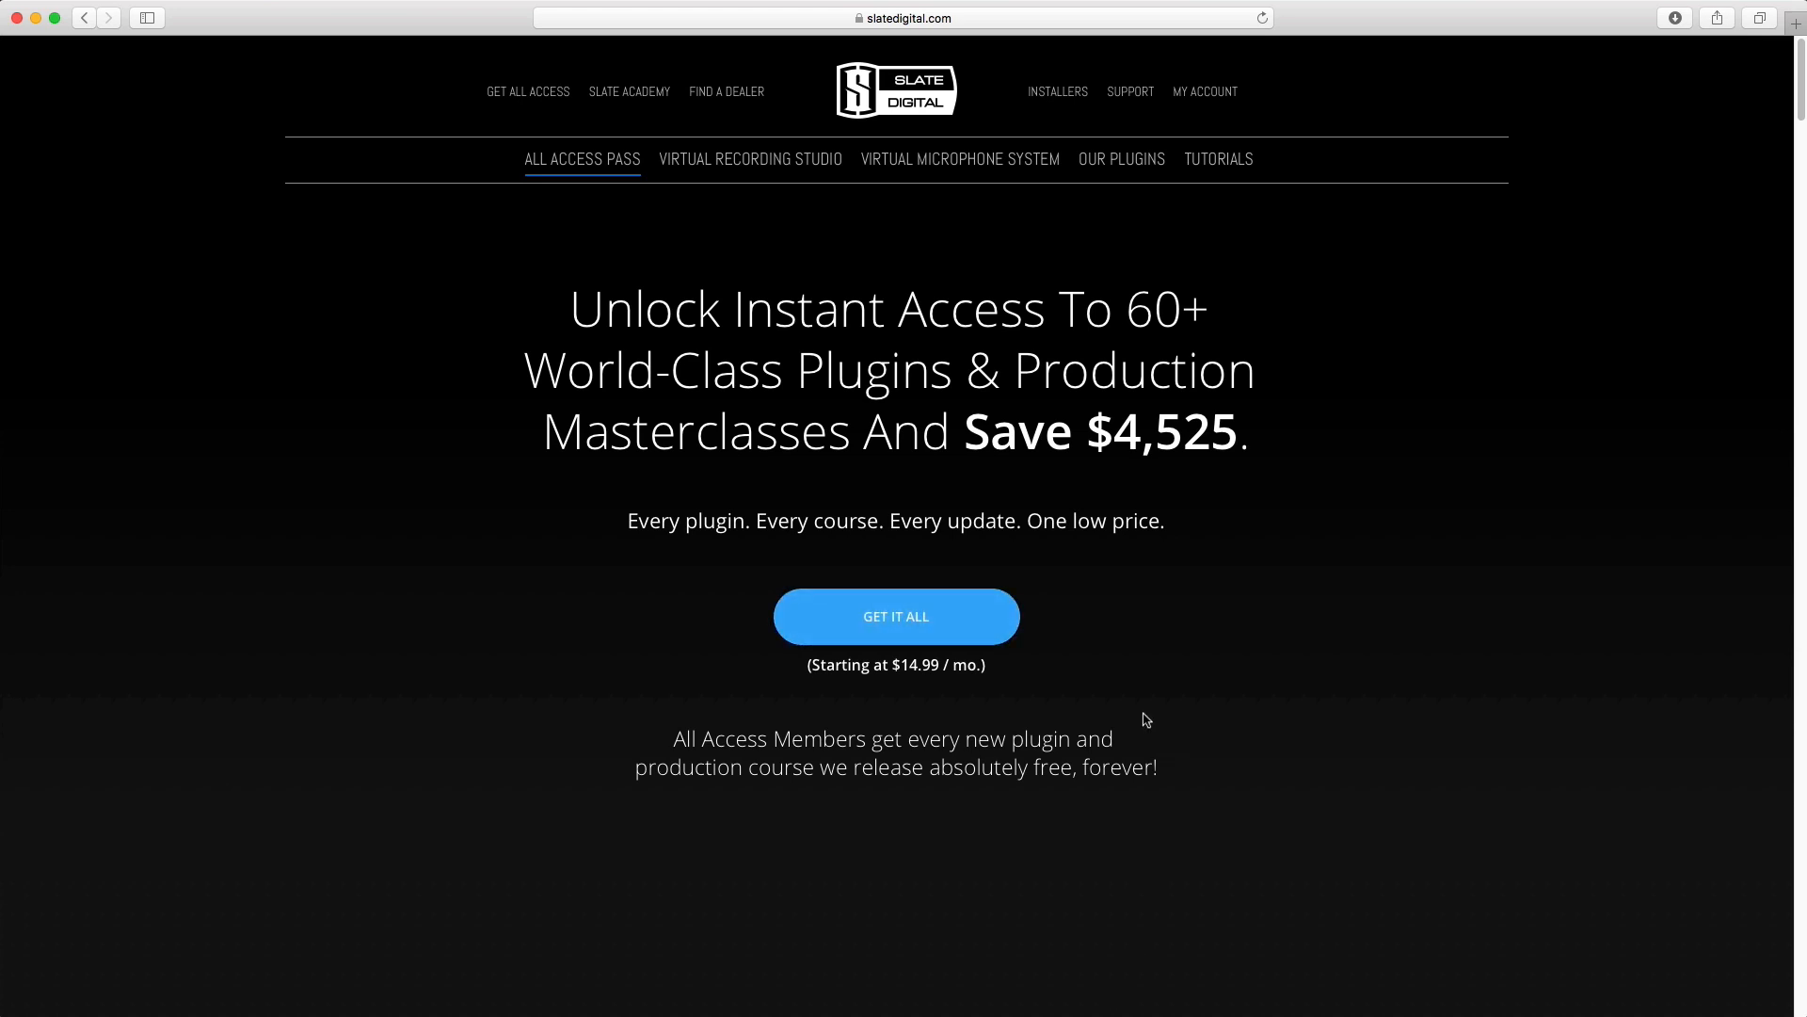
# Step: Look through the All Access Pass page down to the Virtual Analog, ANA 2, TH-U and Kilohearts plugin bundles
pyautogui.scroll(-20, 1147, 720)
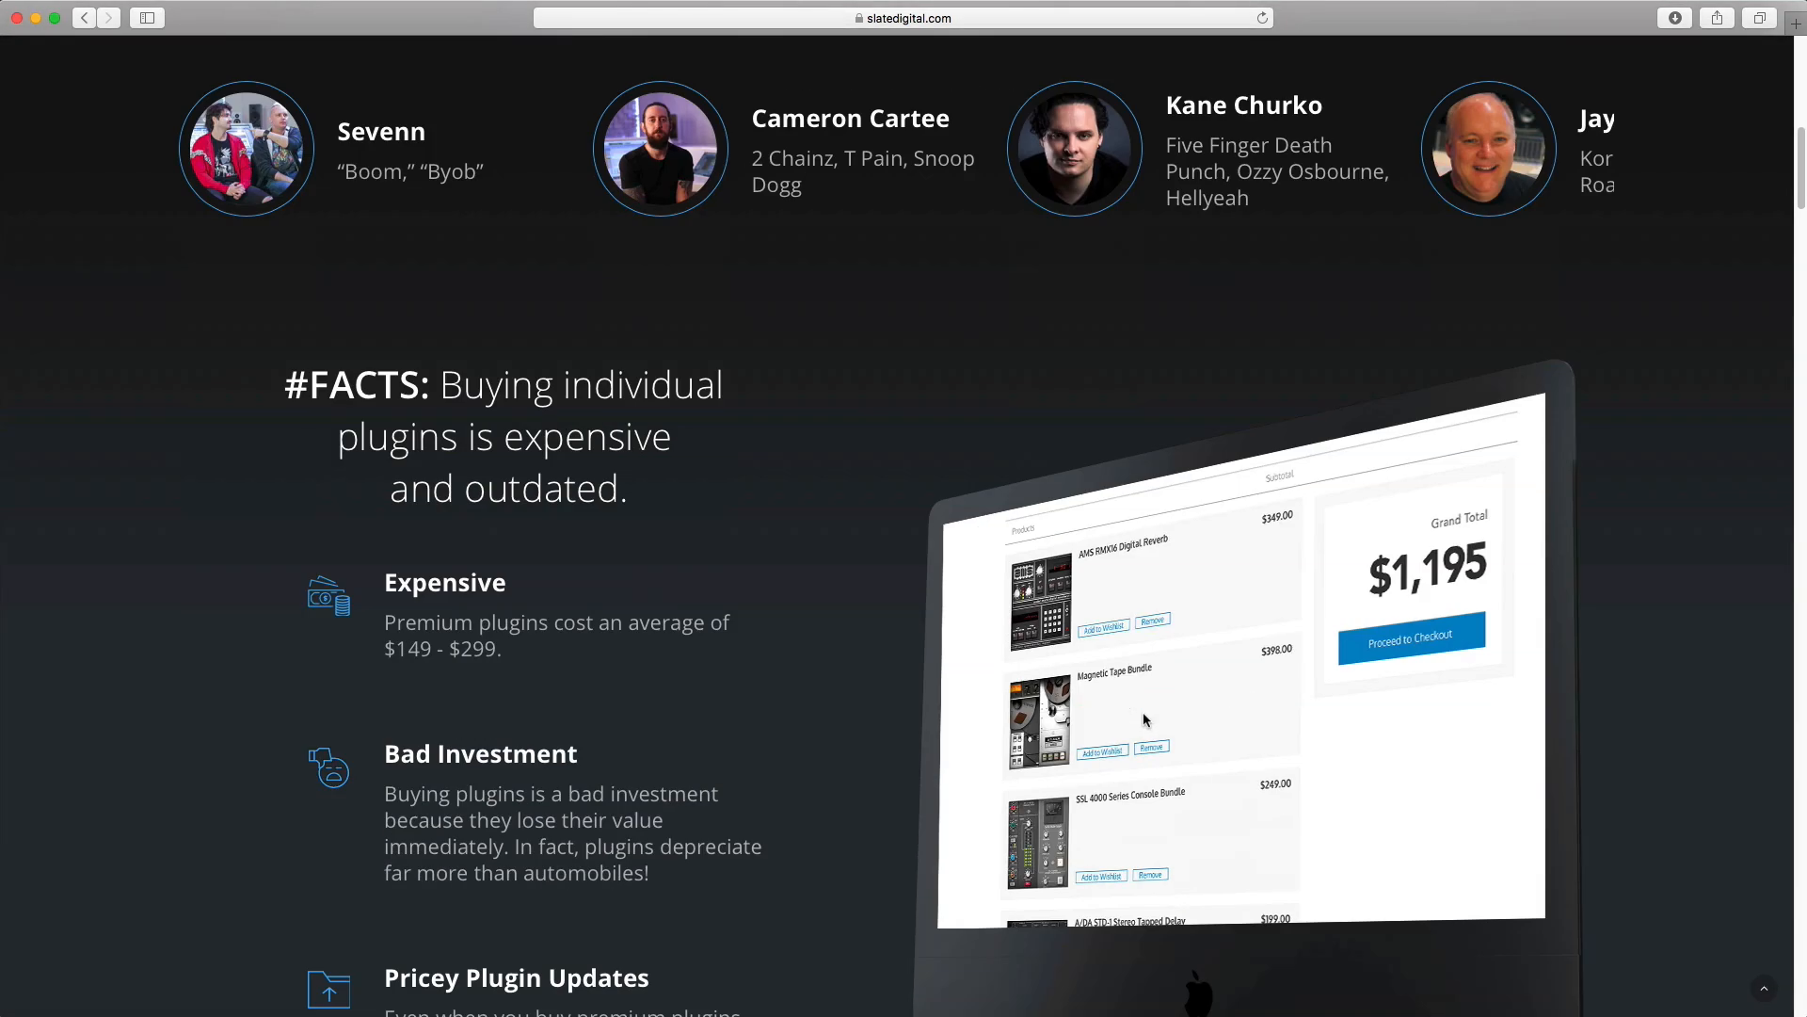
pyautogui.scroll(-5, 1146, 720)
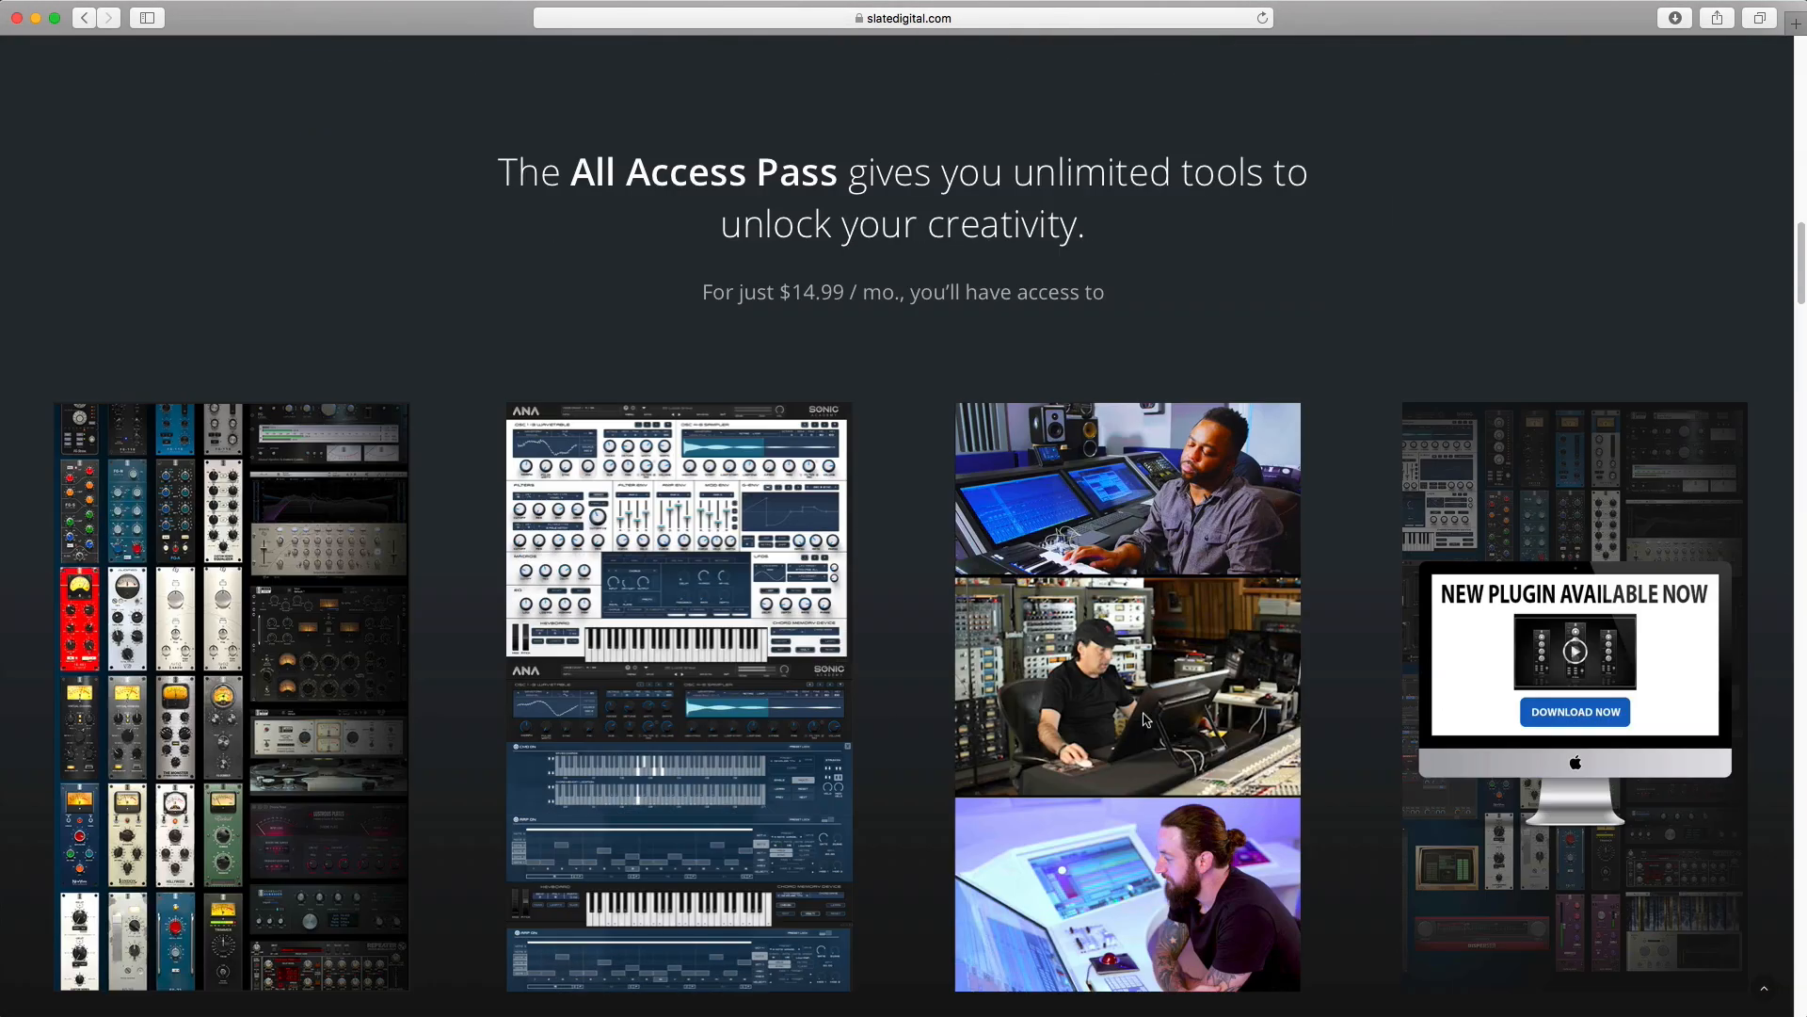
pyautogui.scroll(-14, 1146, 720)
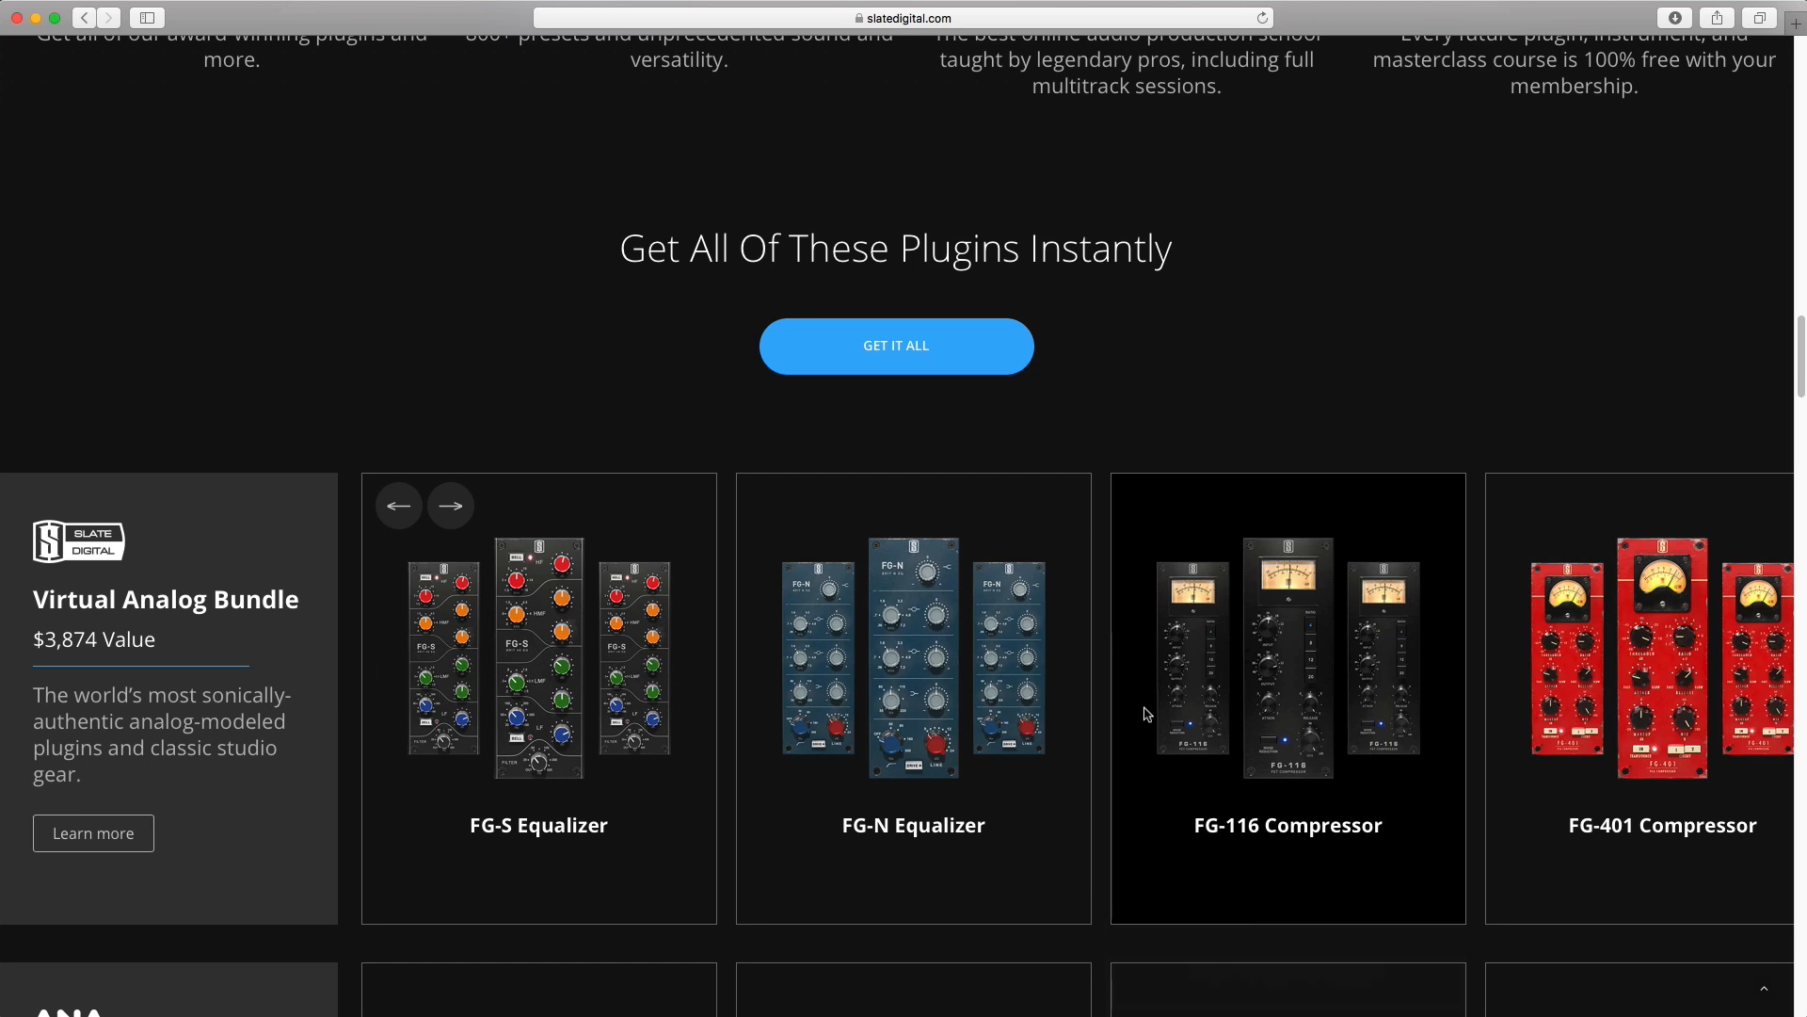
pyautogui.scroll(-1, 1147, 713)
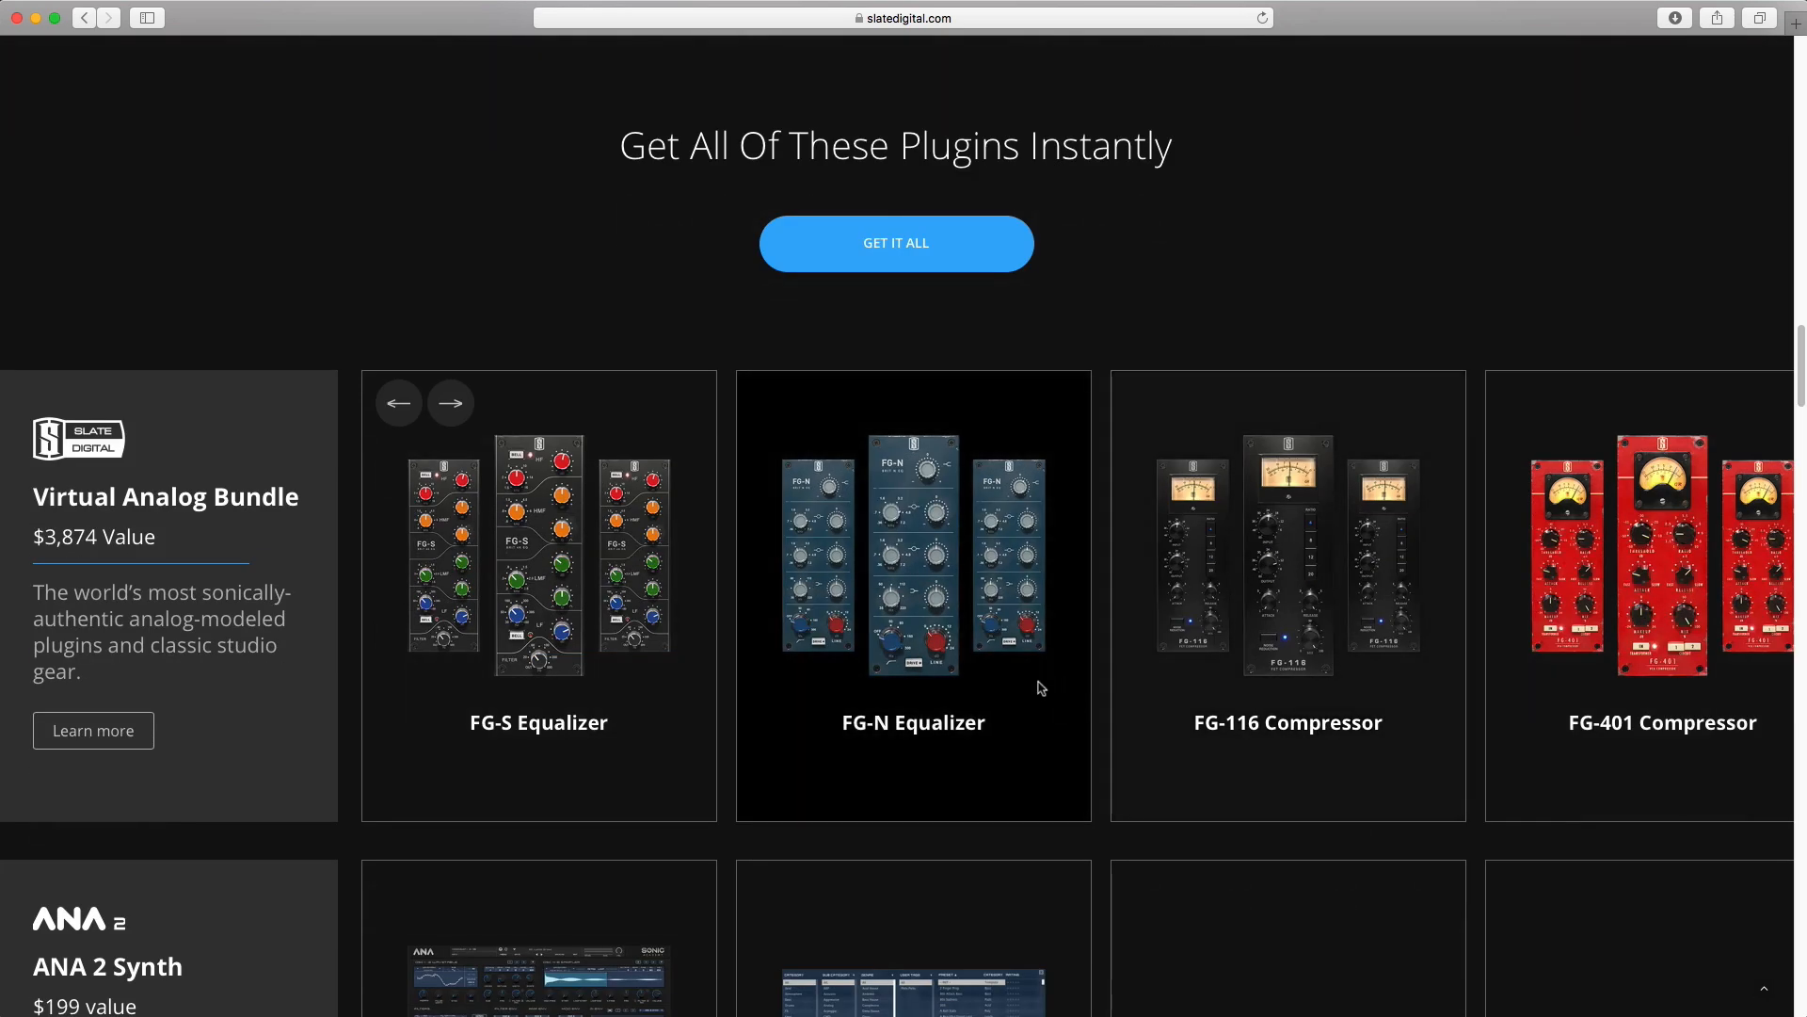
pyautogui.scroll(-1, 1040, 676)
pyautogui.scroll(-5, 1039, 676)
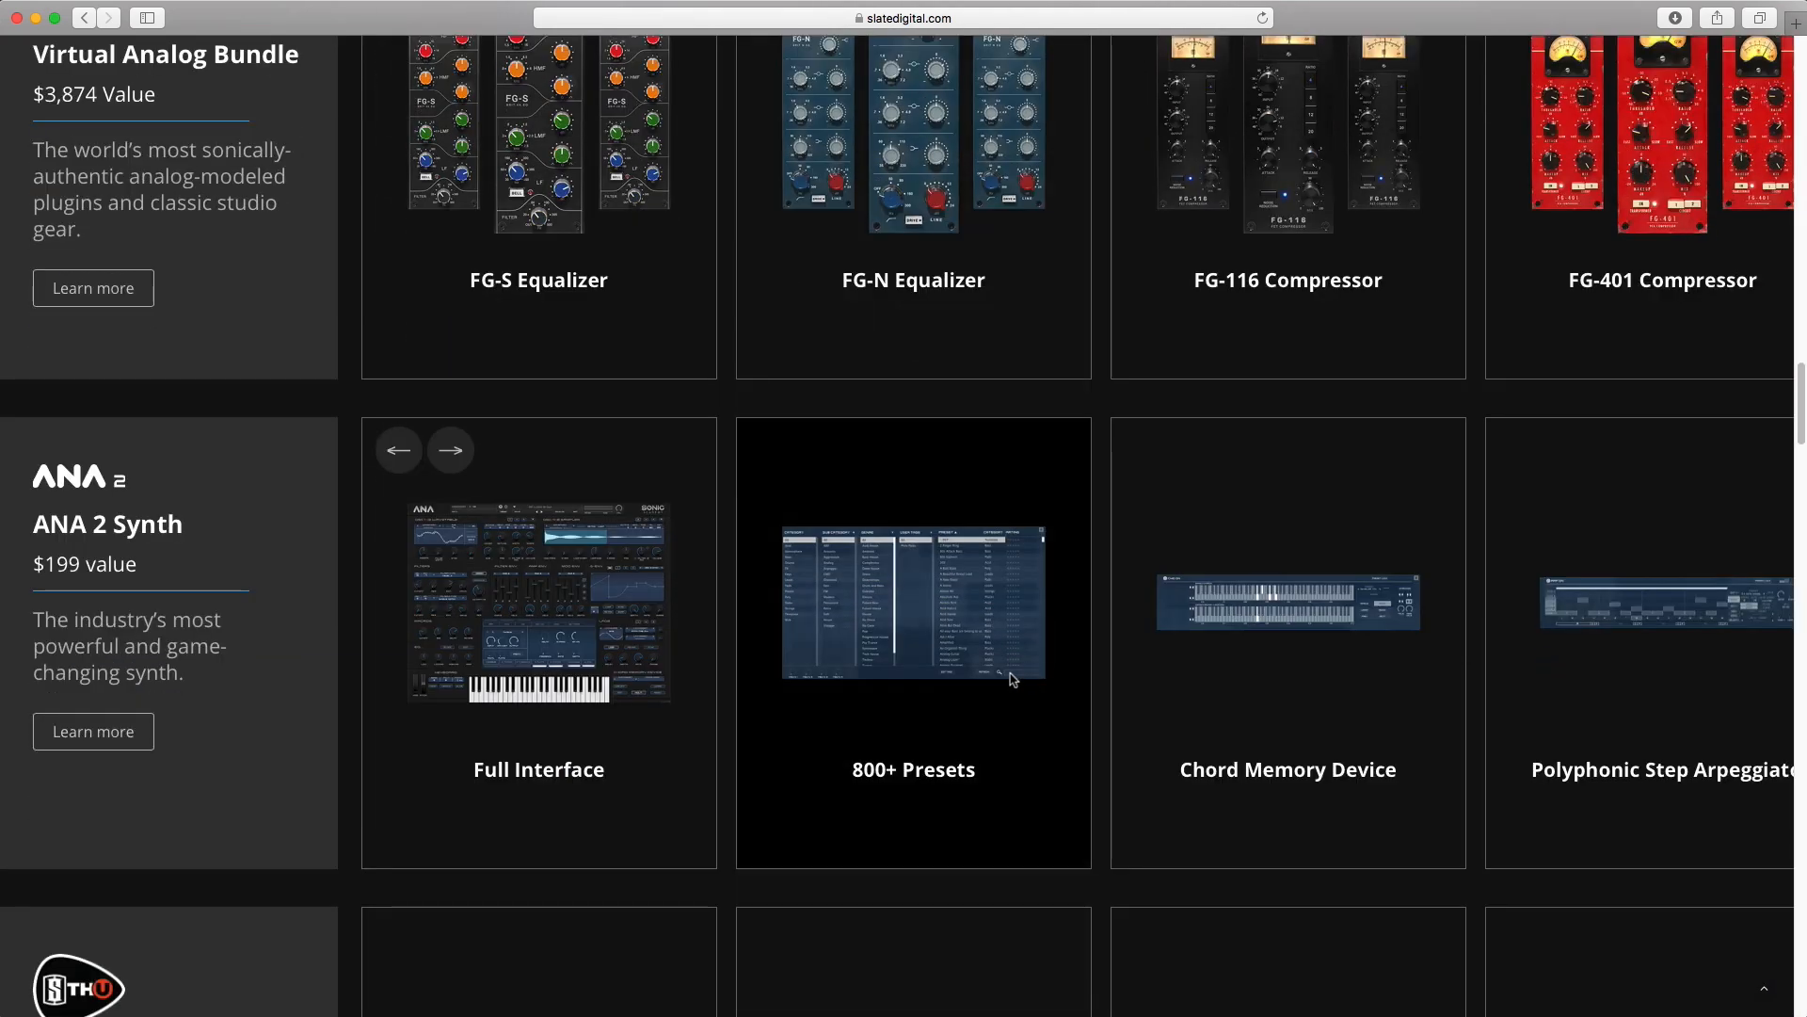
pyautogui.scroll(-1, 1047, 693)
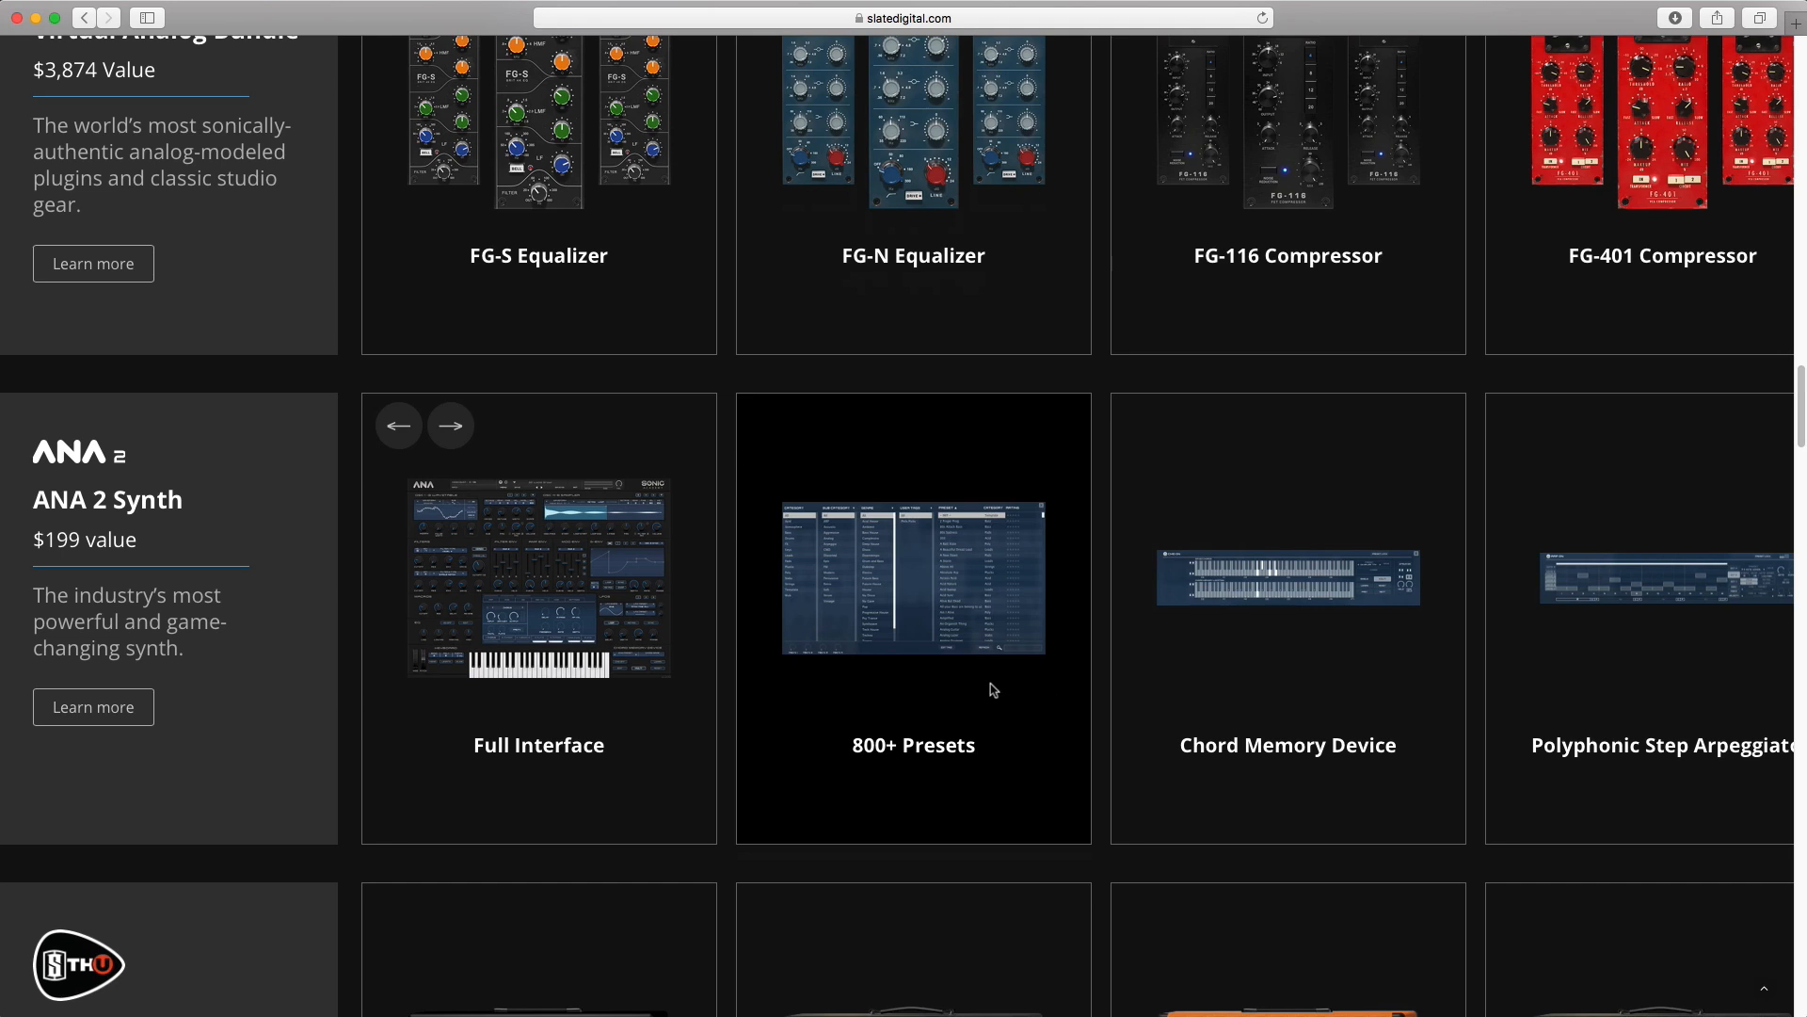
pyautogui.scroll(-1, 990, 678)
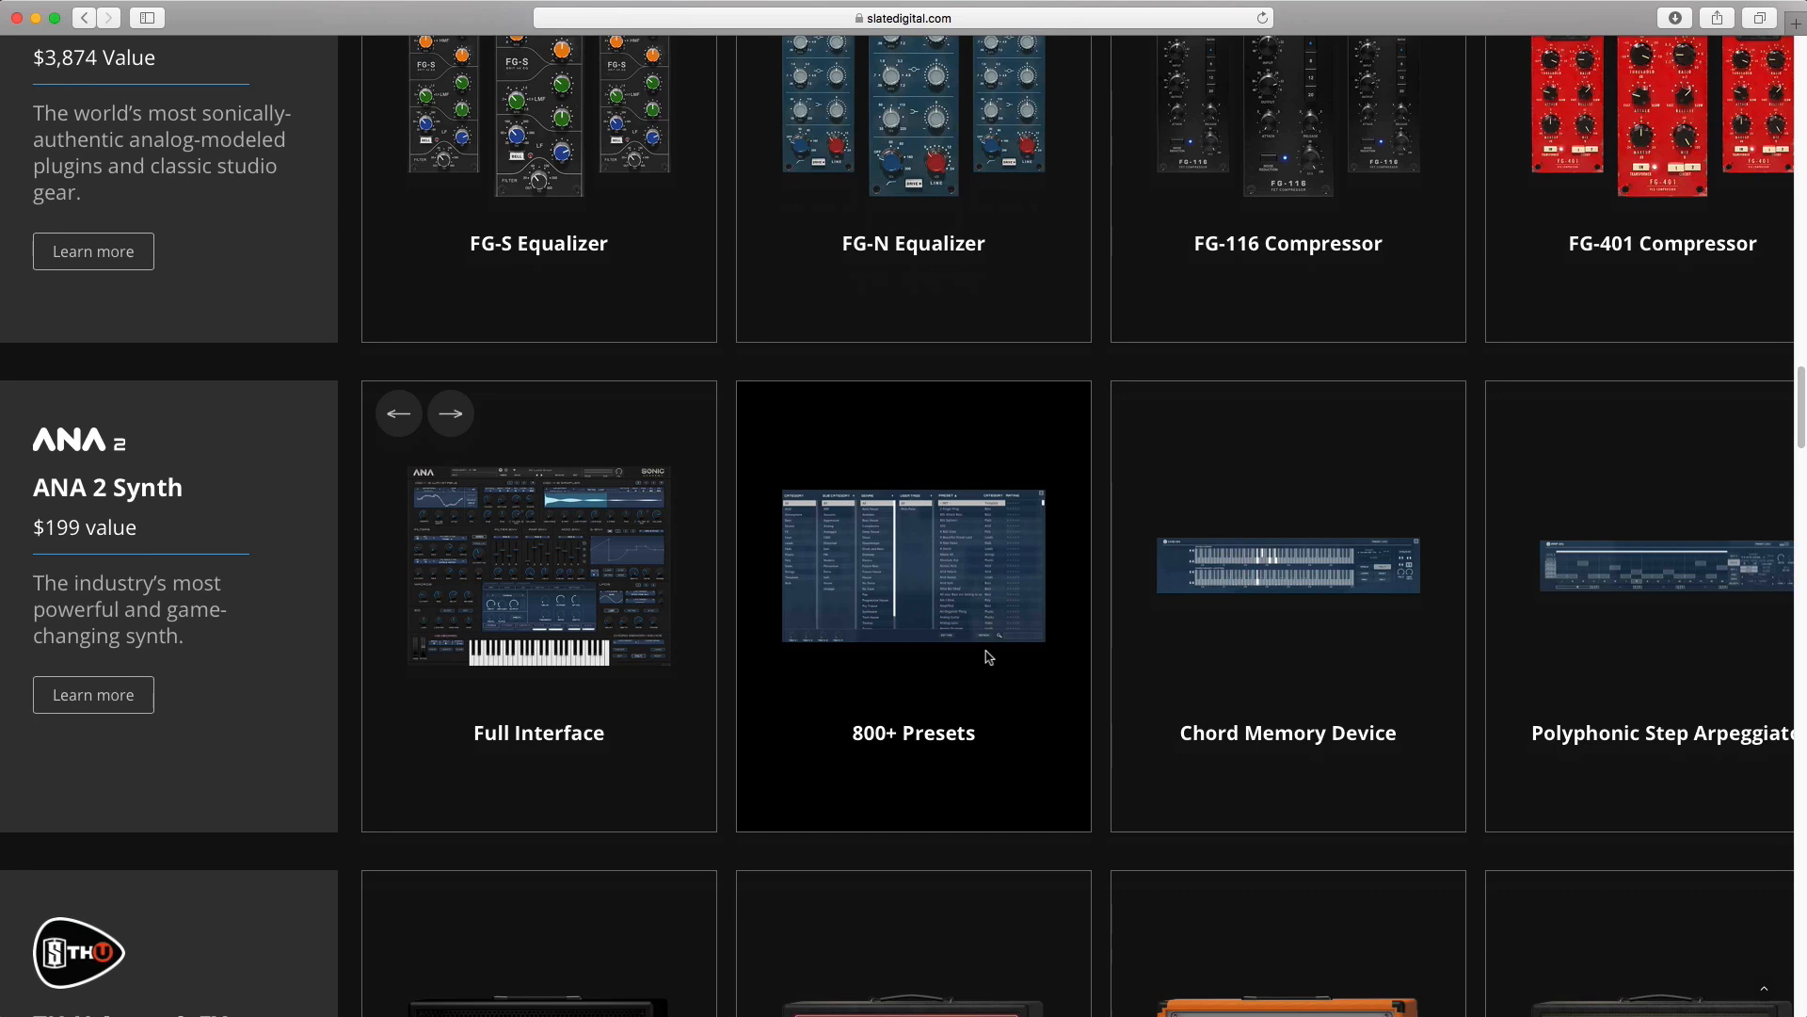
pyautogui.scroll(-5, 988, 656)
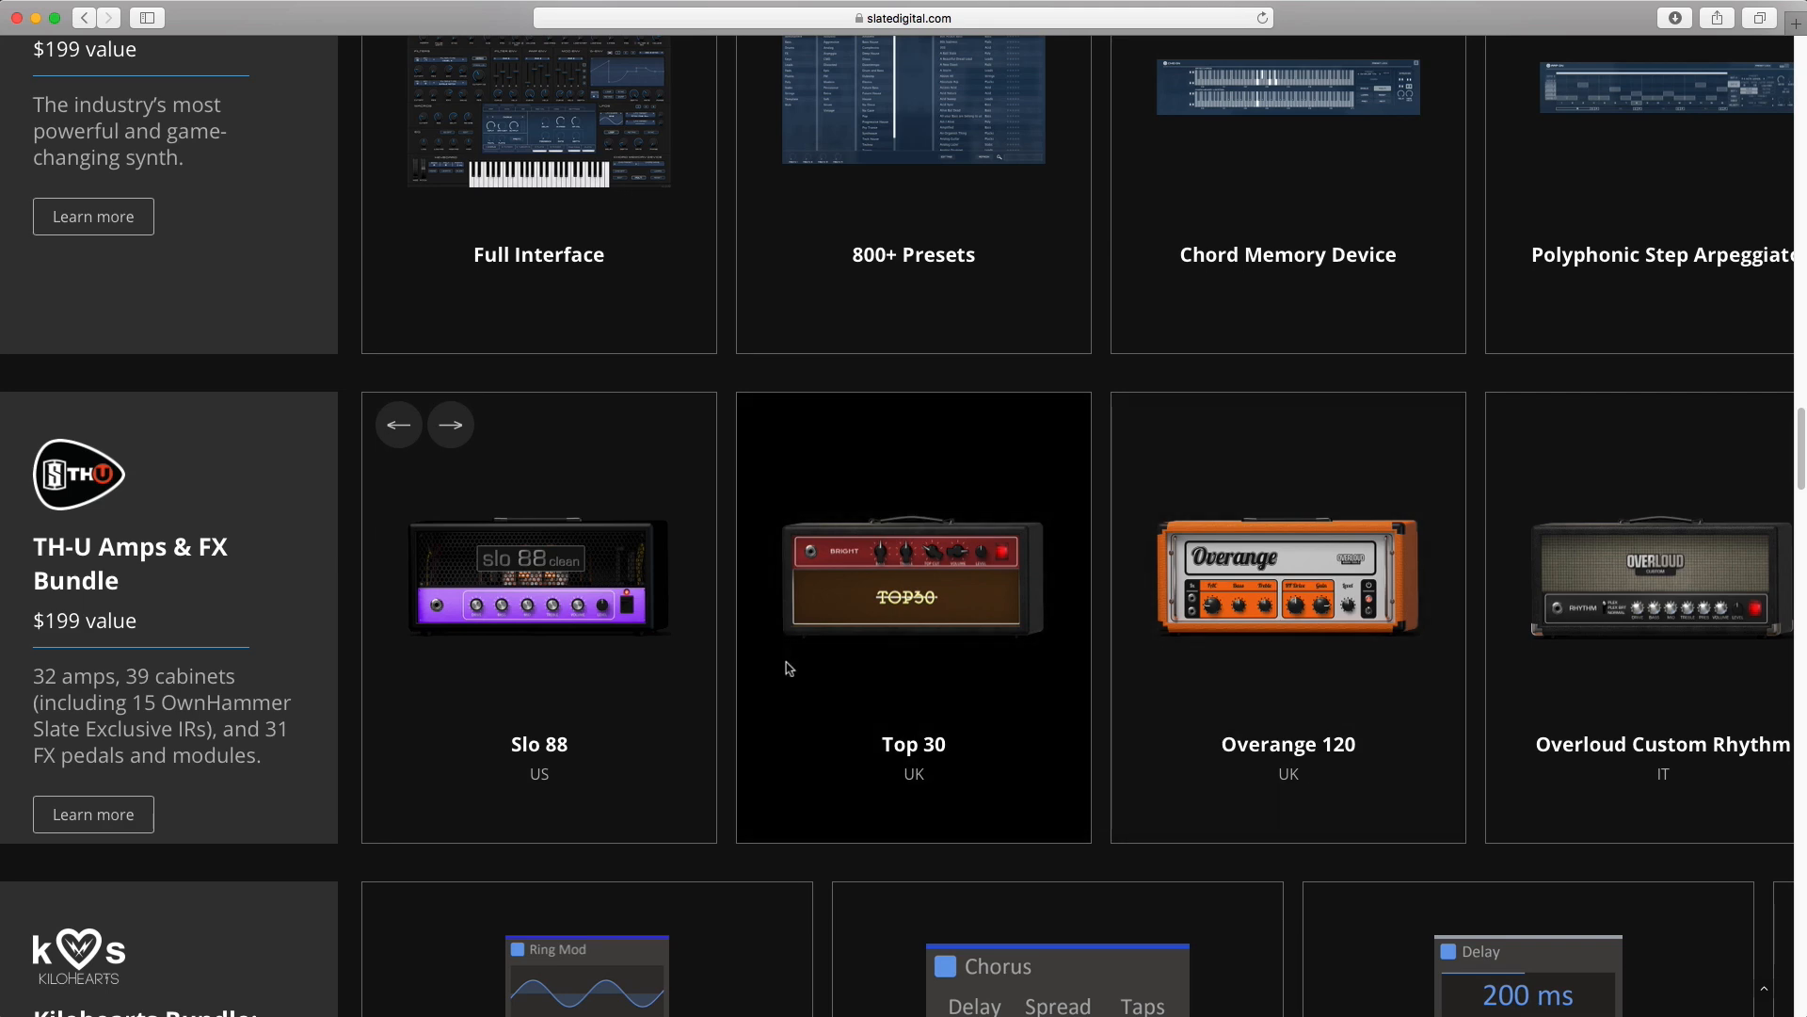
pyautogui.scroll(-4, 789, 668)
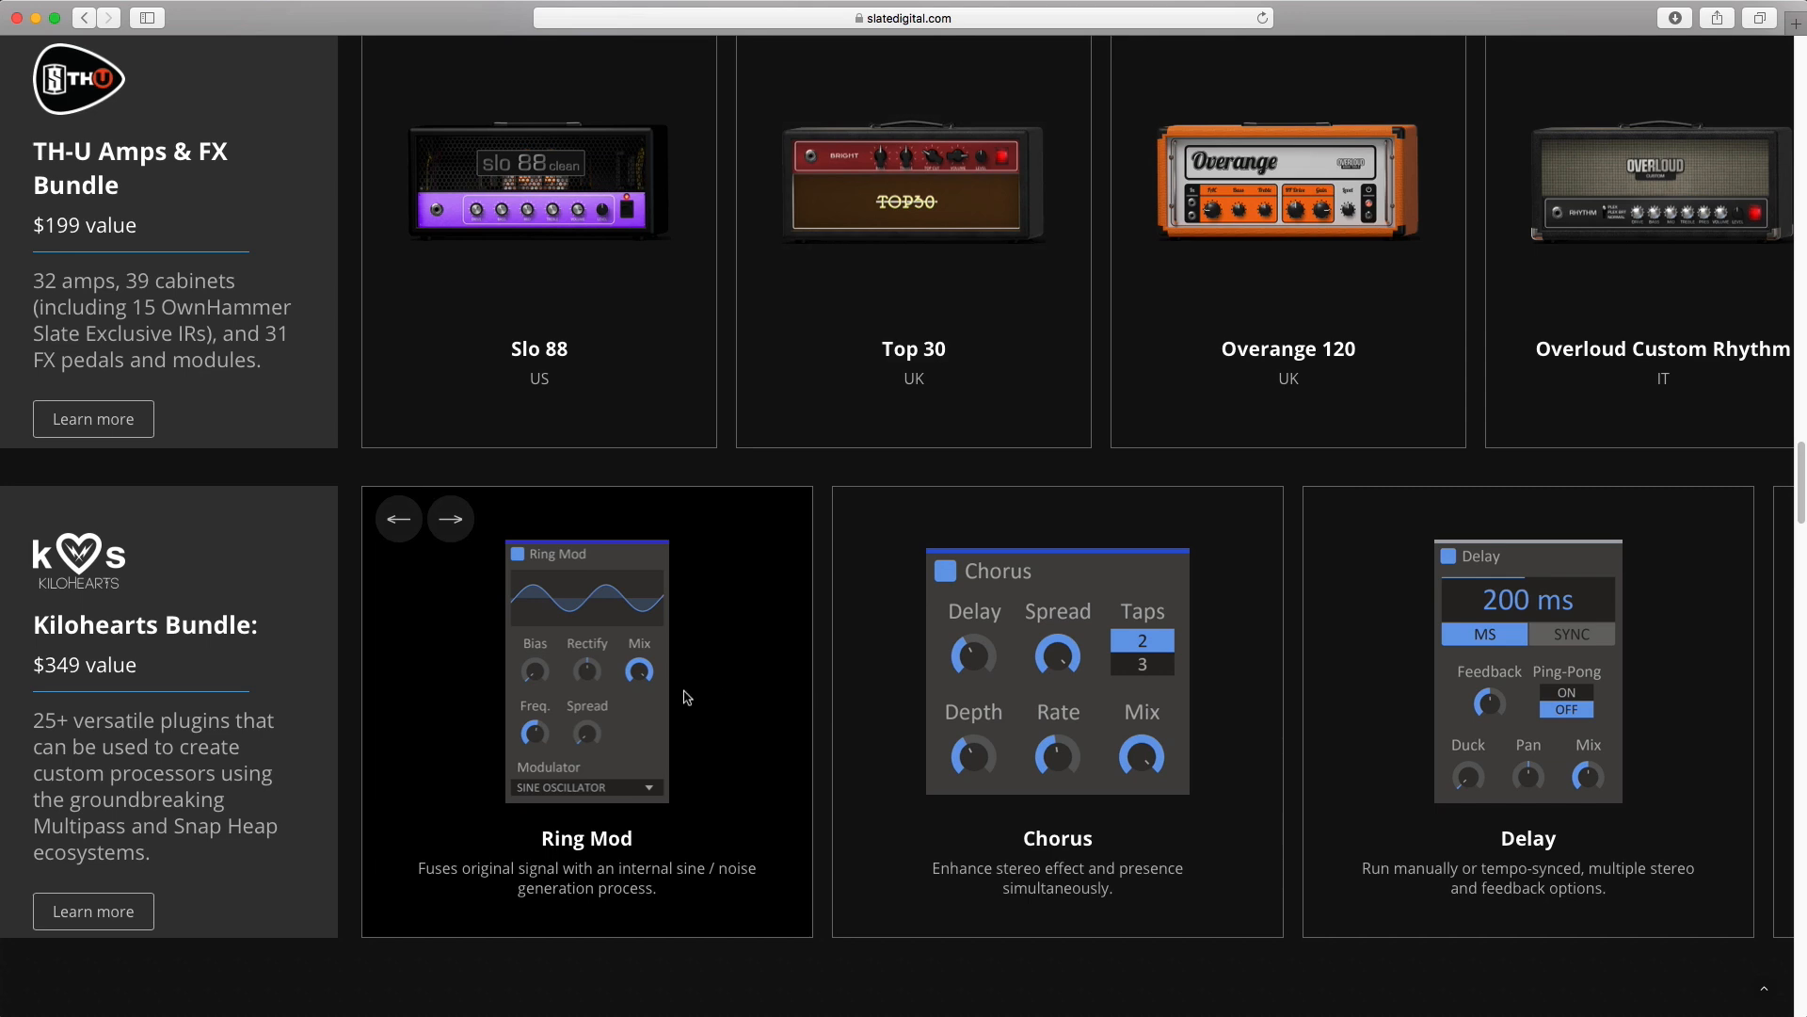
# Step: Browse the Kilohearts Bundle's plugin carousel forward to the Gain and Gate plugins and back to Filter
pyautogui.click(451, 532)
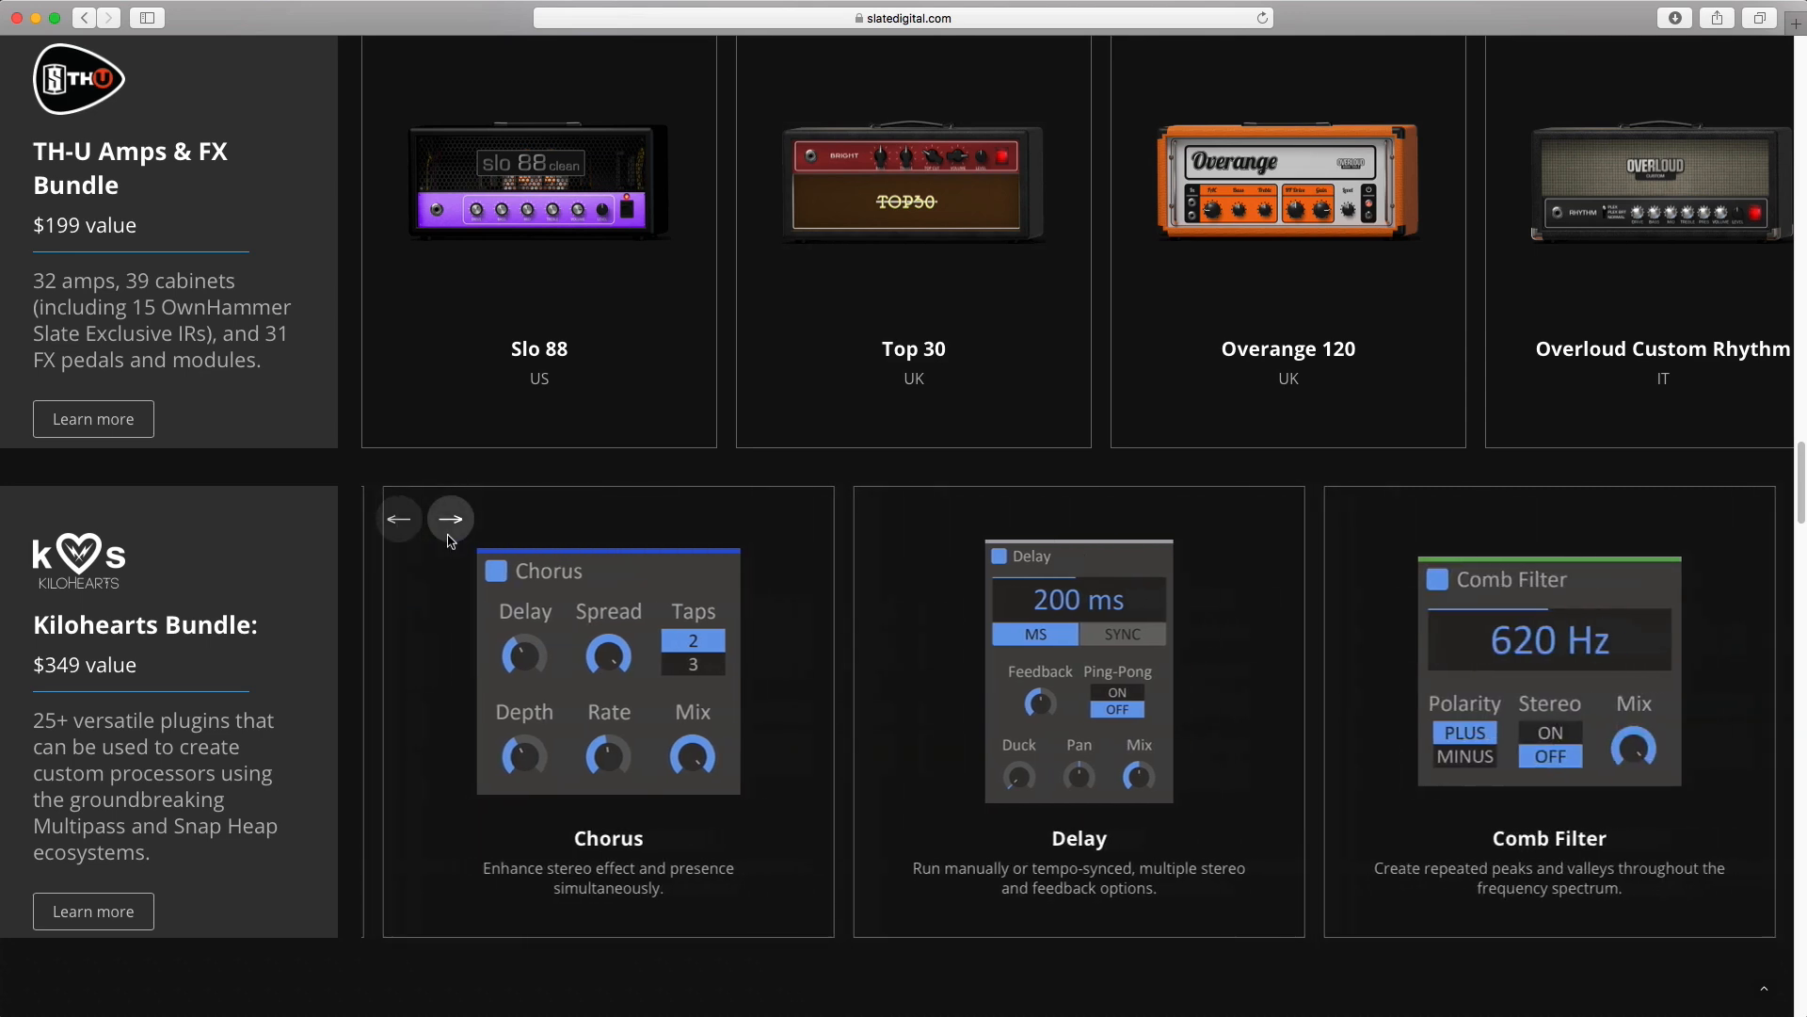
pyautogui.click(450, 538)
pyautogui.click(451, 532)
pyautogui.click(450, 532)
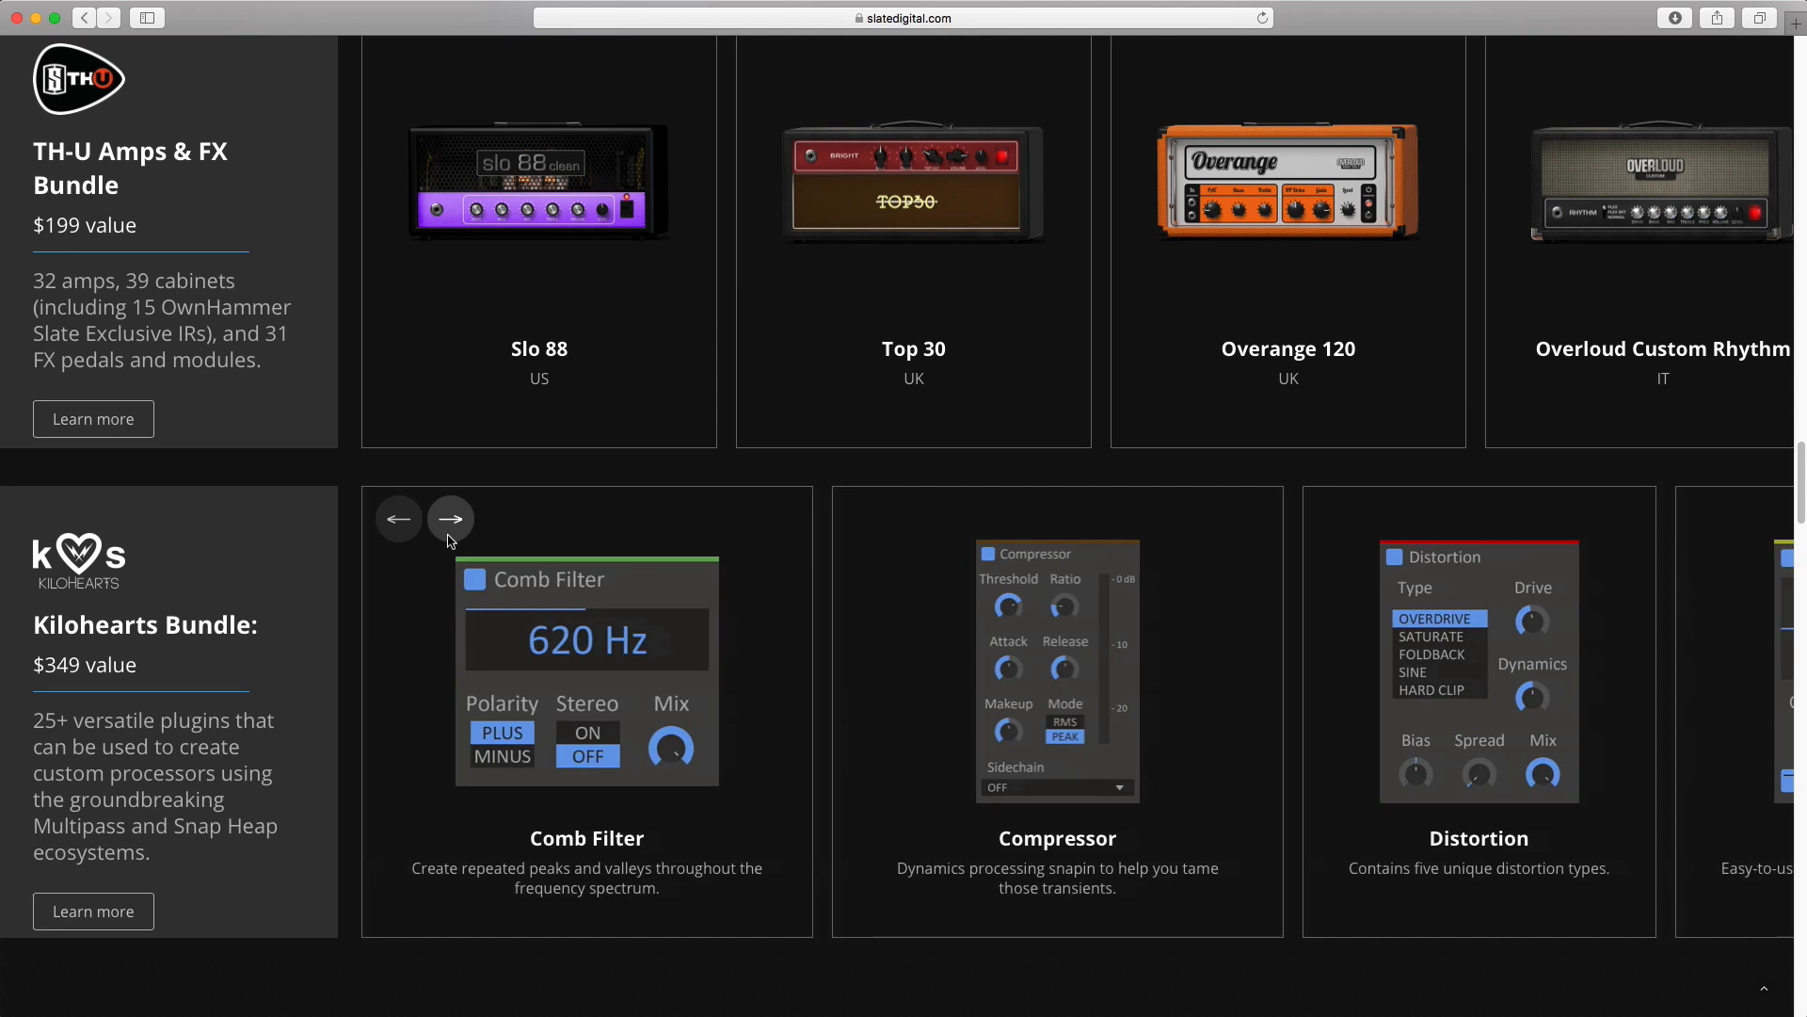
pyautogui.click(449, 536)
pyautogui.click(451, 519)
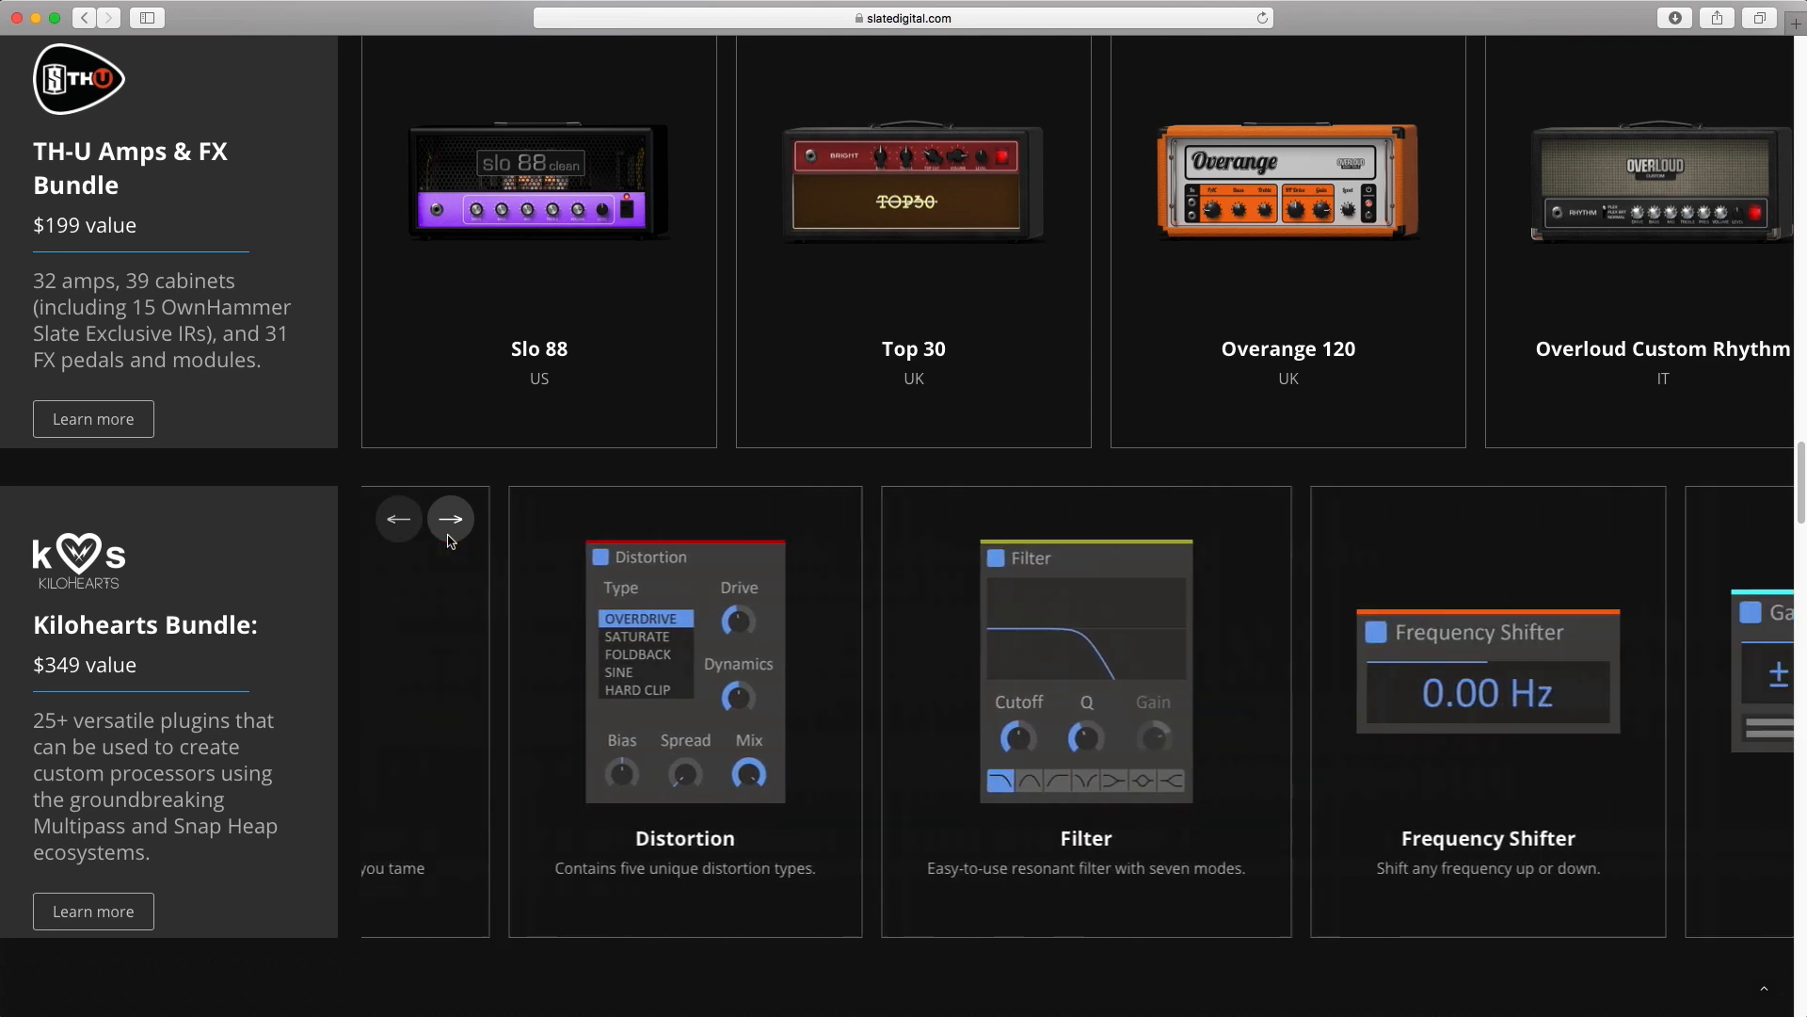
pyautogui.click(451, 520)
pyautogui.click(451, 520)
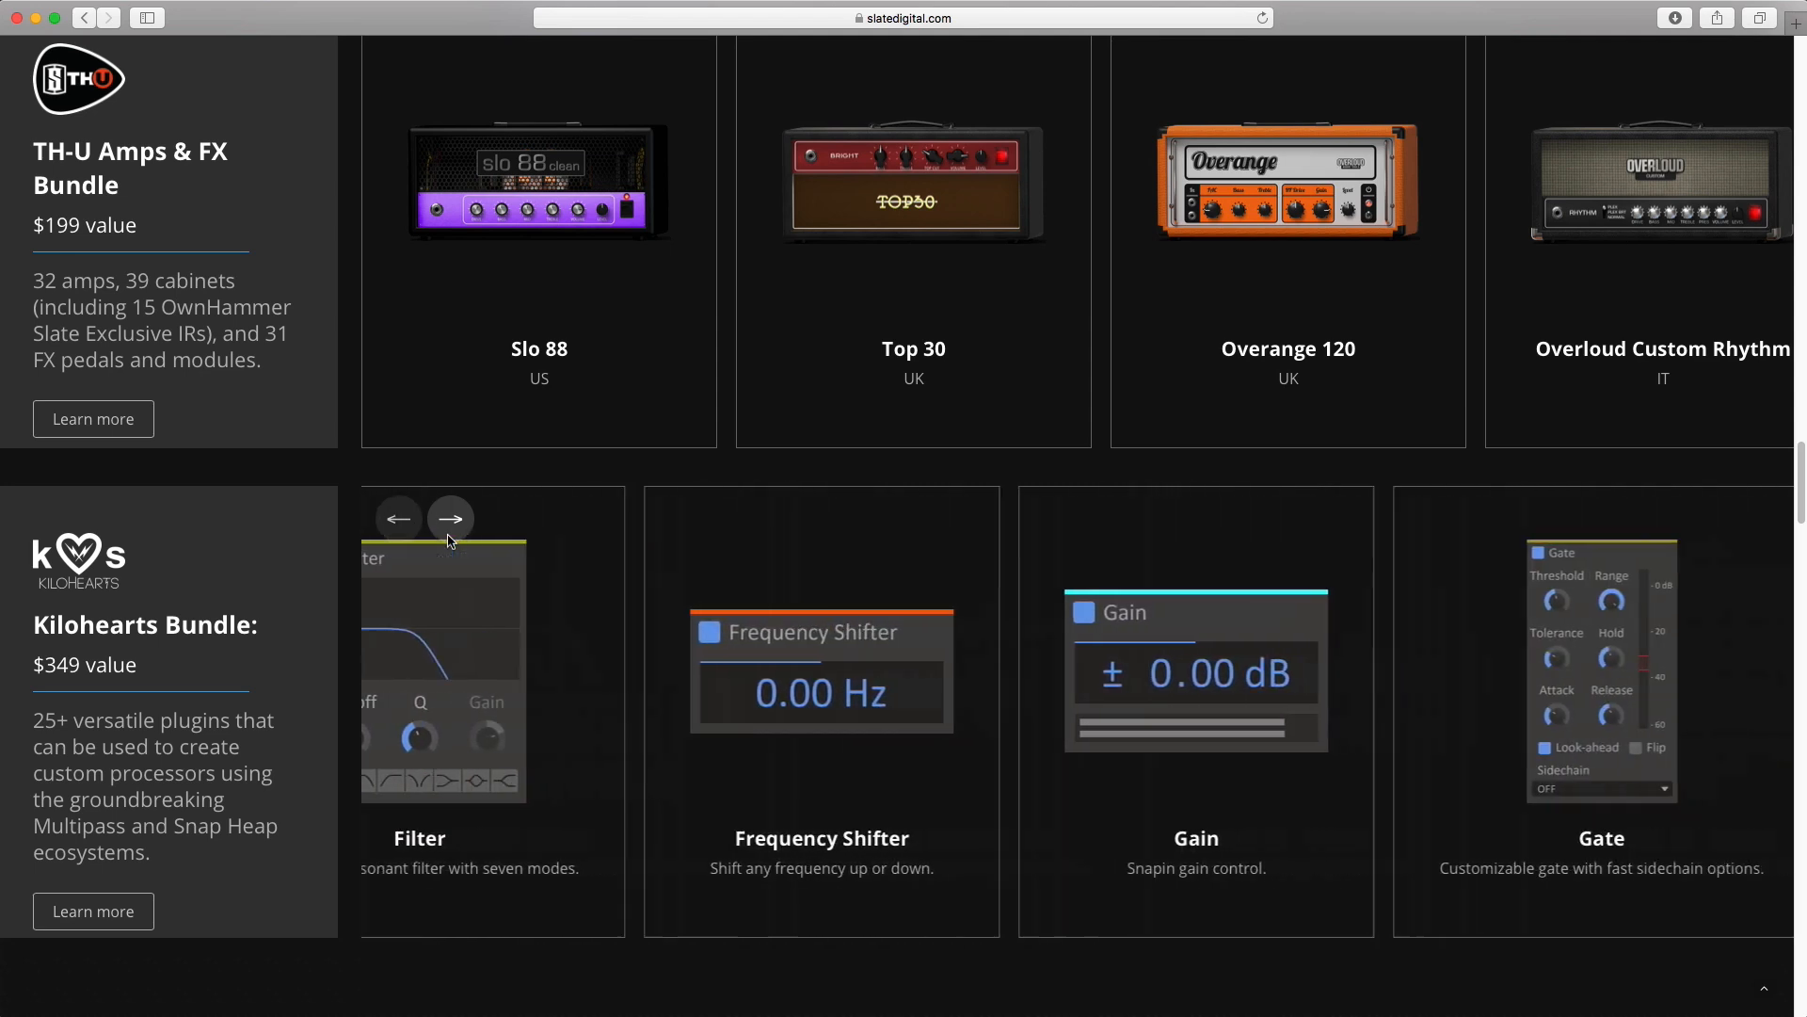
pyautogui.click(451, 519)
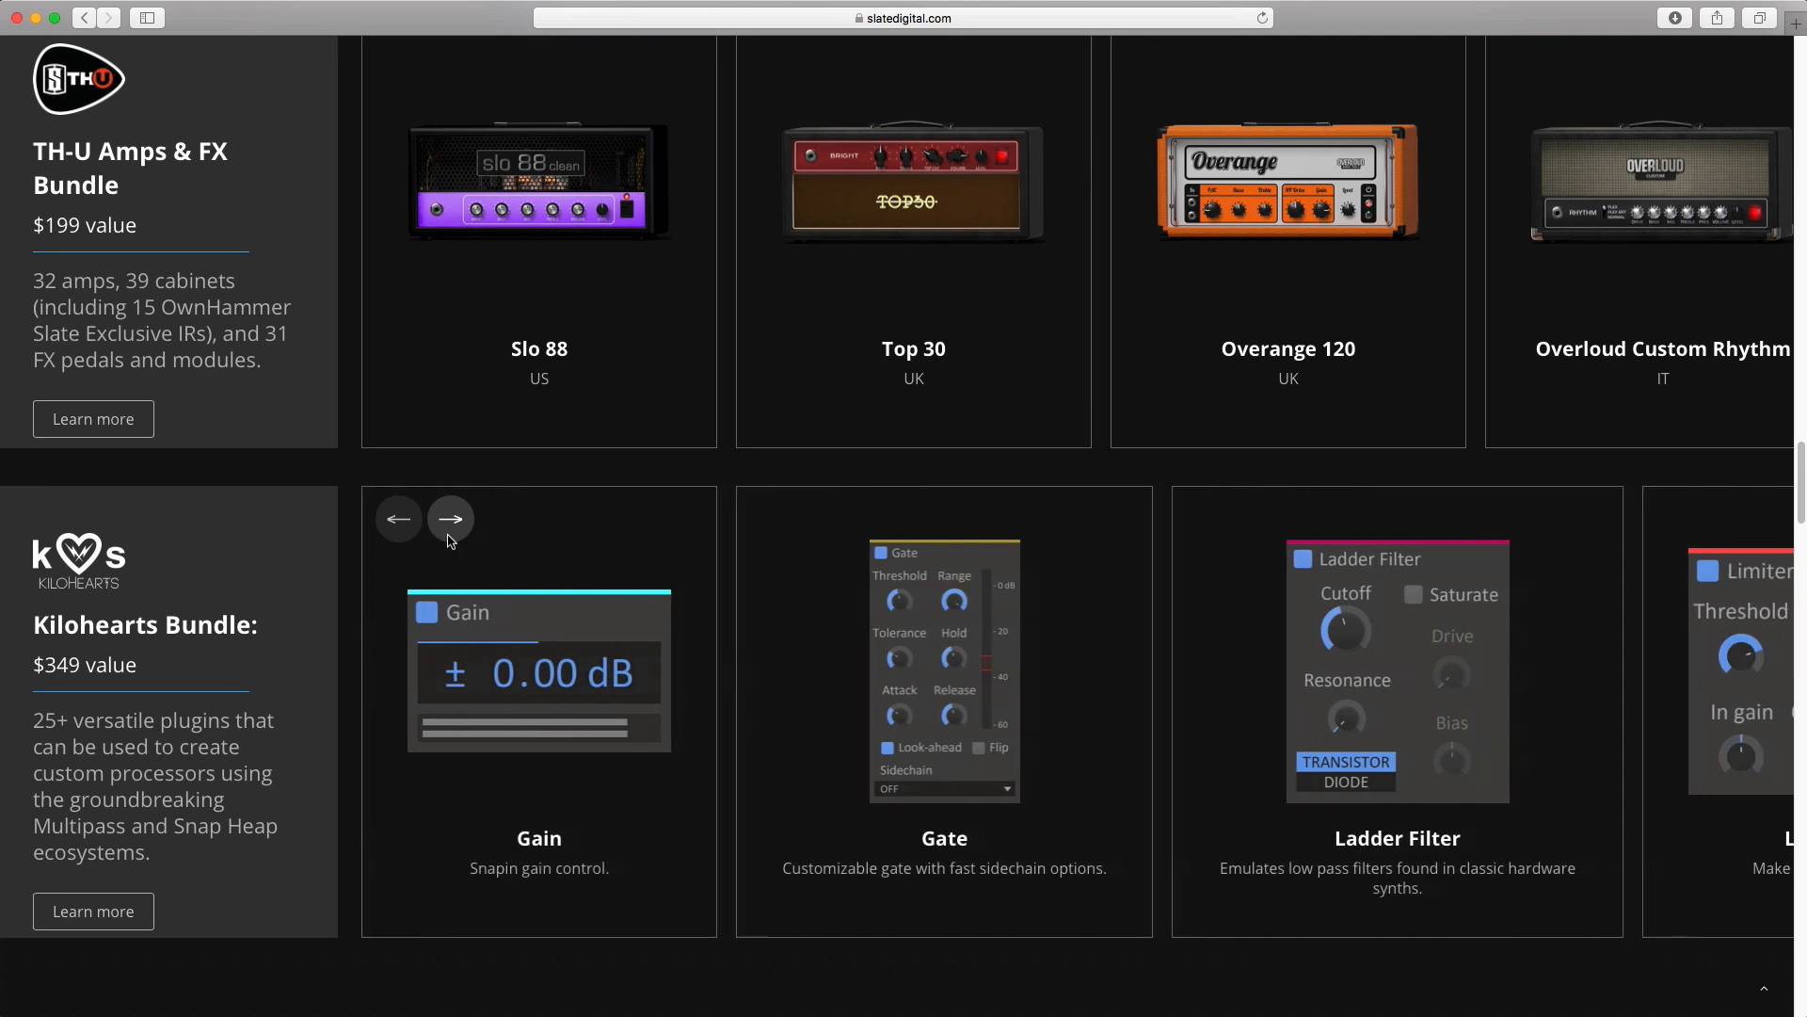
pyautogui.click(450, 538)
pyautogui.click(415, 533)
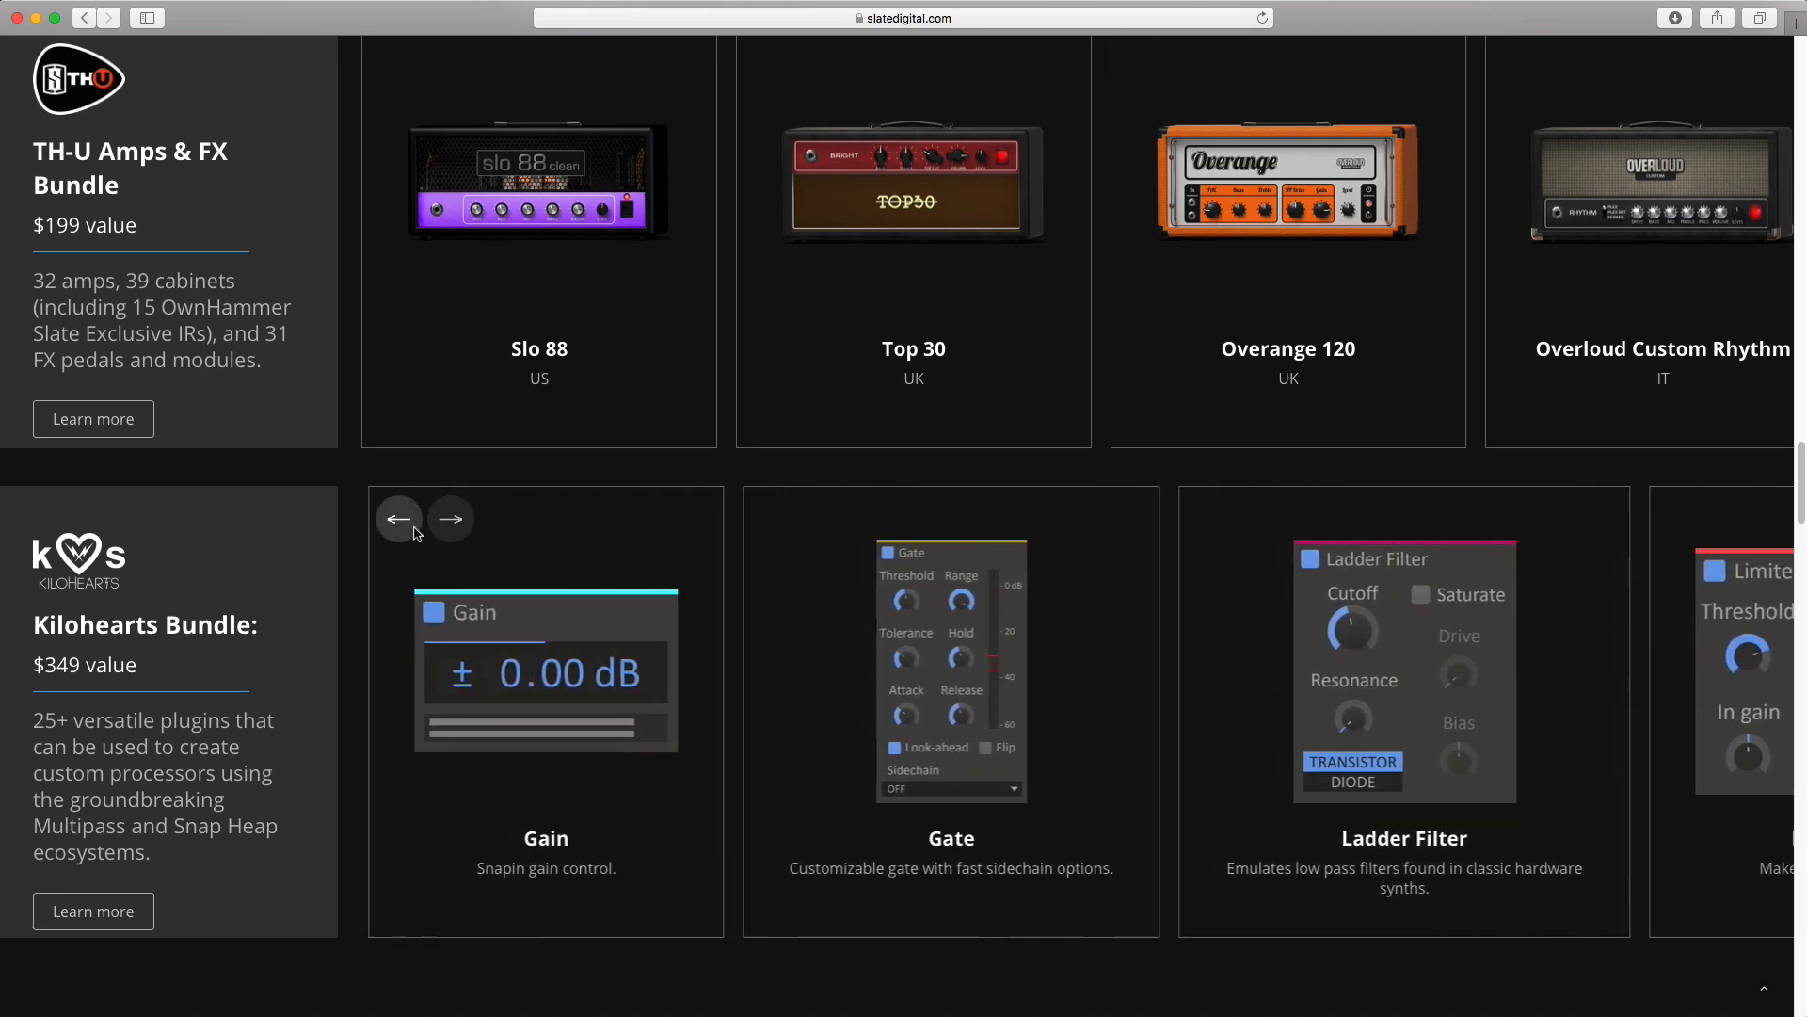
pyautogui.click(415, 533)
pyautogui.click(415, 533)
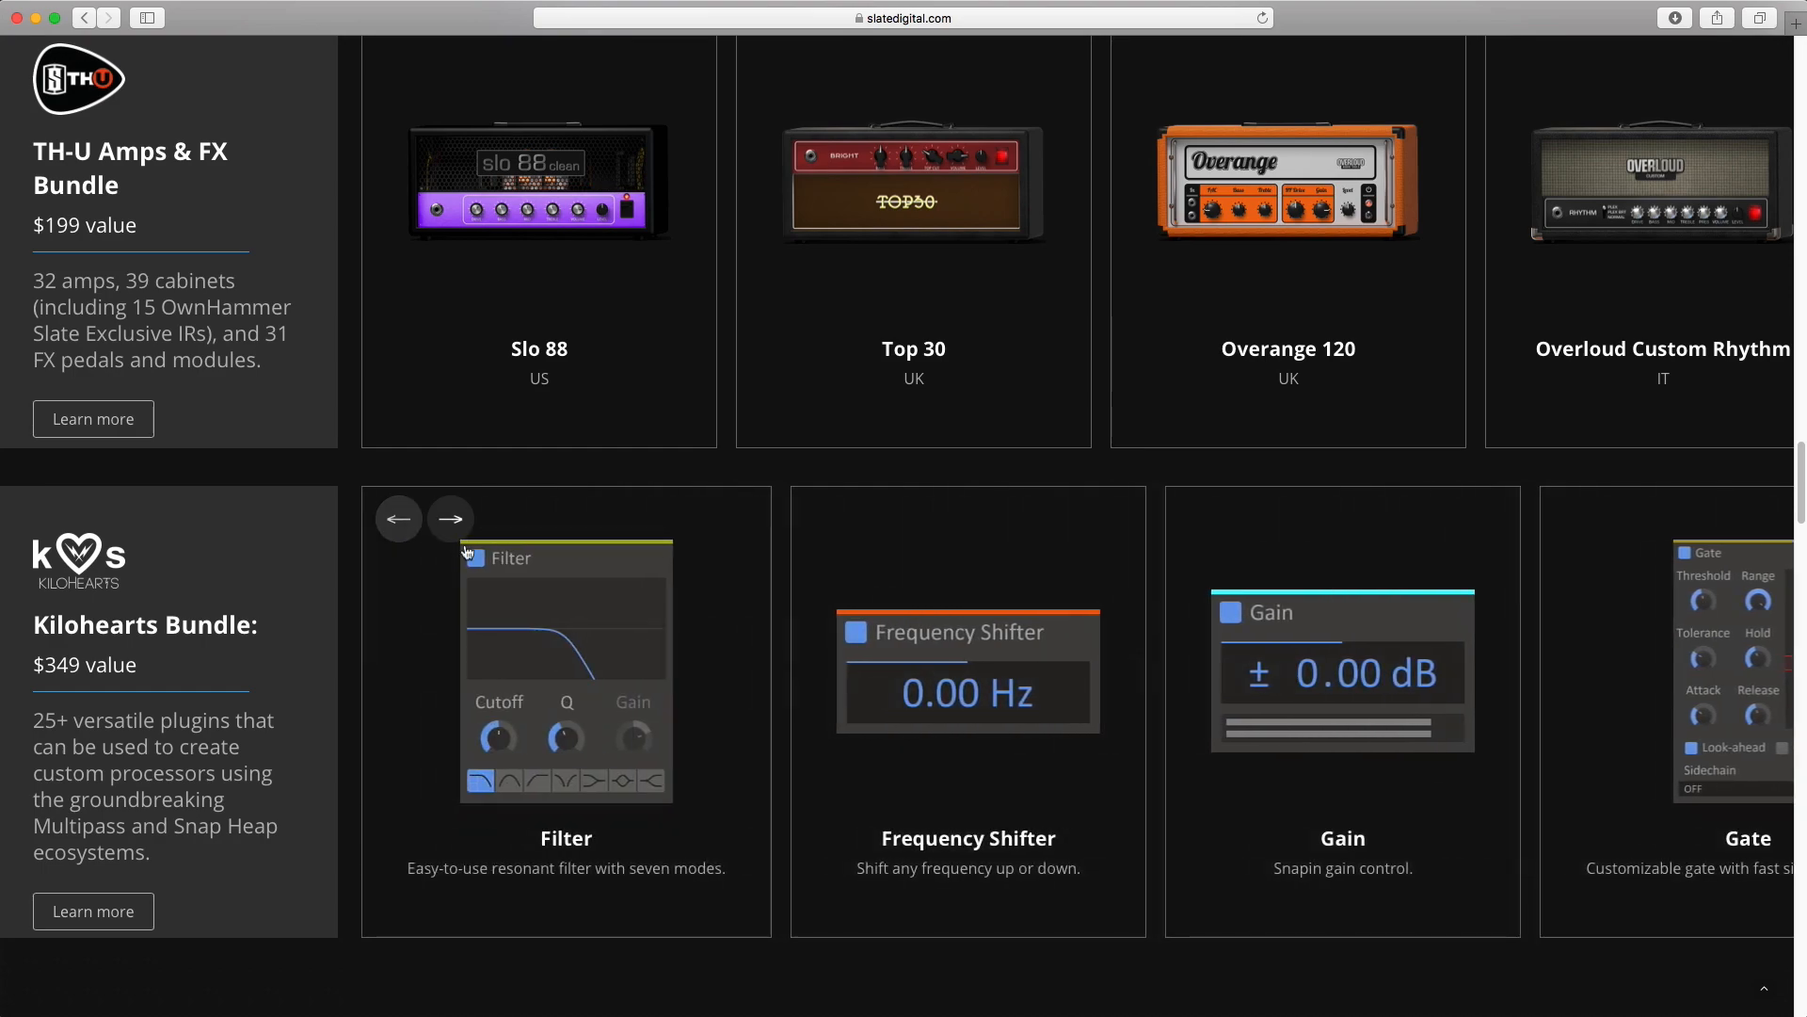
# Step: Examine the Slate Academy course offerings and the member testimonials further down the All Access Pass page
pyautogui.scroll(-5, 547, 627)
pyautogui.scroll(-15, 547, 627)
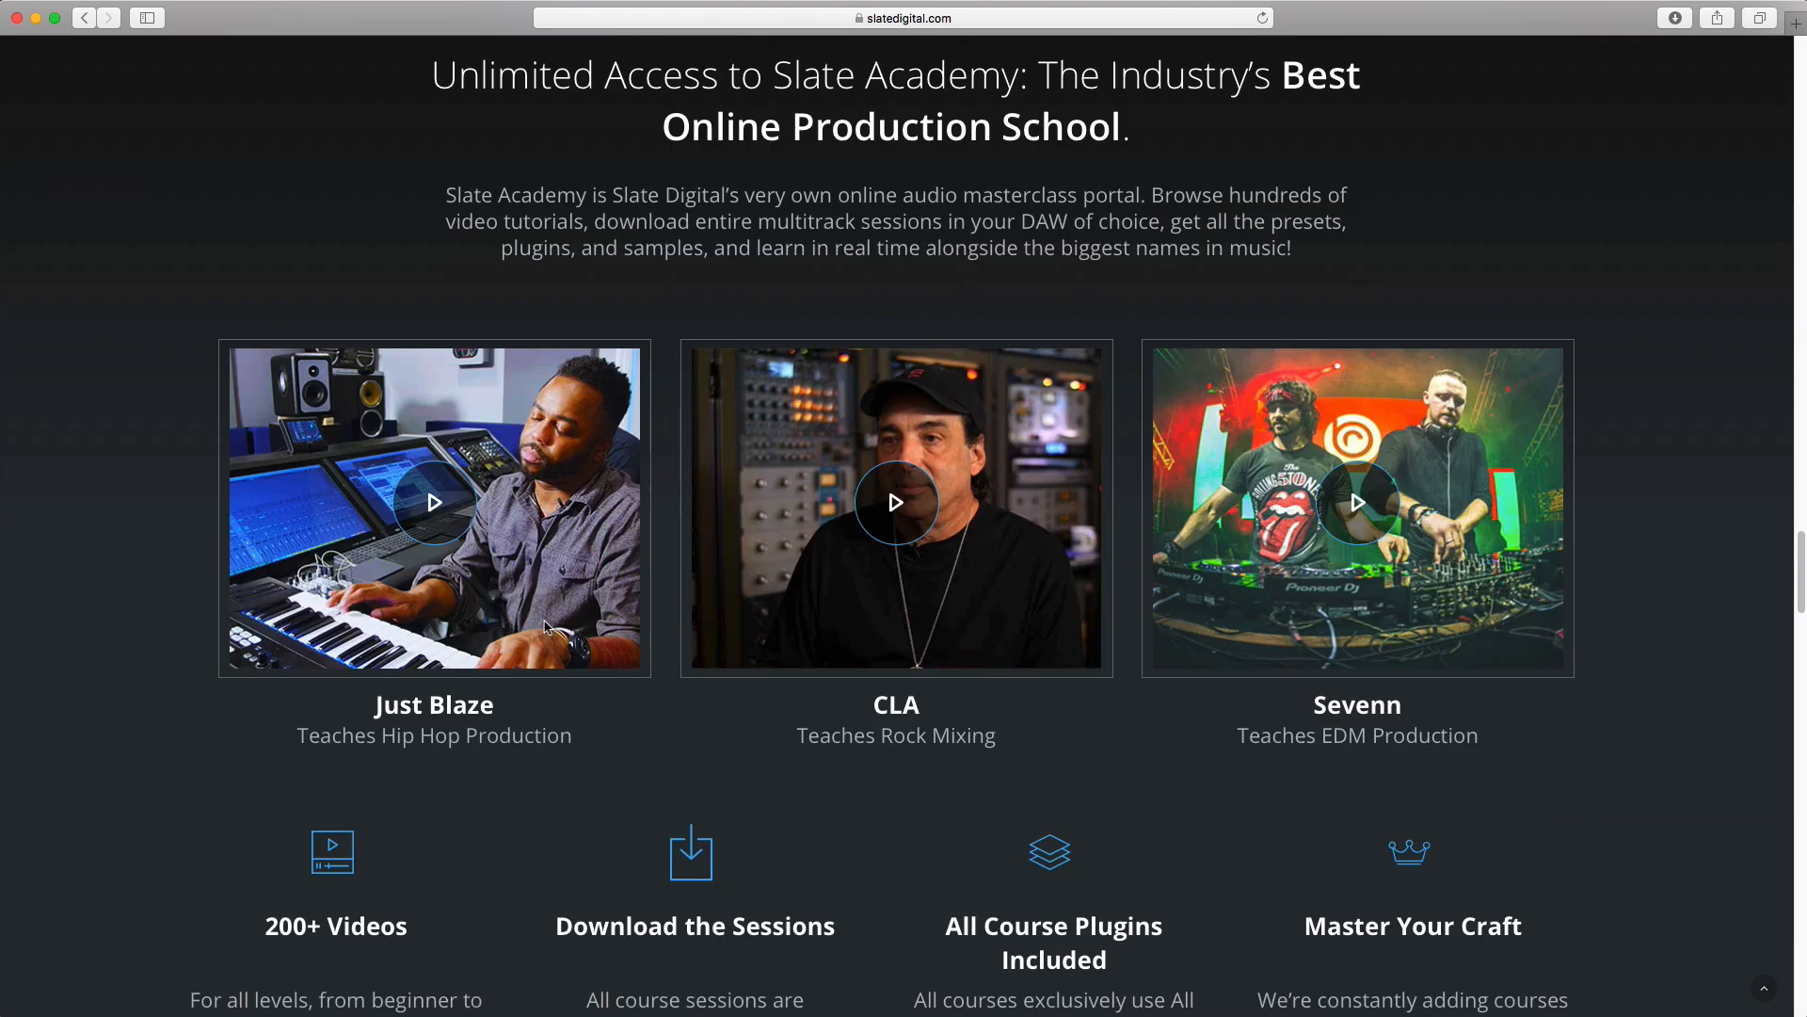
pyautogui.scroll(5, 544, 629)
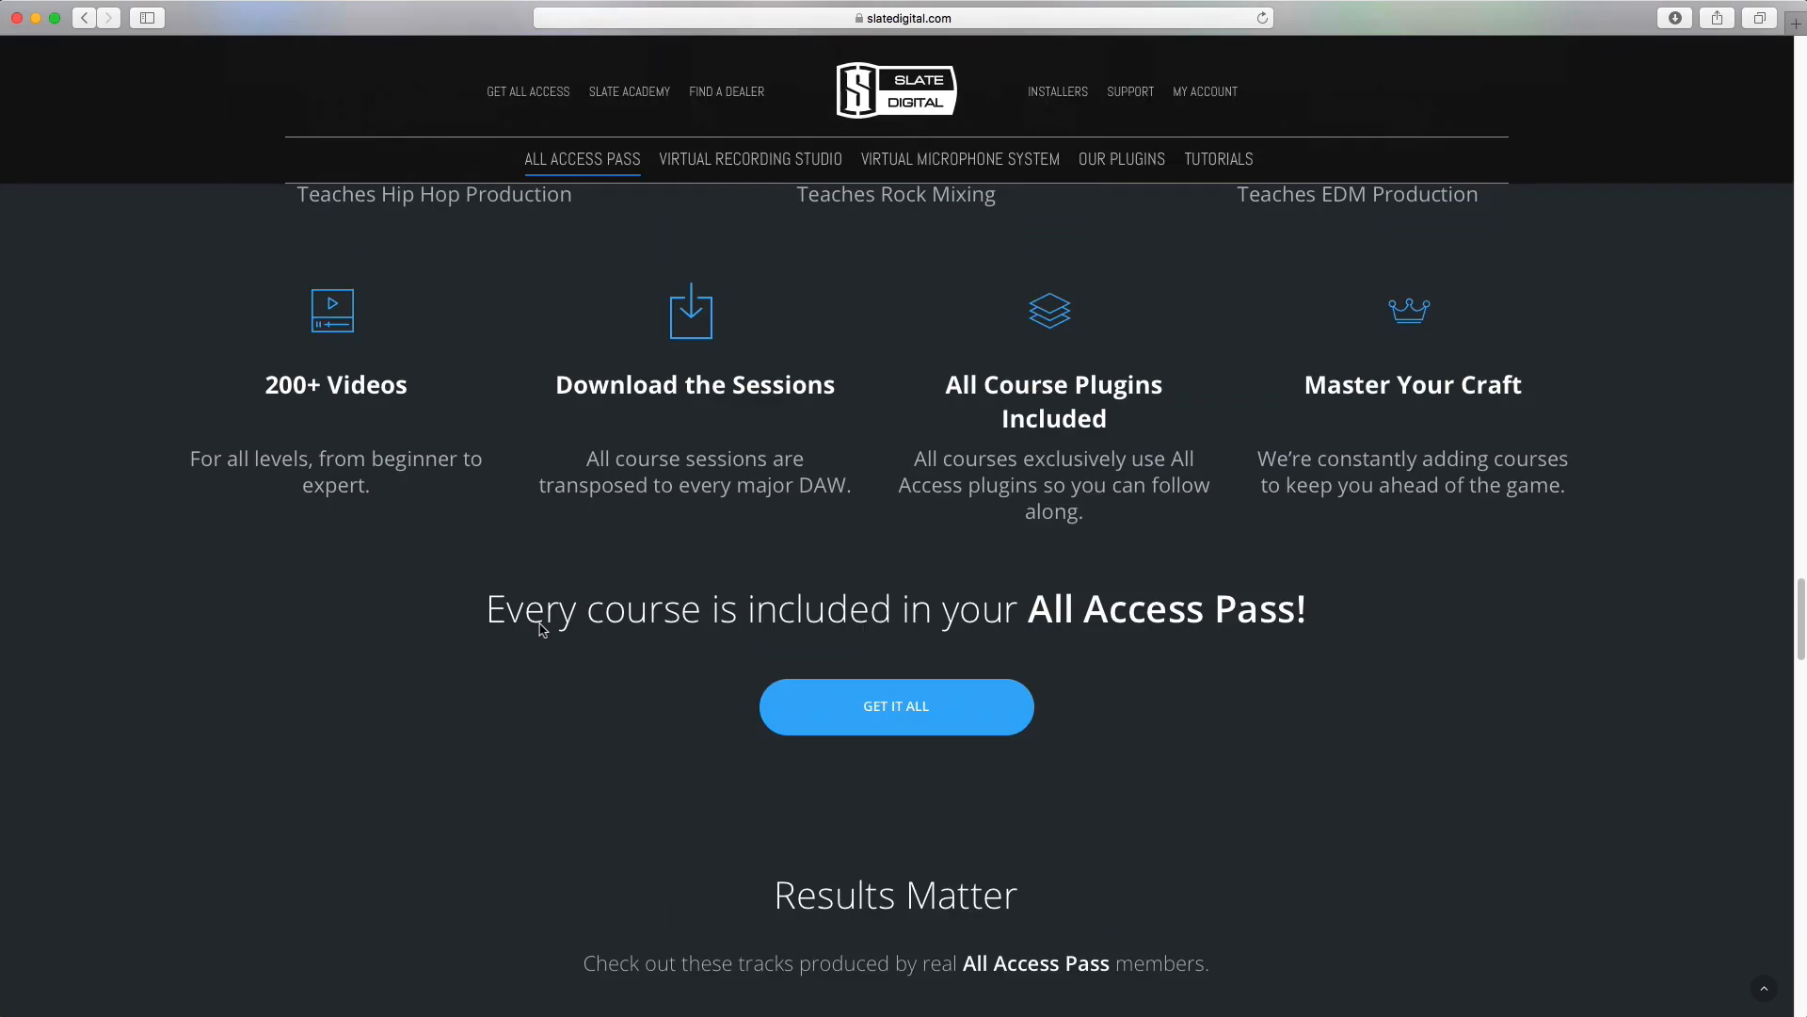
pyautogui.scroll(4, 543, 628)
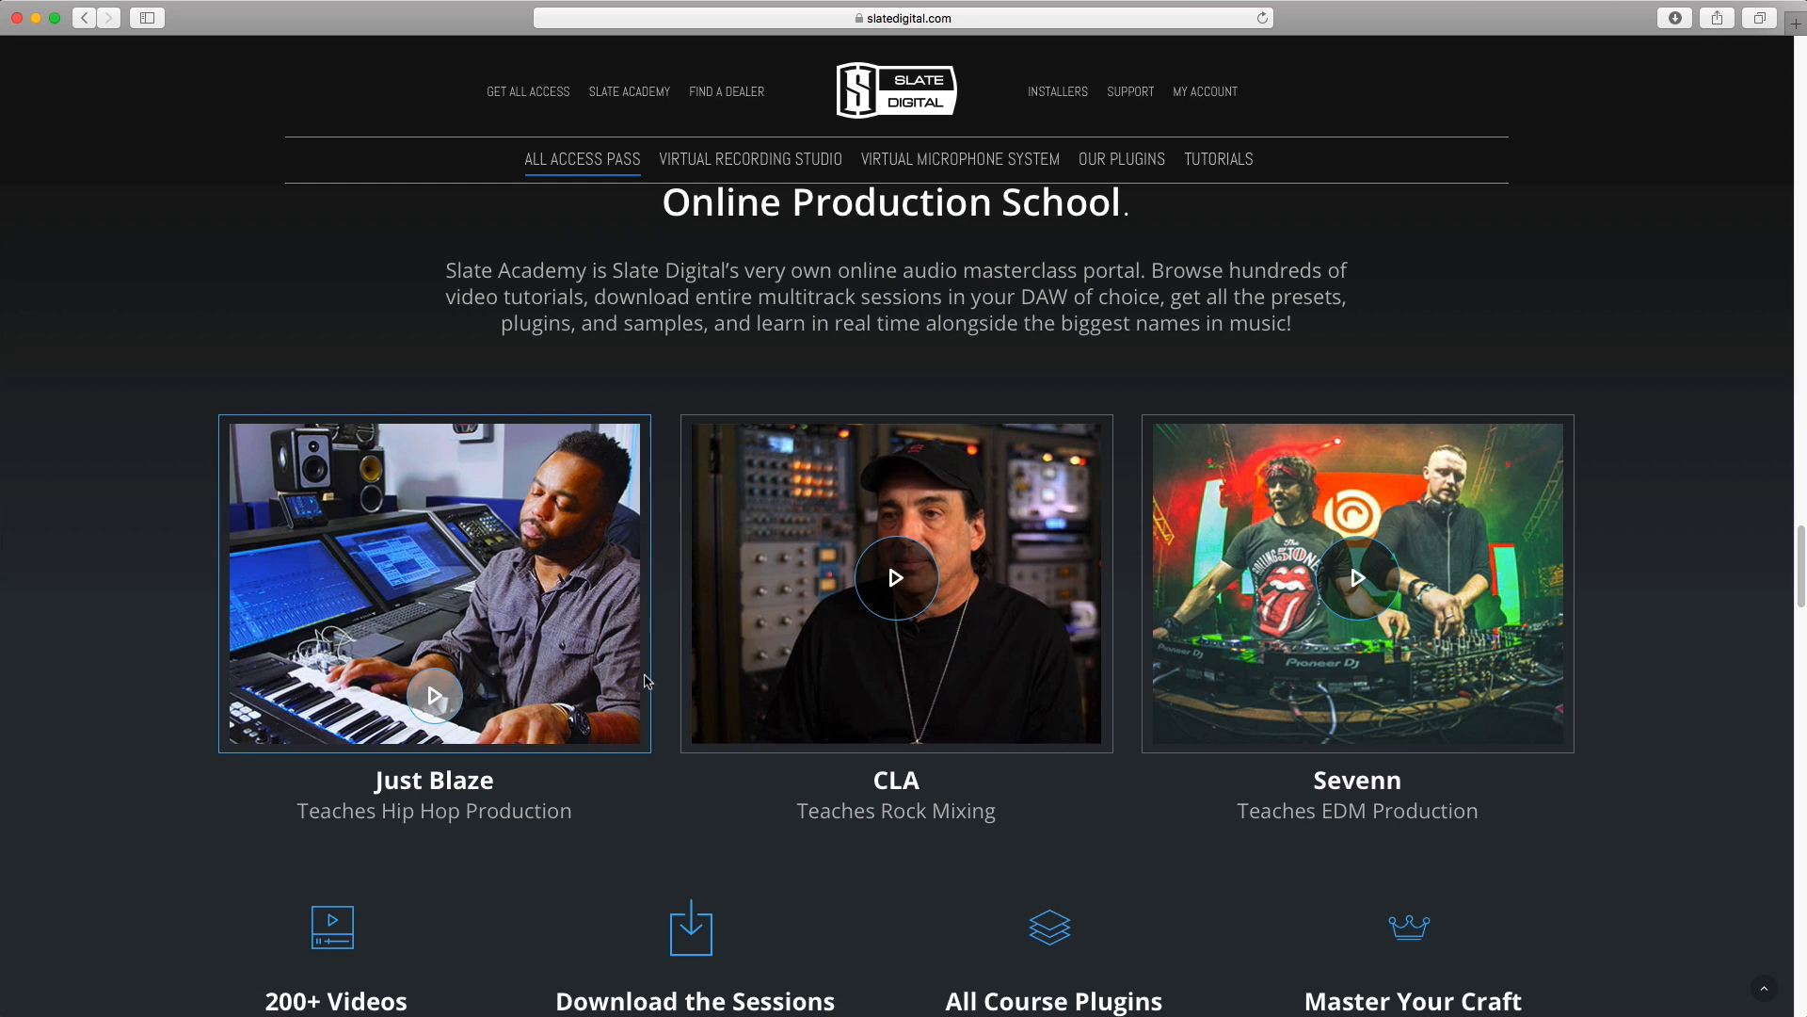
pyautogui.scroll(-5, 648, 680)
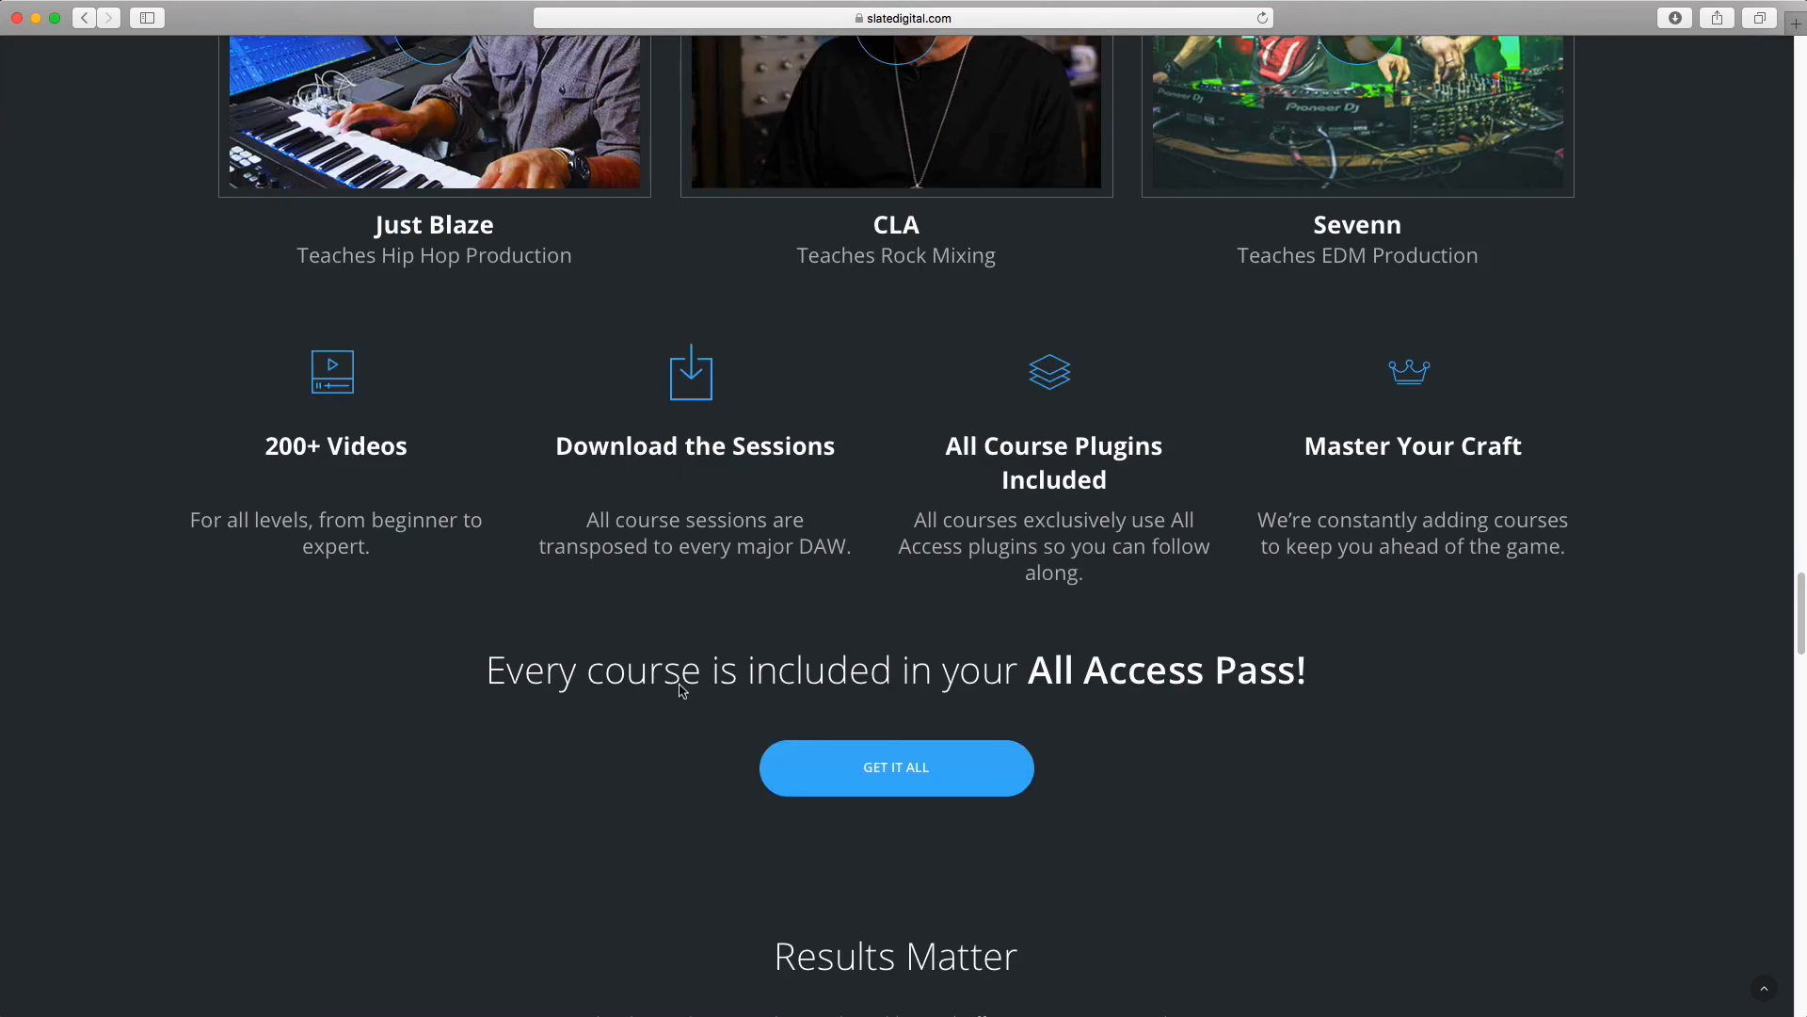
pyautogui.scroll(-2, 725, 706)
pyautogui.scroll(-15, 731, 704)
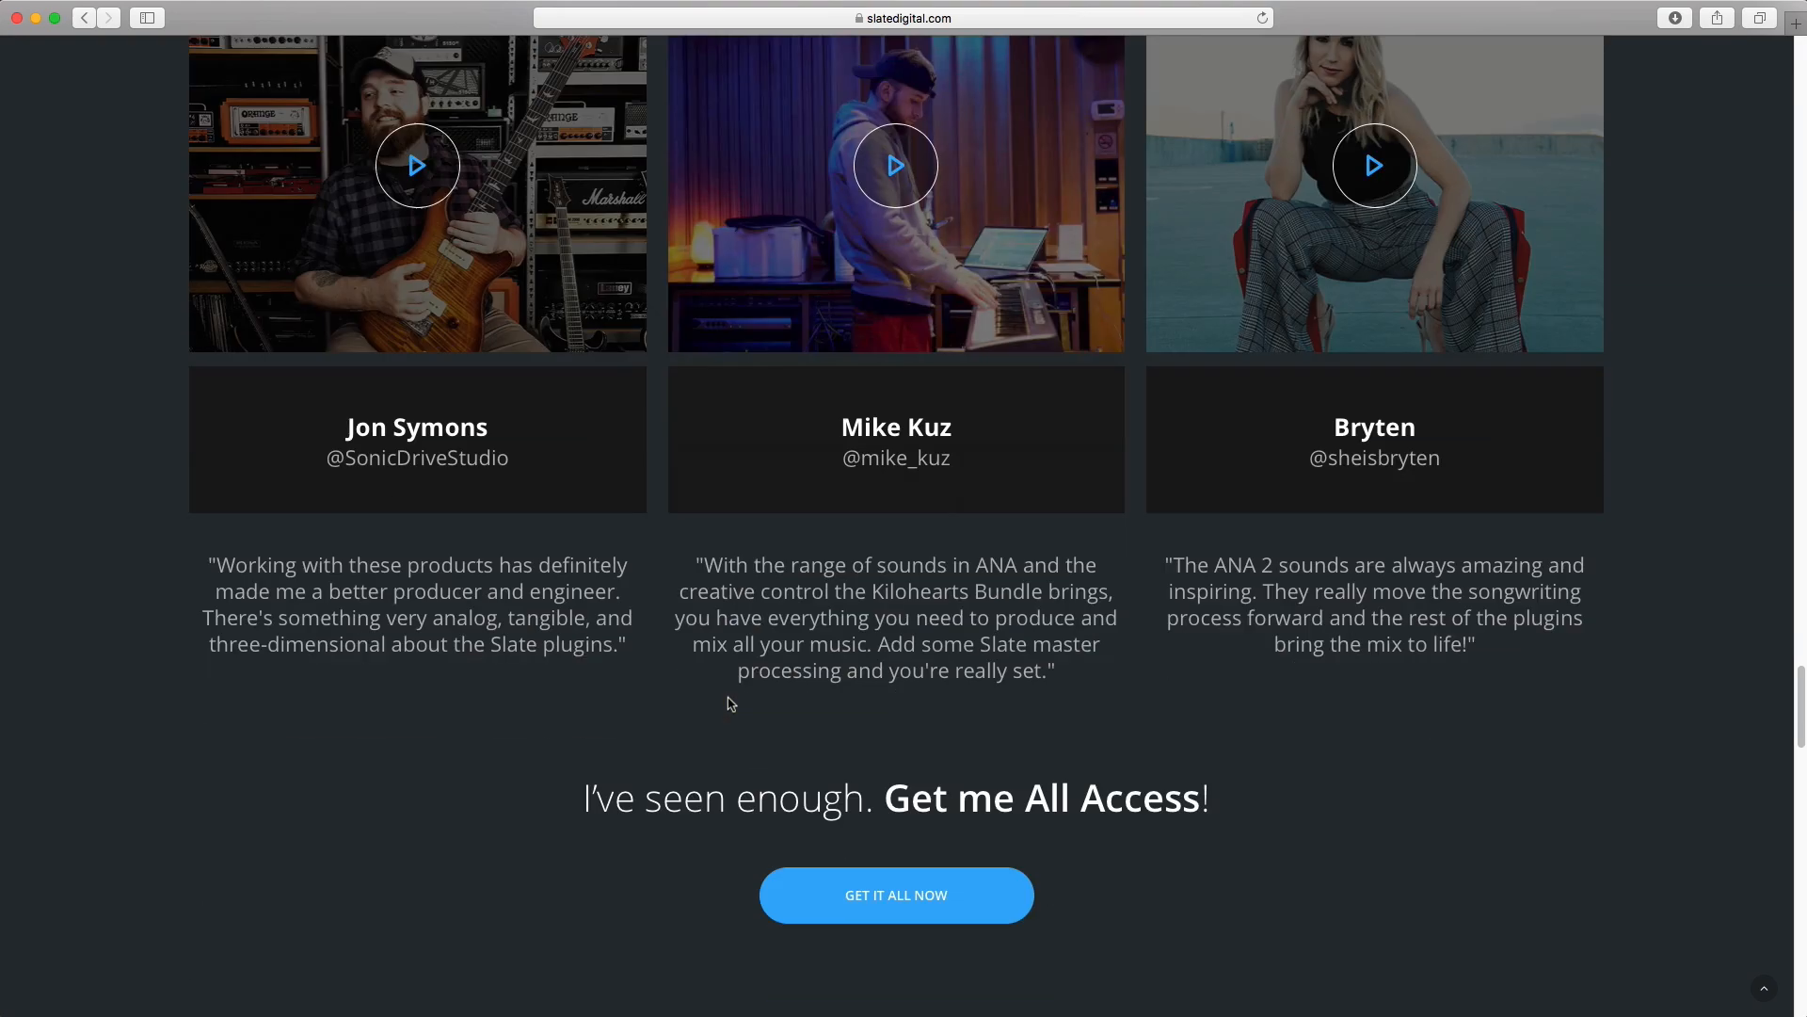
pyautogui.scroll(-10, 731, 704)
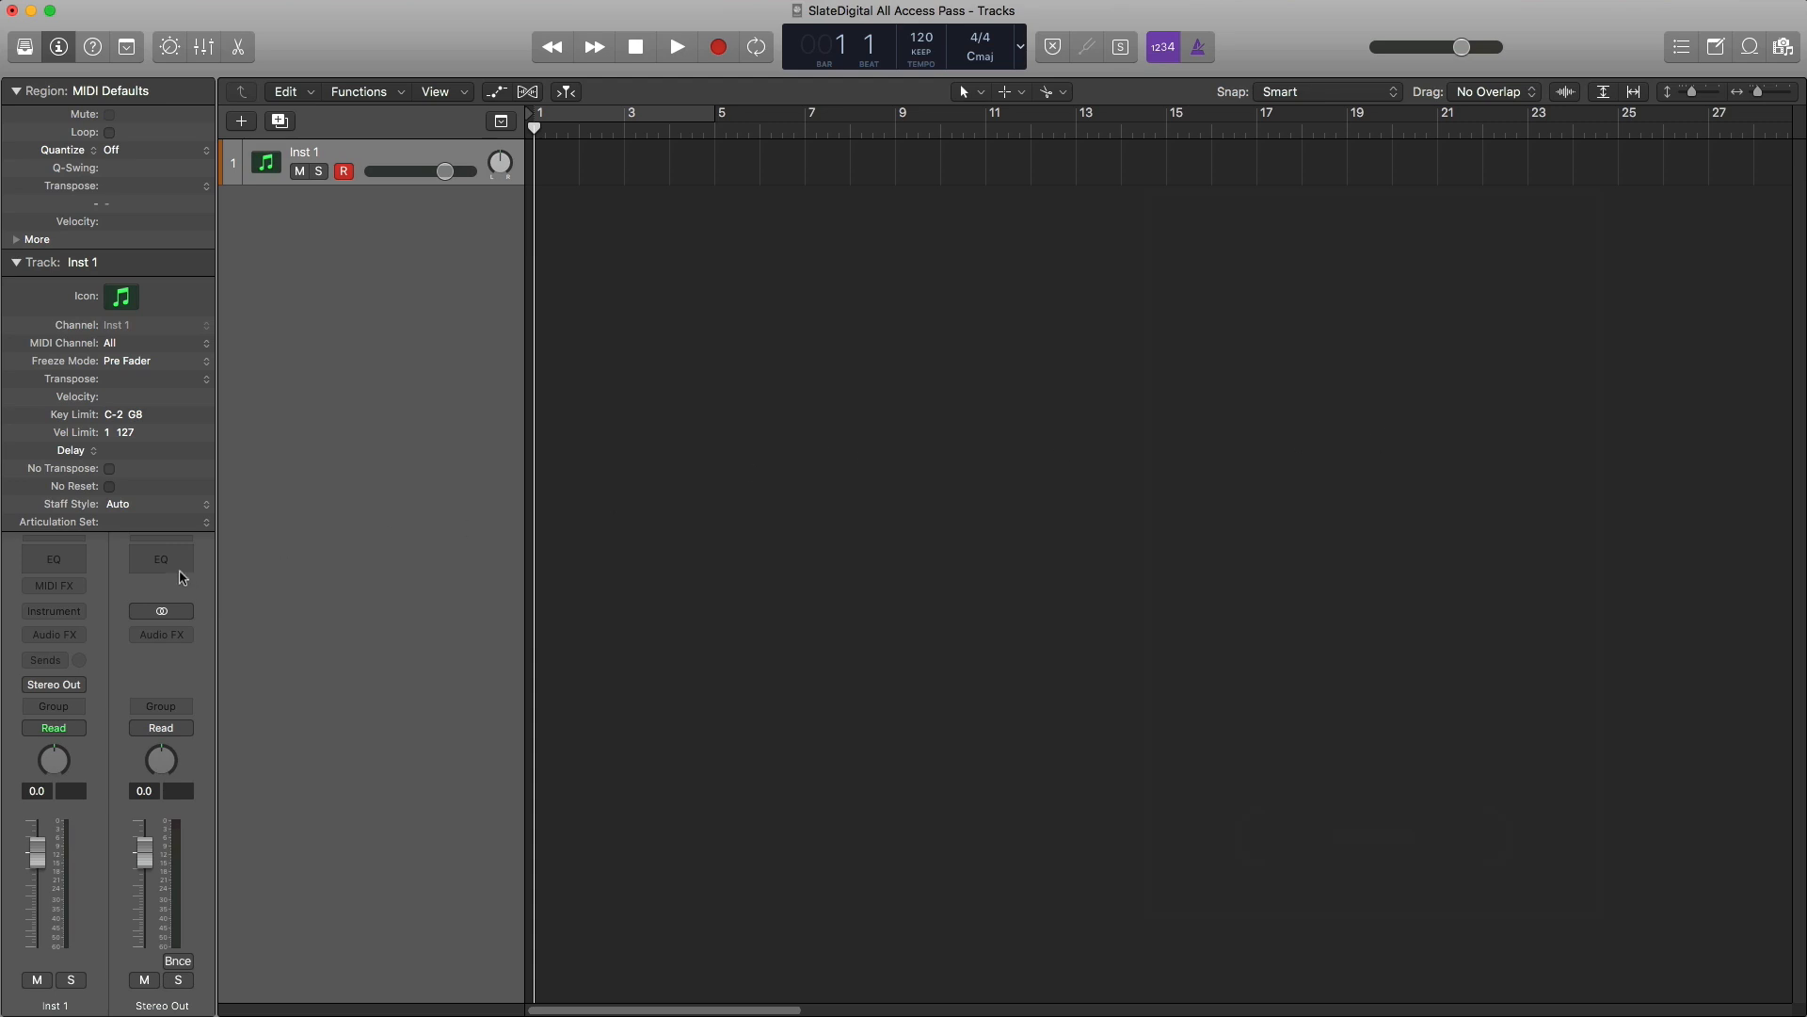
# Step: In Logic Pro, collapse the Inst 1 track parameters and load ANA 2 as that track's instrument
pyautogui.click(16, 261)
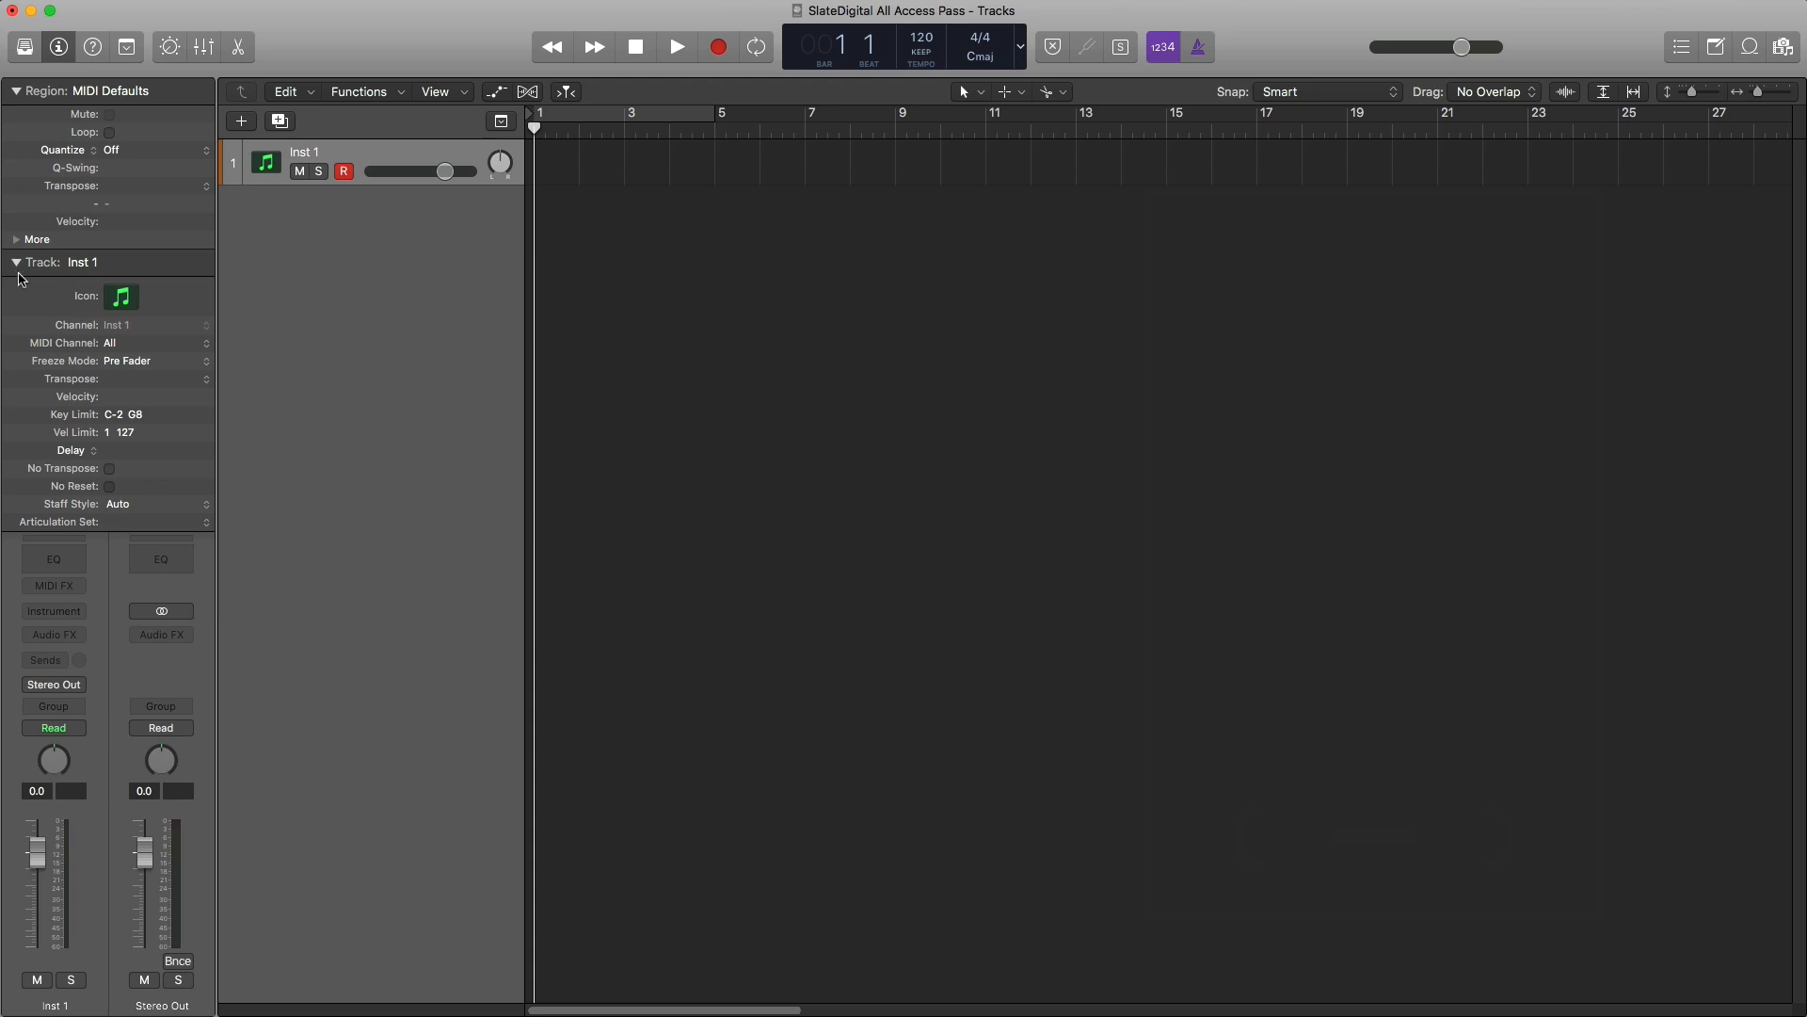
pyautogui.click(78, 611)
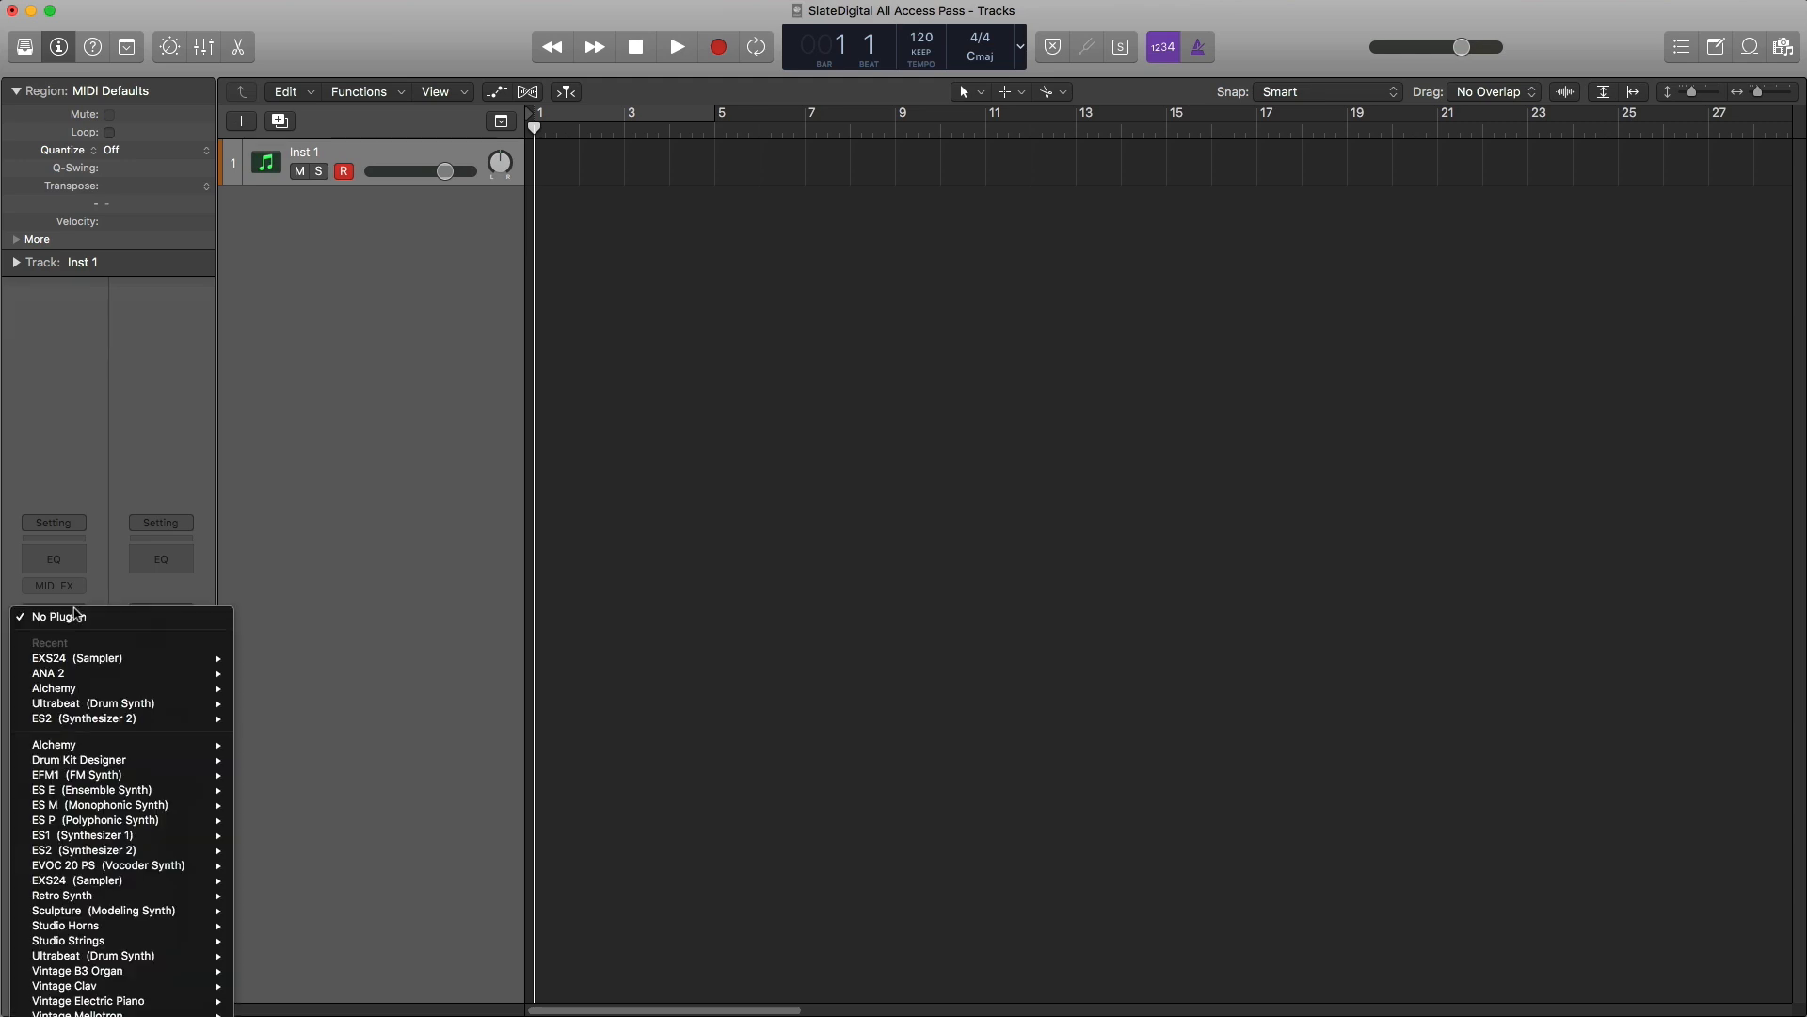
pyautogui.click(266, 678)
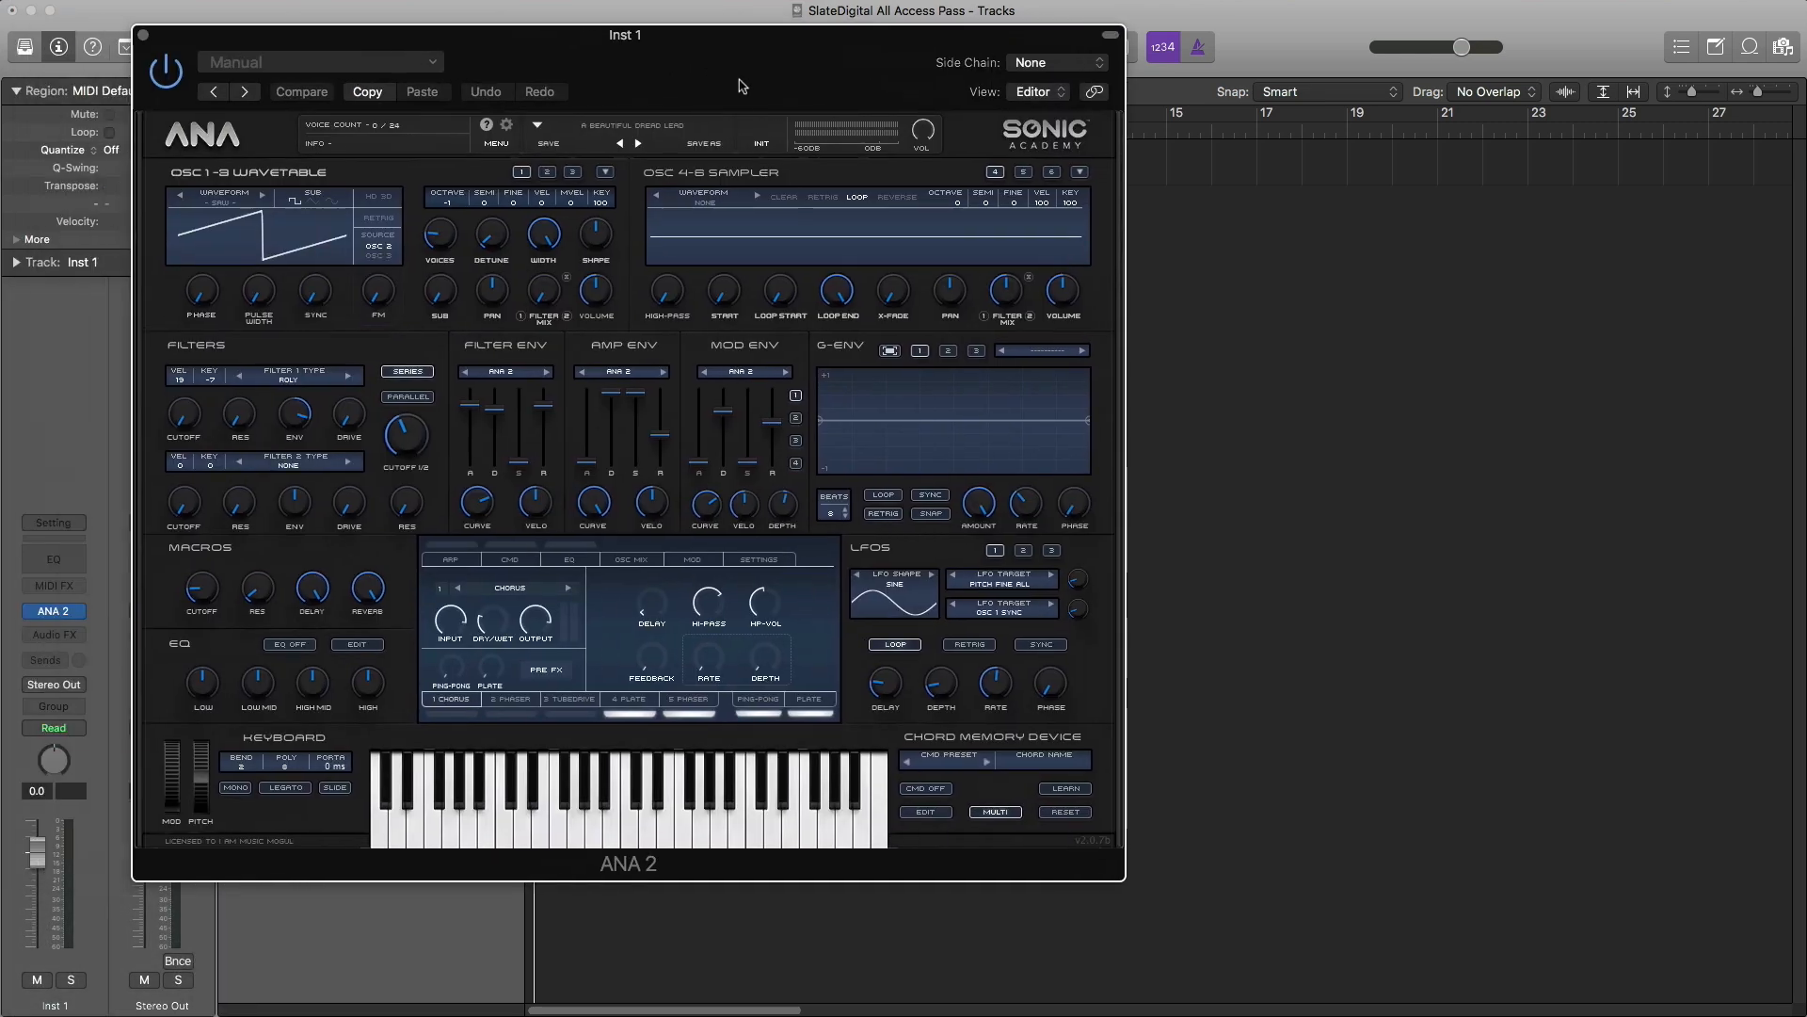
pyautogui.moveTo(742, 86); pyautogui.dragTo(994, 85)
# Step: Open ANA 2's preset browser, change the User Tags column to Bank, and filter to Slate Digital Presets
pyautogui.click(880, 132)
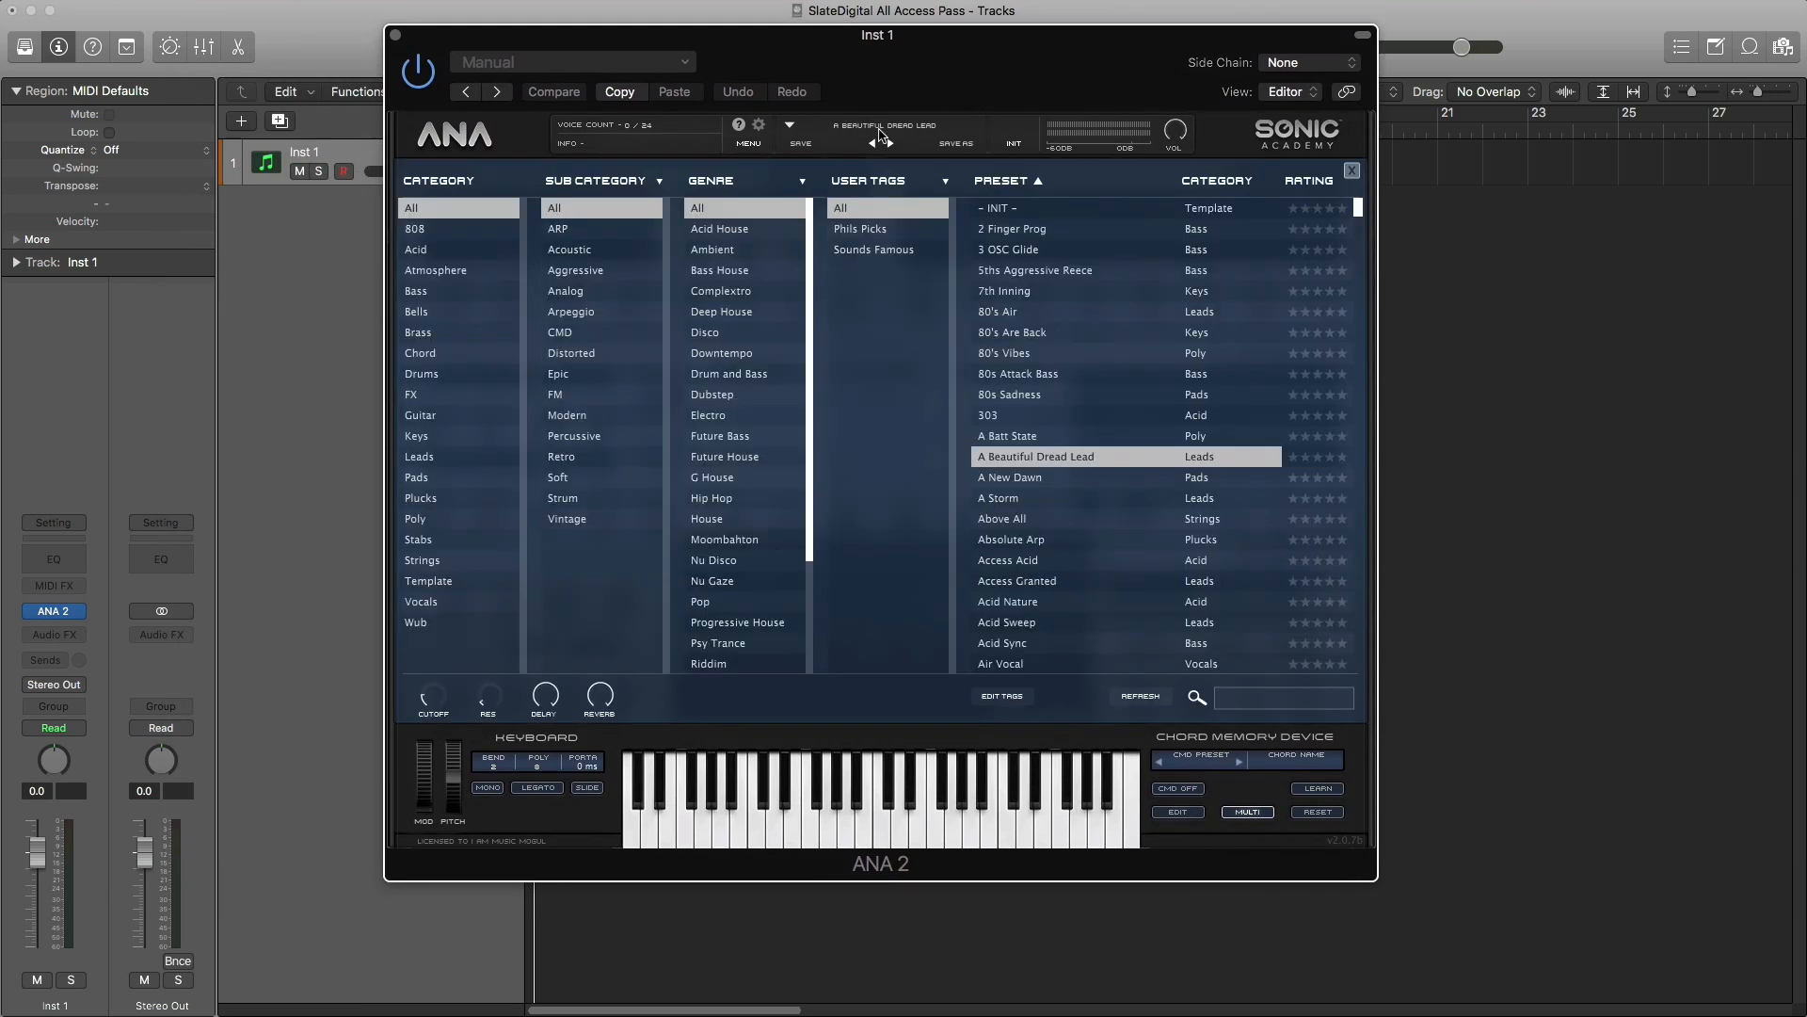
pyautogui.click(886, 180)
pyautogui.click(880, 248)
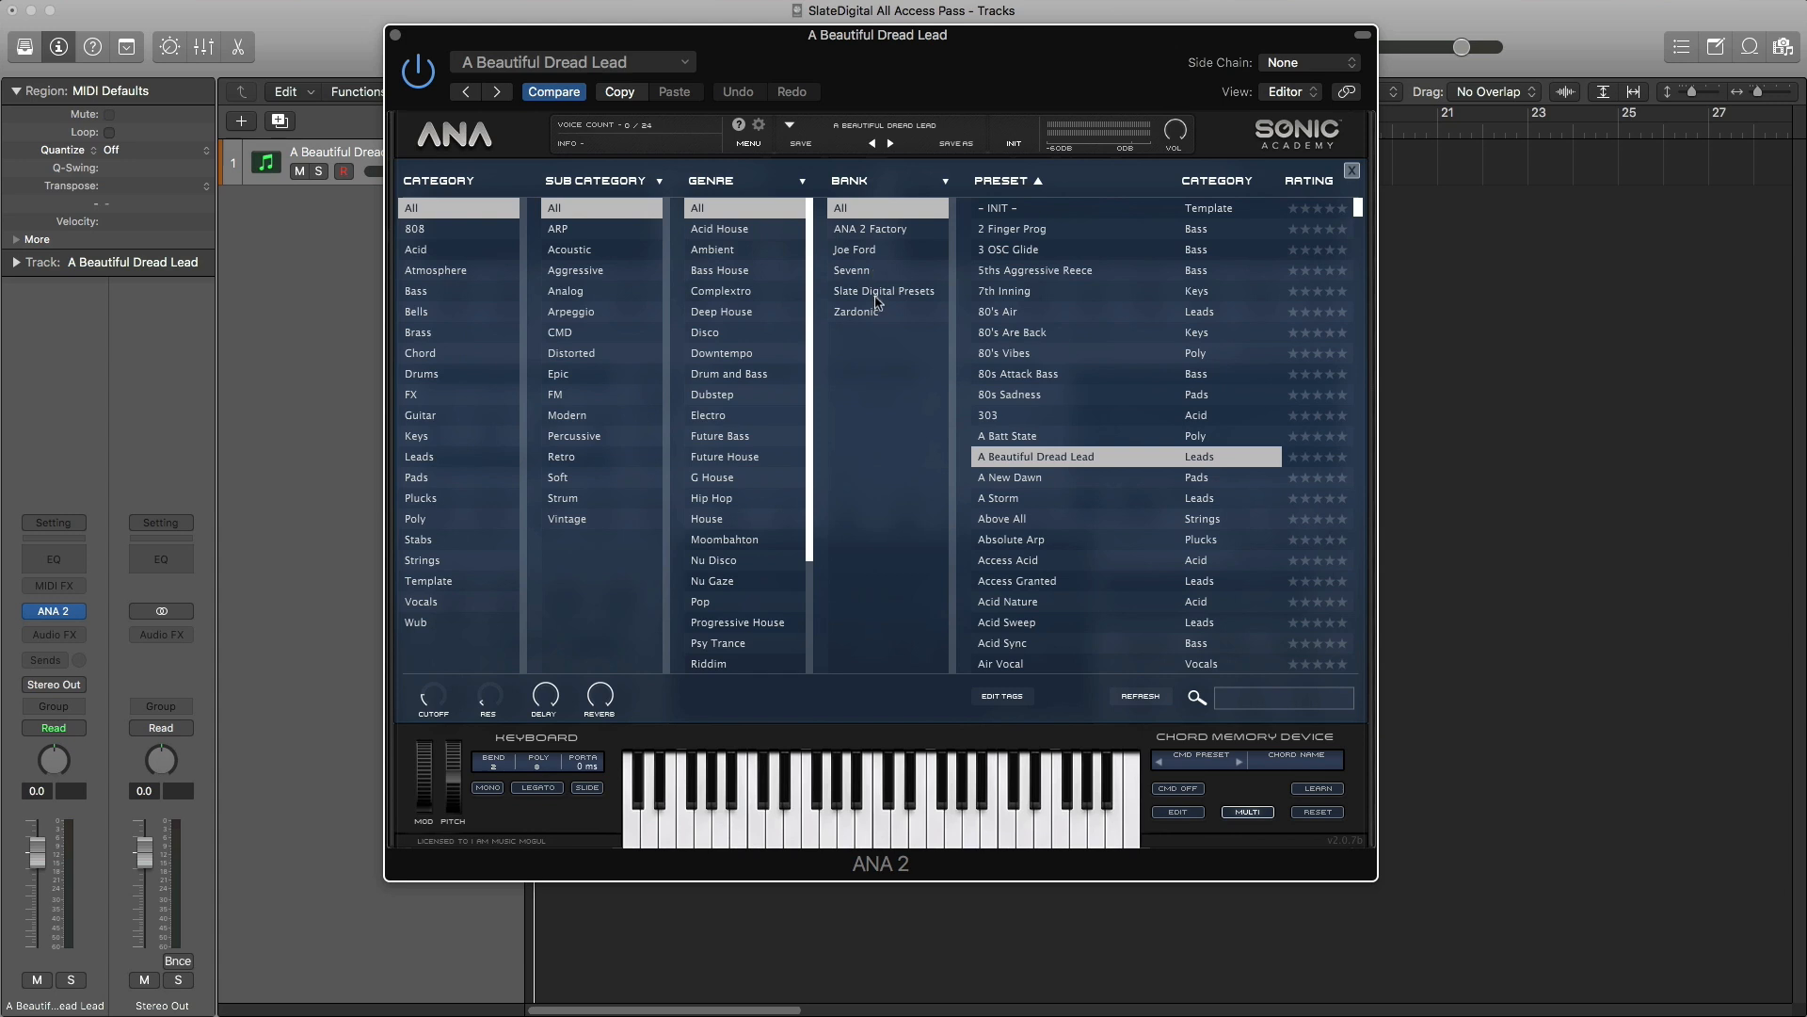
pyautogui.click(877, 293)
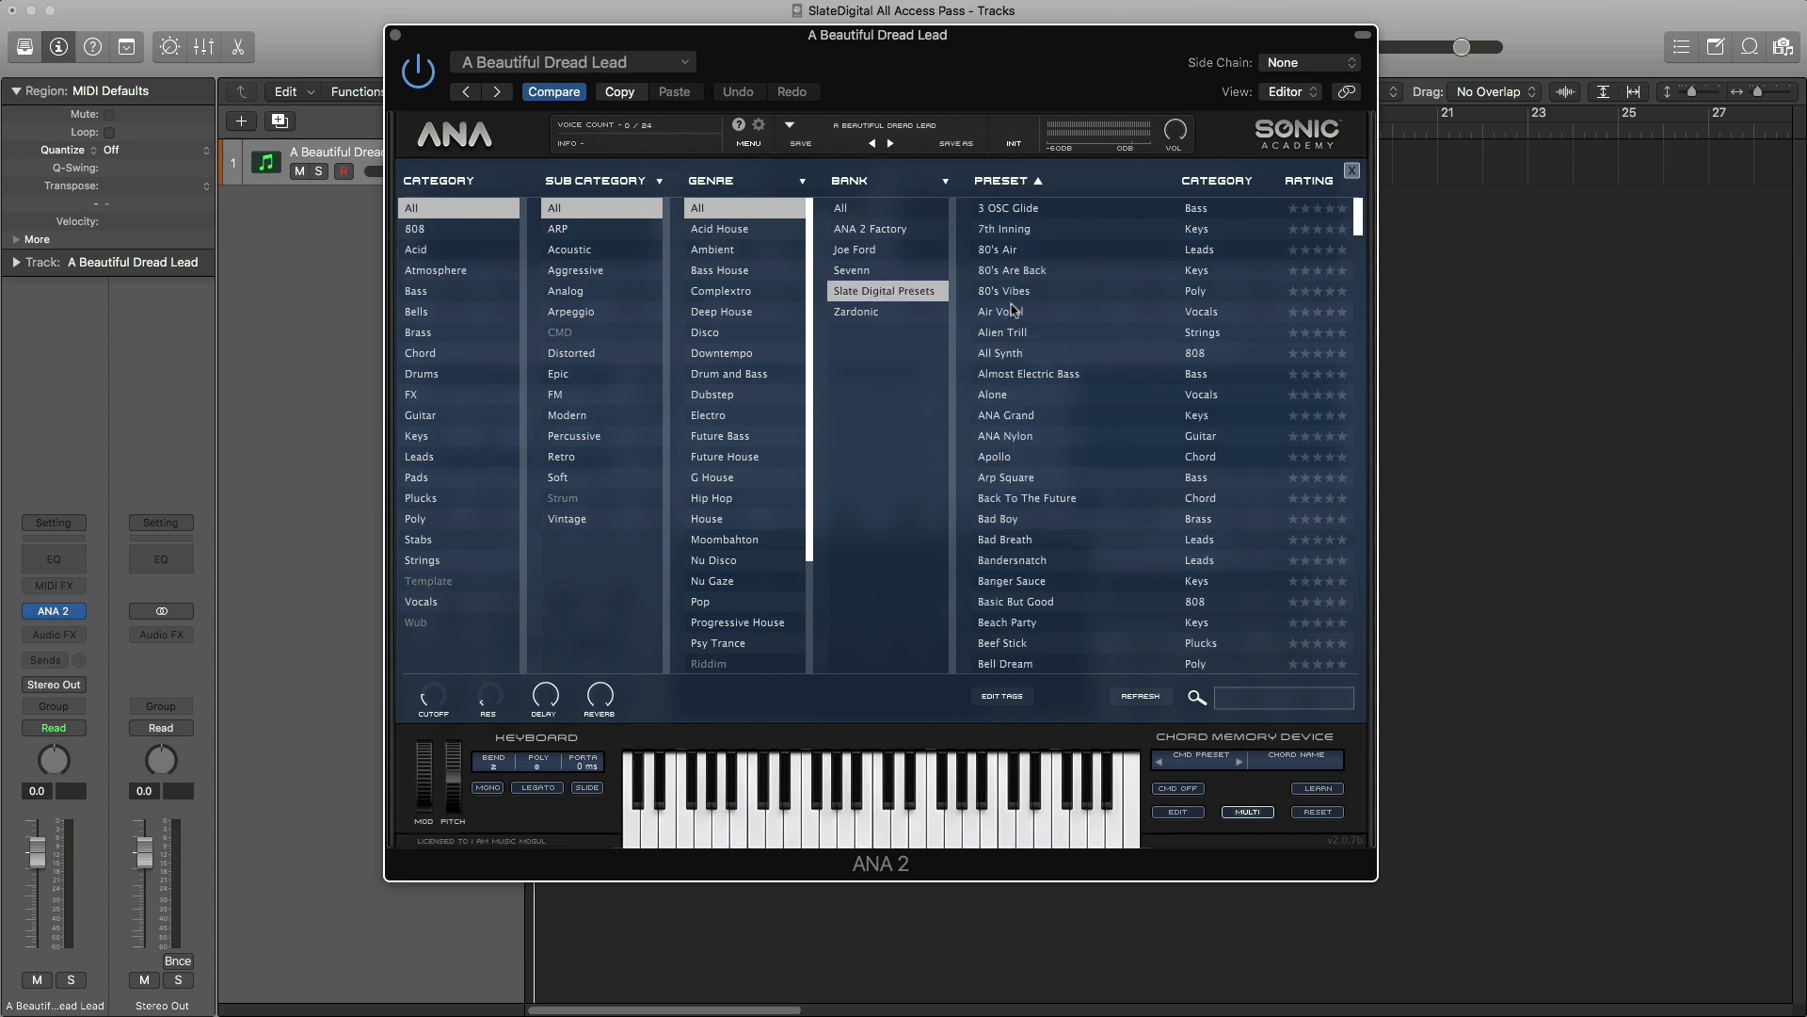
# Step: Audition the bank's presets 3 OSC Glide, Air Vocal and Alien Trill, continuing one by one down to ANA Nylon
pyautogui.click(1032, 216)
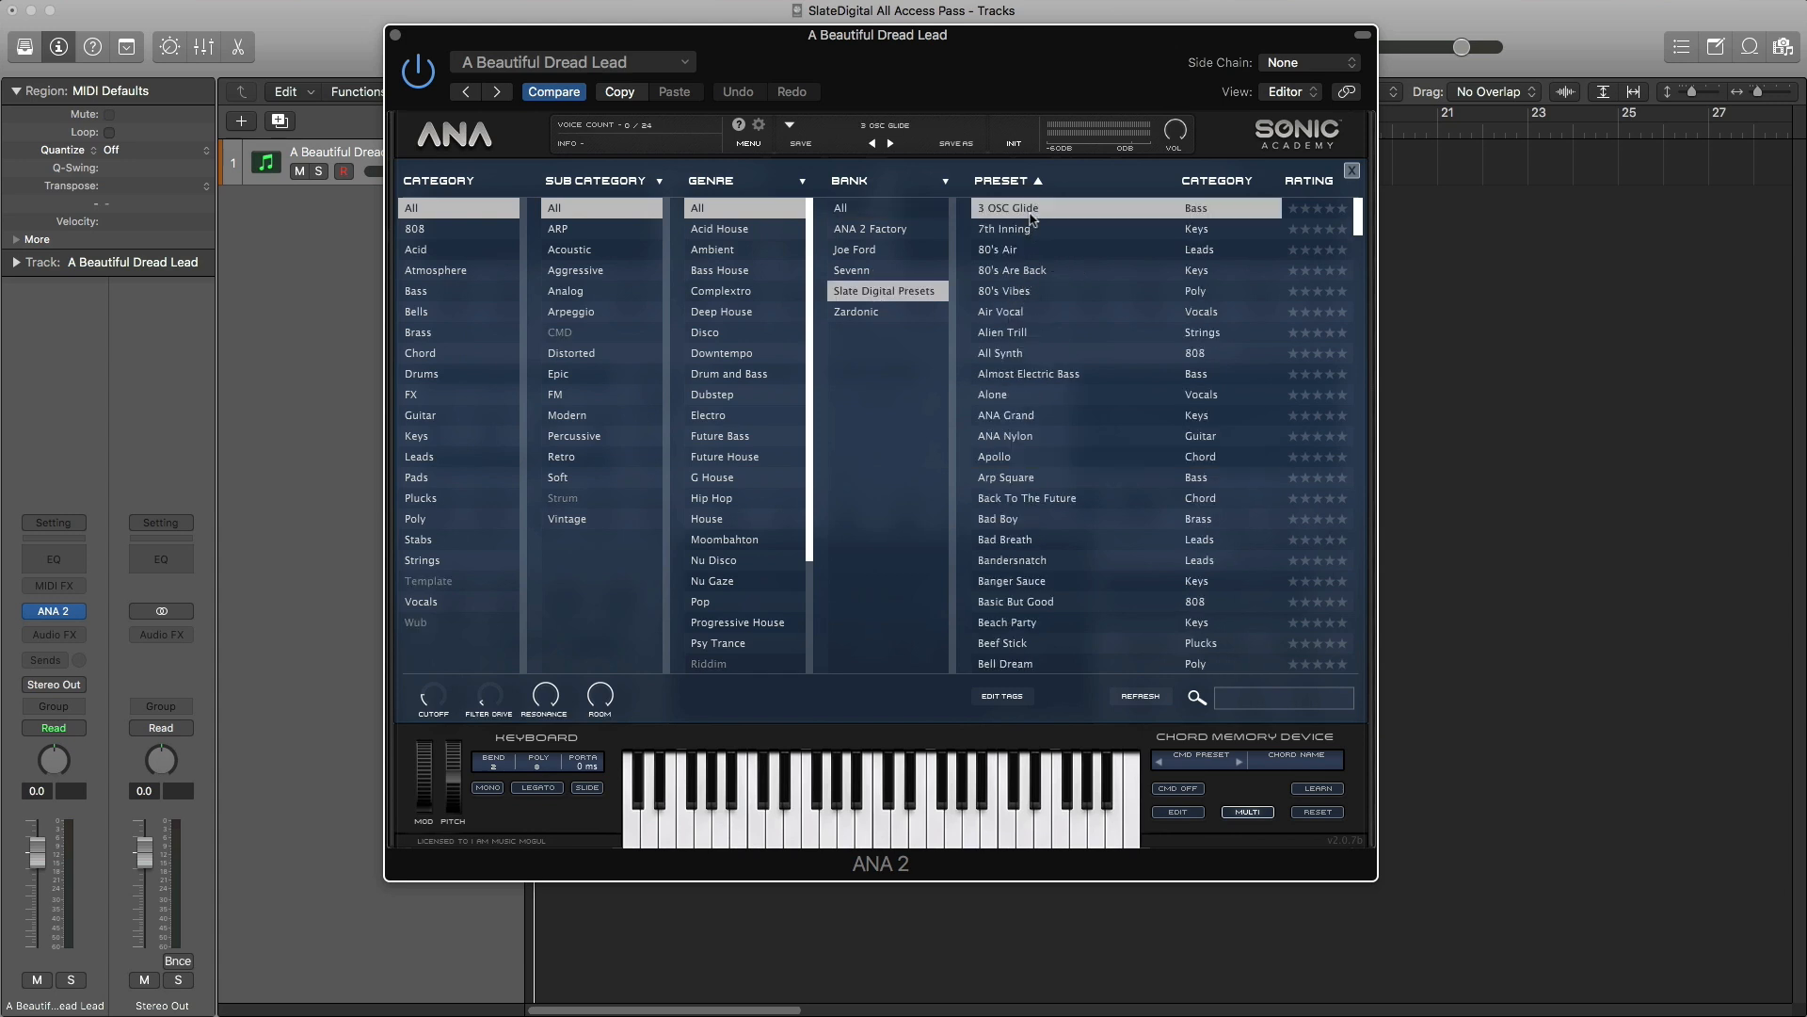
pyautogui.click(1032, 313)
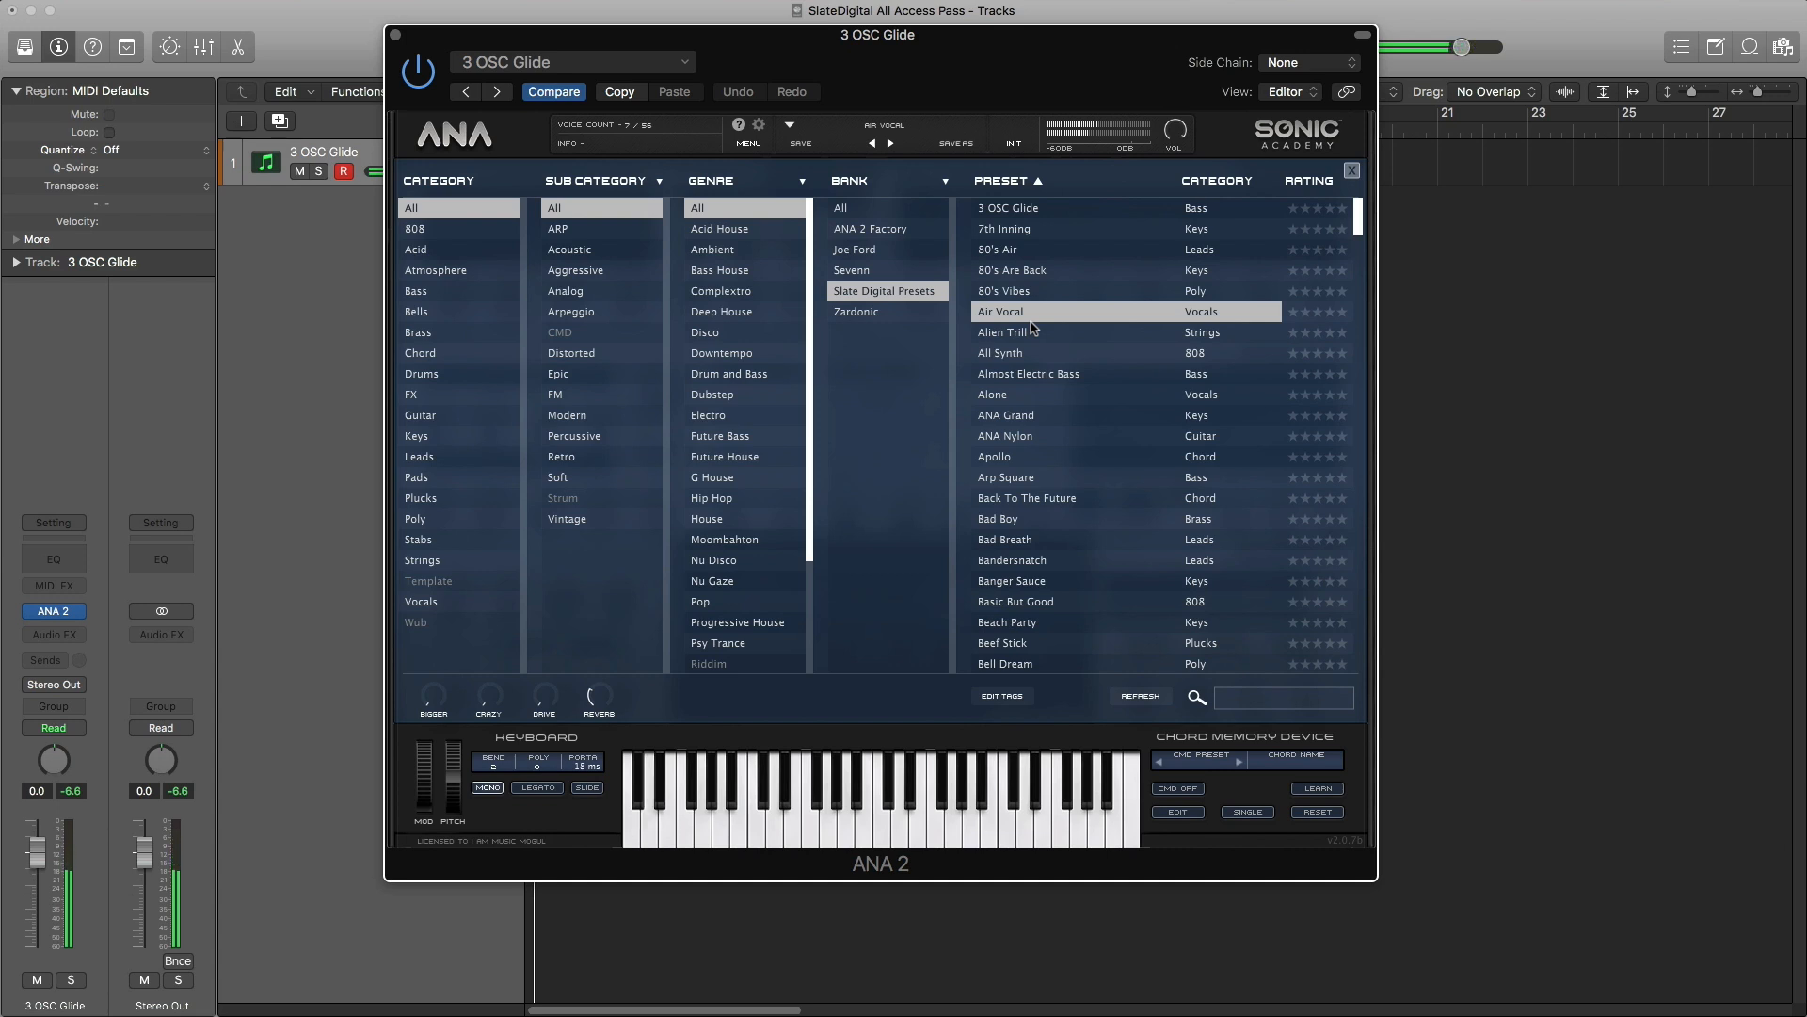
pyautogui.click(1032, 326)
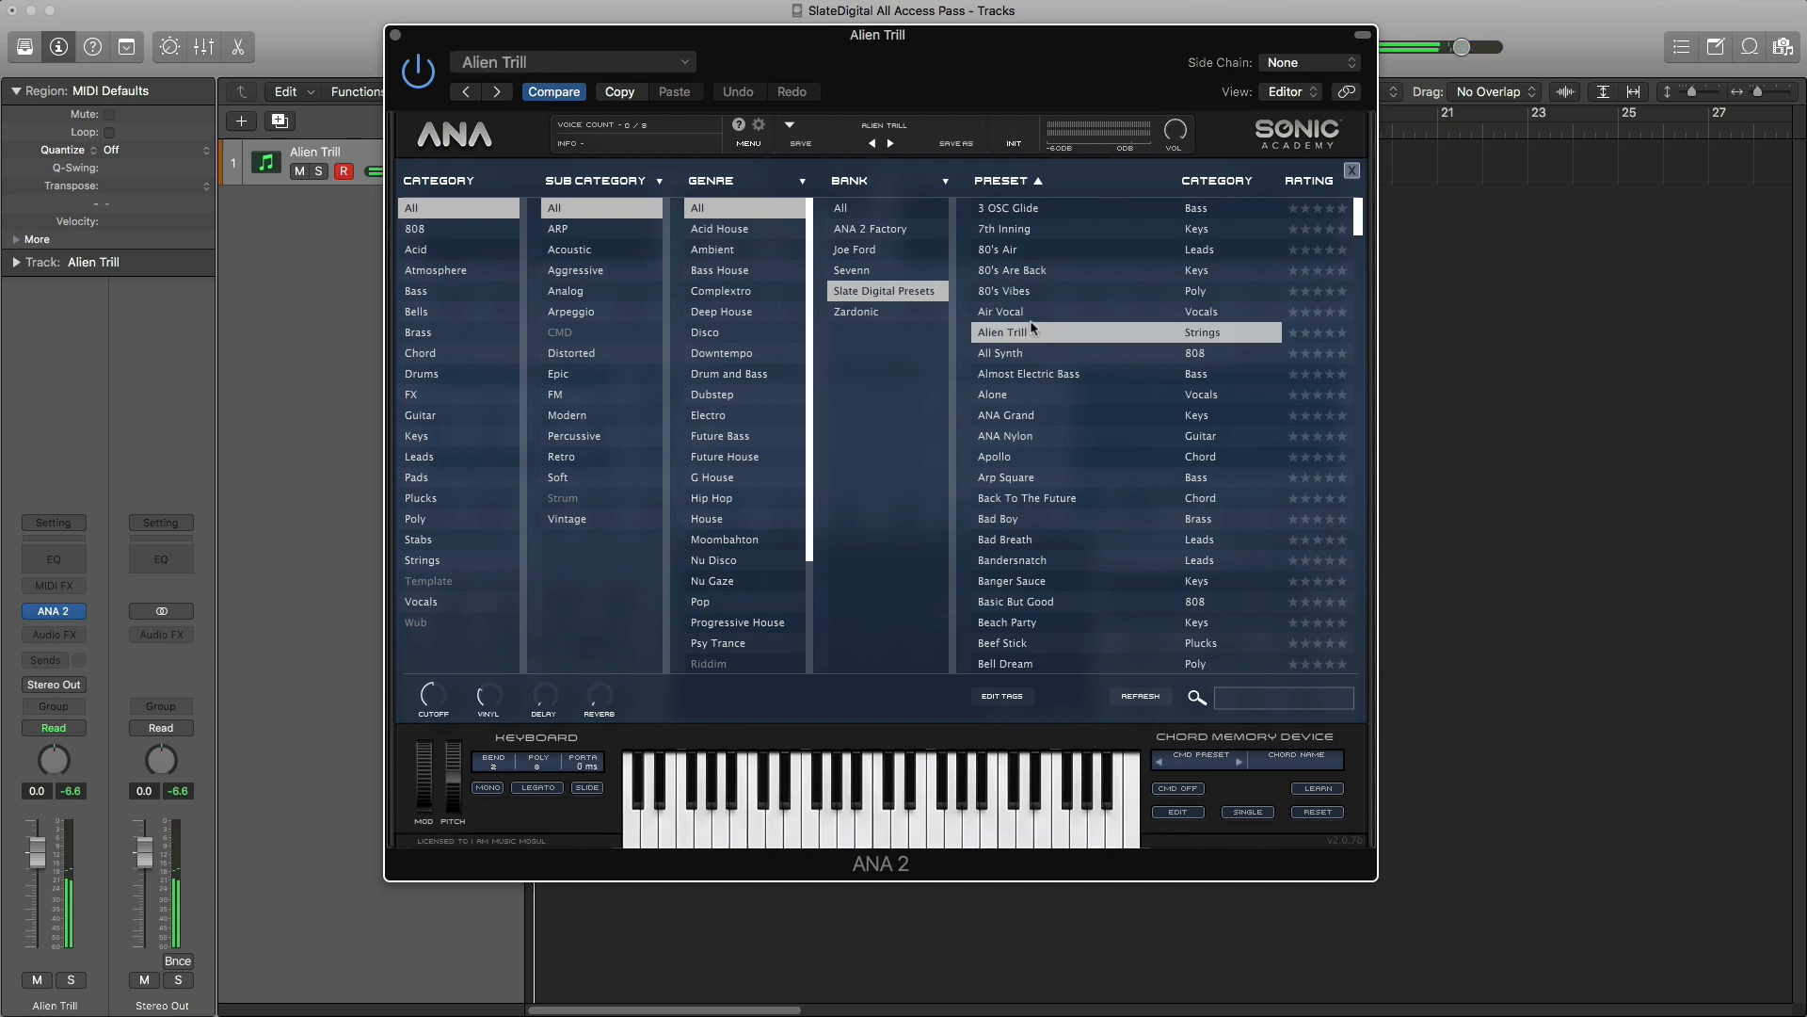
pyautogui.press('Down')
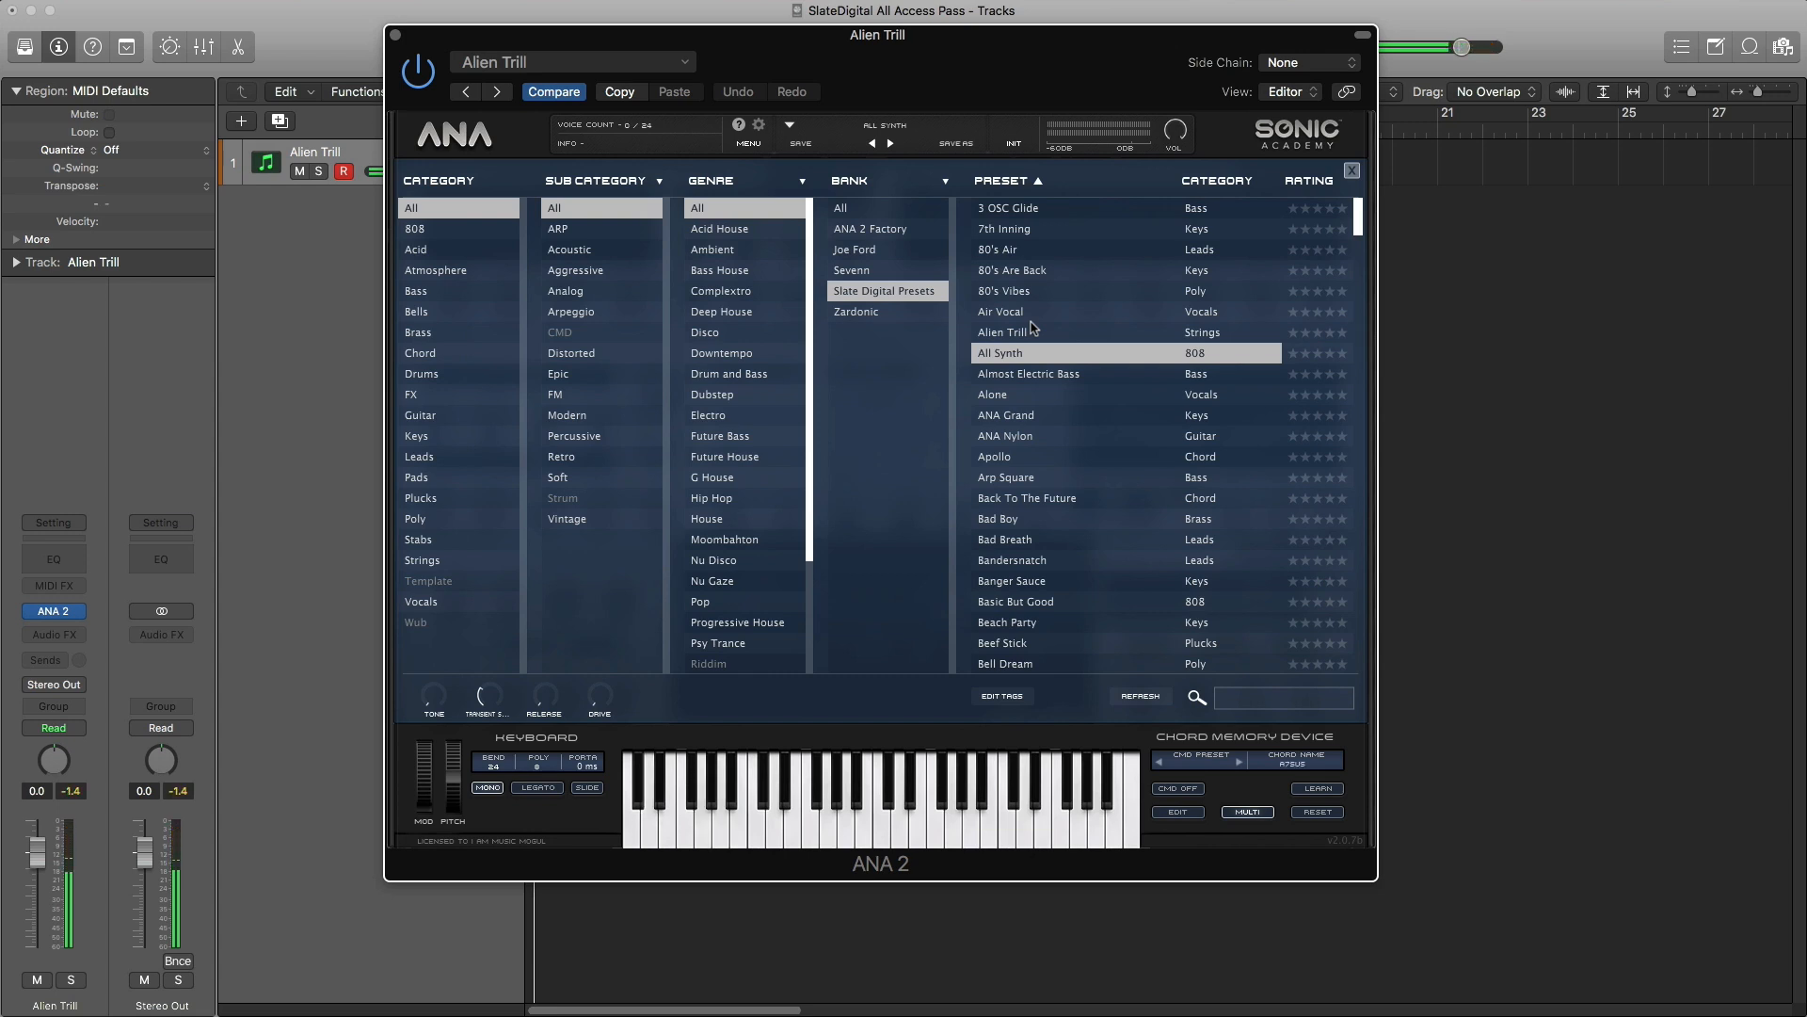
pyautogui.press('Down')
pyautogui.press('Down')
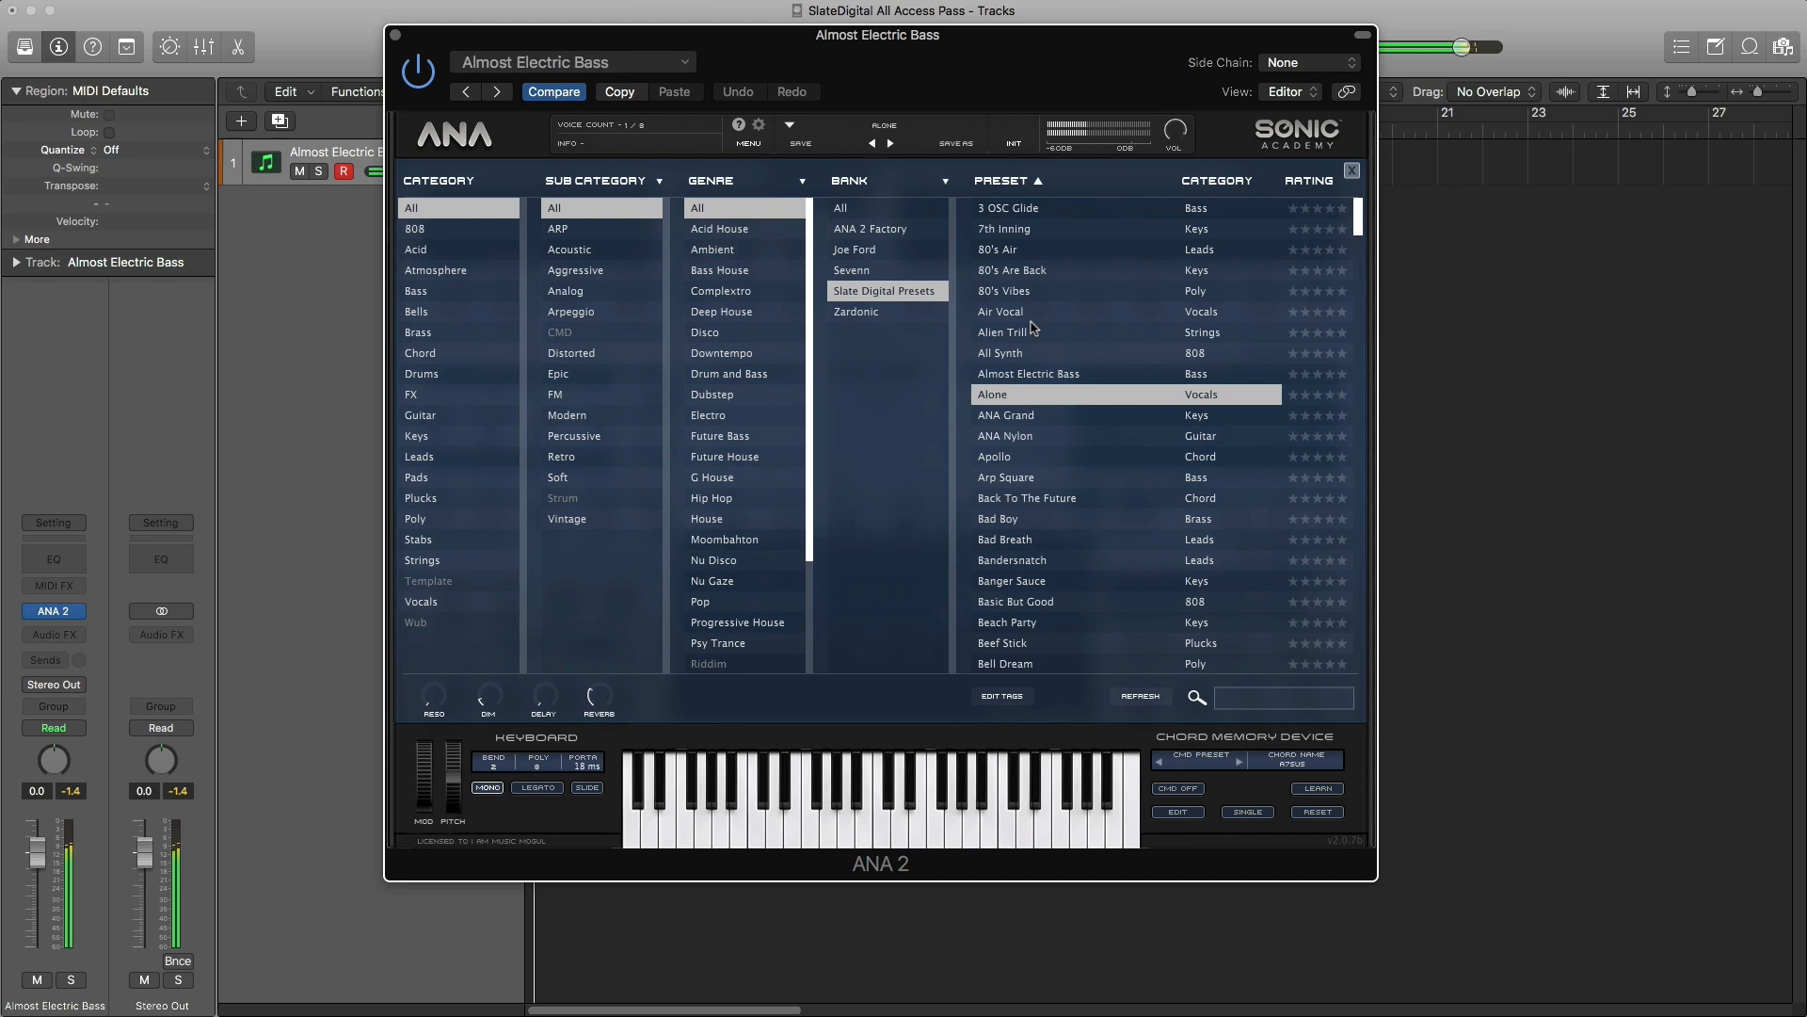
pyautogui.press('Down')
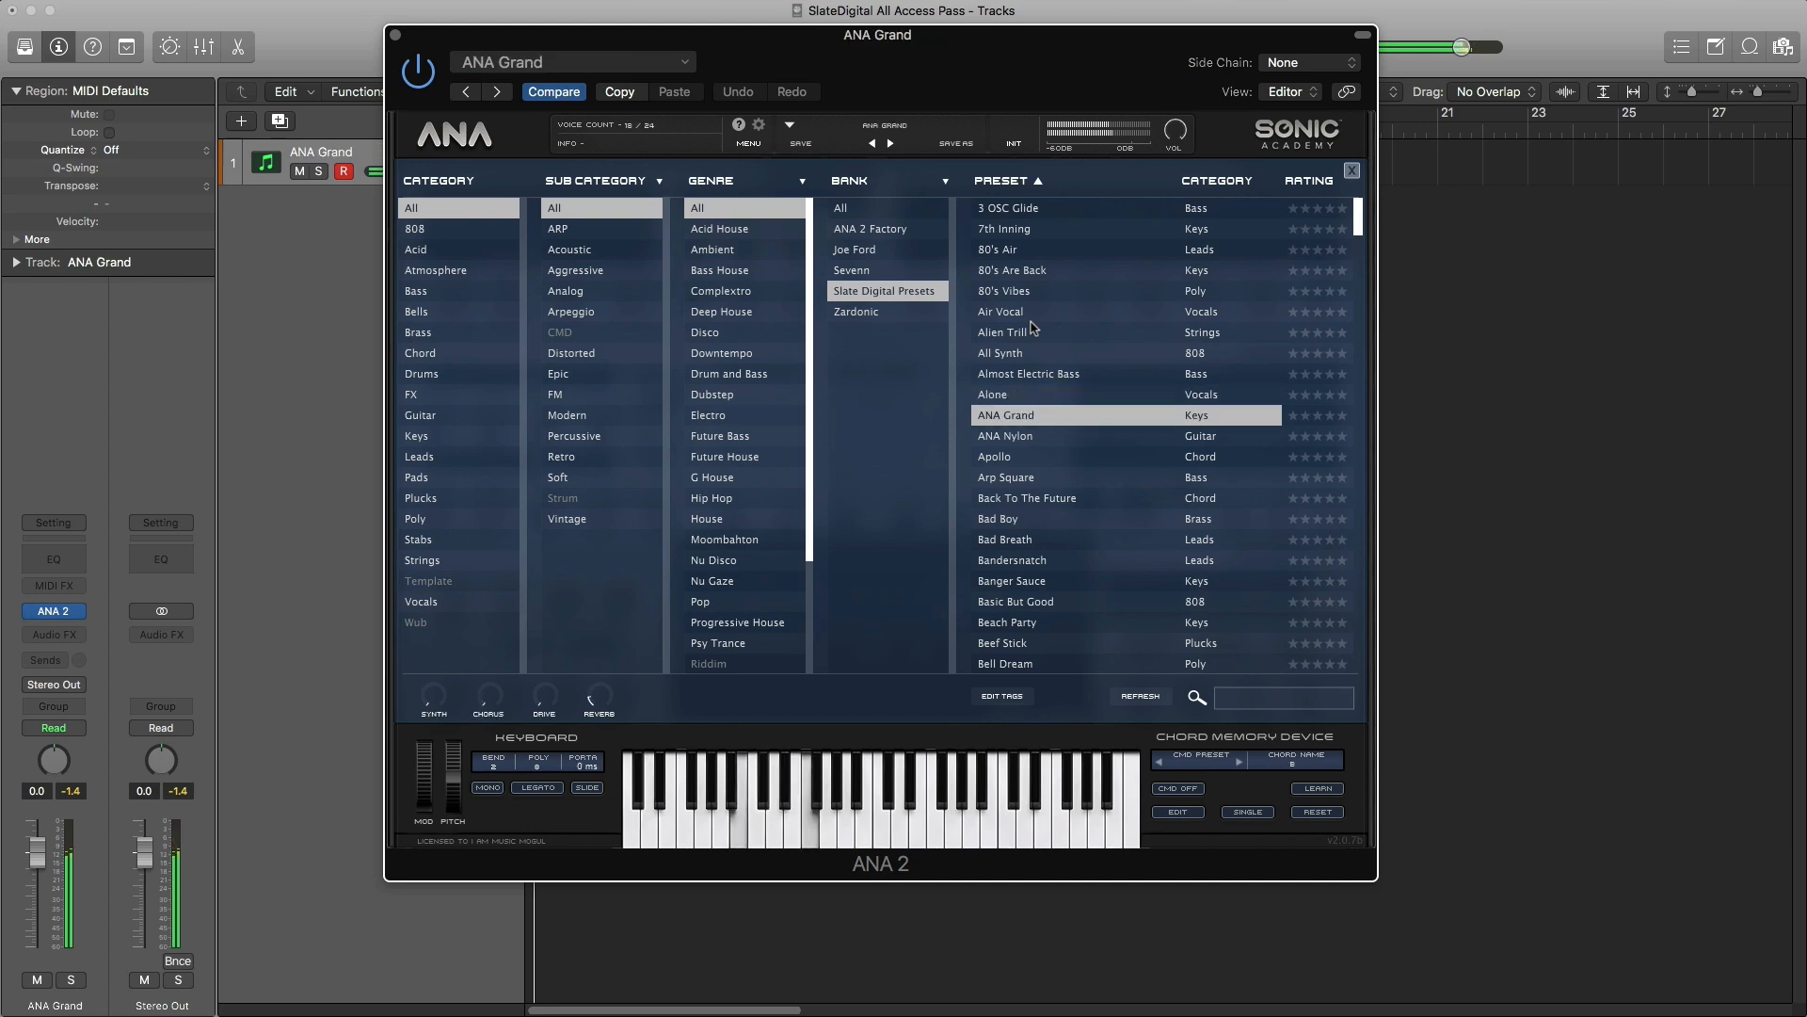
pyautogui.press('Down')
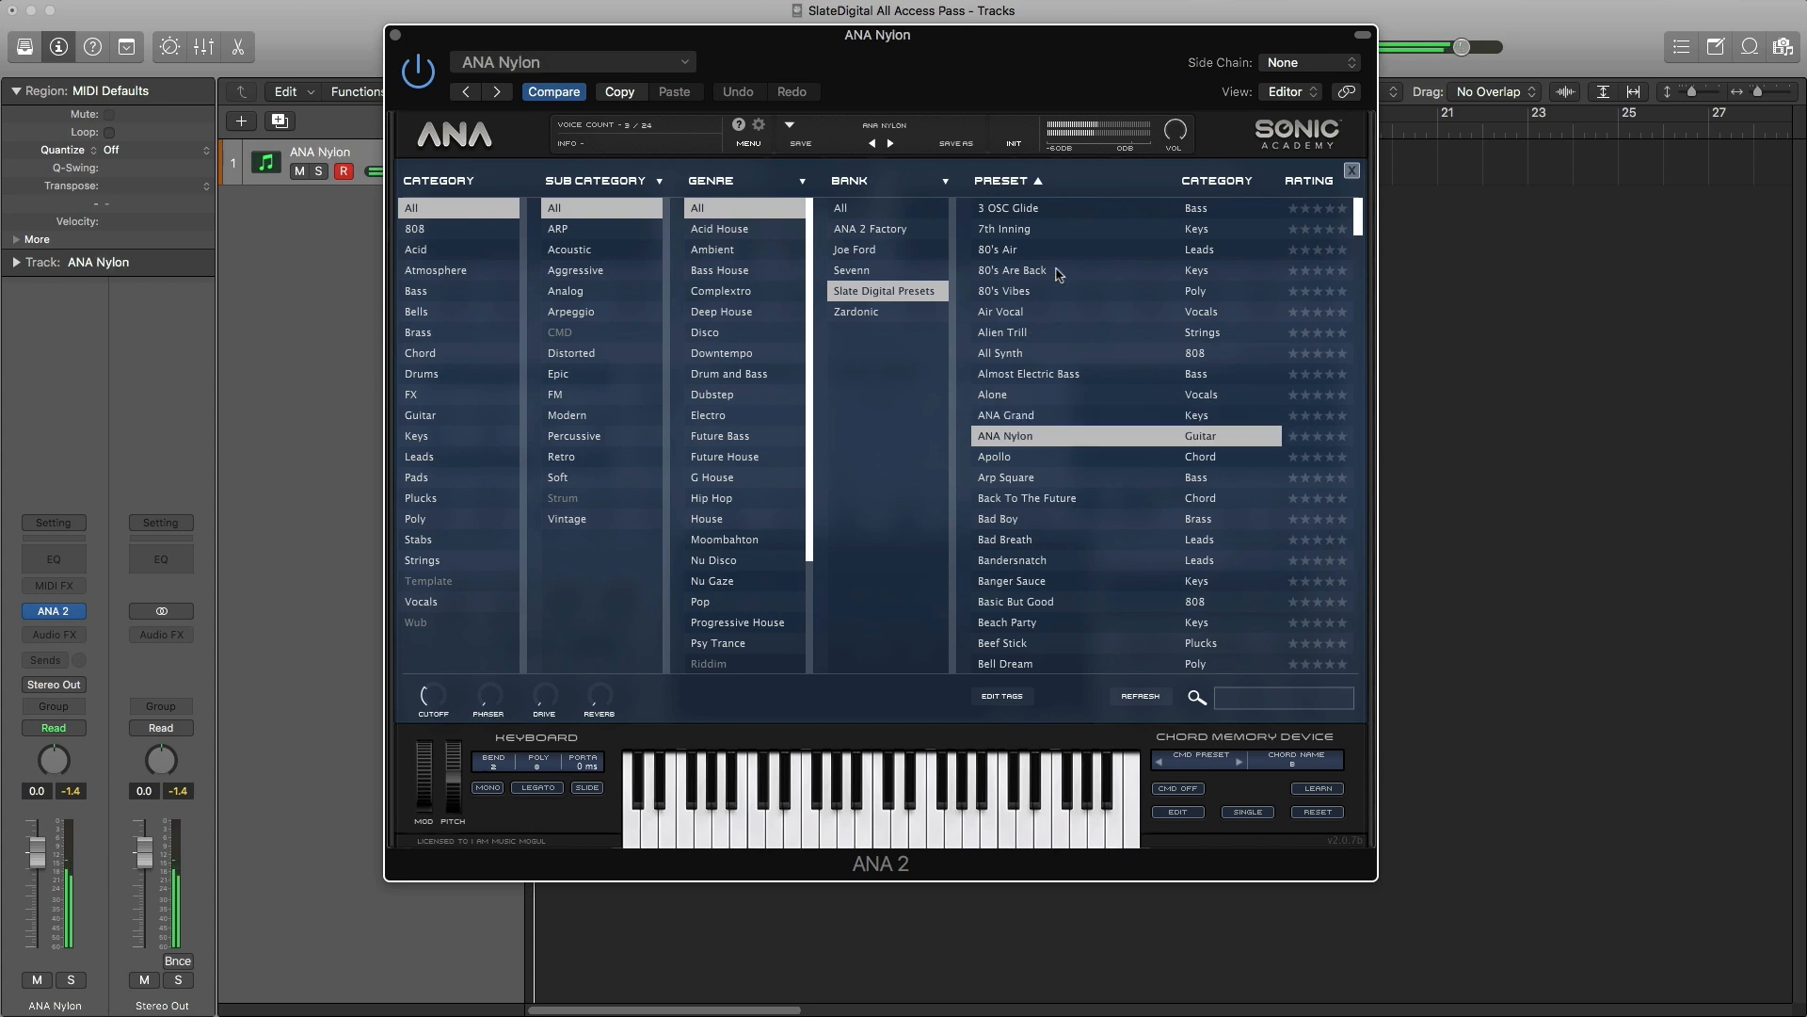
# Step: Sort the ANA 2 presets by category, audition guitar sounds such as Distorted Acoustic, and return to Bowed Steel
pyautogui.click(1214, 195)
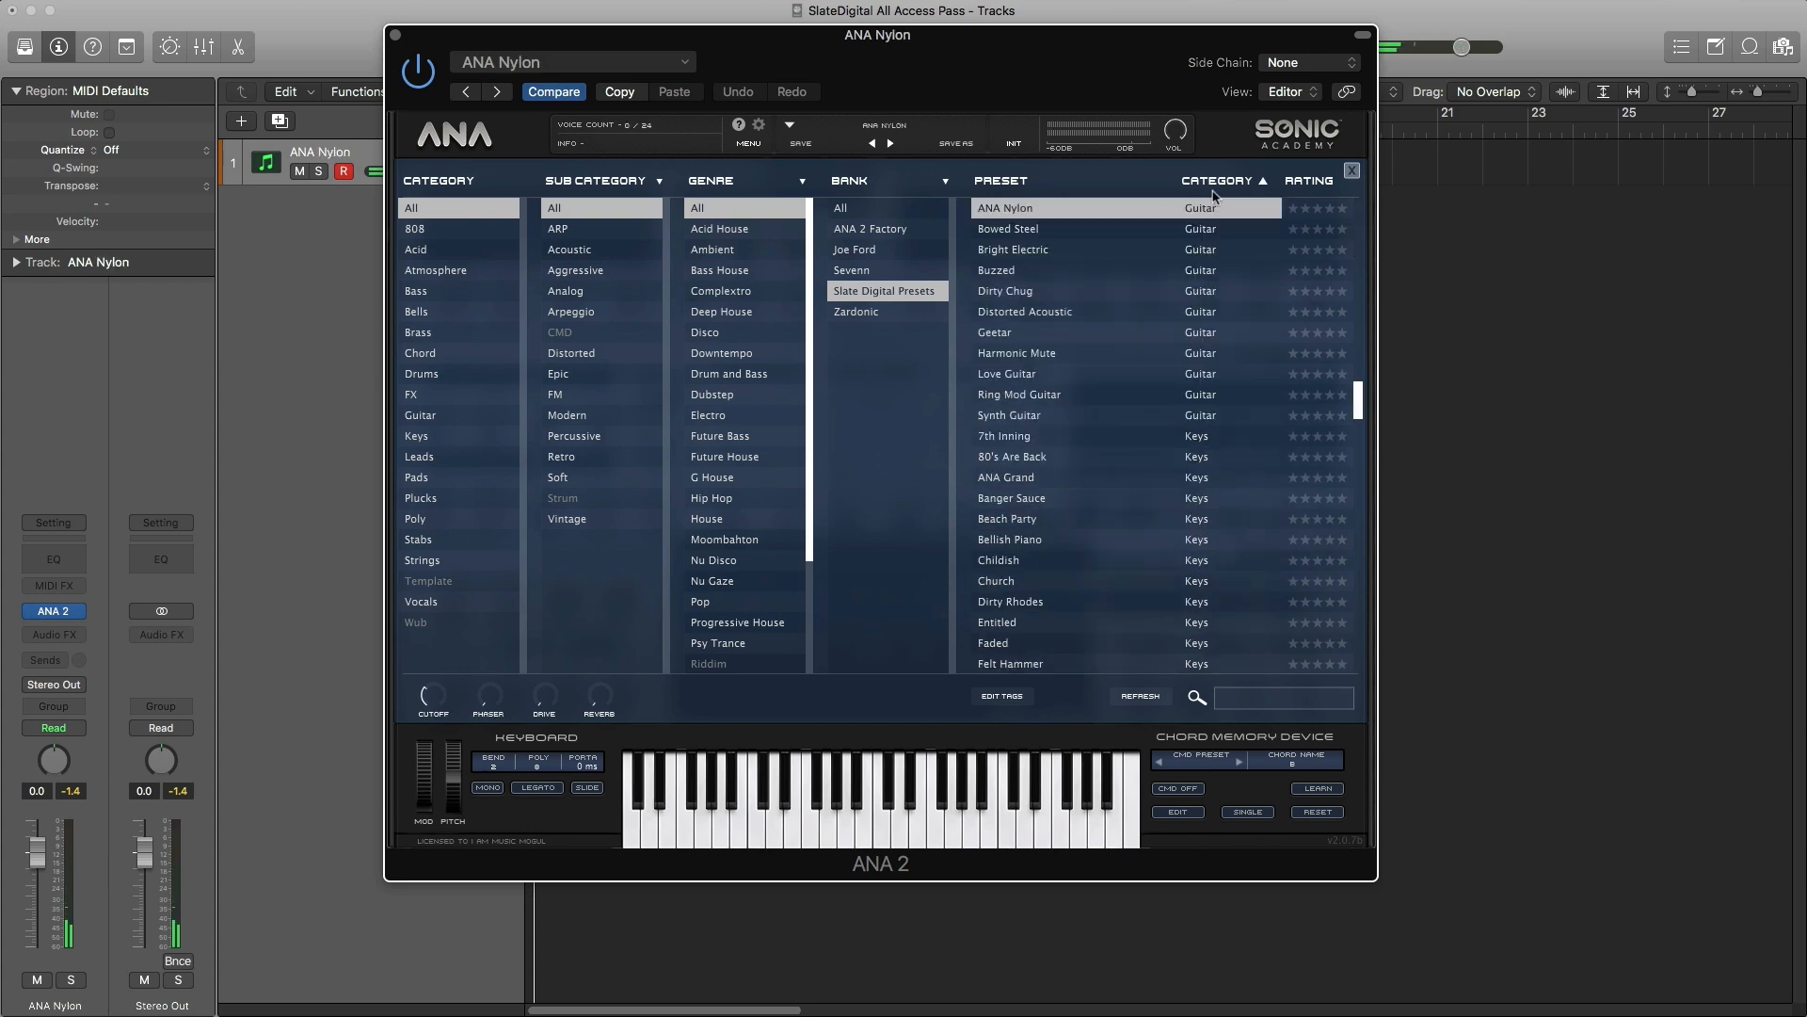
pyautogui.press('Down')
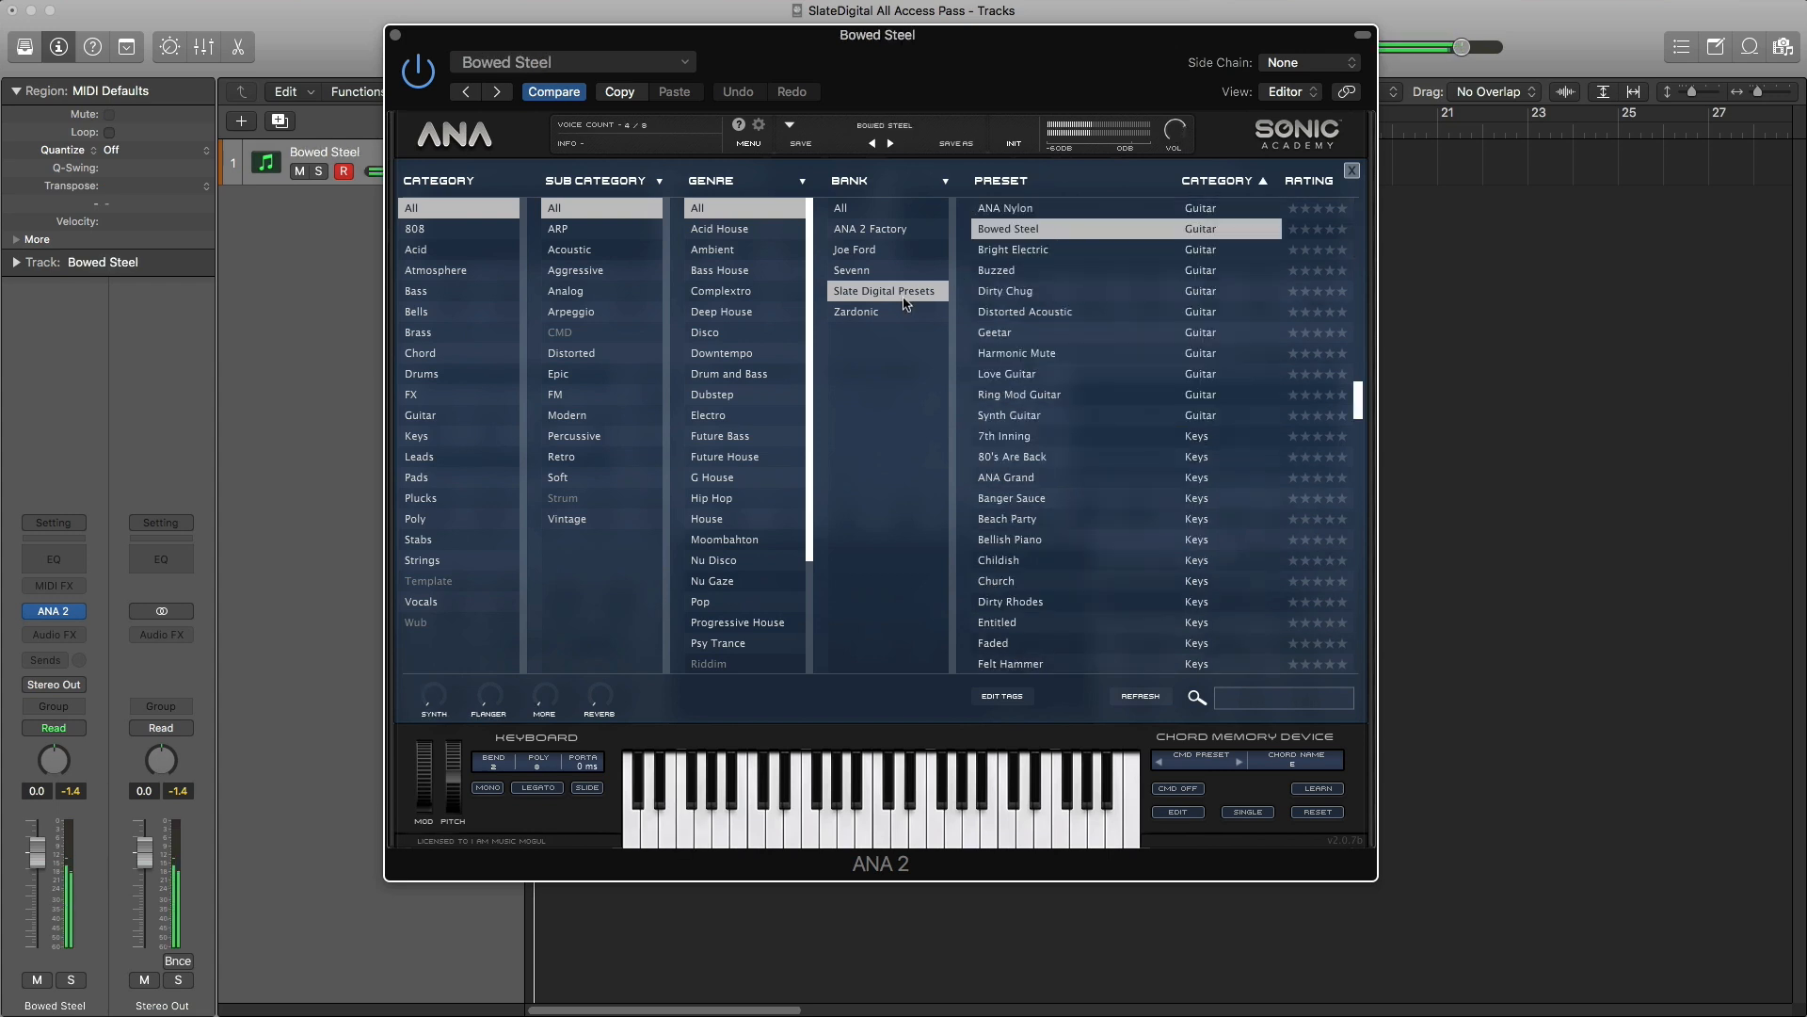
pyautogui.click(1014, 298)
pyautogui.doubleClick(1034, 316)
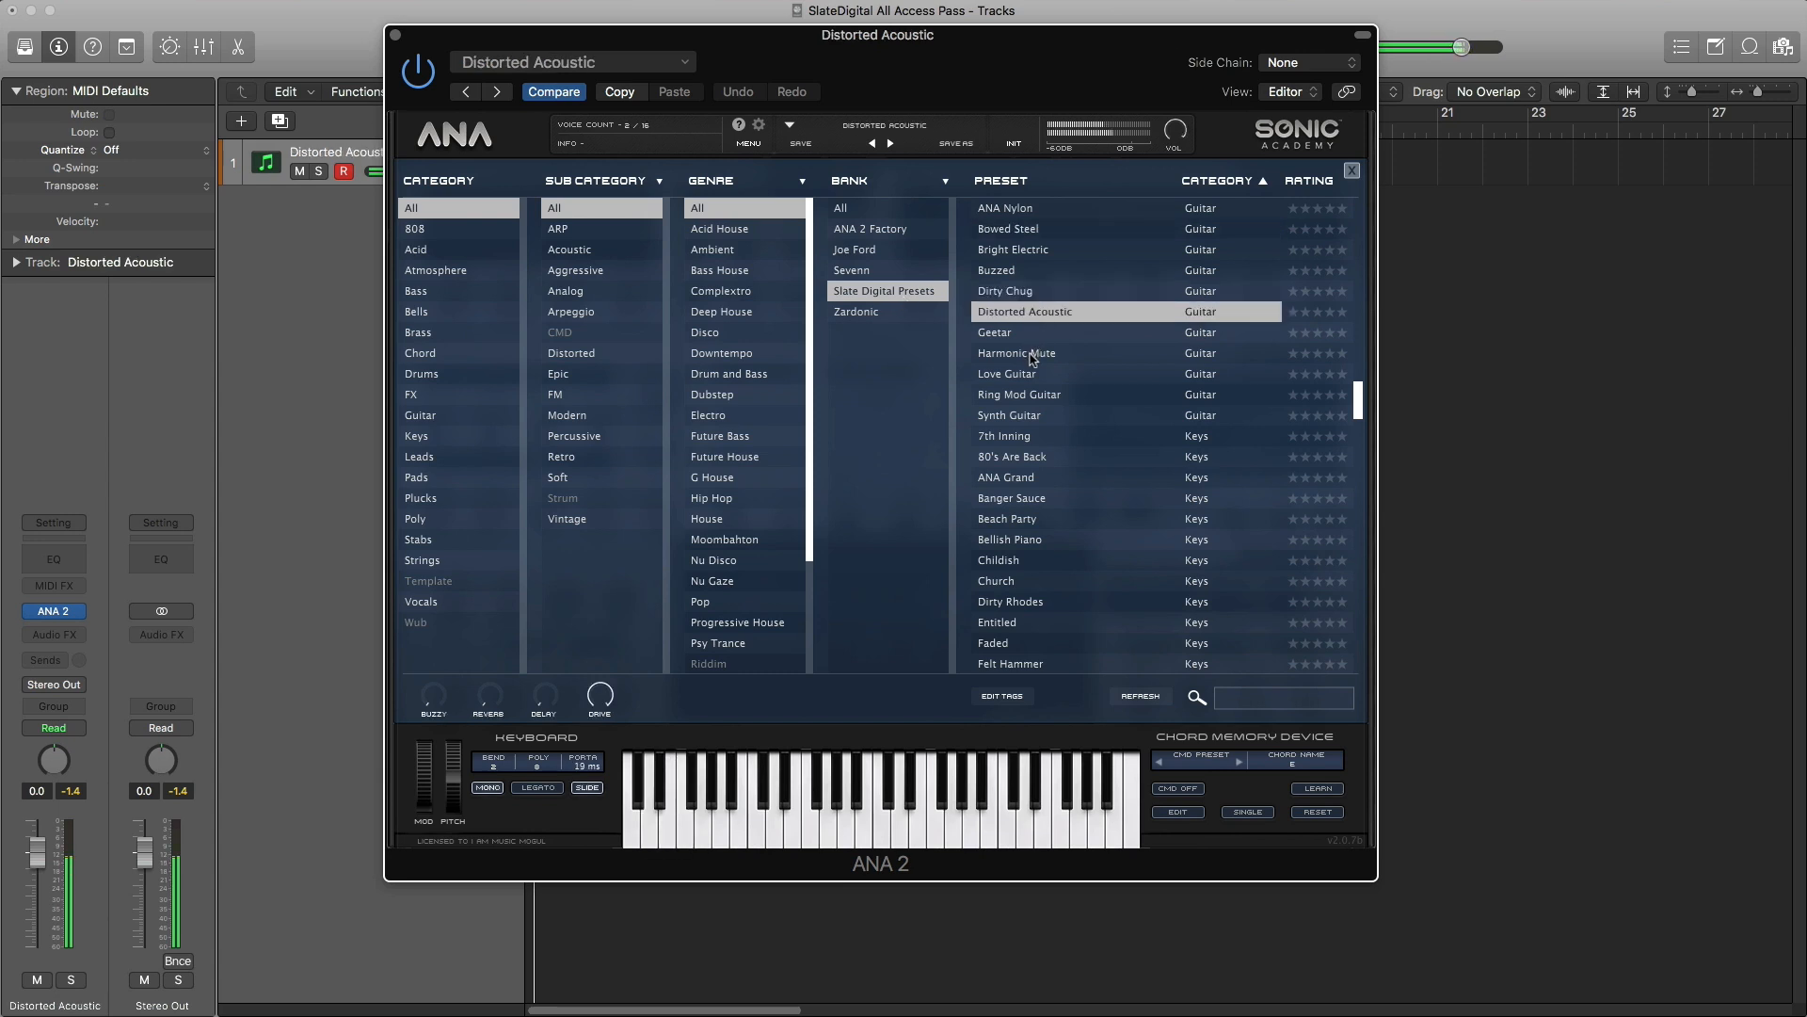
pyautogui.doubleClick(1024, 235)
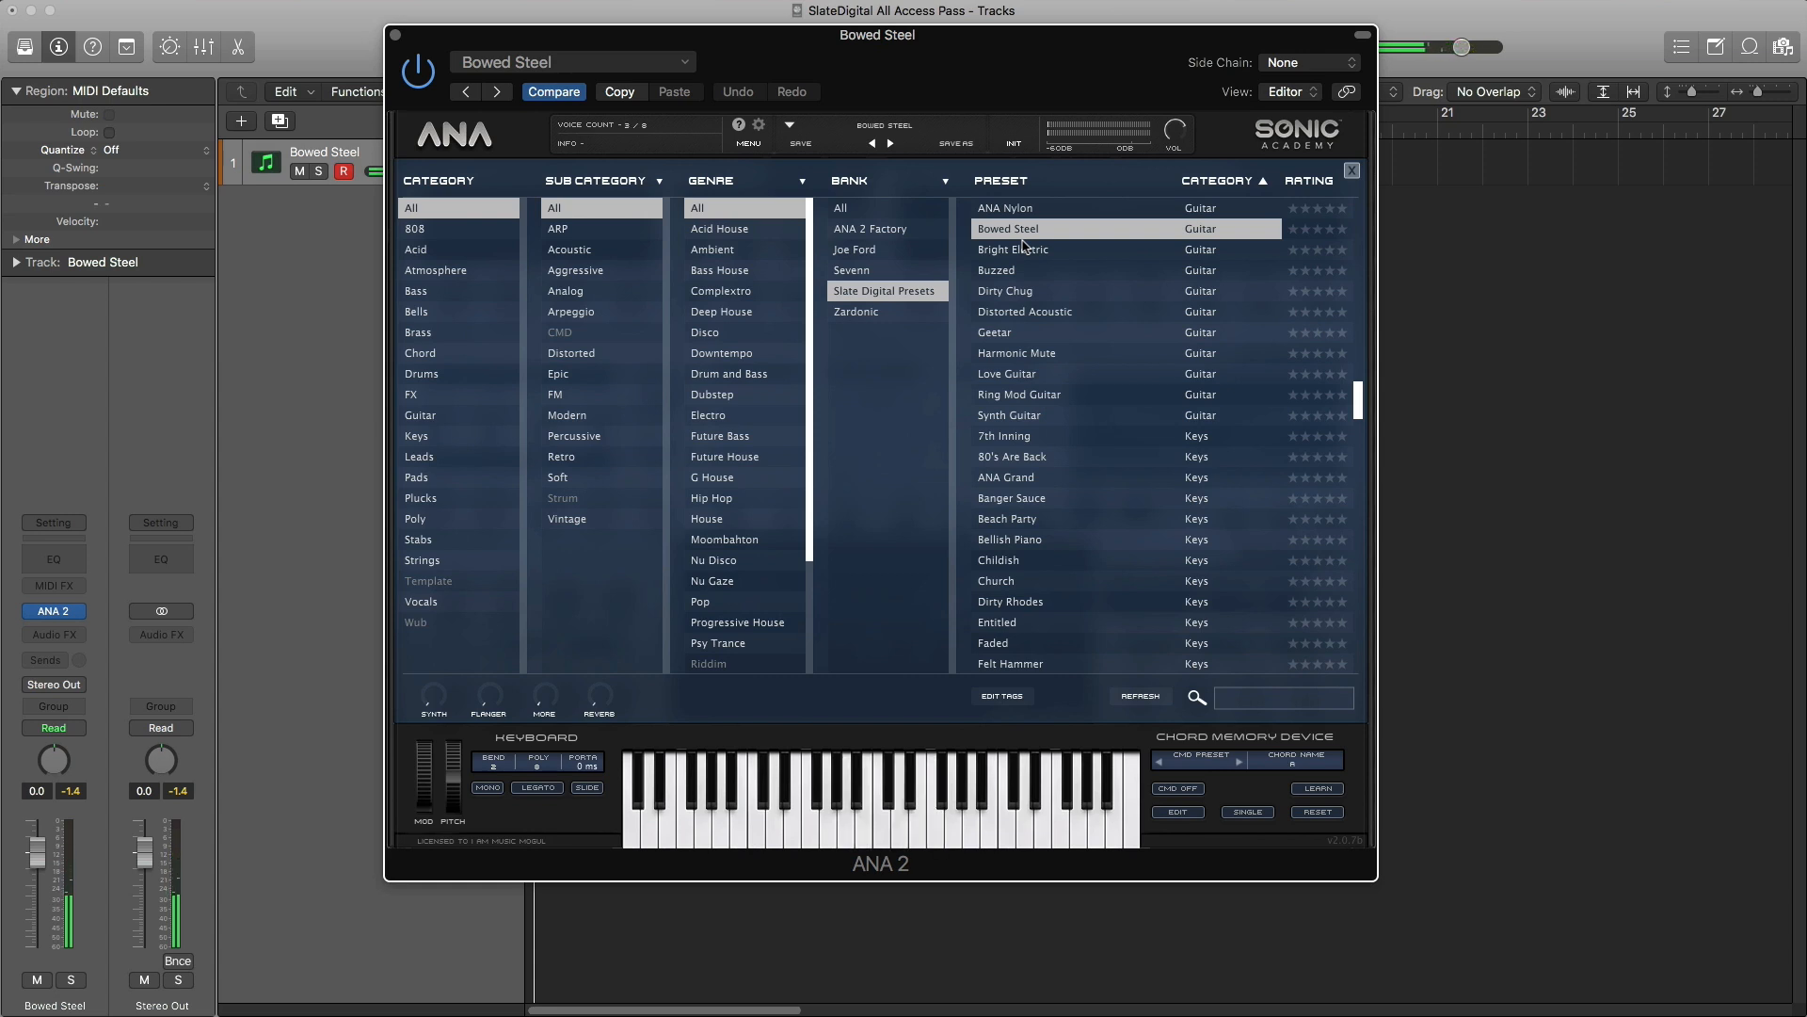
# Step: Shift the ANA 2 window away from the transport display and set the project tempo to 141
pyautogui.moveTo(886, 94); pyautogui.dragTo(897, 249)
pyautogui.click(918, 47)
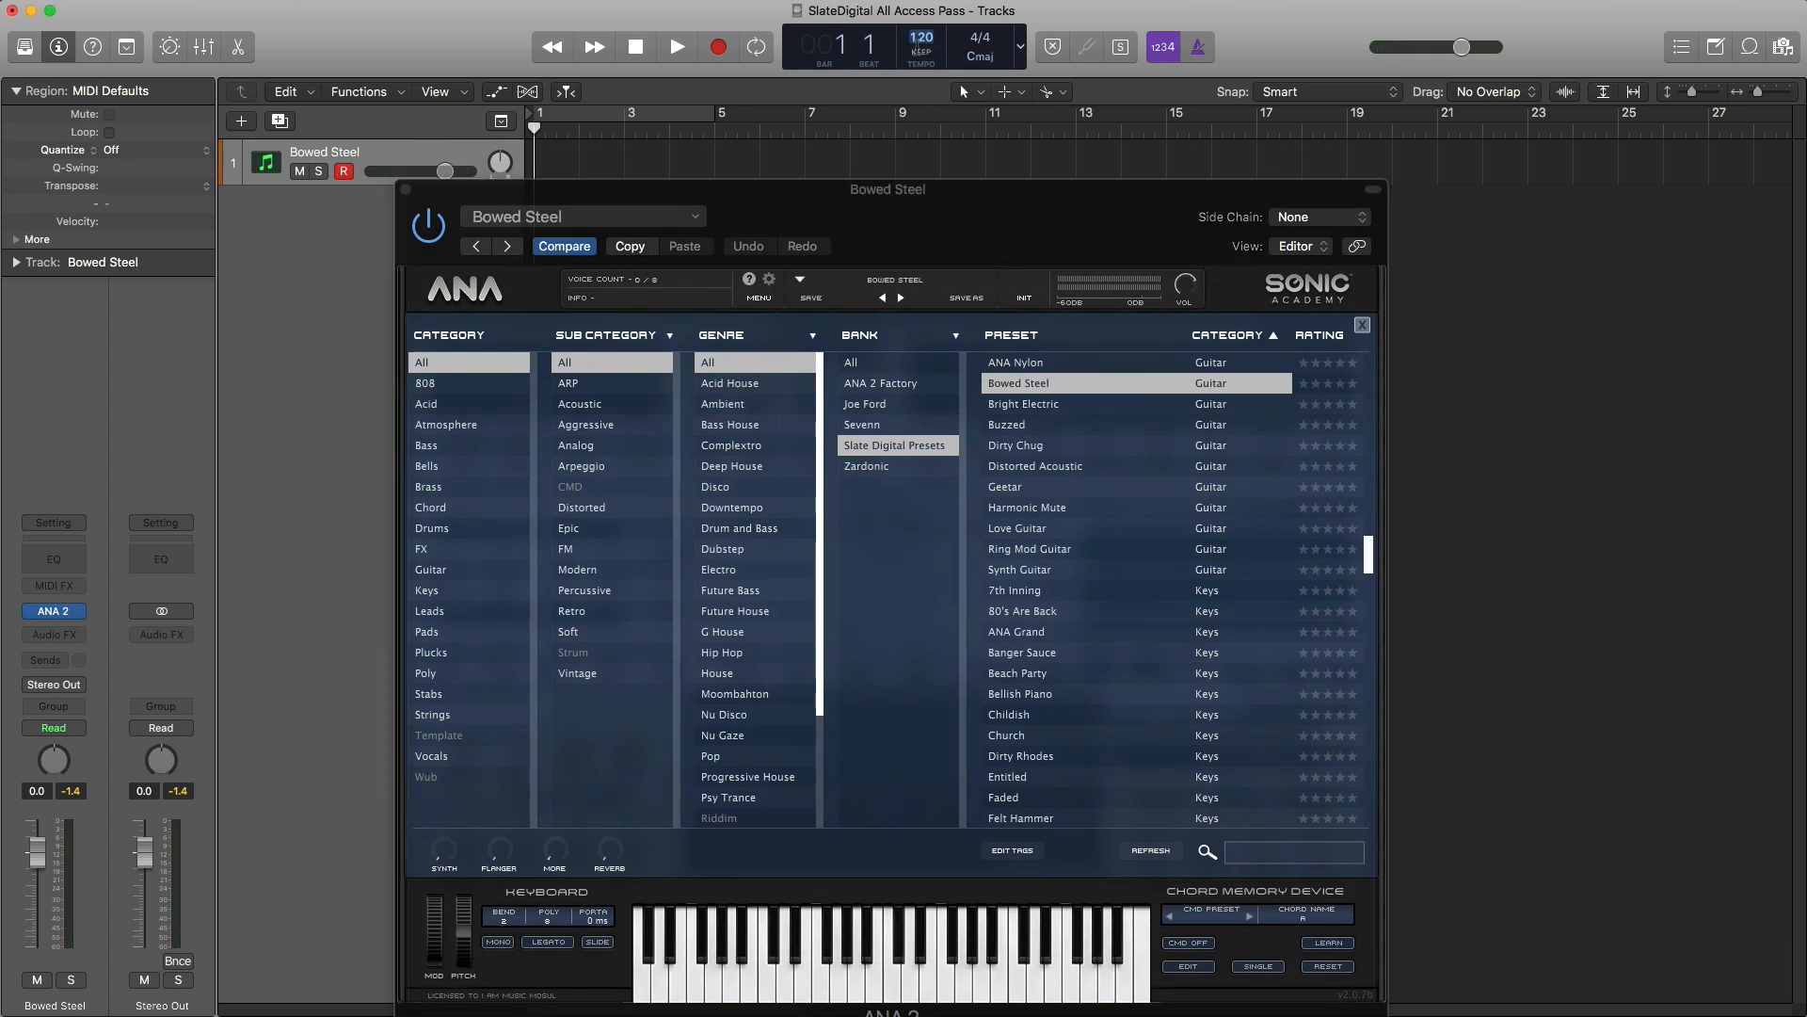
pyautogui.write('141')
pyautogui.press('Return')
pyautogui.moveTo(847, 224); pyautogui.dragTo(785, 110)
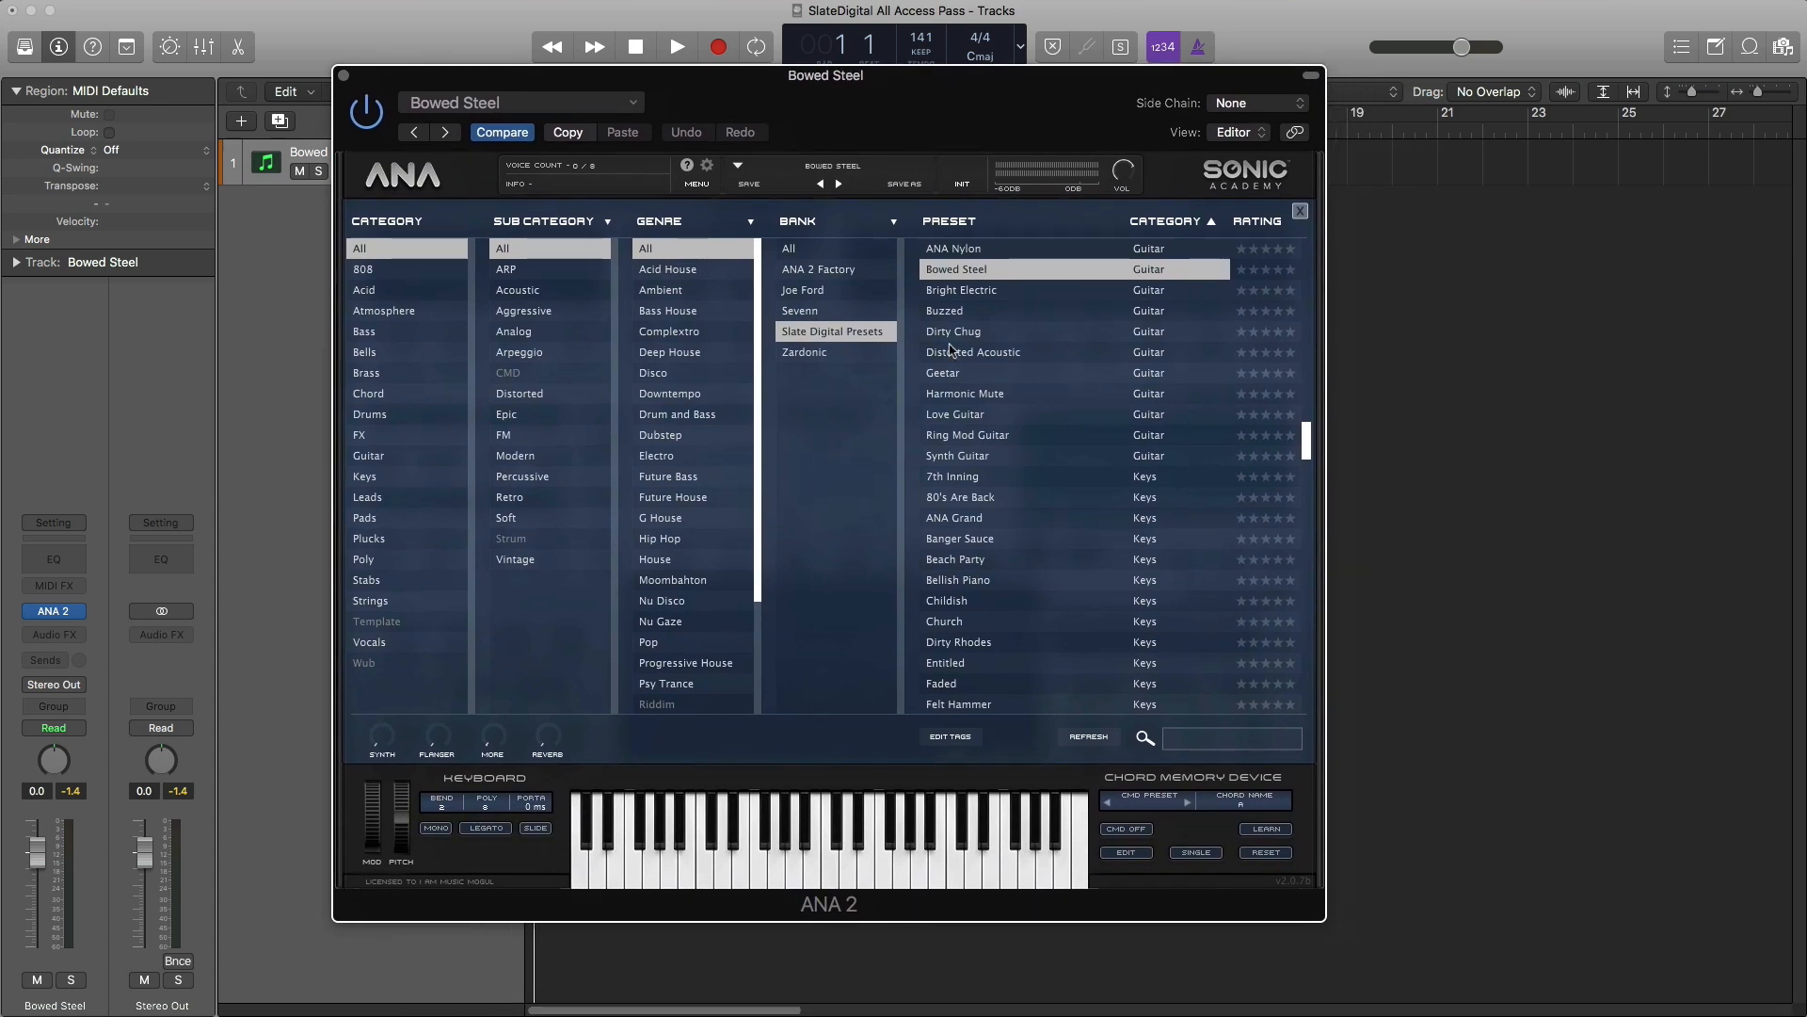
# Step: Load the Hip Hop chord preset D Minor - Beach from the DLC Slate Chord Progressions into ANA 2's chord memory device
pyautogui.click(1150, 806)
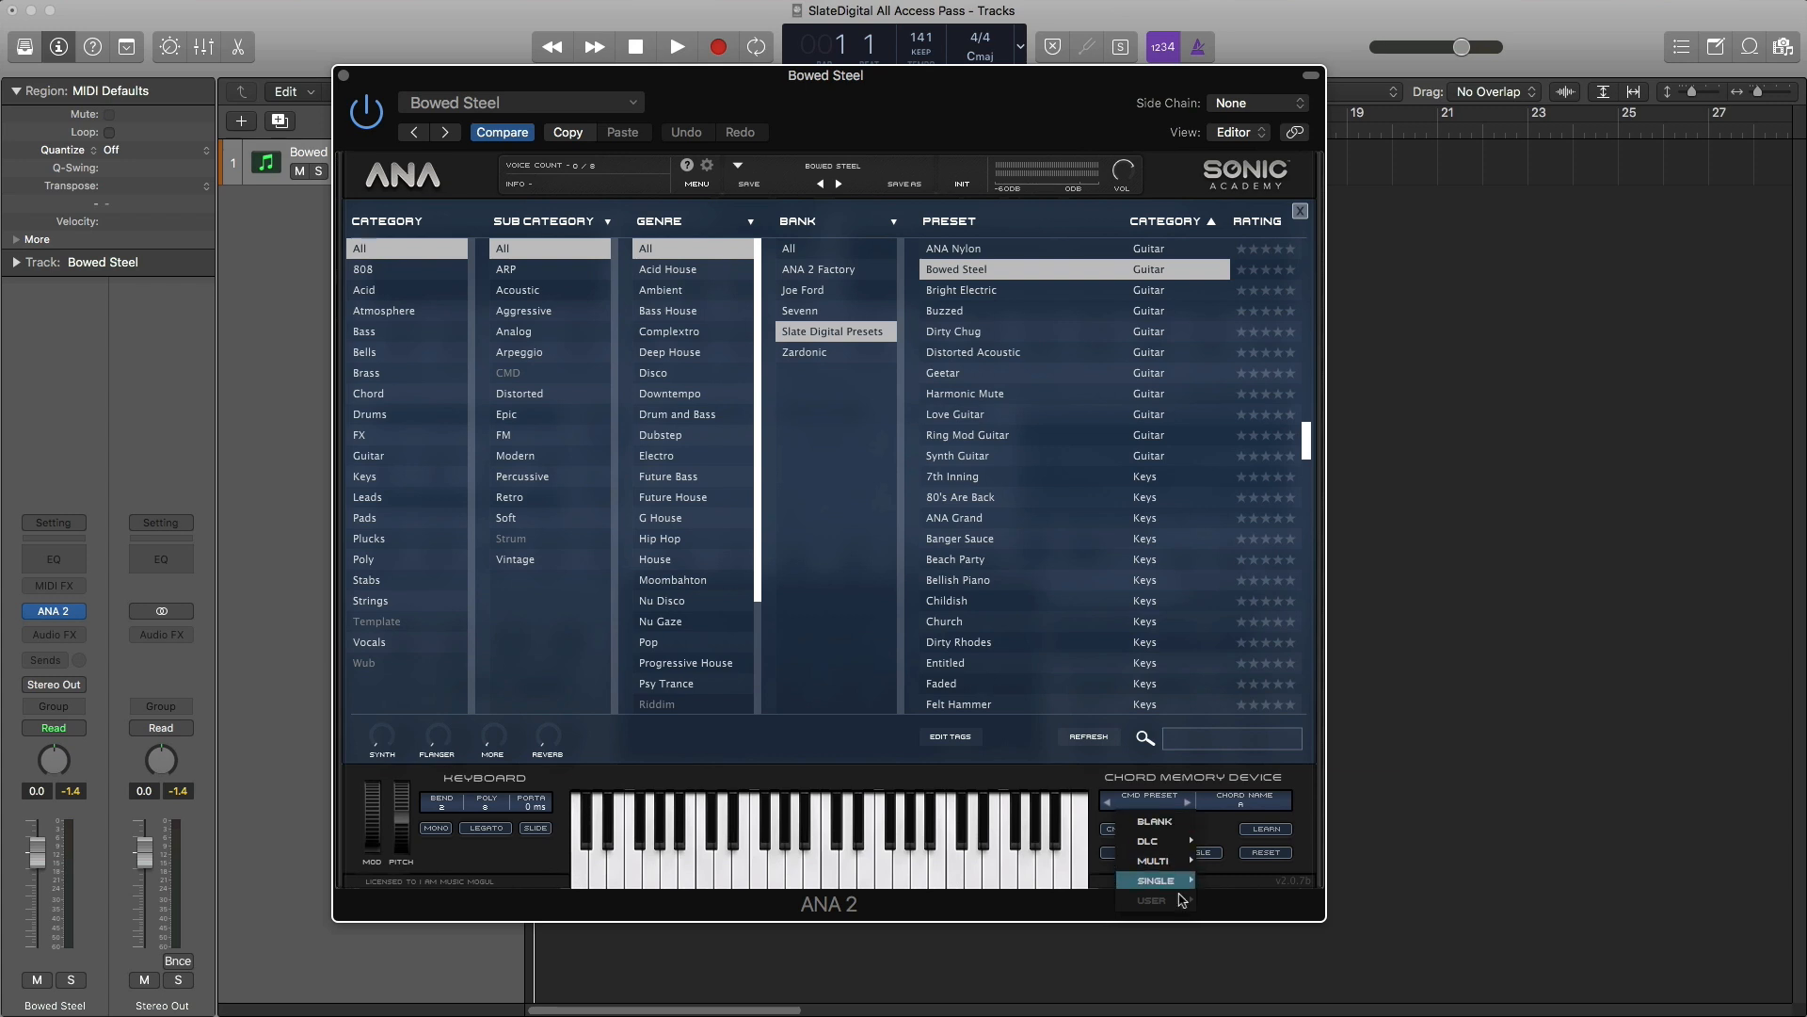
pyautogui.moveTo(1175, 843)
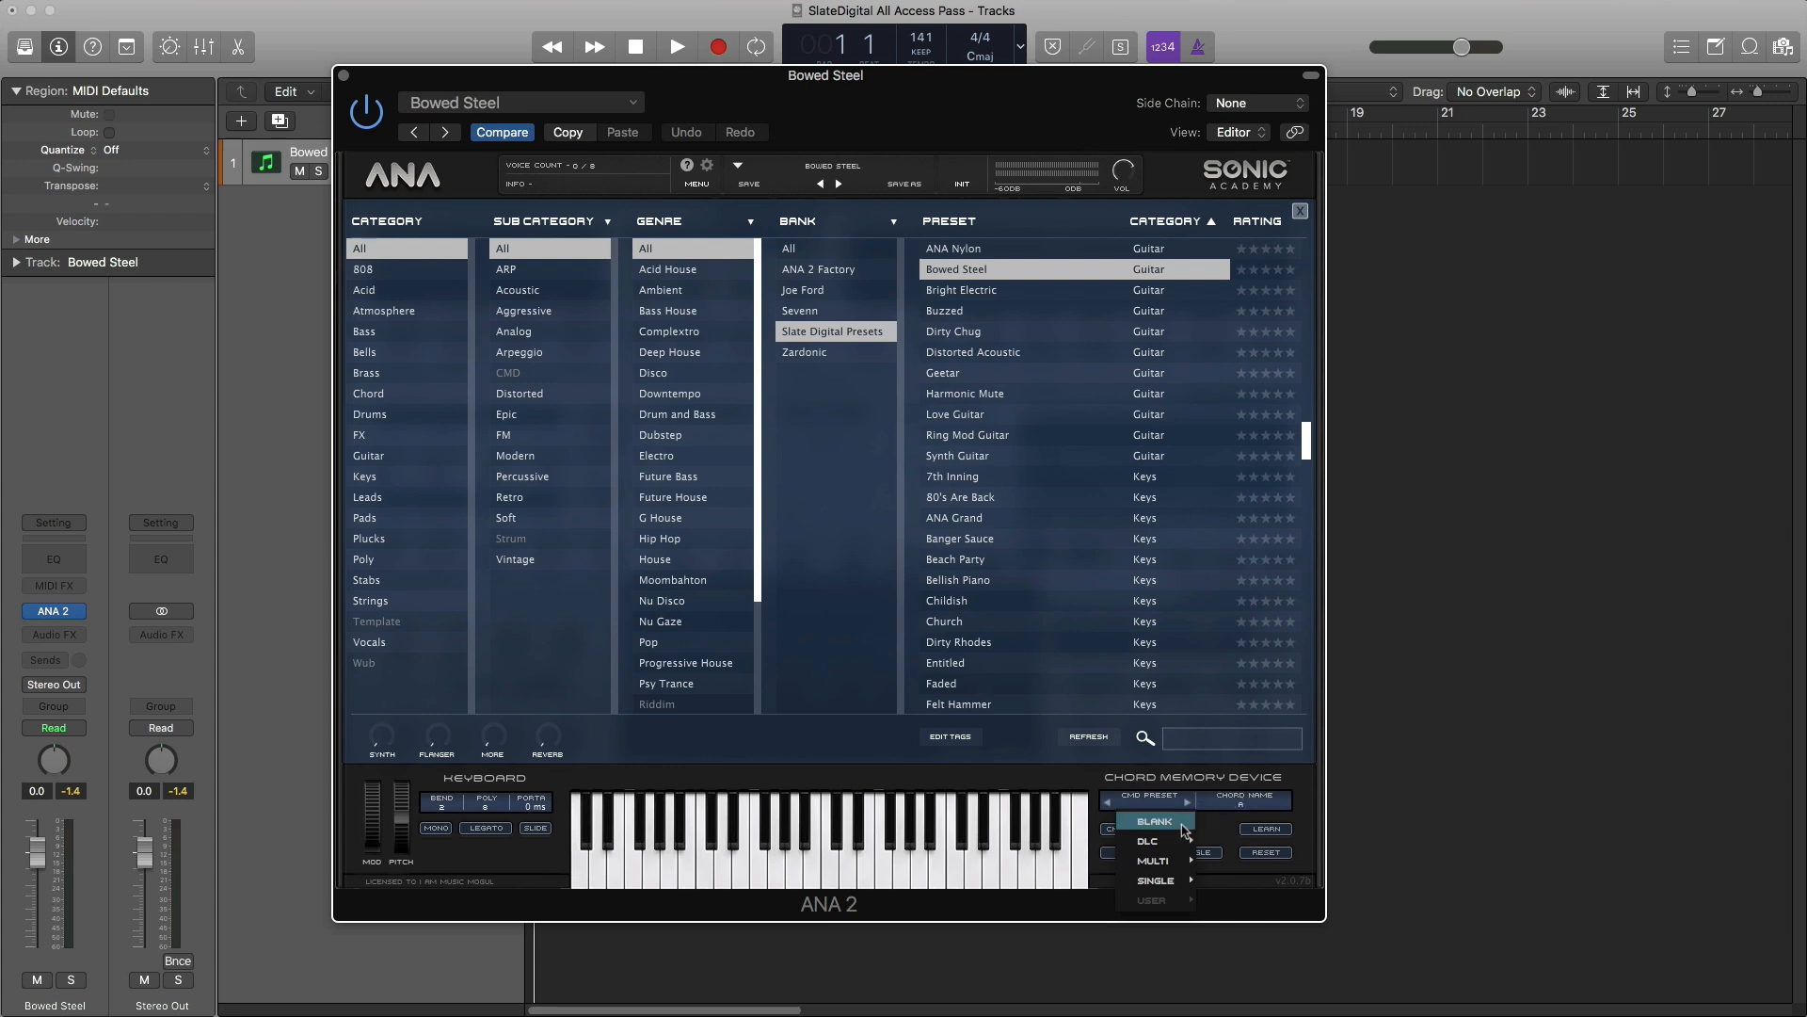
pyautogui.moveTo(1166, 842)
pyautogui.moveTo(1288, 844)
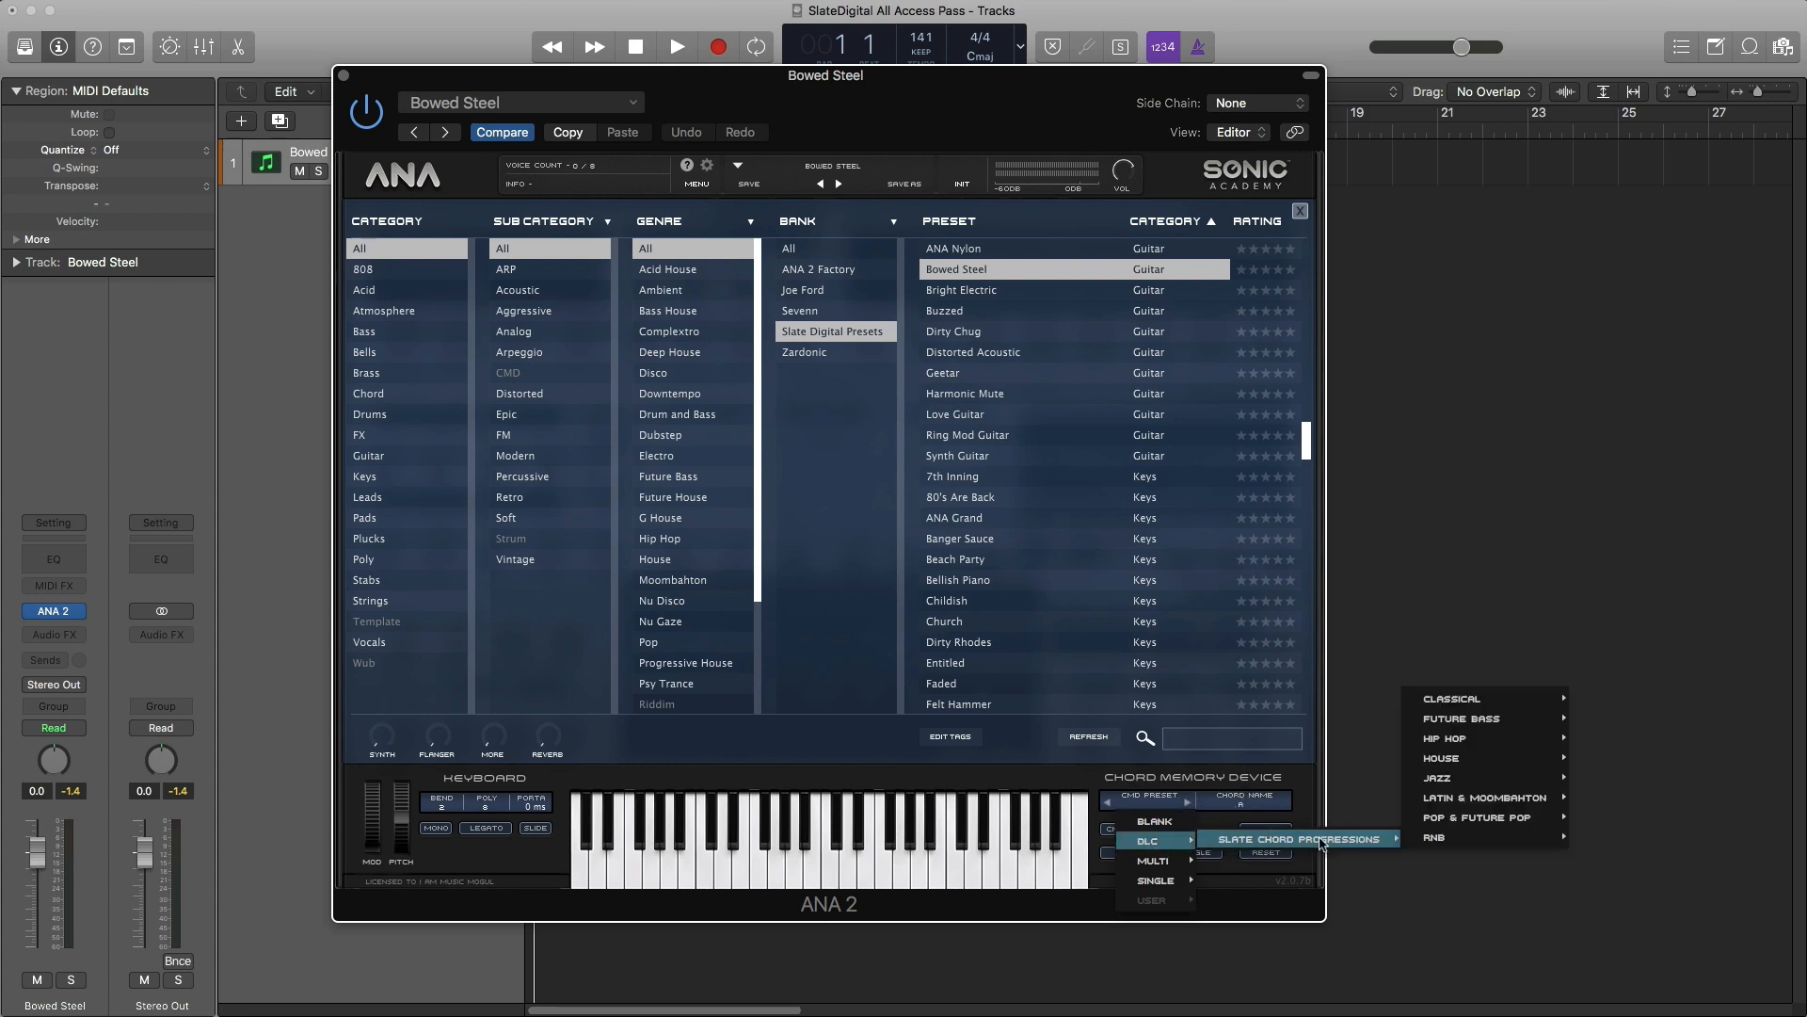
pyautogui.moveTo(1473, 746)
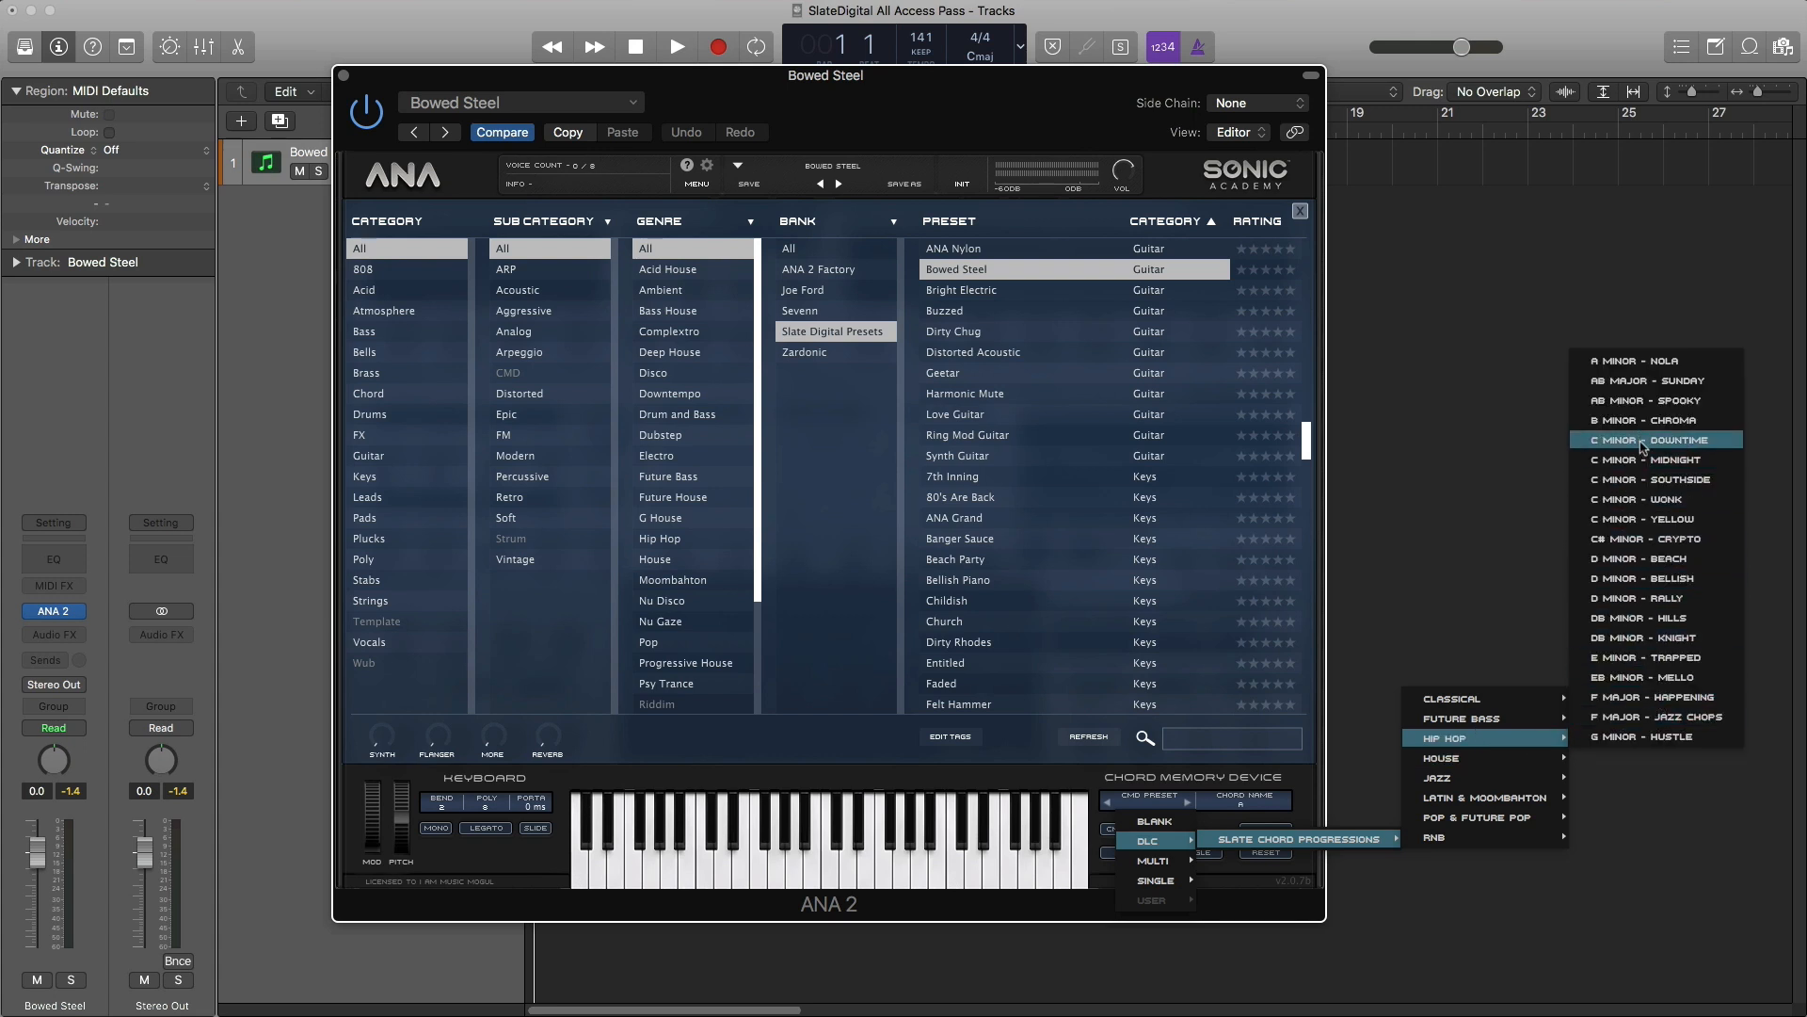
pyautogui.click(1635, 559)
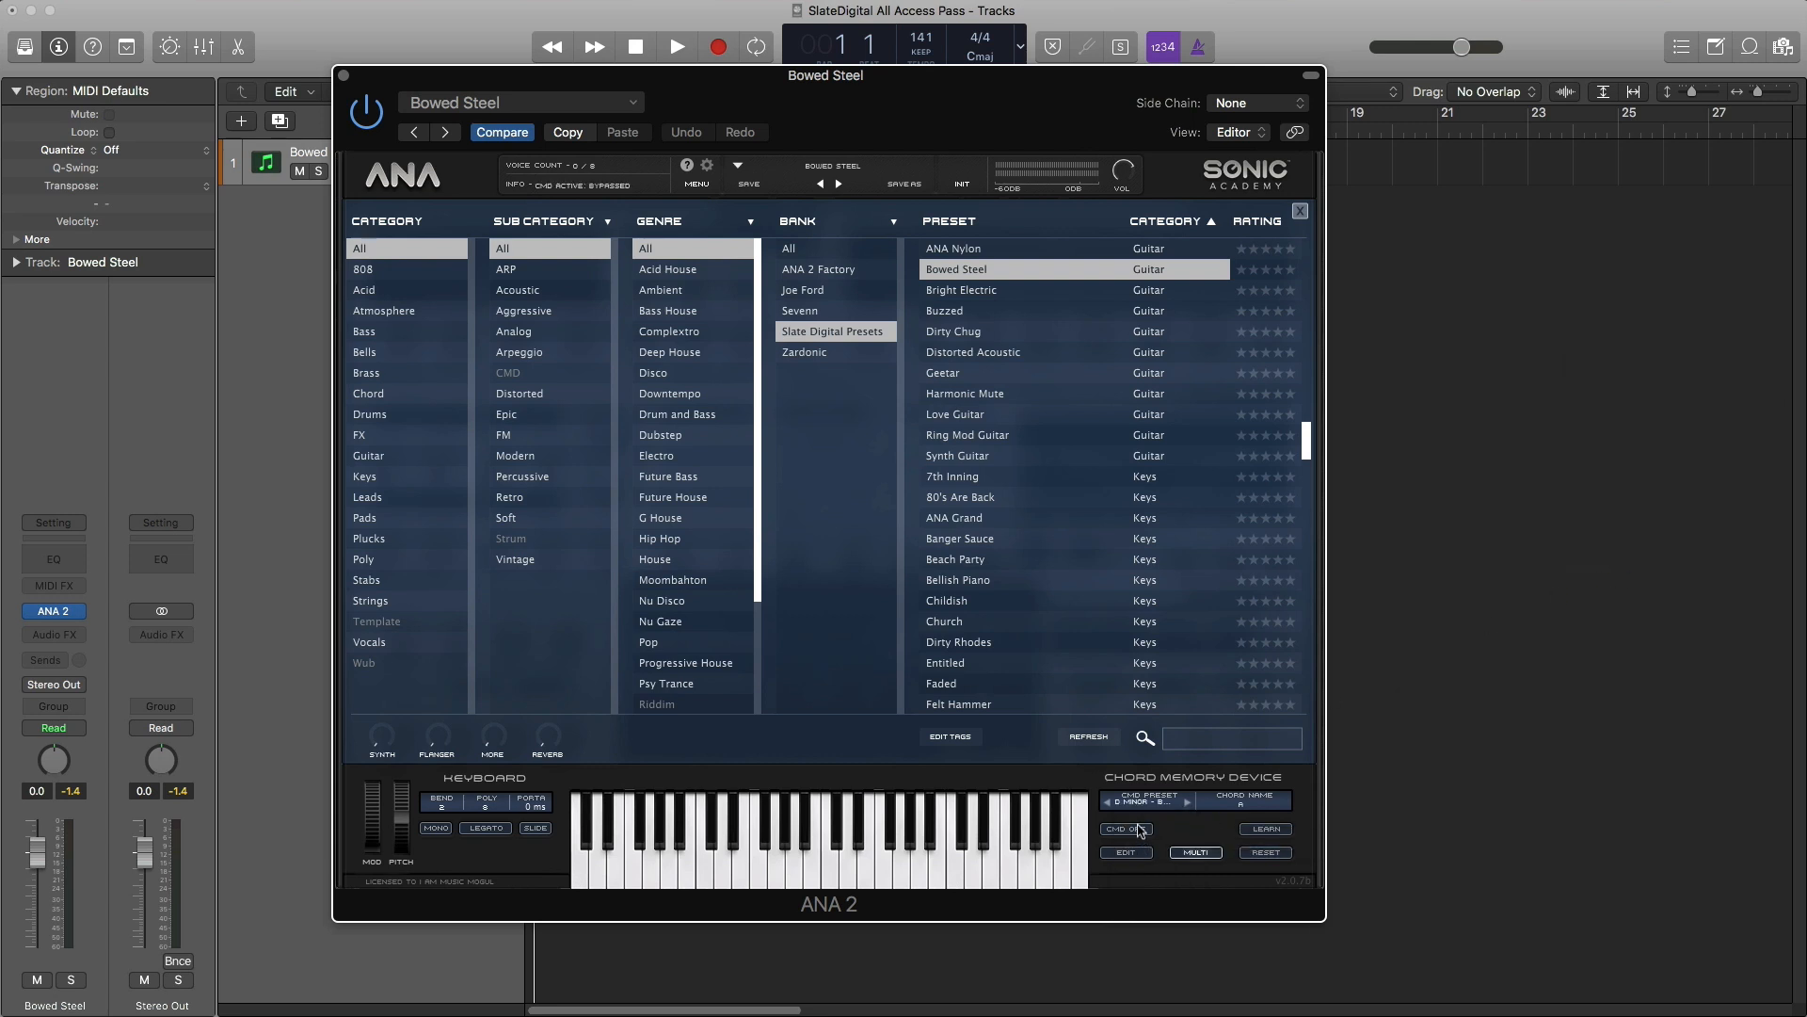
# Step: Enable chord memory with its editor open, audition the stored chords, and close the ANA 2 window
pyautogui.click(1127, 853)
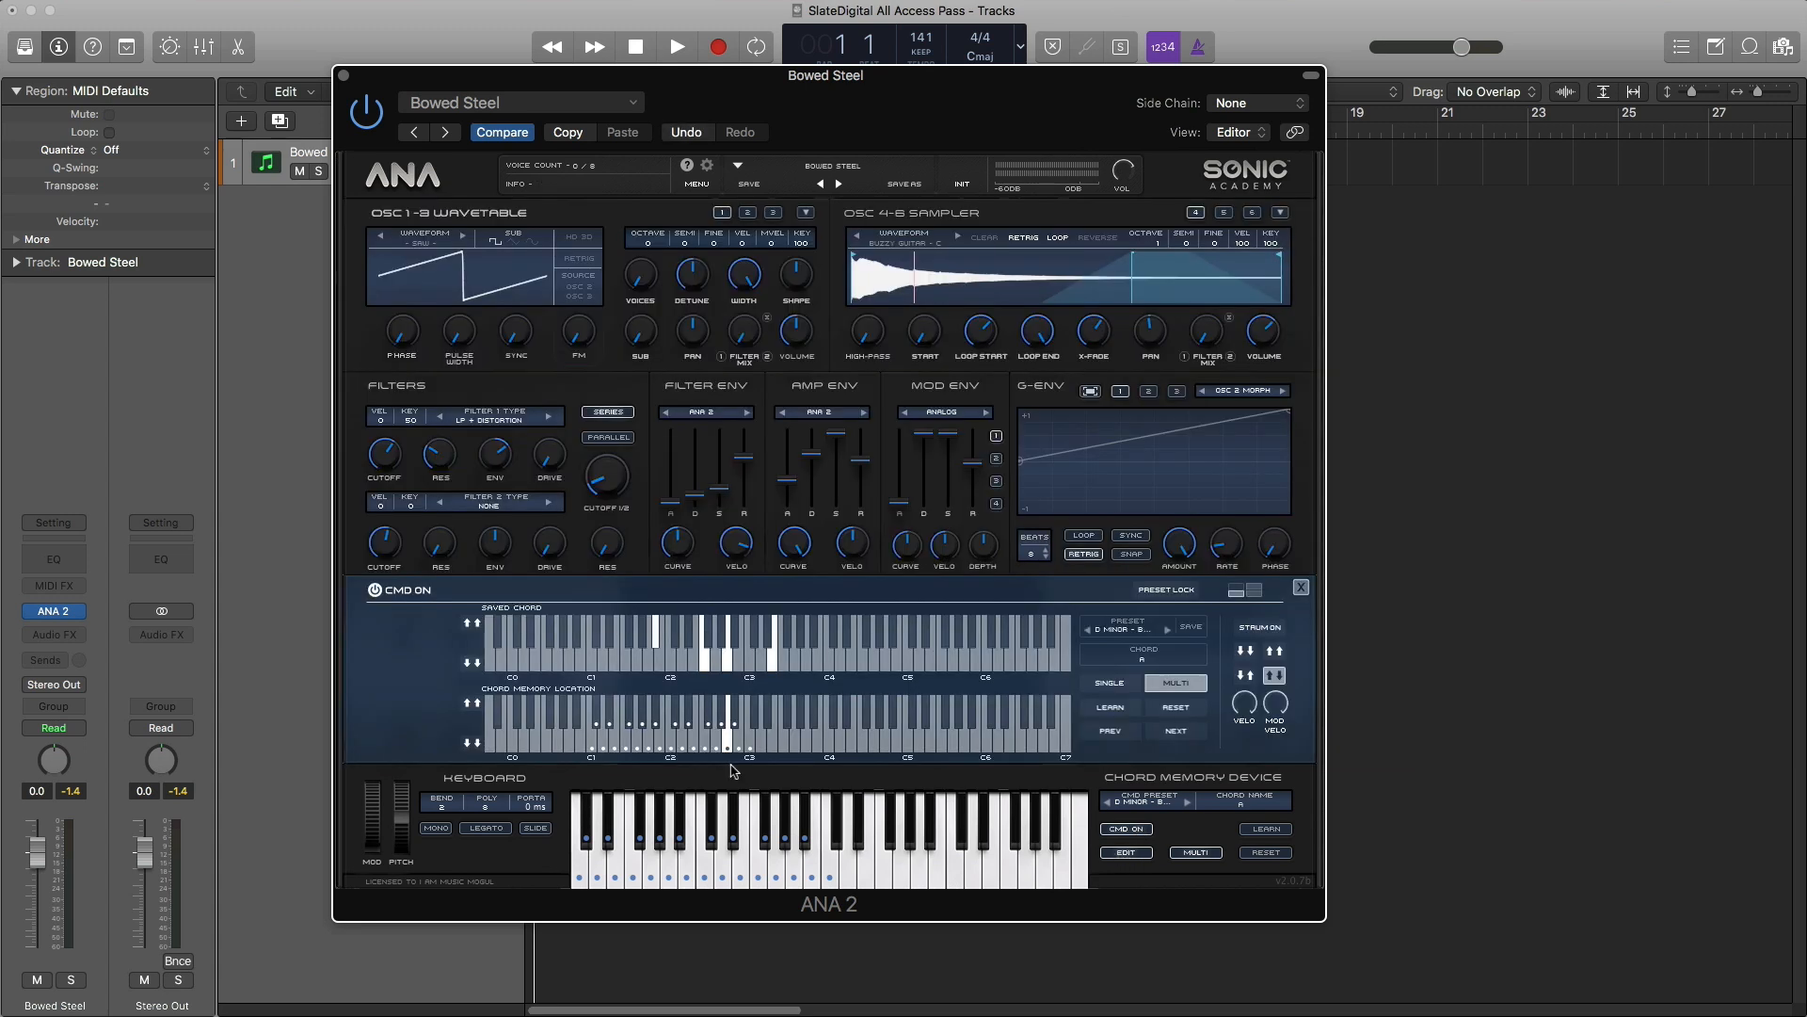
pyautogui.click(683, 743)
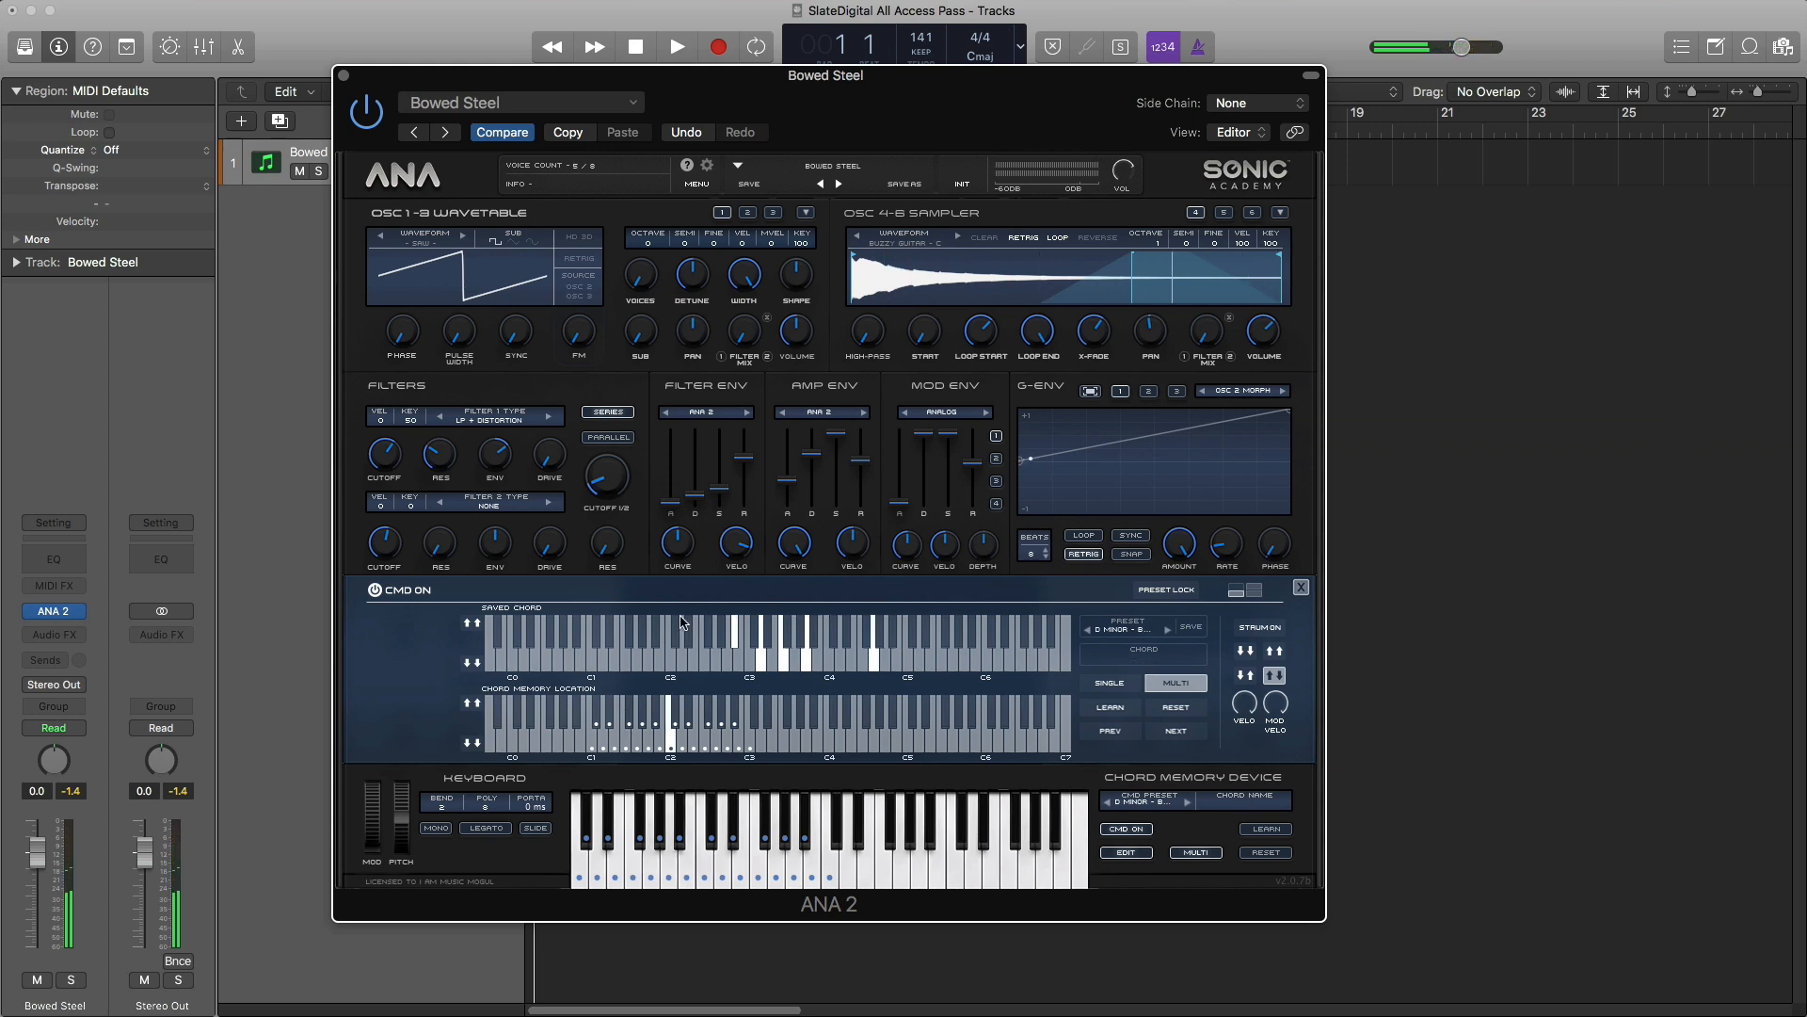
pyautogui.click(344, 75)
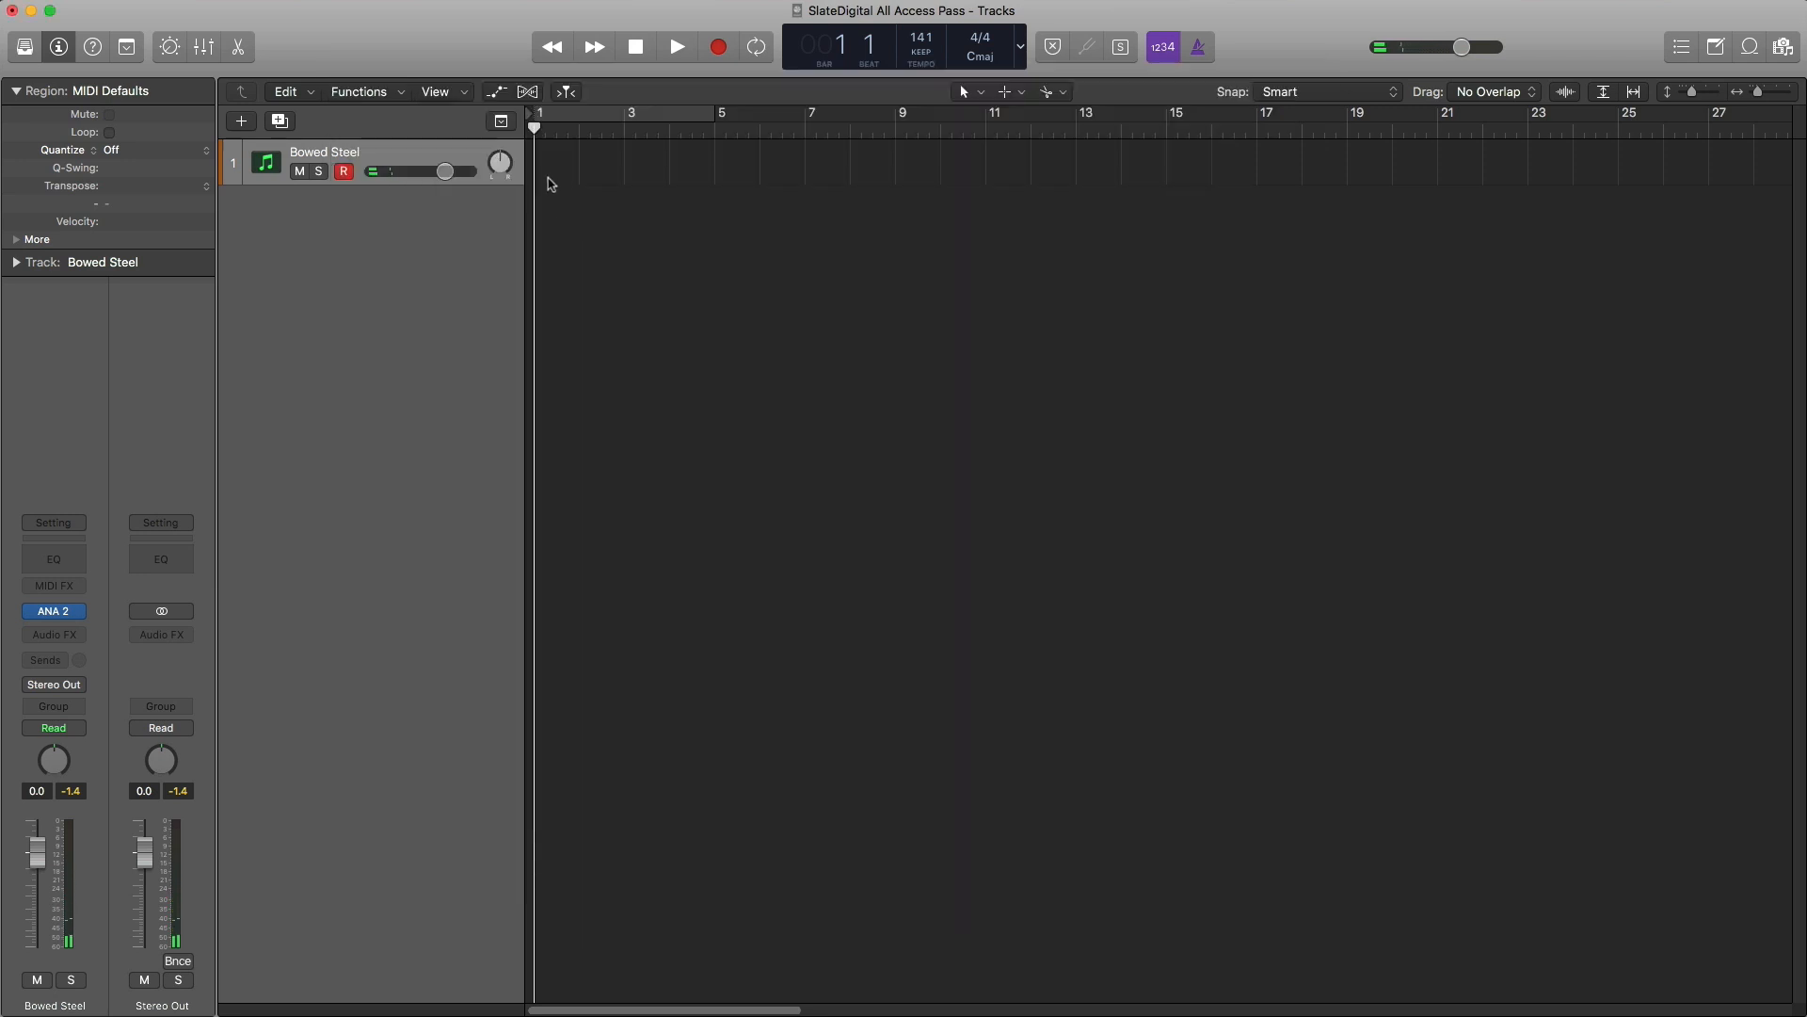
# Step: Turn on the cycle for bars 1 to 5 and use the Pencil Tool to create a four-bar region on the Bowed Steel track
pyautogui.click(573, 118)
pyautogui.keyDown('super'); pyautogui.click(552, 166); pyautogui.keyUp('super')
pyautogui.click(1009, 92)
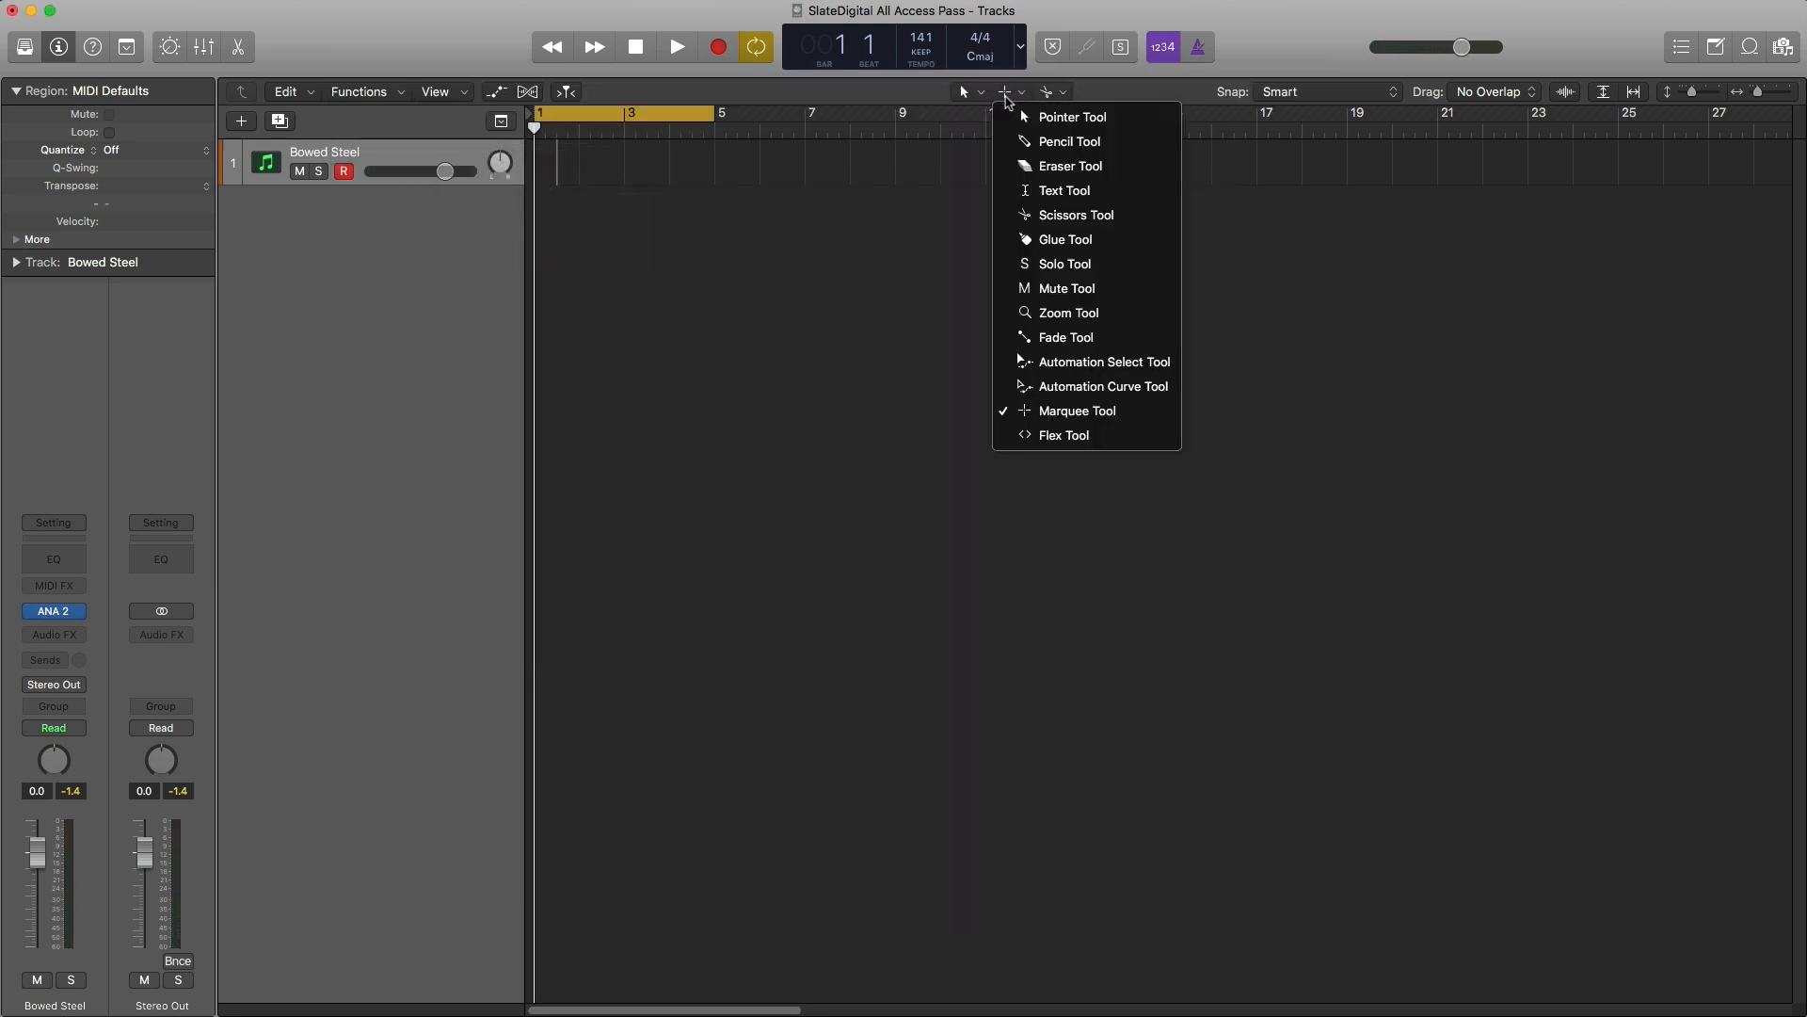
pyautogui.click(1036, 143)
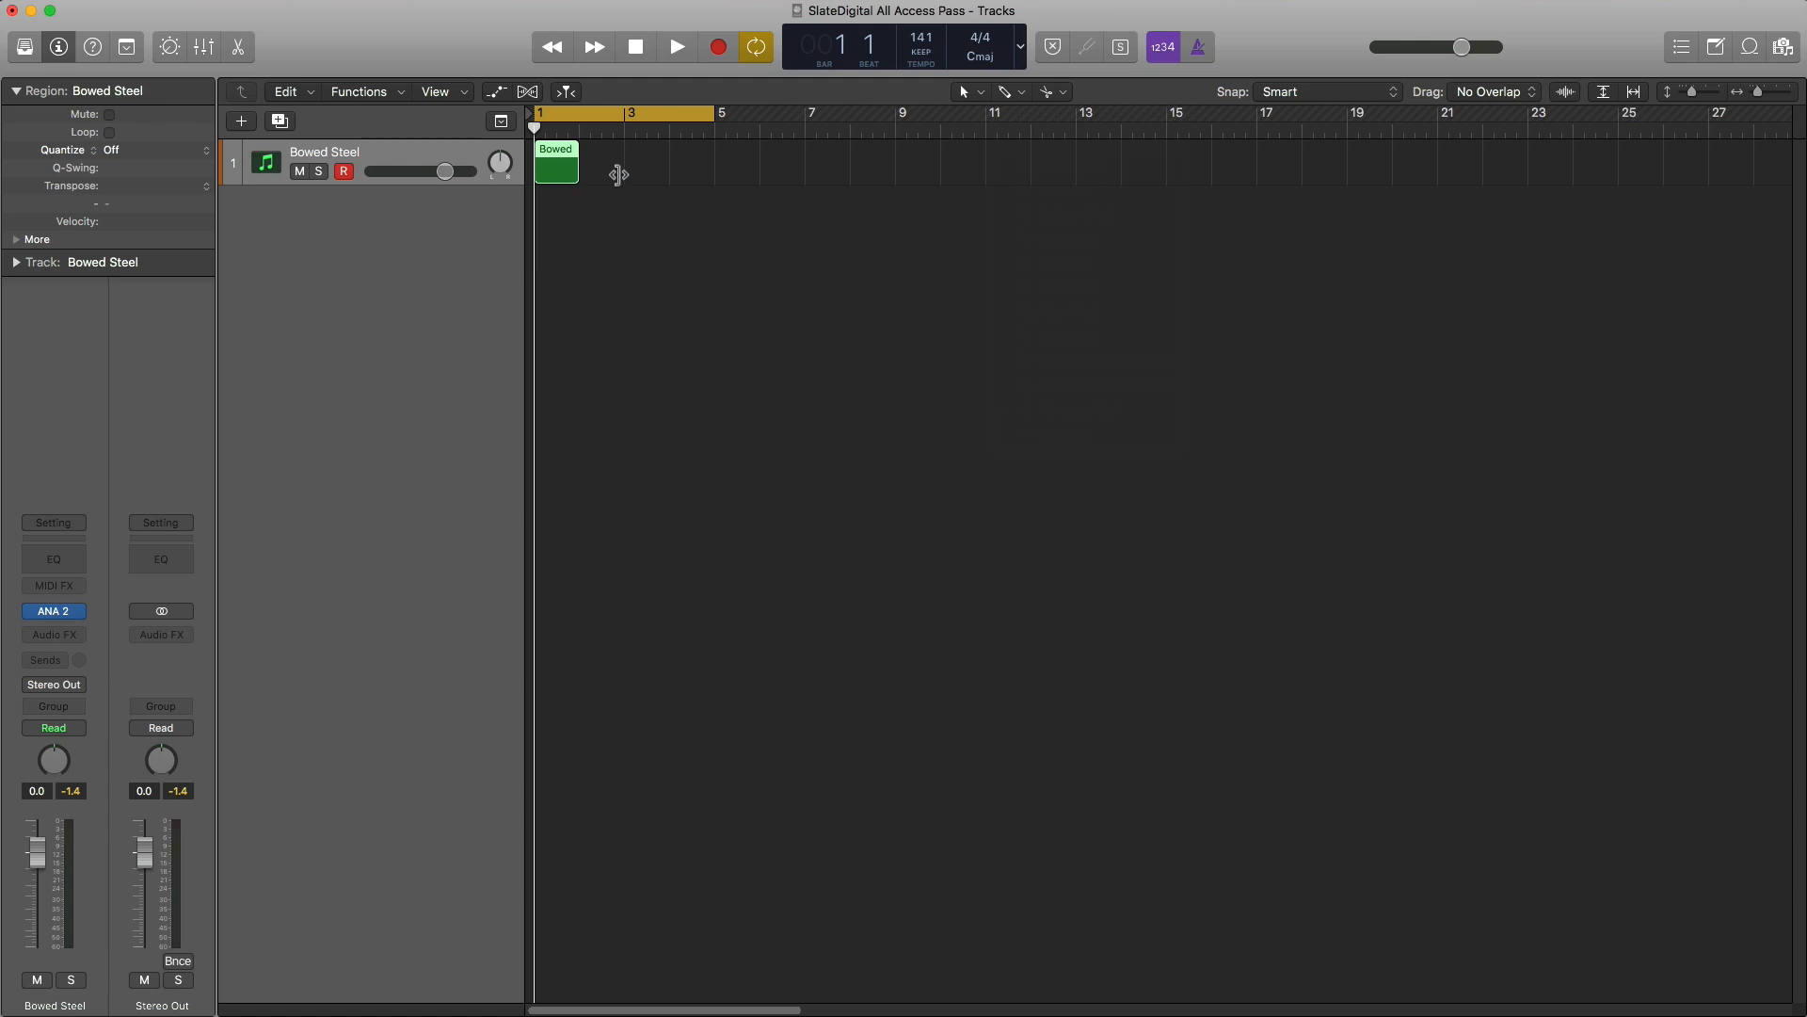
pyautogui.moveTo(618, 175); pyautogui.dragTo(716, 171)
# Step: Open the region in the Piano Roll and place two consecutive B1 notes from bar 1, playing them back
pyautogui.press('p')
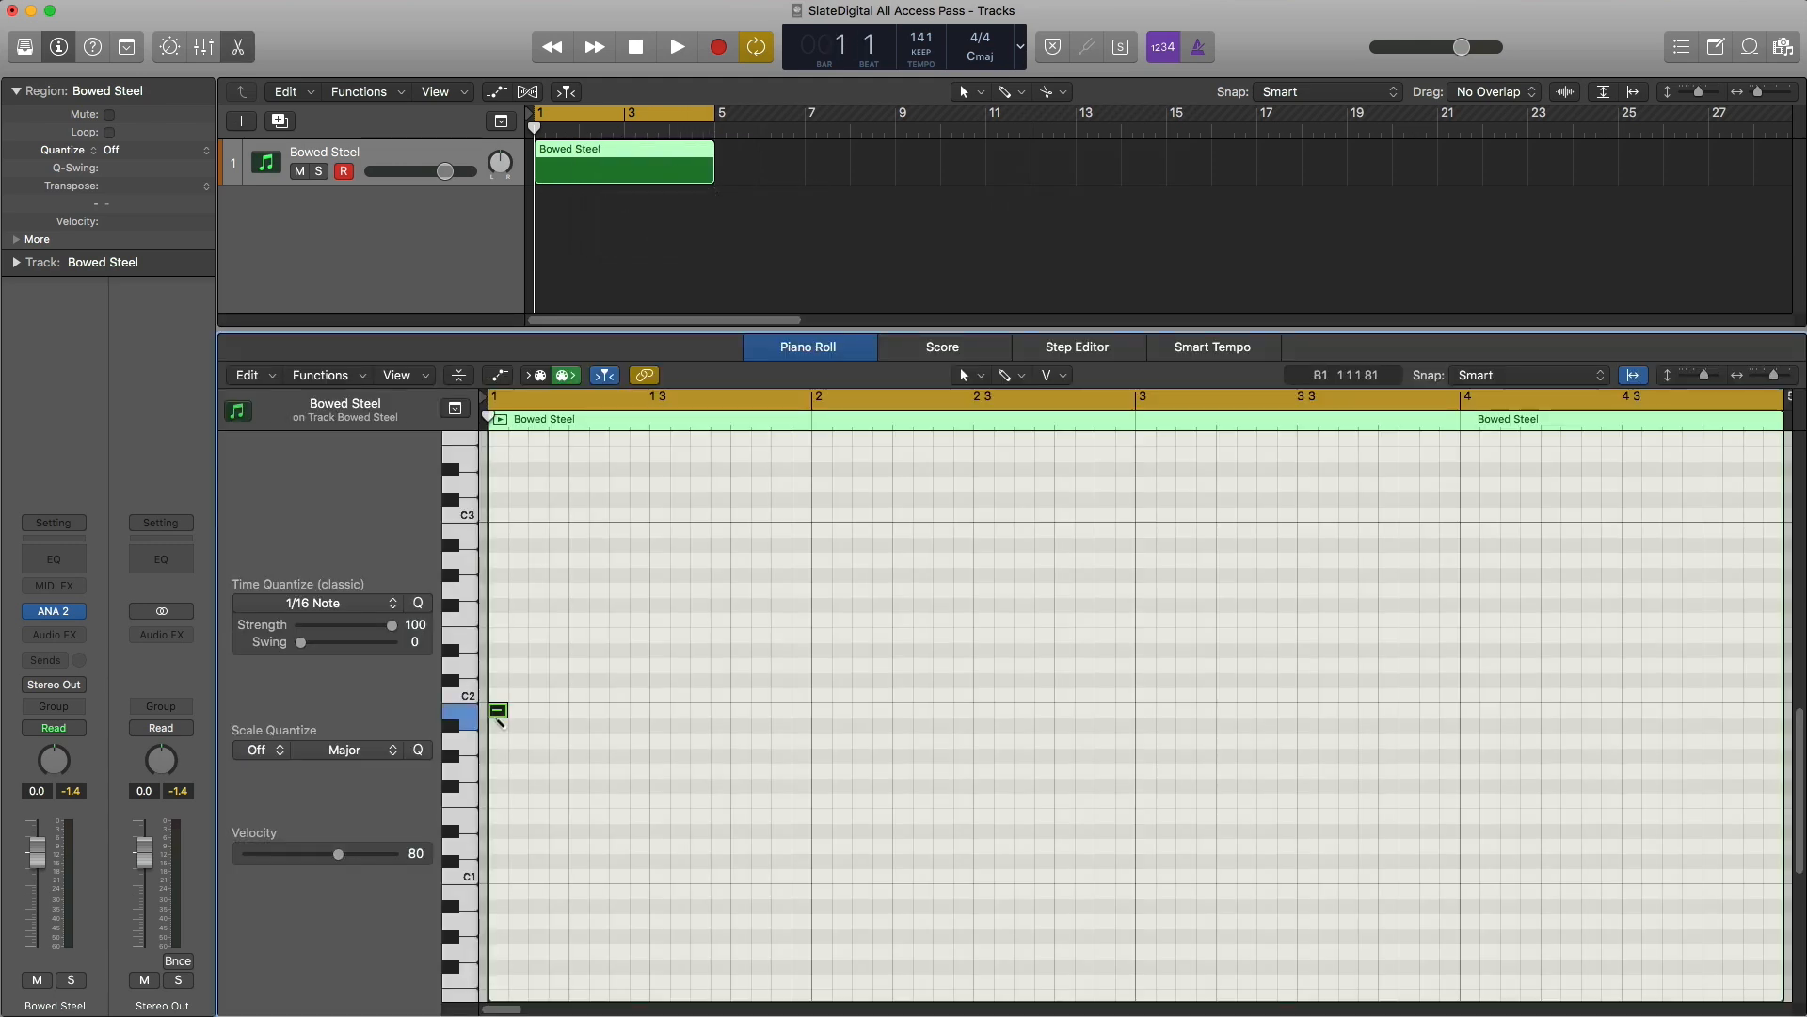
pyautogui.moveTo(505, 713)
pyautogui.mouseDown()
pyautogui.moveTo(519, 744)
pyautogui.moveTo(552, 736)
pyautogui.moveTo(529, 680)
pyautogui.moveTo(529, 710)
pyautogui.mouseUp()
pyautogui.press('space')
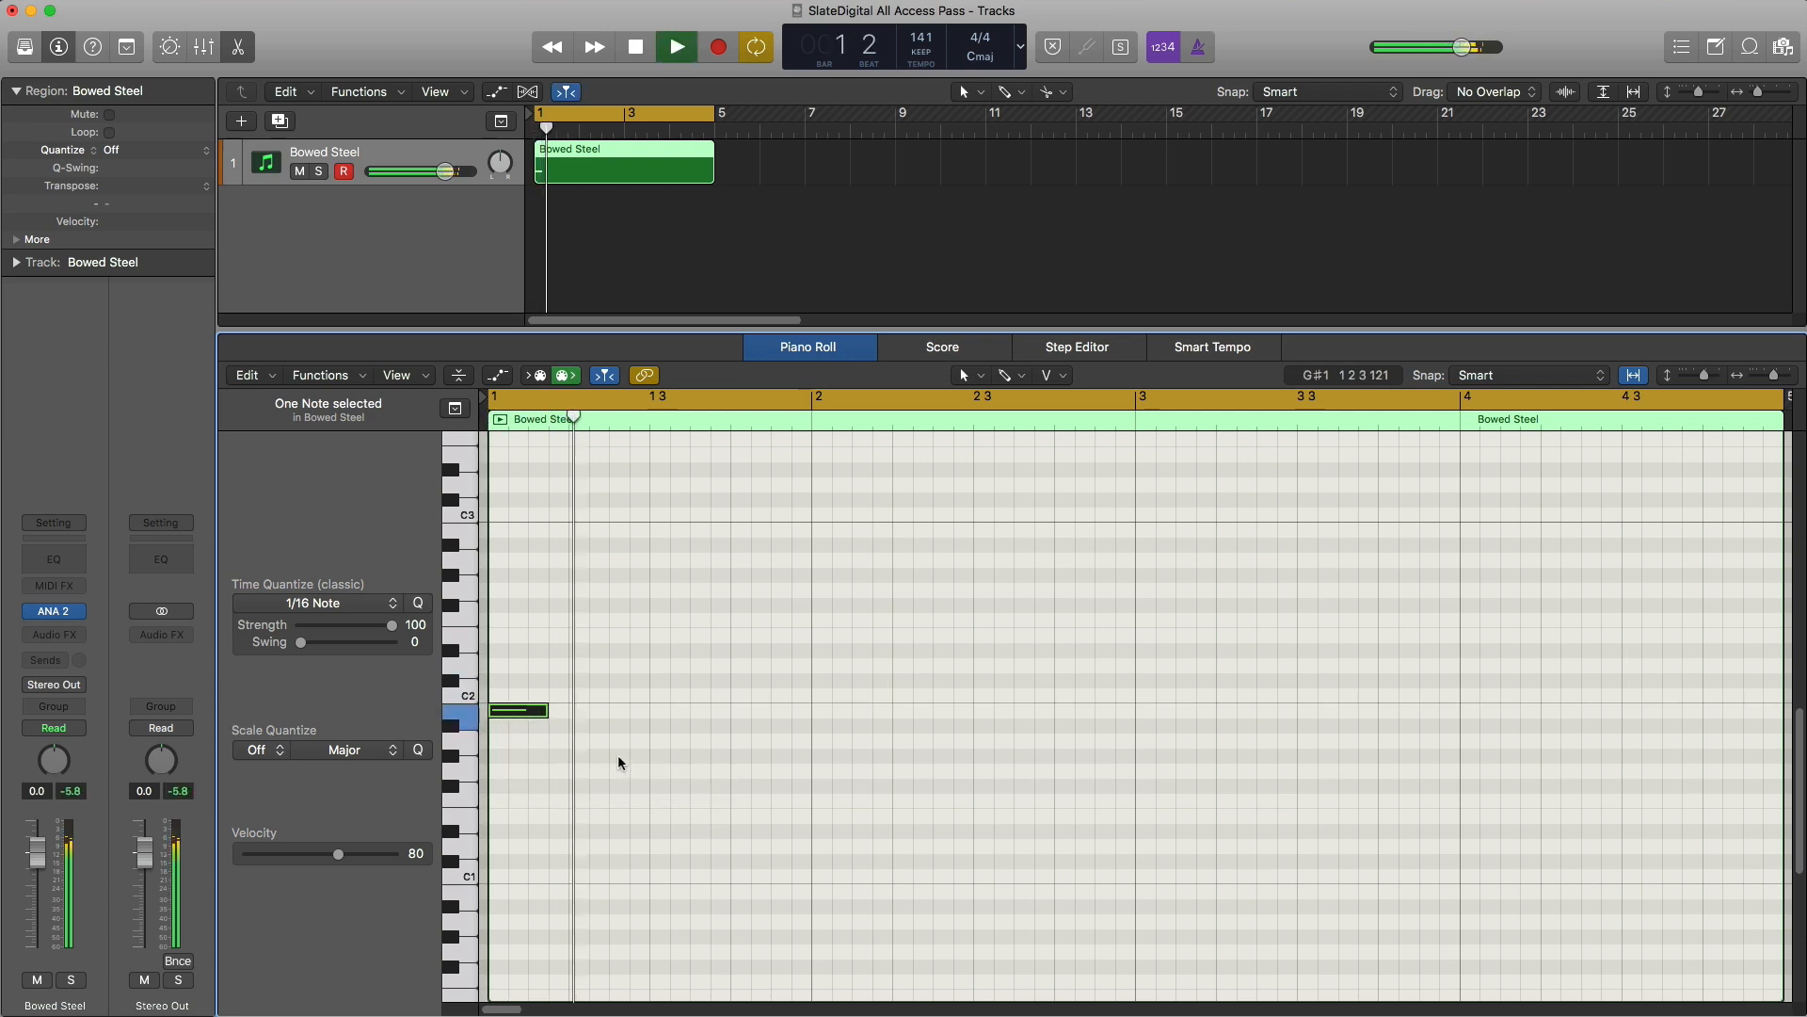
pyautogui.press('space')
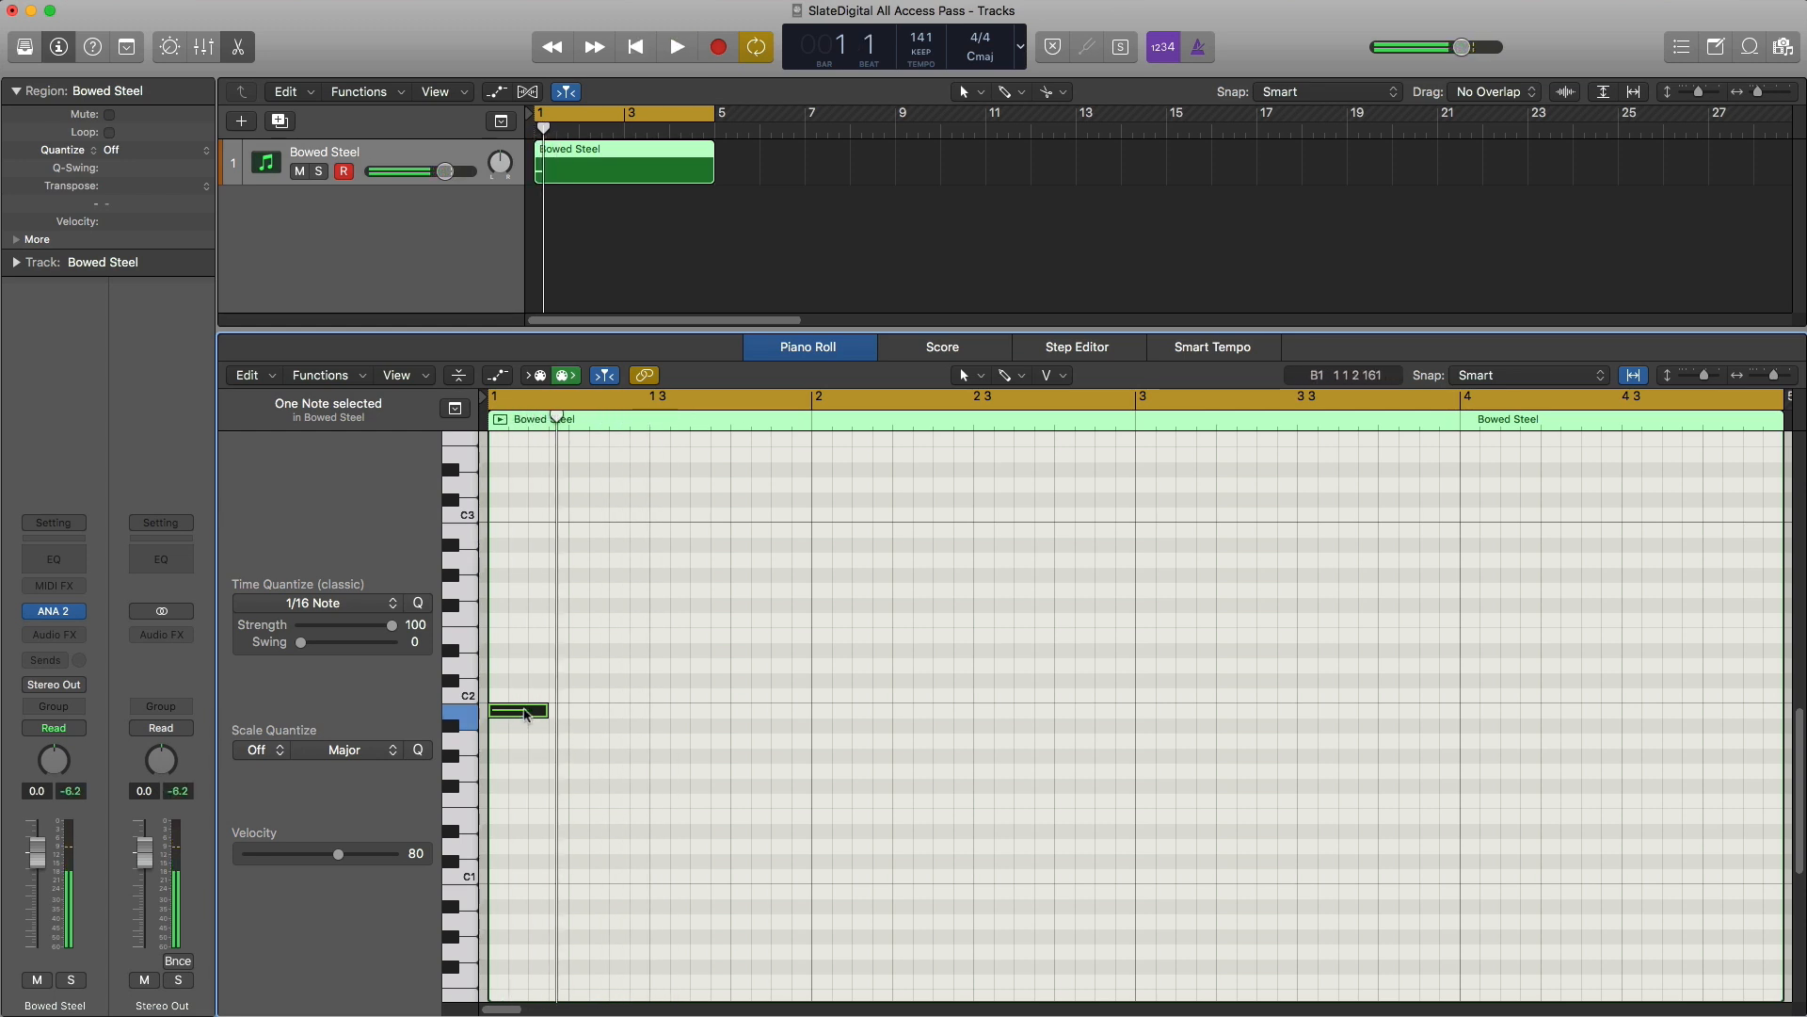
pyautogui.moveTo(525, 714); pyautogui.dragTo(637, 728)
pyautogui.press('space')
pyautogui.press('space')
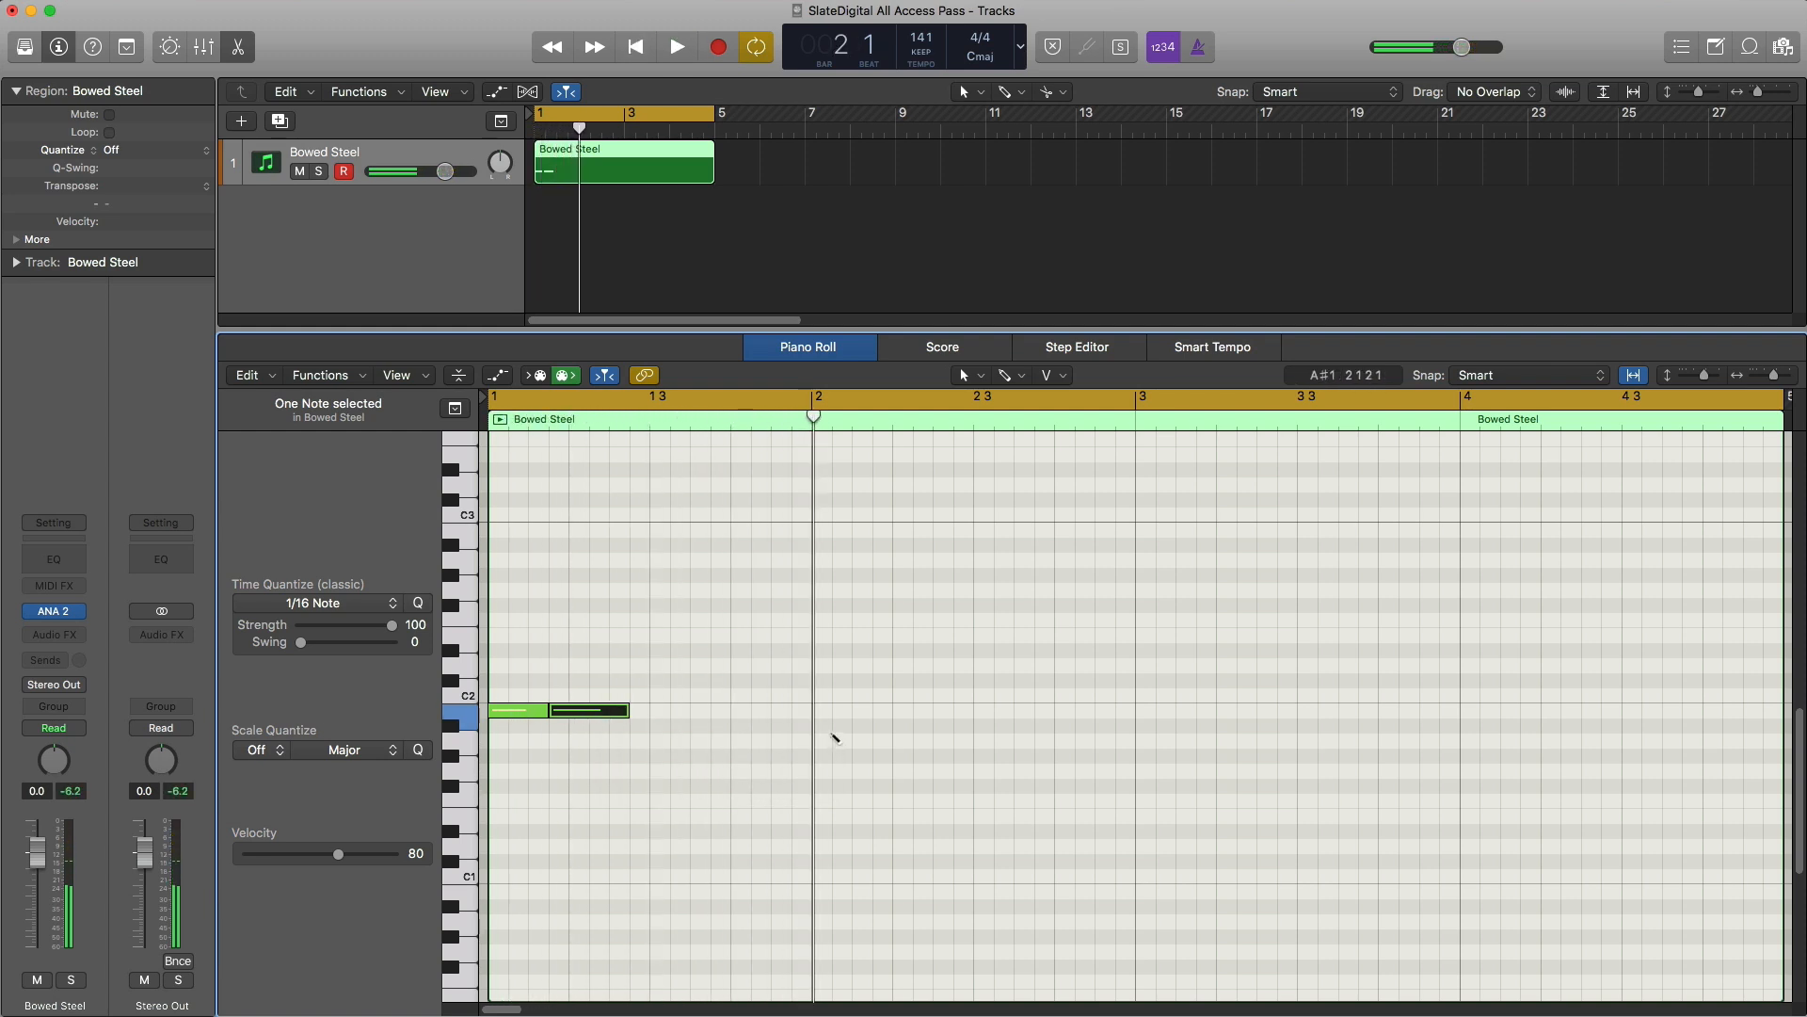
# Step: Add two G#1 notes in bar 2, at beat 2 and halfway through beat 3, and play them back
pyautogui.moveTo(837, 727); pyautogui.dragTo(916, 762)
pyautogui.press('space')
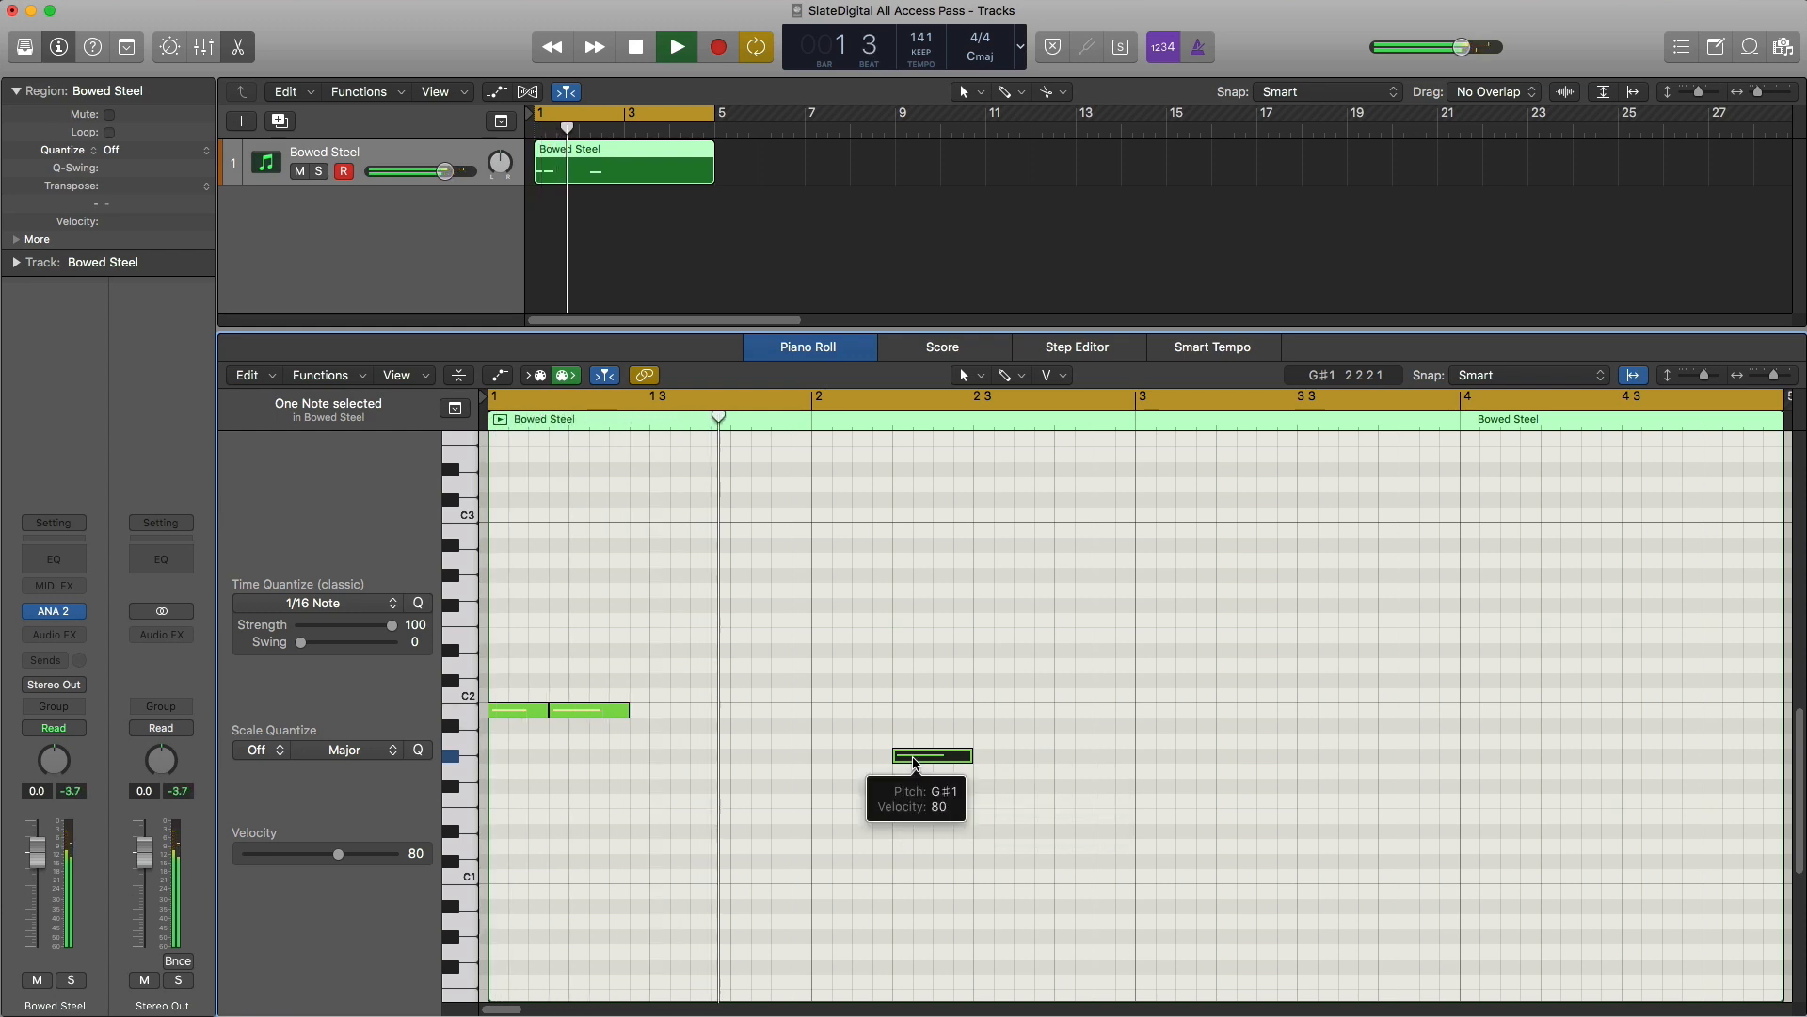
pyautogui.press('space')
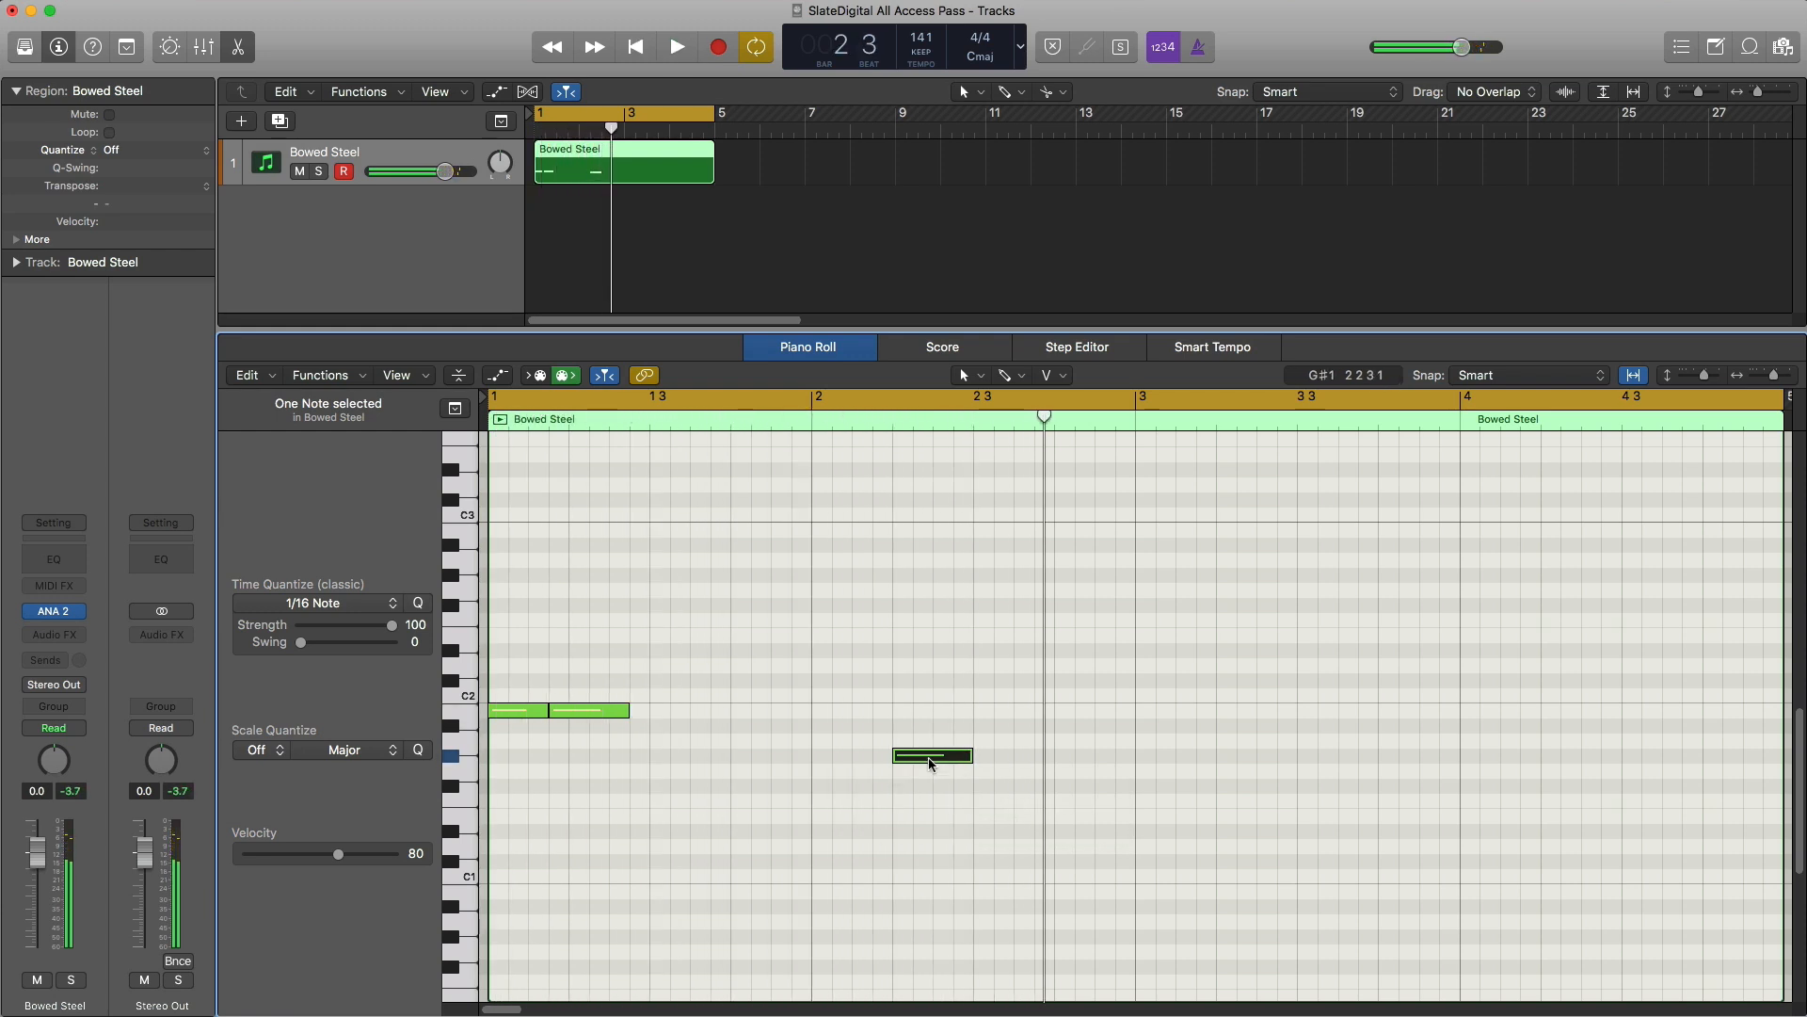
pyautogui.moveTo(942, 750); pyautogui.dragTo(1052, 763)
pyautogui.press('space')
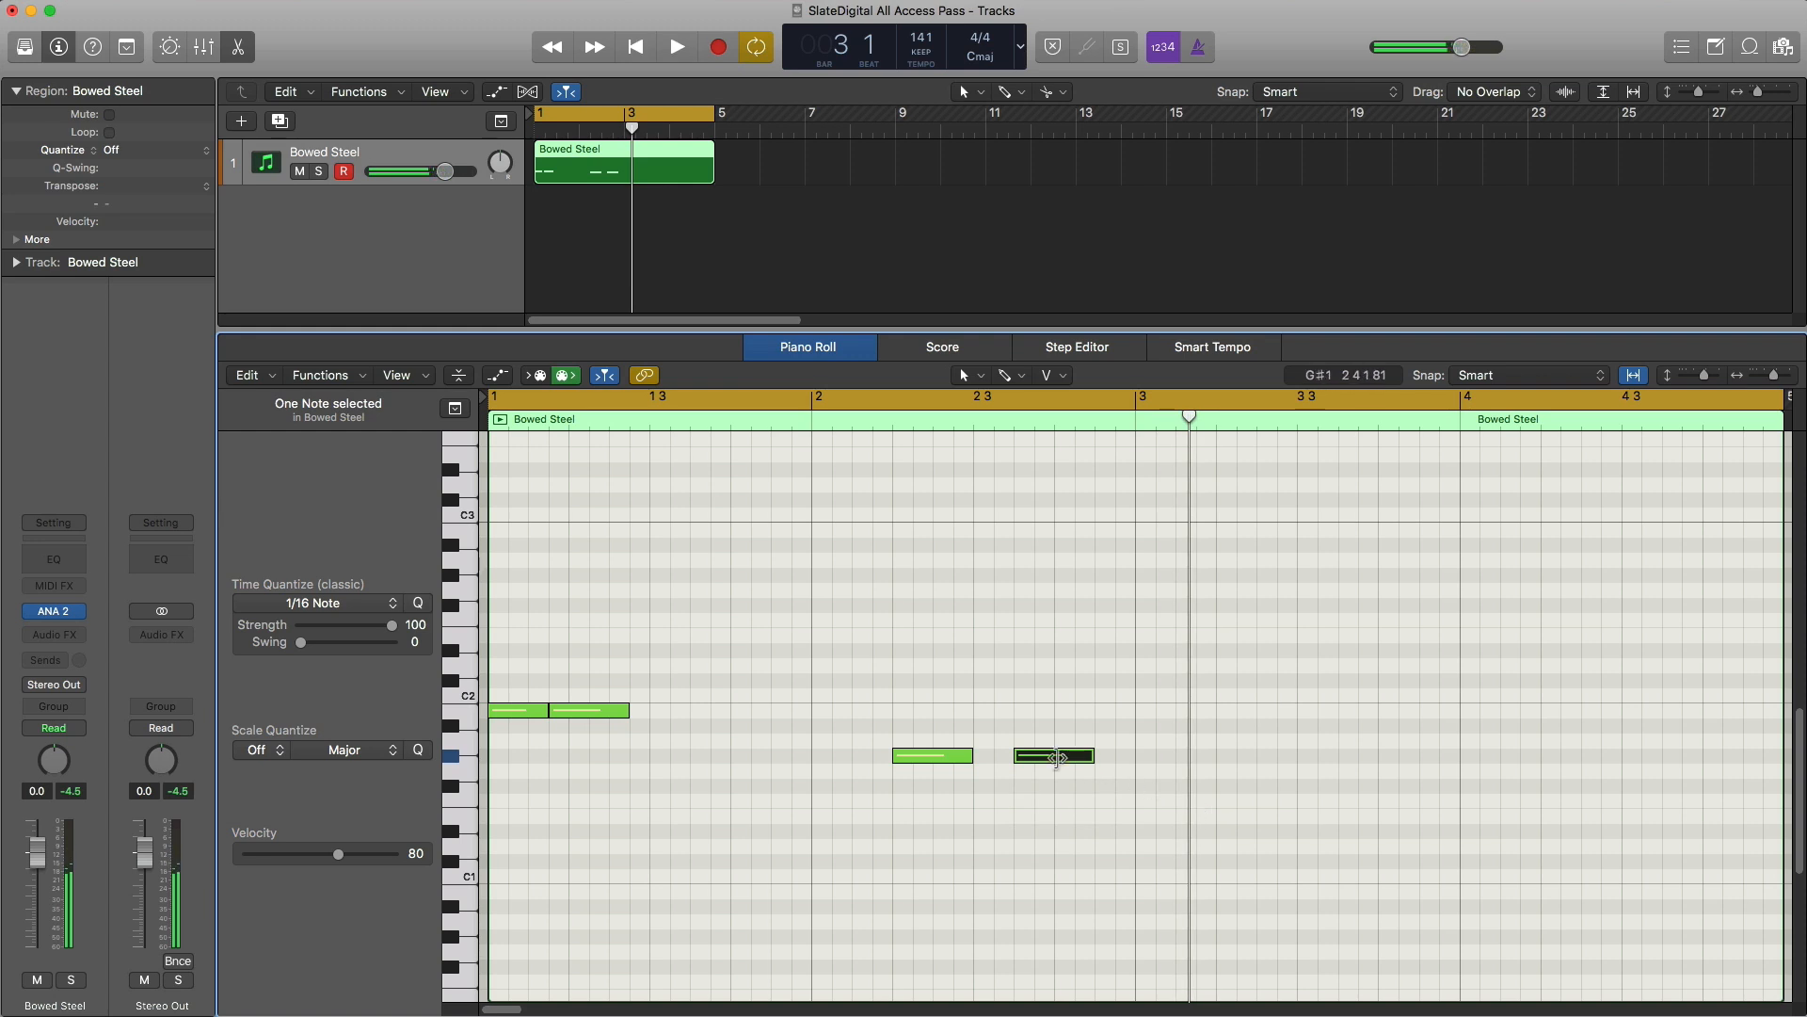
# Step: Add an F1 note at the start of bar 3, delete the stray A#1 note overlapping it, and audition the loop
pyautogui.moveTo(1056, 761); pyautogui.dragTo(1174, 813)
pyautogui.press('space')
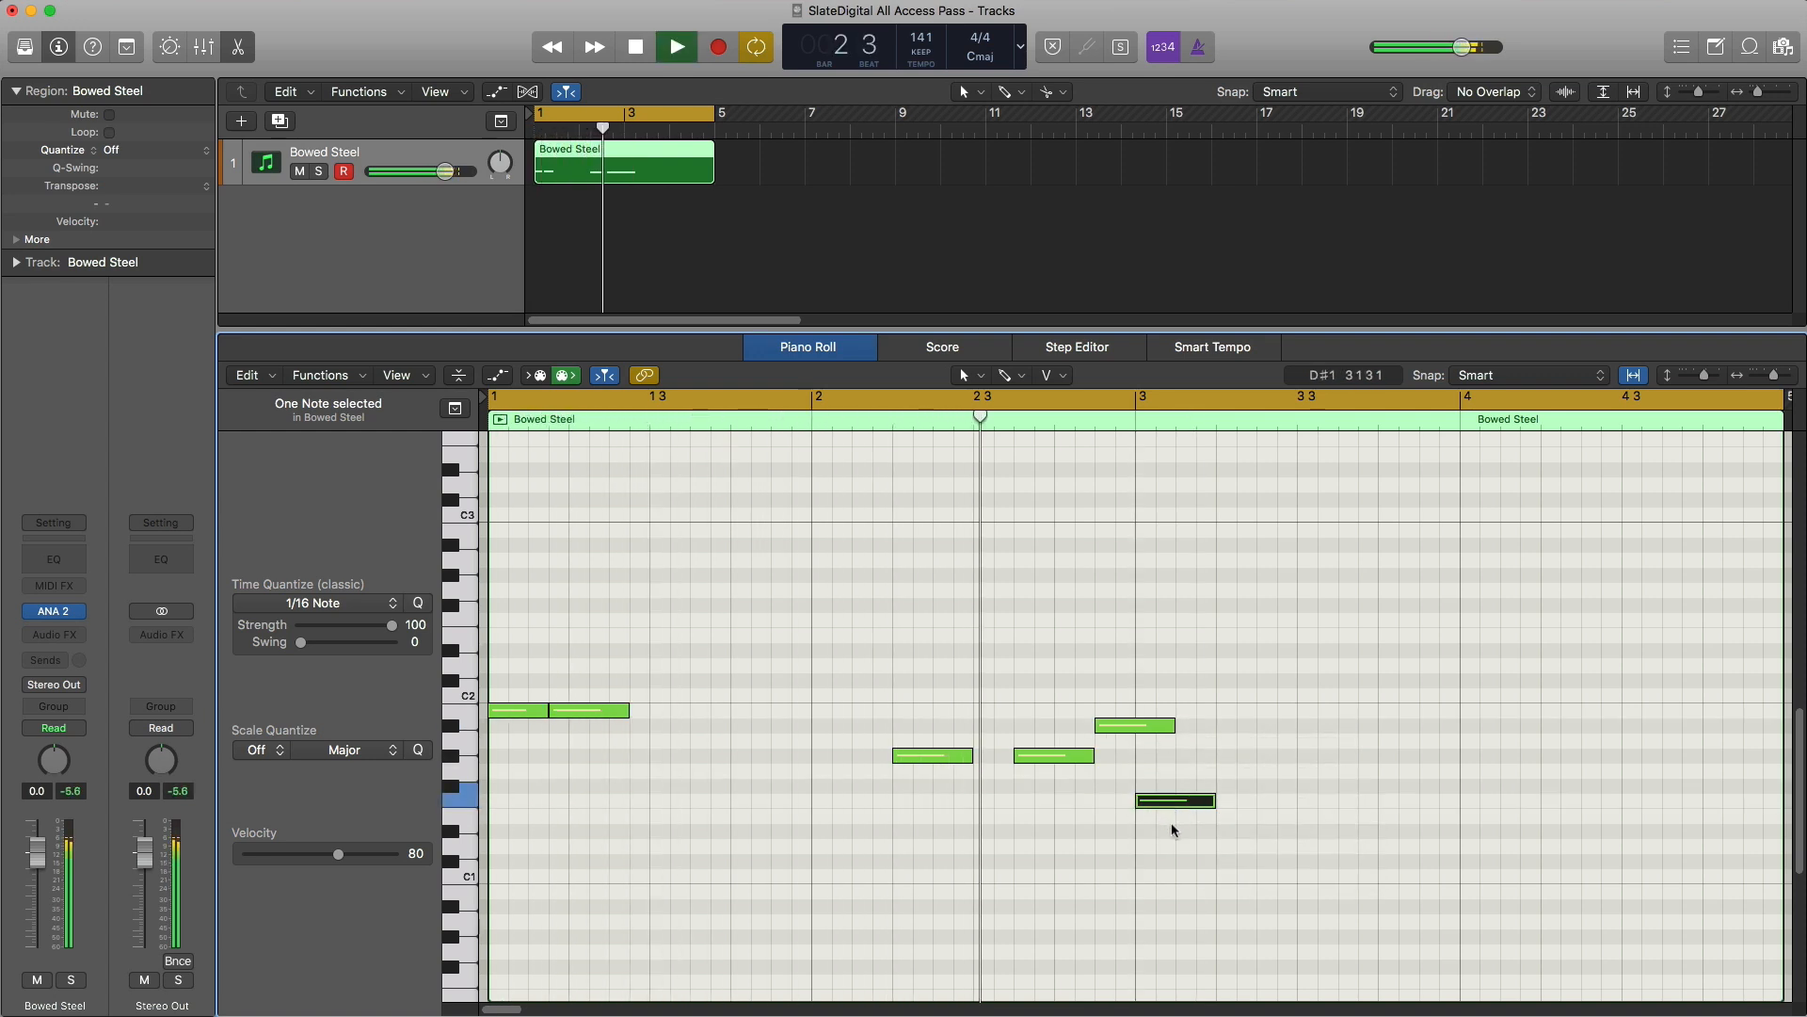
pyautogui.press('space')
pyautogui.click(1132, 735)
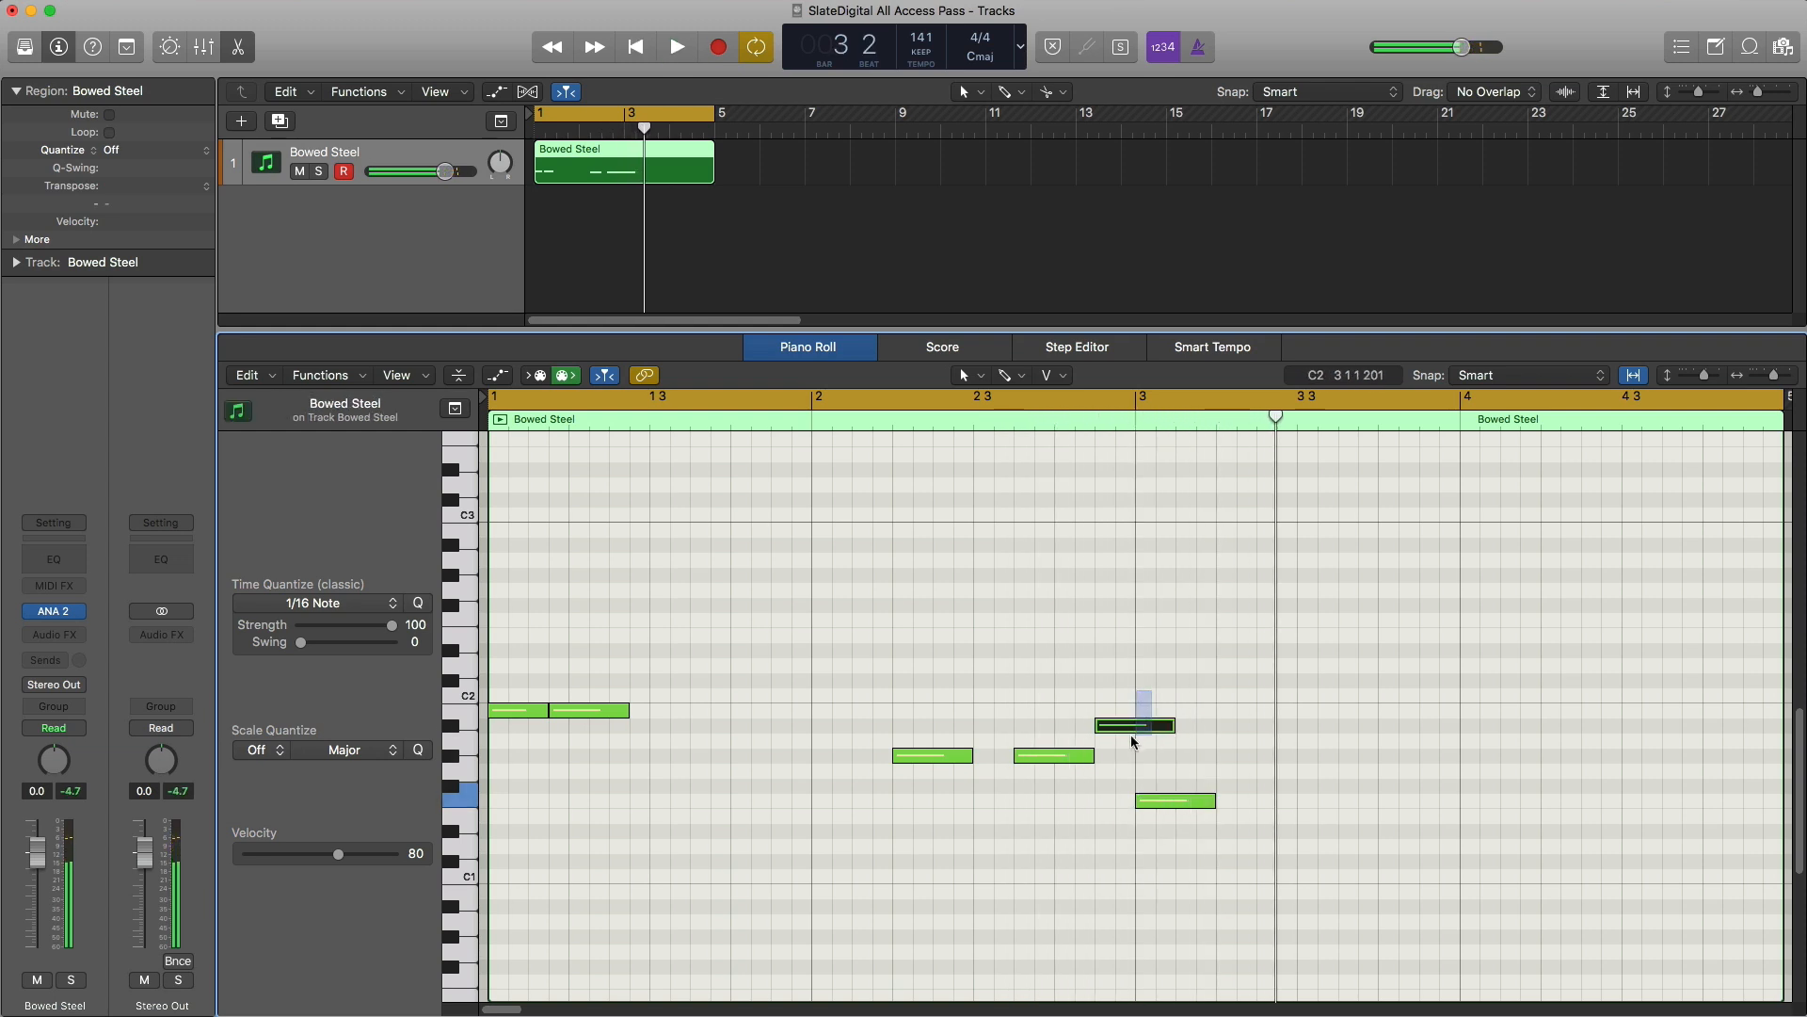
pyautogui.press('Delete')
pyautogui.press('space')
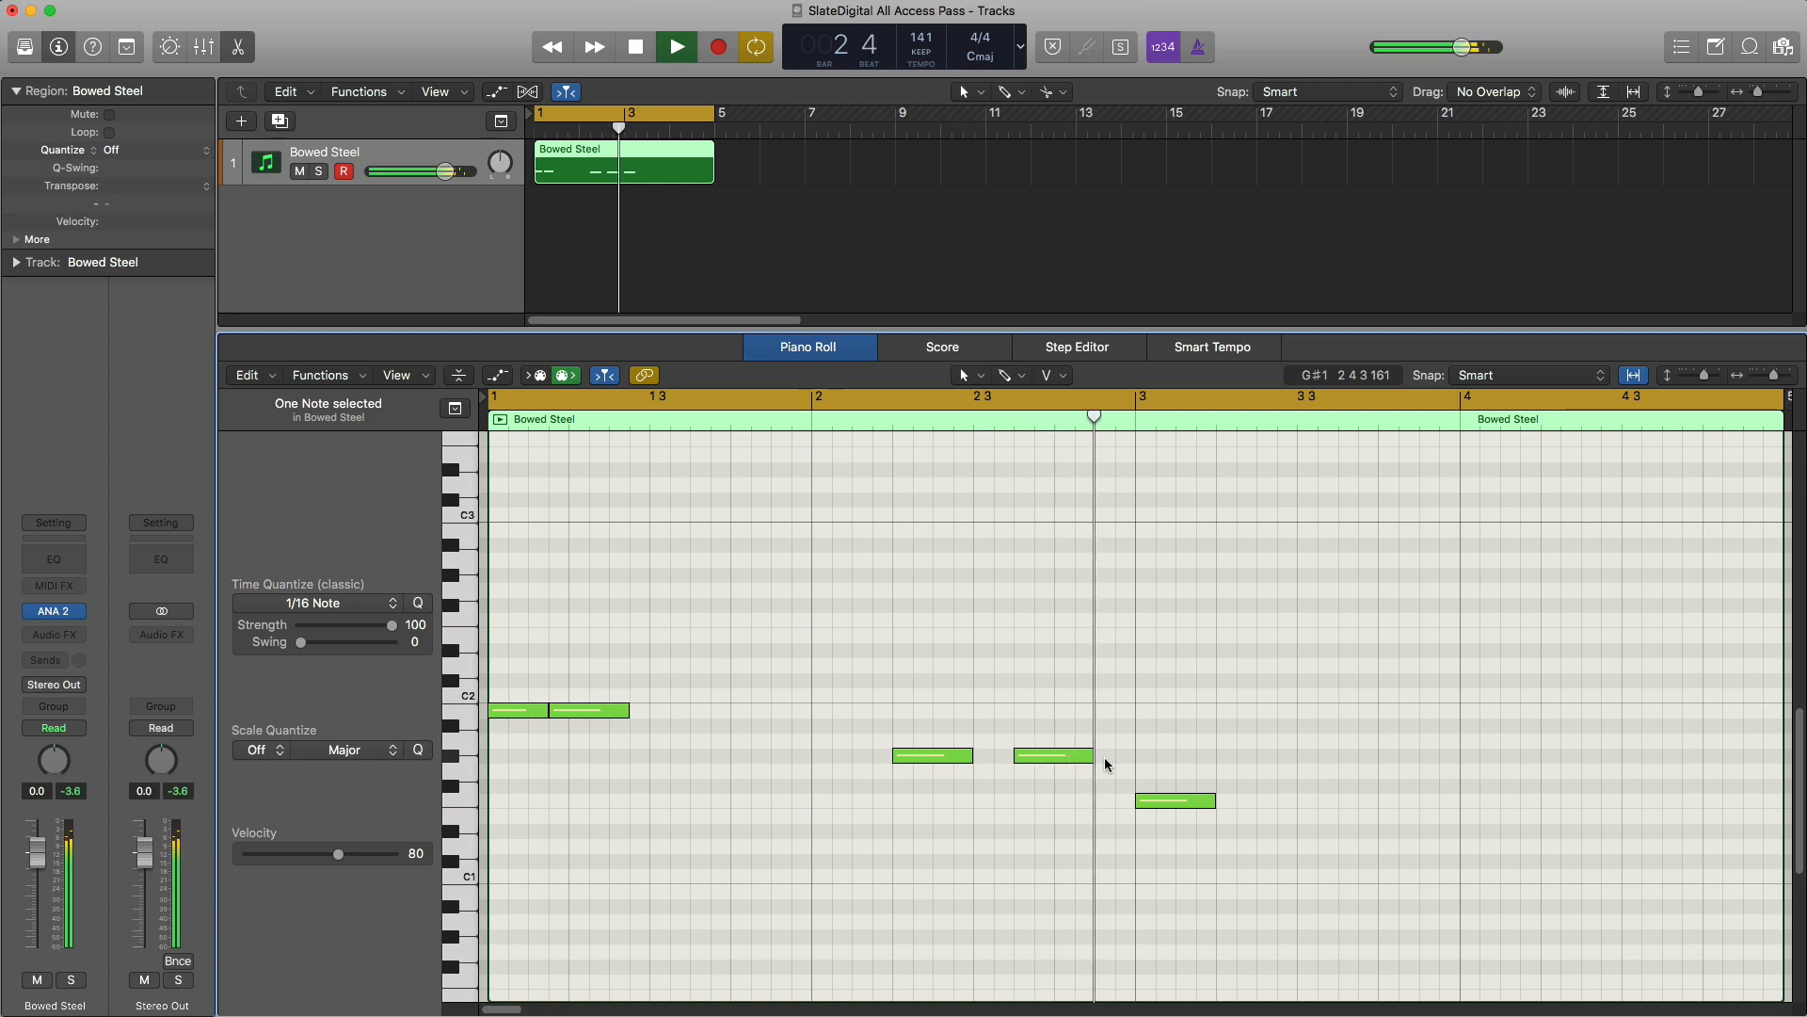
pyautogui.press('space')
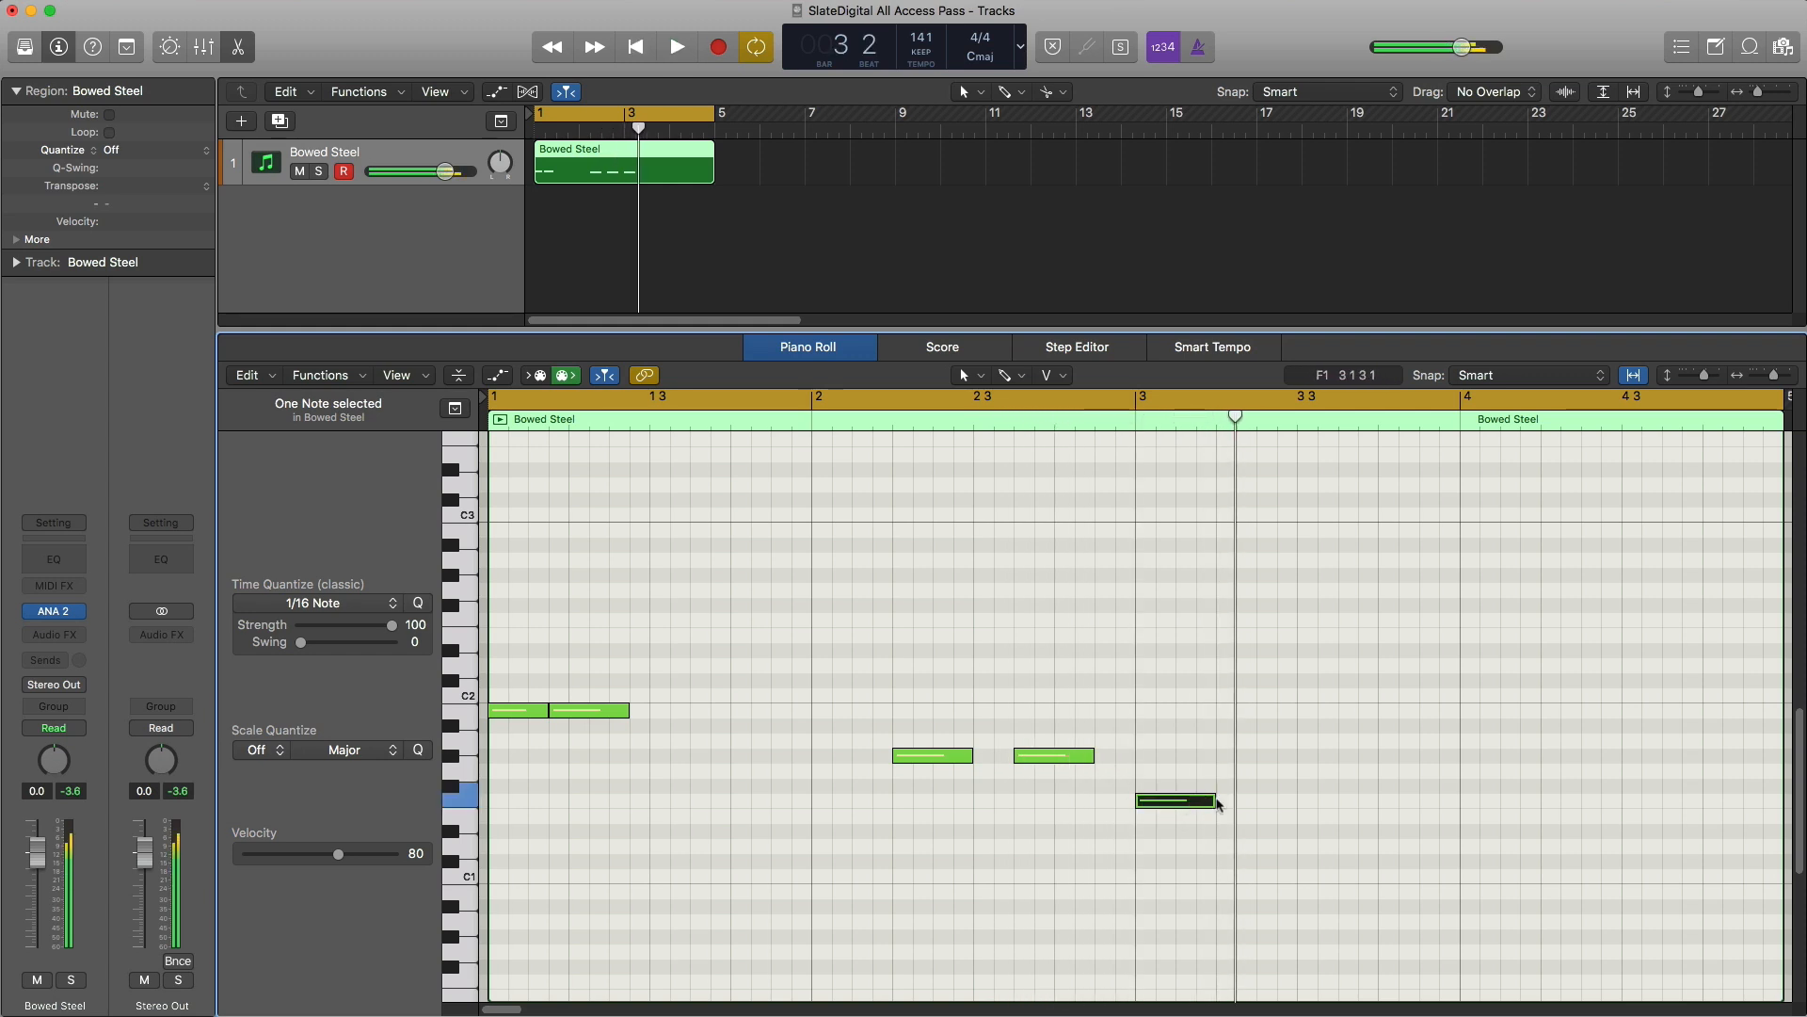
# Step: Repeat the F1 note in bar 3, start the copy a sixteenth before the original's end, and listen through to bar 4
pyautogui.press('super+r')
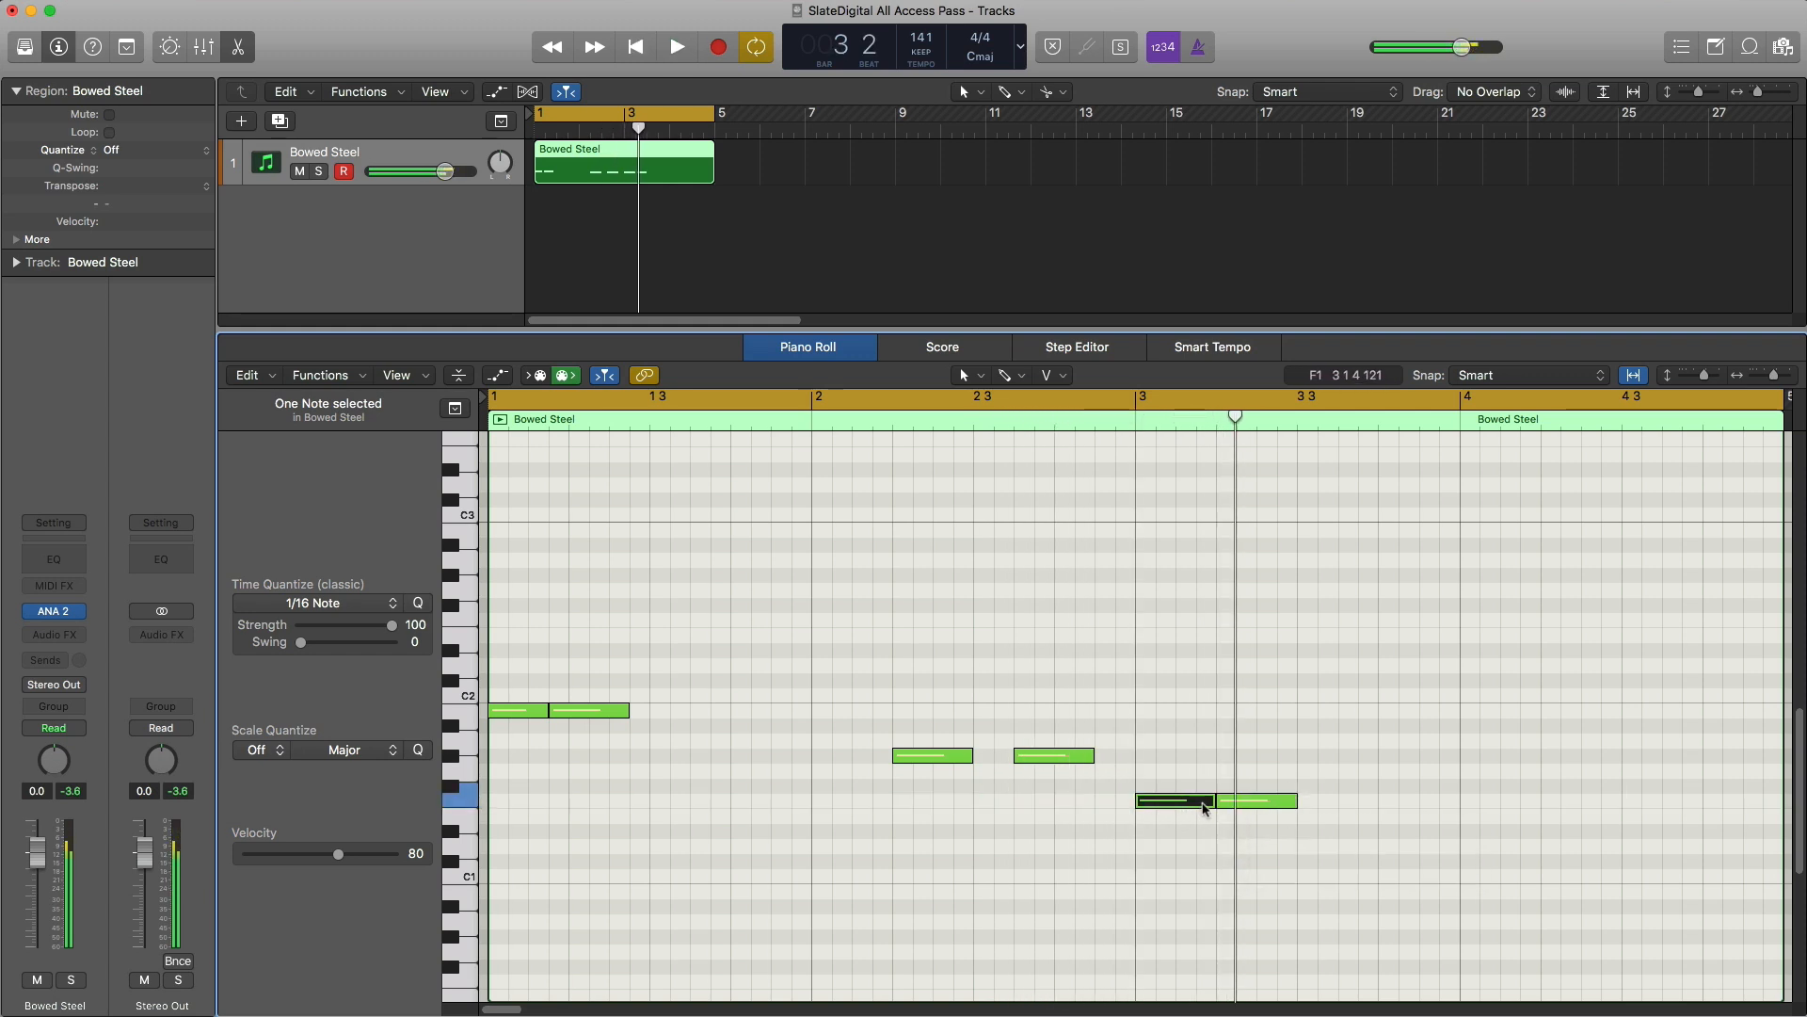
pyautogui.moveTo(1205, 808); pyautogui.dragTo(1214, 807)
pyautogui.press('space')
pyautogui.press('super+Left')
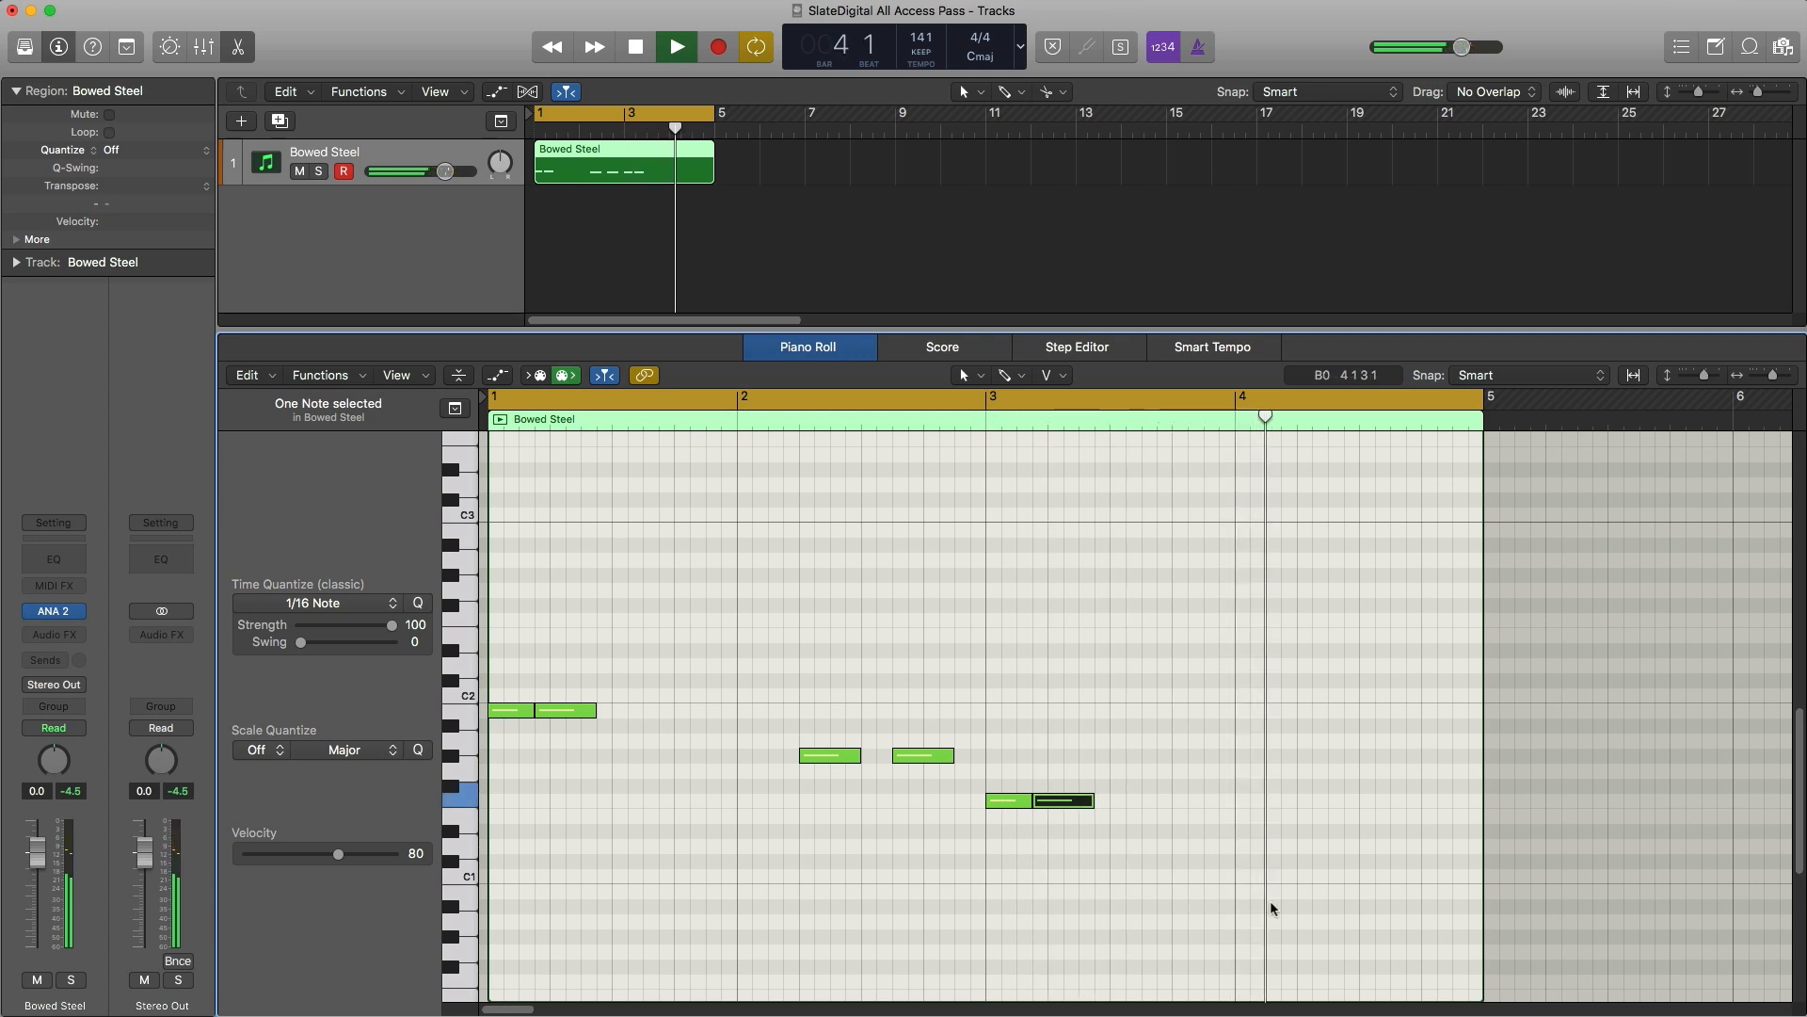
pyautogui.press('space')
# Step: Add a G#1 note at bar 4 beat 2 and an E1 note halfway through beat 3, auditioning the loop
pyautogui.keyDown('super'); pyautogui.click(1325, 757); pyautogui.keyUp('super')
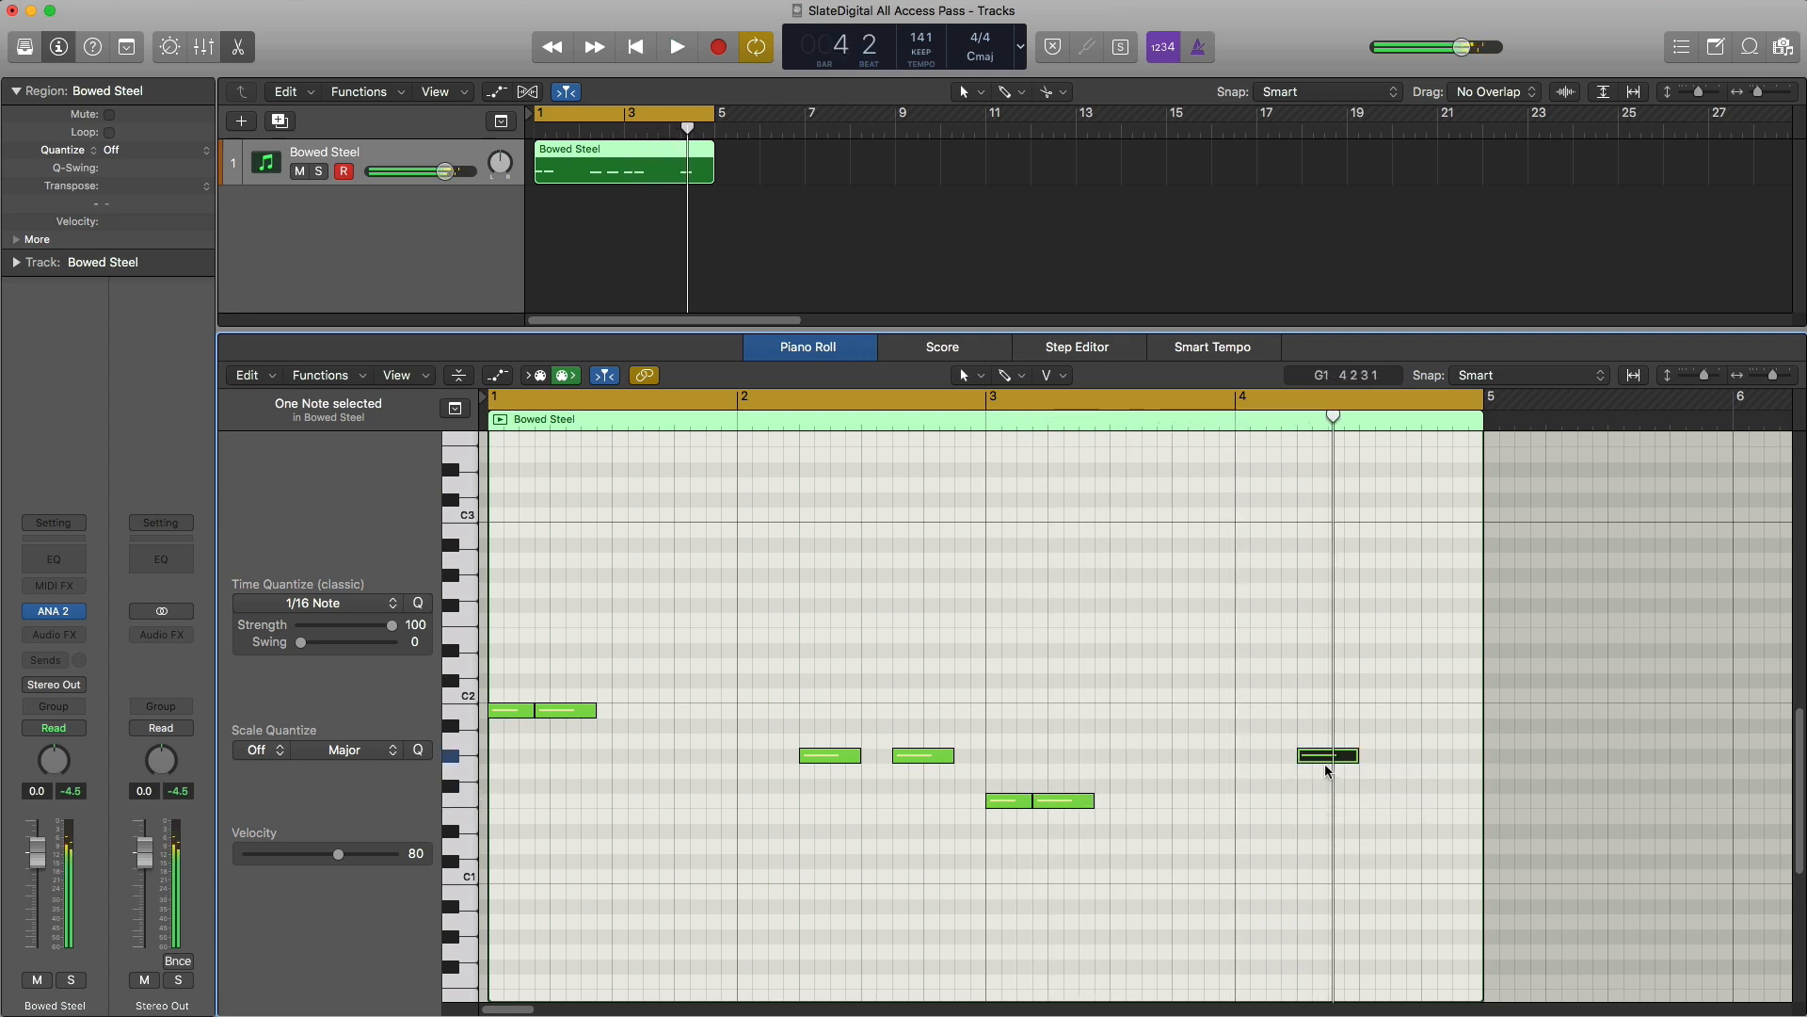
pyautogui.moveTo(1327, 768)
pyautogui.mouseDown()
pyautogui.moveTo(1318, 741)
pyautogui.moveTo(1305, 765)
pyautogui.mouseUp()
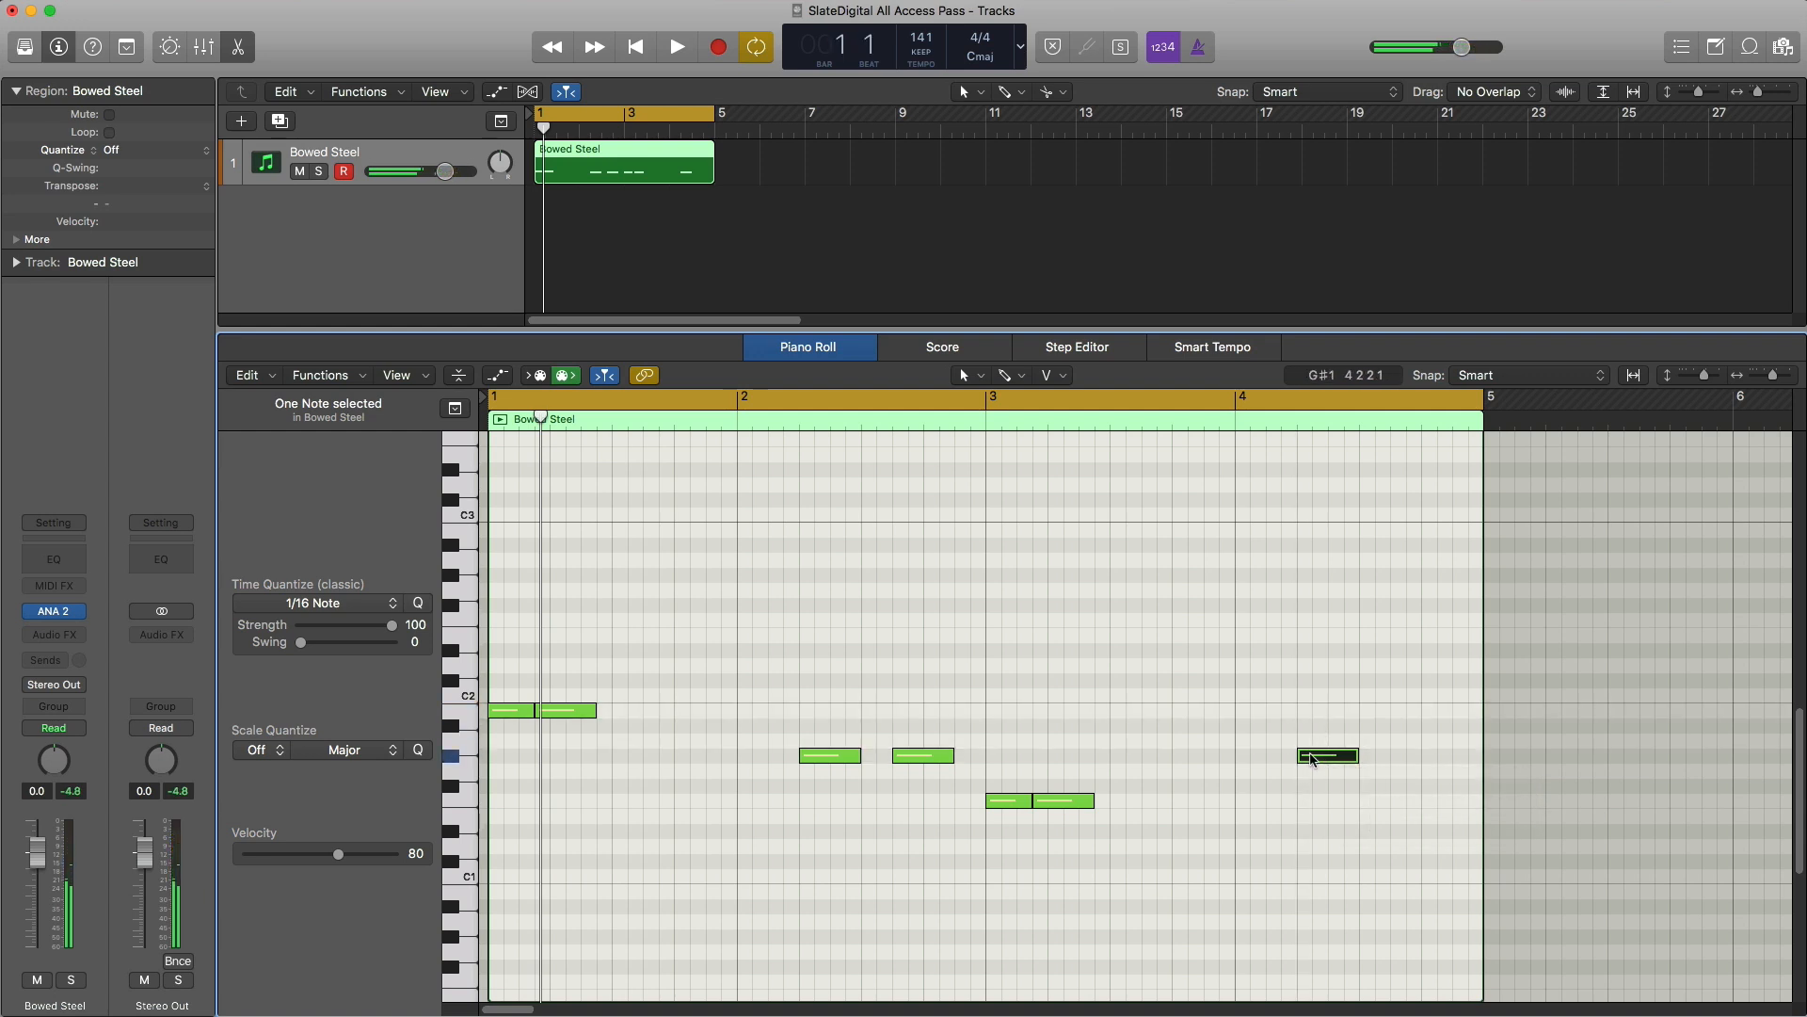
pyautogui.press('space')
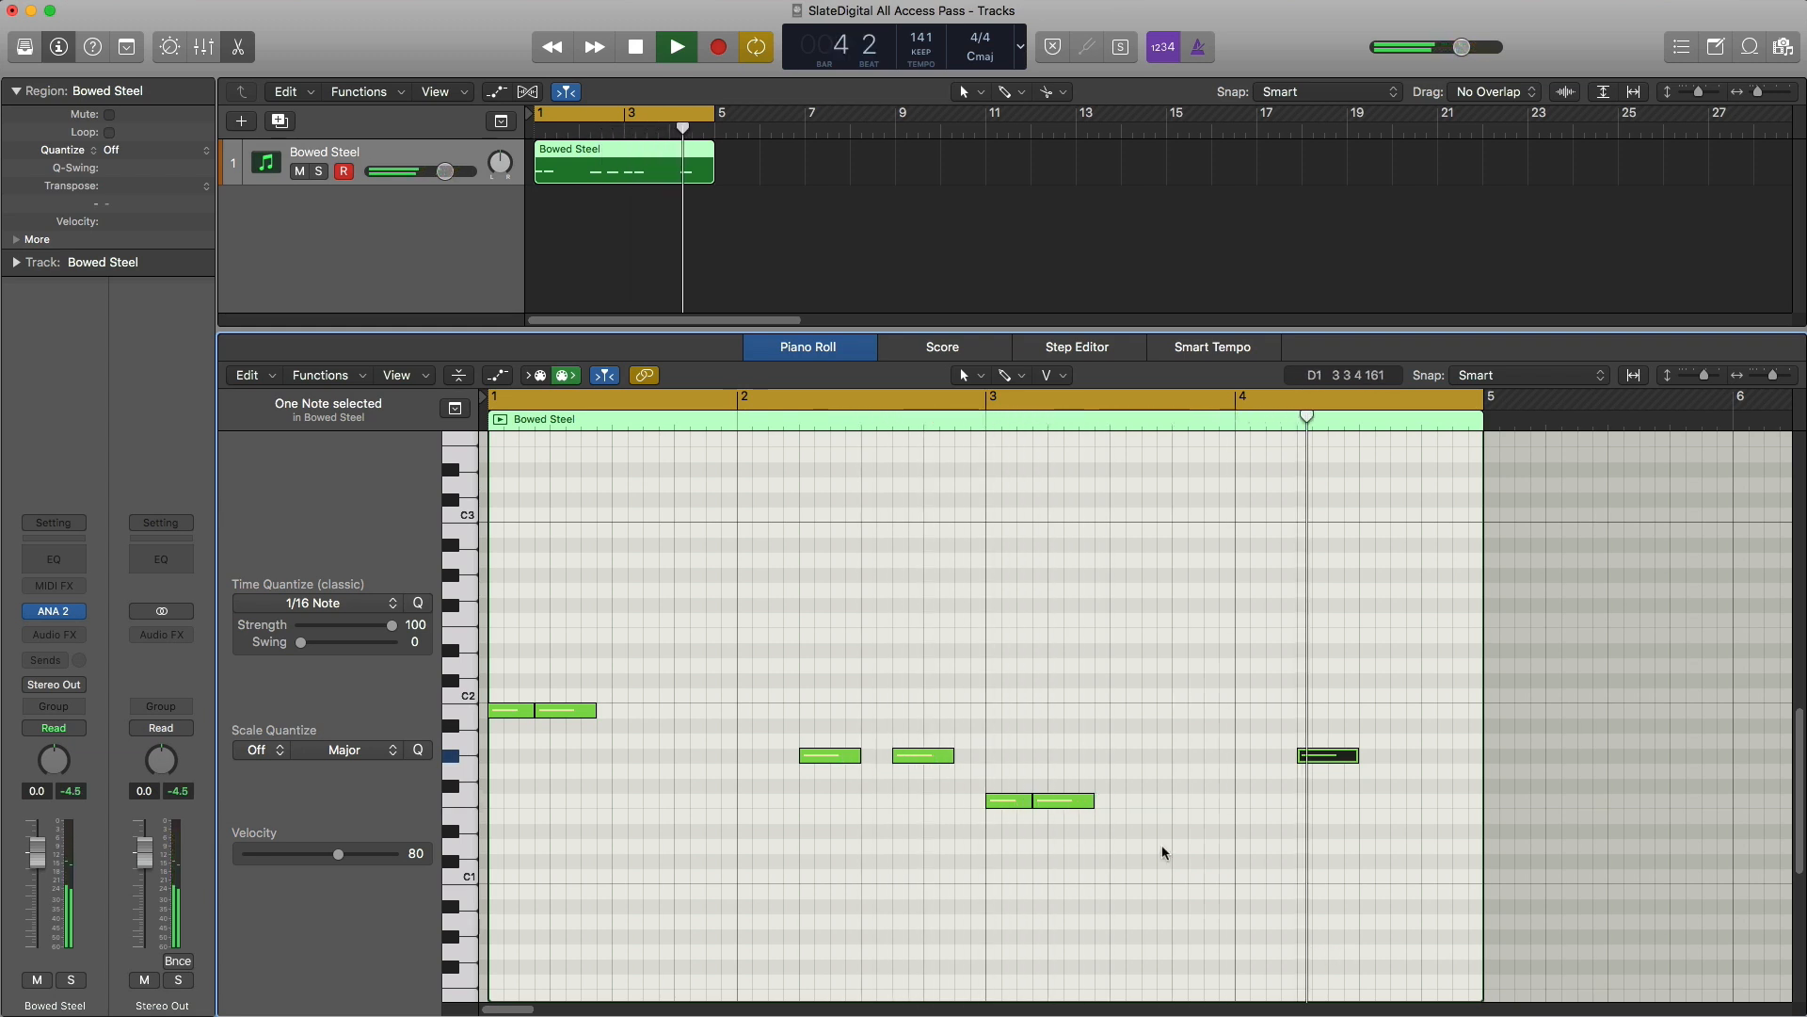
pyautogui.press('space')
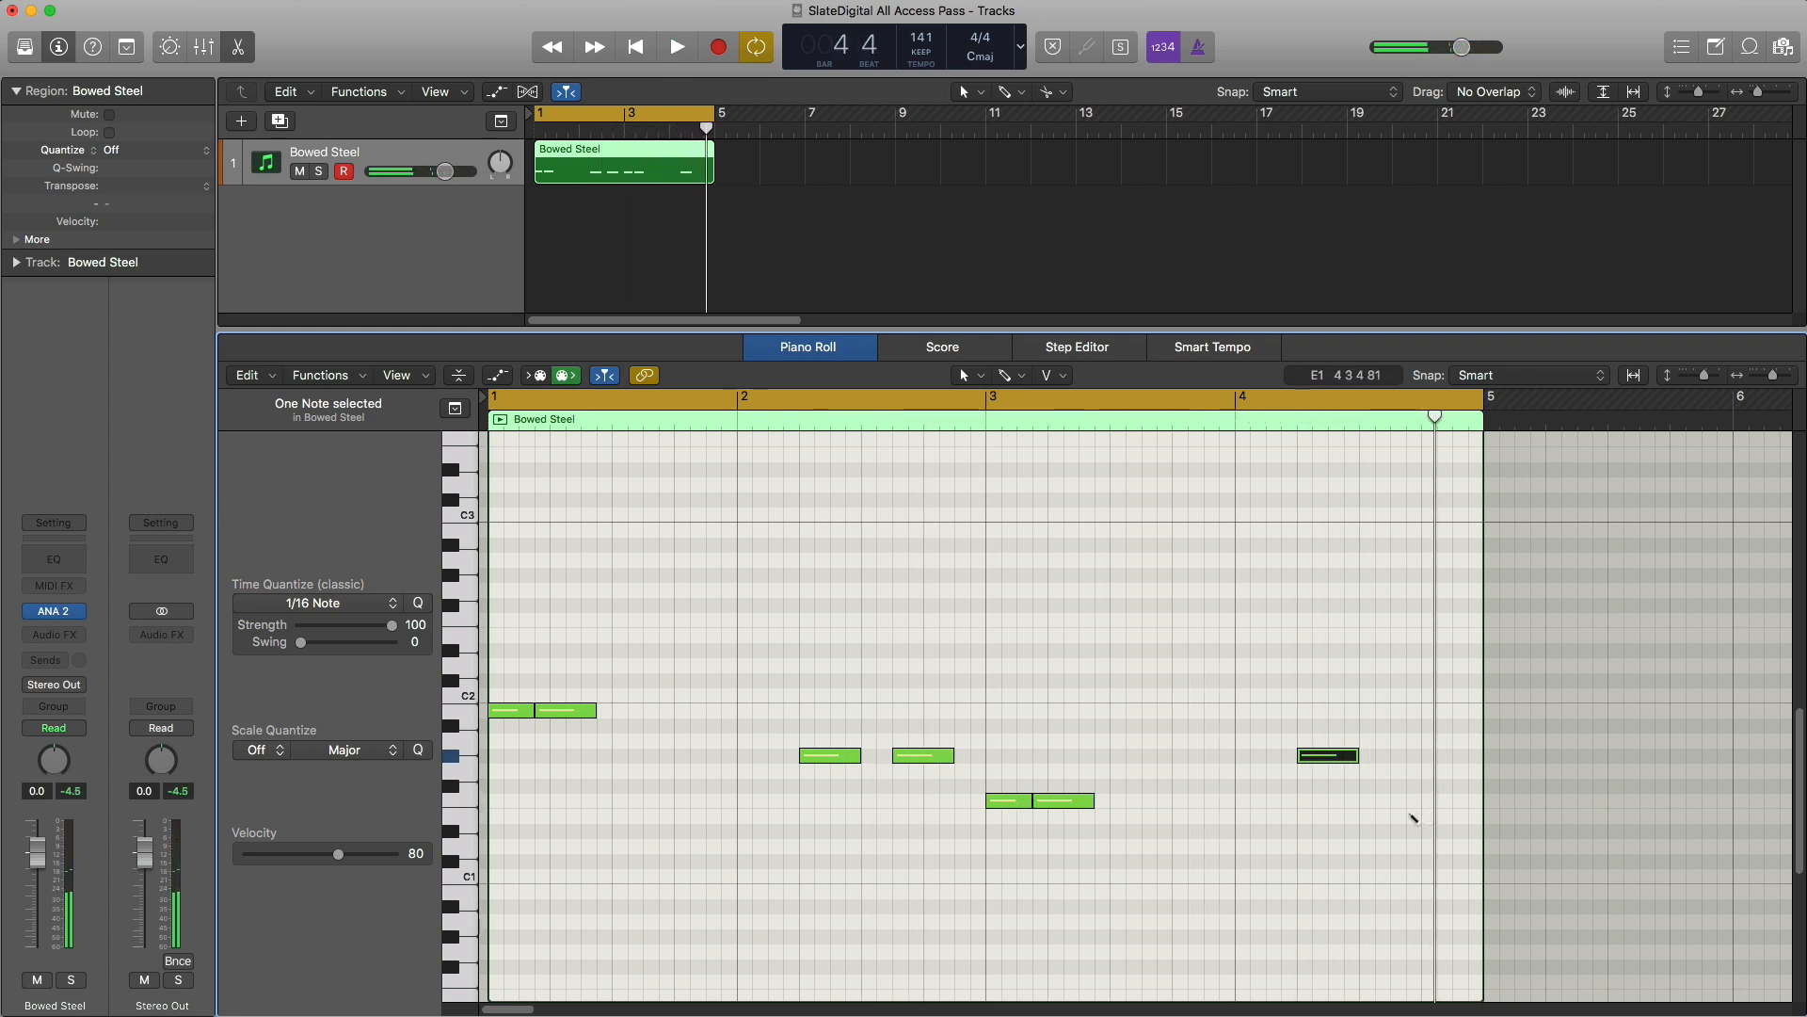
pyautogui.moveTo(1396, 793)
pyautogui.mouseDown()
pyautogui.moveTo(1409, 778)
pyautogui.moveTo(1408, 823)
pyautogui.moveTo(1410, 758)
pyautogui.moveTo(1412, 830)
pyautogui.mouseUp()
pyautogui.press('space')
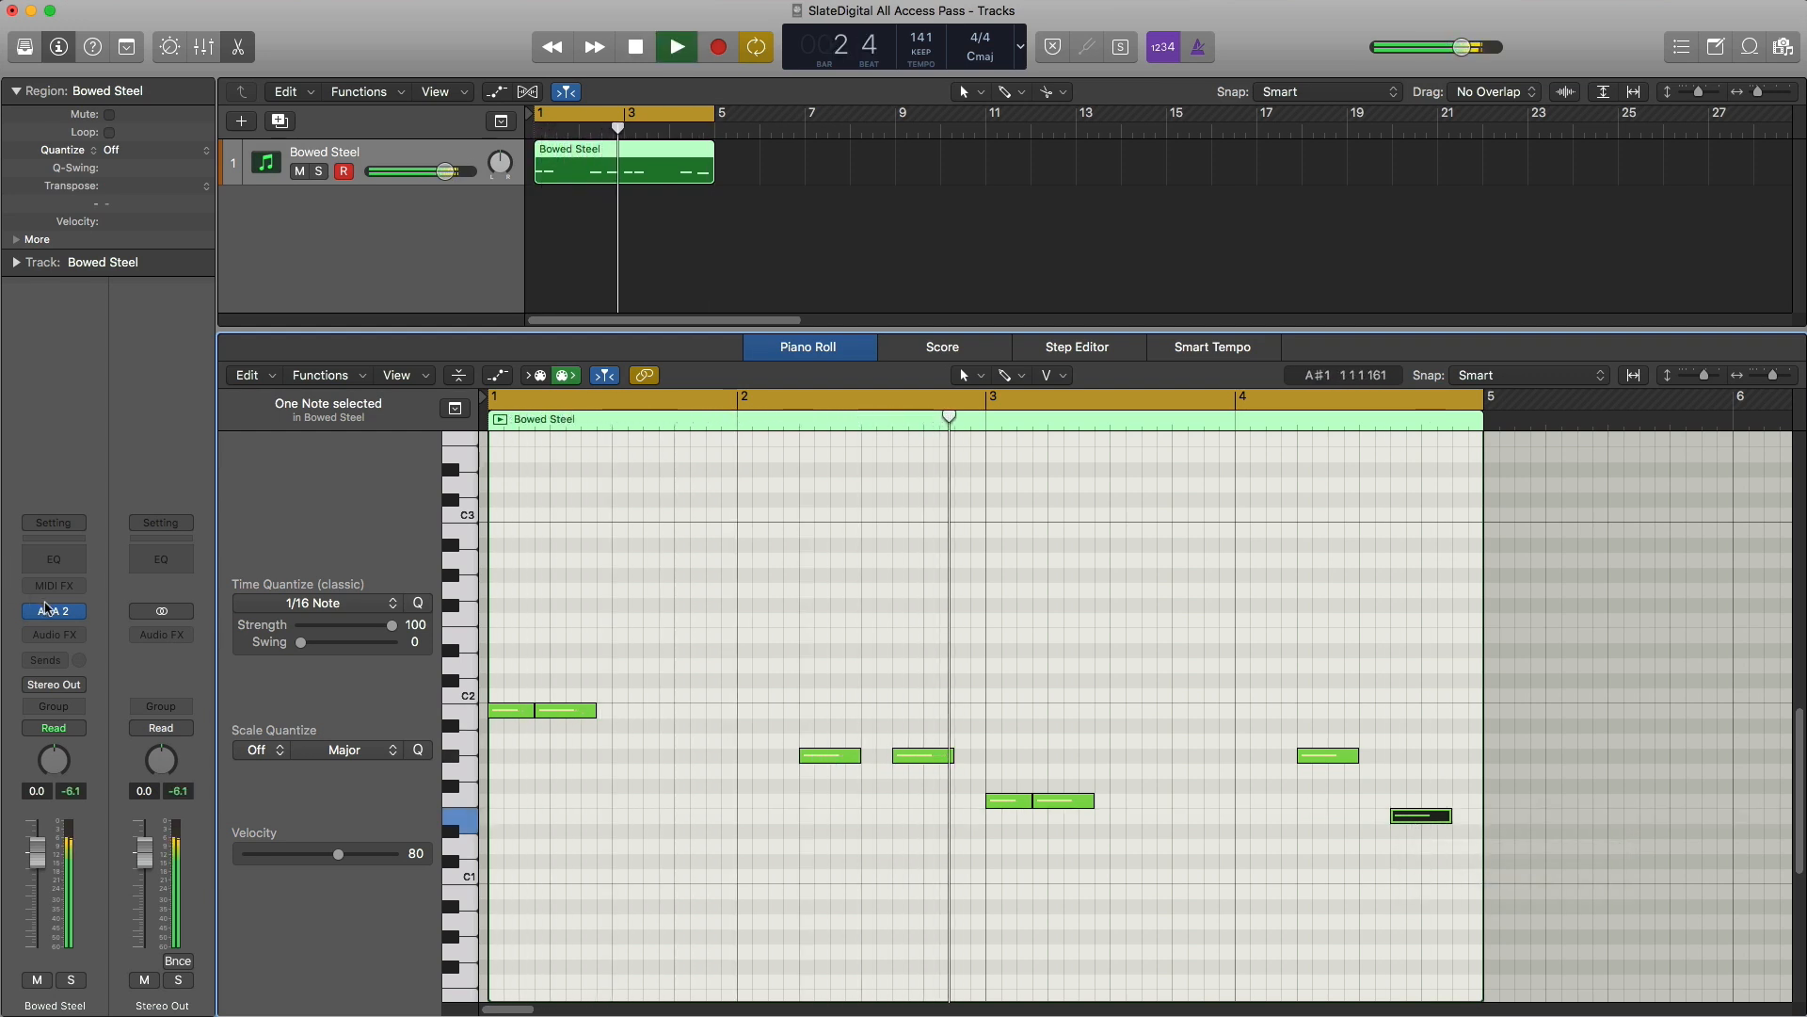
# Step: Examine the saved chords in ANA 2's chord memory editor during playback, stop the loop, and close the synth
pyautogui.click(54, 611)
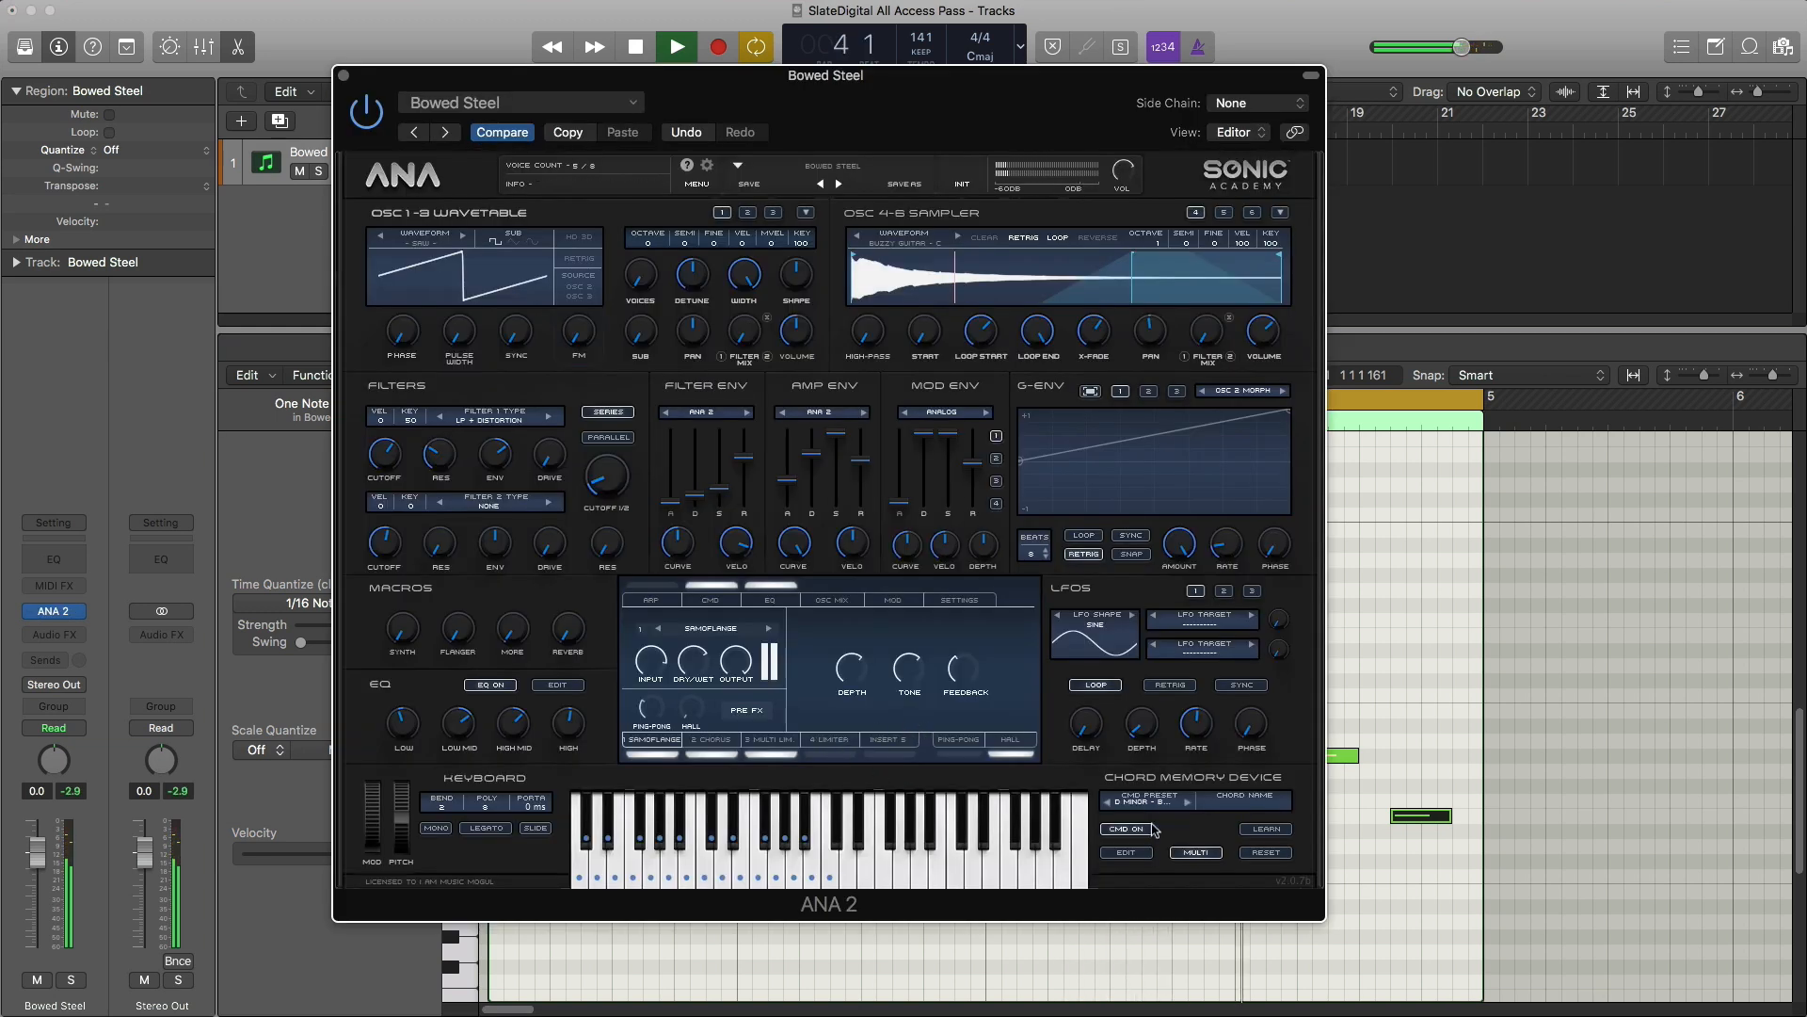
pyautogui.click(1125, 853)
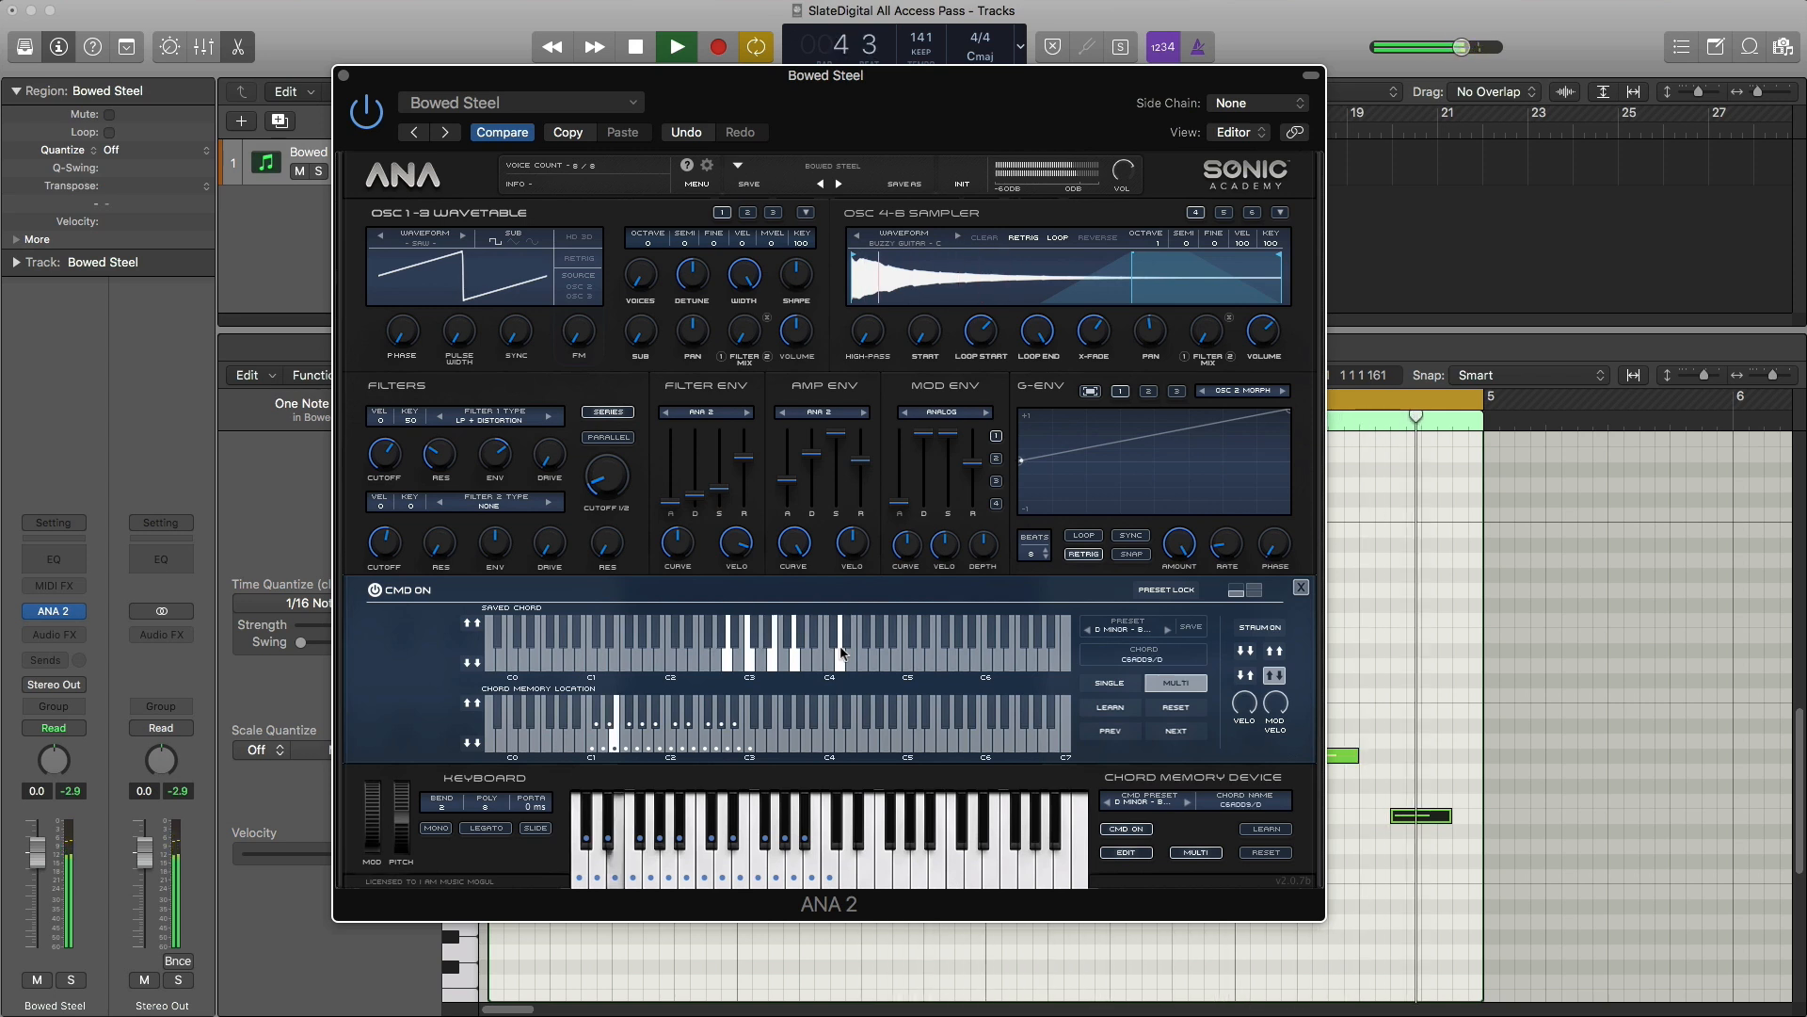
pyautogui.press('space')
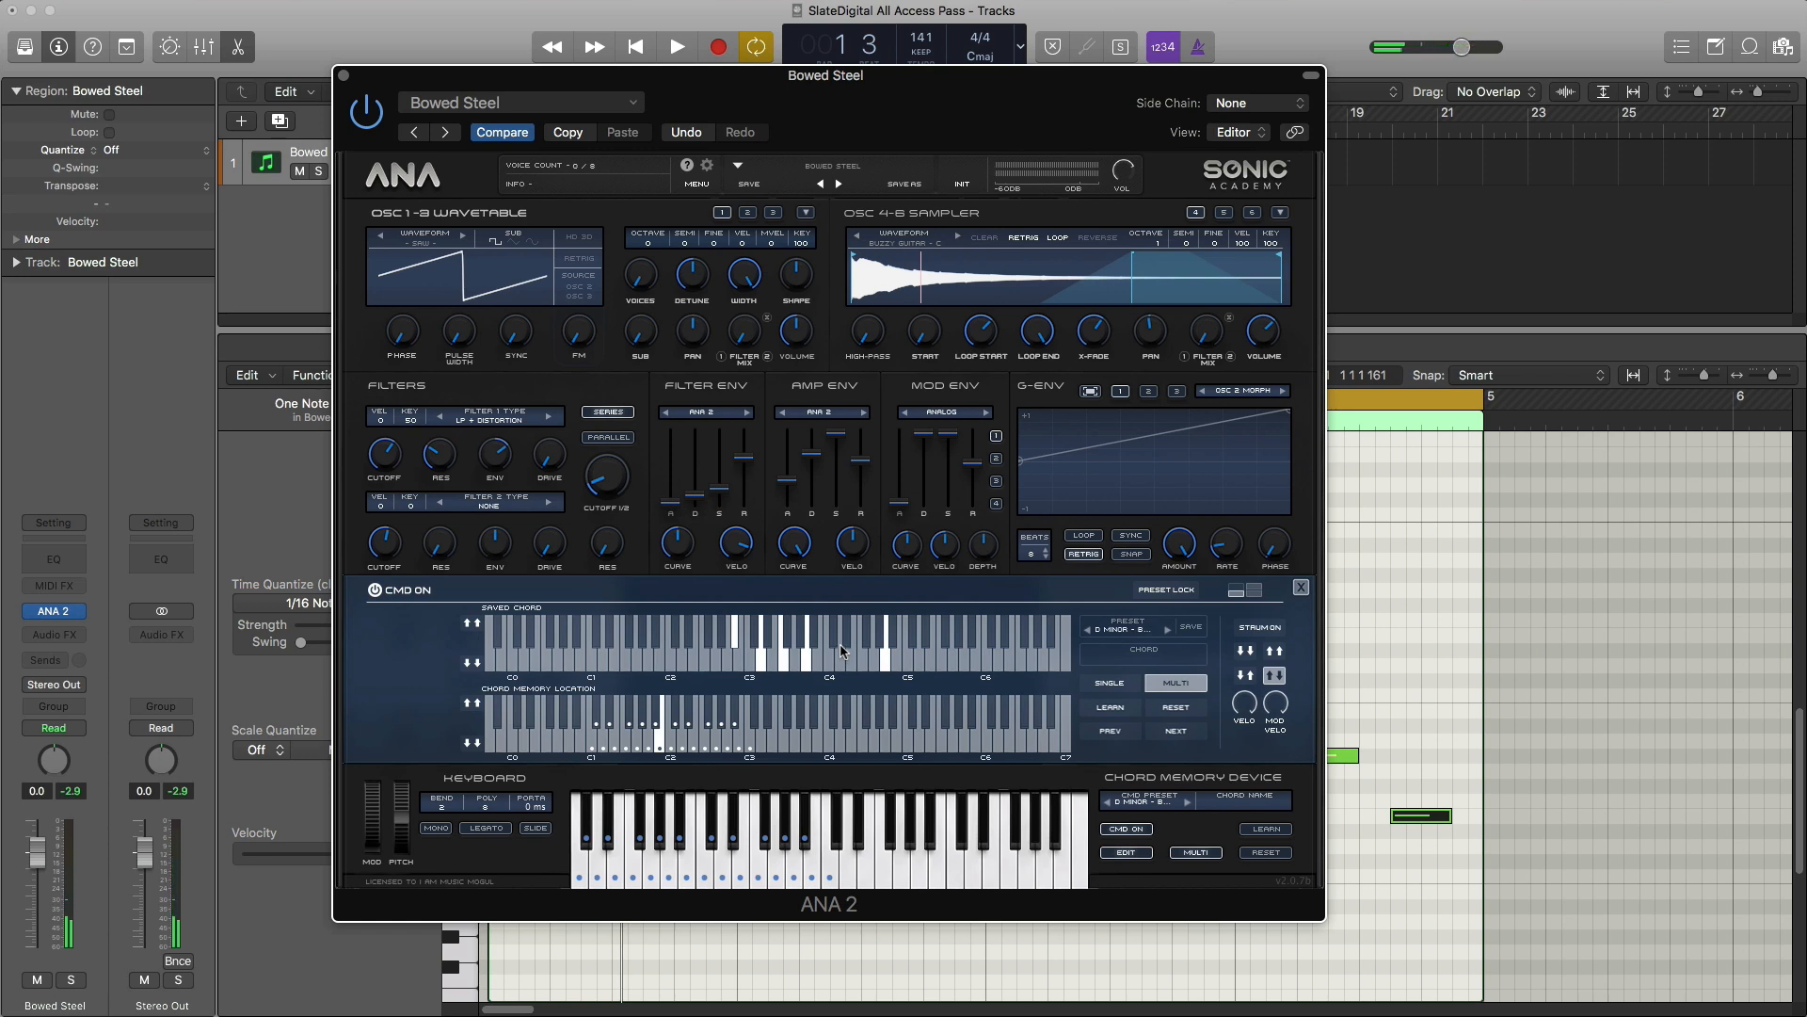
pyautogui.click(344, 75)
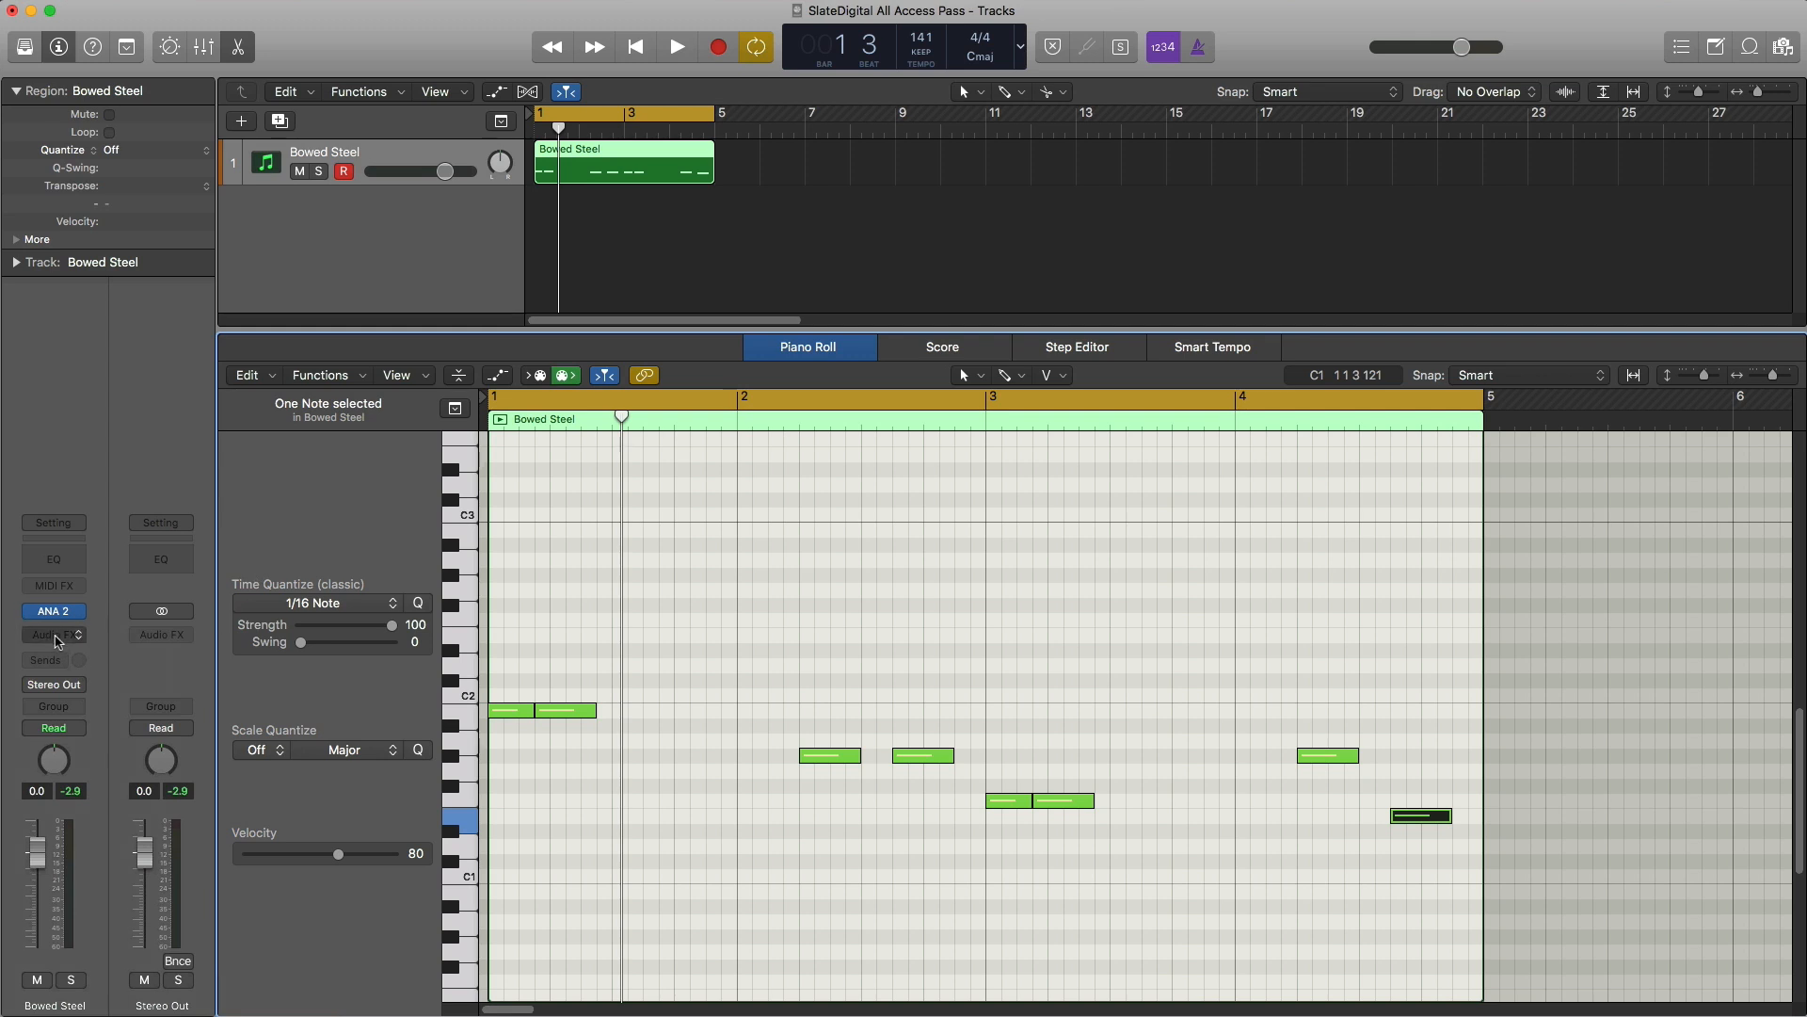
# Step: Insert the Ladder Filter after ANA 2 on the Bowed Steel track and raise its cutoff while the loop plays
pyautogui.click(57, 642)
pyautogui.moveTo(94, 990)
pyautogui.moveTo(219, 990)
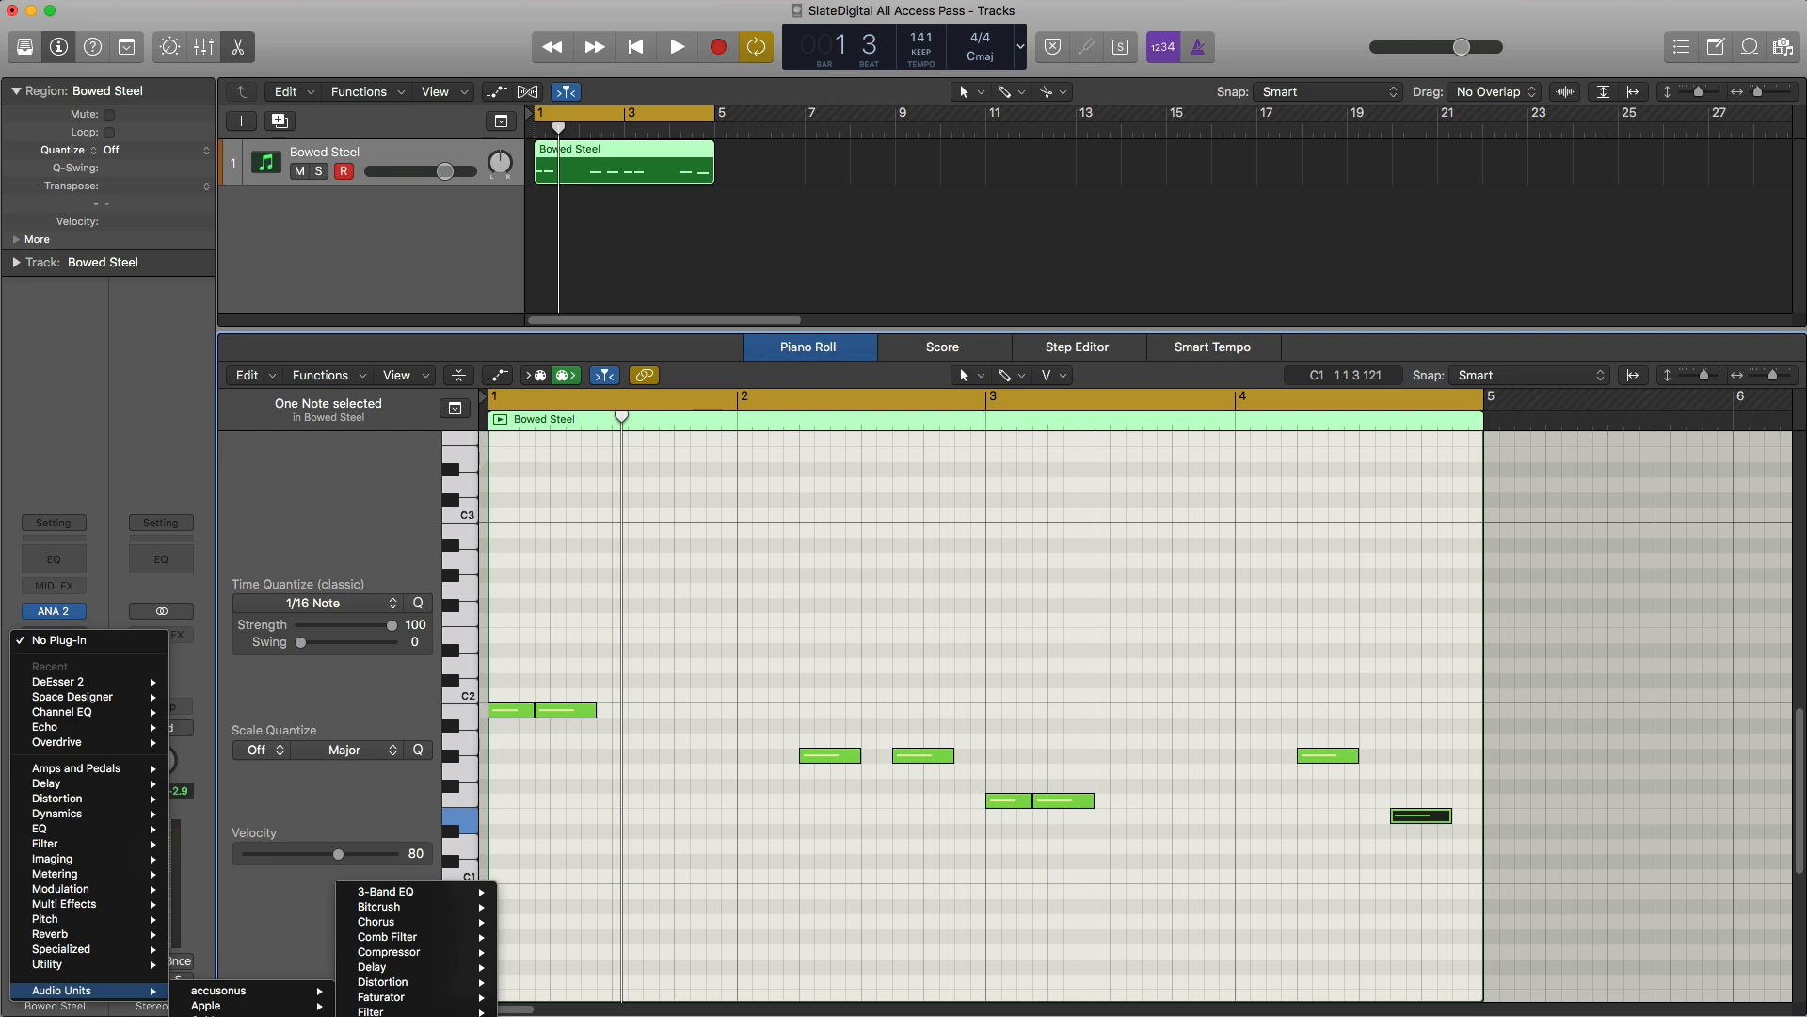
pyautogui.click(405, 1015)
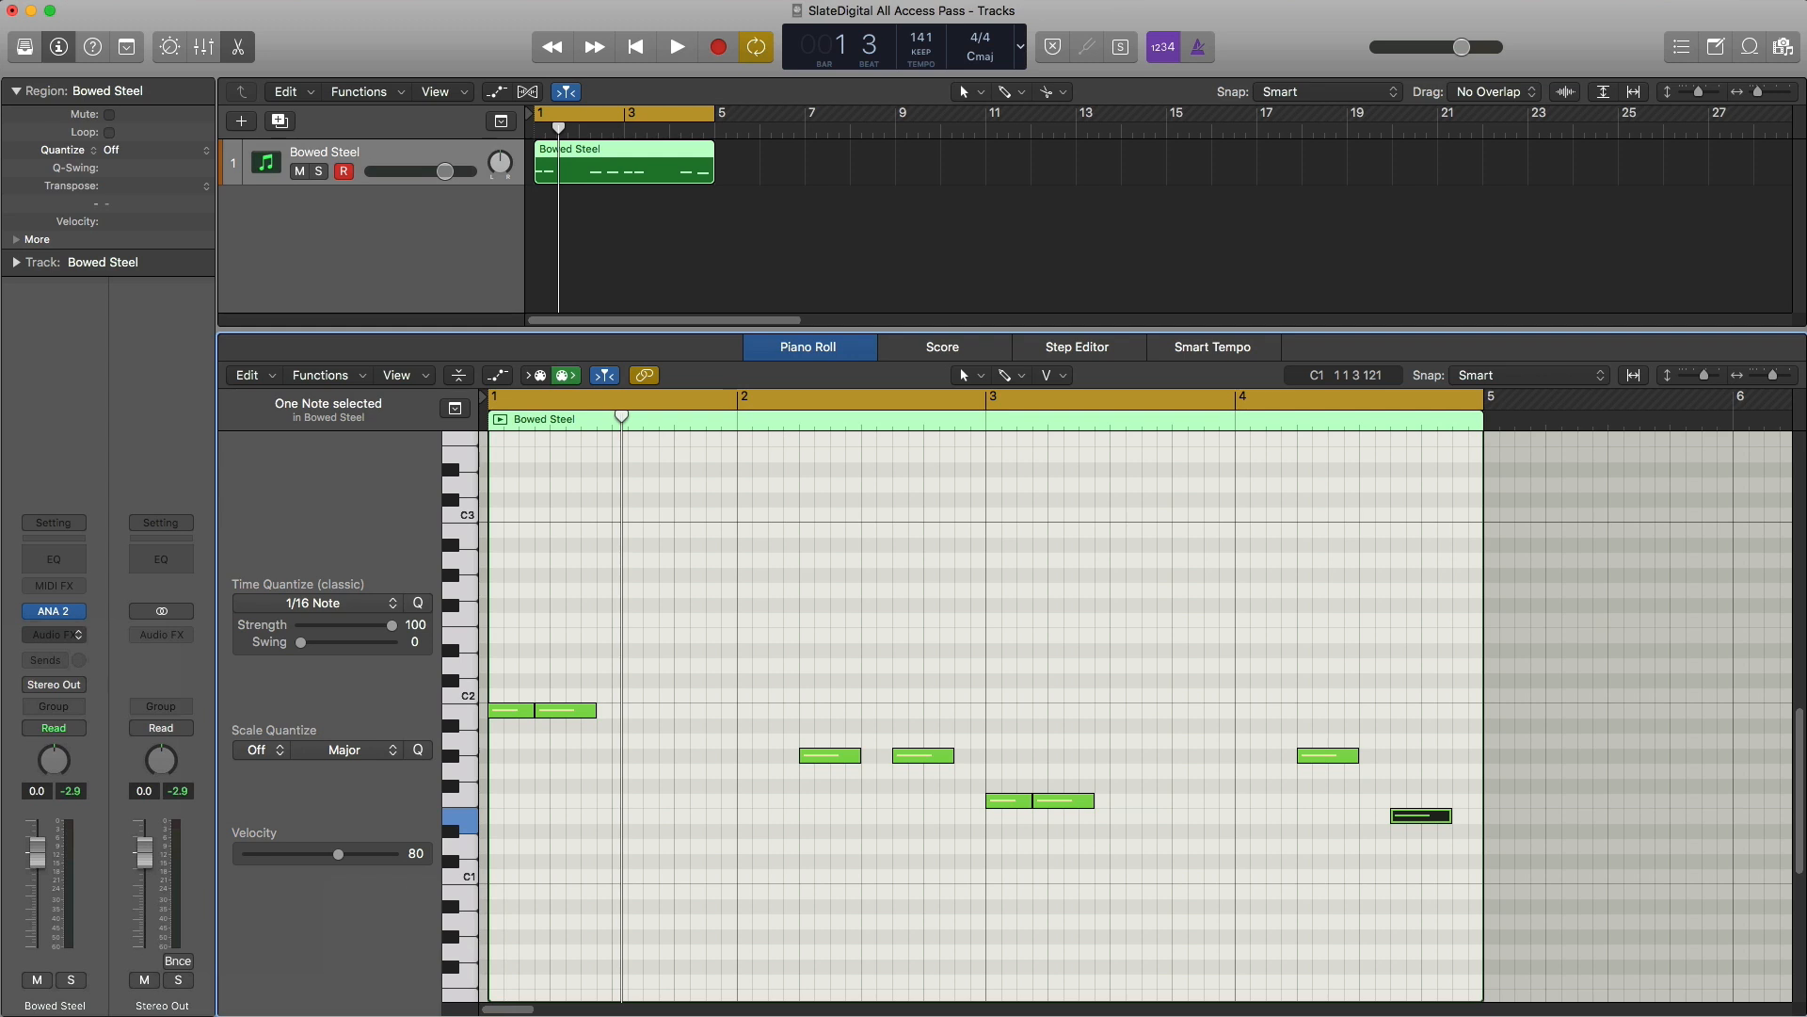
pyautogui.moveTo(200, 42); pyautogui.dragTo(903, 167)
pyautogui.press('space')
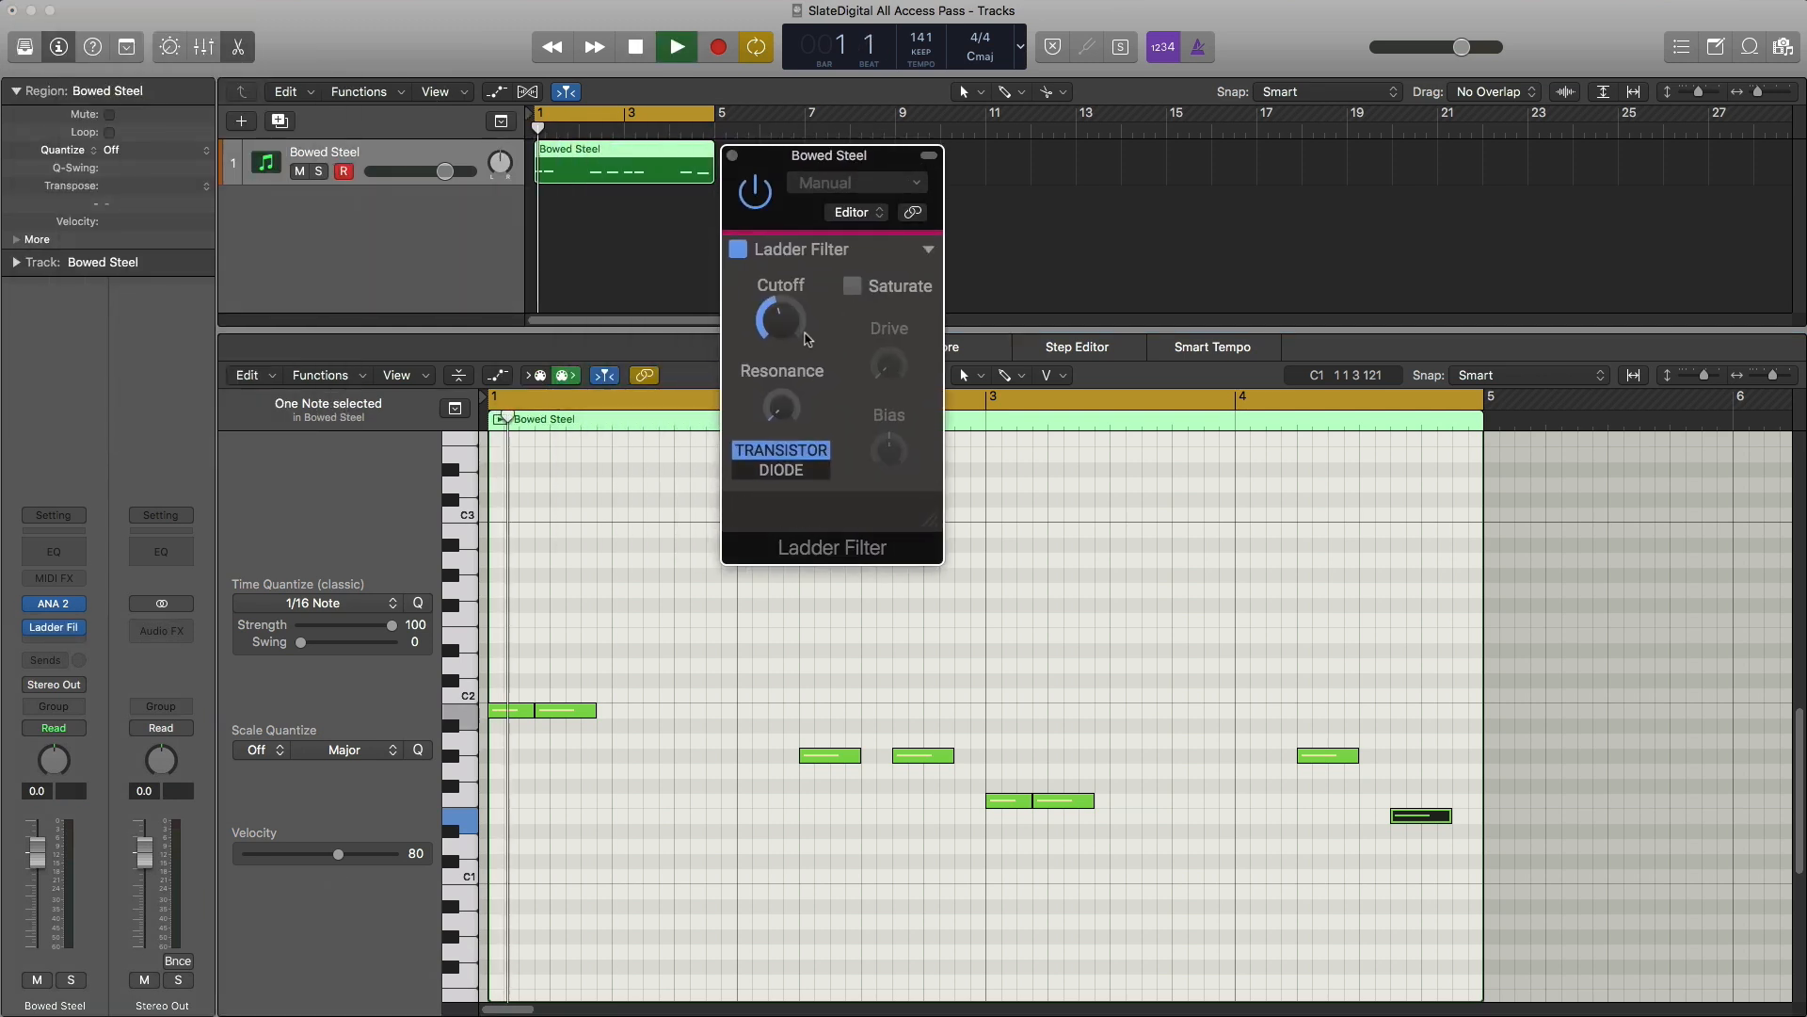
pyautogui.moveTo(783, 335)
pyautogui.mouseDown()
pyautogui.moveTo(783, 263)
pyautogui.moveTo(785, 364)
pyautogui.mouseUp()
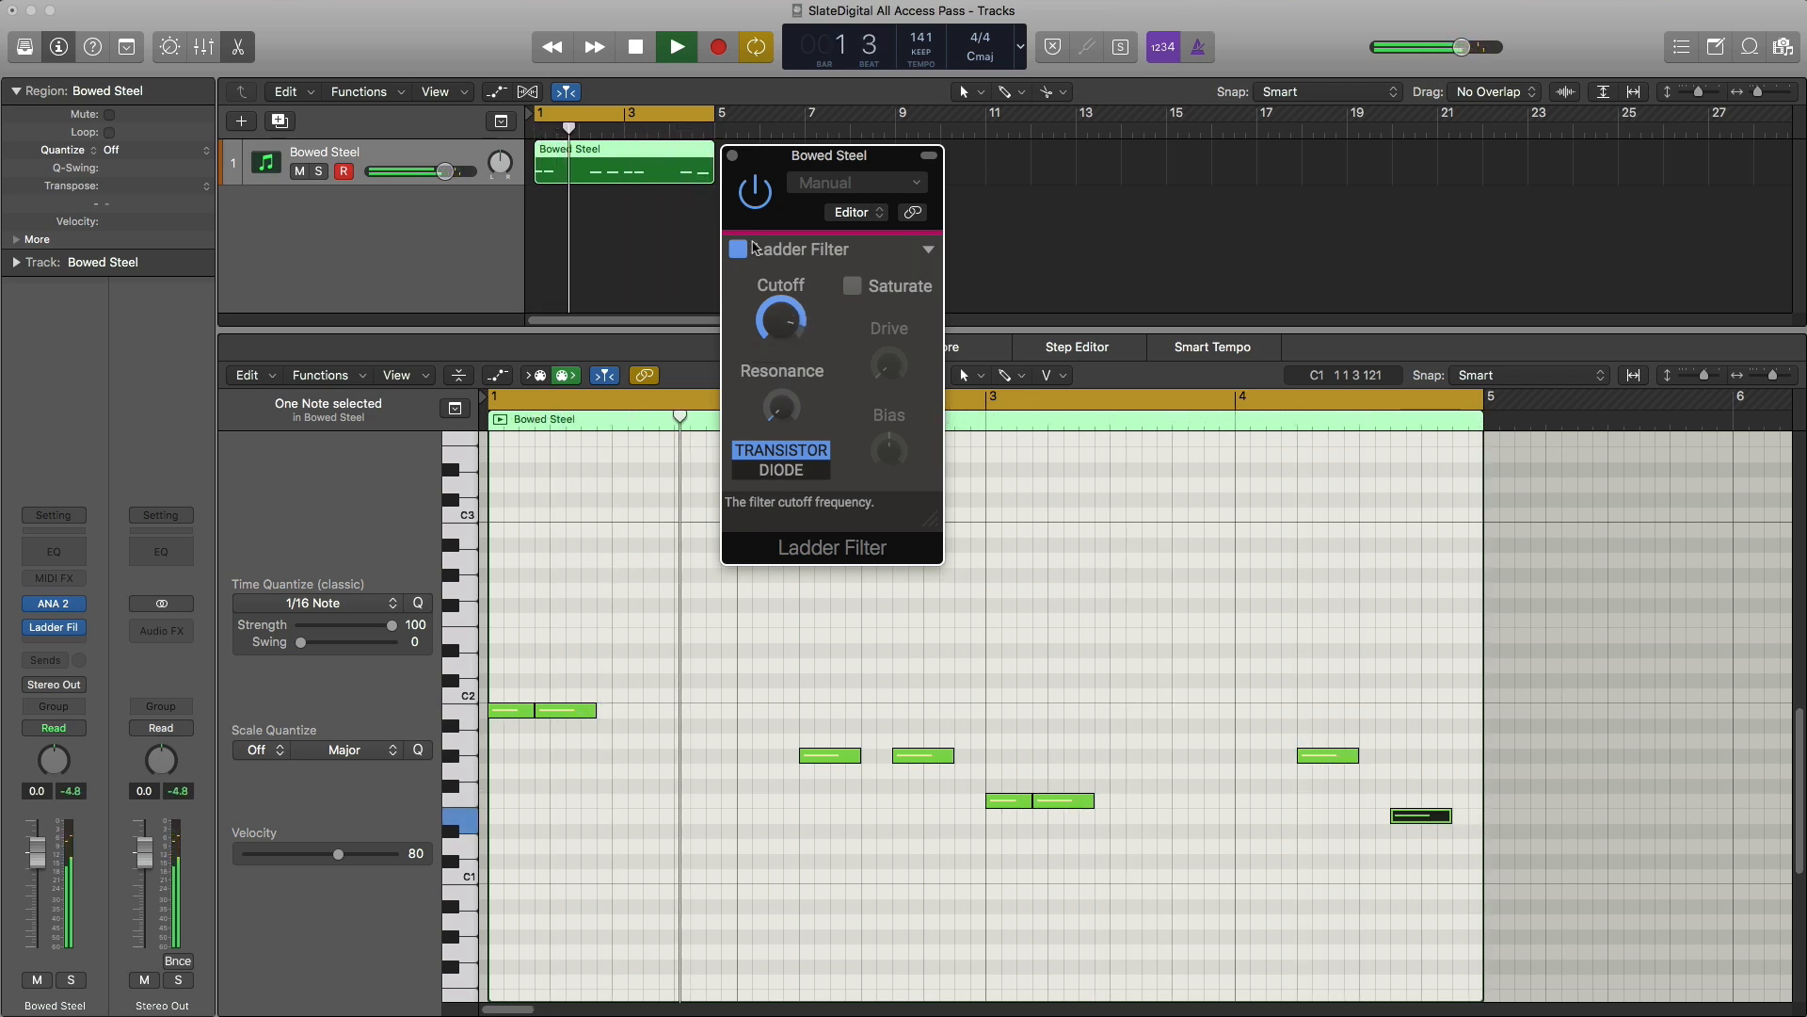
pyautogui.click(732, 158)
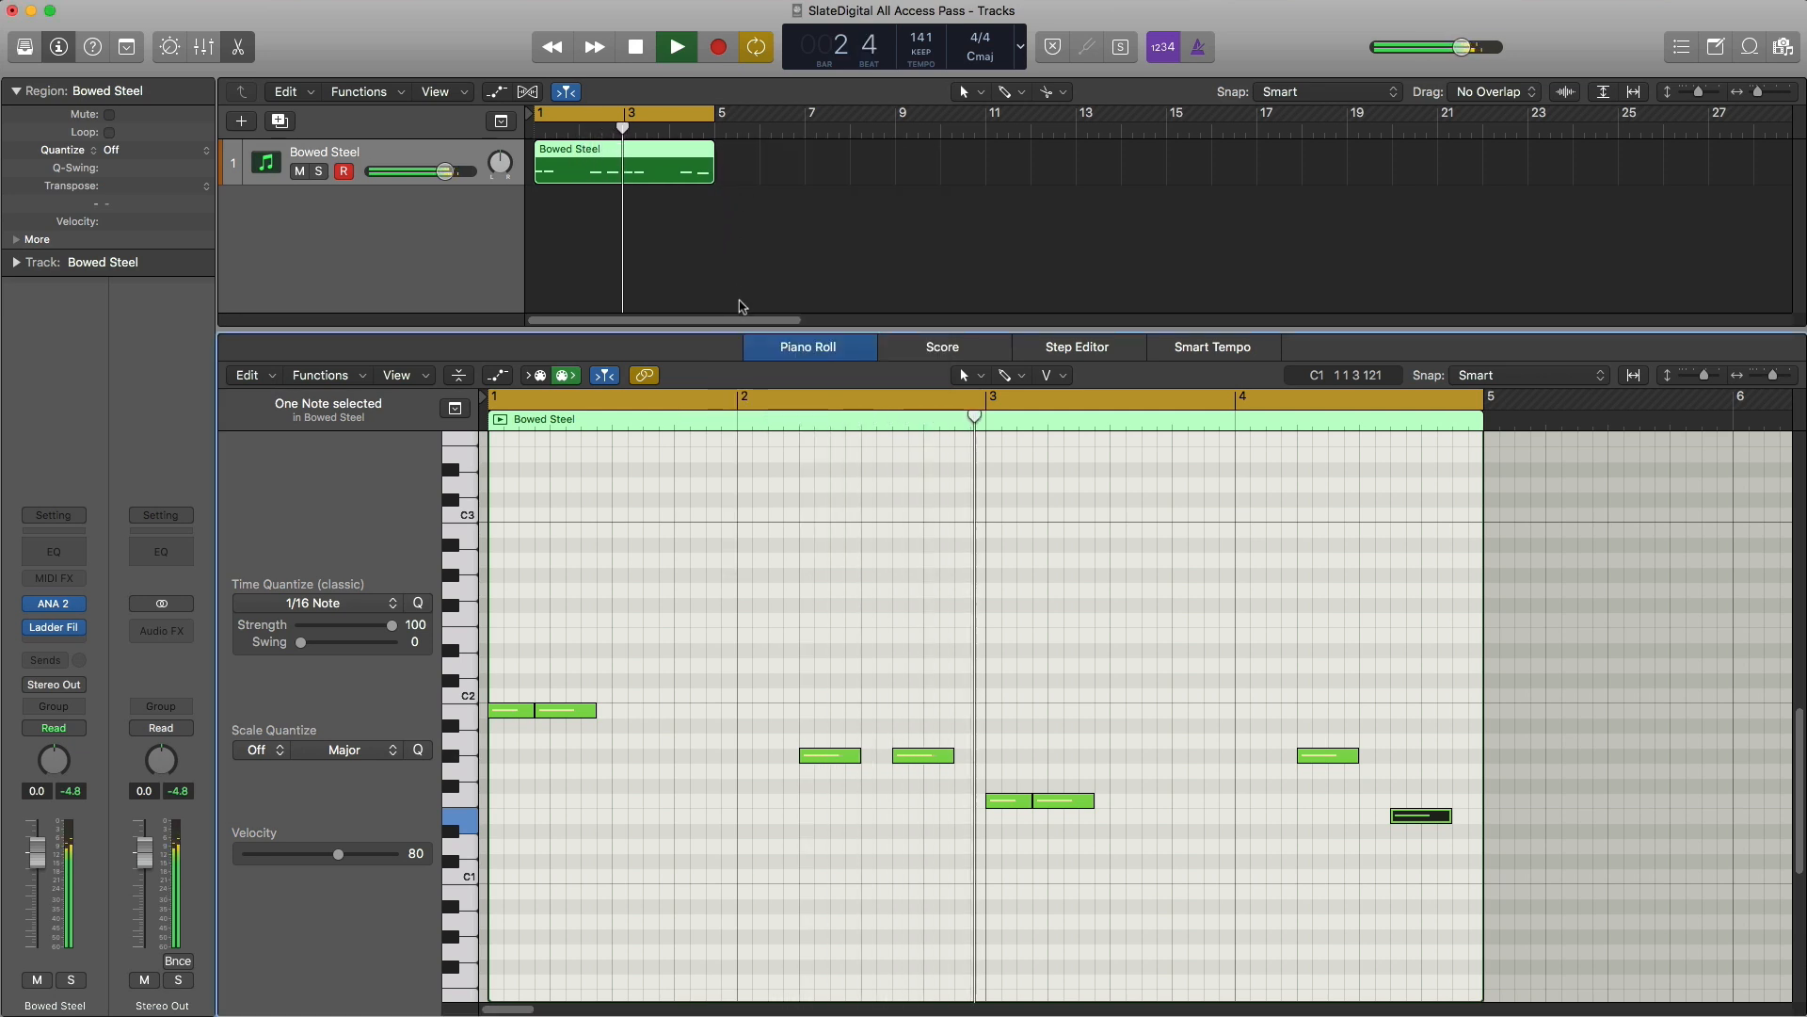
pyautogui.press('space')
# Step: Insert the Chorus plugin after the Ladder Filter and lower its mix to about 70% while auditioning the loop
pyautogui.click(76, 646)
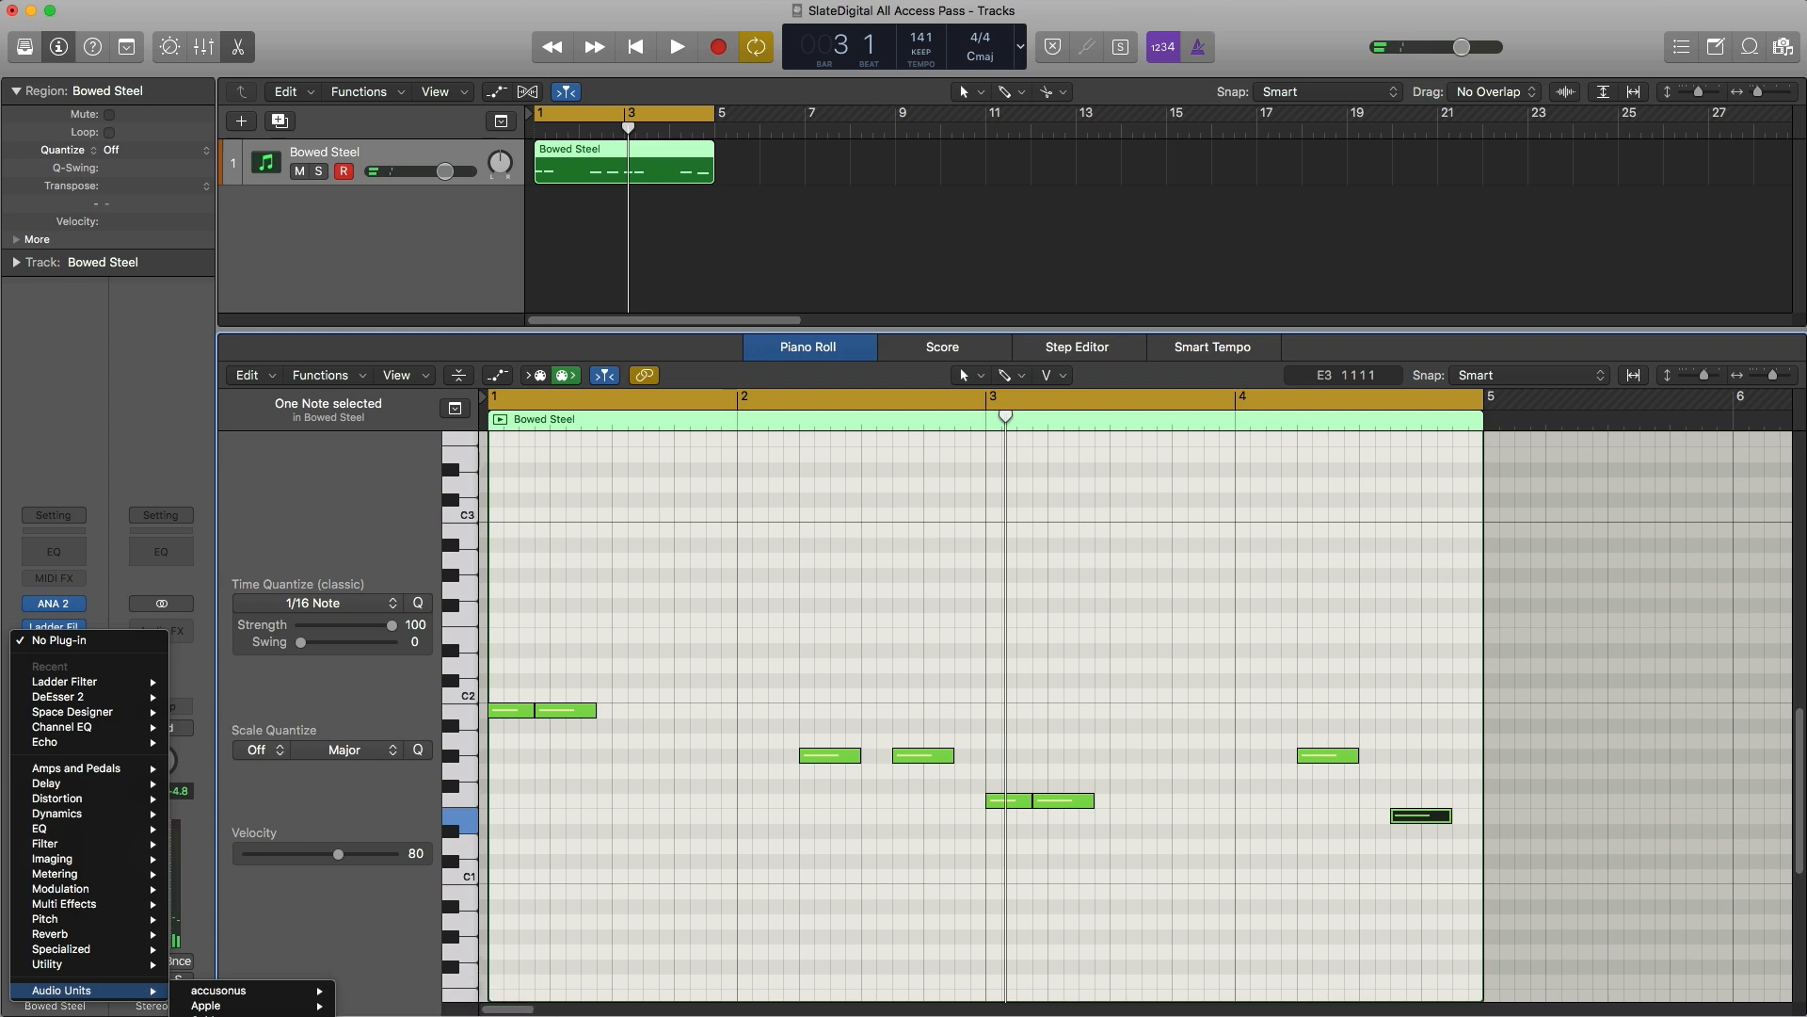
pyautogui.moveTo(253, 1015)
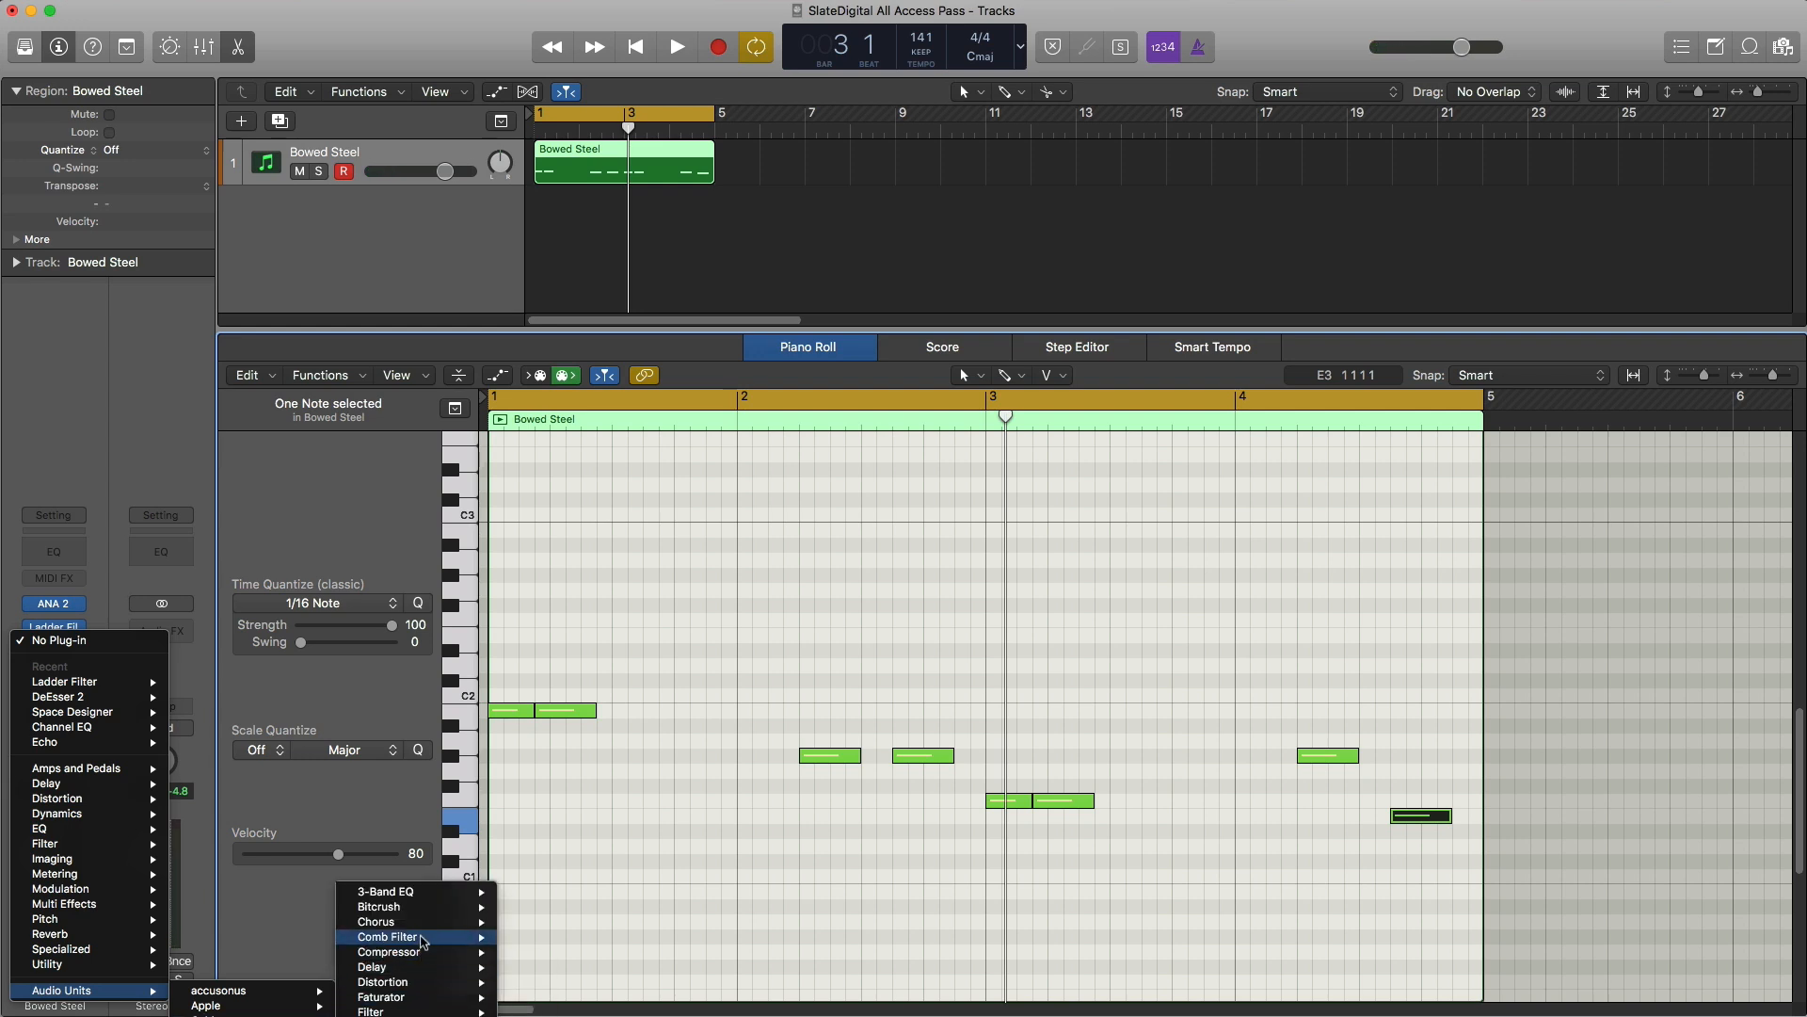
pyautogui.click(538, 923)
pyautogui.press('space')
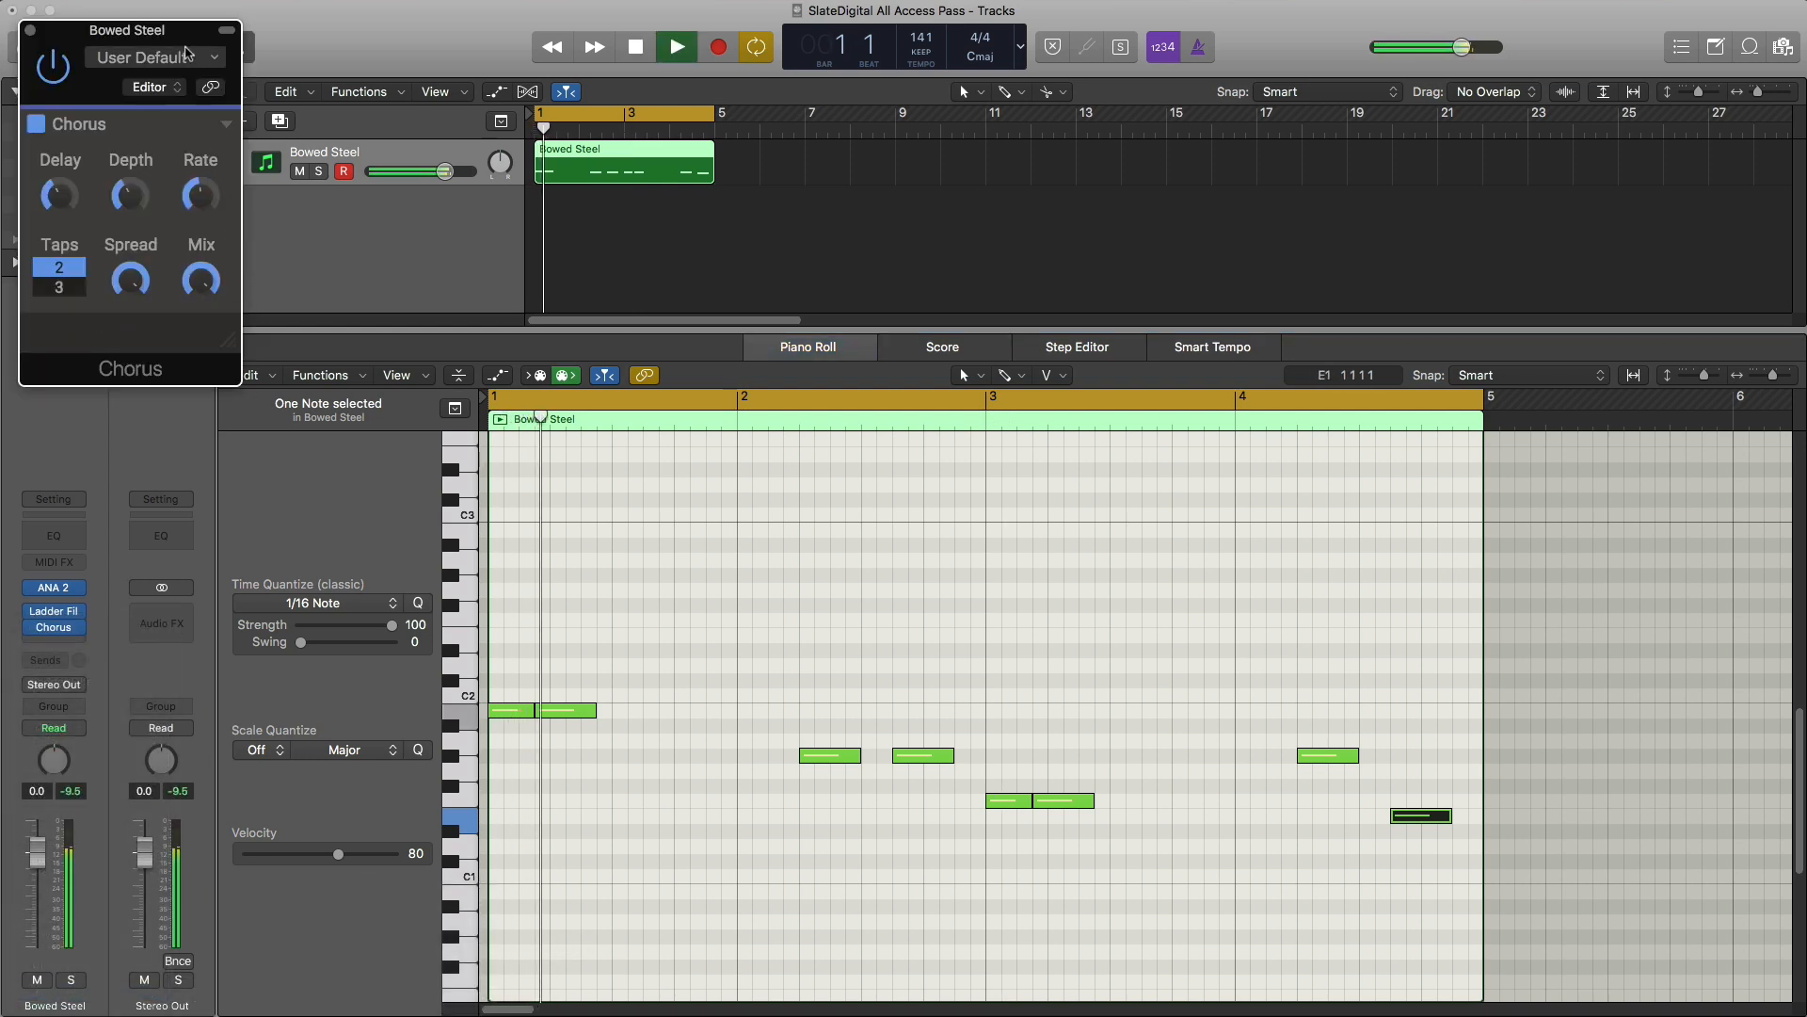
pyautogui.moveTo(178, 19); pyautogui.dragTo(855, 225)
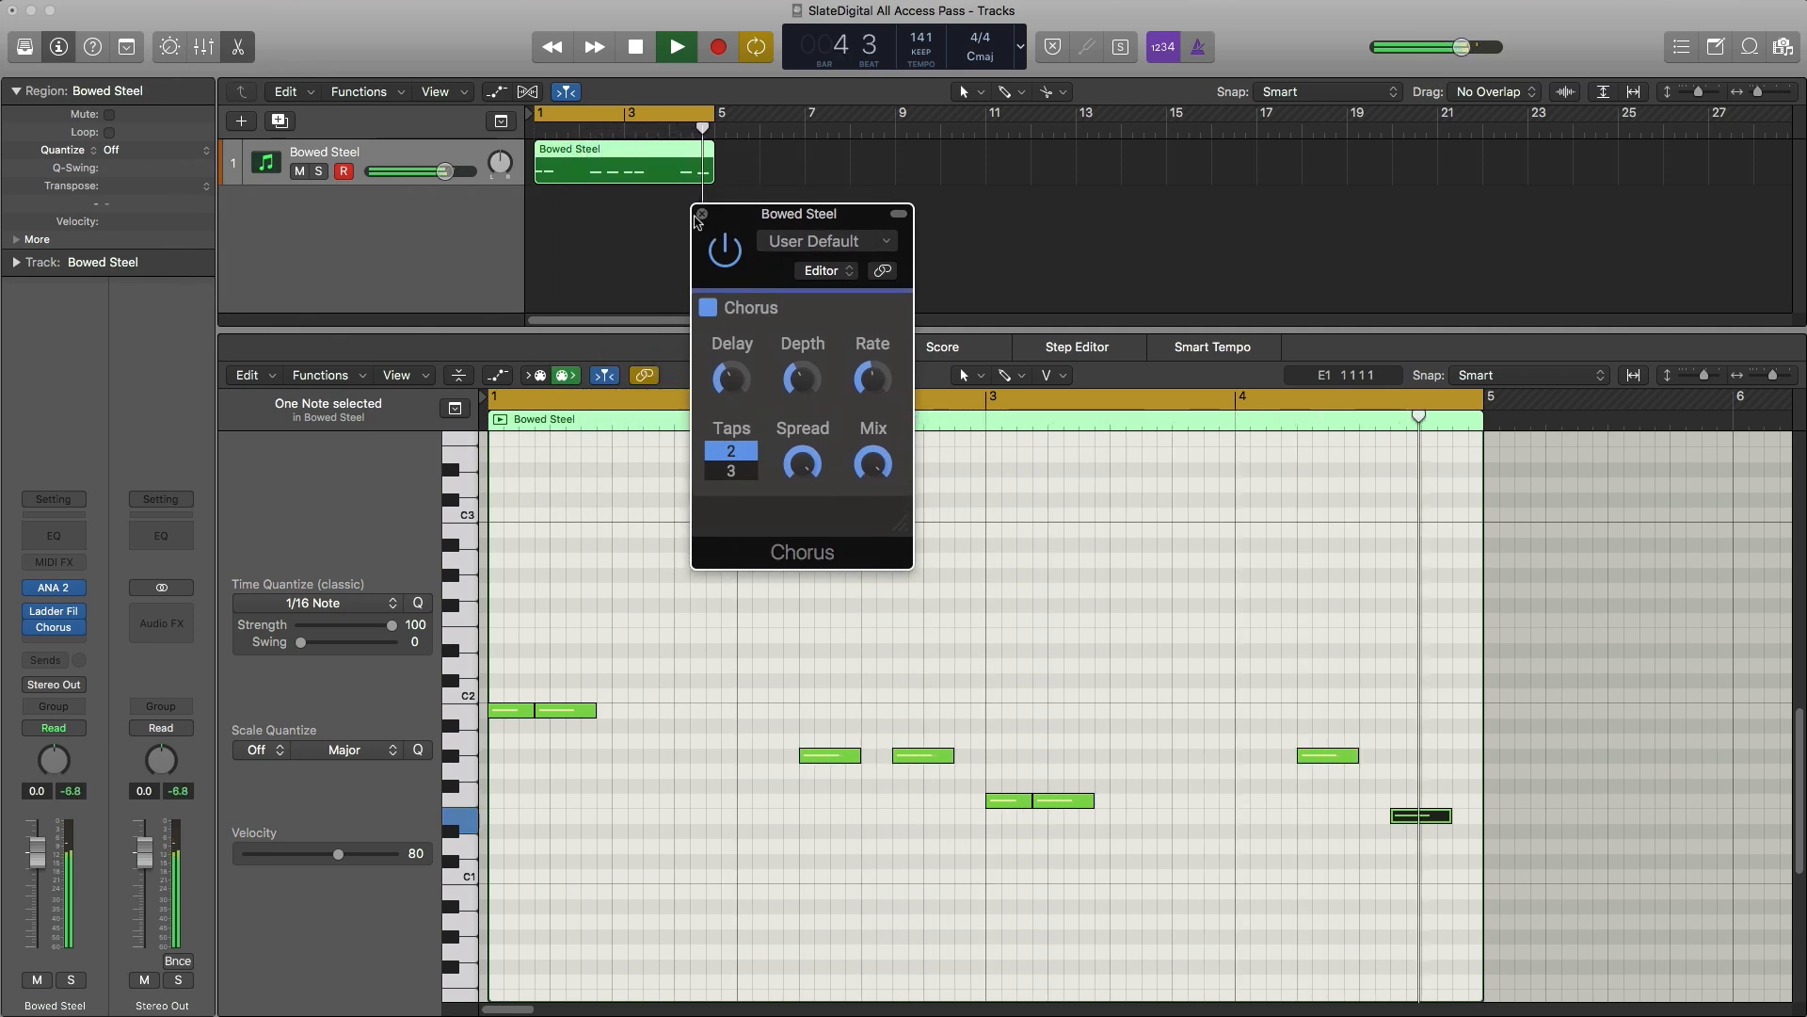
pyautogui.press('space')
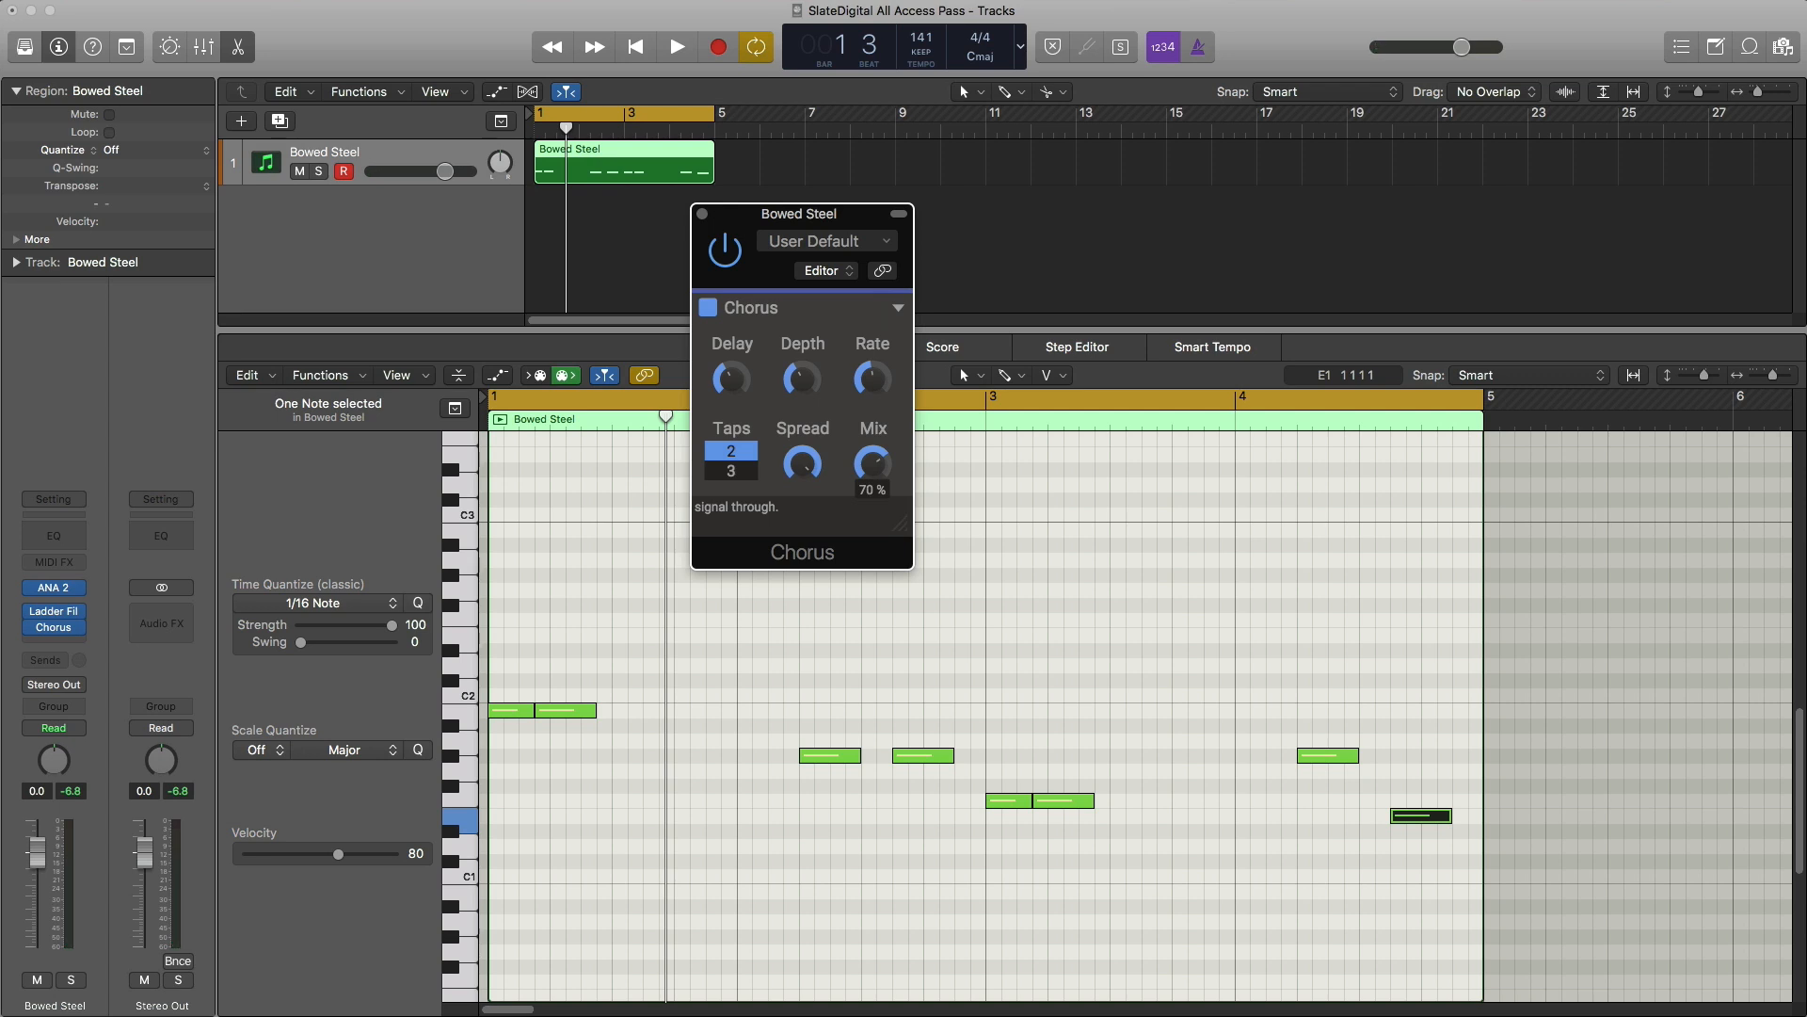
pyautogui.press('space')
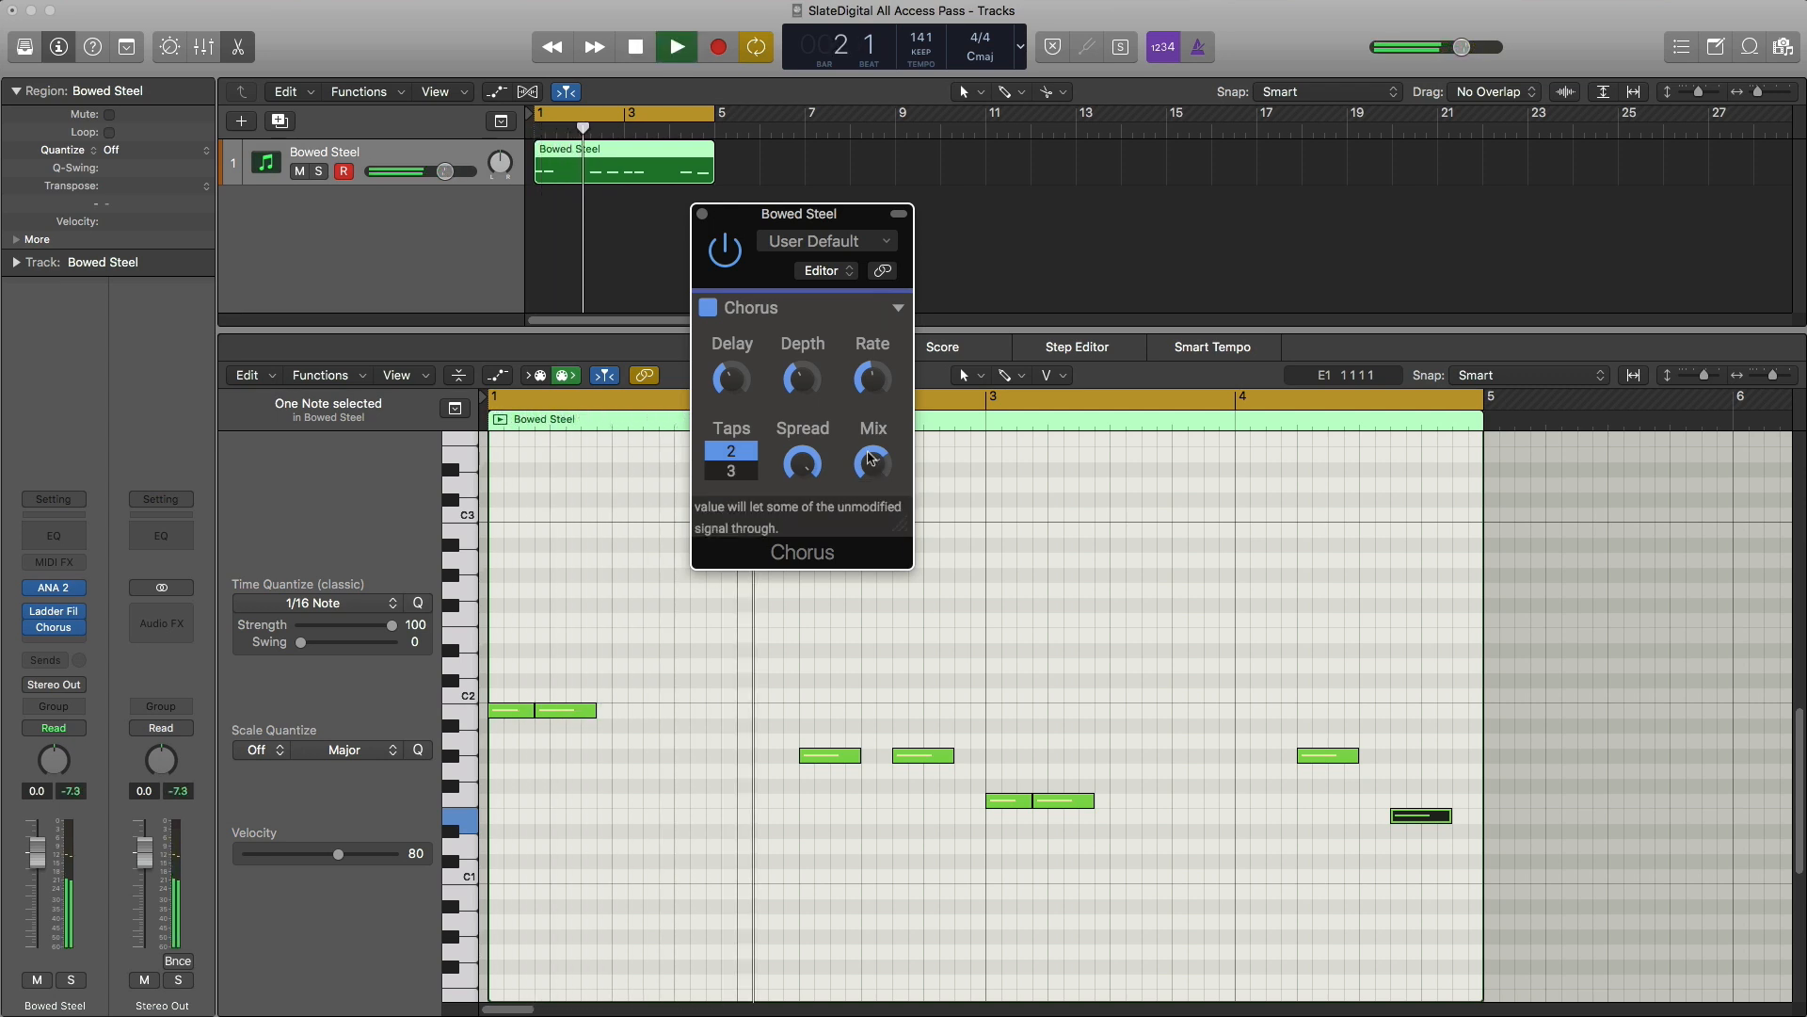
pyautogui.click(702, 214)
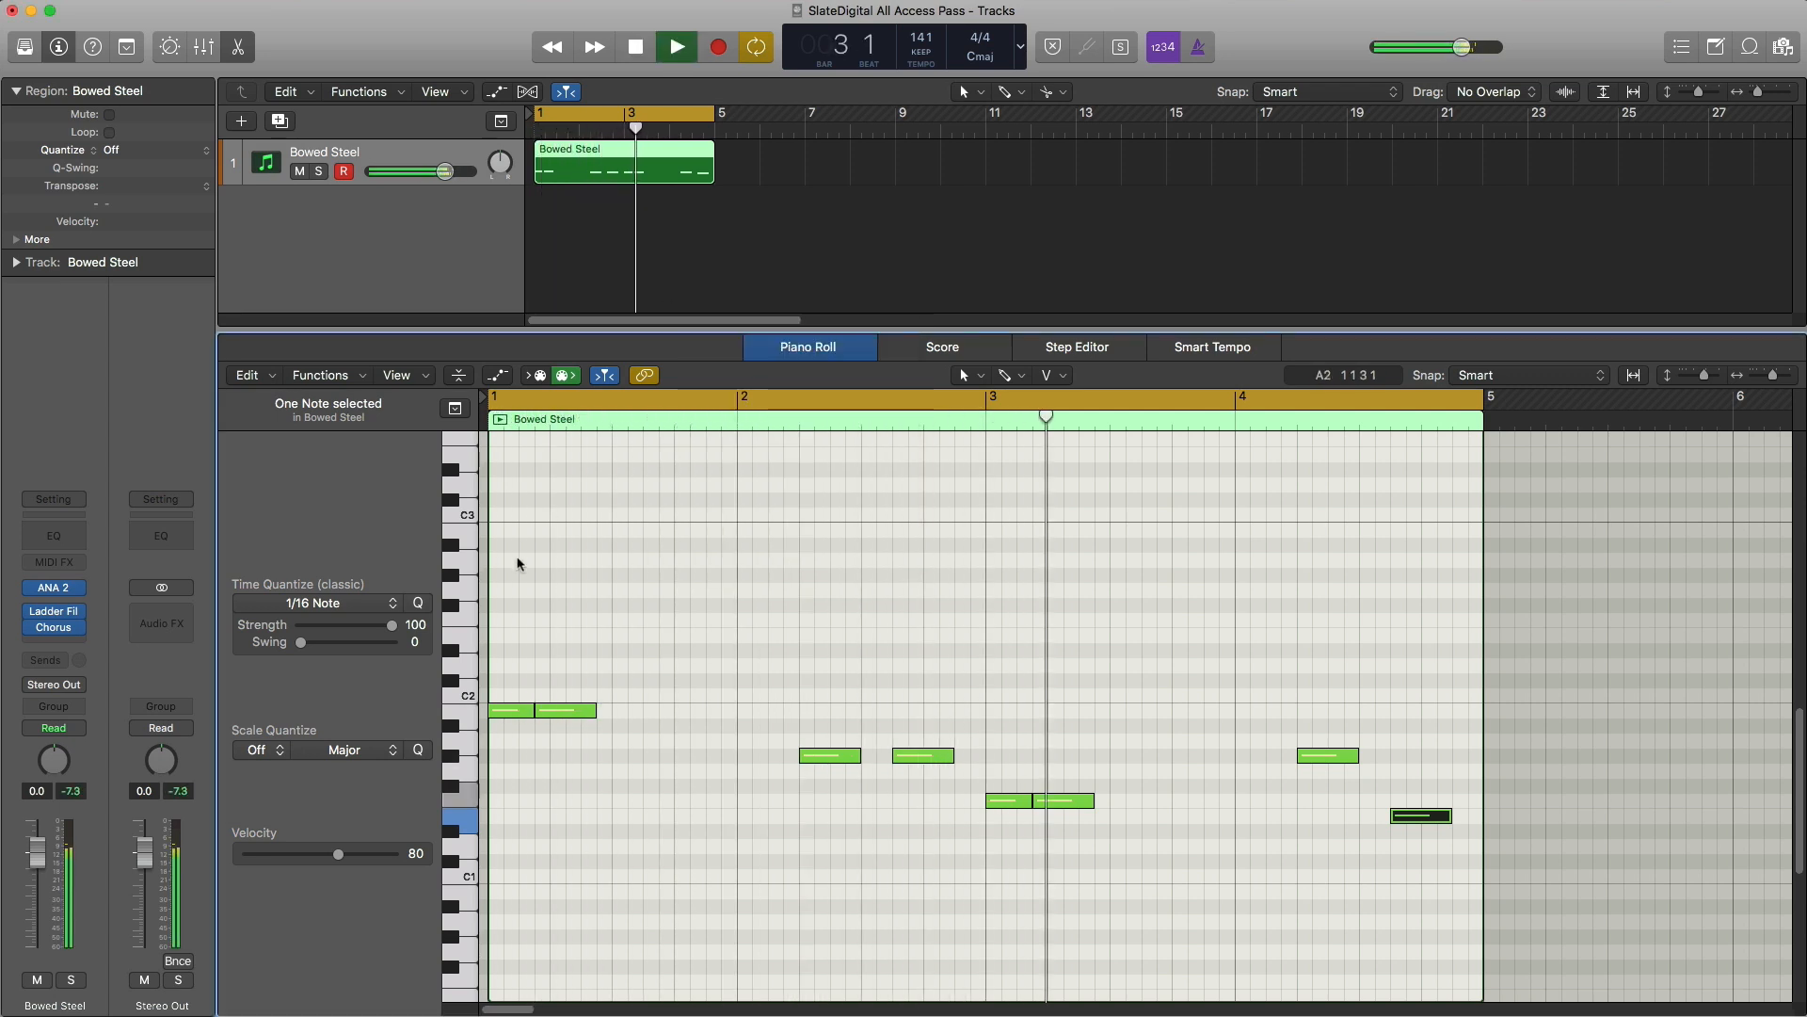
pyautogui.press('space')
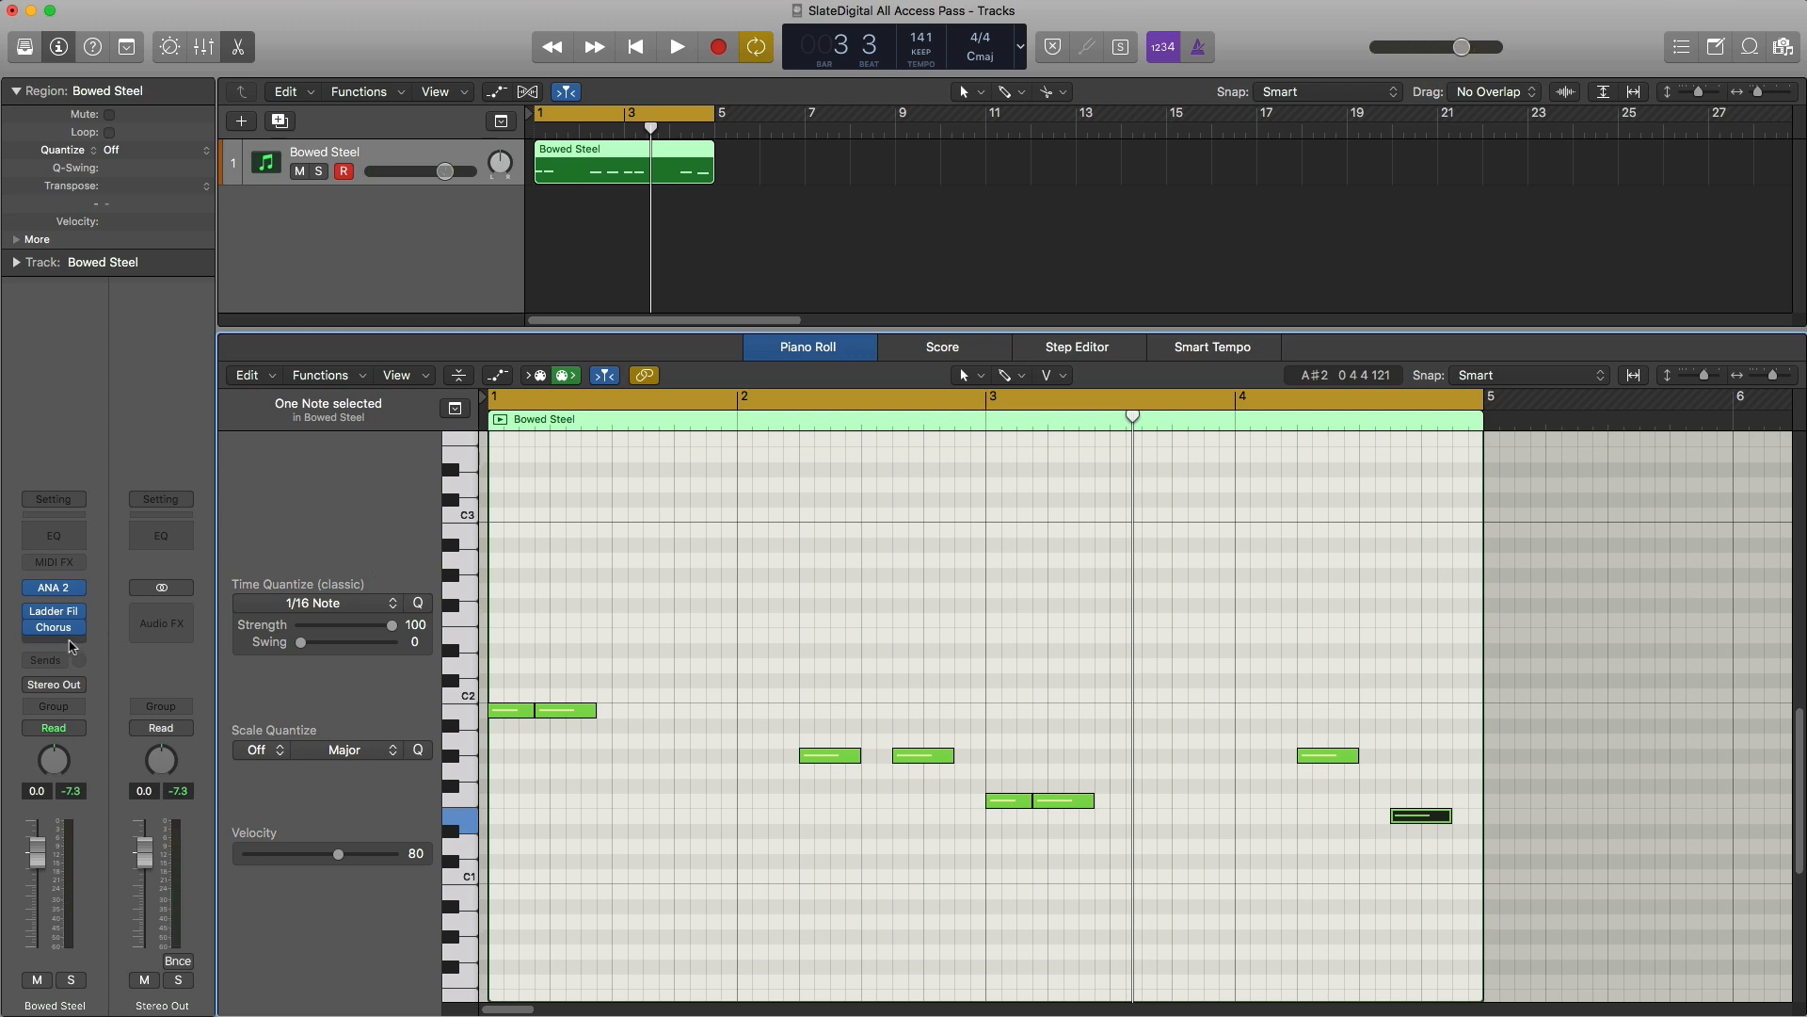
# Step: Insert the Haas plugin after the Chorus on the Bowed Steel track and move its window clear of the channel strip
pyautogui.click(73, 644)
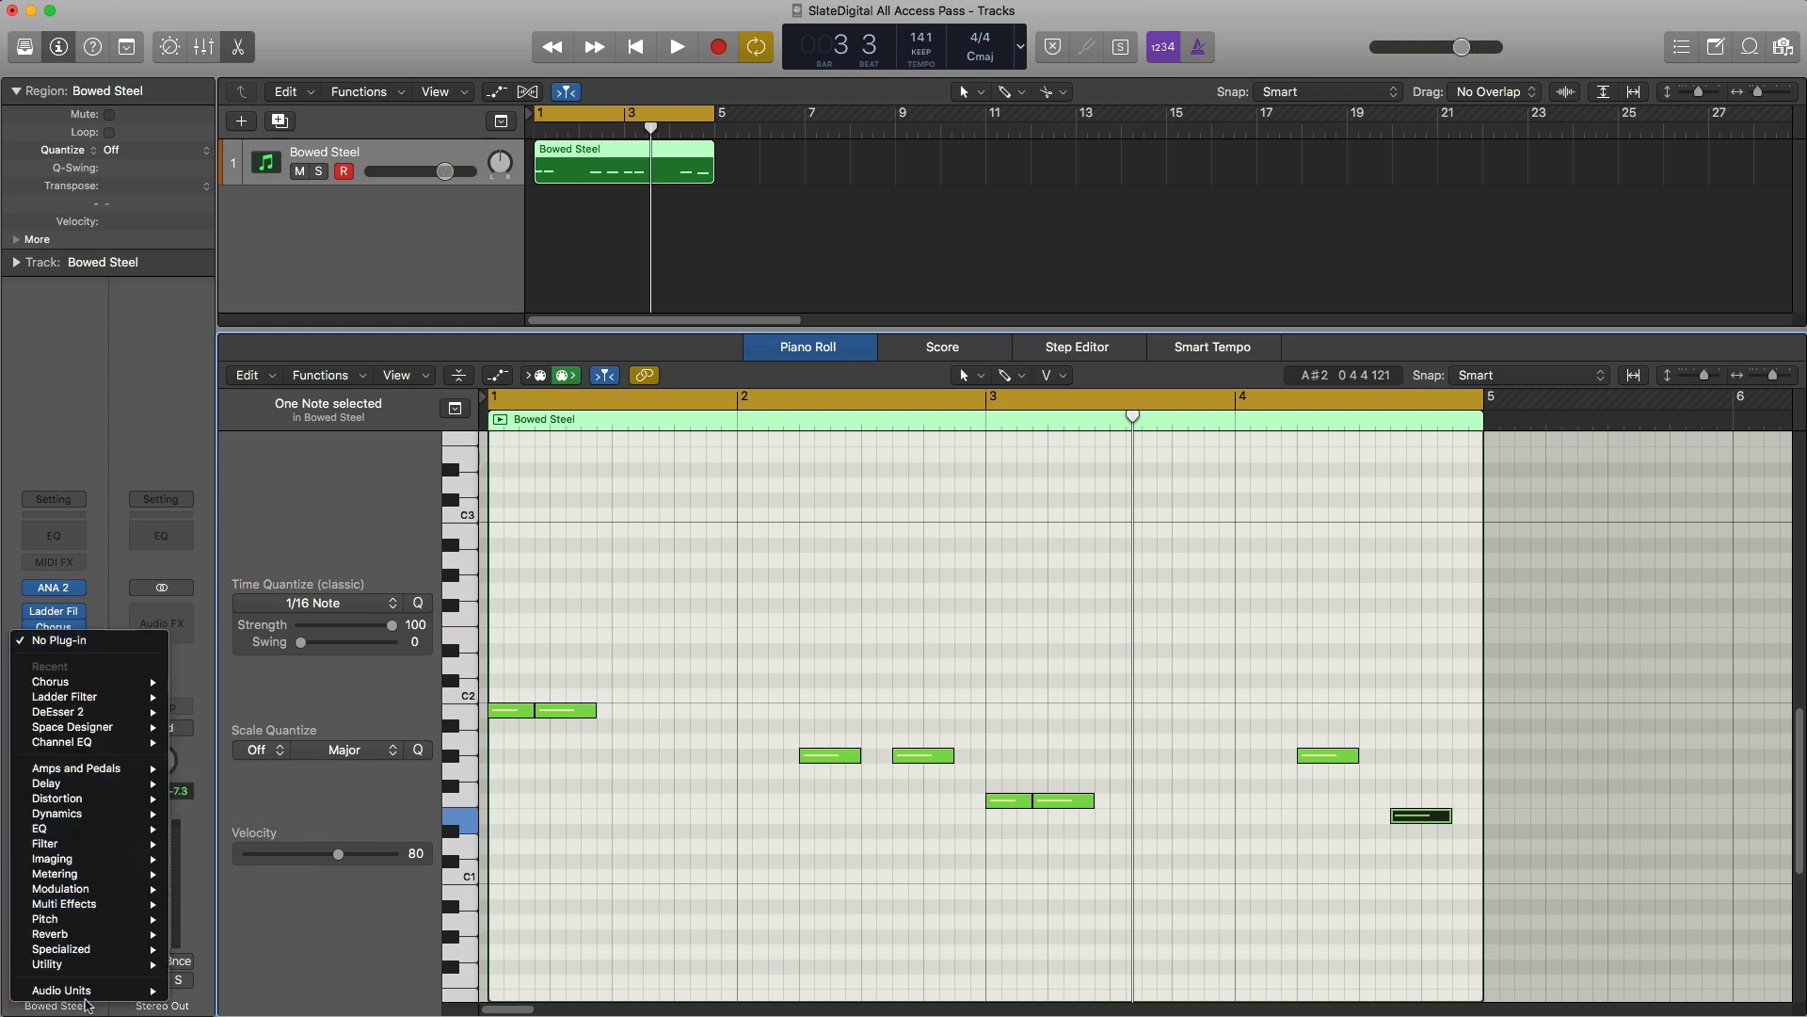
pyautogui.moveTo(247, 1015)
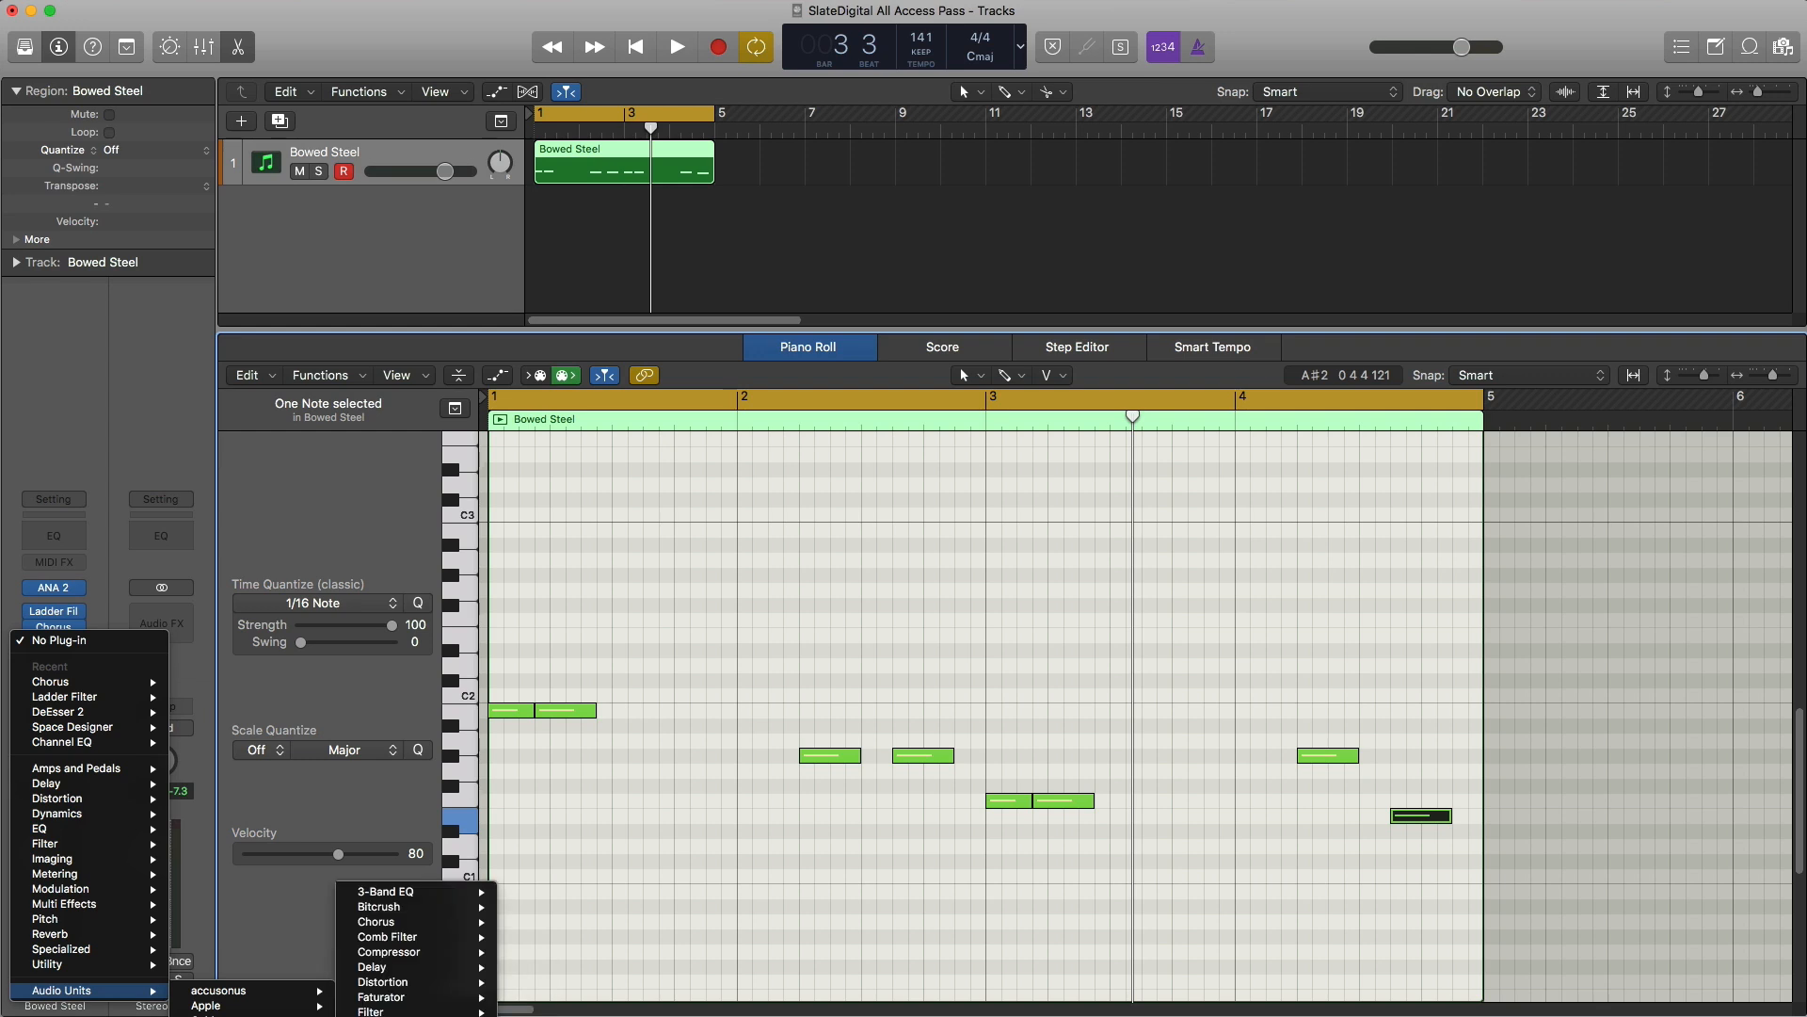
pyautogui.click(376, 1015)
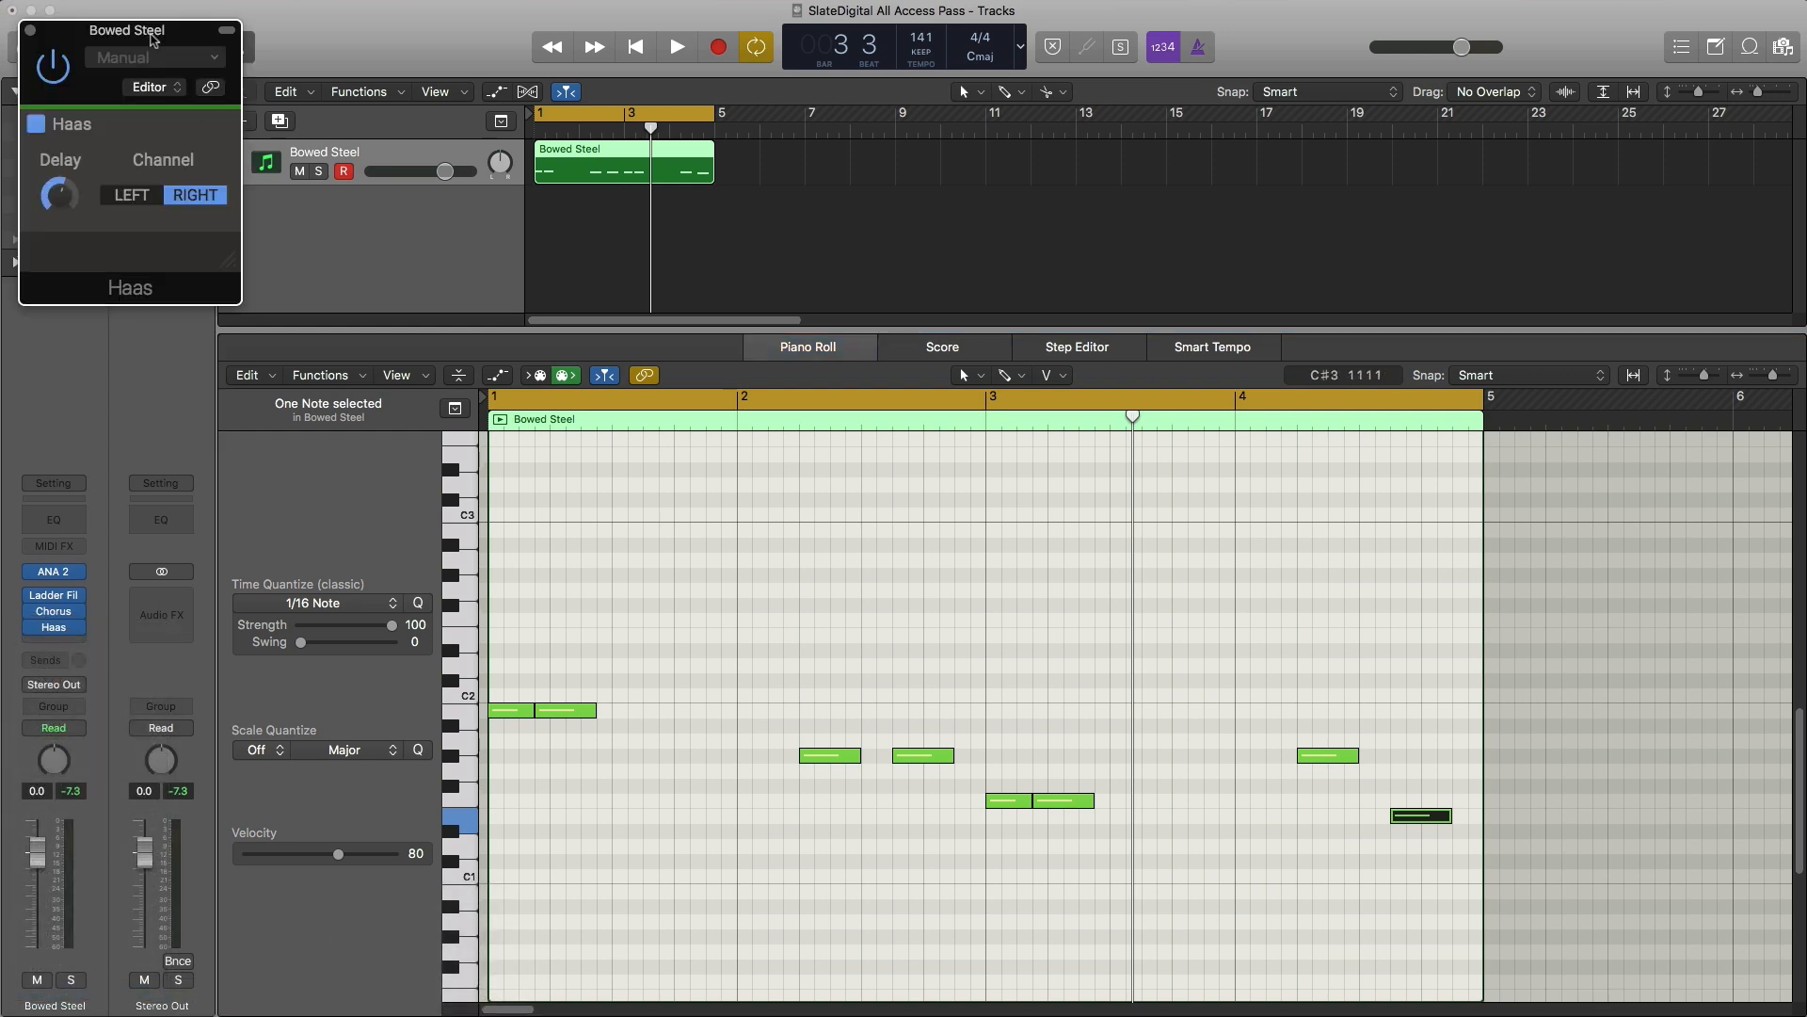
pyautogui.moveTo(153, 39); pyautogui.dragTo(846, 257)
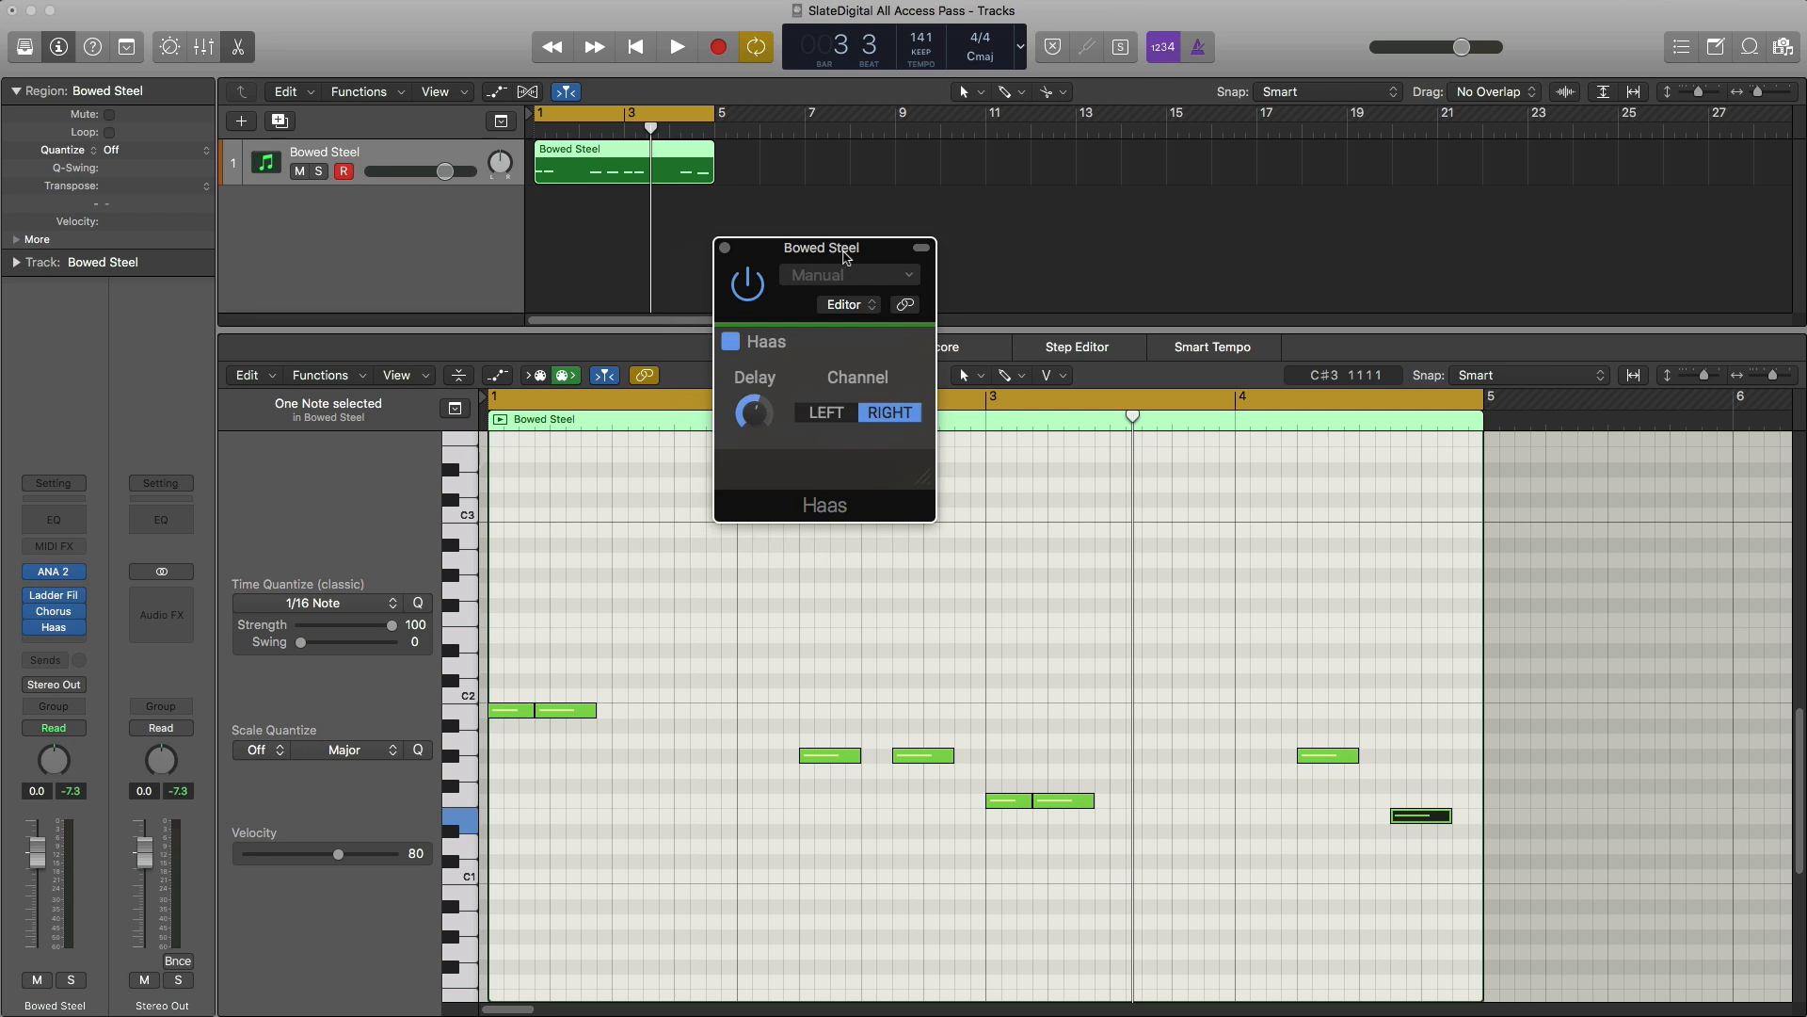
# Step: Compare the loop with the Haas effect bypassed and active, close the plugin, and listen to the loop again
pyautogui.press('space')
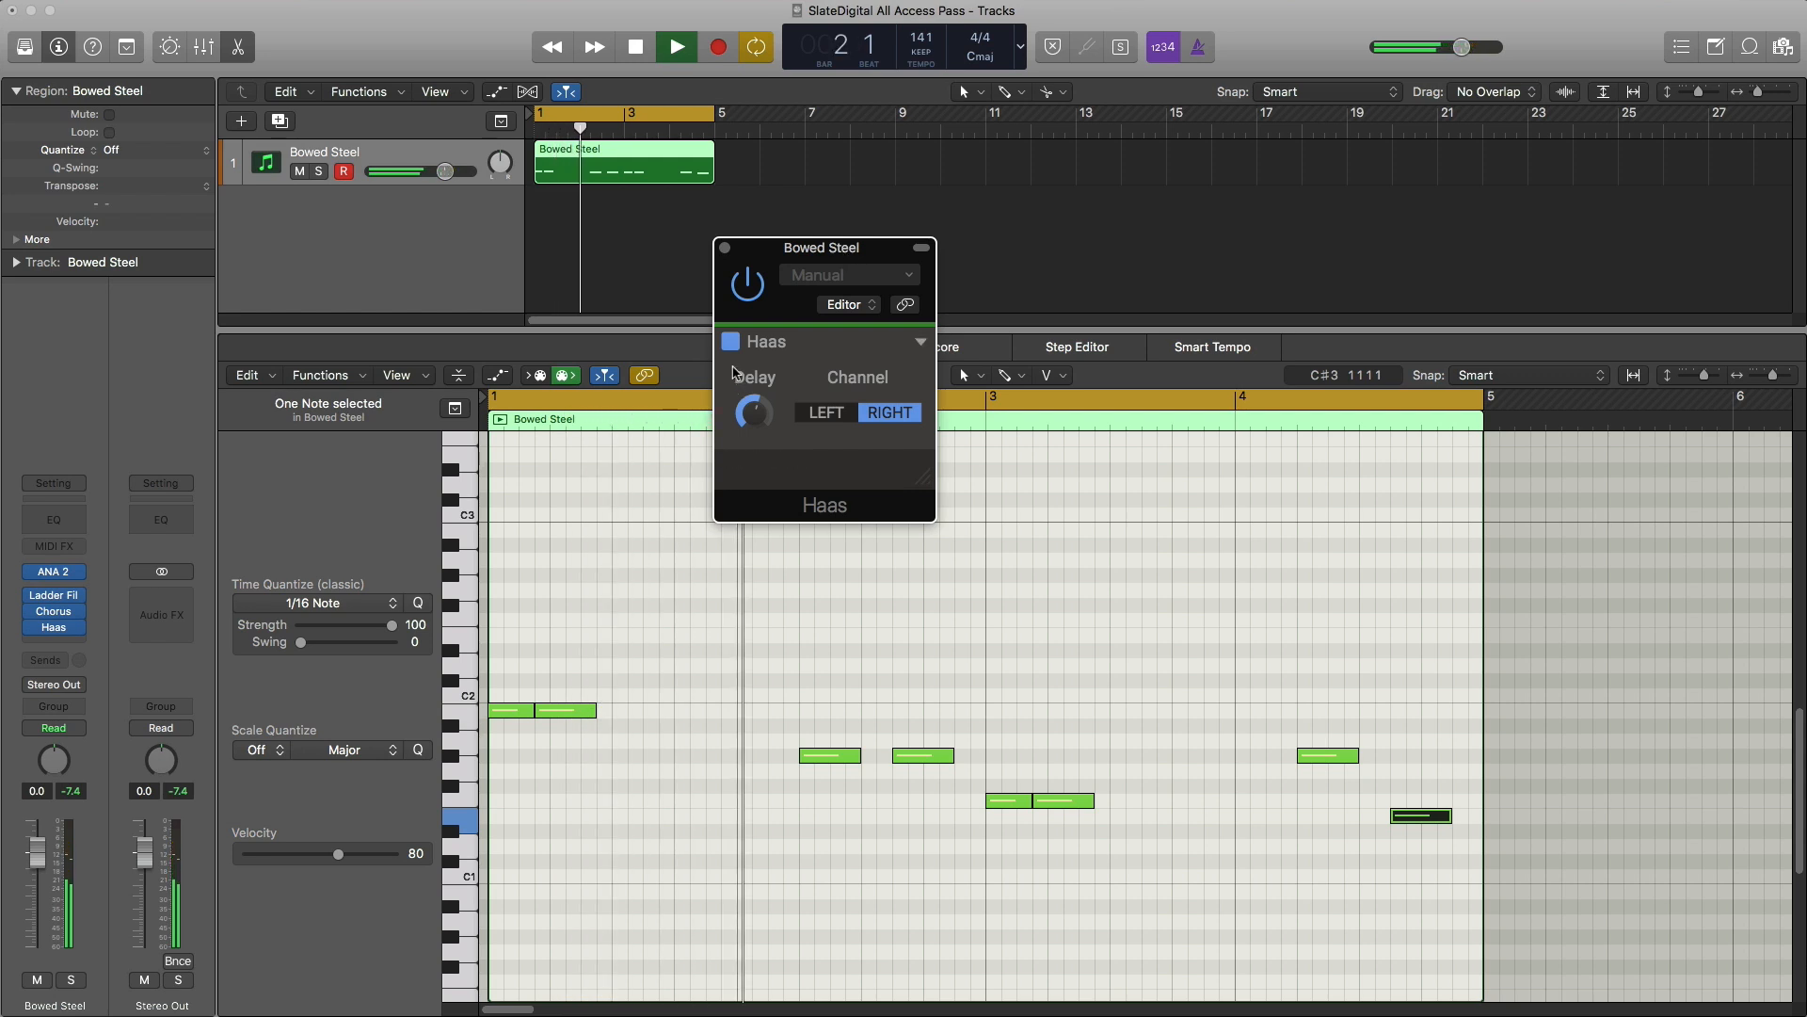
pyautogui.click(744, 290)
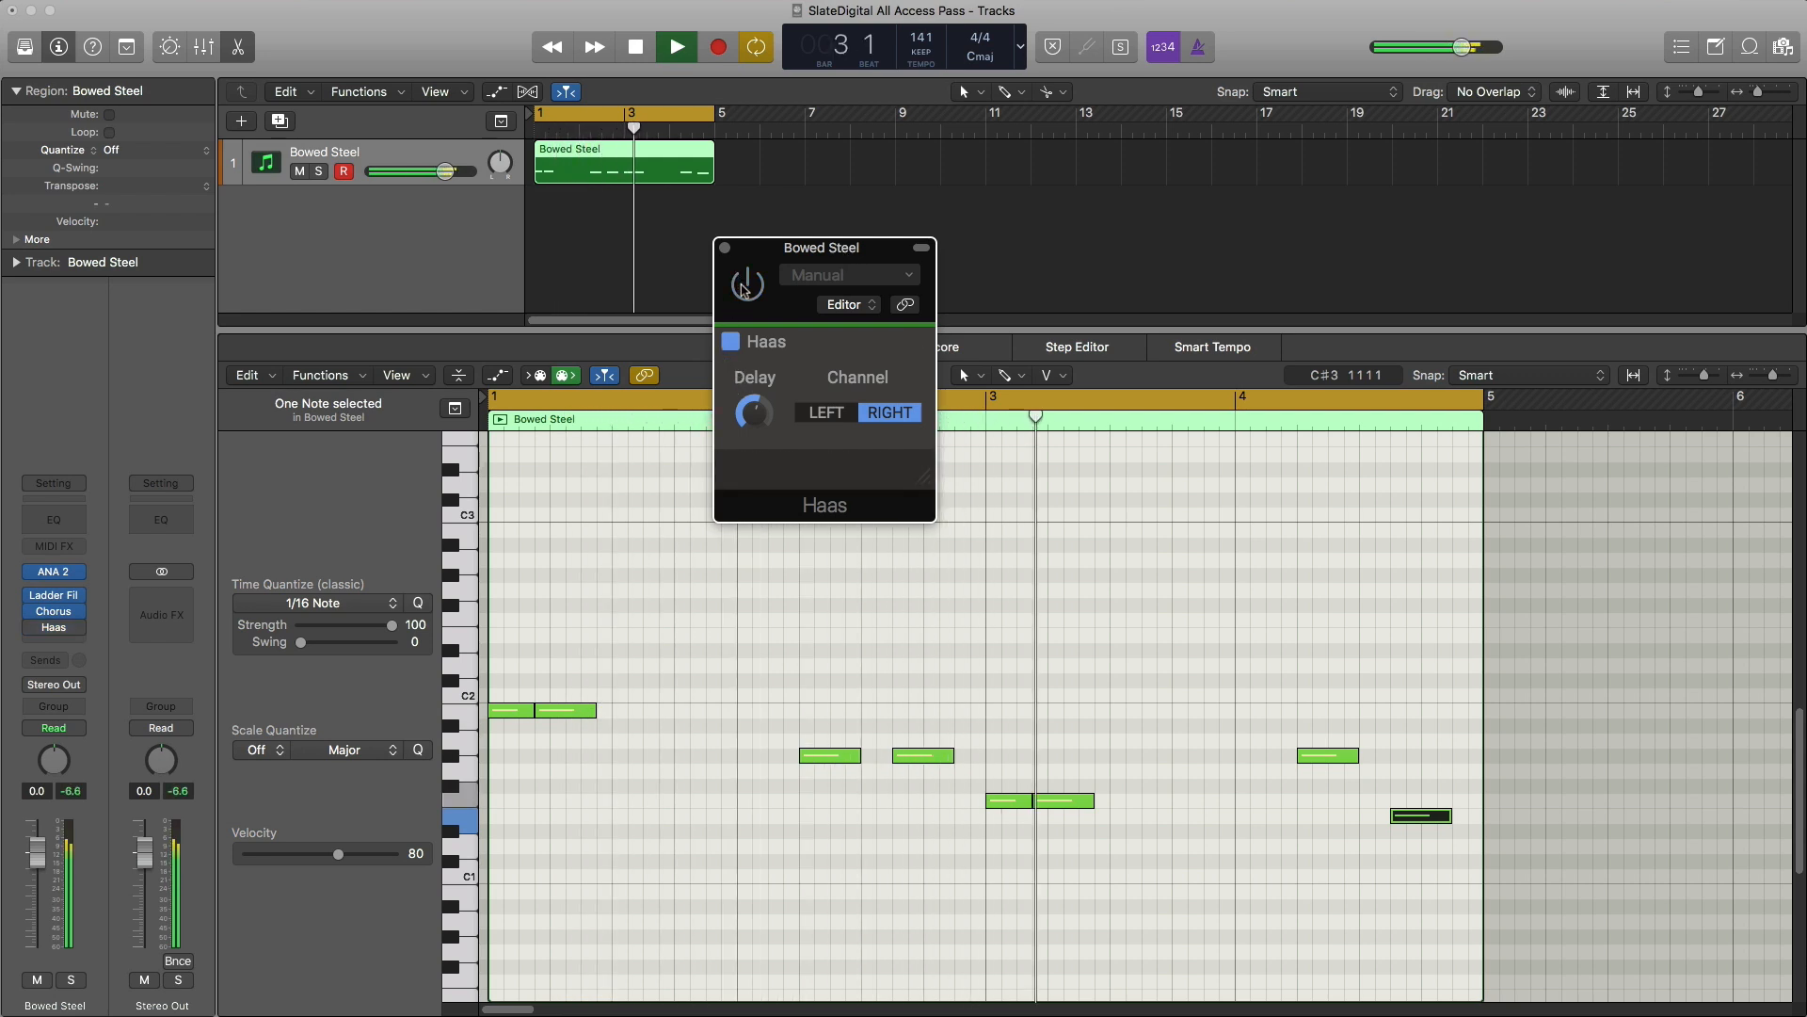
pyautogui.click(744, 290)
pyautogui.press('space')
pyautogui.press('space')
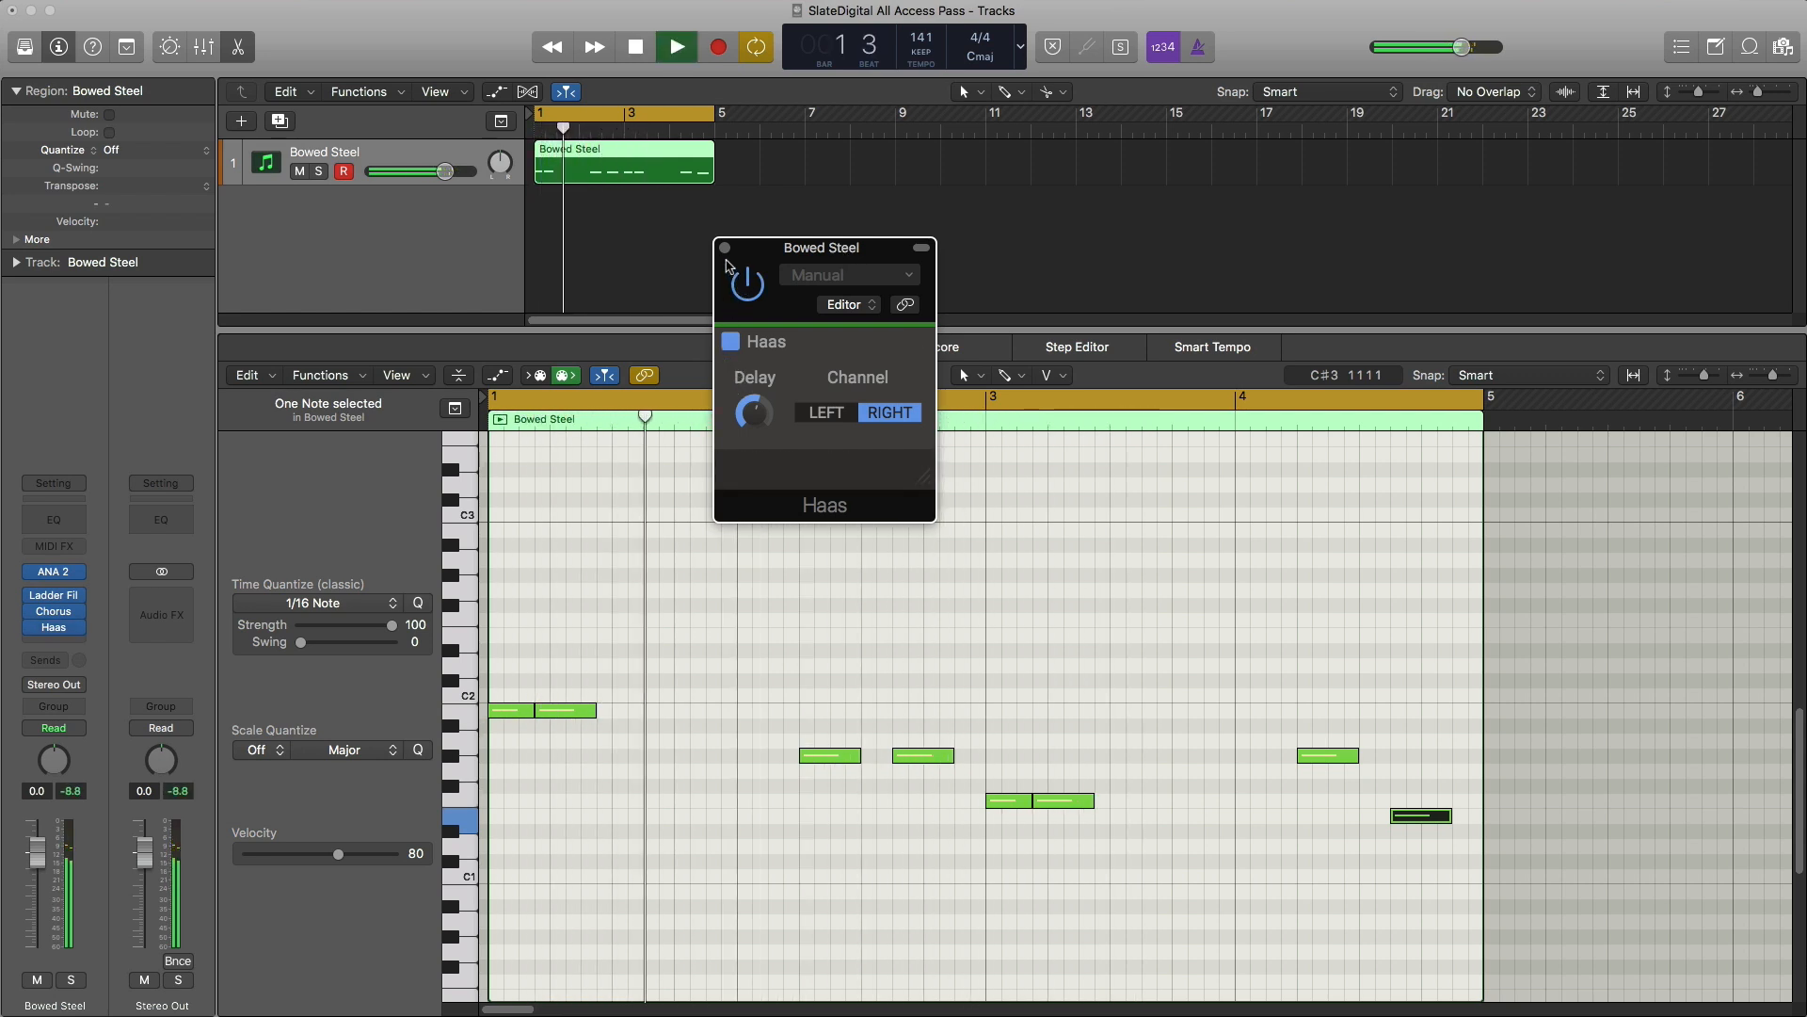
pyautogui.press('space')
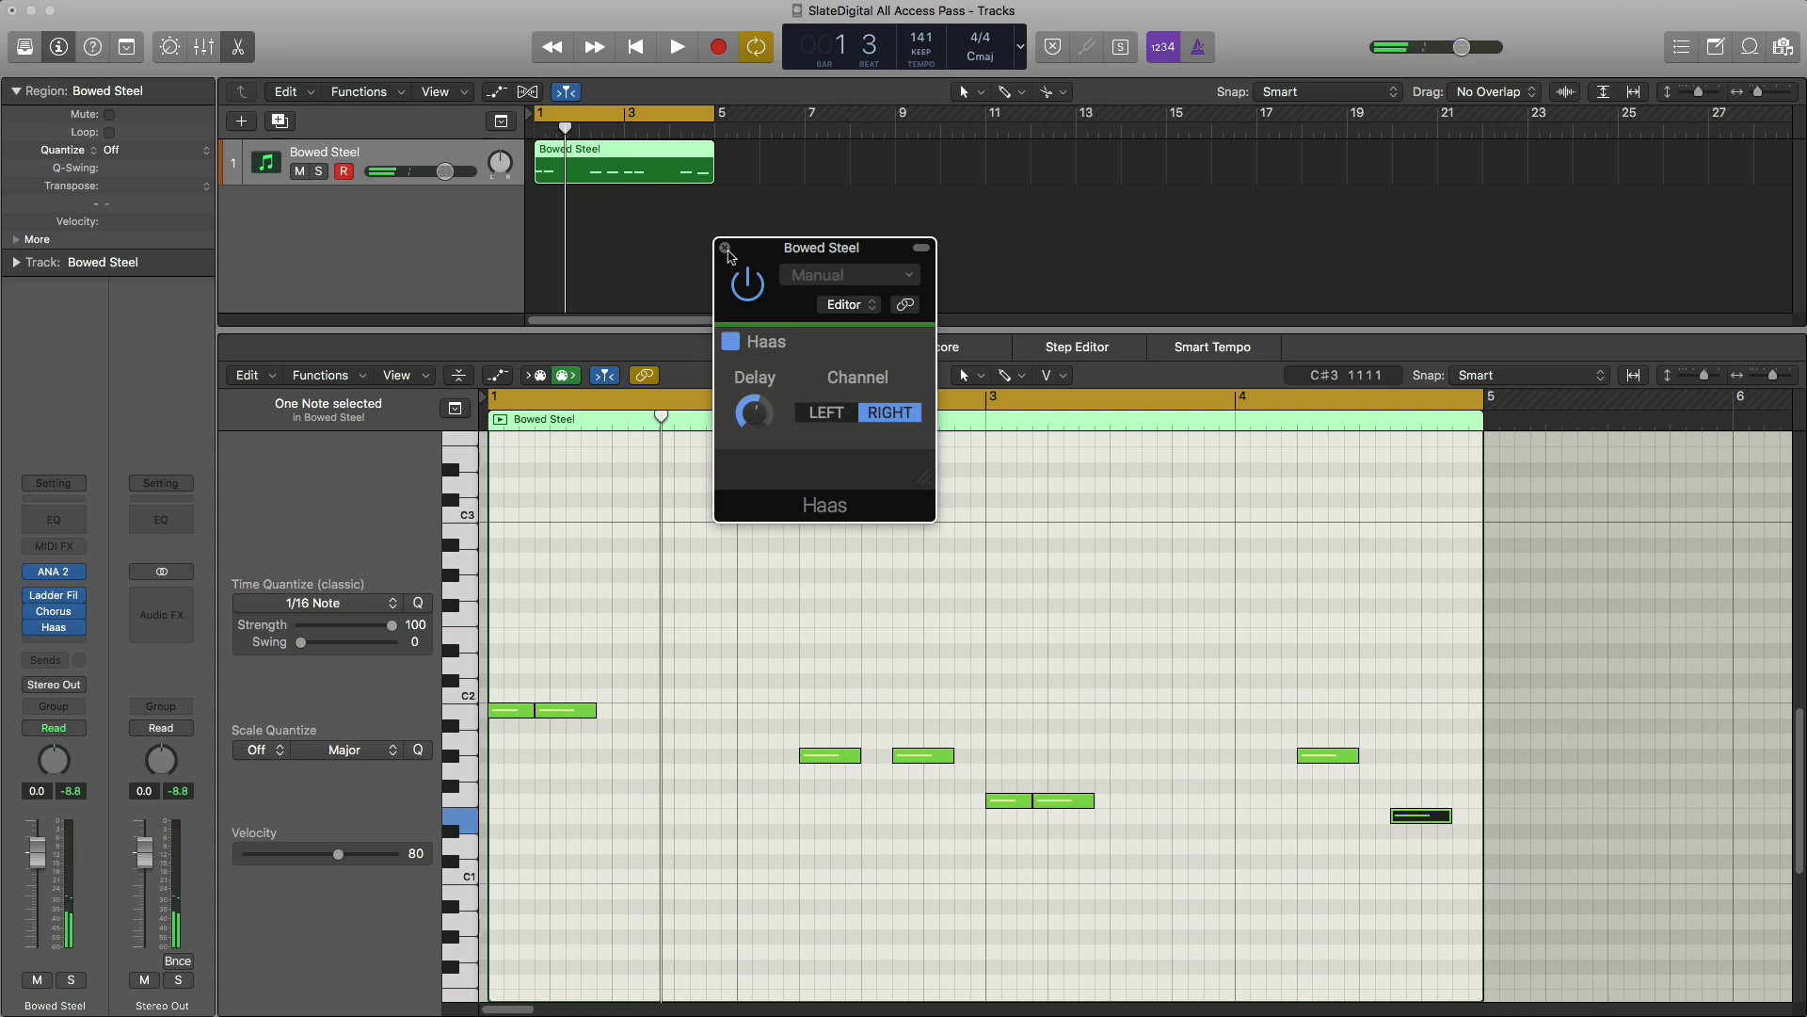
pyautogui.click(726, 248)
pyautogui.press('space')
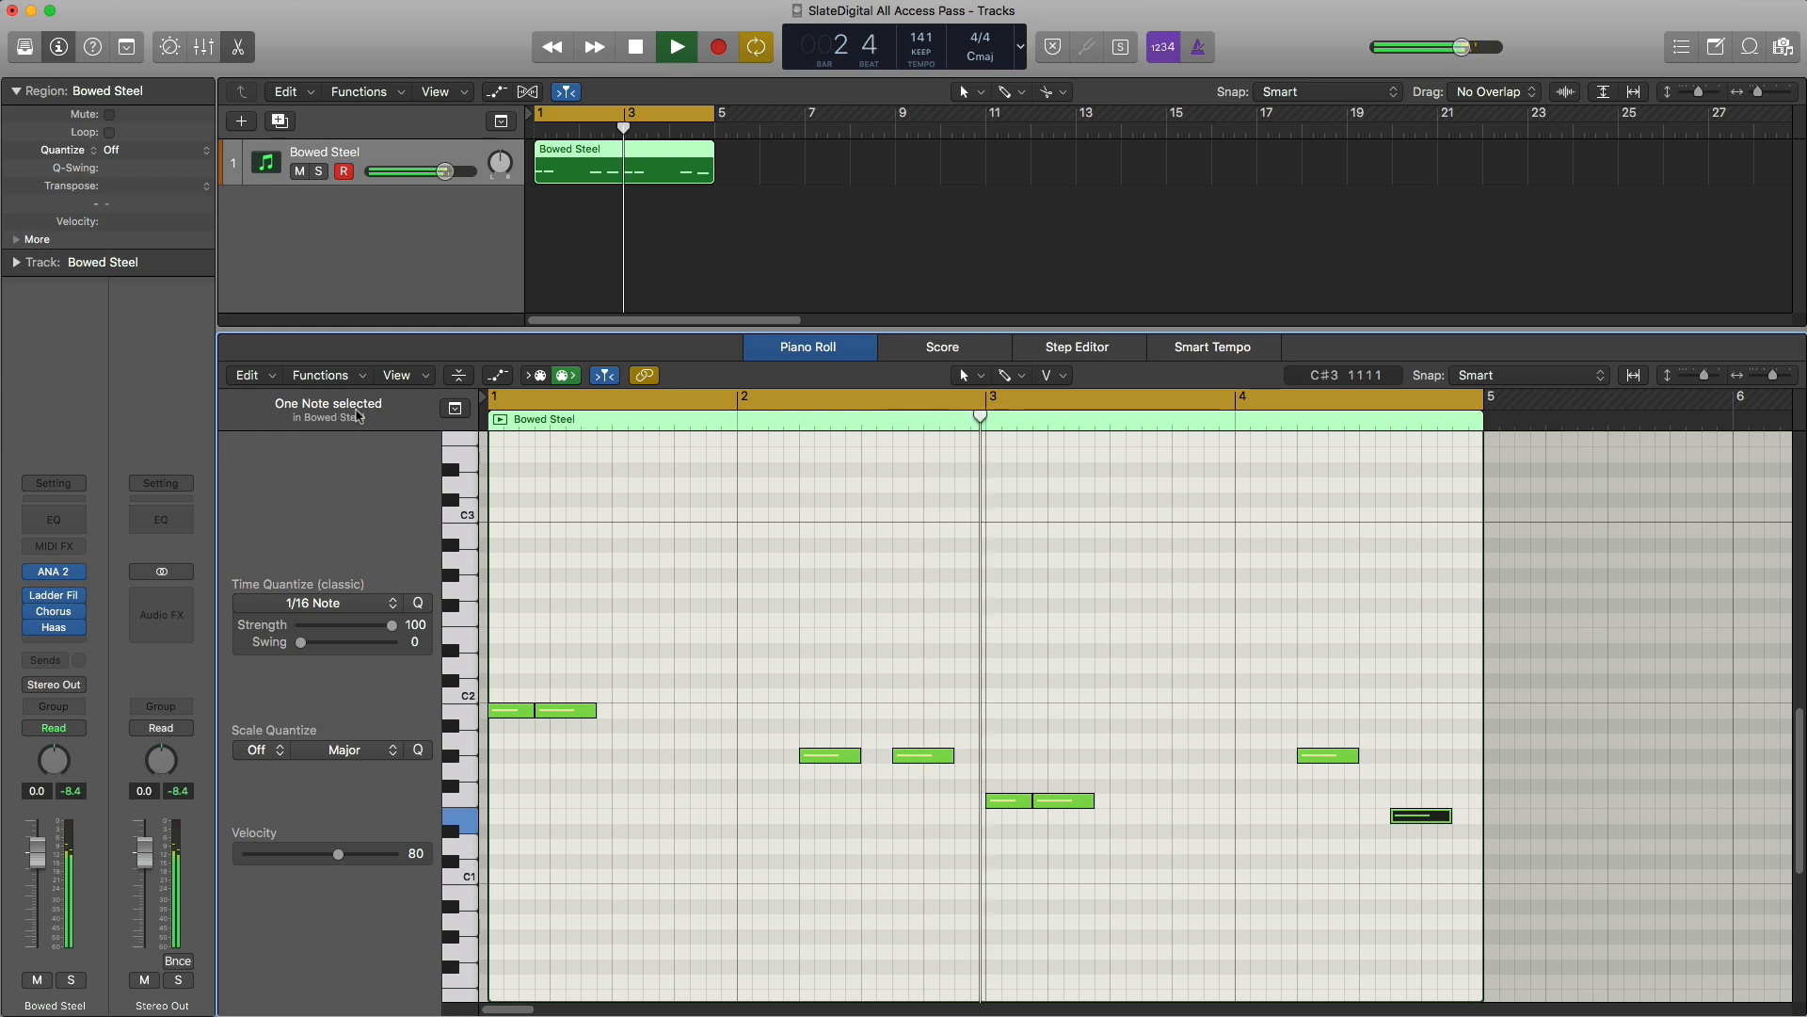
pyautogui.press('space')
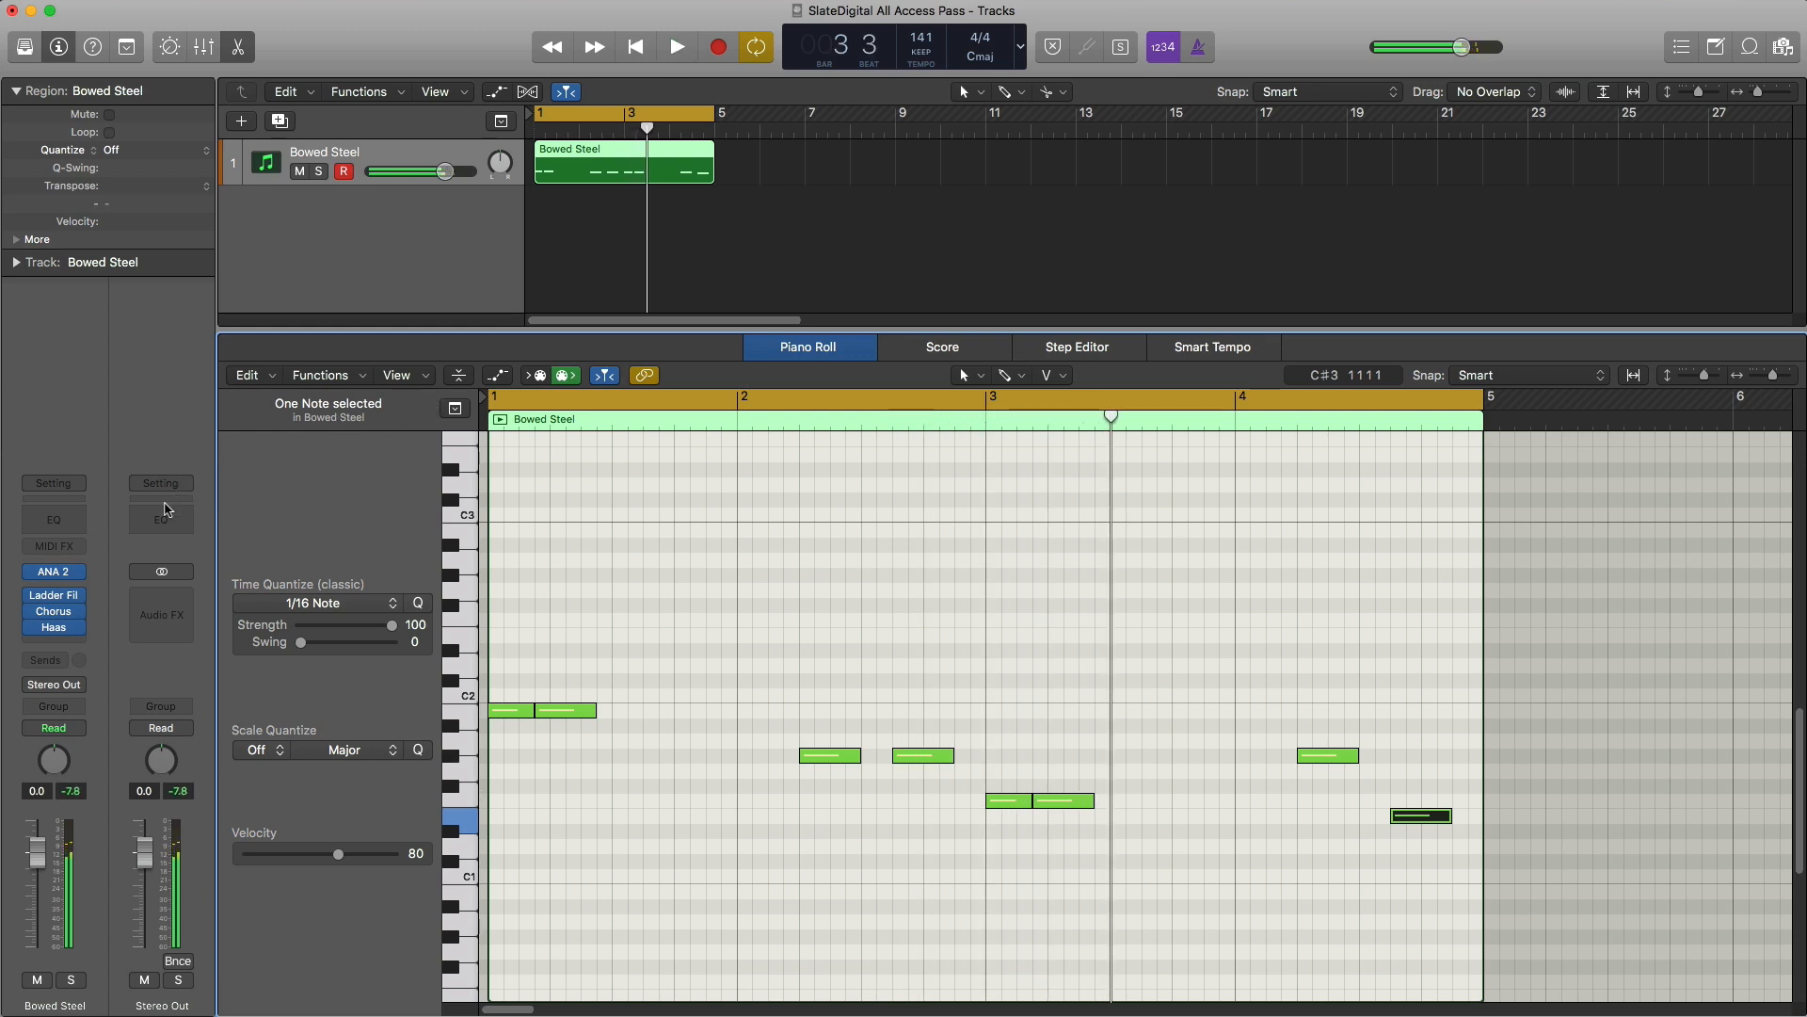
# Step: Insert Eiosis AirEQ Premium after the Haas plugin and move its window over the piano roll
pyautogui.click(59, 645)
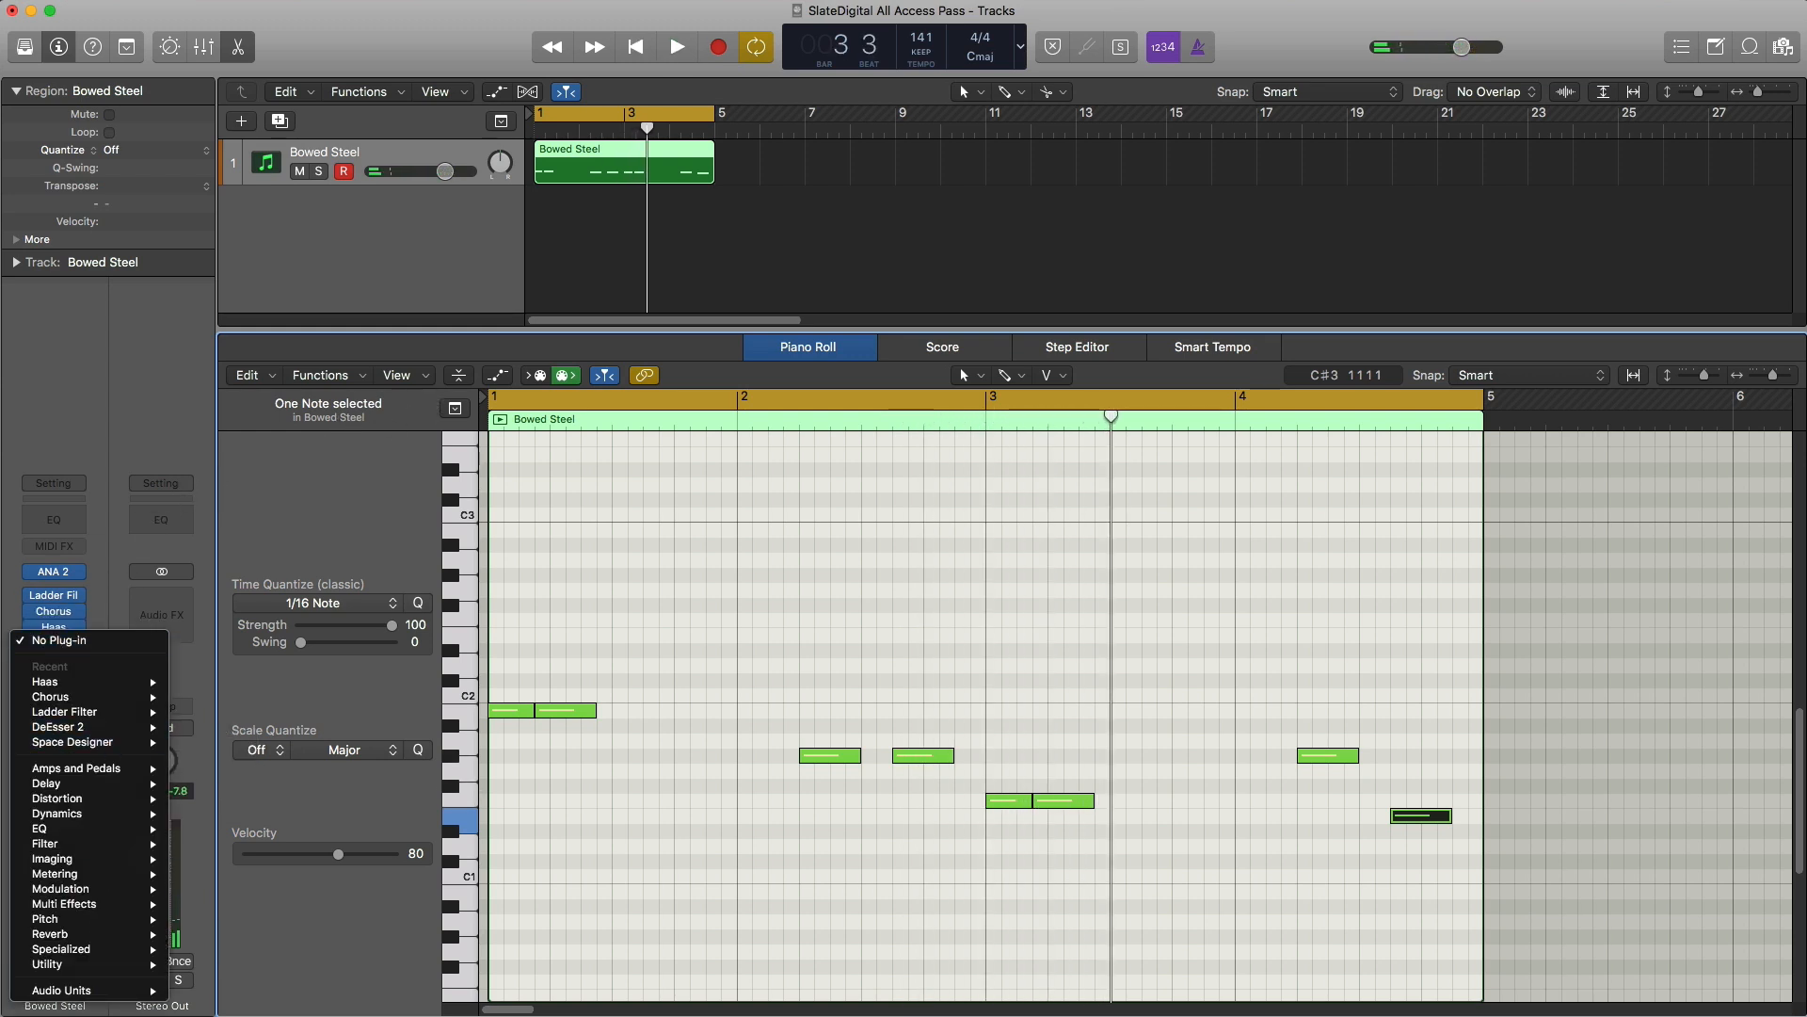
pyautogui.moveTo(109, 990)
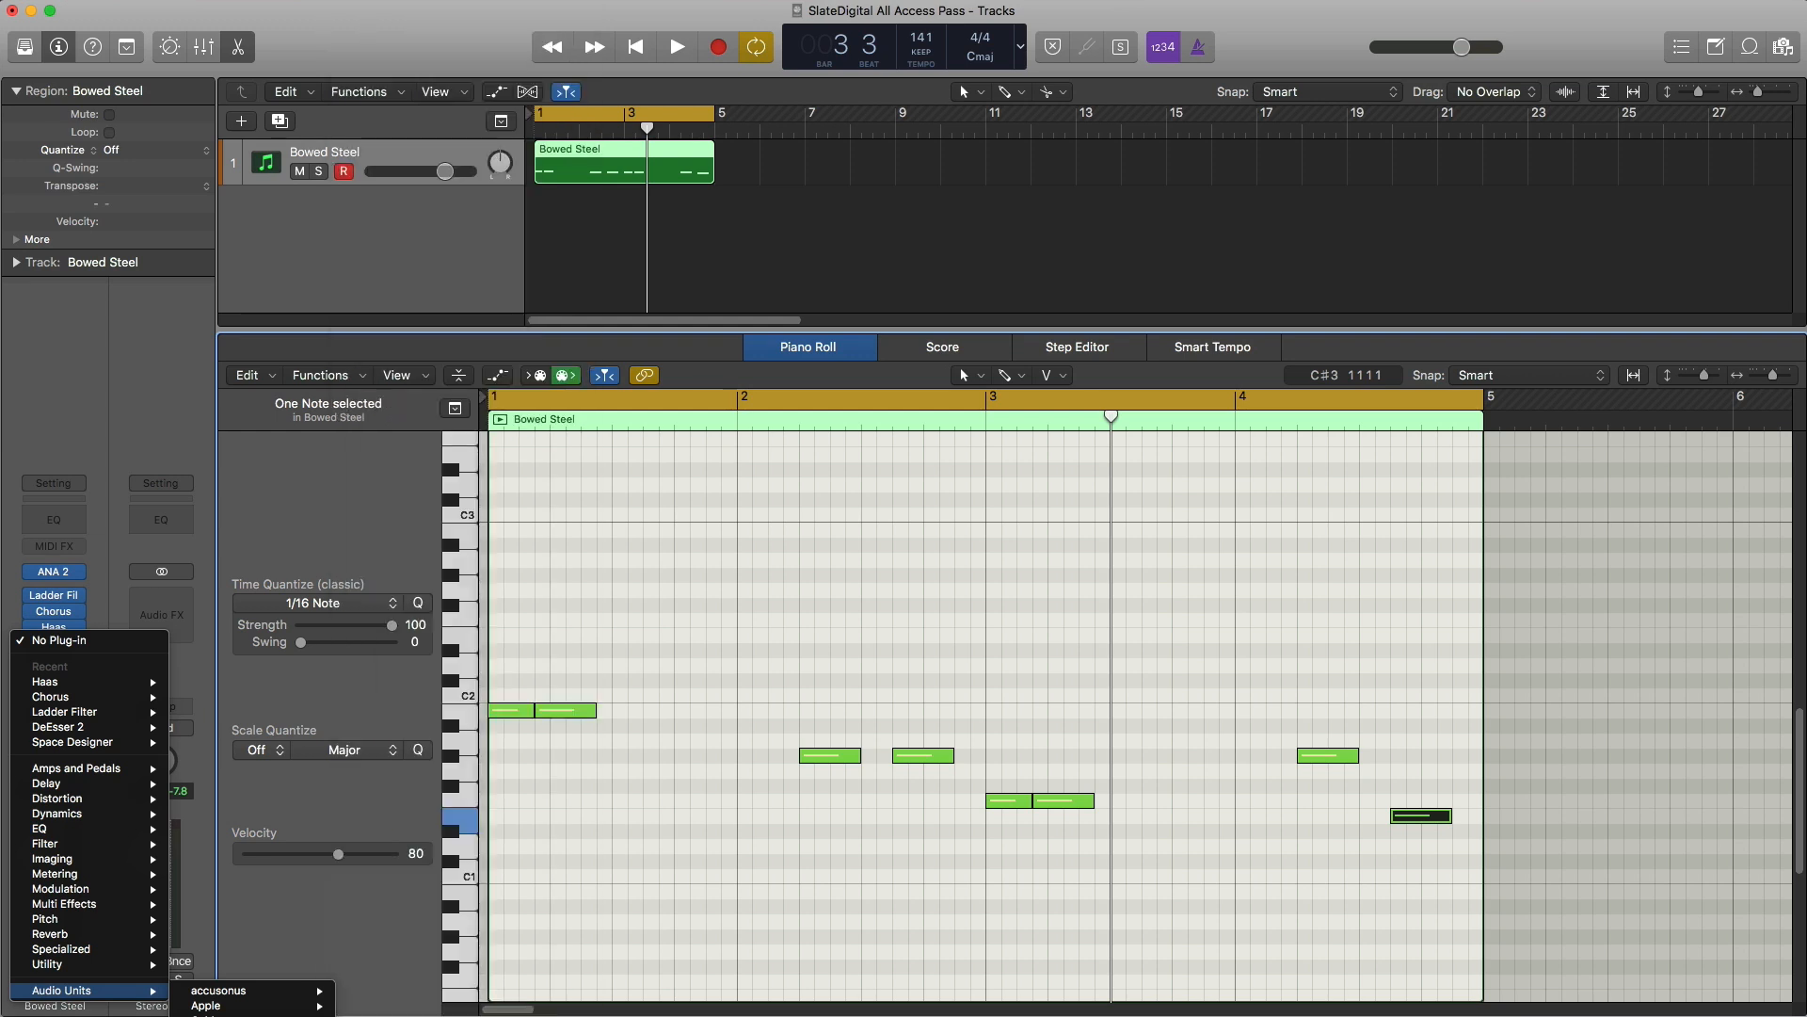
pyautogui.click(329, 1015)
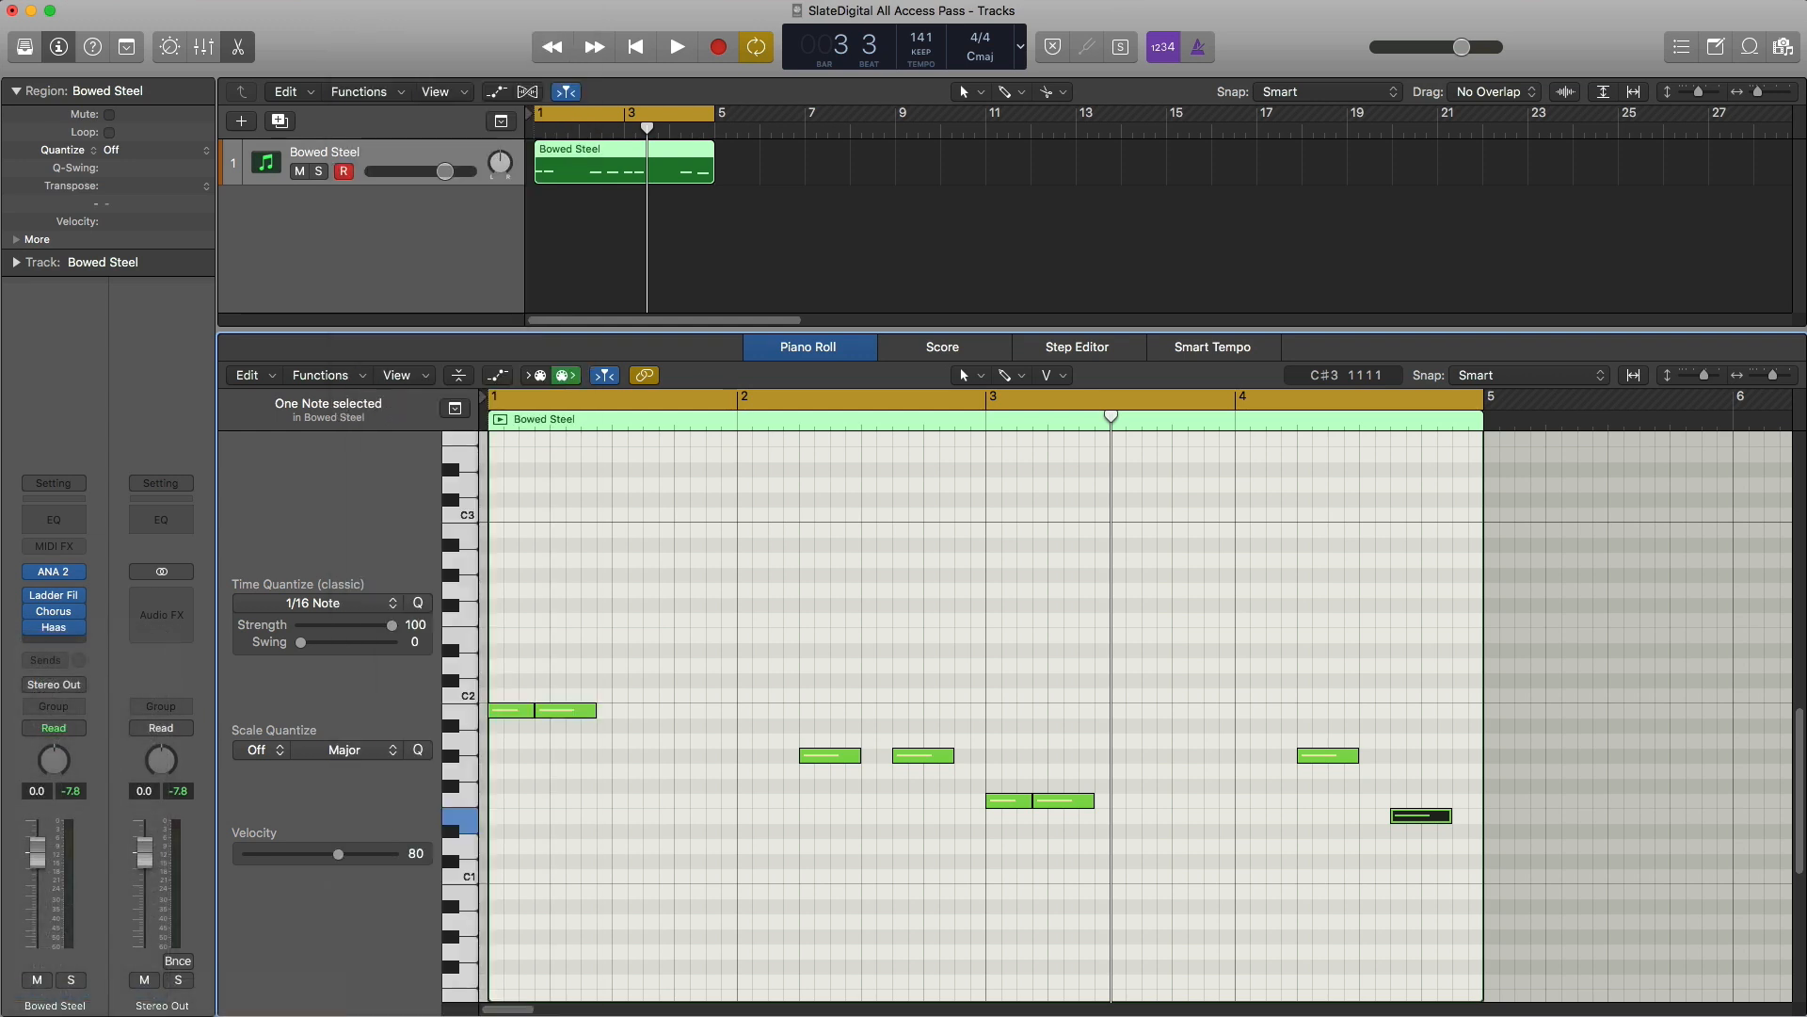
pyautogui.moveTo(468, 39); pyautogui.dragTo(868, 64)
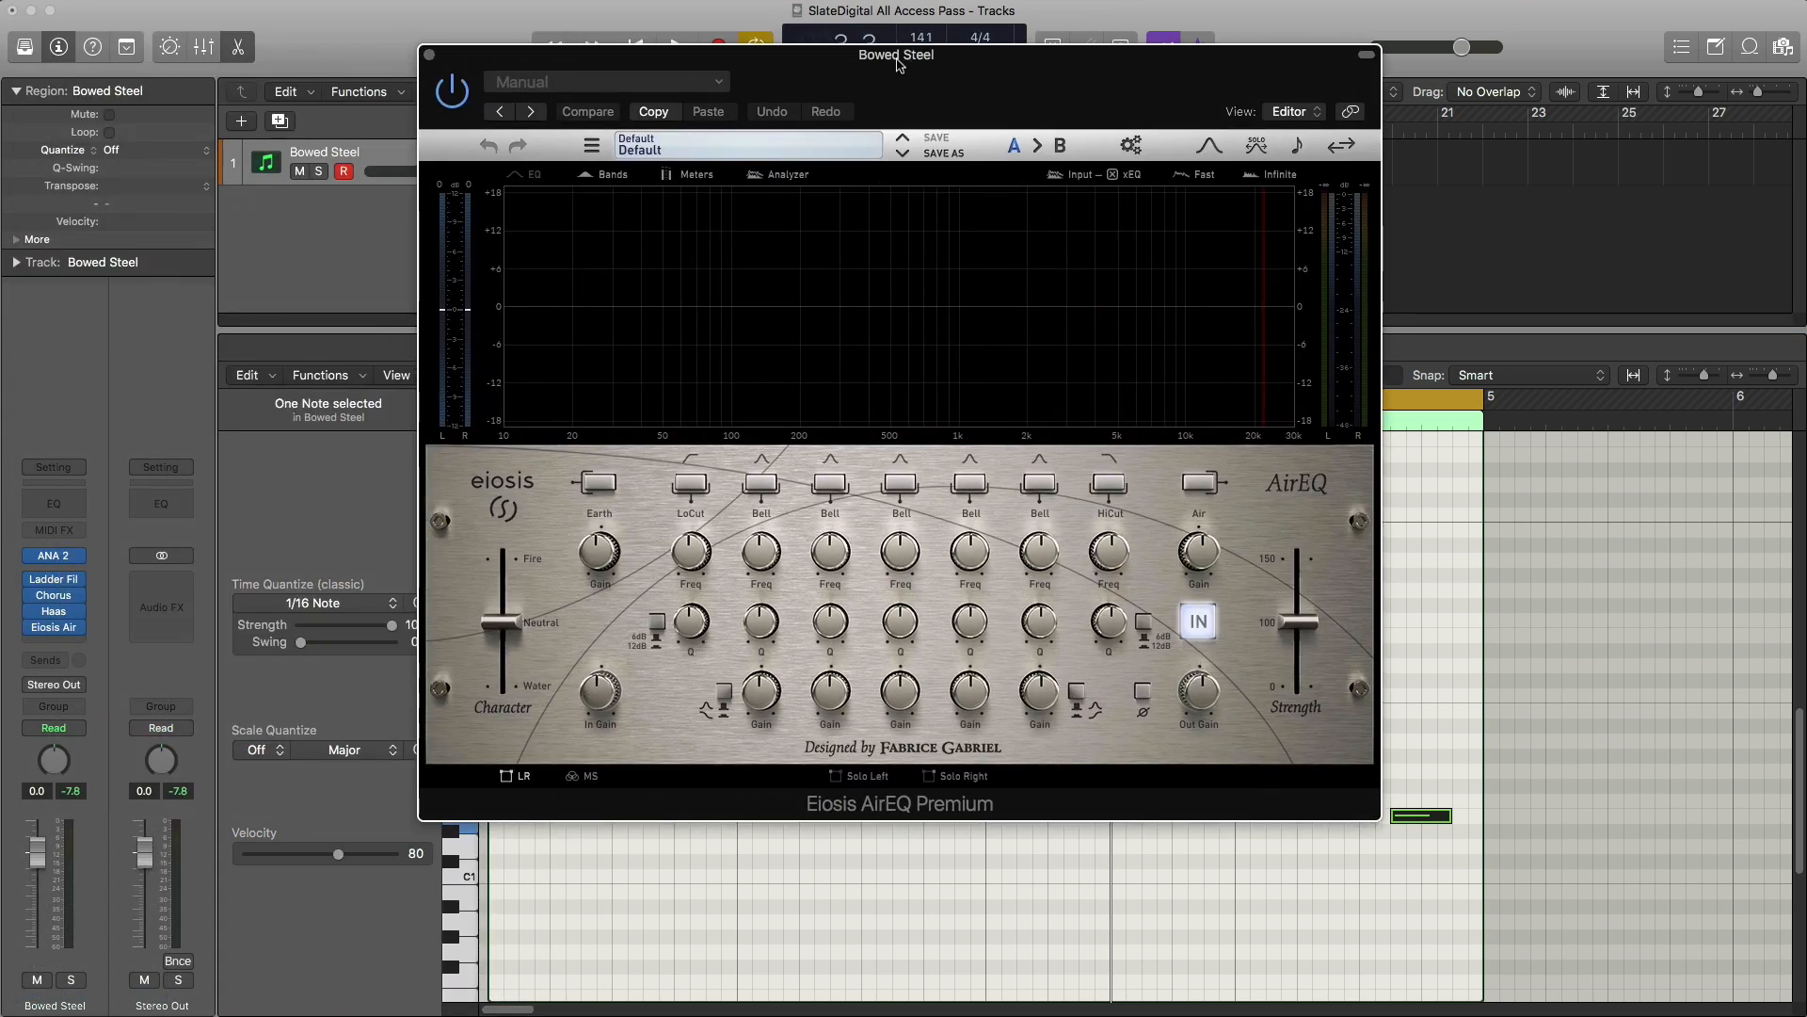
# Step: Enable AirEQ's low cut during playback, set its frequency to about 322 Hz, and compare the sound with the EQ bypassed
pyautogui.press('space')
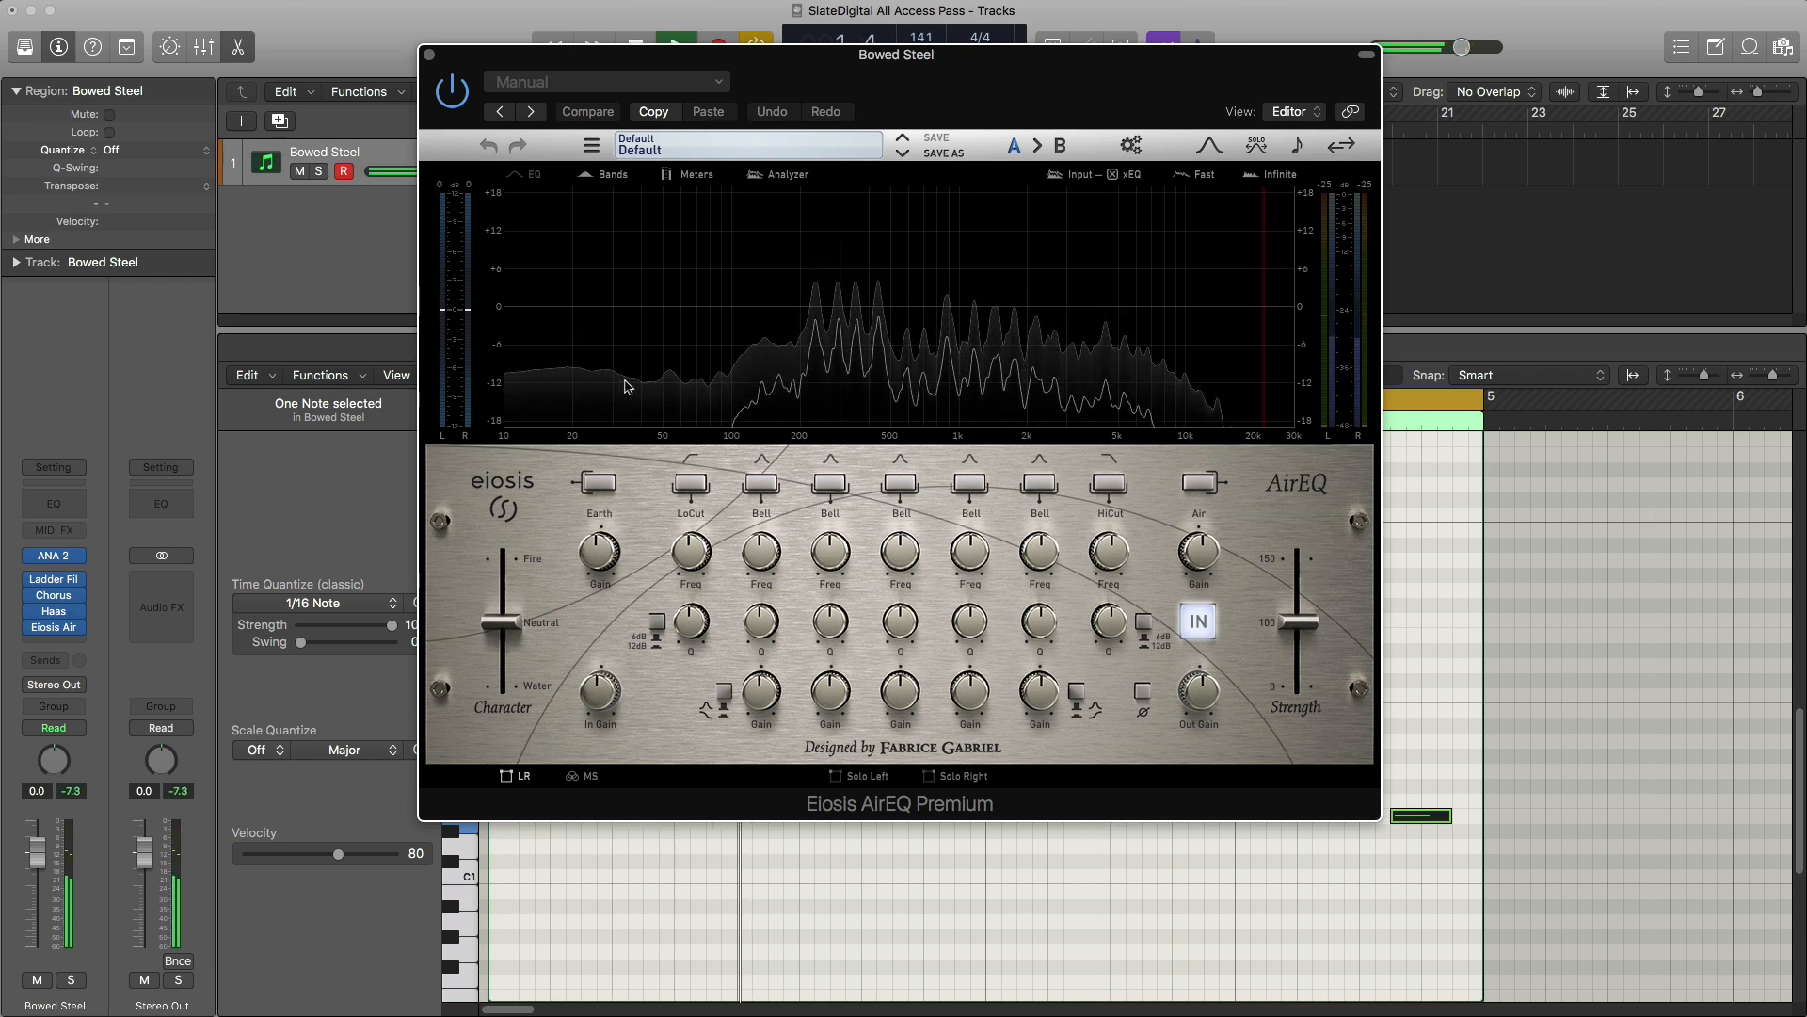
pyautogui.click(689, 484)
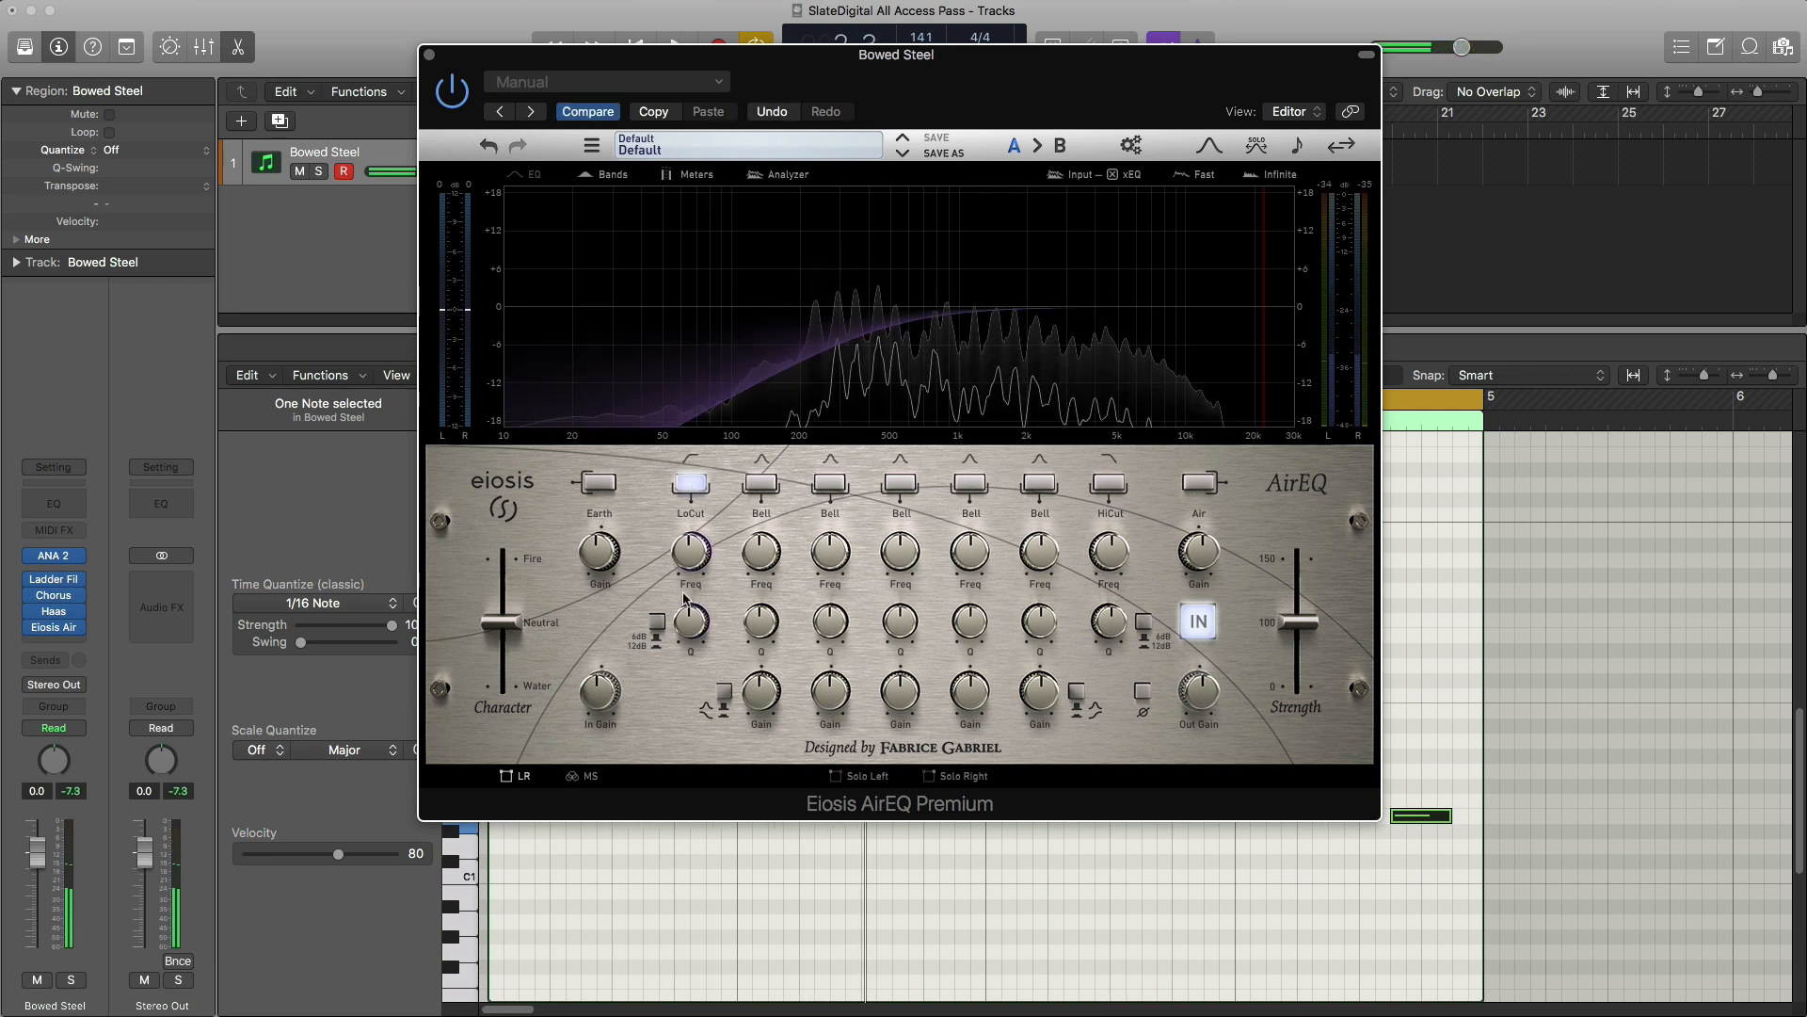
pyautogui.moveTo(686, 559)
pyautogui.mouseDown()
pyautogui.moveTo(677, 527)
pyautogui.moveTo(666, 582)
pyautogui.mouseUp()
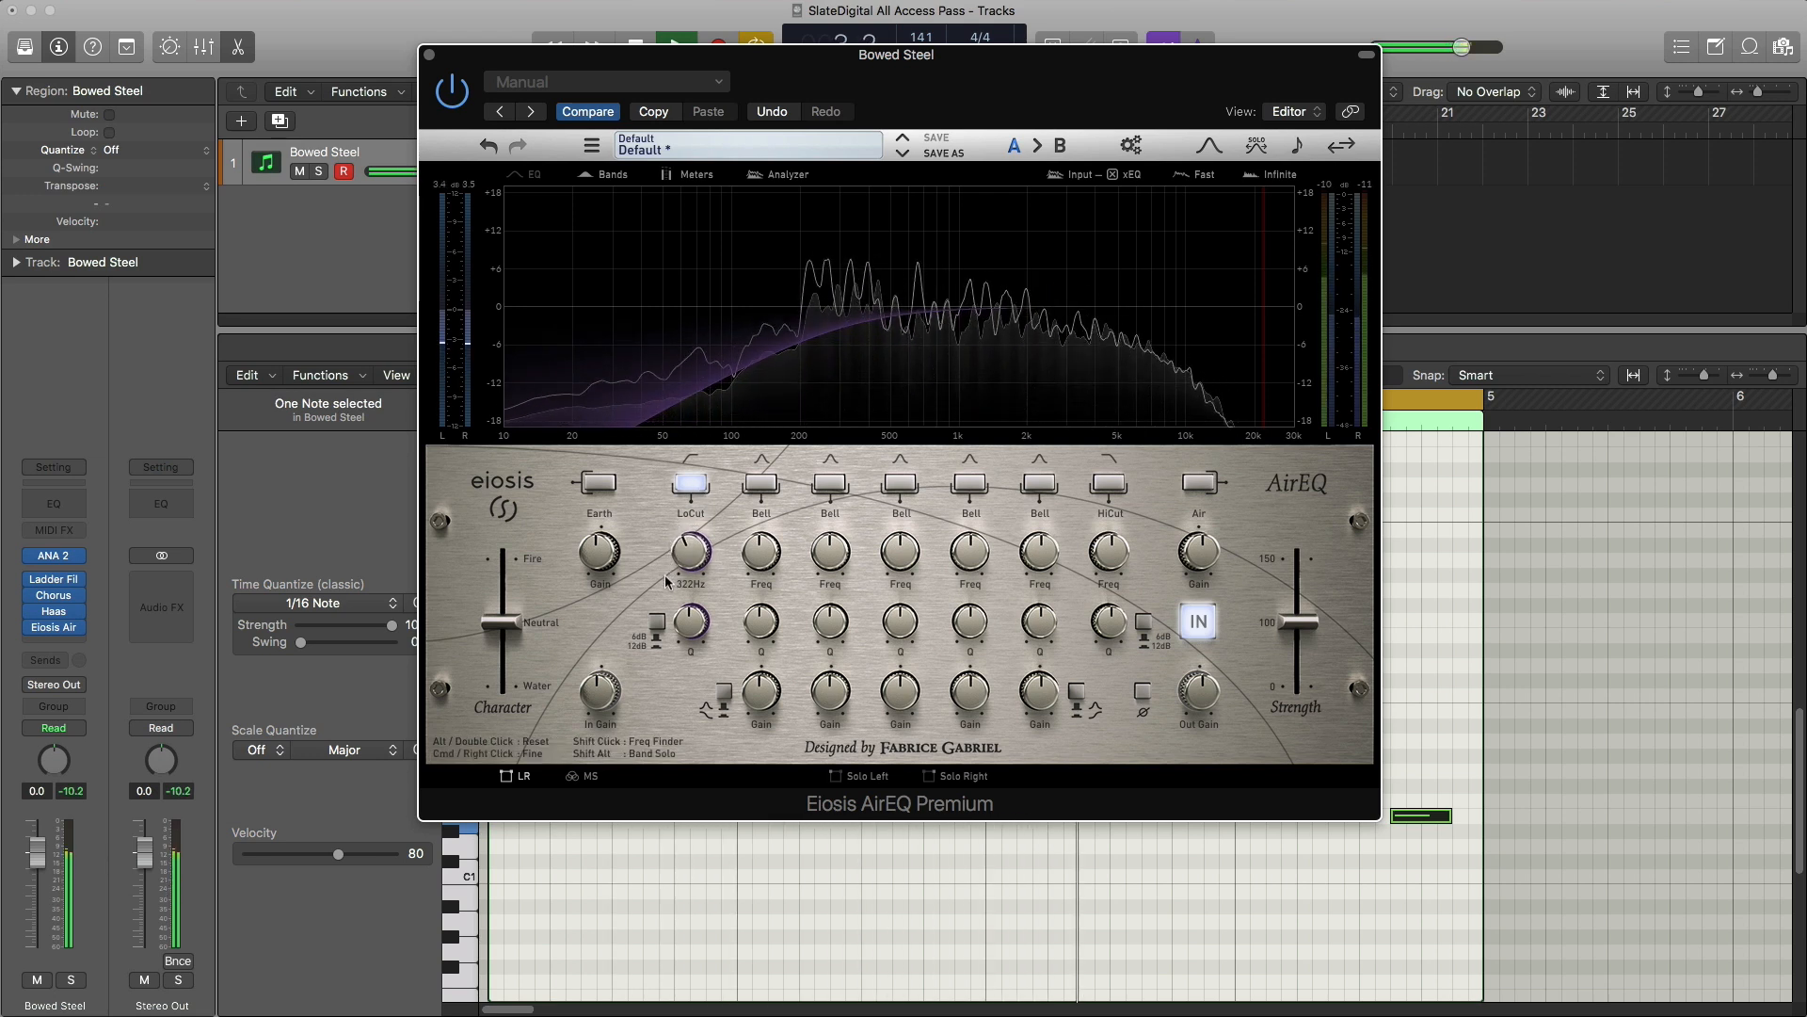
pyautogui.click(449, 104)
pyautogui.click(449, 106)
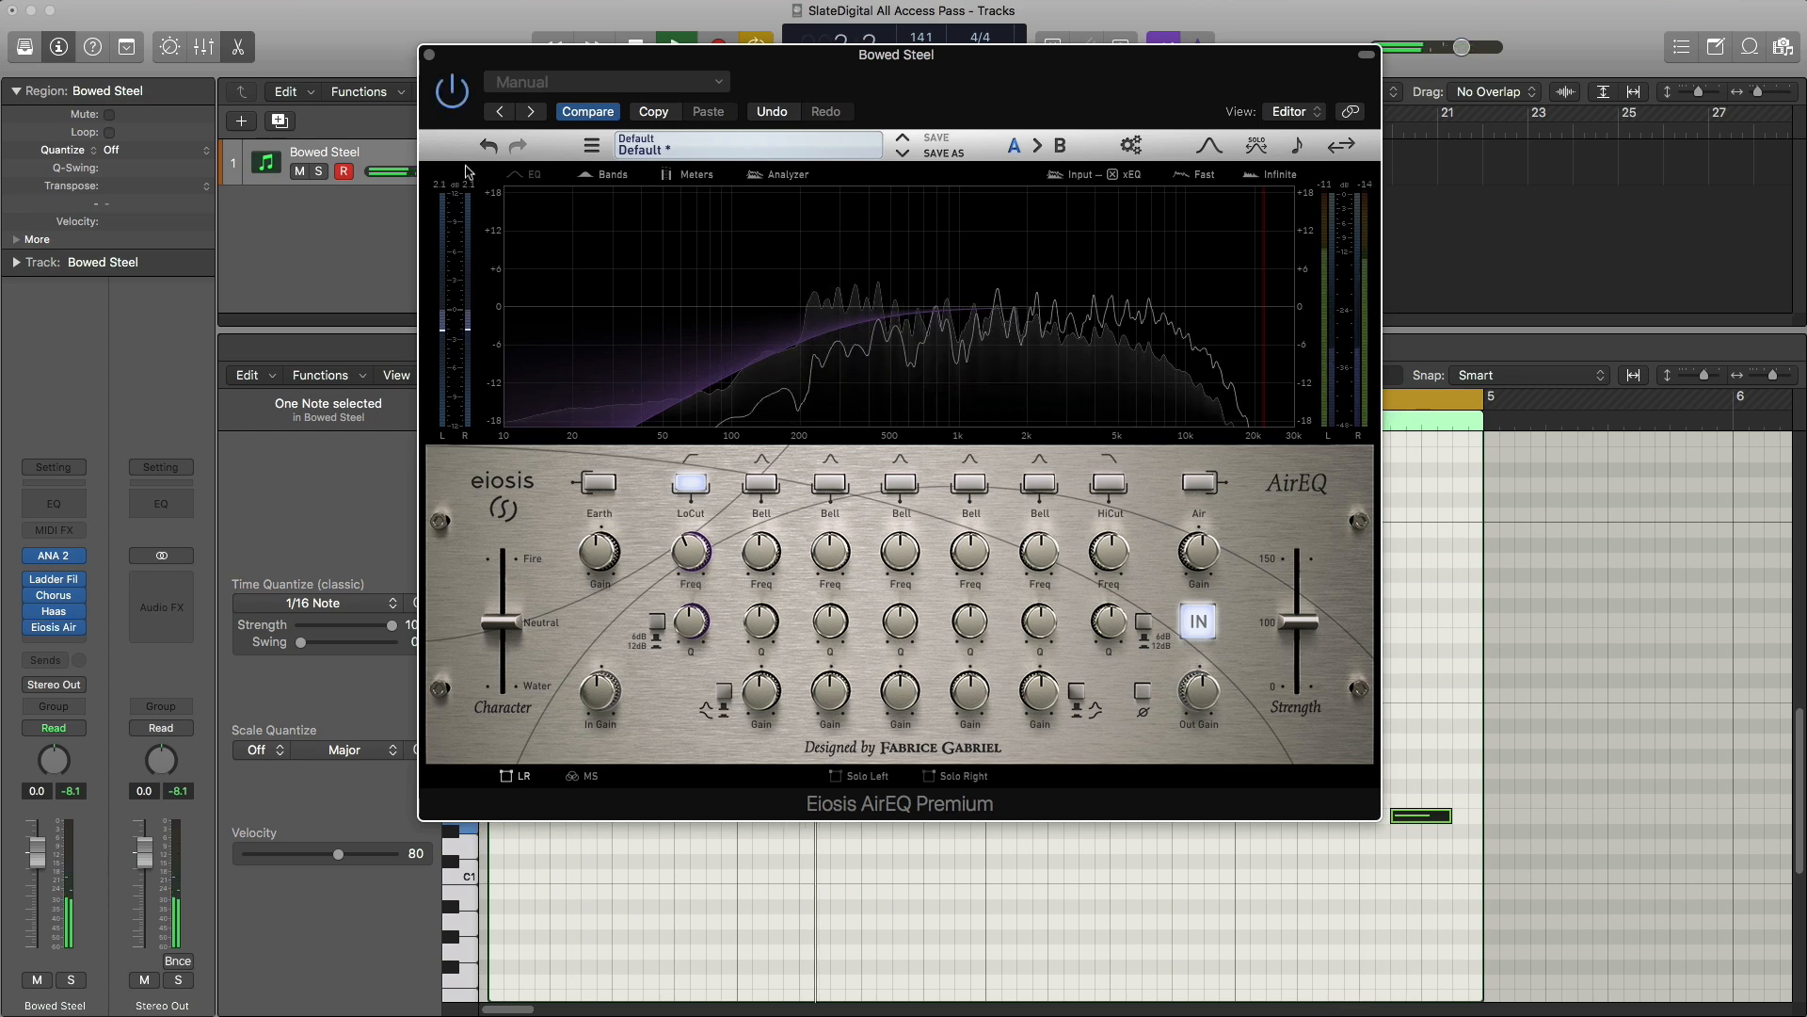
# Step: Close AirEQ, stop playback, and insert the Reverb plugin after it on the Bowed Steel track
pyautogui.click(428, 55)
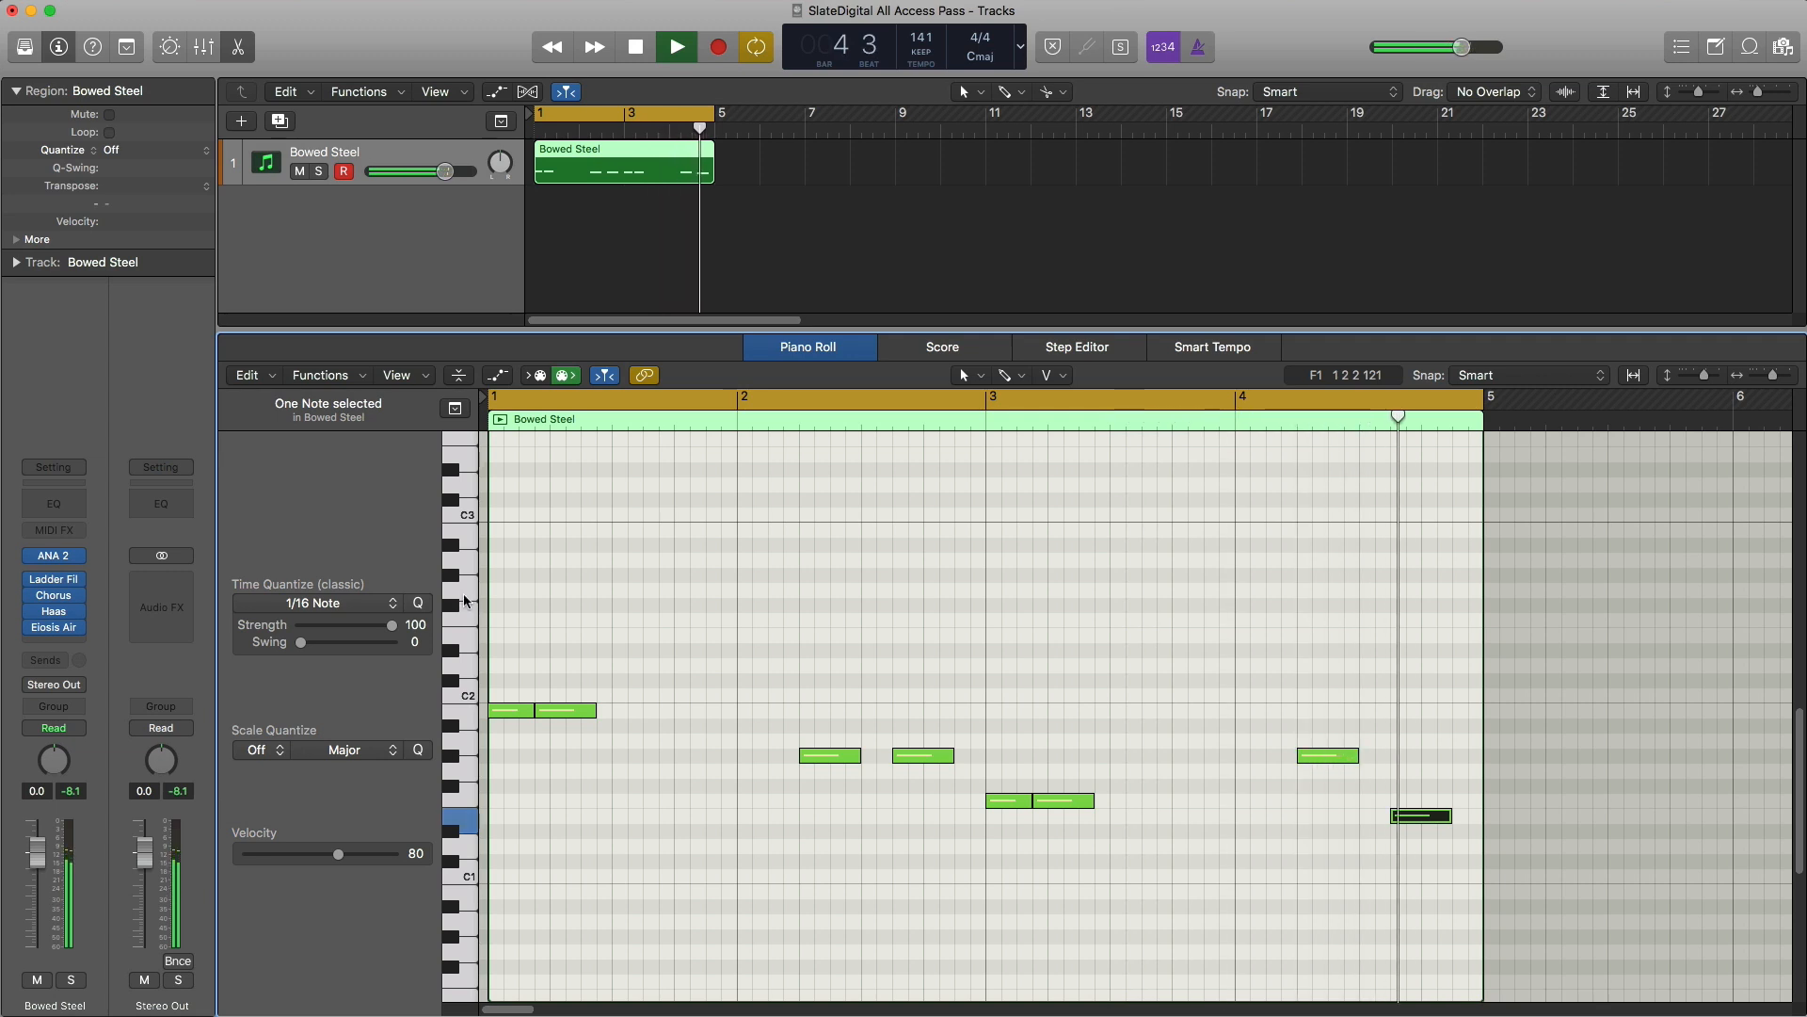
pyautogui.press('space')
pyautogui.click(71, 644)
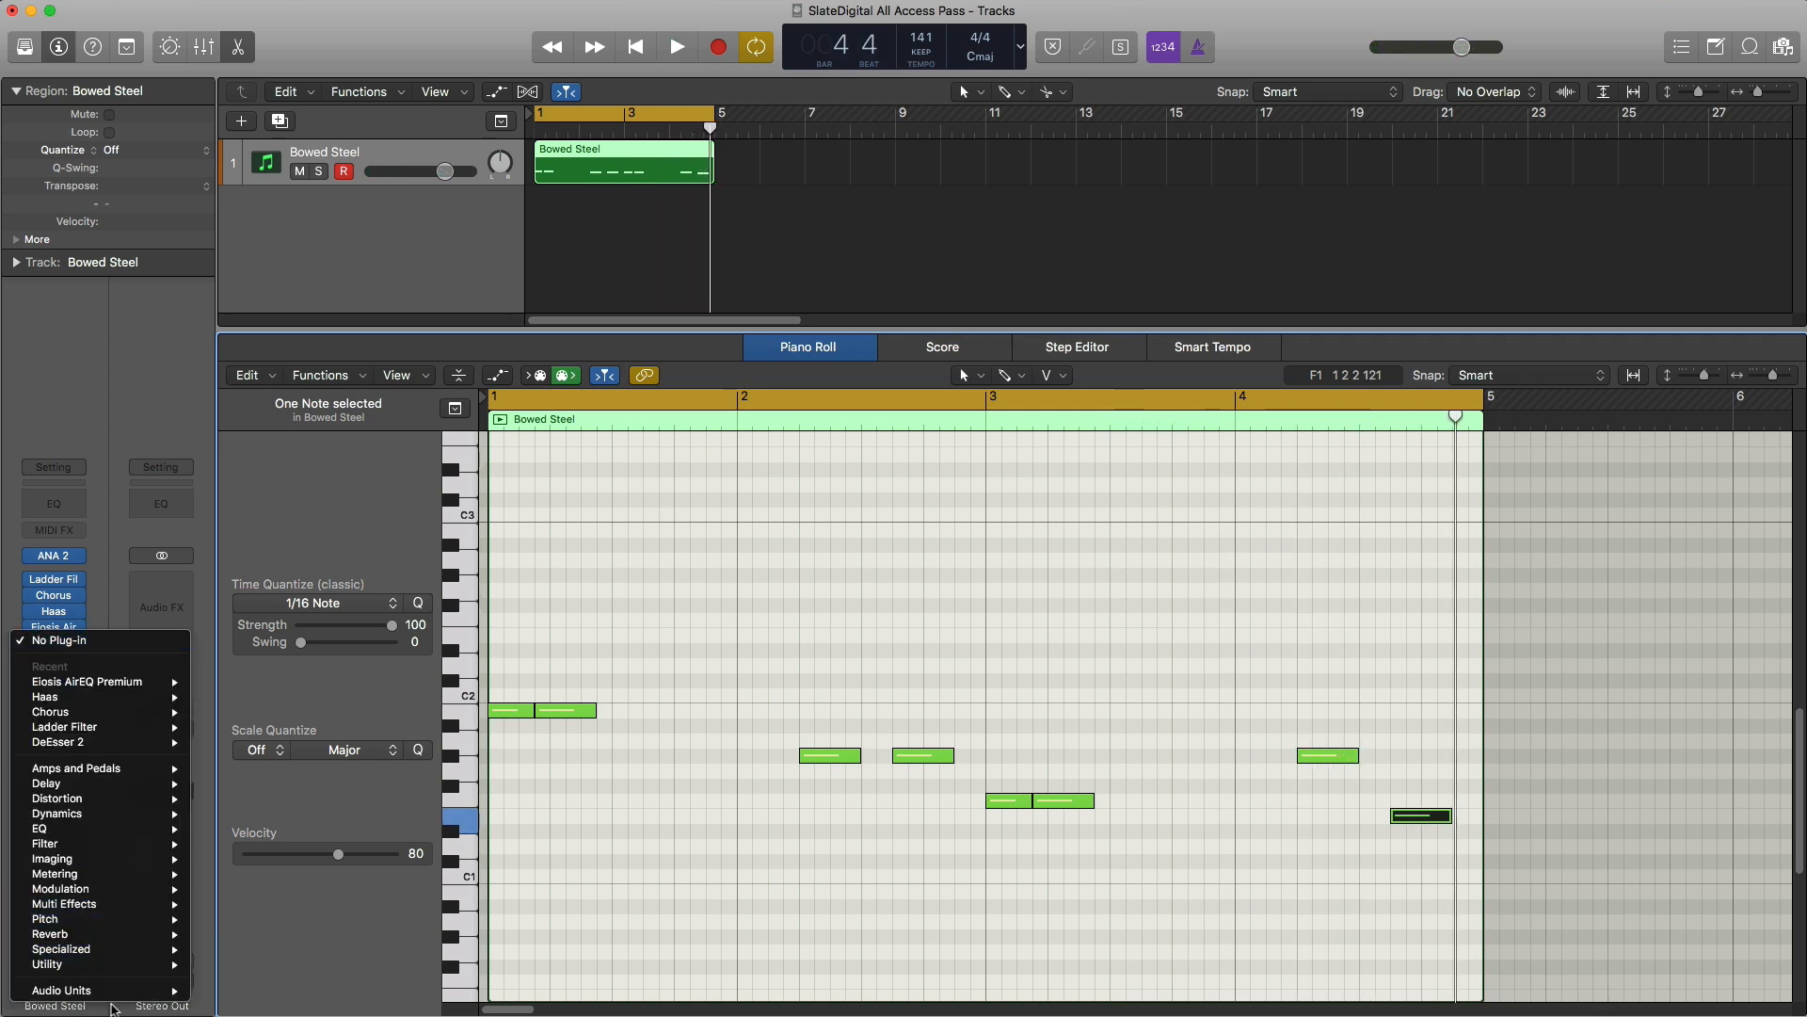
pyautogui.moveTo(131, 997)
pyautogui.moveTo(235, 1005)
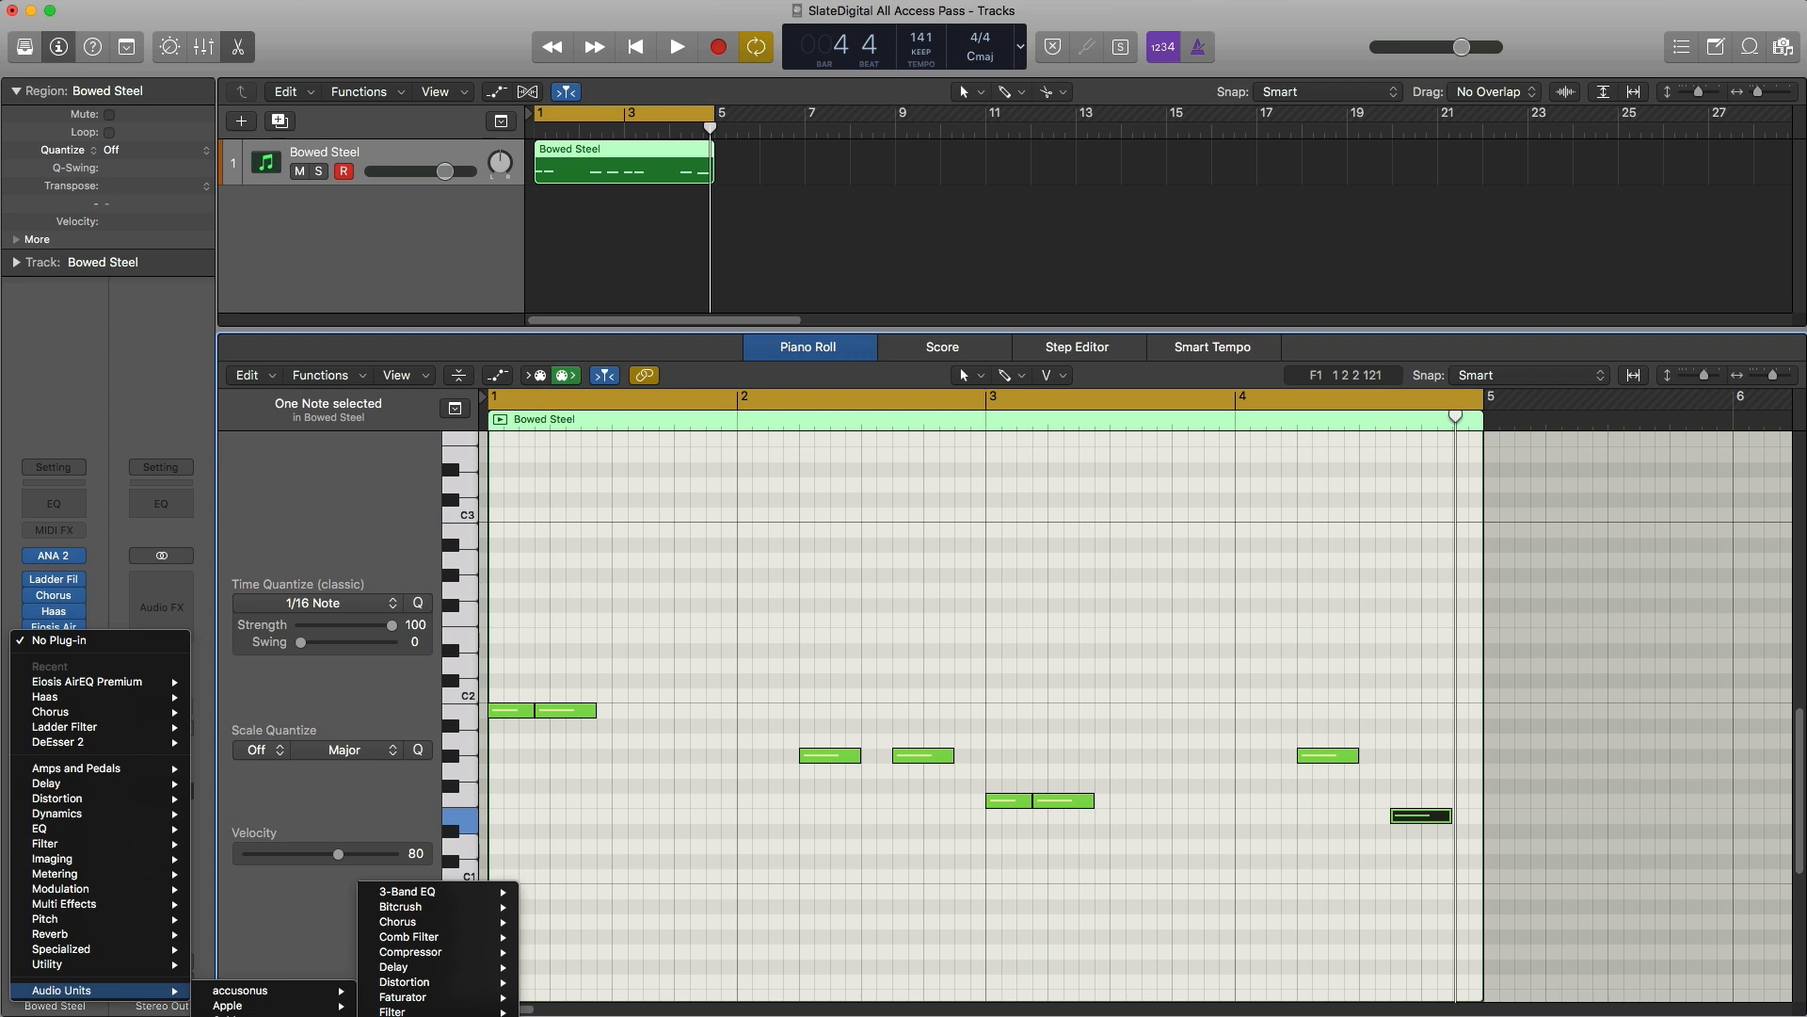
pyautogui.click(405, 1015)
# Step: Listen to the loop with Reverb, moving its window over the piano roll, and close the plugin
pyautogui.press('space')
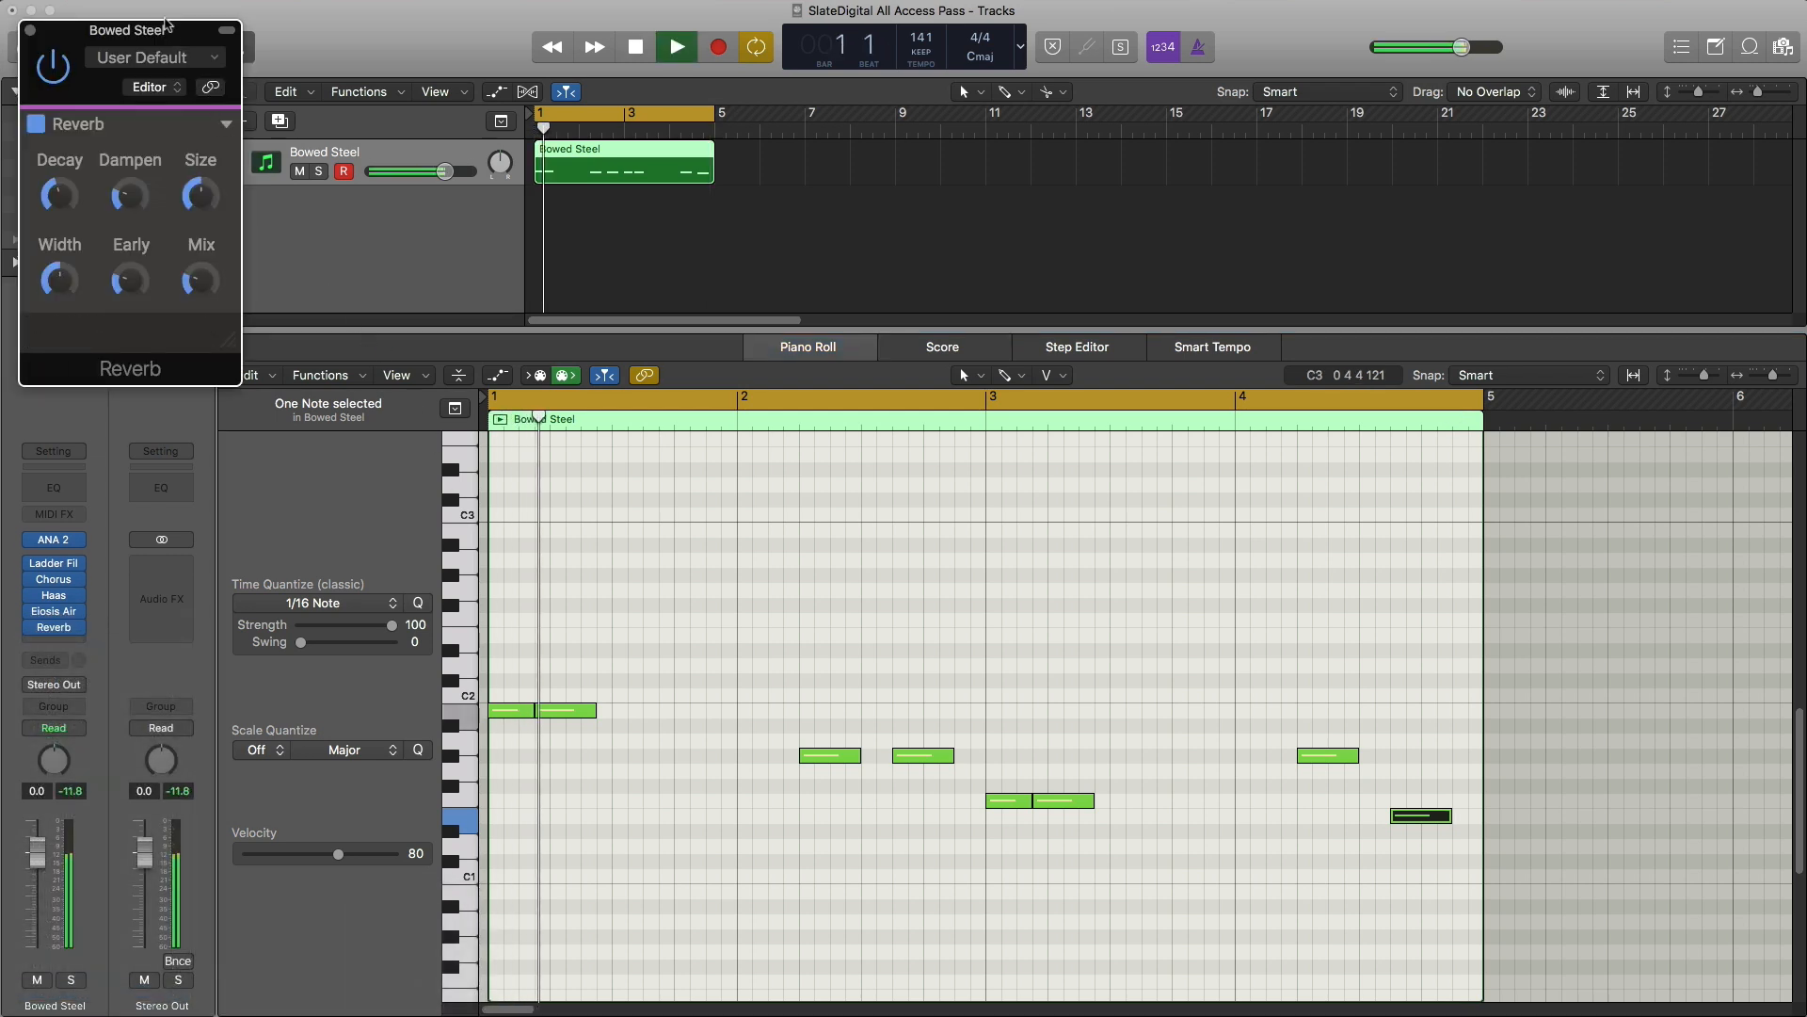
pyautogui.moveTo(177, 41); pyautogui.dragTo(883, 374)
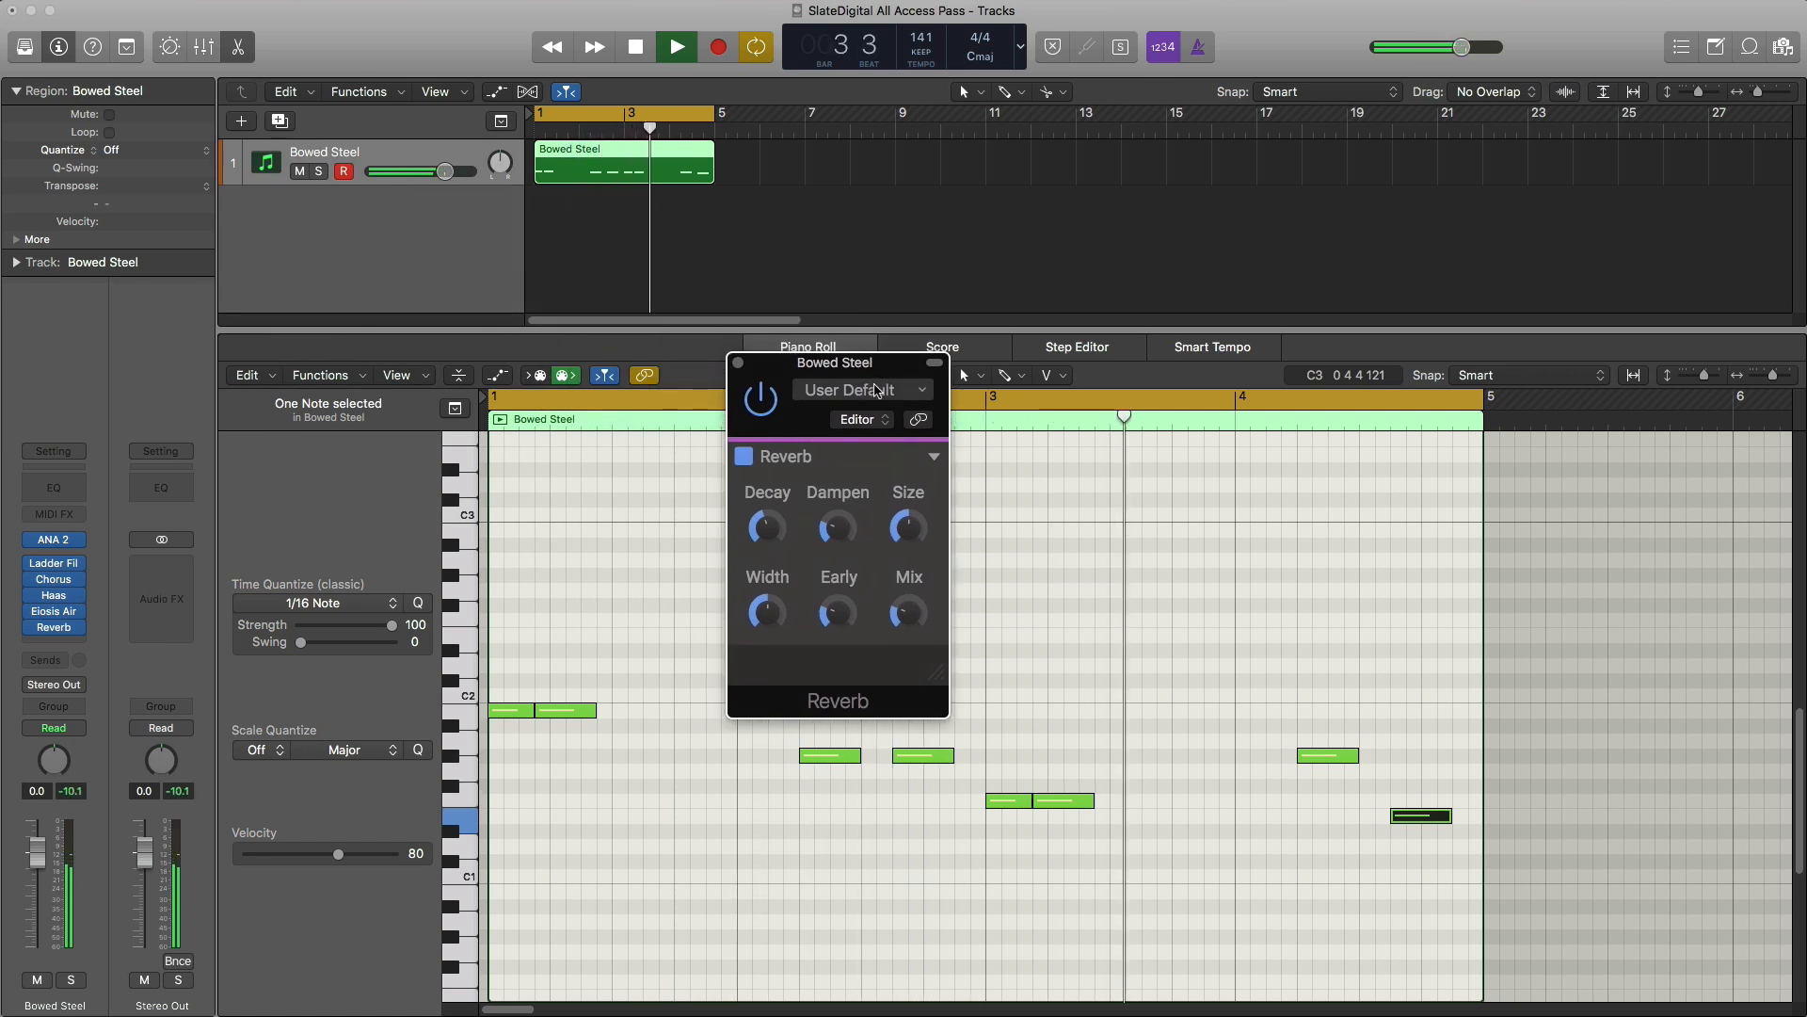
pyautogui.press('space')
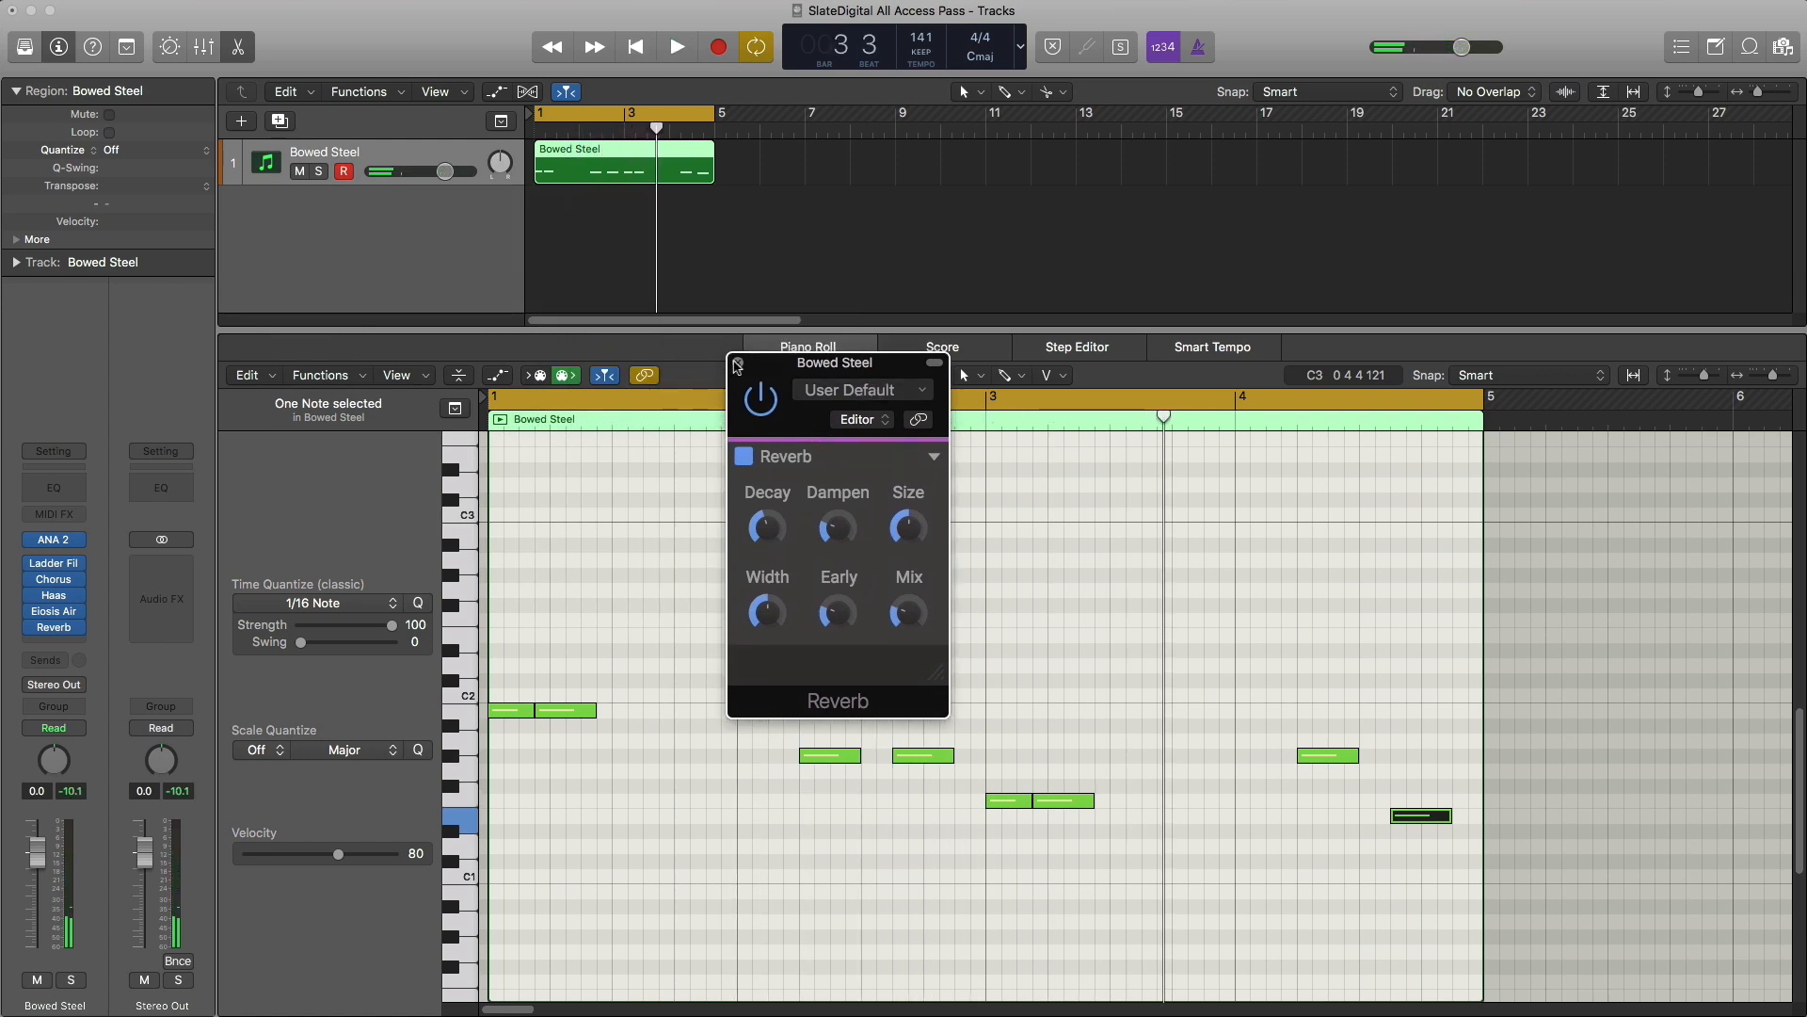
pyautogui.click(737, 363)
# Step: Play the loop with the effects chain active and bypassed to compare the sound
pyautogui.press('space')
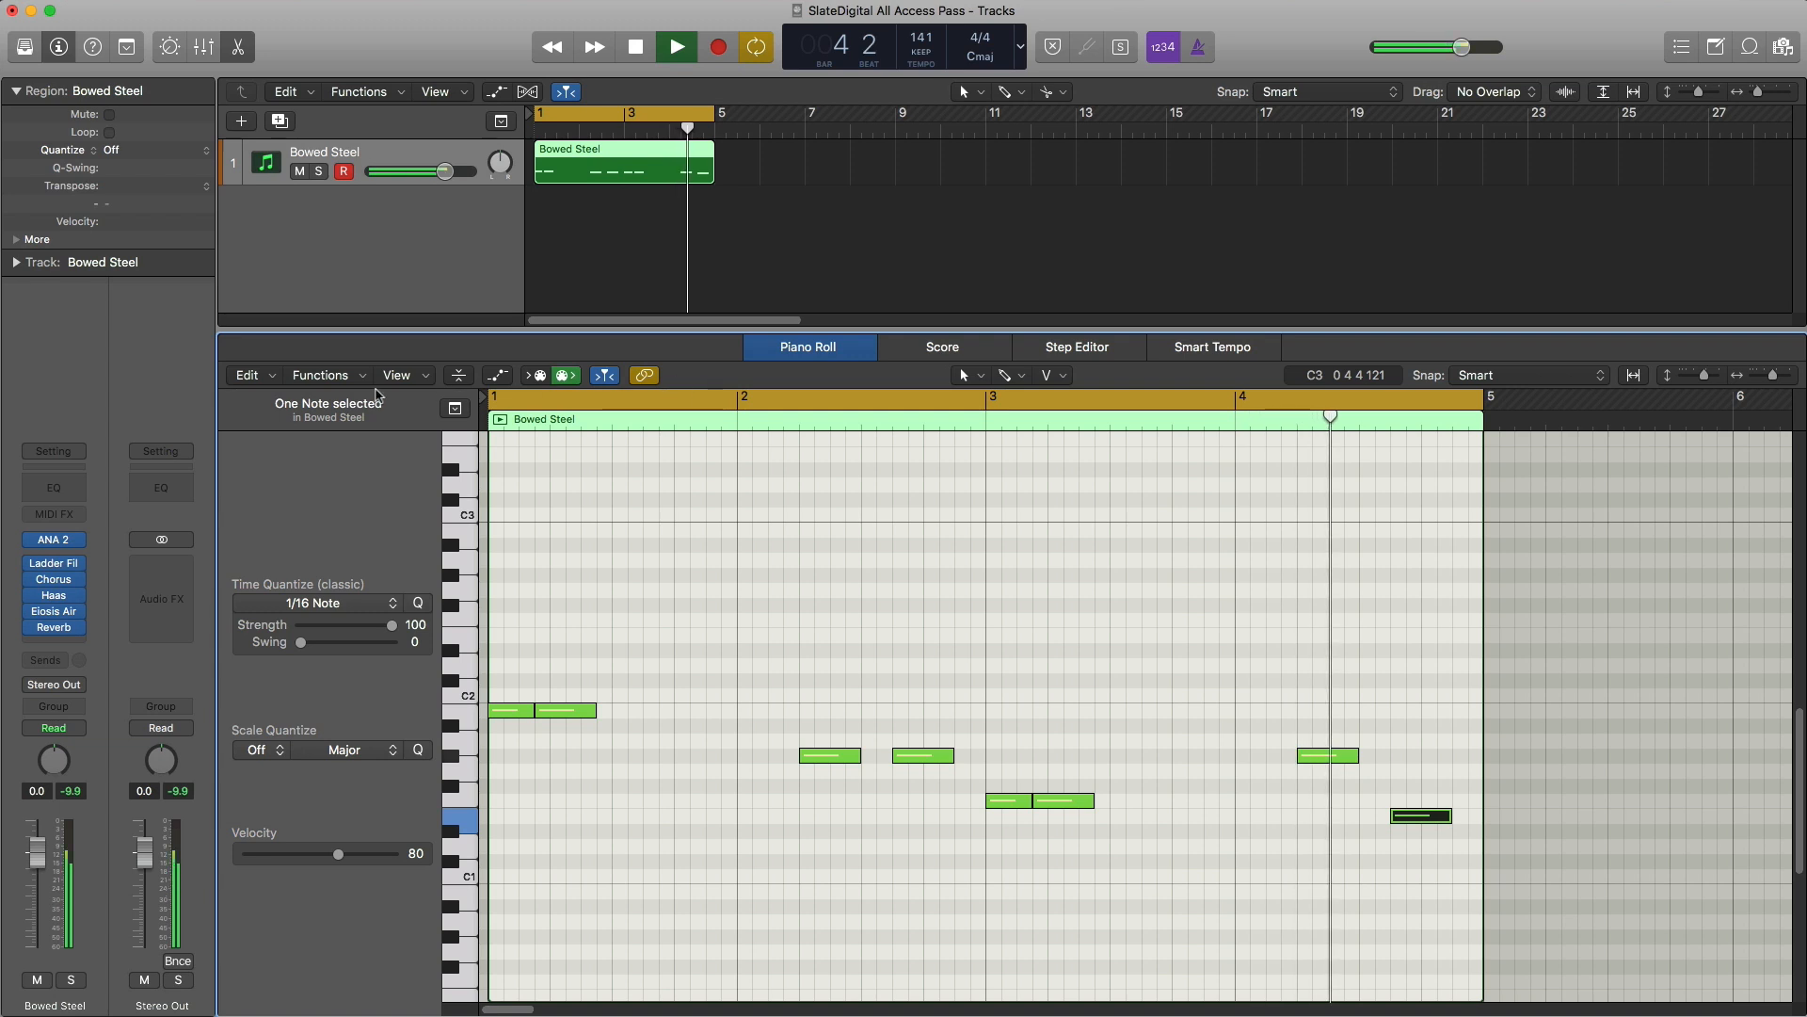
pyautogui.press('space')
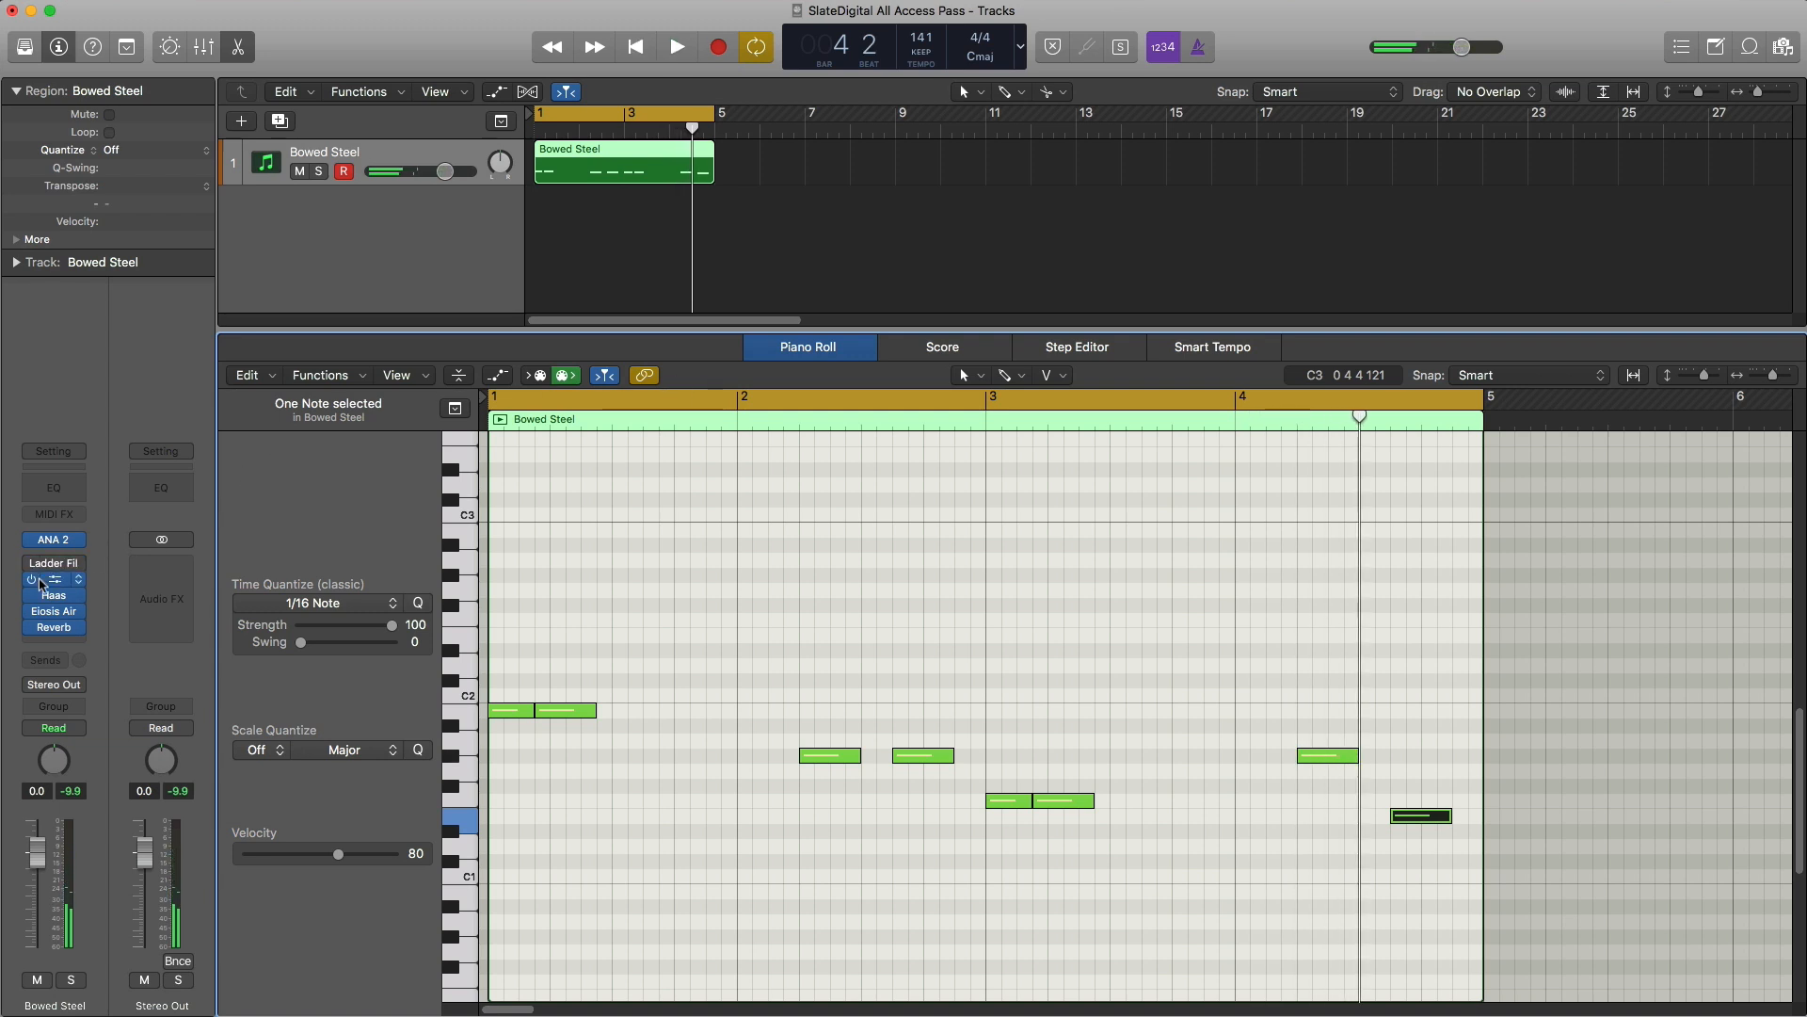
pyautogui.press('space')
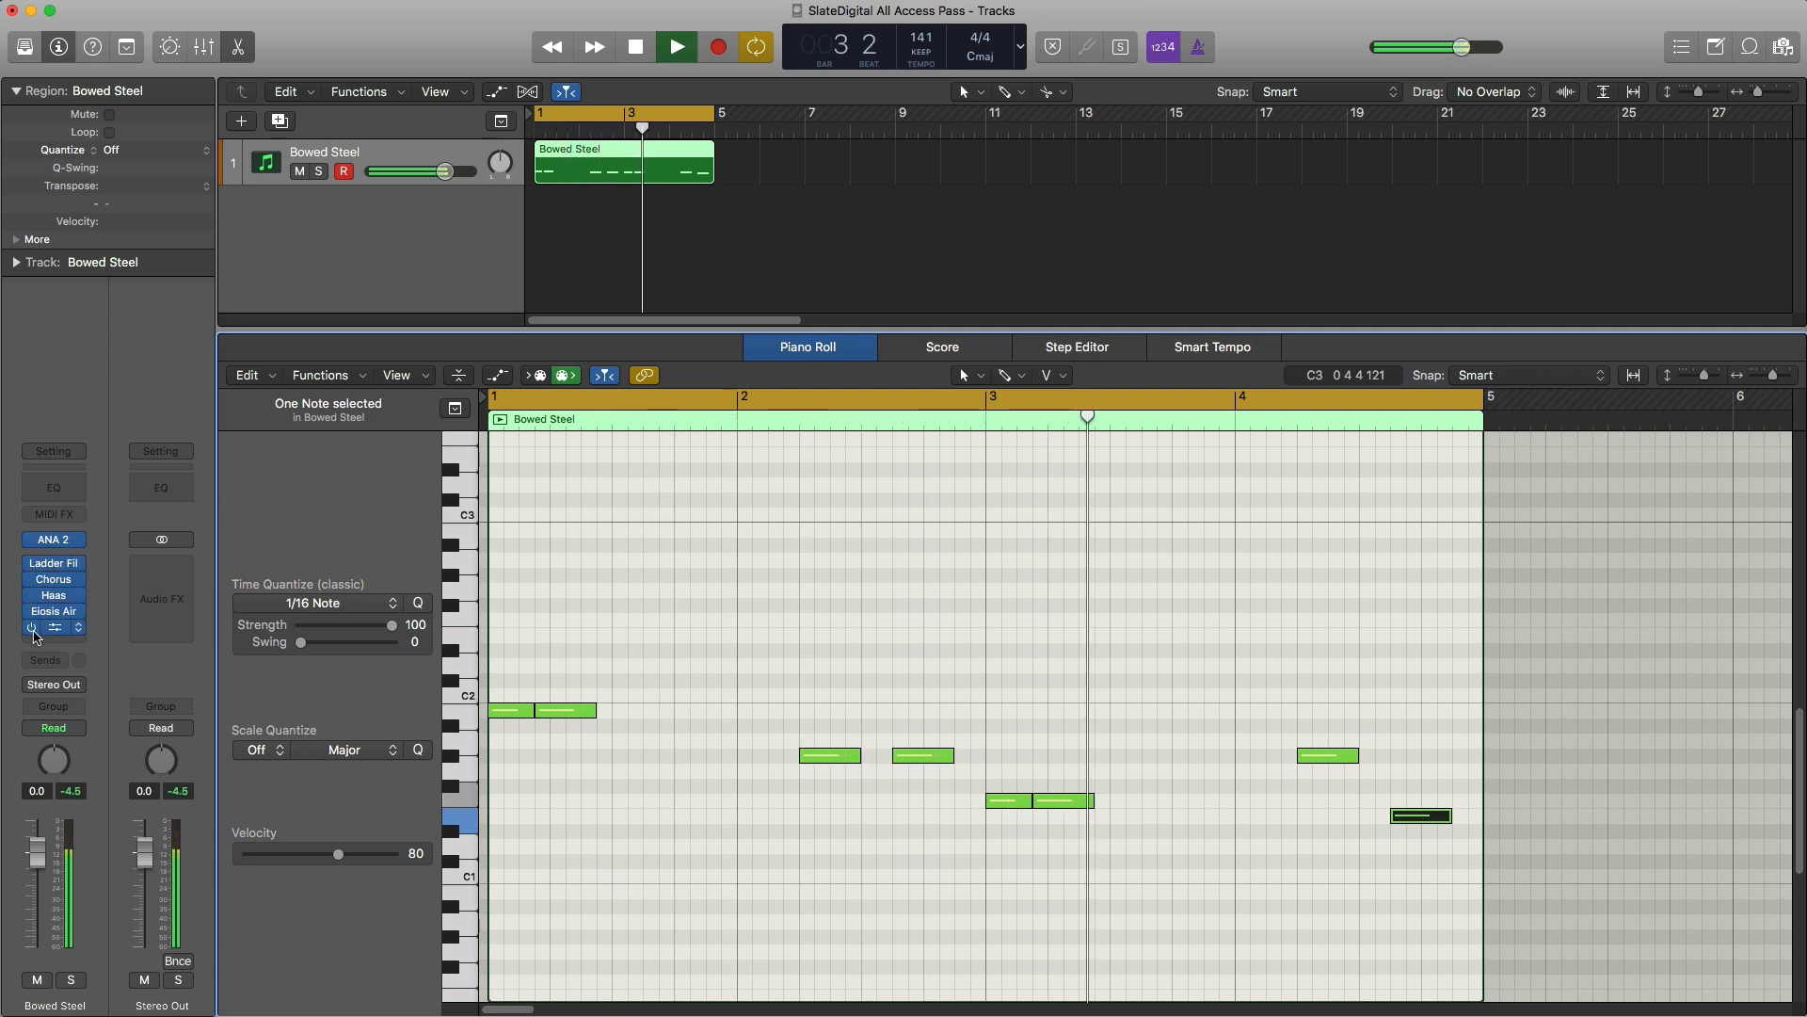
pyautogui.press('Return')
pyautogui.press('space')
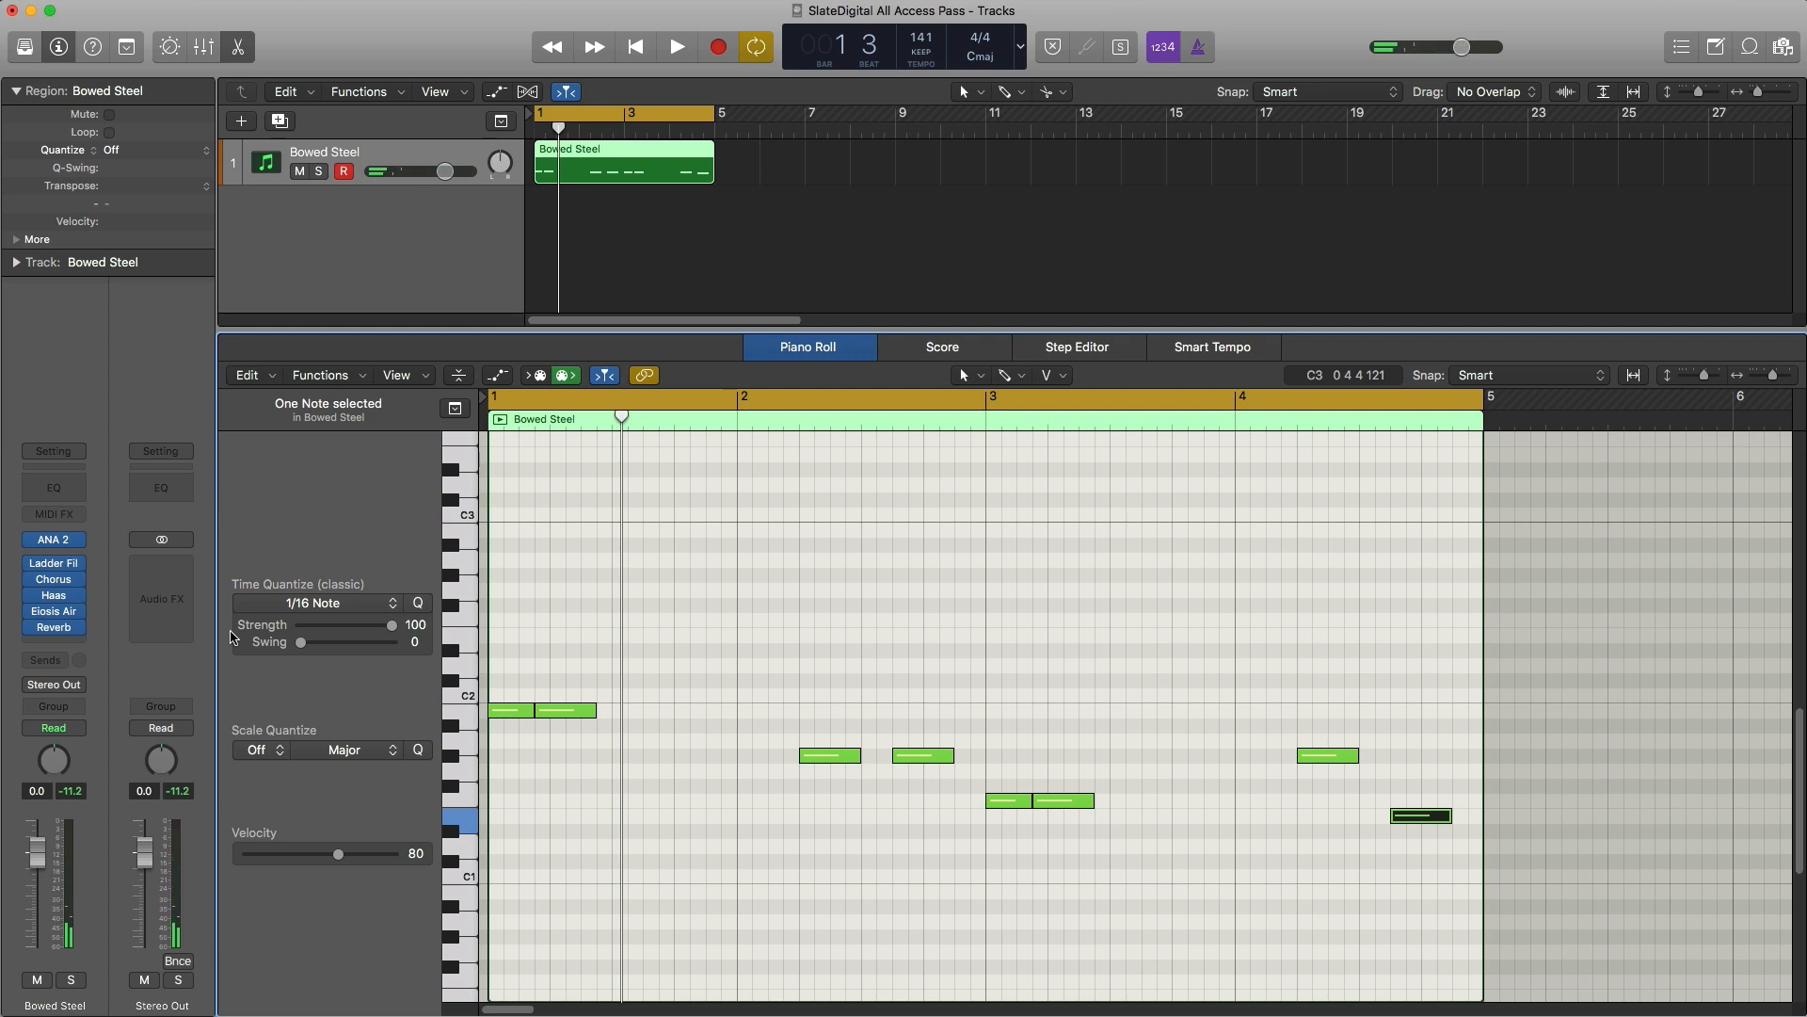
# Step: Hide the piano roll and play the loop from the start
pyautogui.press('e')
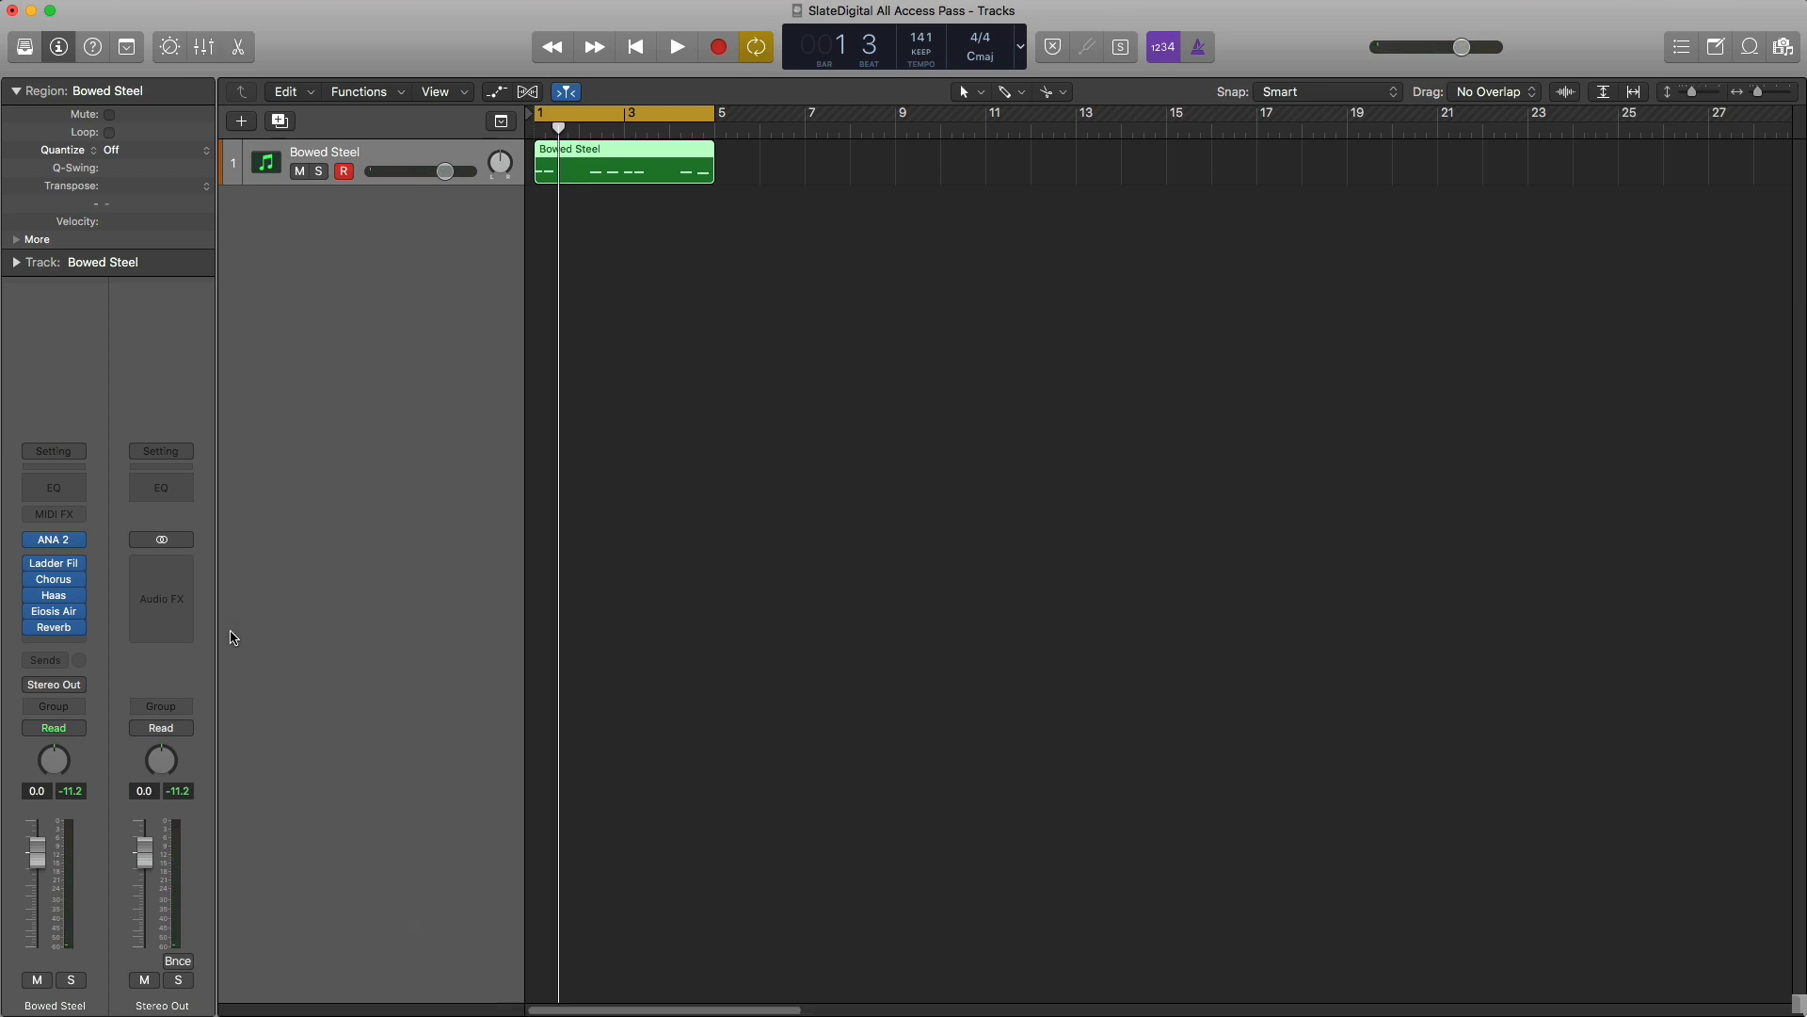
pyautogui.press('Return')
pyautogui.press('space')
pyautogui.press('space')
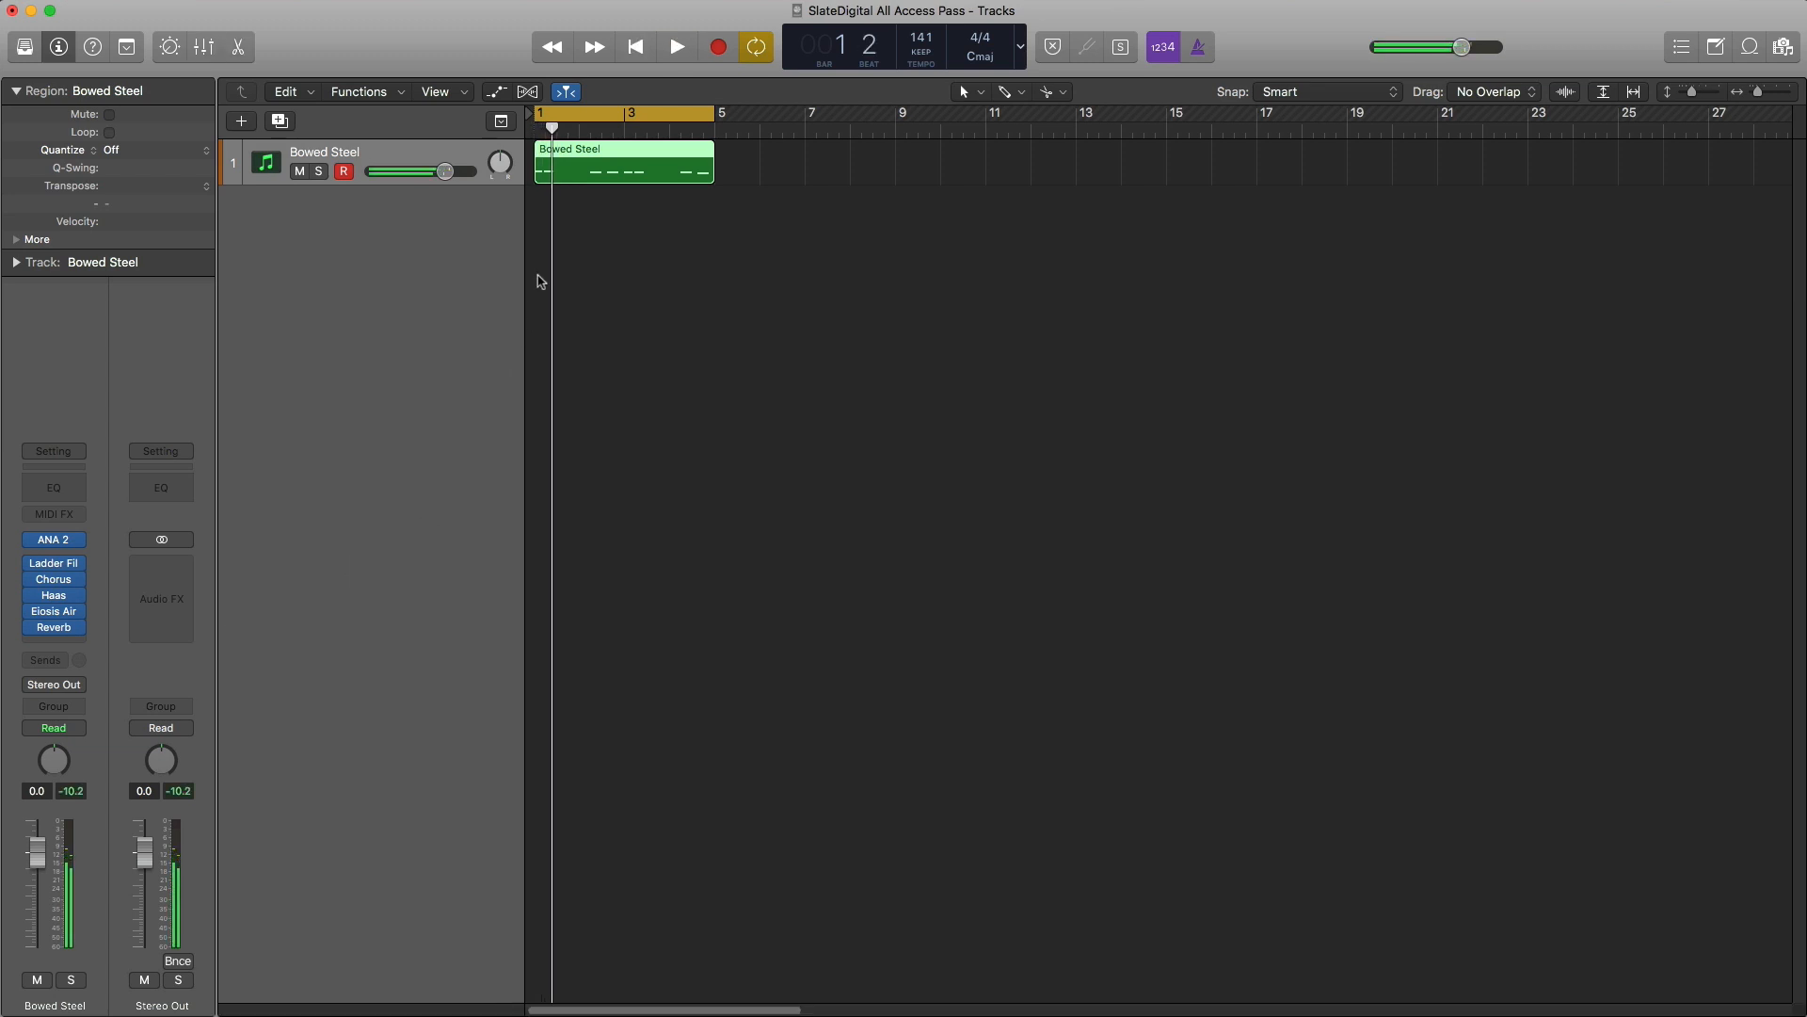
# Step: Create a second software instrument track, load ANA 2 on it, and move the synth window clear of the track headers
pyautogui.click(242, 121)
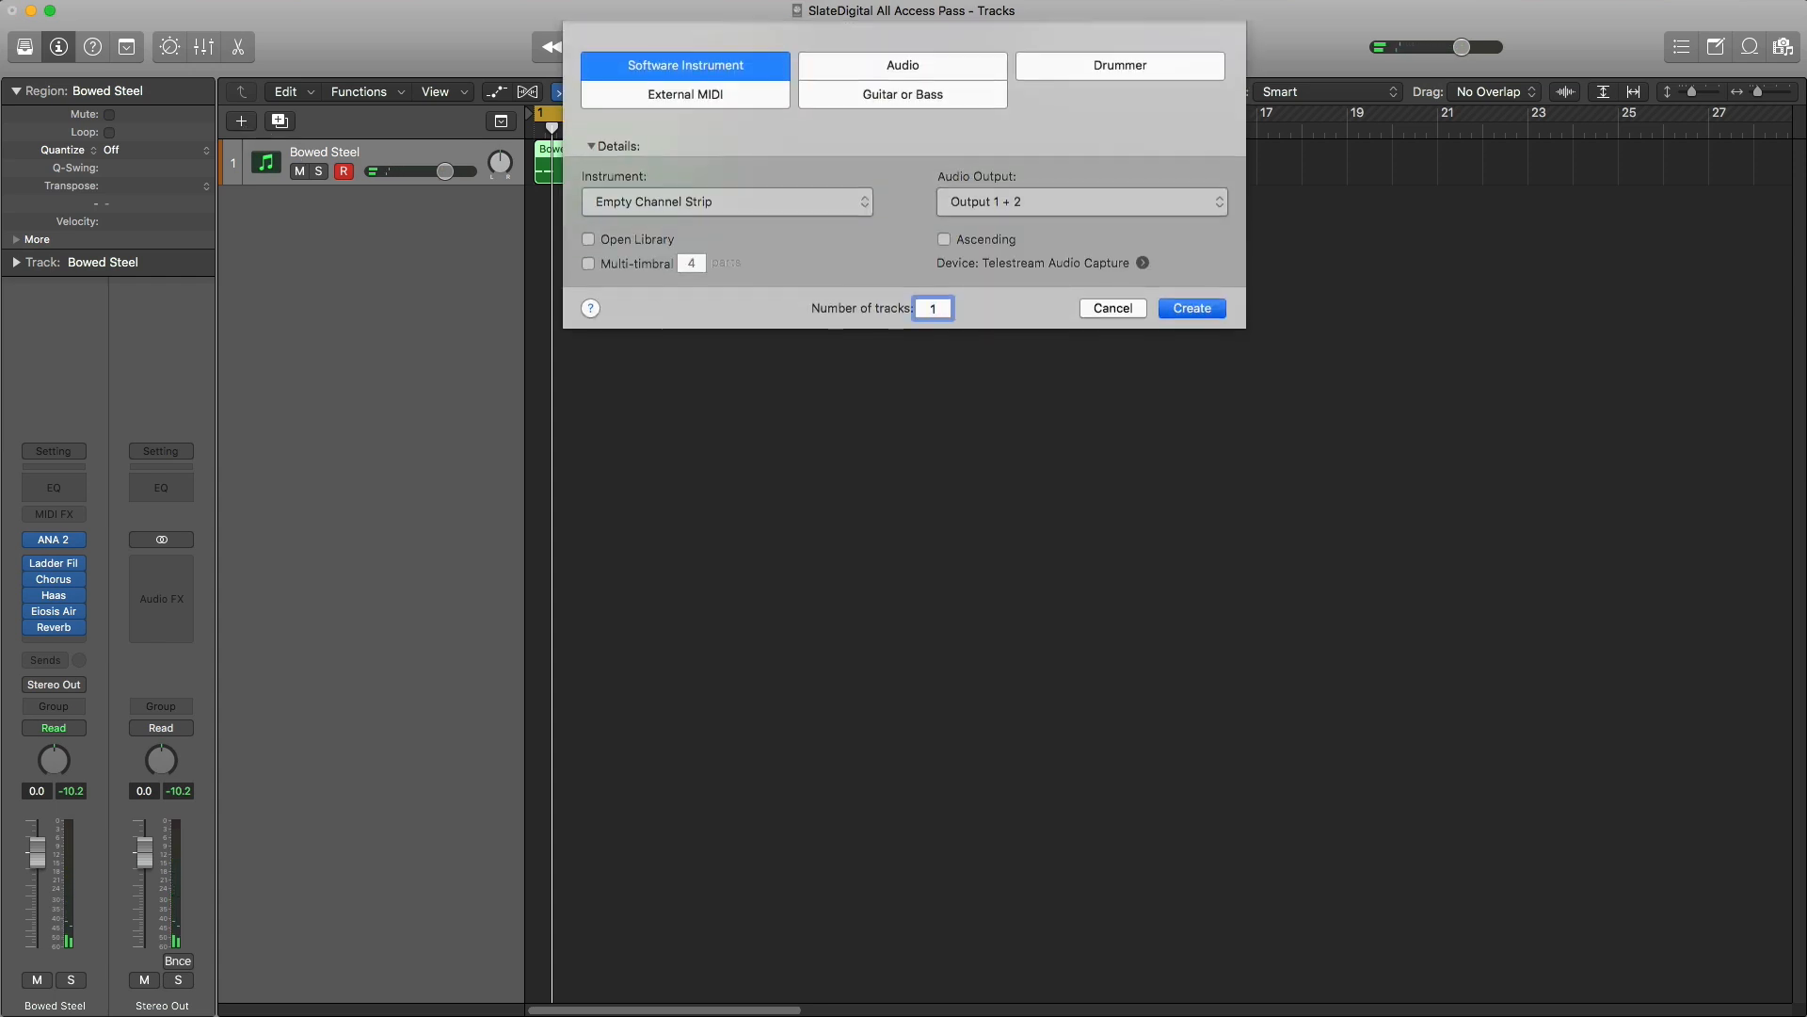
pyautogui.press('Return')
pyautogui.click(53, 611)
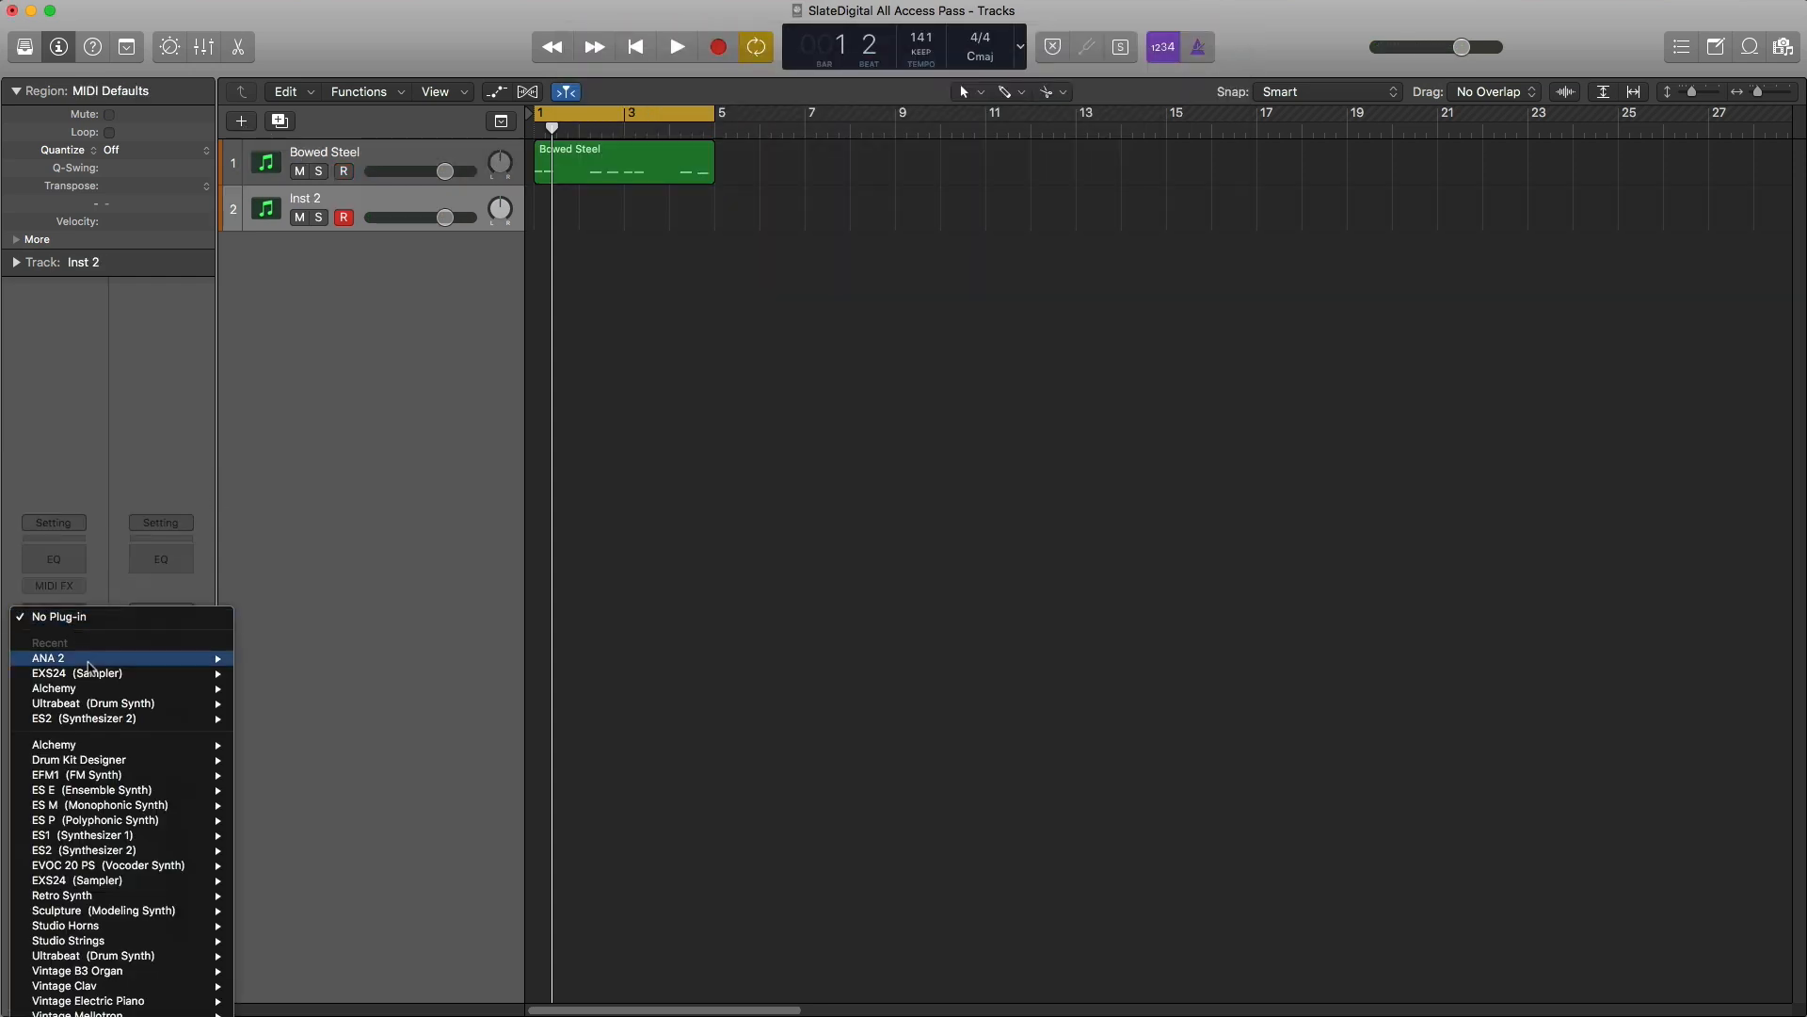
pyautogui.click(267, 659)
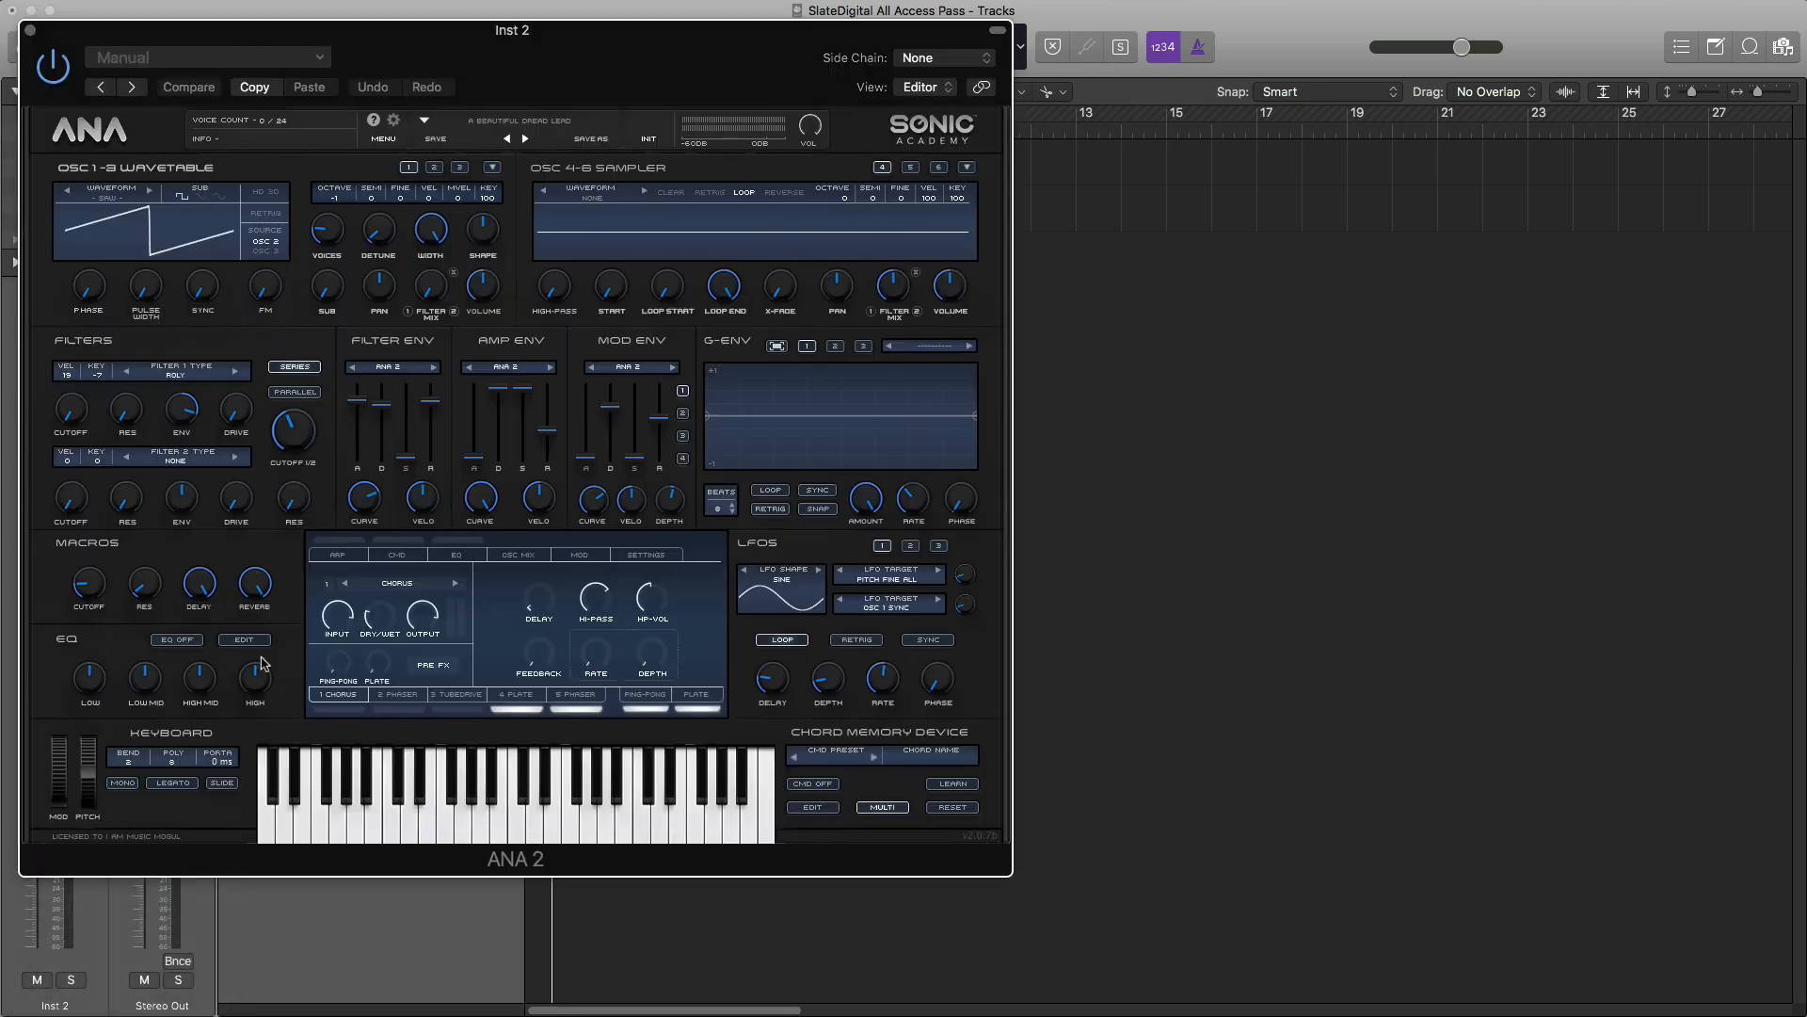
pyautogui.click(1198, 853)
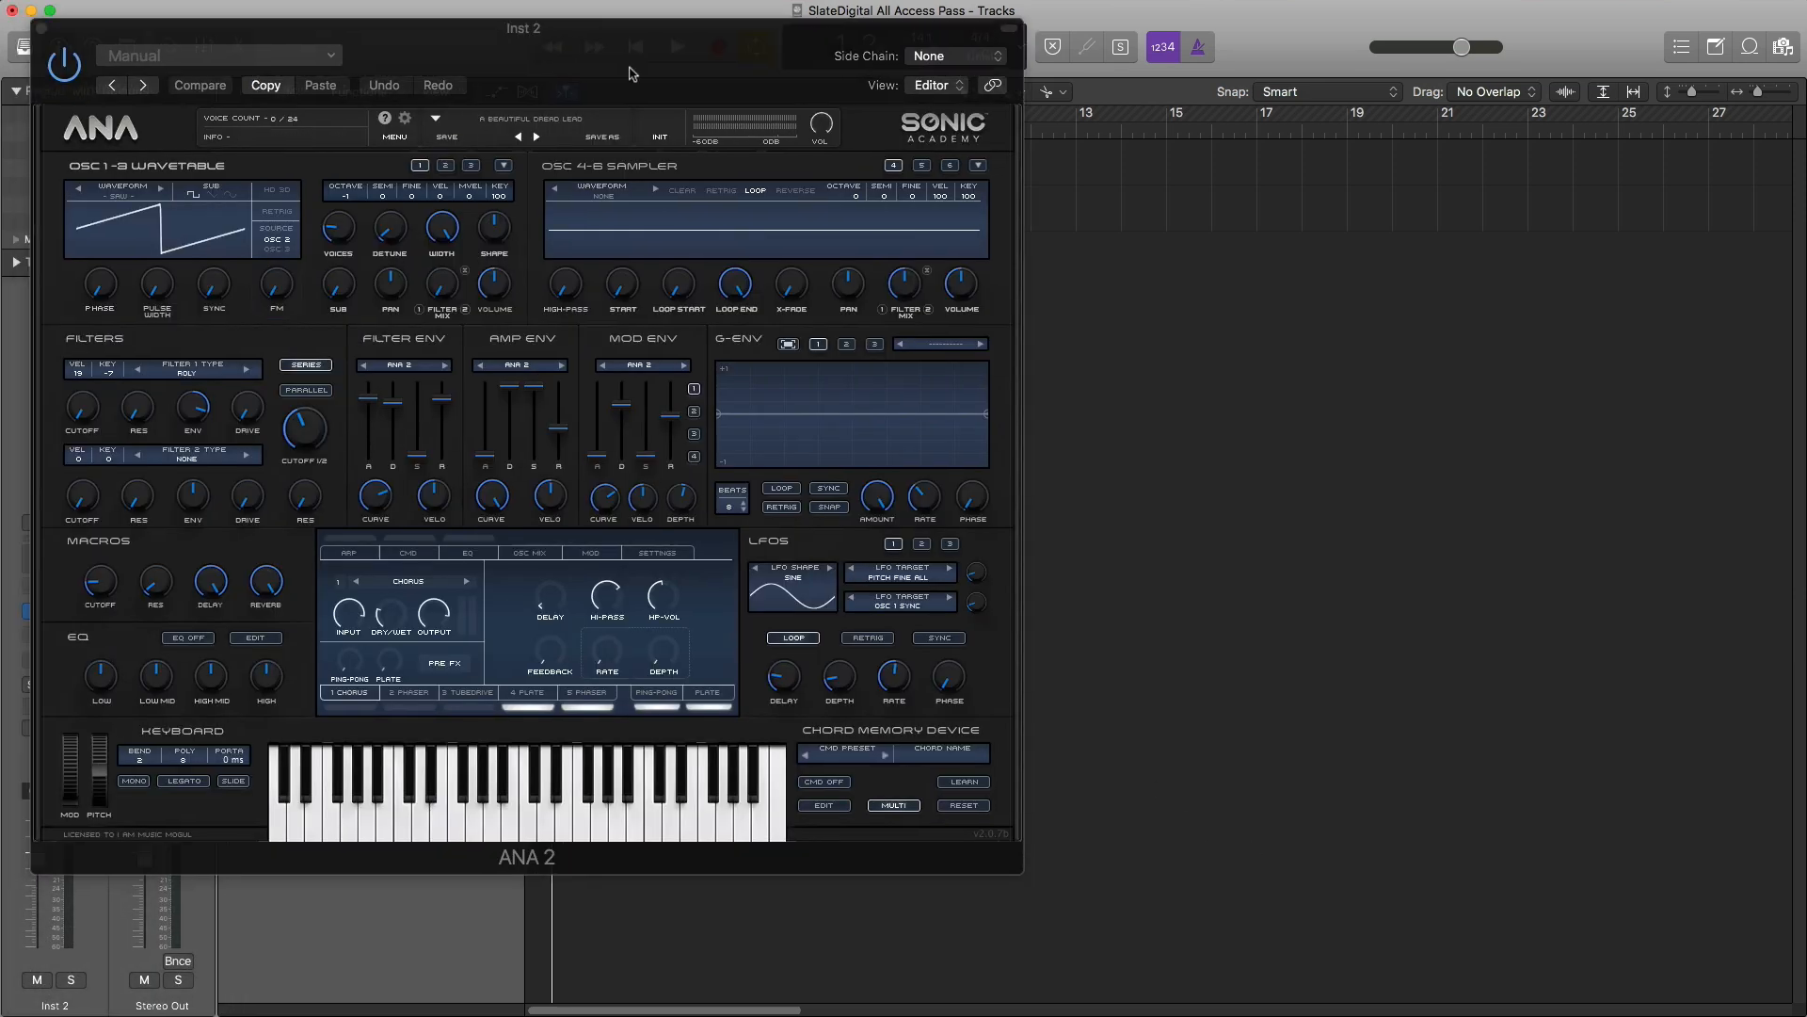
pyautogui.moveTo(565, 57); pyautogui.dragTo(1195, 120)
# Step: Filter ANA 2's preset browser to the Slate Digital Presets bank, load Alien Trill, and sort the presets by category
pyautogui.click(1134, 184)
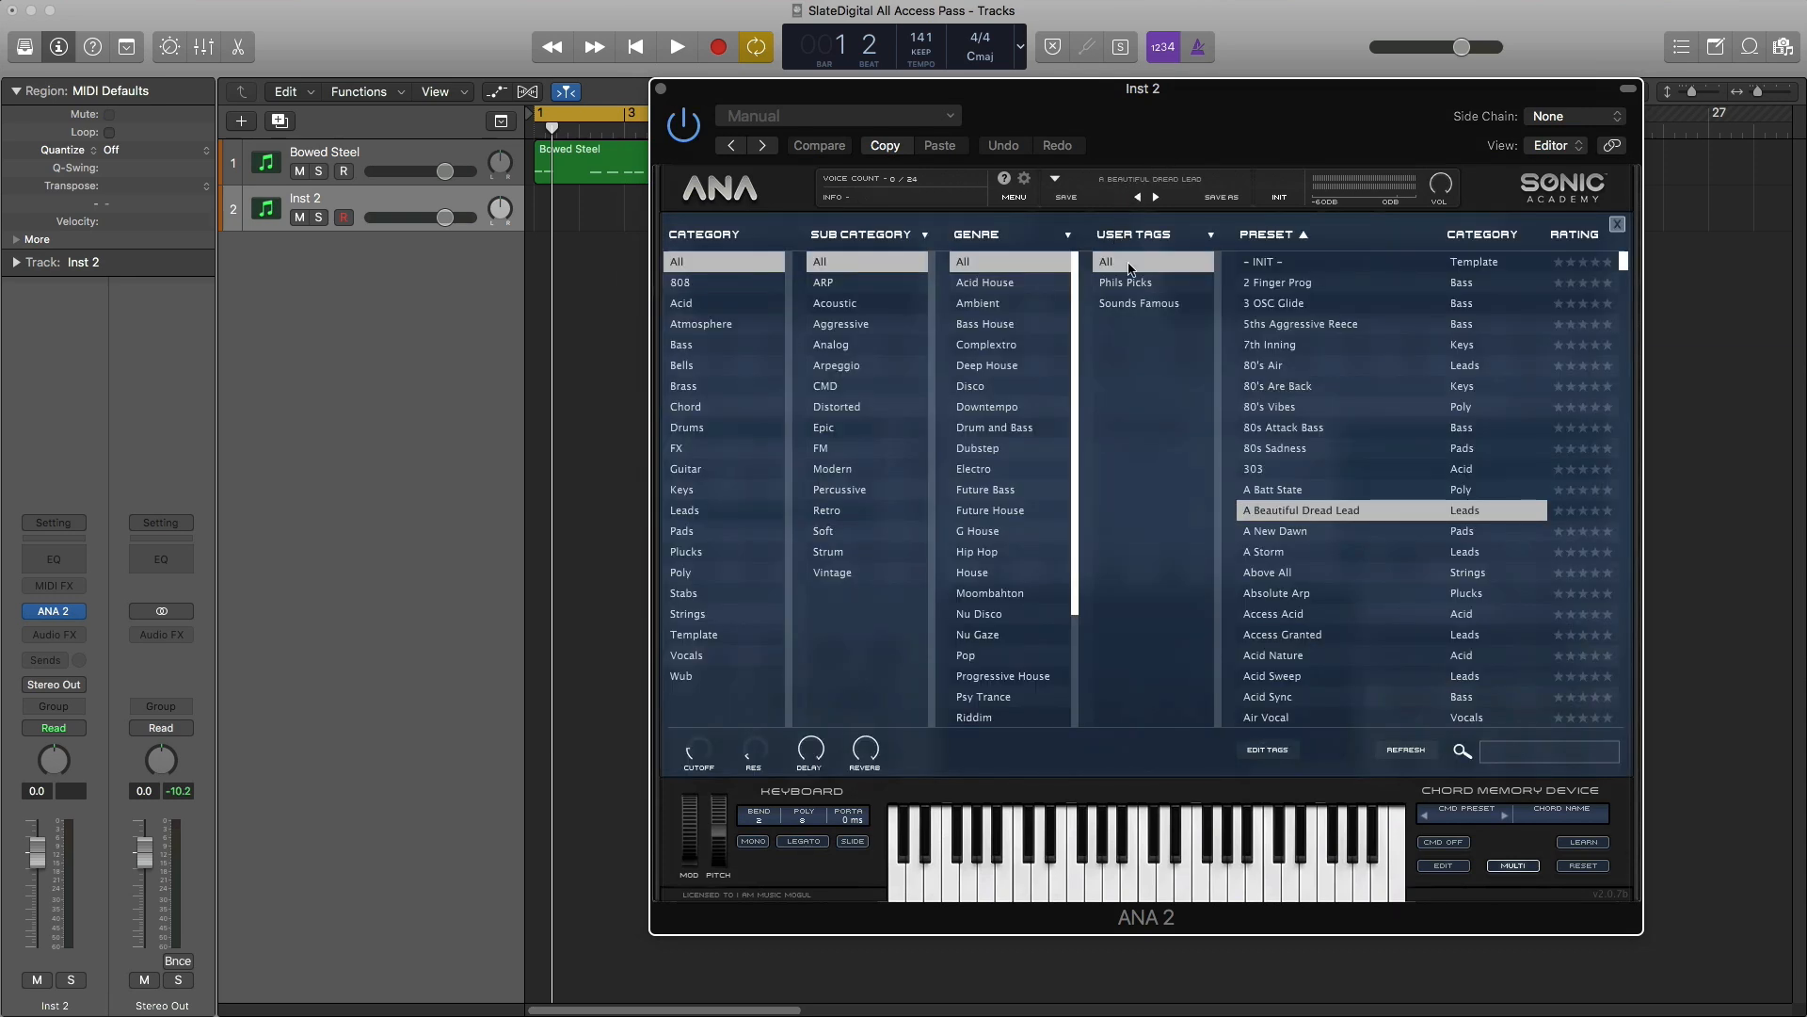
pyautogui.click(1153, 235)
pyautogui.click(1134, 292)
pyautogui.click(1143, 346)
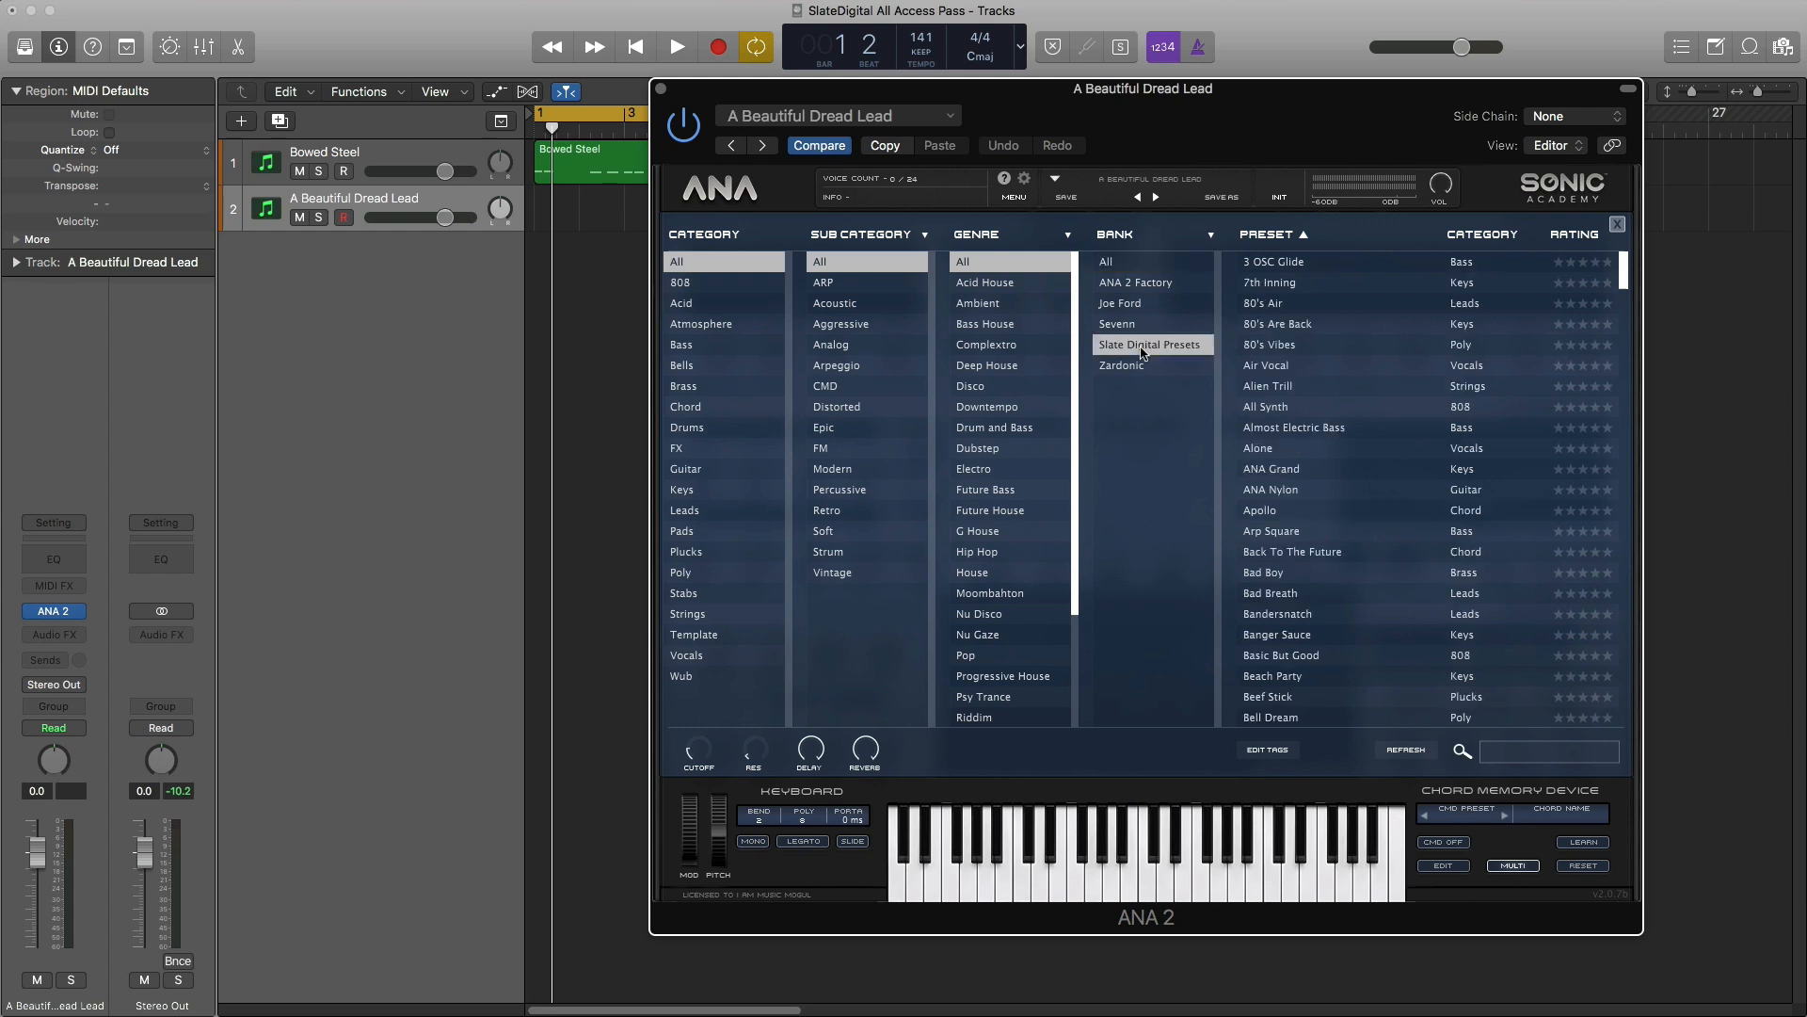
pyautogui.click(1324, 388)
pyautogui.click(1483, 234)
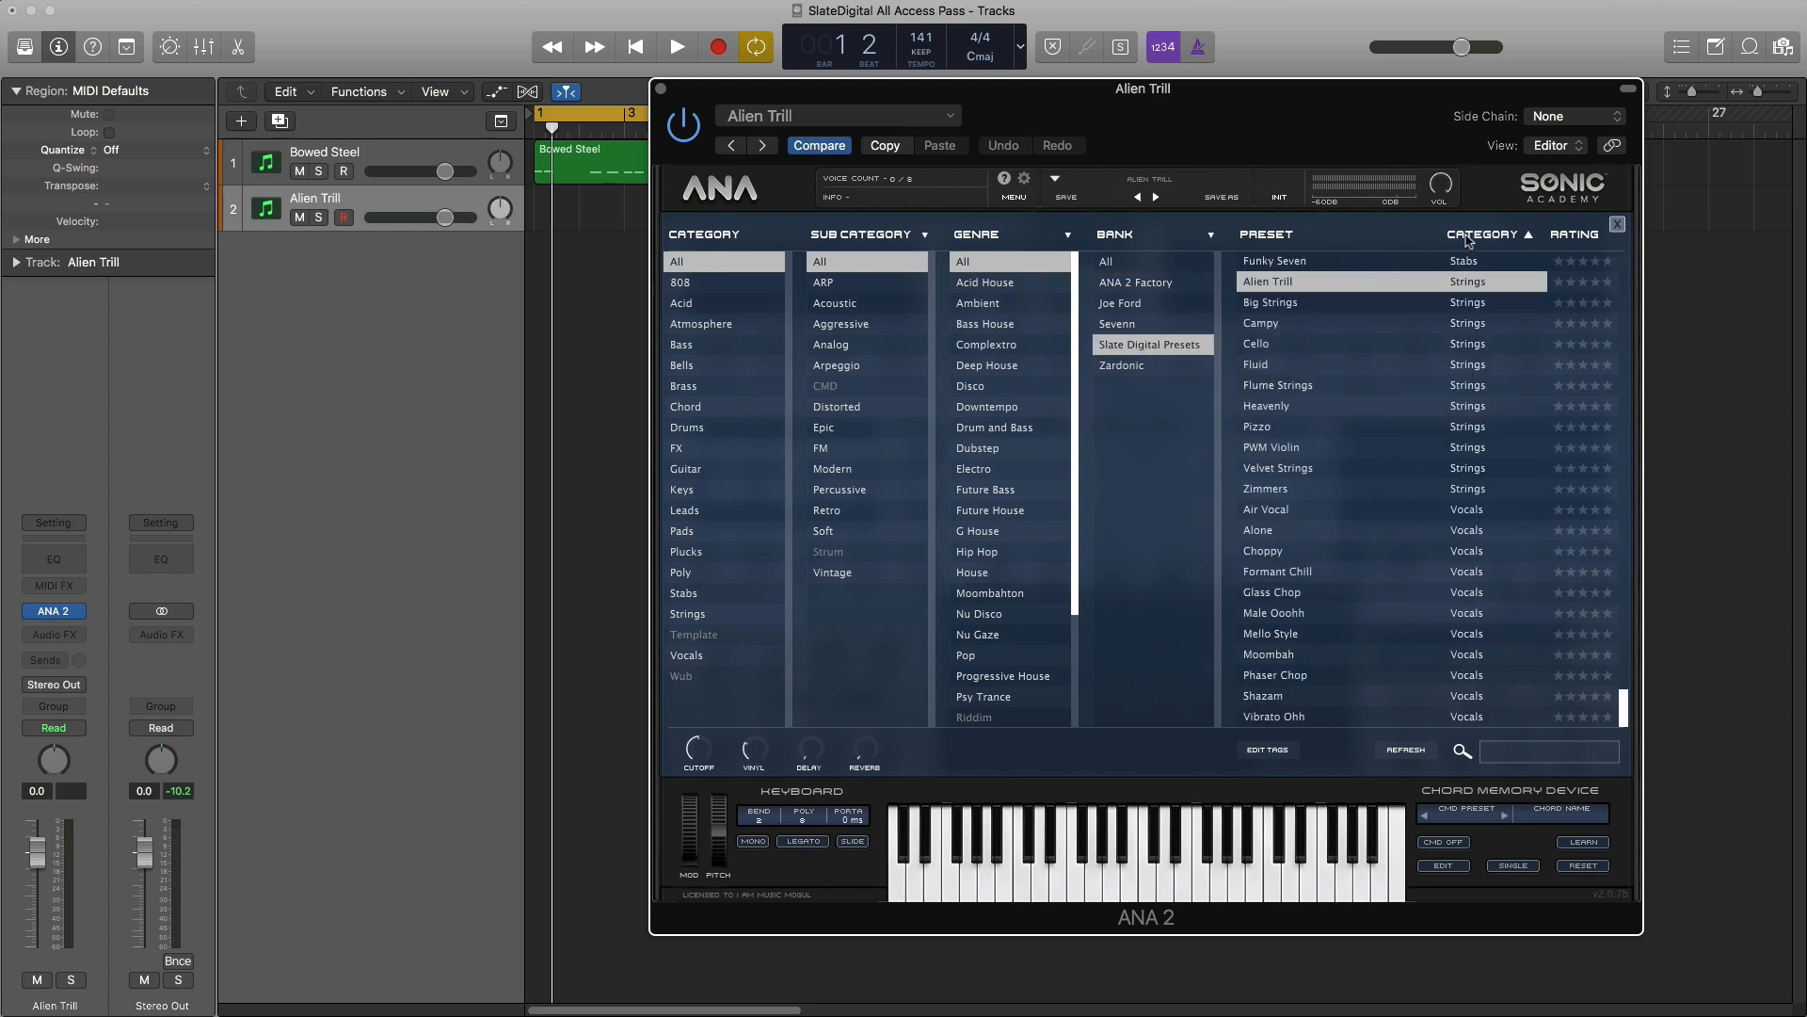
# Step: Audition the Poly presets from Rising Saws up to Clean Saws, load Bell Dream, and close ANA 2
pyautogui.scroll(5, 1271, 492)
pyautogui.click(1284, 478)
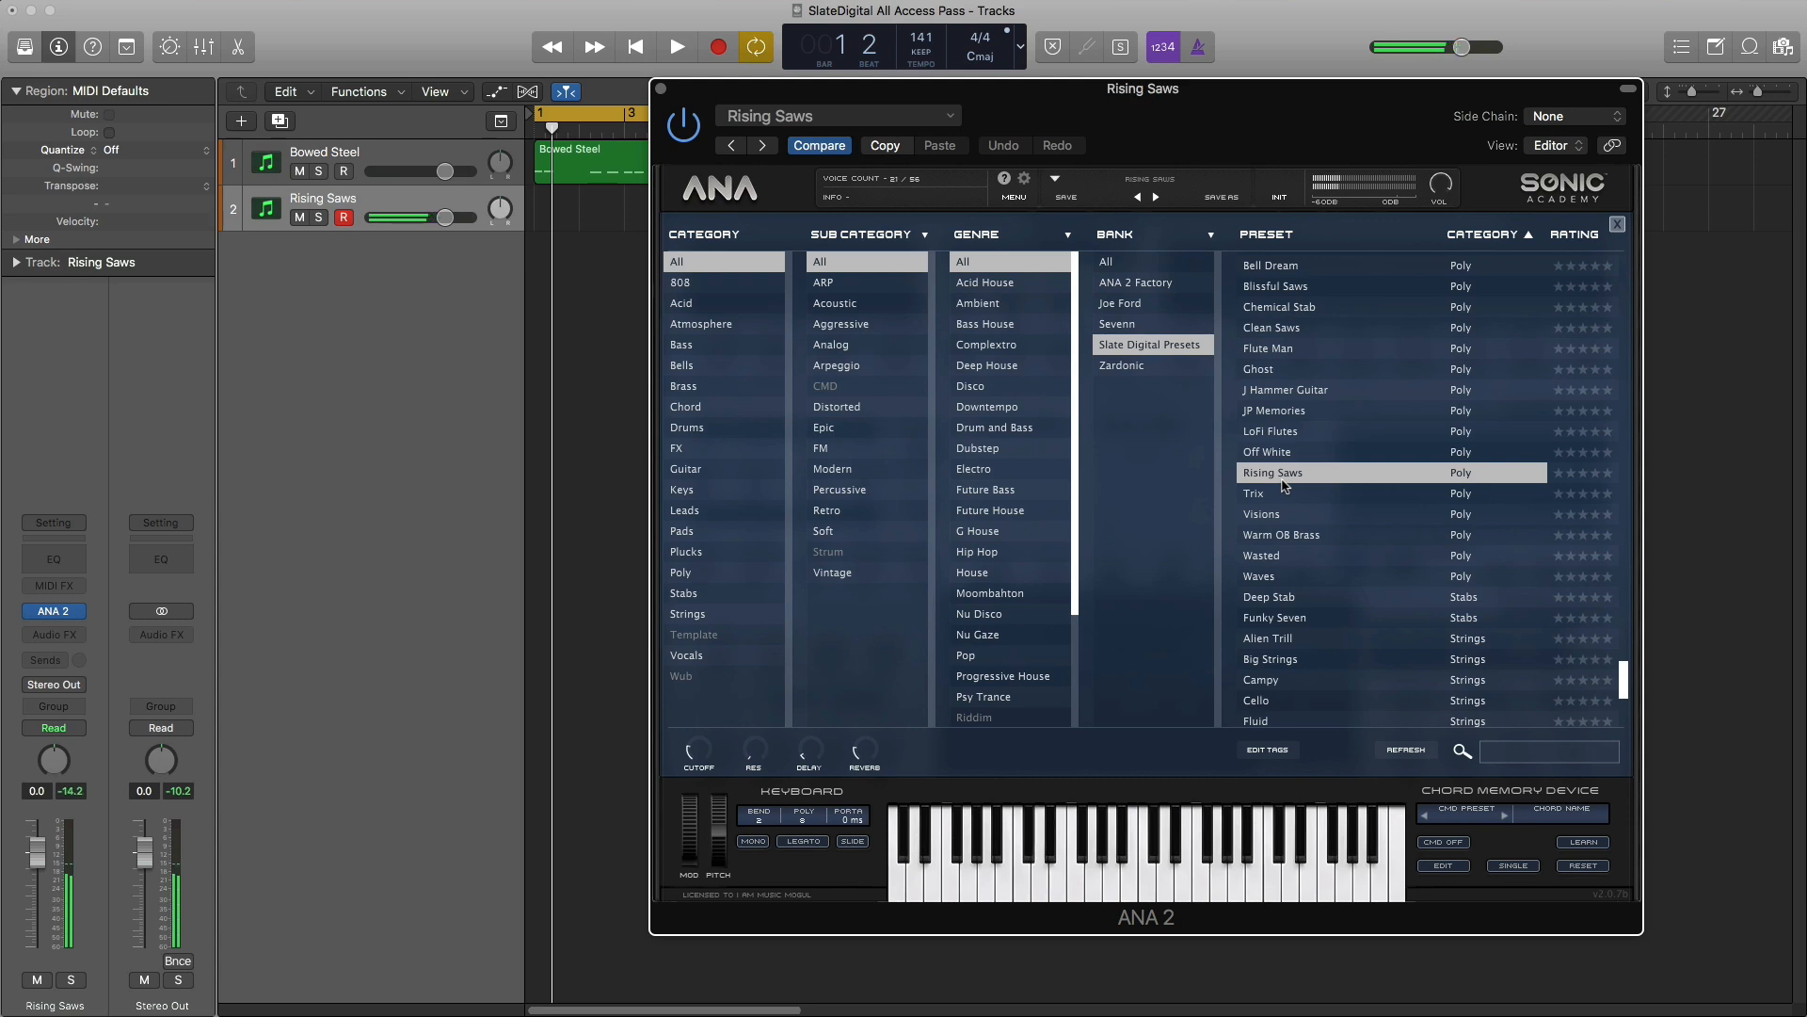
pyautogui.press('Up')
pyautogui.press('Up')
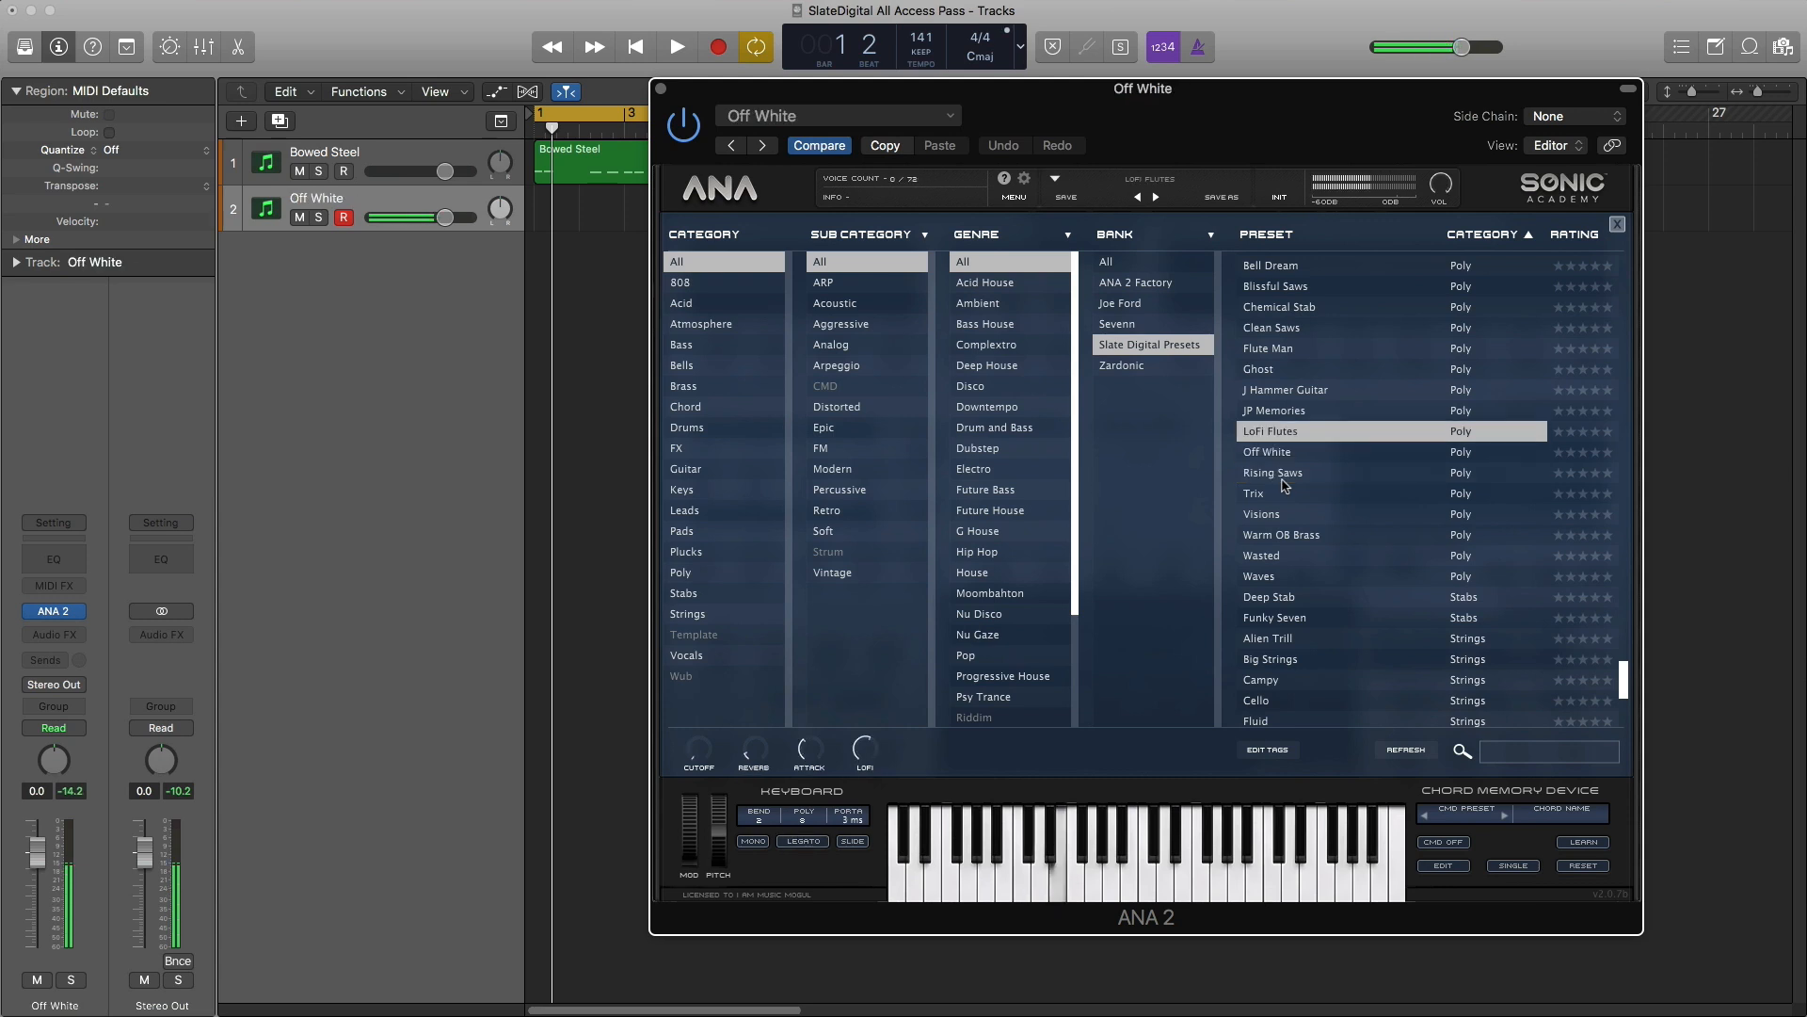
pyautogui.press('Up')
pyautogui.press('Up')
pyautogui.press('Up')
pyautogui.press('Up')
pyautogui.press('Up')
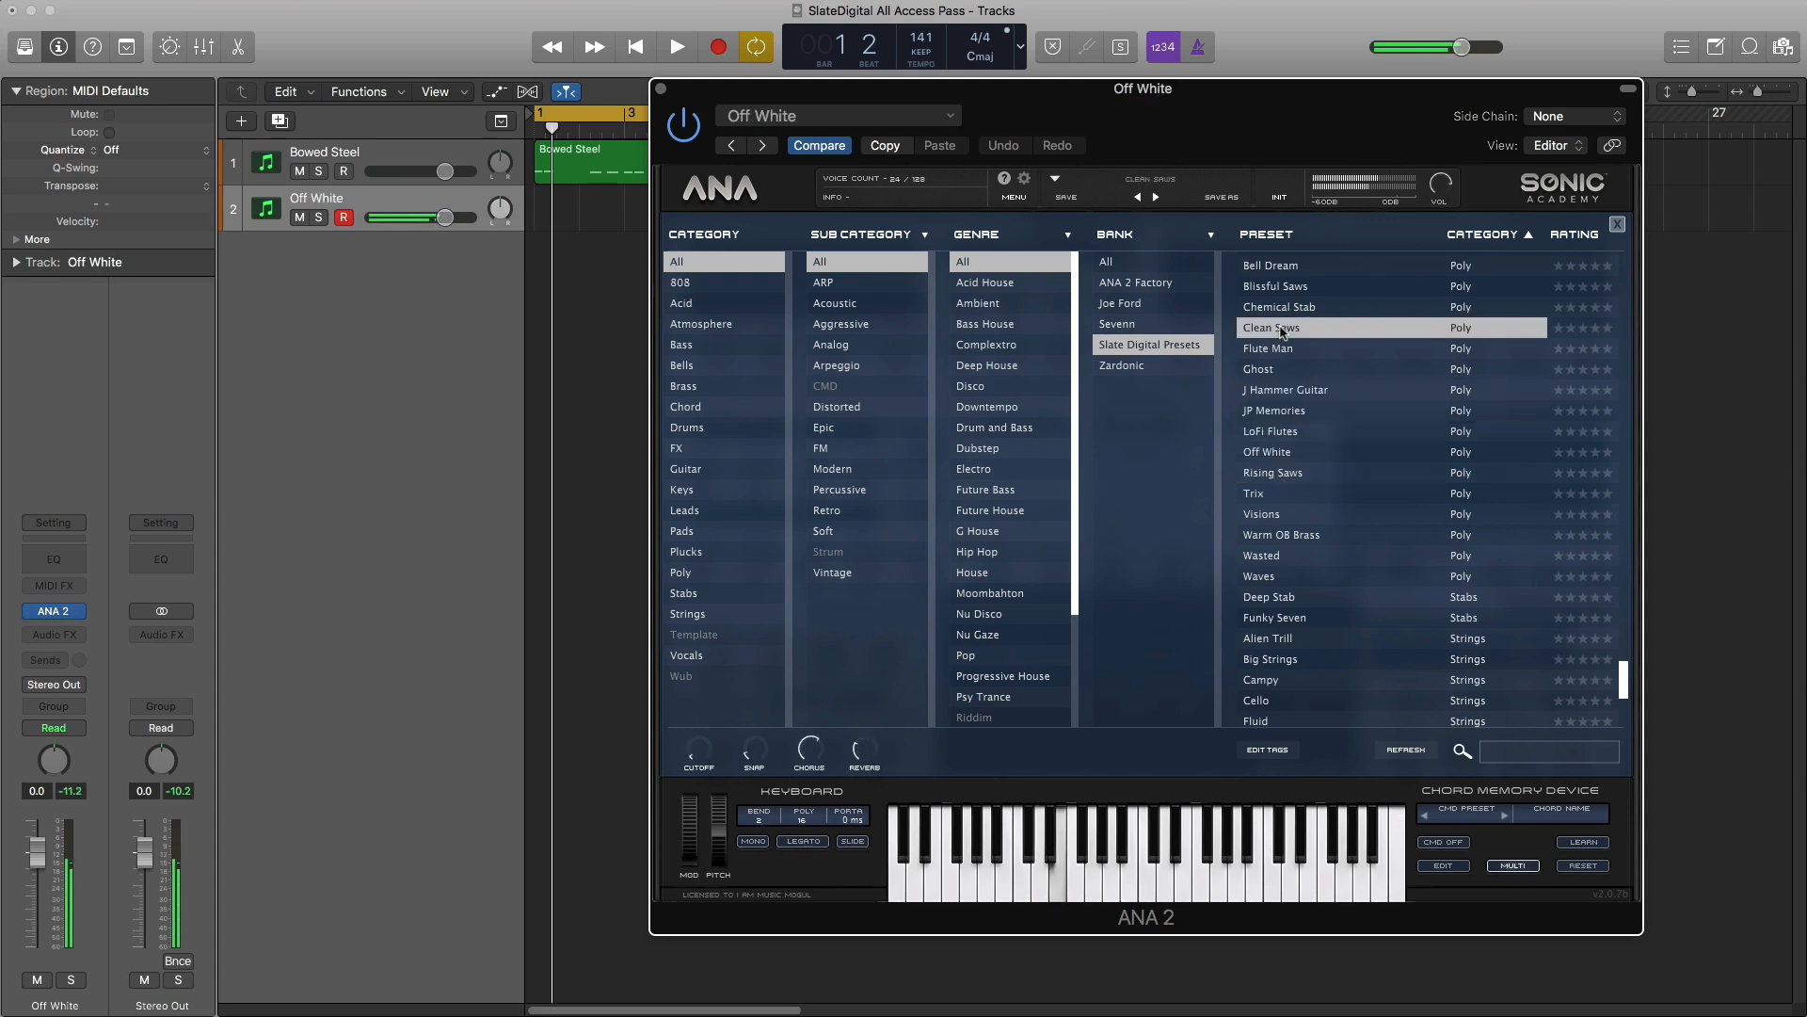
pyautogui.scroll(1, 1281, 333)
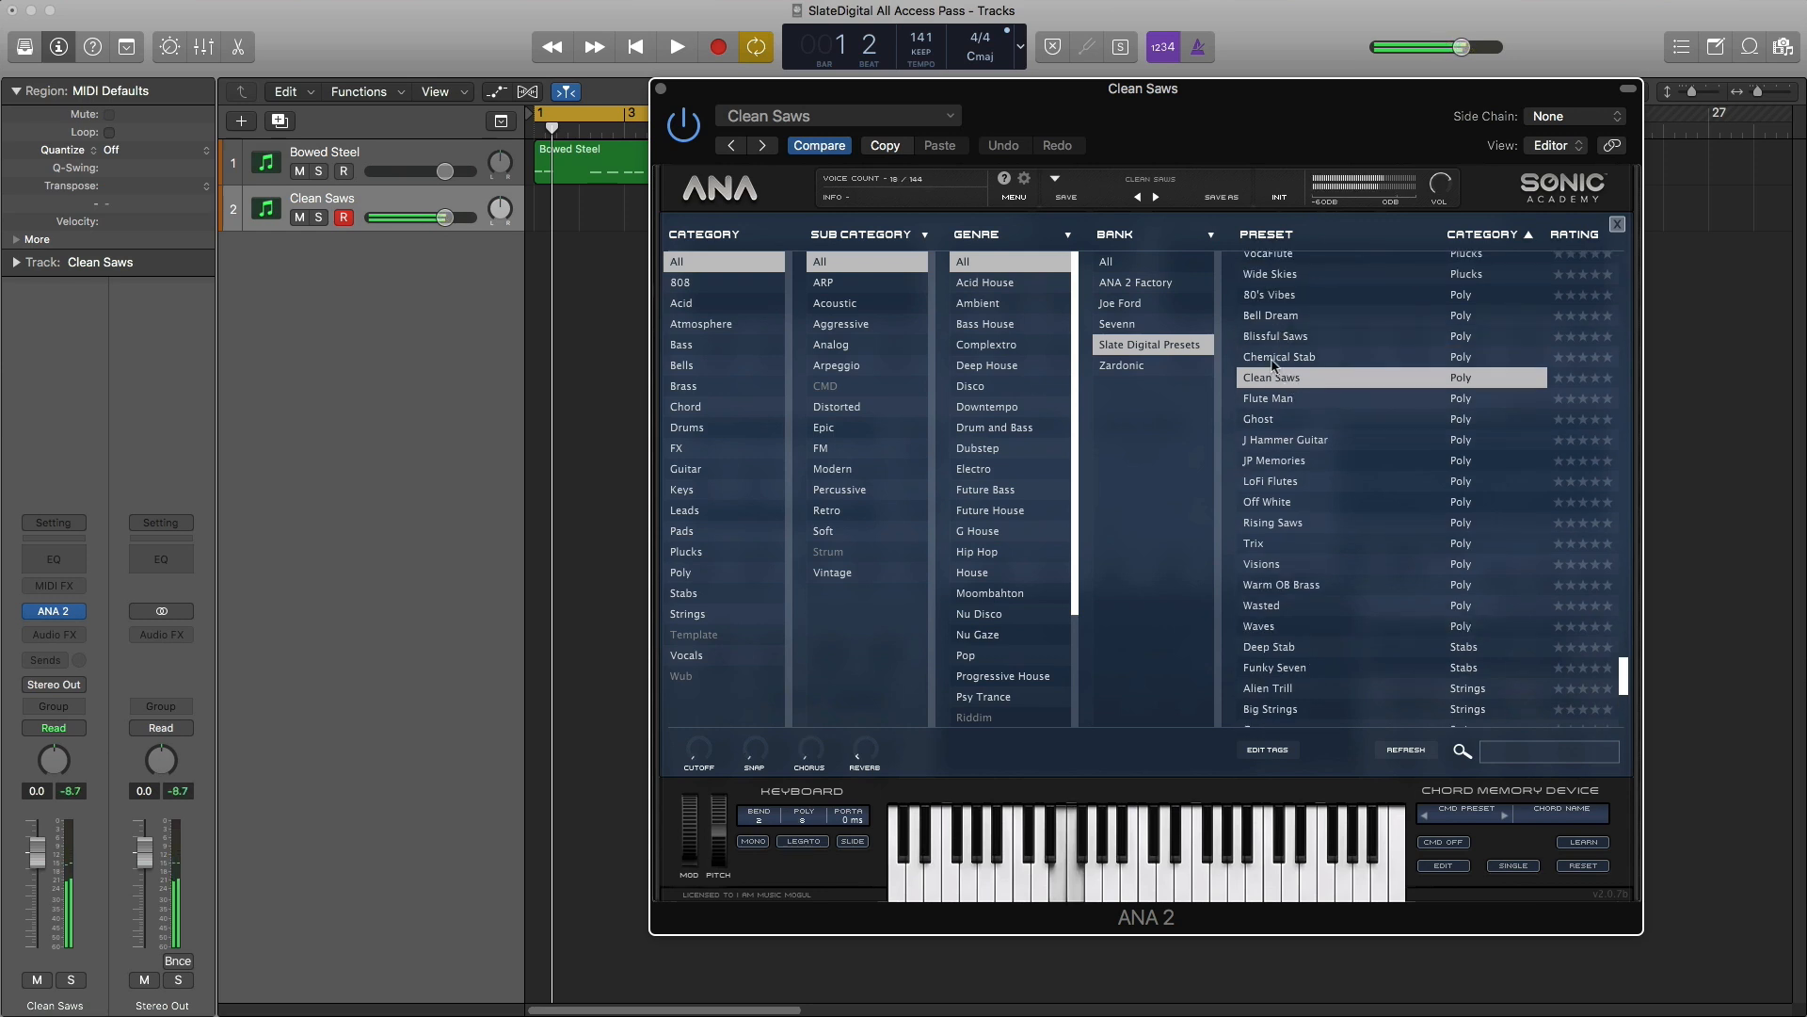
pyautogui.click(1289, 324)
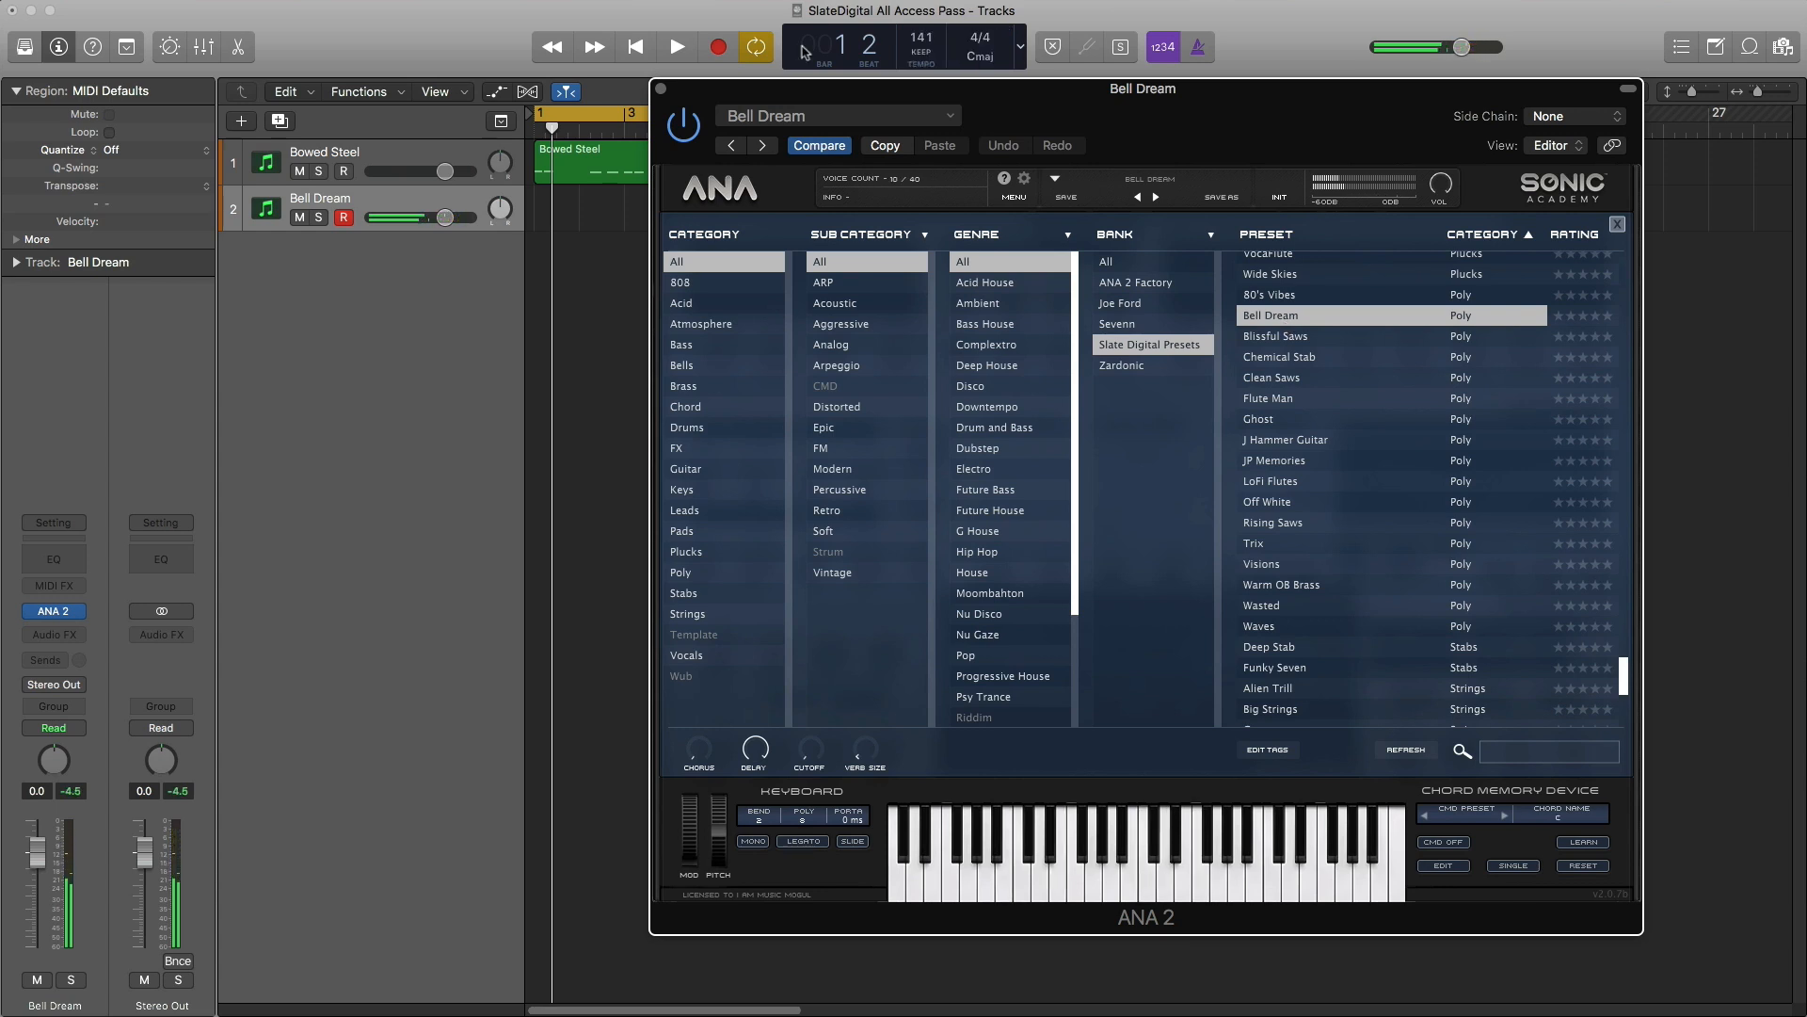
pyautogui.click(660, 89)
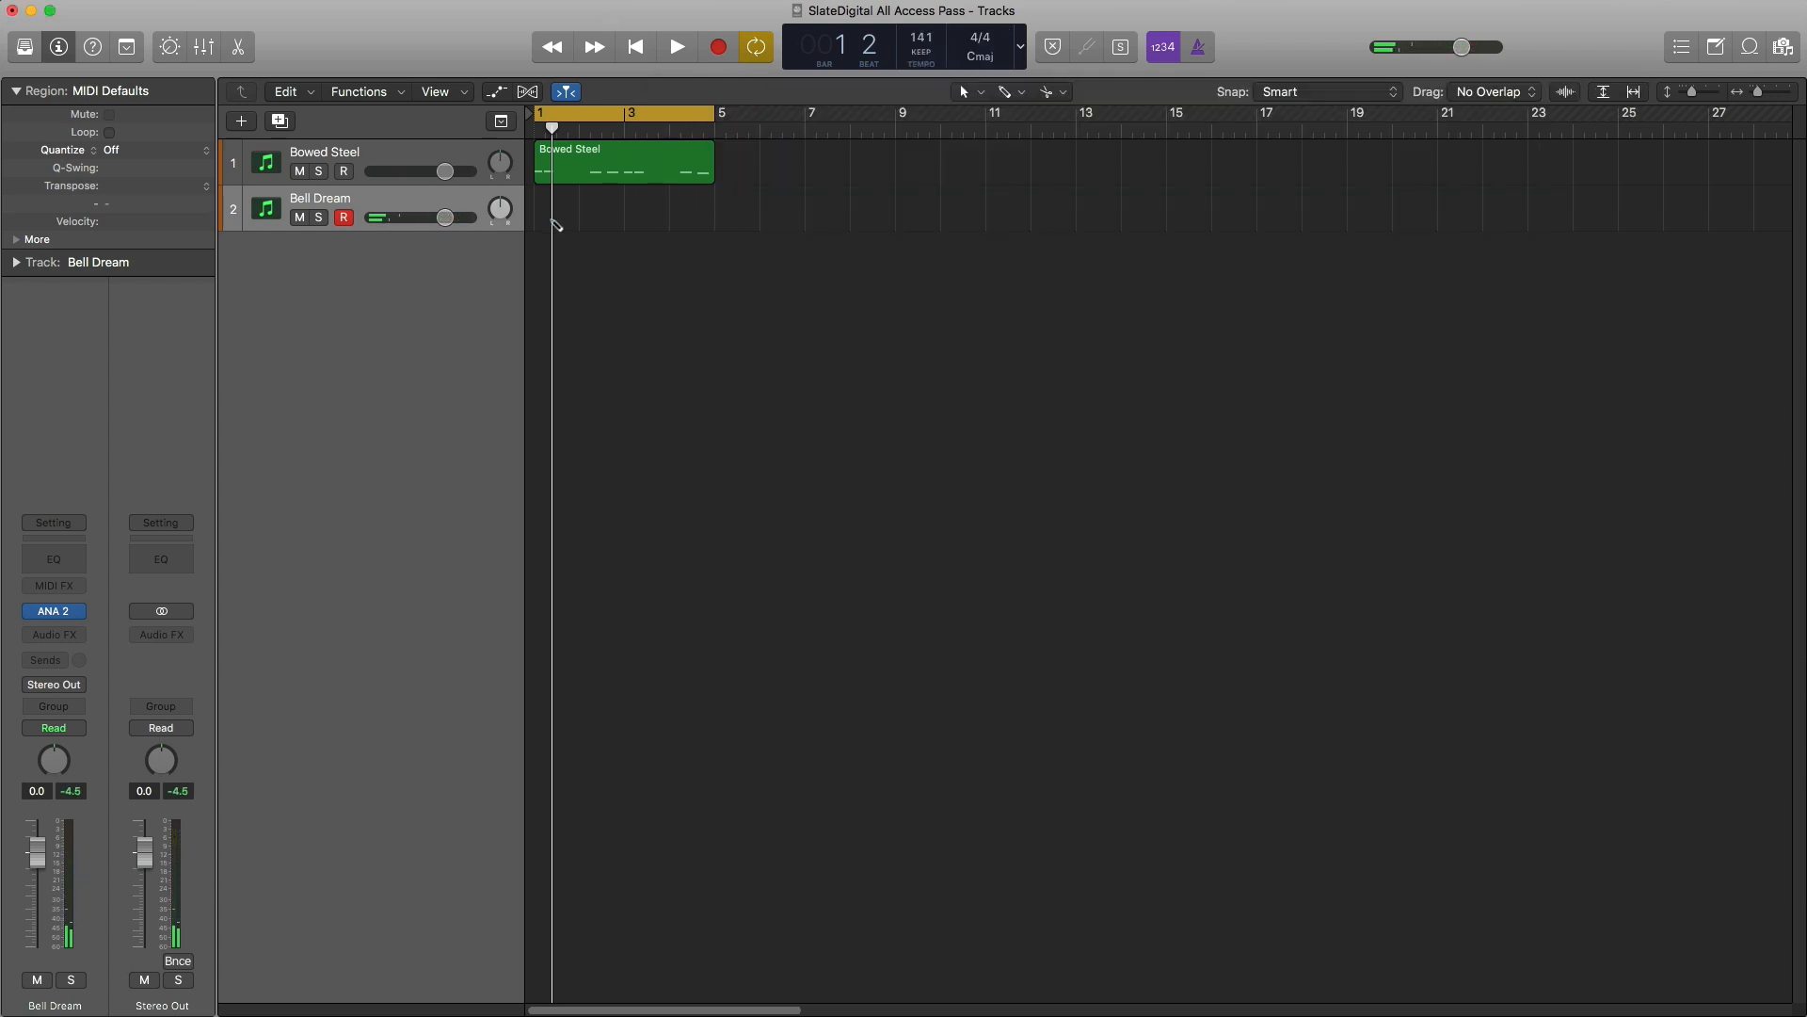
# Step: Create a four-bar MIDI region on the Bell Dream track from bar 1 to bar 5 and show the piano roll
pyautogui.moveTo(573, 222); pyautogui.dragTo(714, 224)
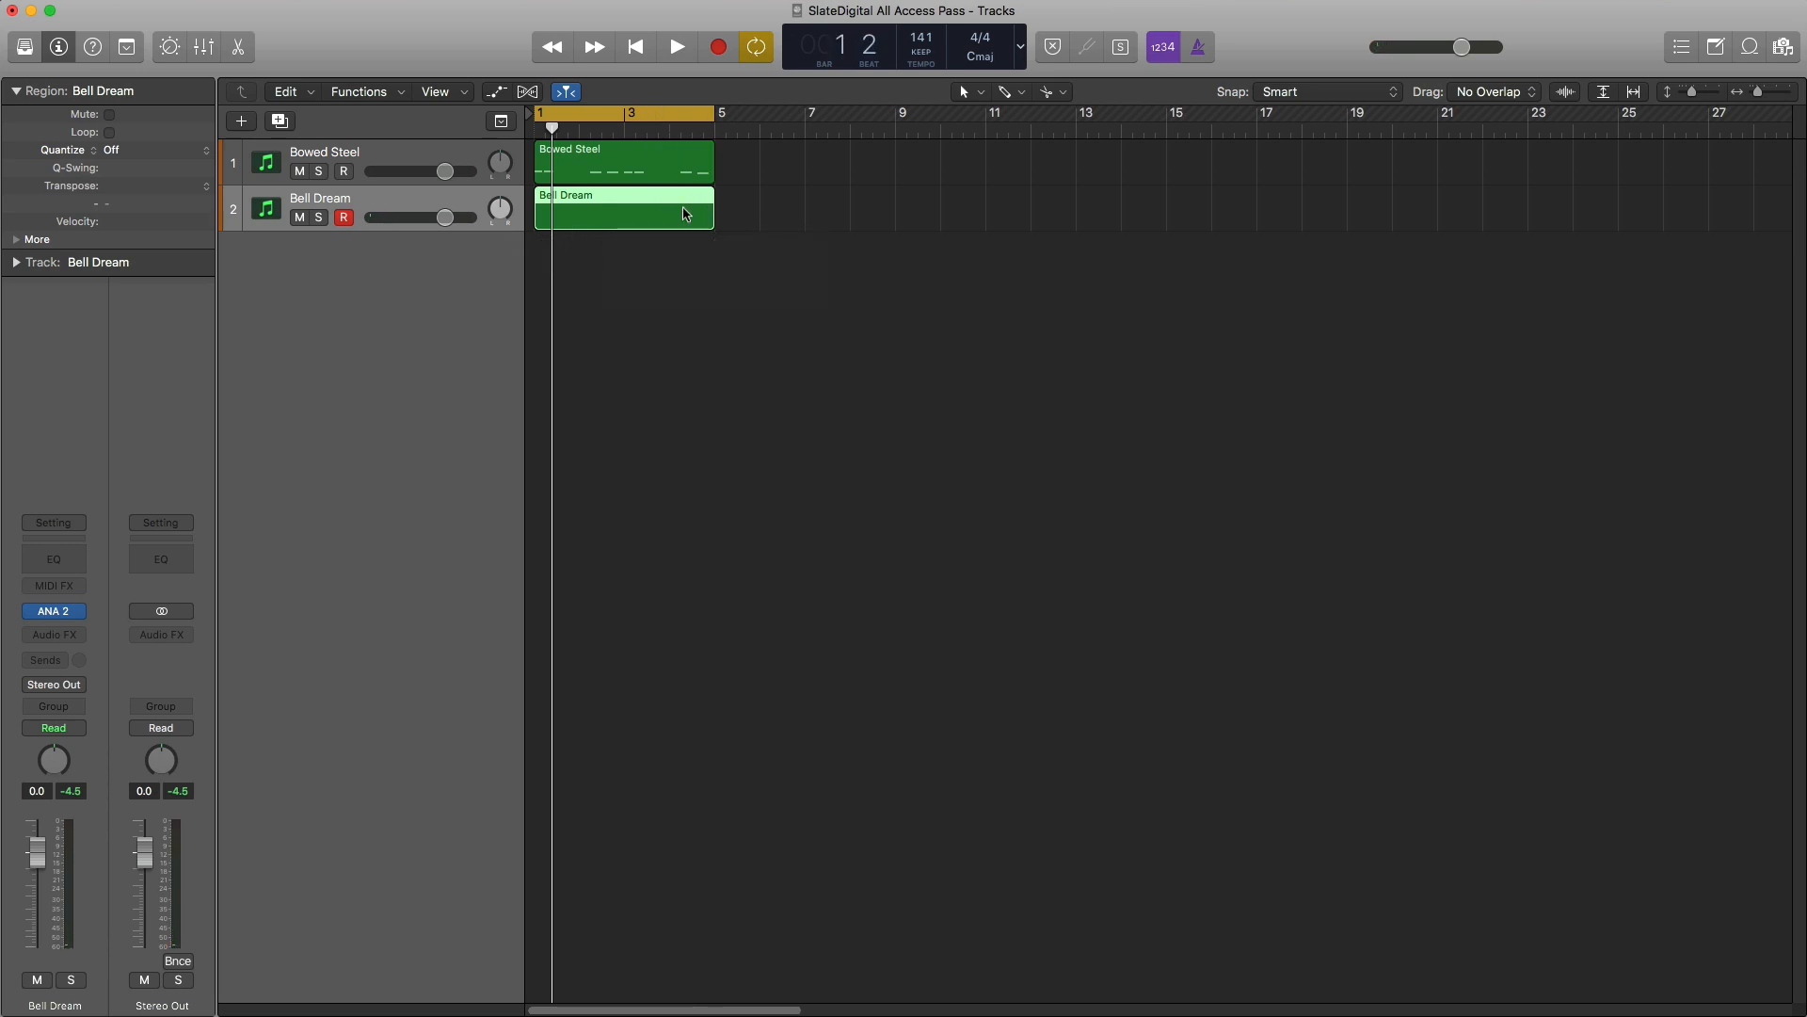
pyautogui.press('p')
pyautogui.press('space')
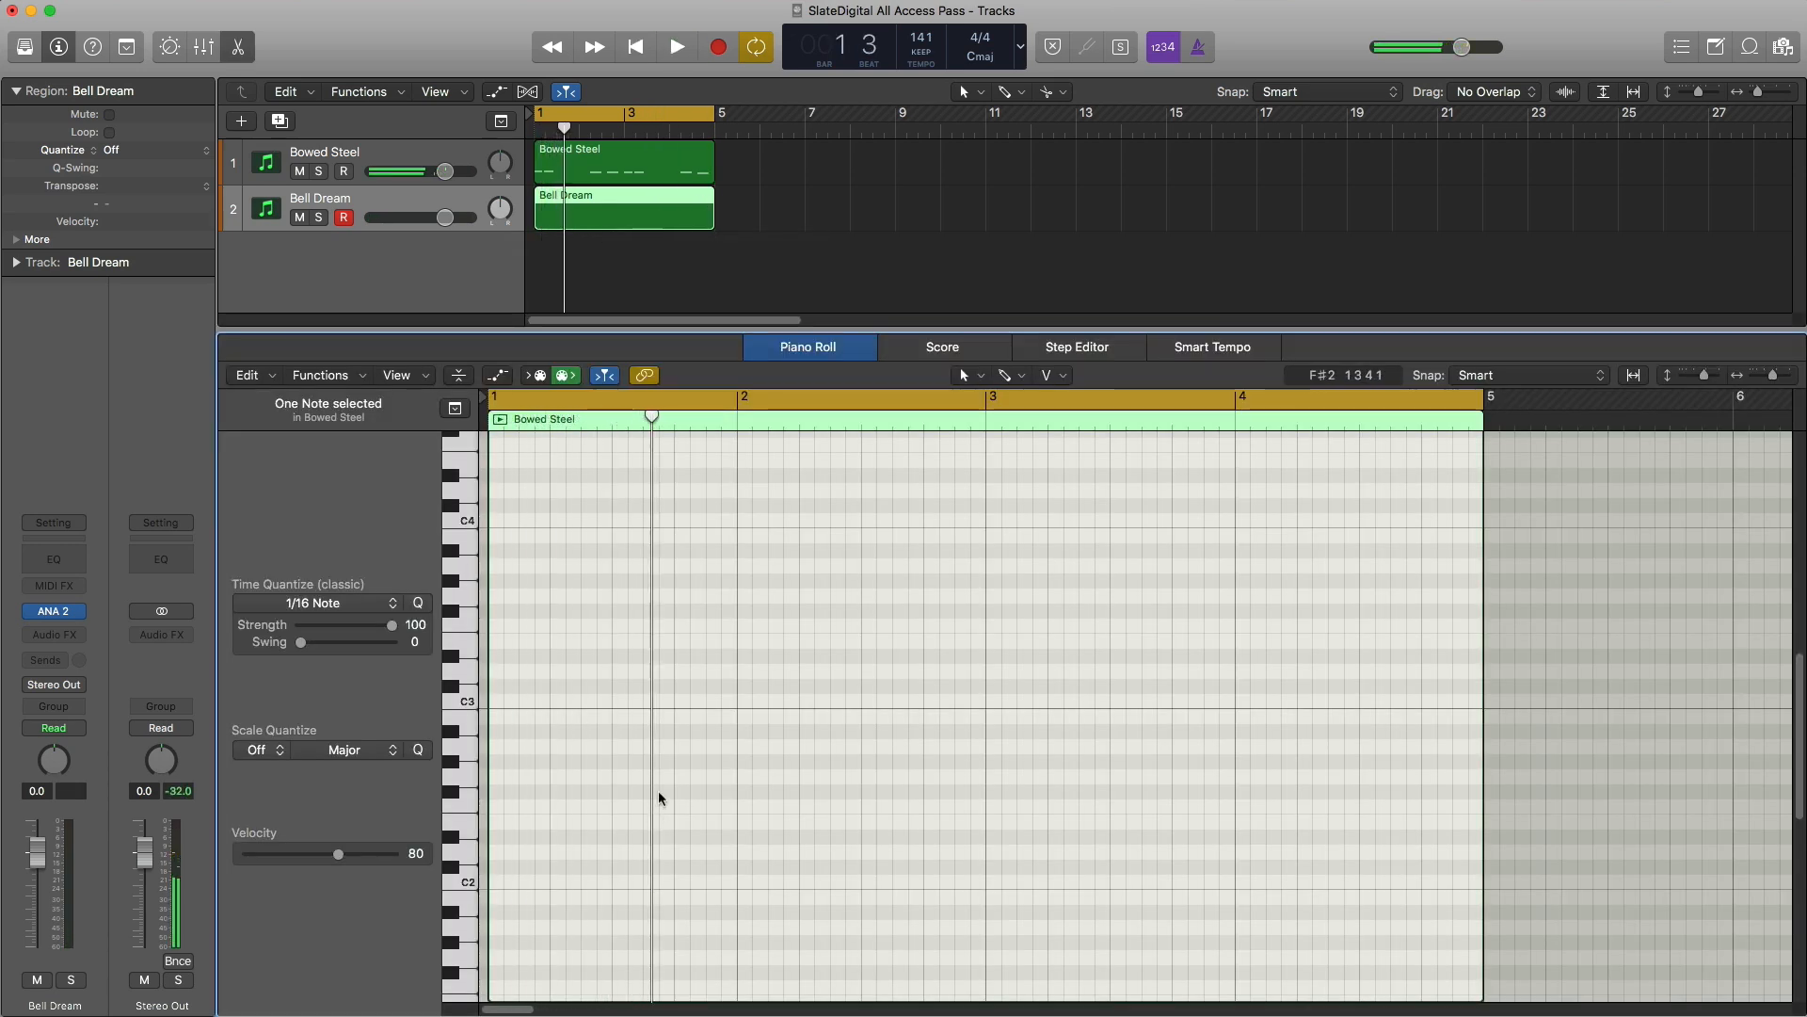
pyautogui.press('Return')
pyautogui.press('space')
# Step: Add a D3 note at bar 1 shortened to about three sixteenths, and an A2 note of the same length at bar 3
pyautogui.keyDown('super'); pyautogui.click(495, 673); pyautogui.keyUp('super')
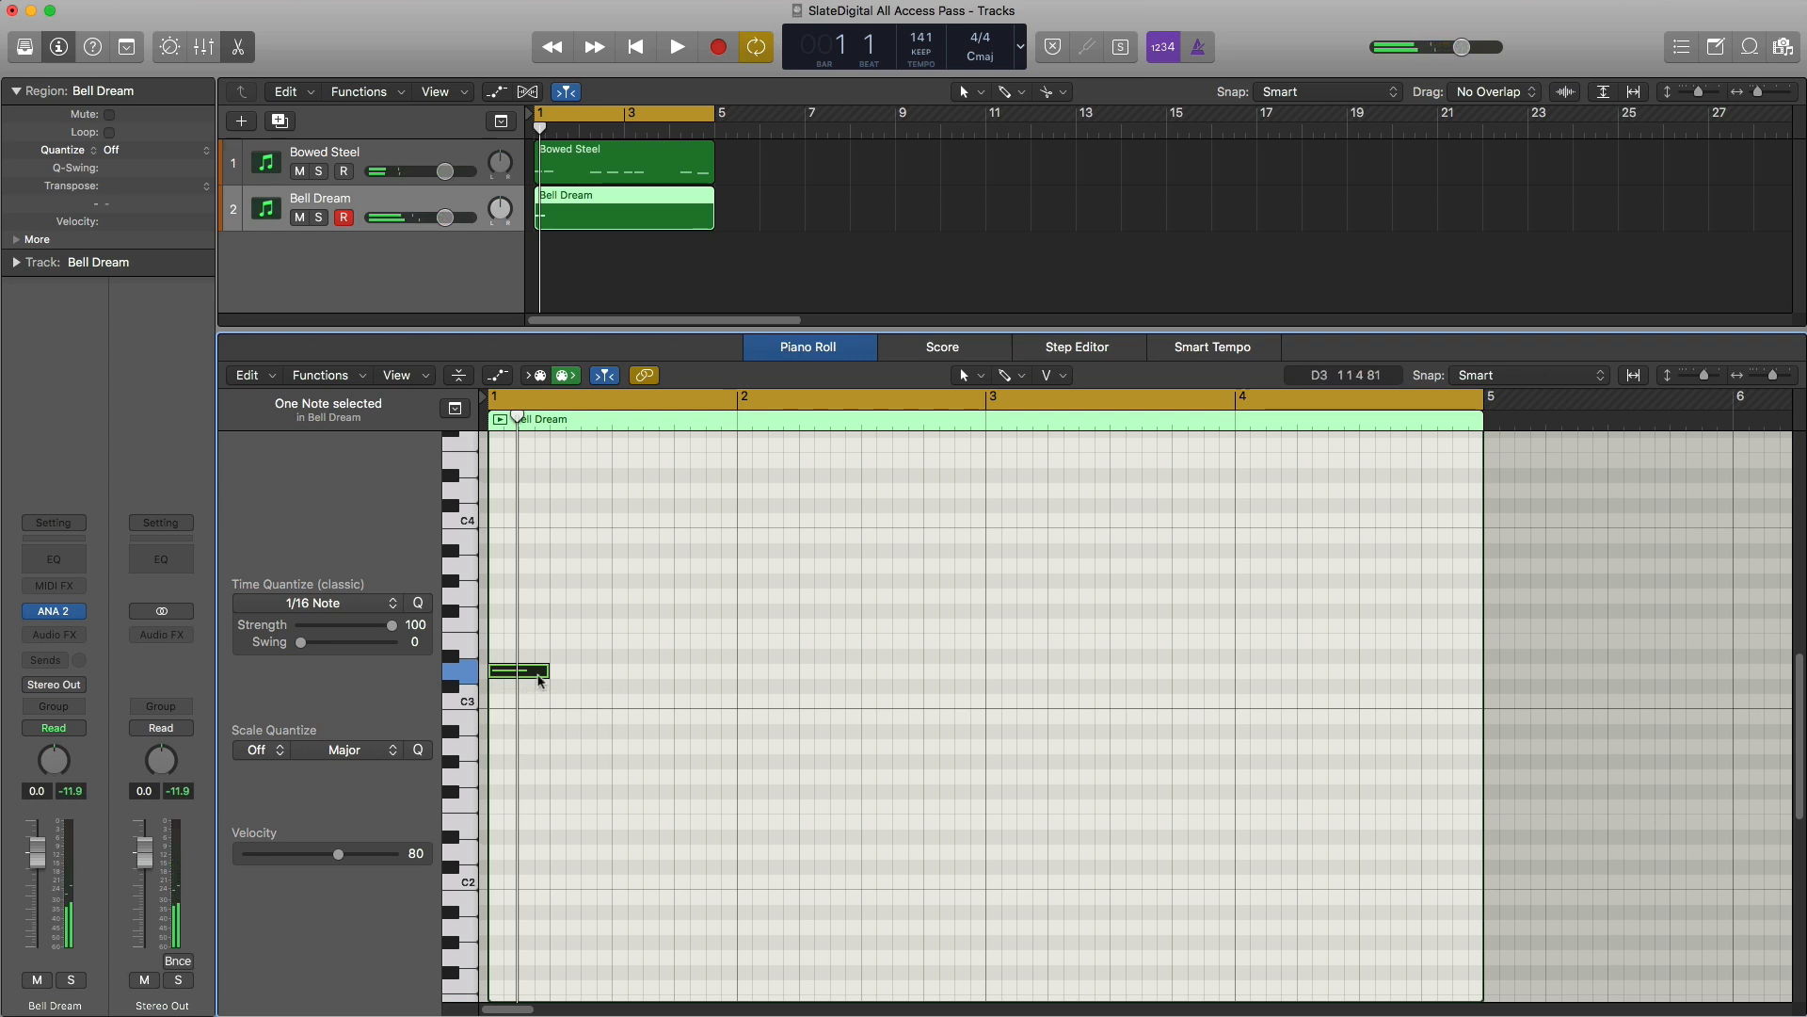
pyautogui.moveTo(545, 671); pyautogui.dragTo(528, 674)
pyautogui.press('space')
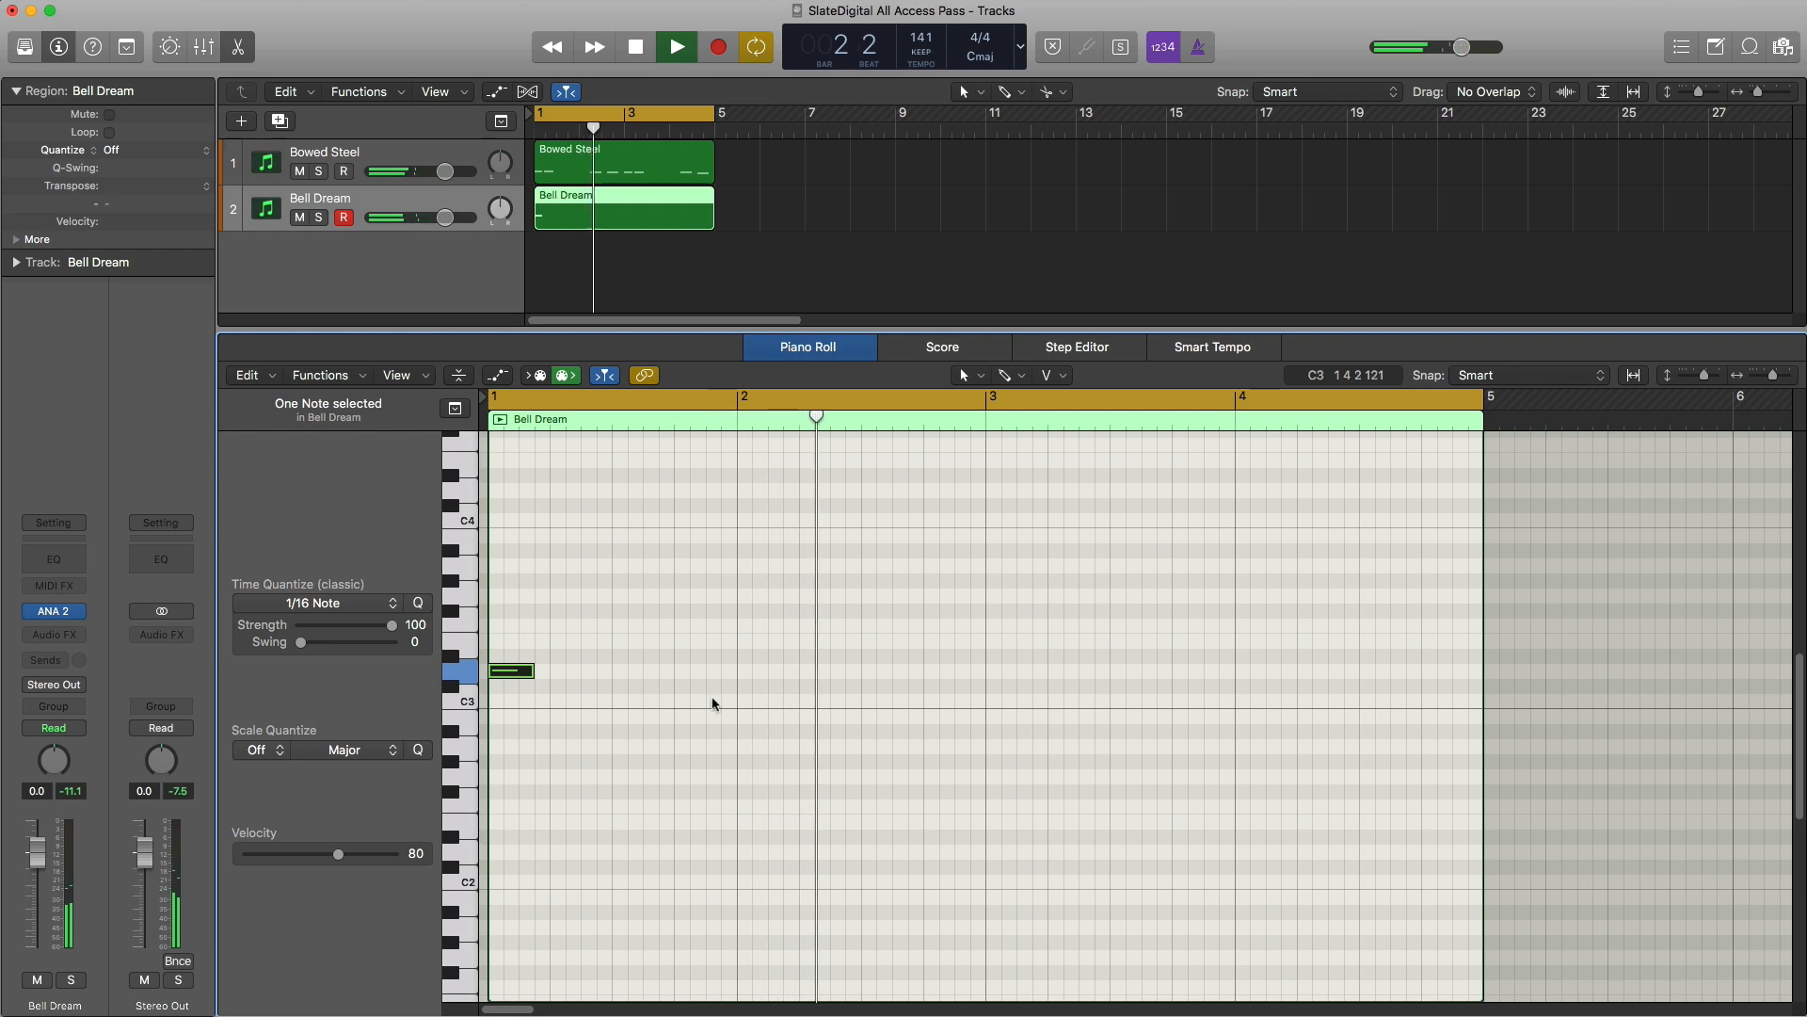
pyautogui.keyDown('super'); pyautogui.click(990, 747); pyautogui.keyUp('super')
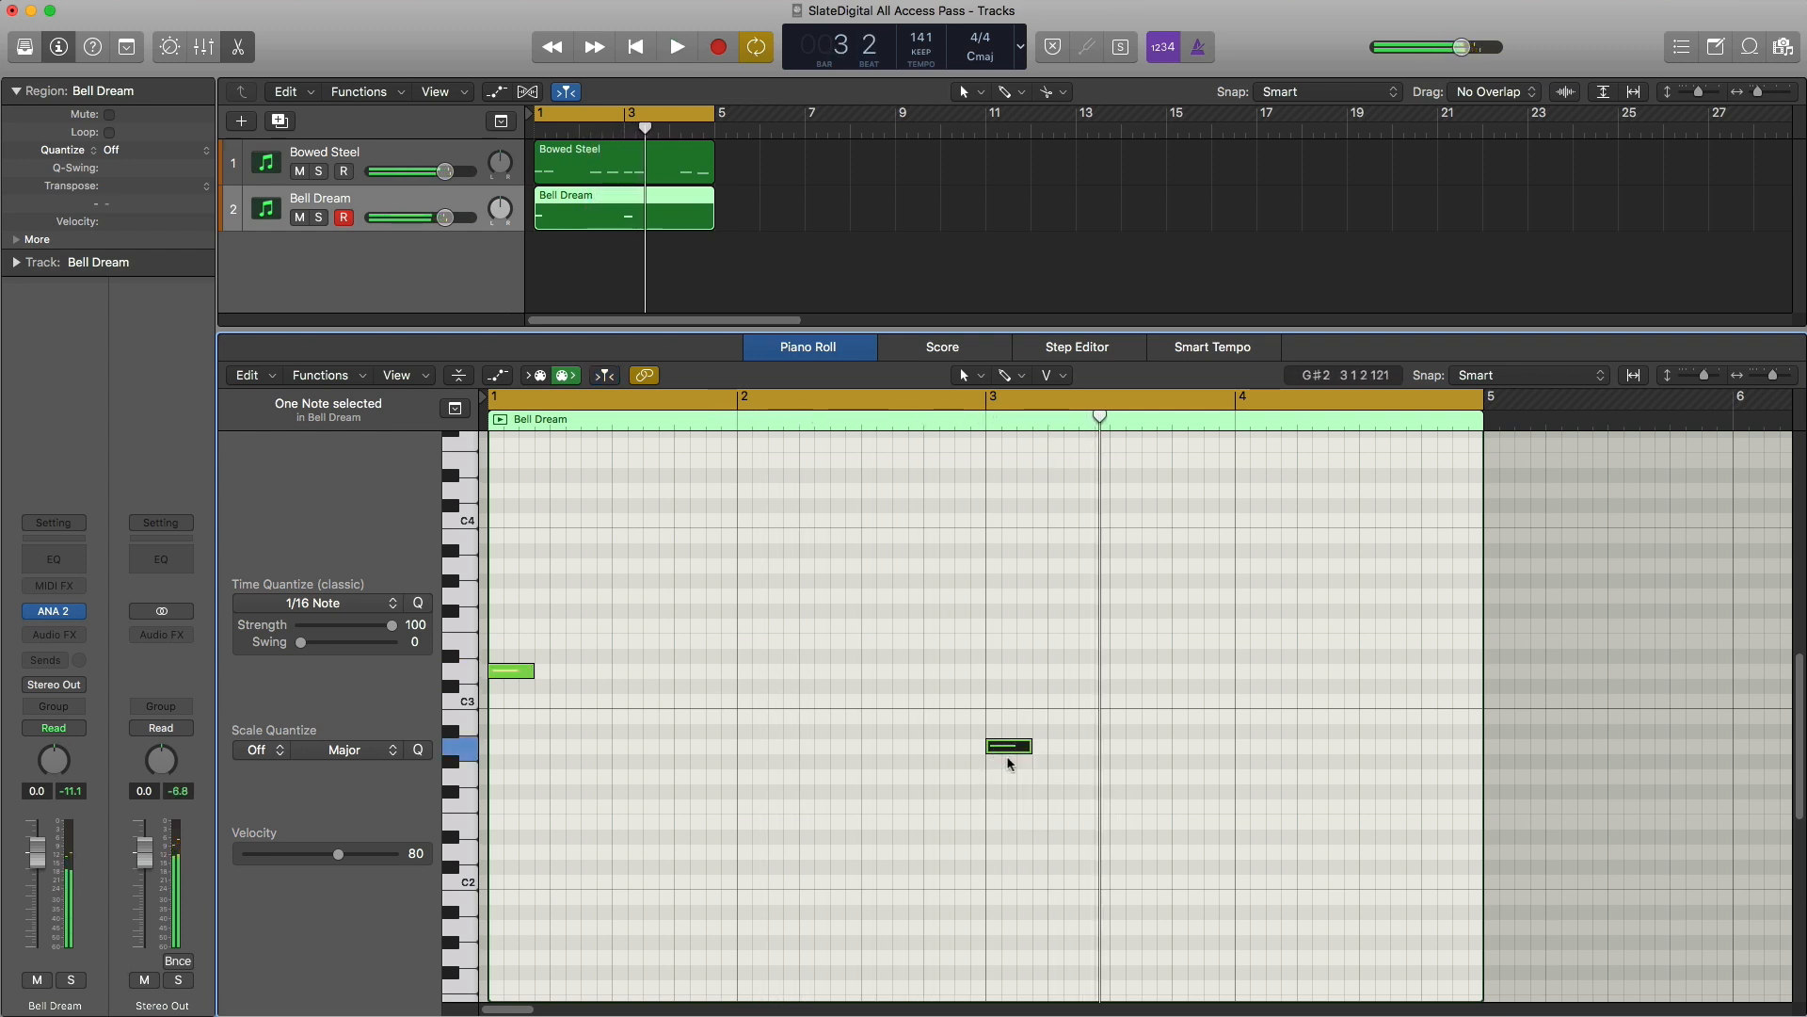
# Step: Lower the Bell Dream track's volume to -9.4 dB while the loop plays from the start, and stop playback
pyautogui.press('Return')
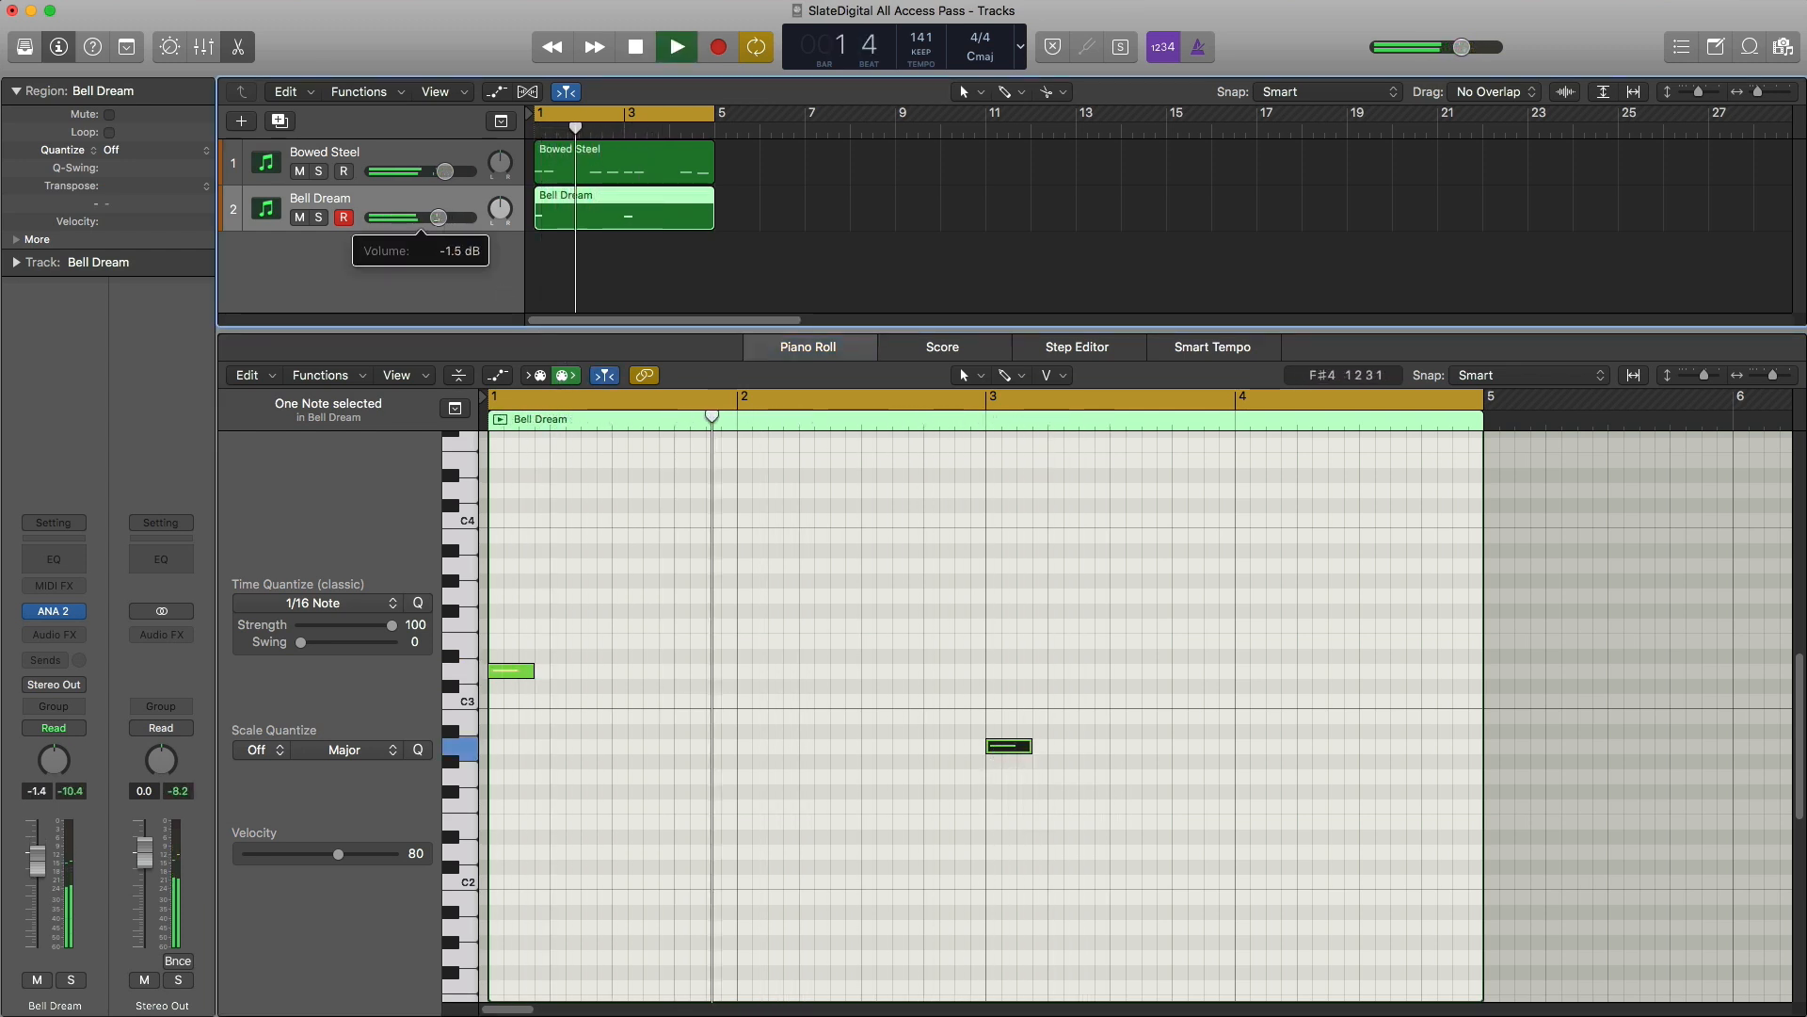
pyautogui.moveTo(443, 218); pyautogui.dragTo(412, 224)
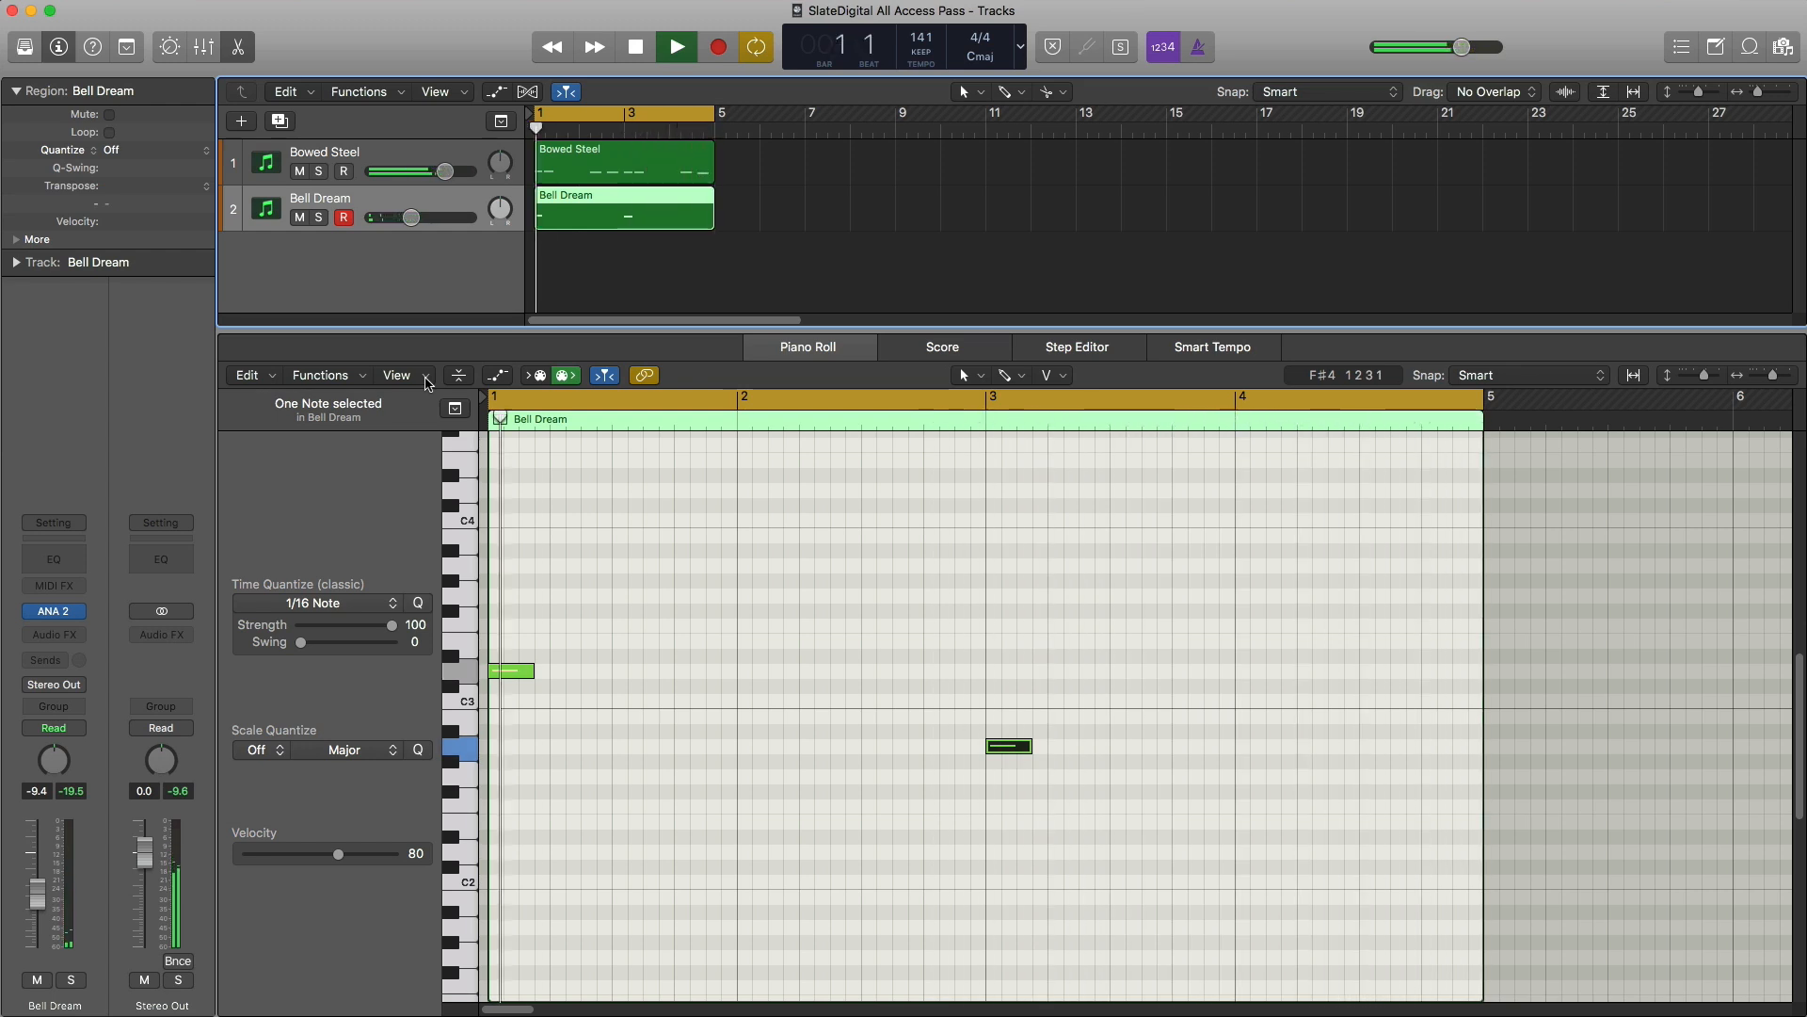
pyautogui.press('space')
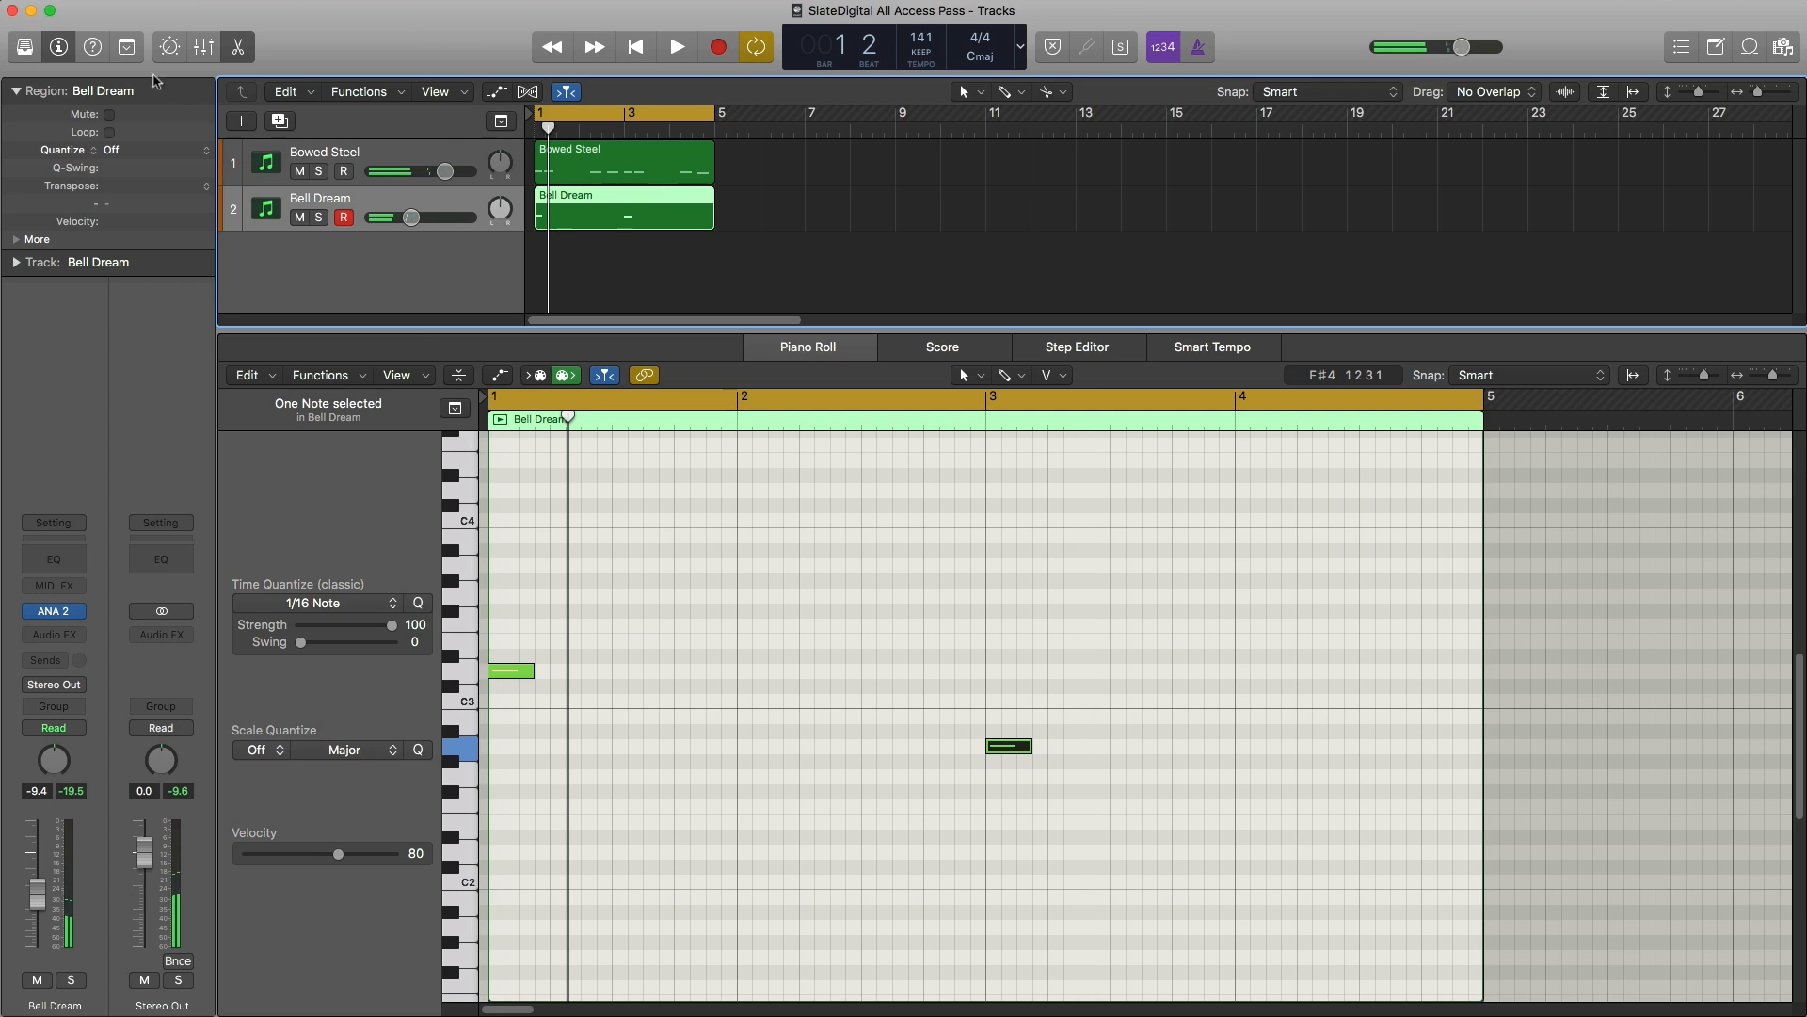
# Step: Duplicate the Bell Dream track and create an empty region on the copy from bar 1 to bar 5
pyautogui.click(279, 122)
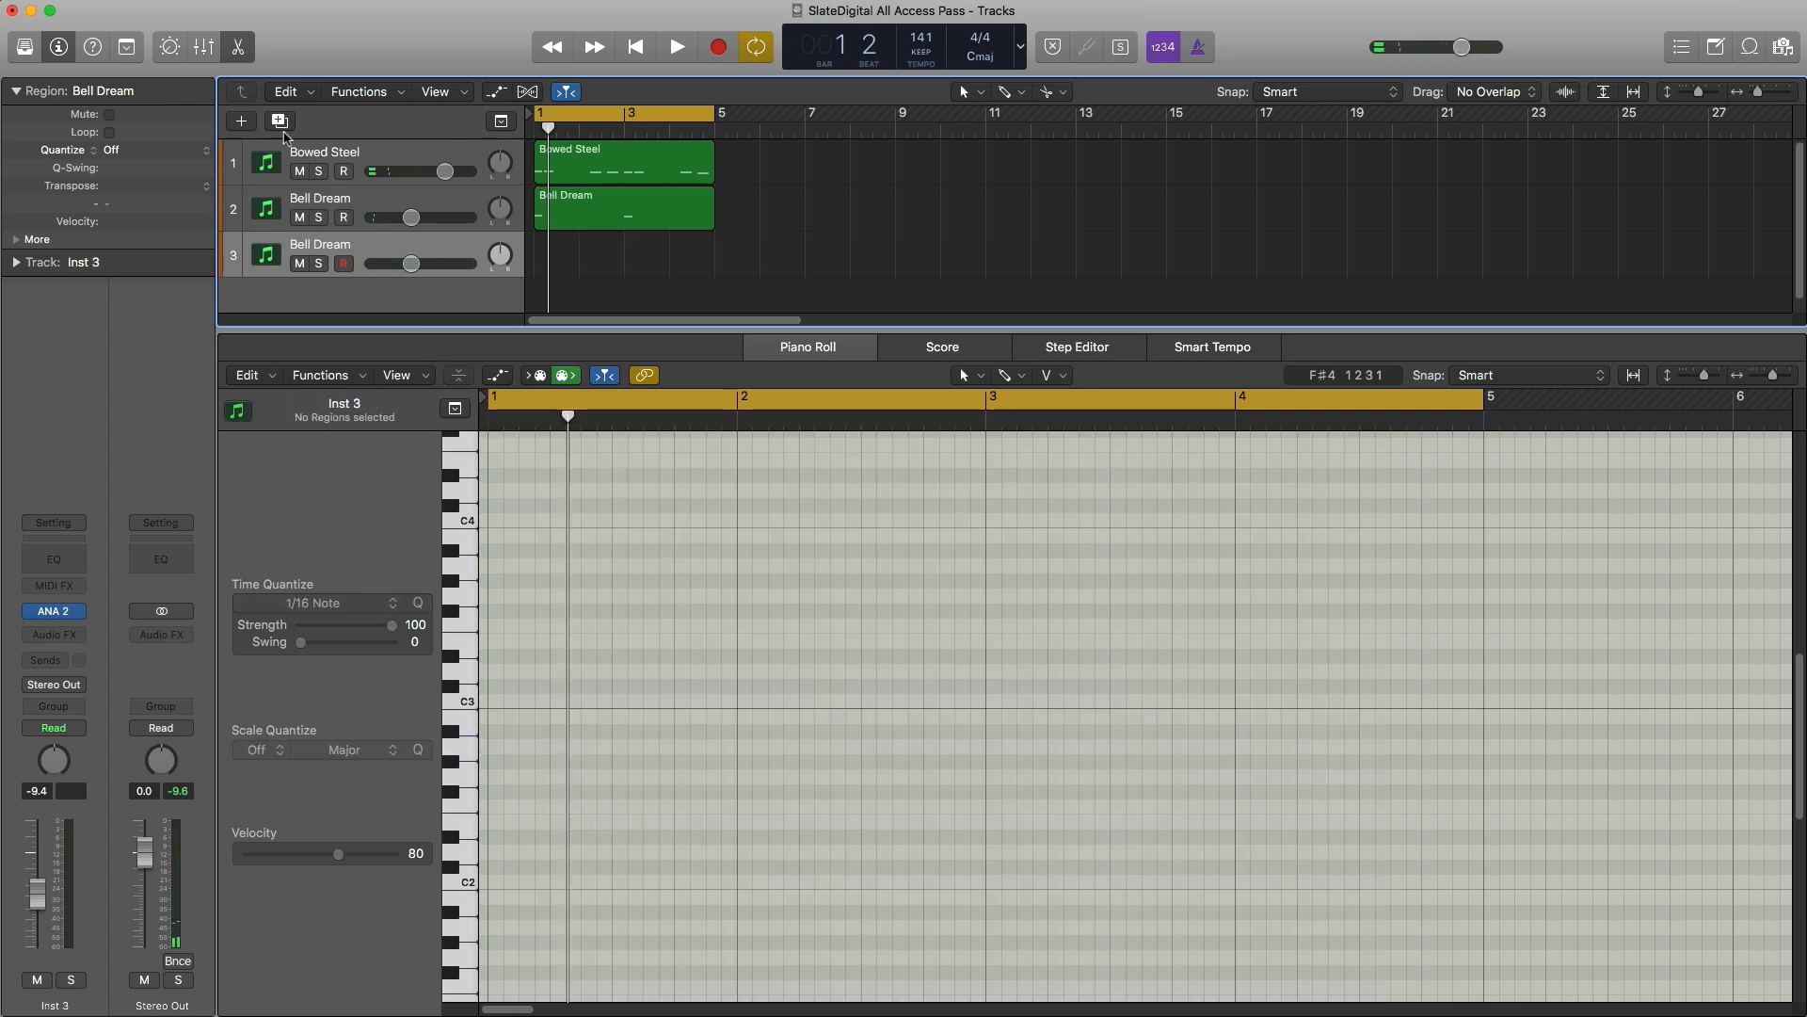
pyautogui.doubleClick(551, 267)
pyautogui.moveTo(573, 265); pyautogui.dragTo(714, 266)
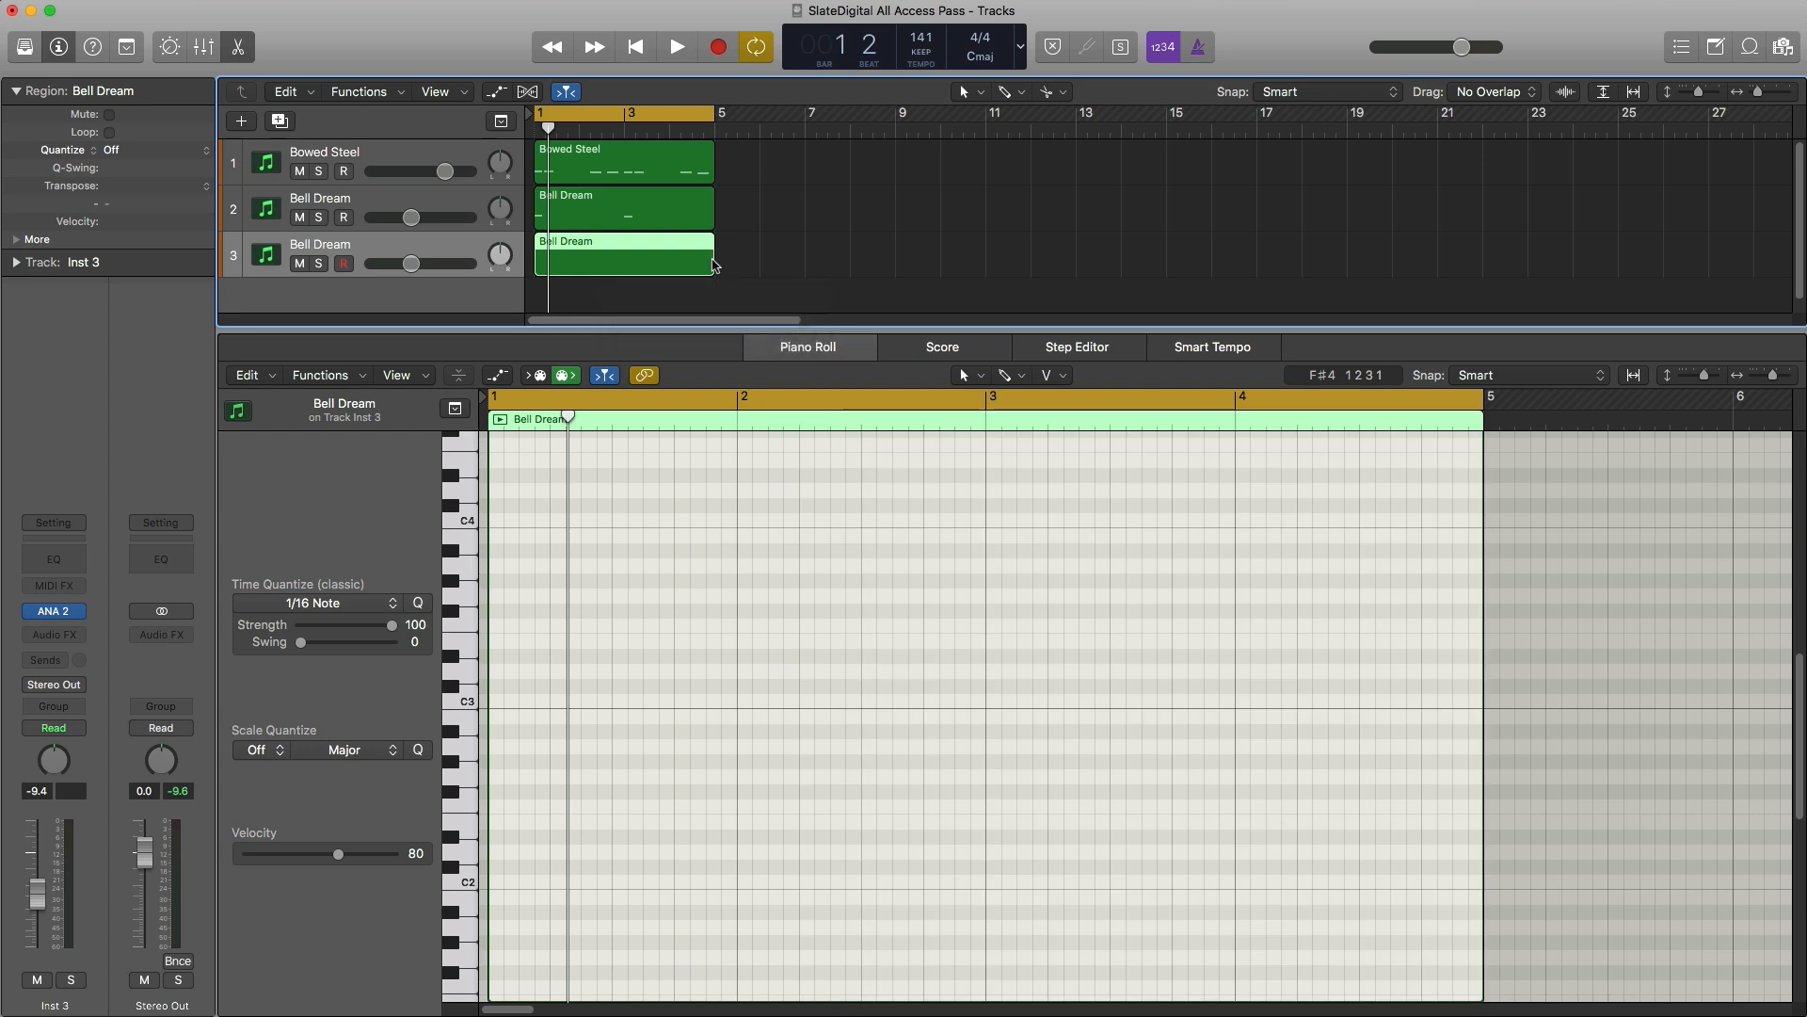
# Step: Show ANA 2's preset browser on the third track, filter it to the Slate Digital Presets bank, and load Bad Boy
pyautogui.press('p')
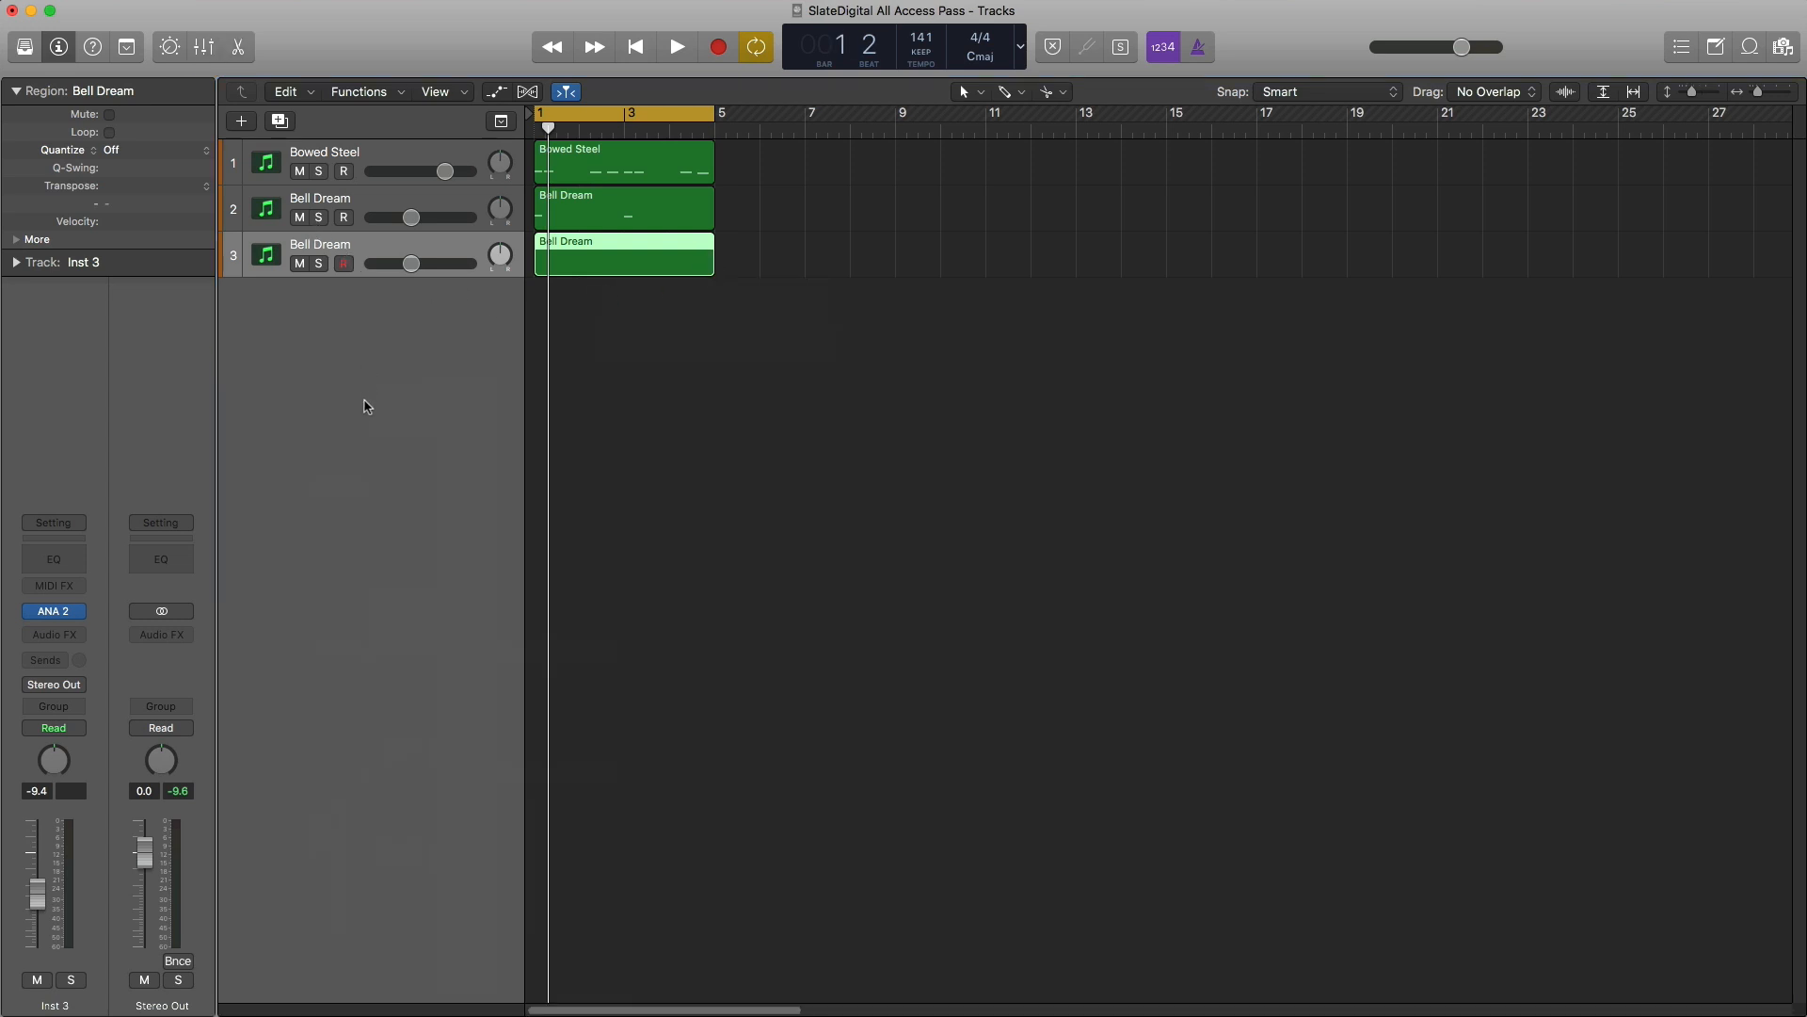
pyautogui.click(64, 615)
pyautogui.moveTo(657, 28); pyautogui.dragTo(1086, 79)
pyautogui.click(986, 162)
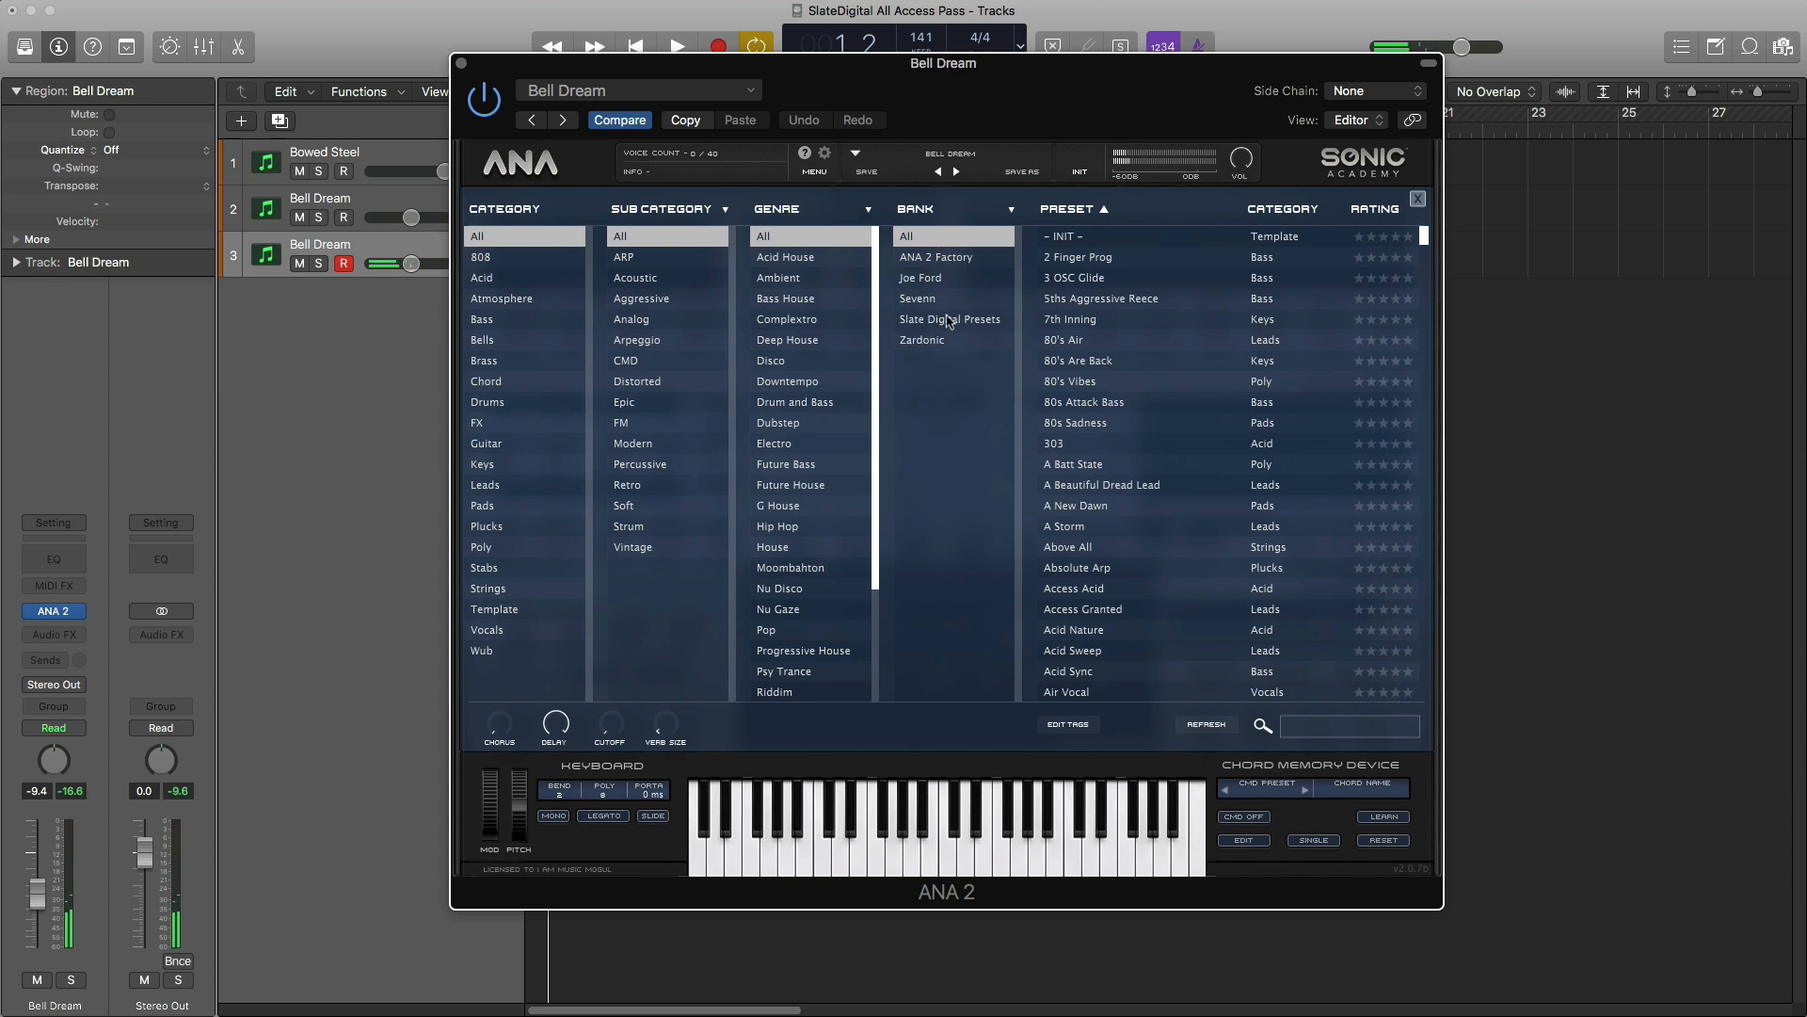
pyautogui.click(950, 322)
pyautogui.scroll(-3, 1165, 404)
pyautogui.click(1173, 457)
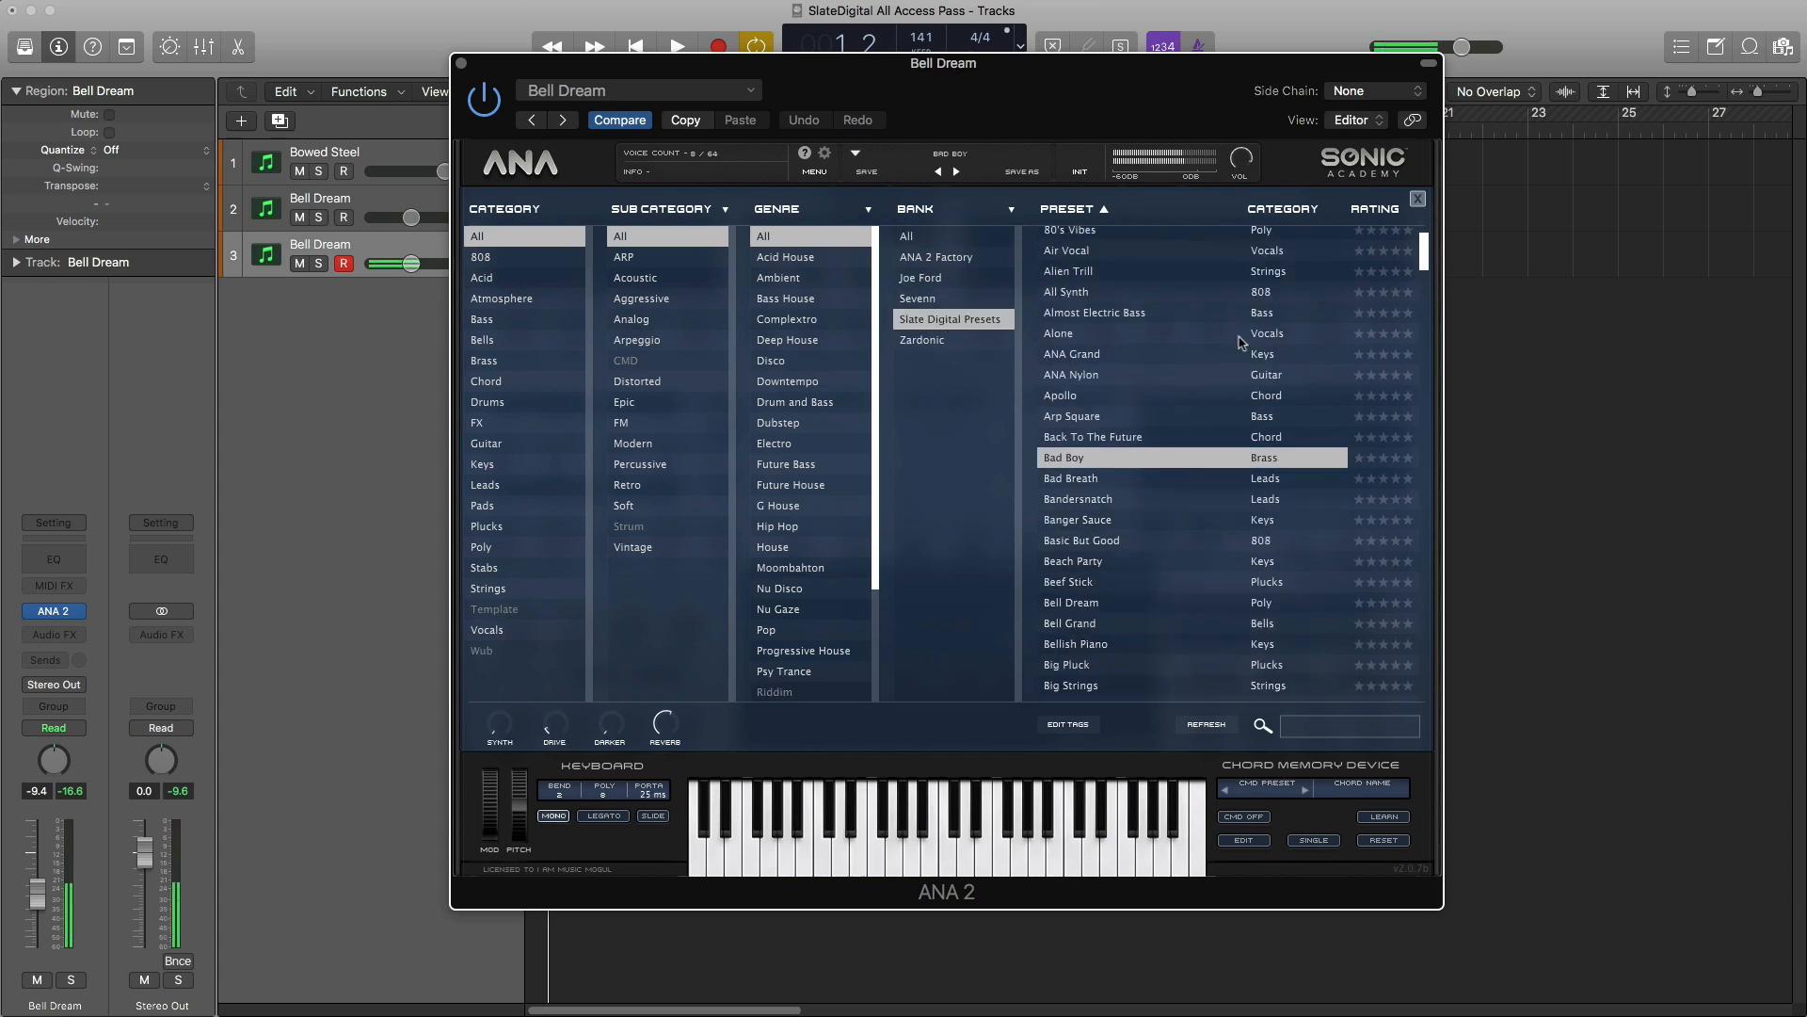
# Step: Sort the presets by category and audition the pluck presets Birds and Boho
pyautogui.click(1263, 209)
pyautogui.scroll(1, 1238, 402)
pyautogui.scroll(-5, 1237, 402)
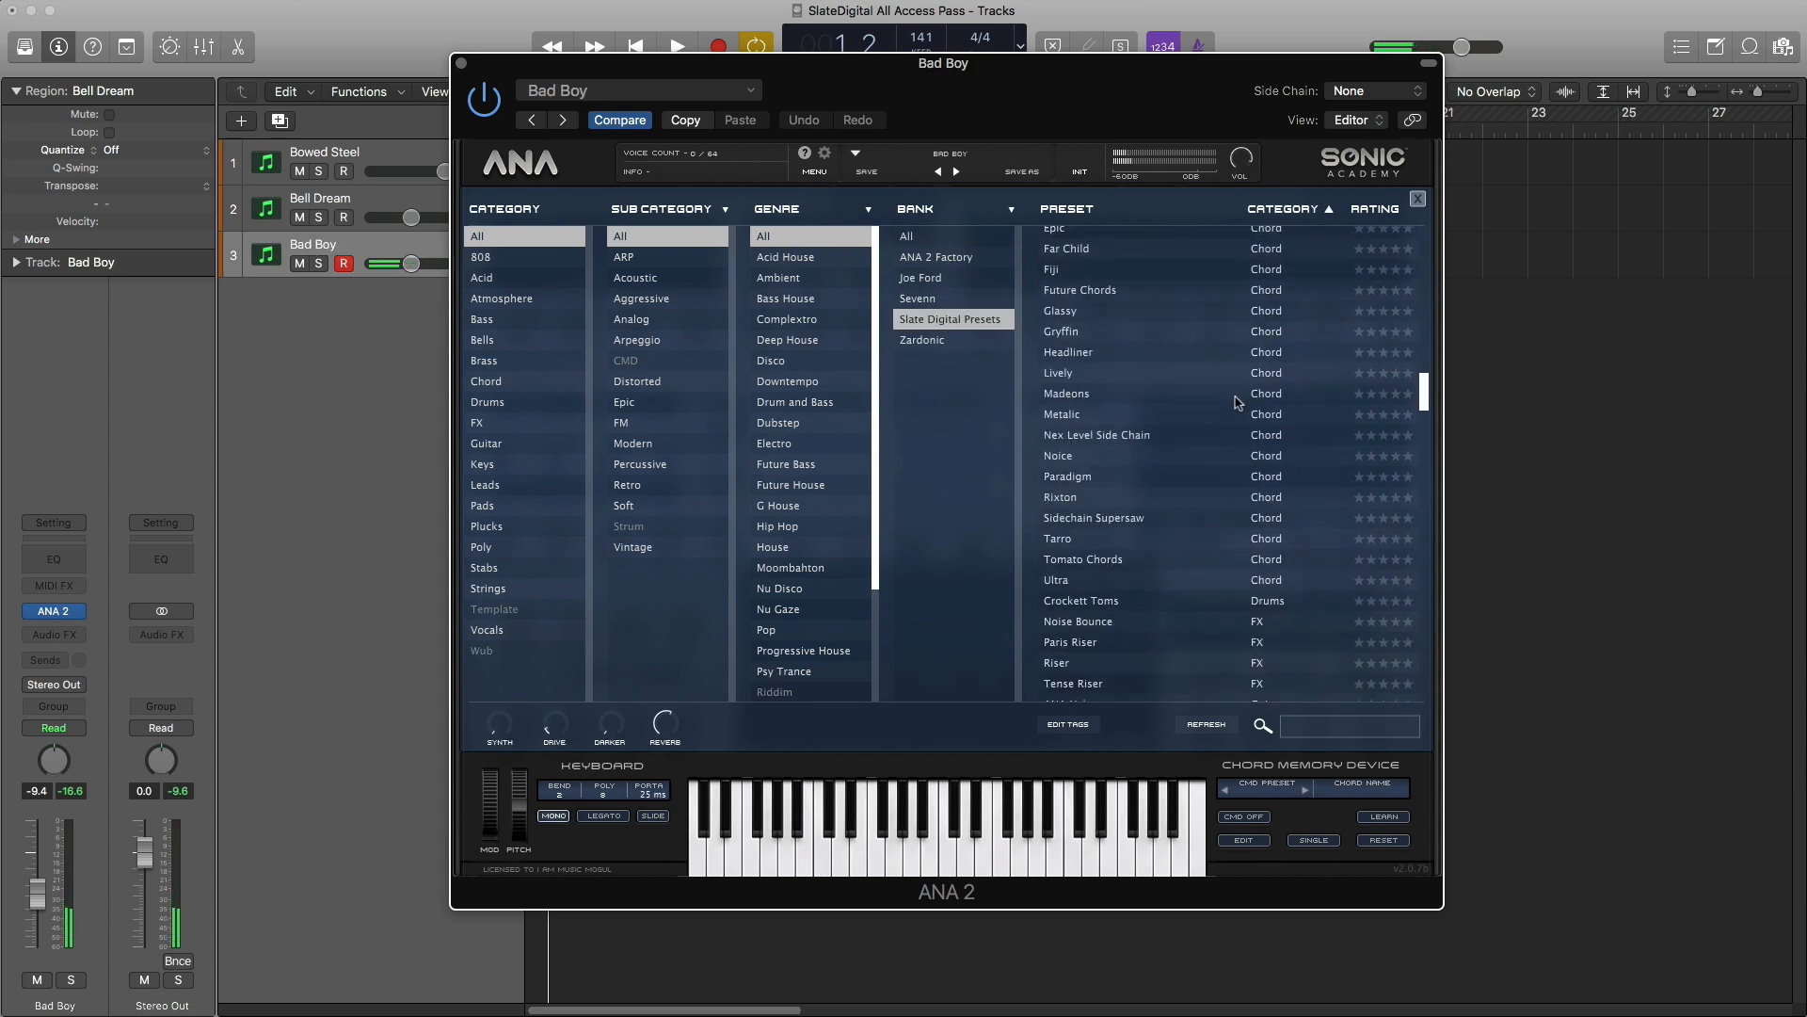
pyautogui.scroll(-15, 1238, 401)
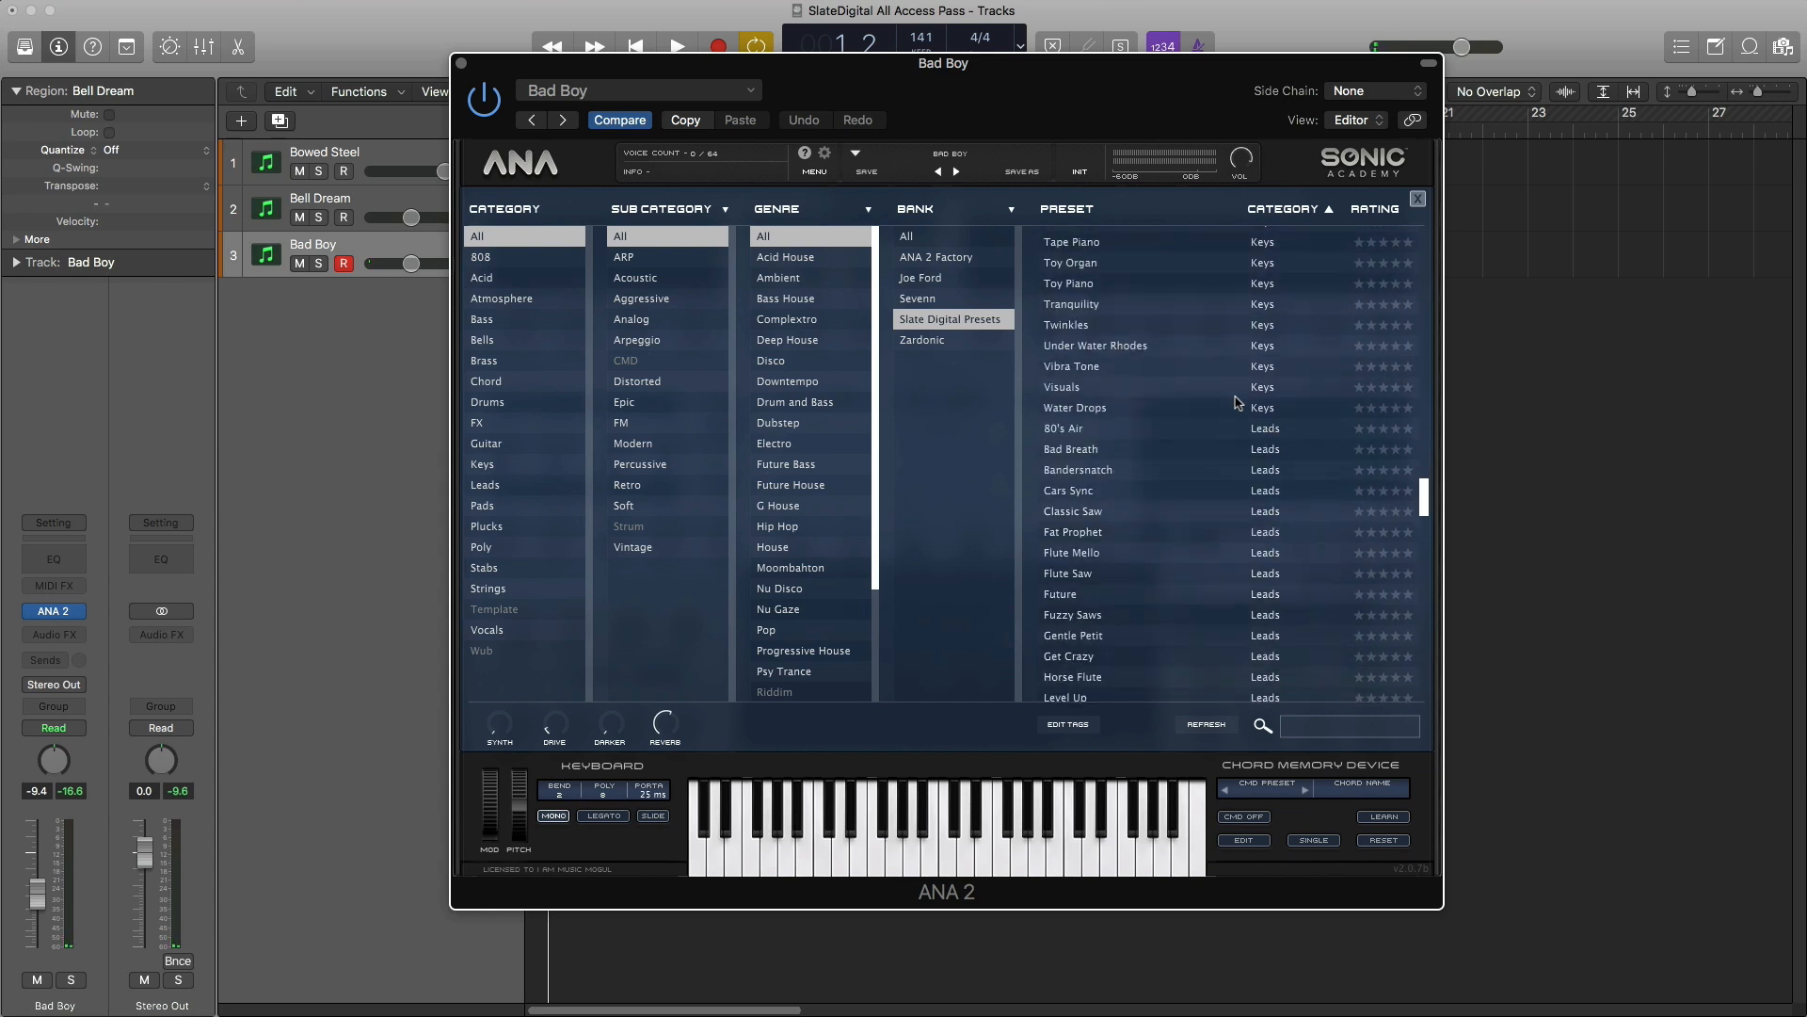
pyautogui.scroll(-20, 1238, 402)
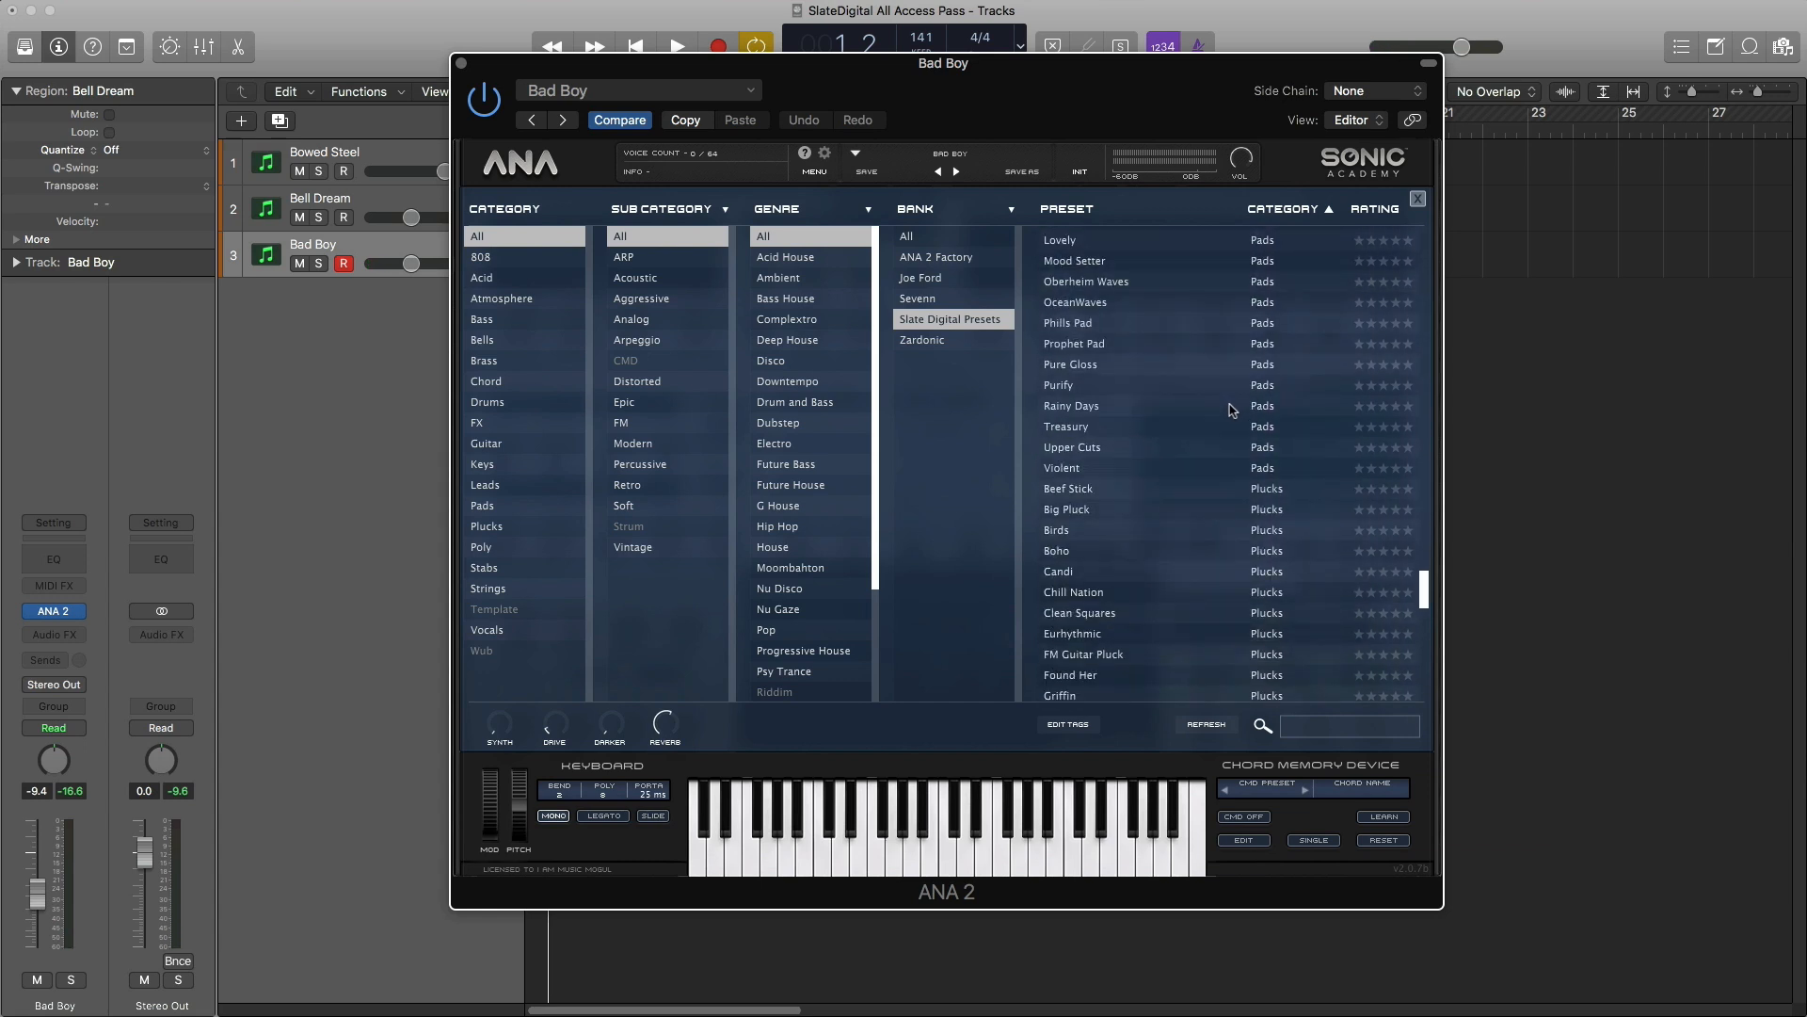
pyautogui.scroll(-3, 1224, 414)
pyautogui.click(1184, 438)
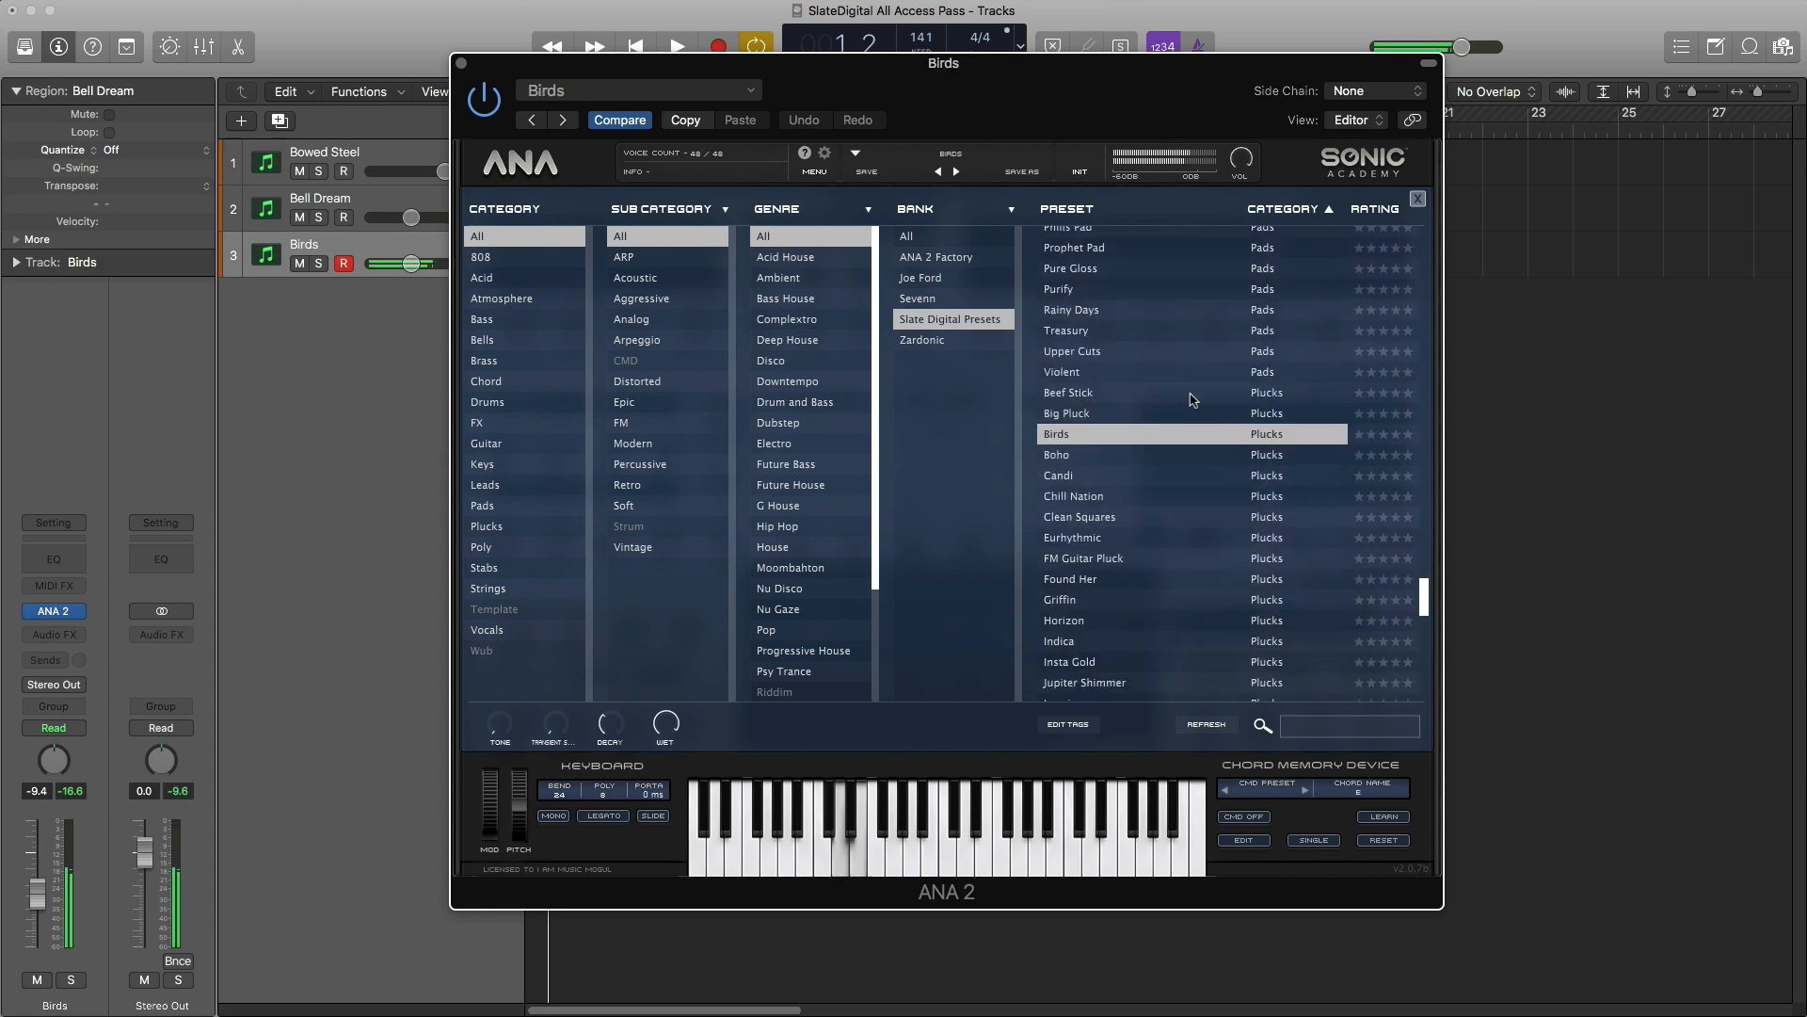
pyautogui.press('Down')
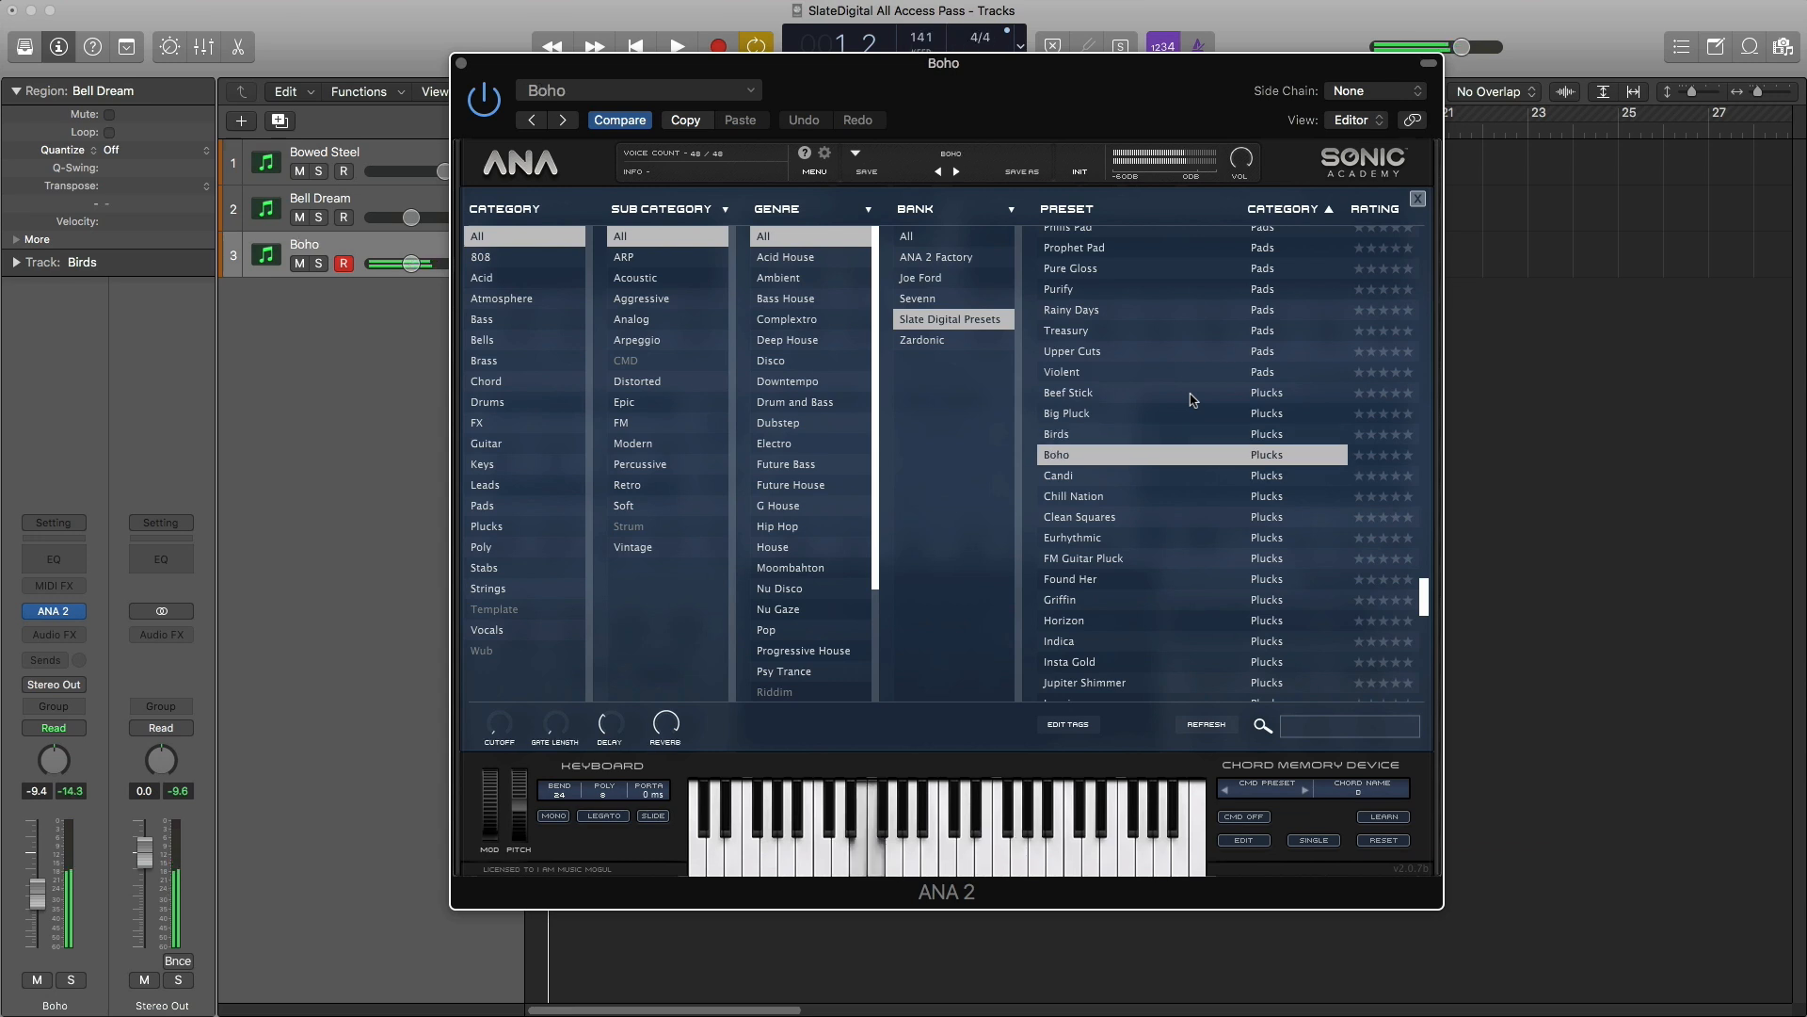
# Step: Audition the Horizon pluck preset and load the Off White preset on the third track
pyautogui.scroll(-6, 1266, 509)
pyautogui.click(1083, 390)
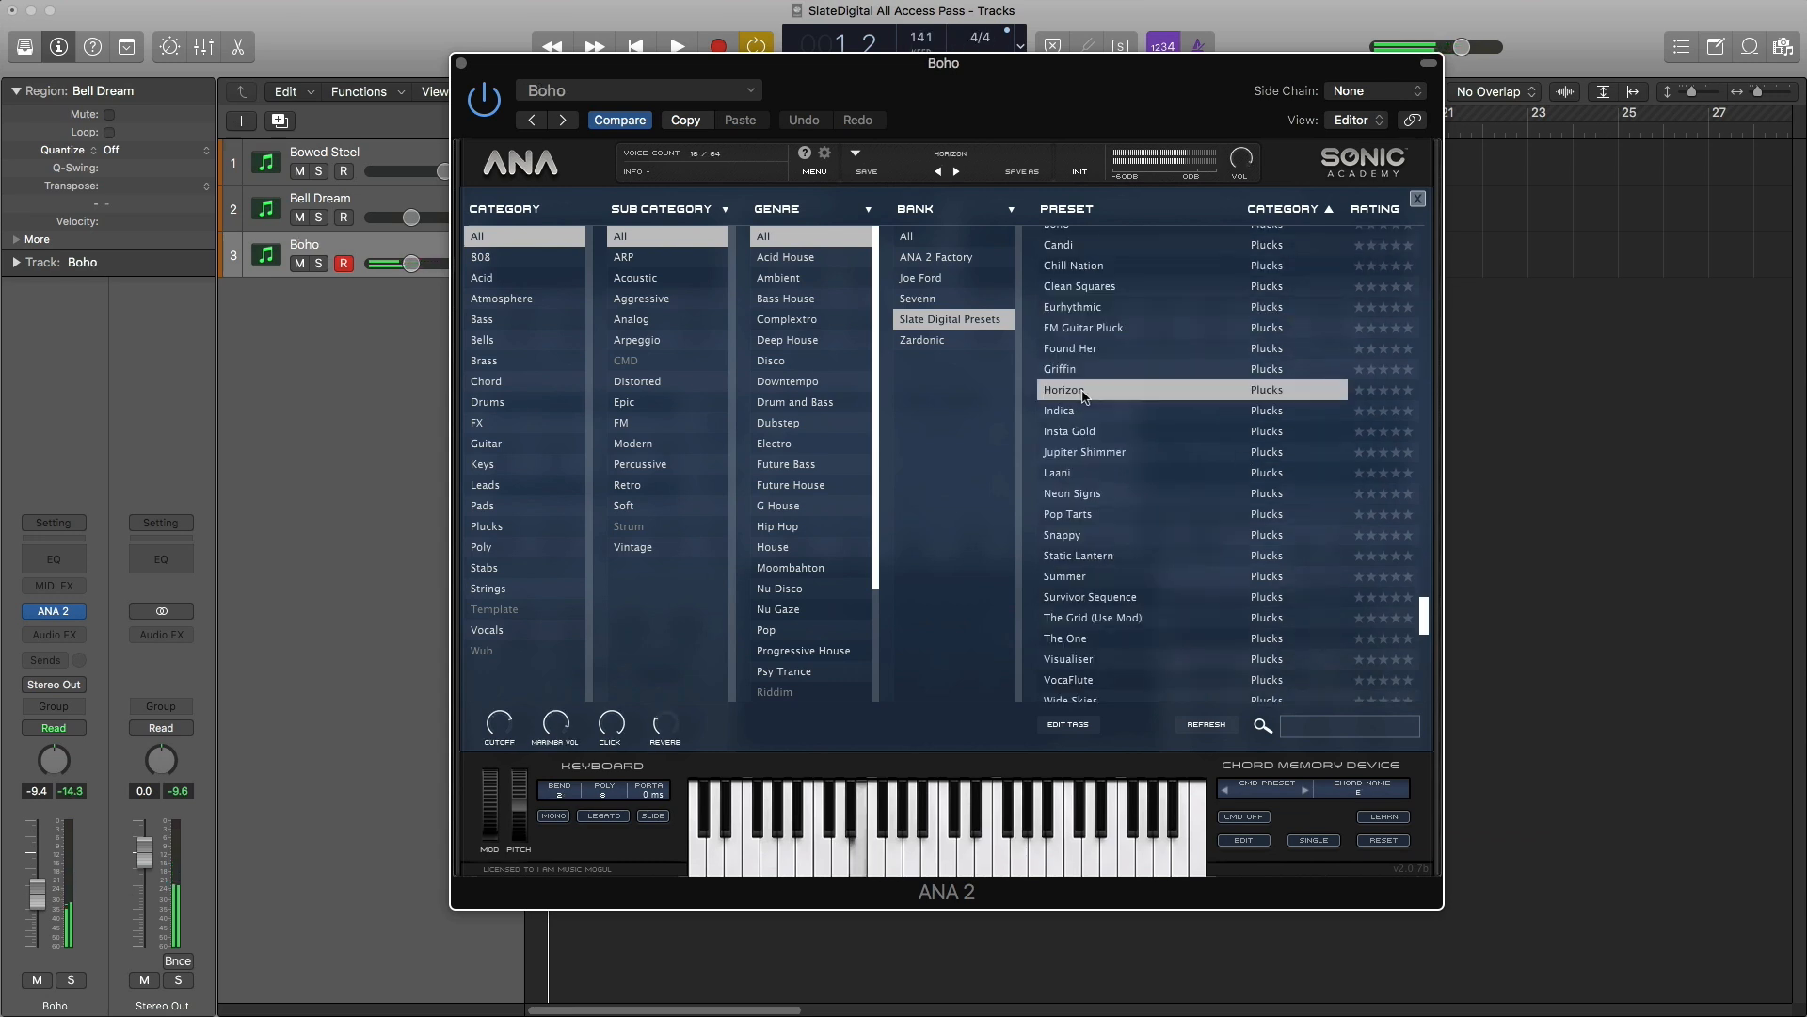
pyautogui.click(1141, 472)
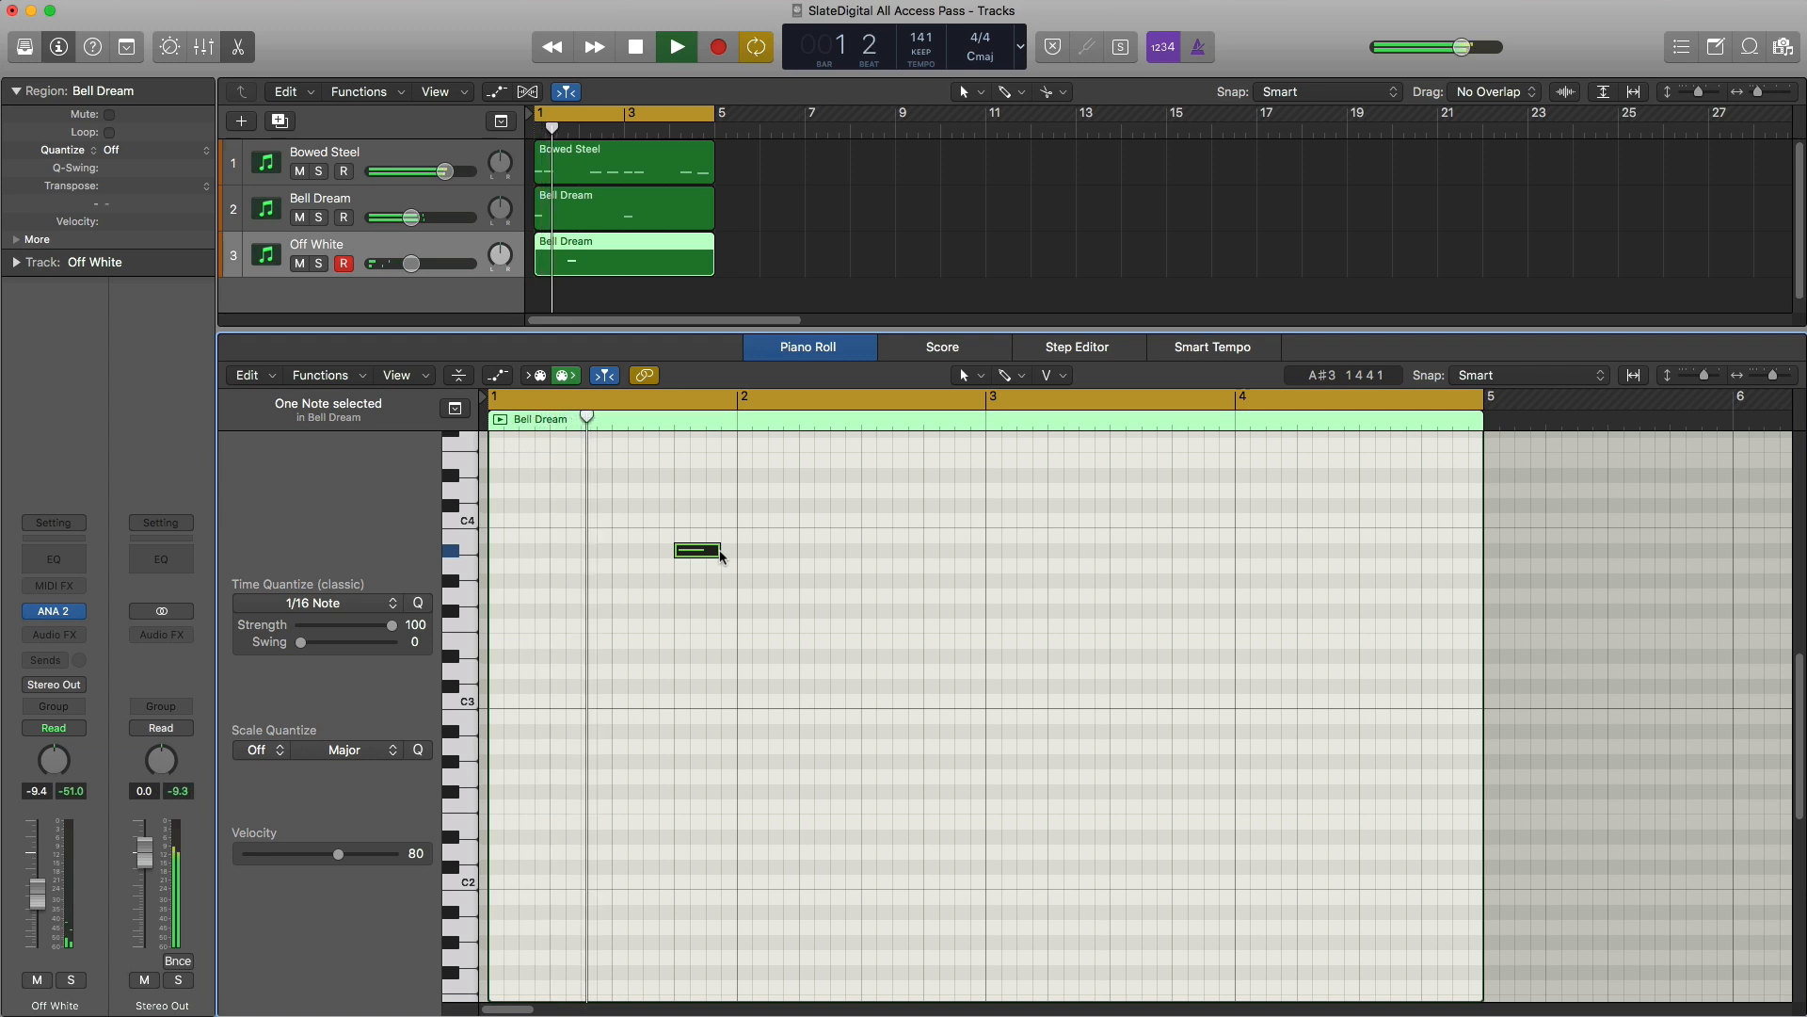
# Step: Lower the A#3 note one octave and build a phrase from bar 1 beat 4: sixteenth A#2, three-sixteenth A2, one-beat G2; play it
pyautogui.press('space')
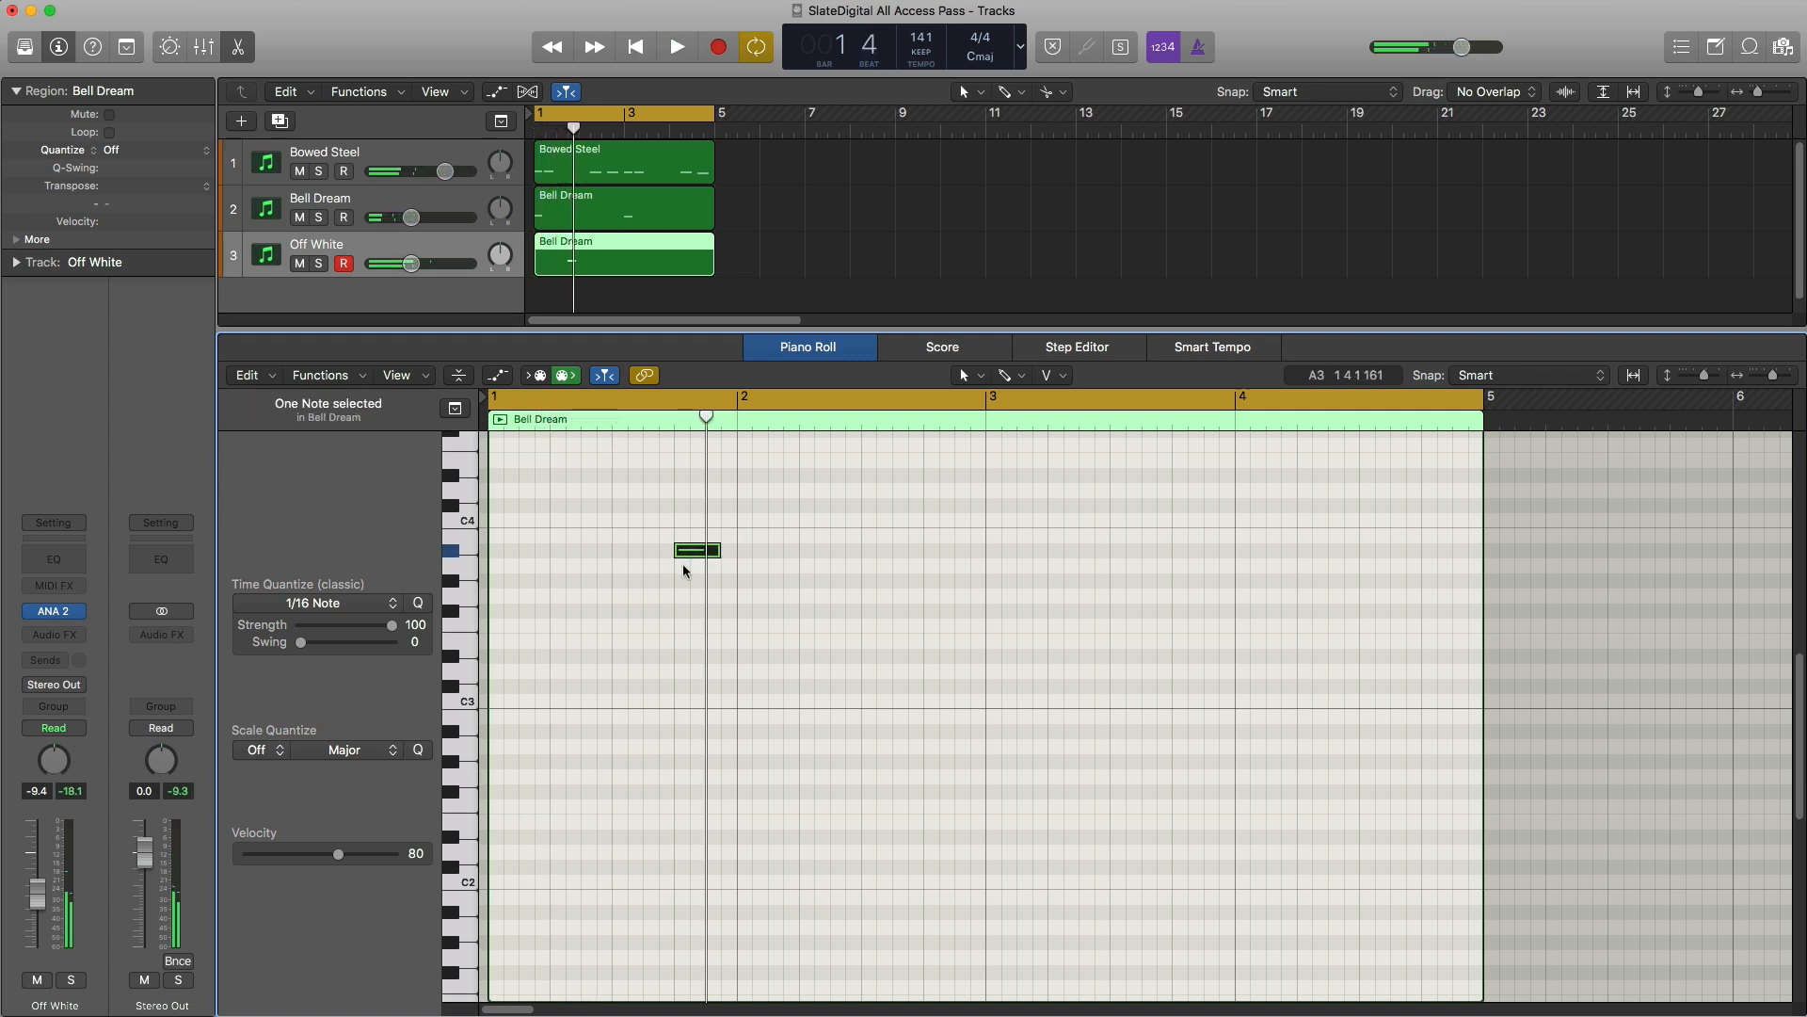
pyautogui.hotkey('shift', 'alt', 'Down')
pyautogui.press('space')
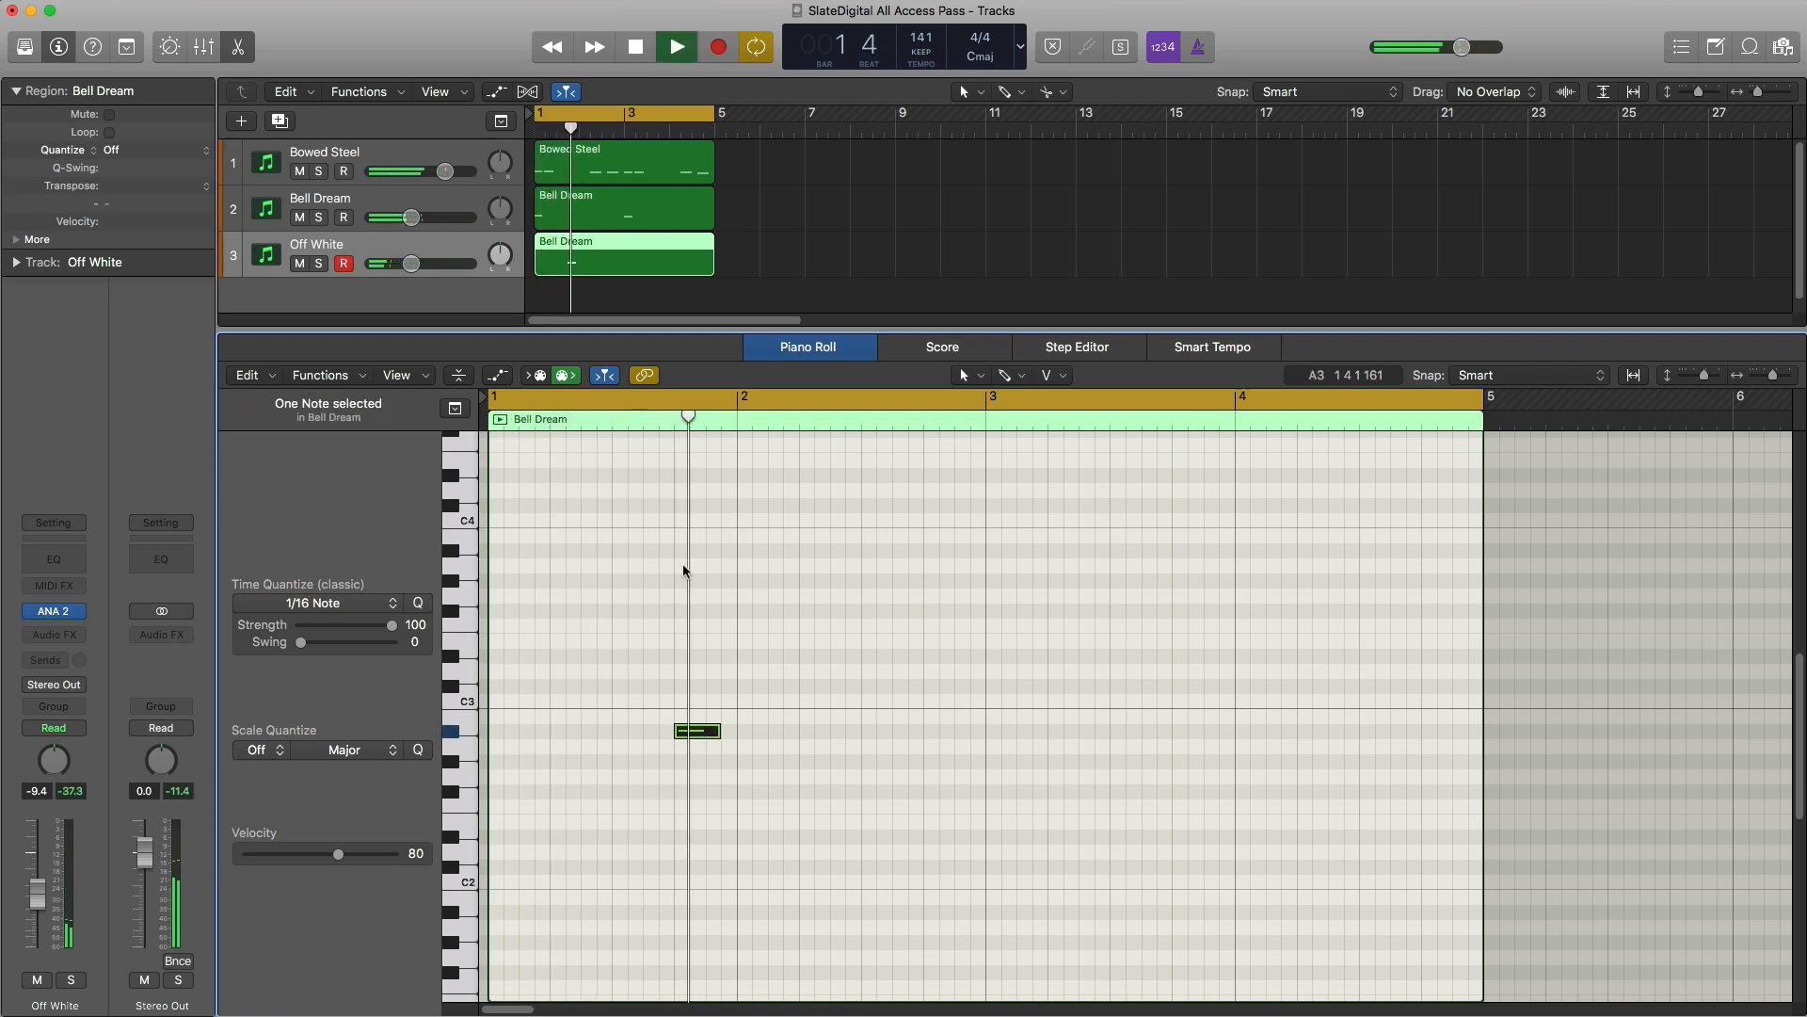
pyautogui.moveTo(751, 781); pyautogui.dragTo(794, 782)
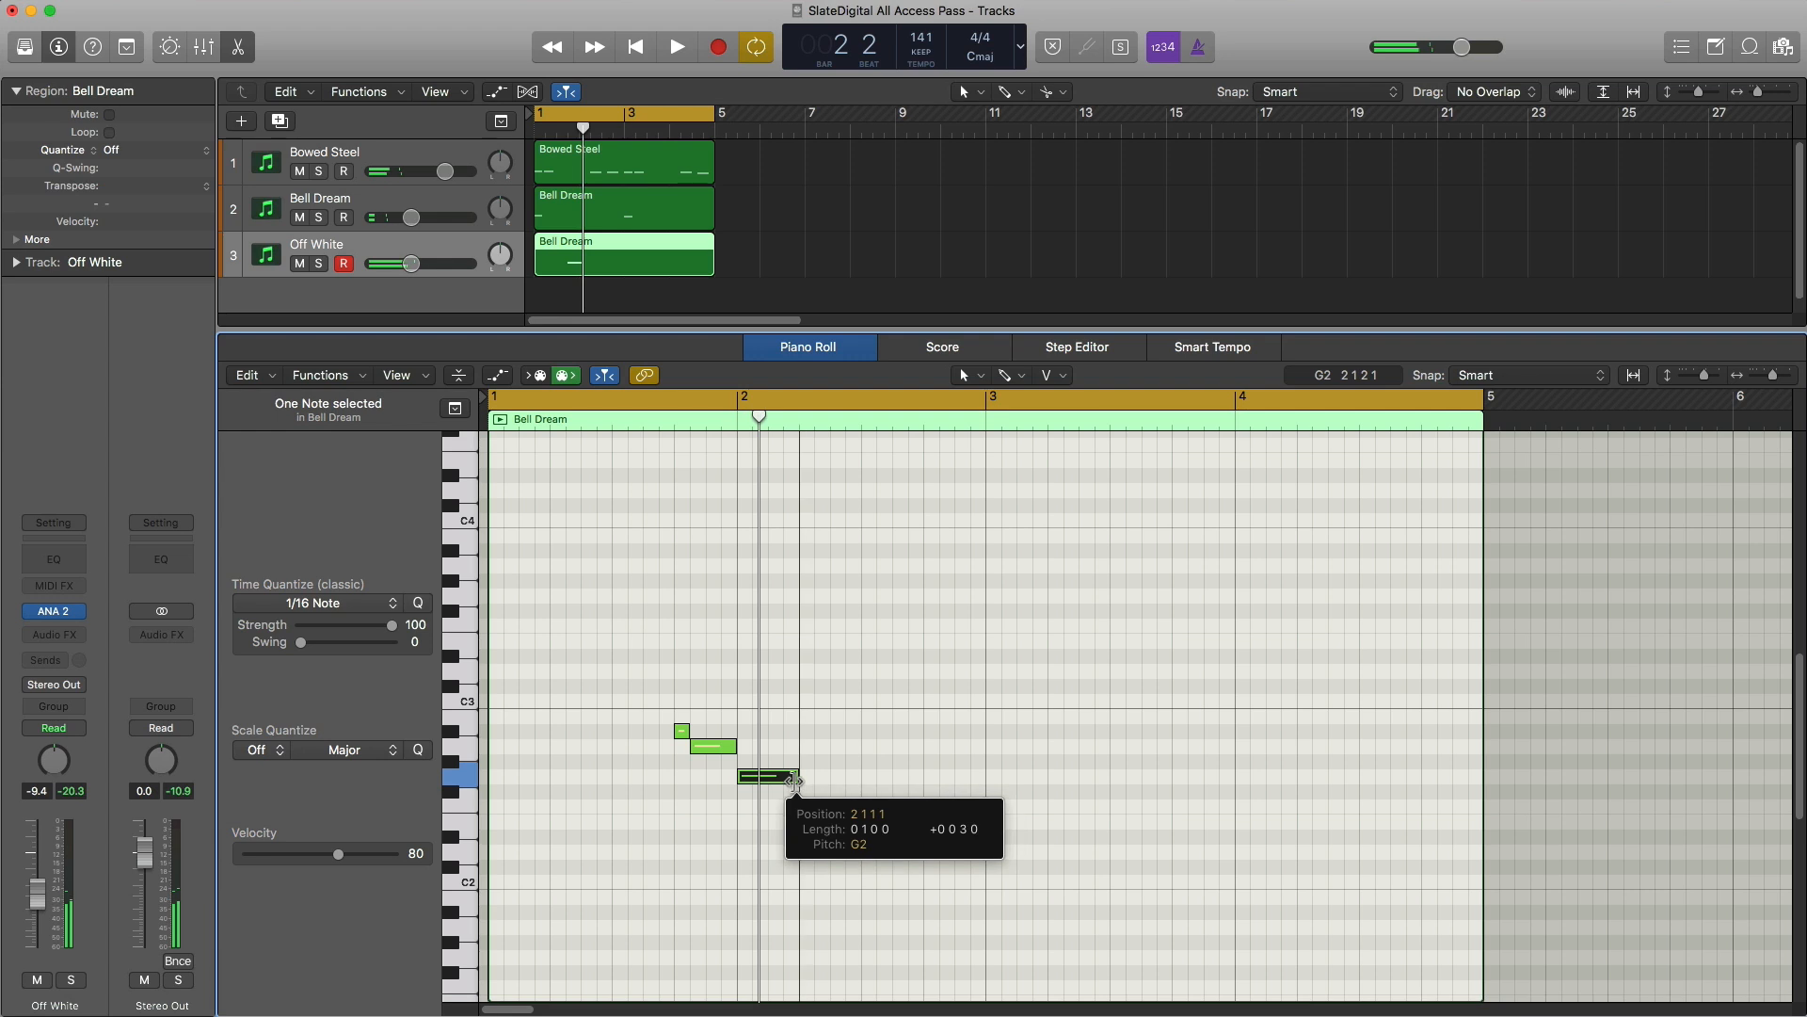
pyautogui.press('space')
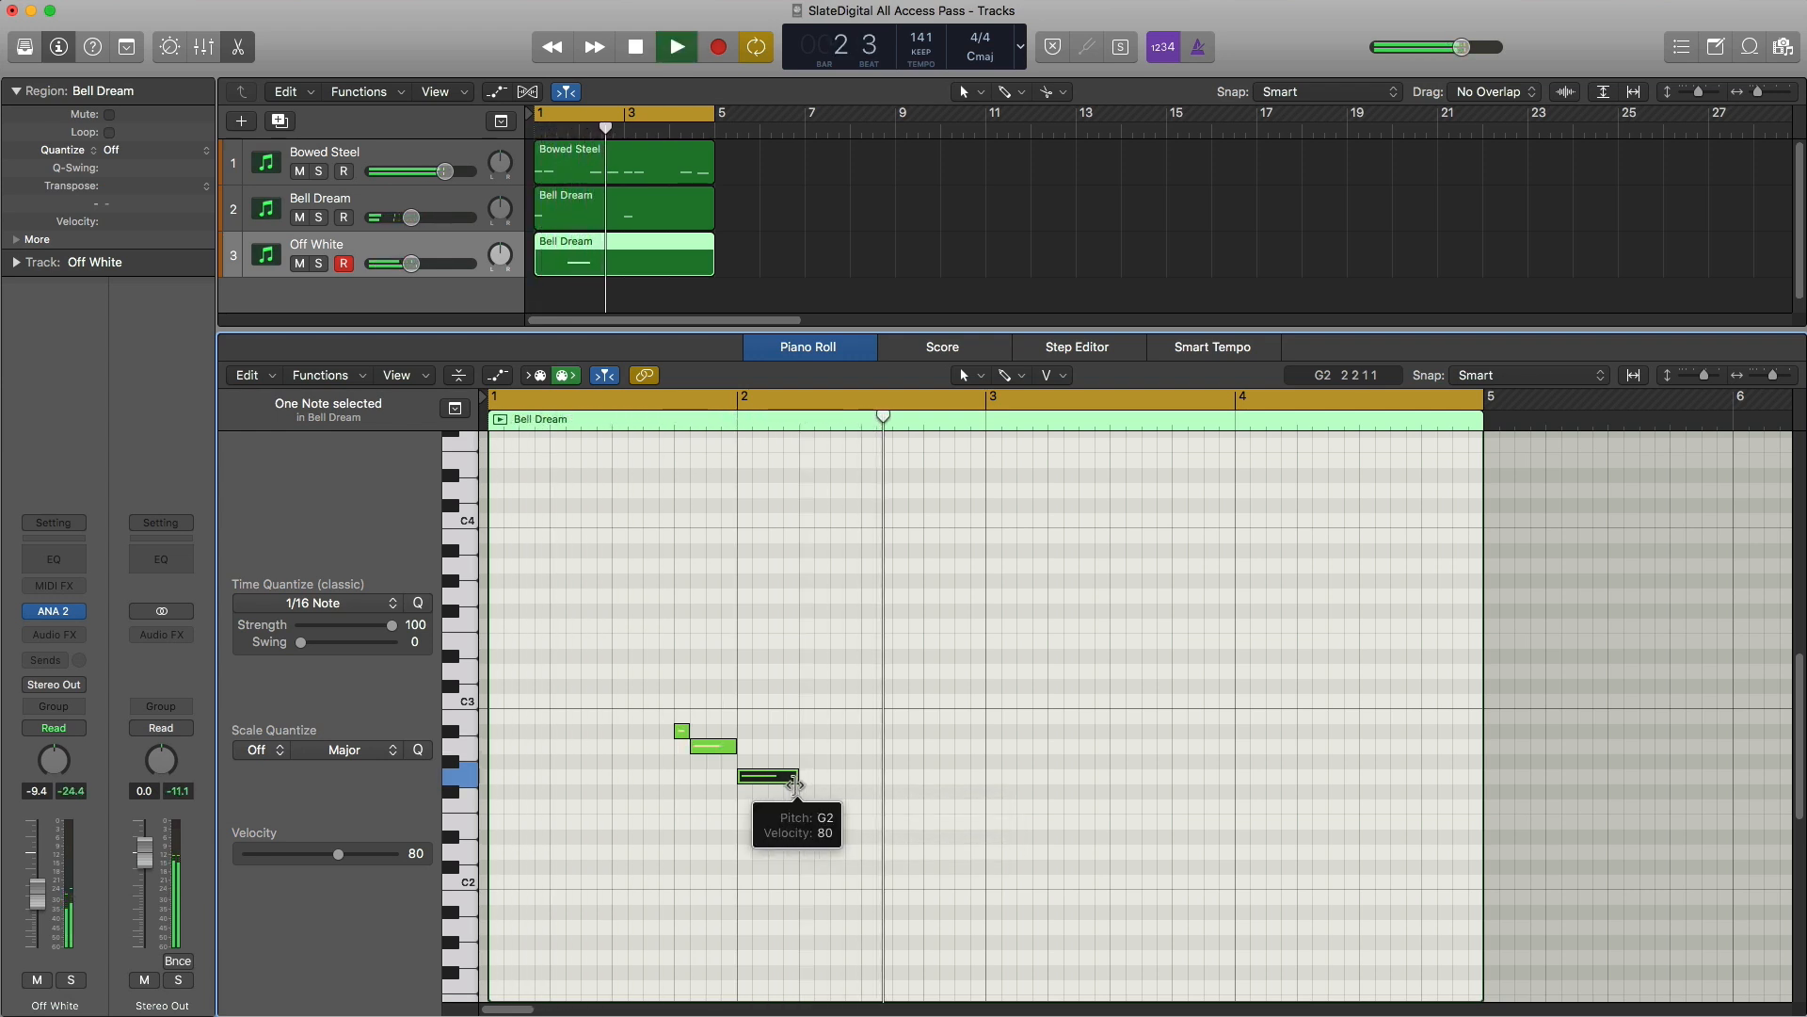
pyautogui.press('space')
pyautogui.press('space')
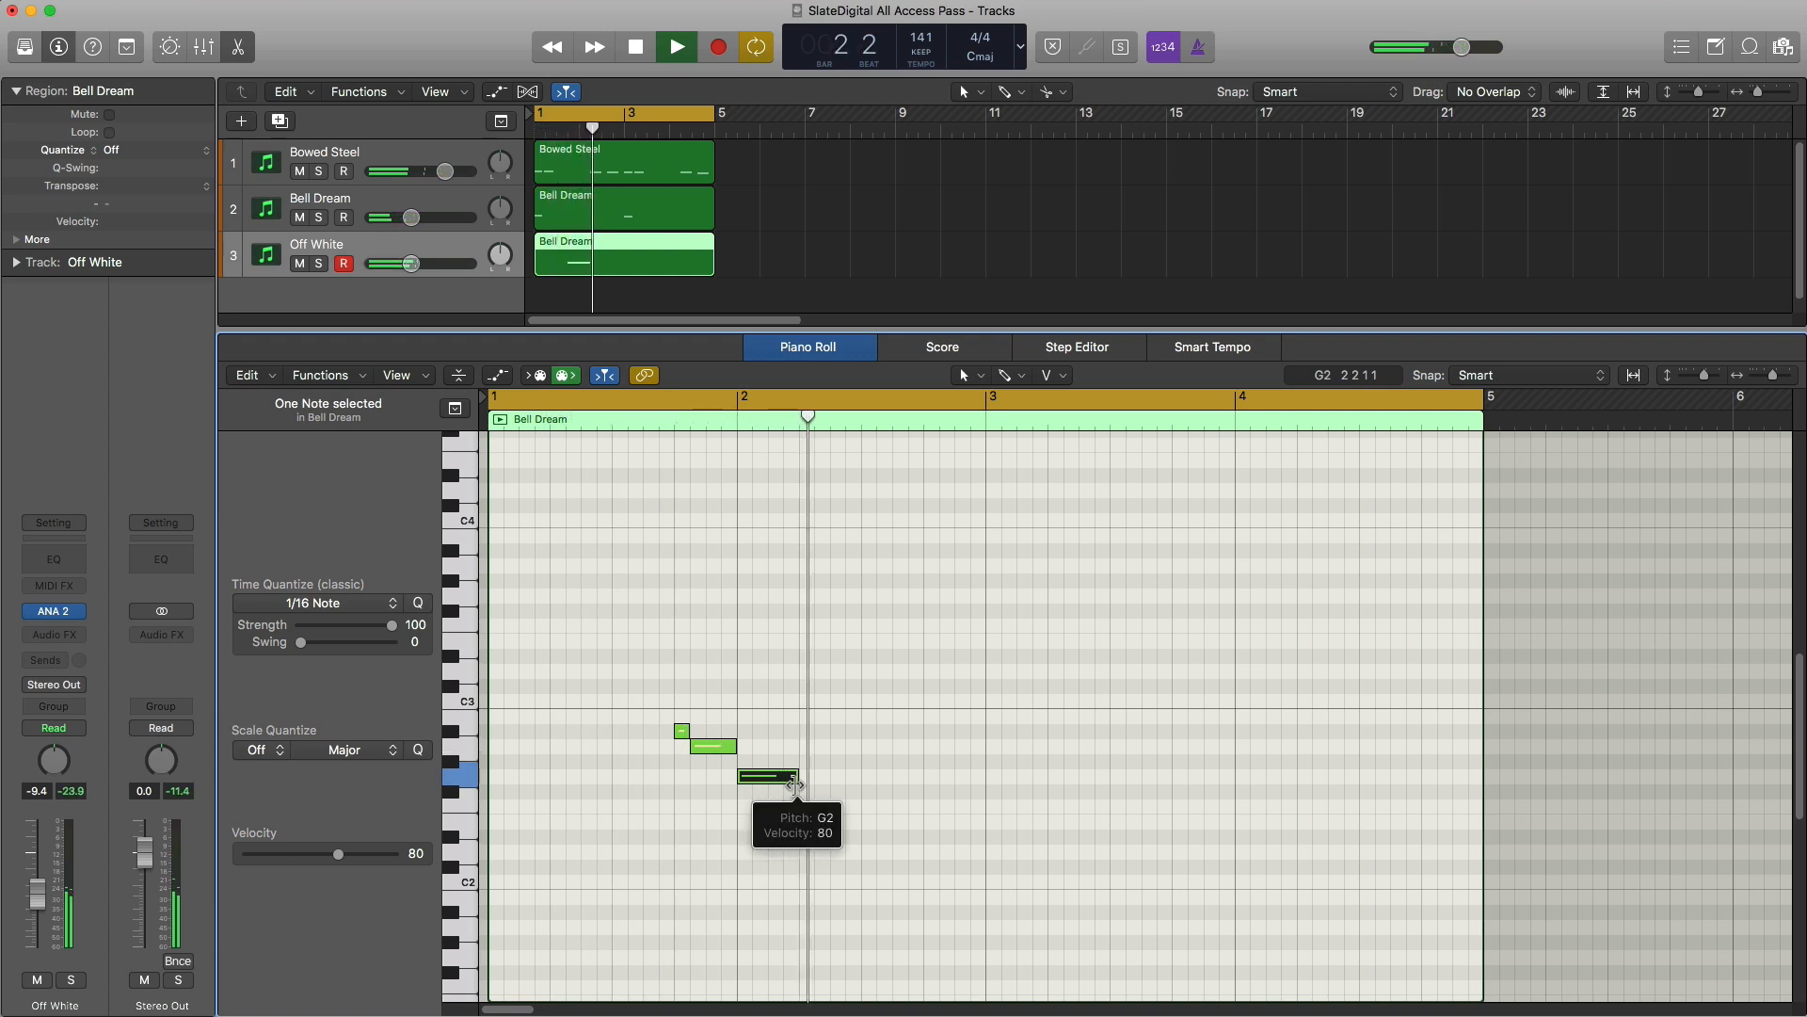
pyautogui.press('space')
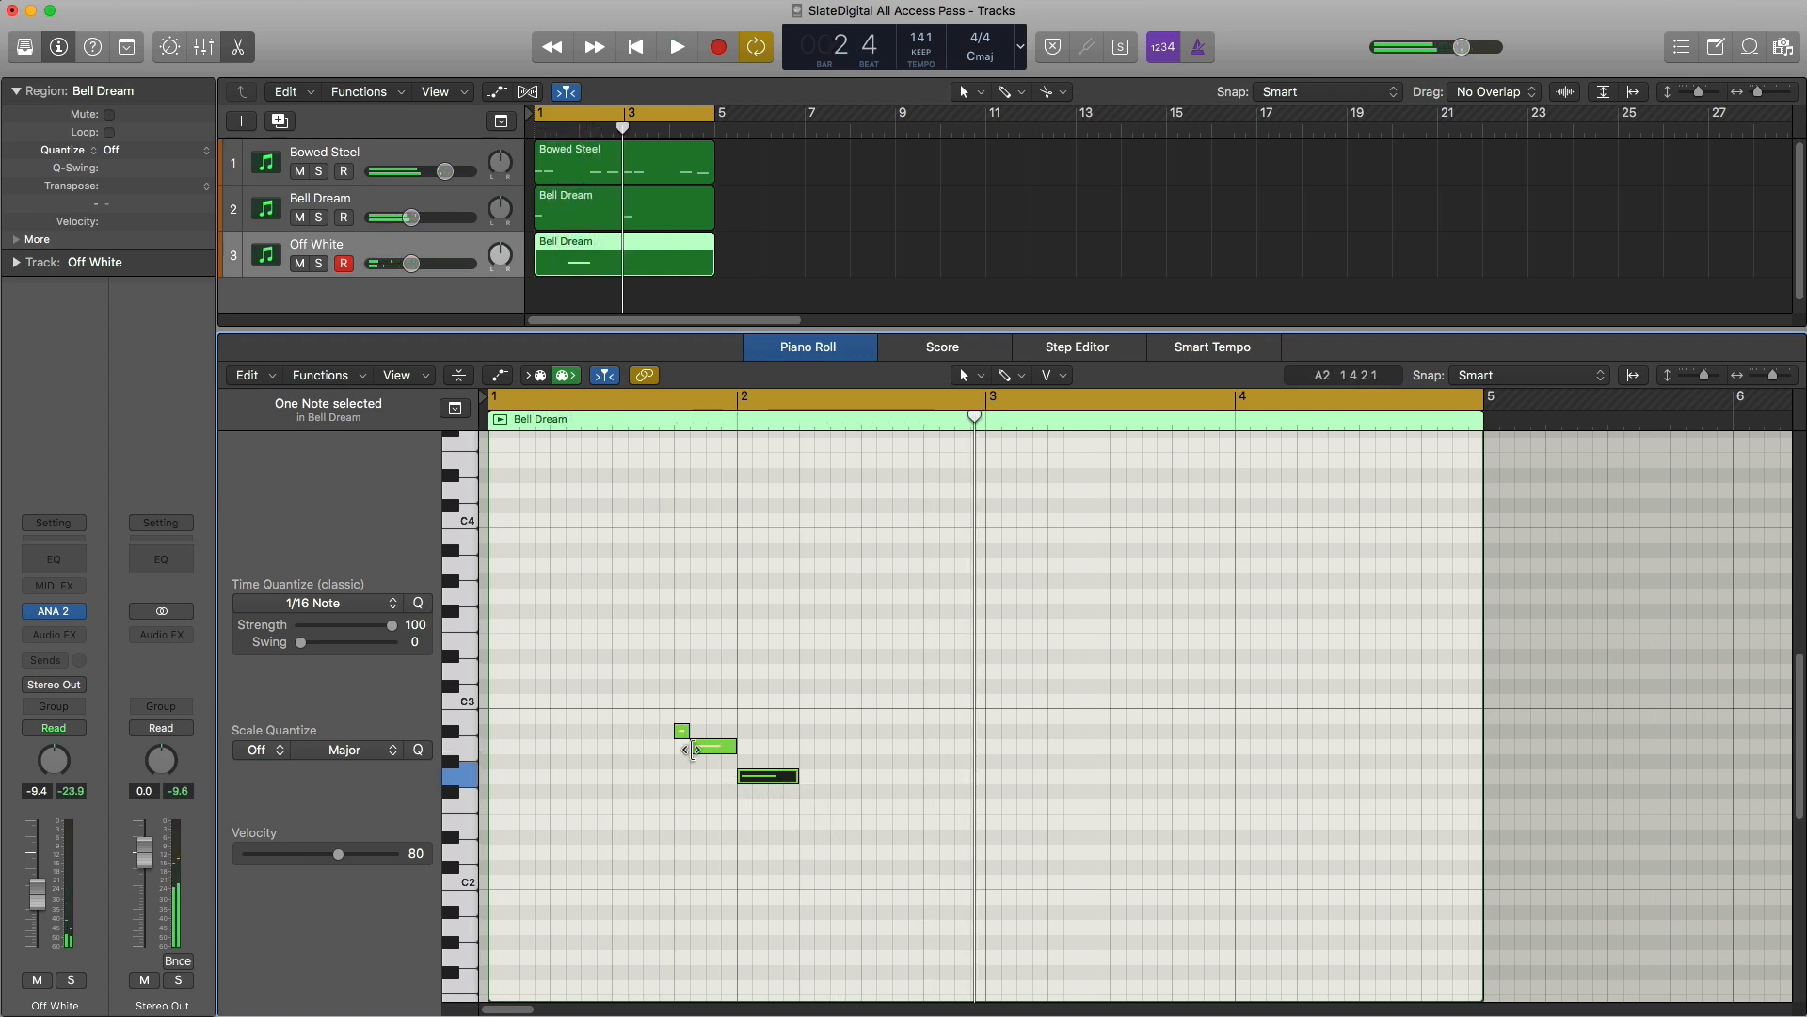
# Step: Lengthen the A#2 note to two sixteenths, trim the start of the A2 note to match, and play the loop
pyautogui.moveTo(693, 749); pyautogui.dragTo(700, 733)
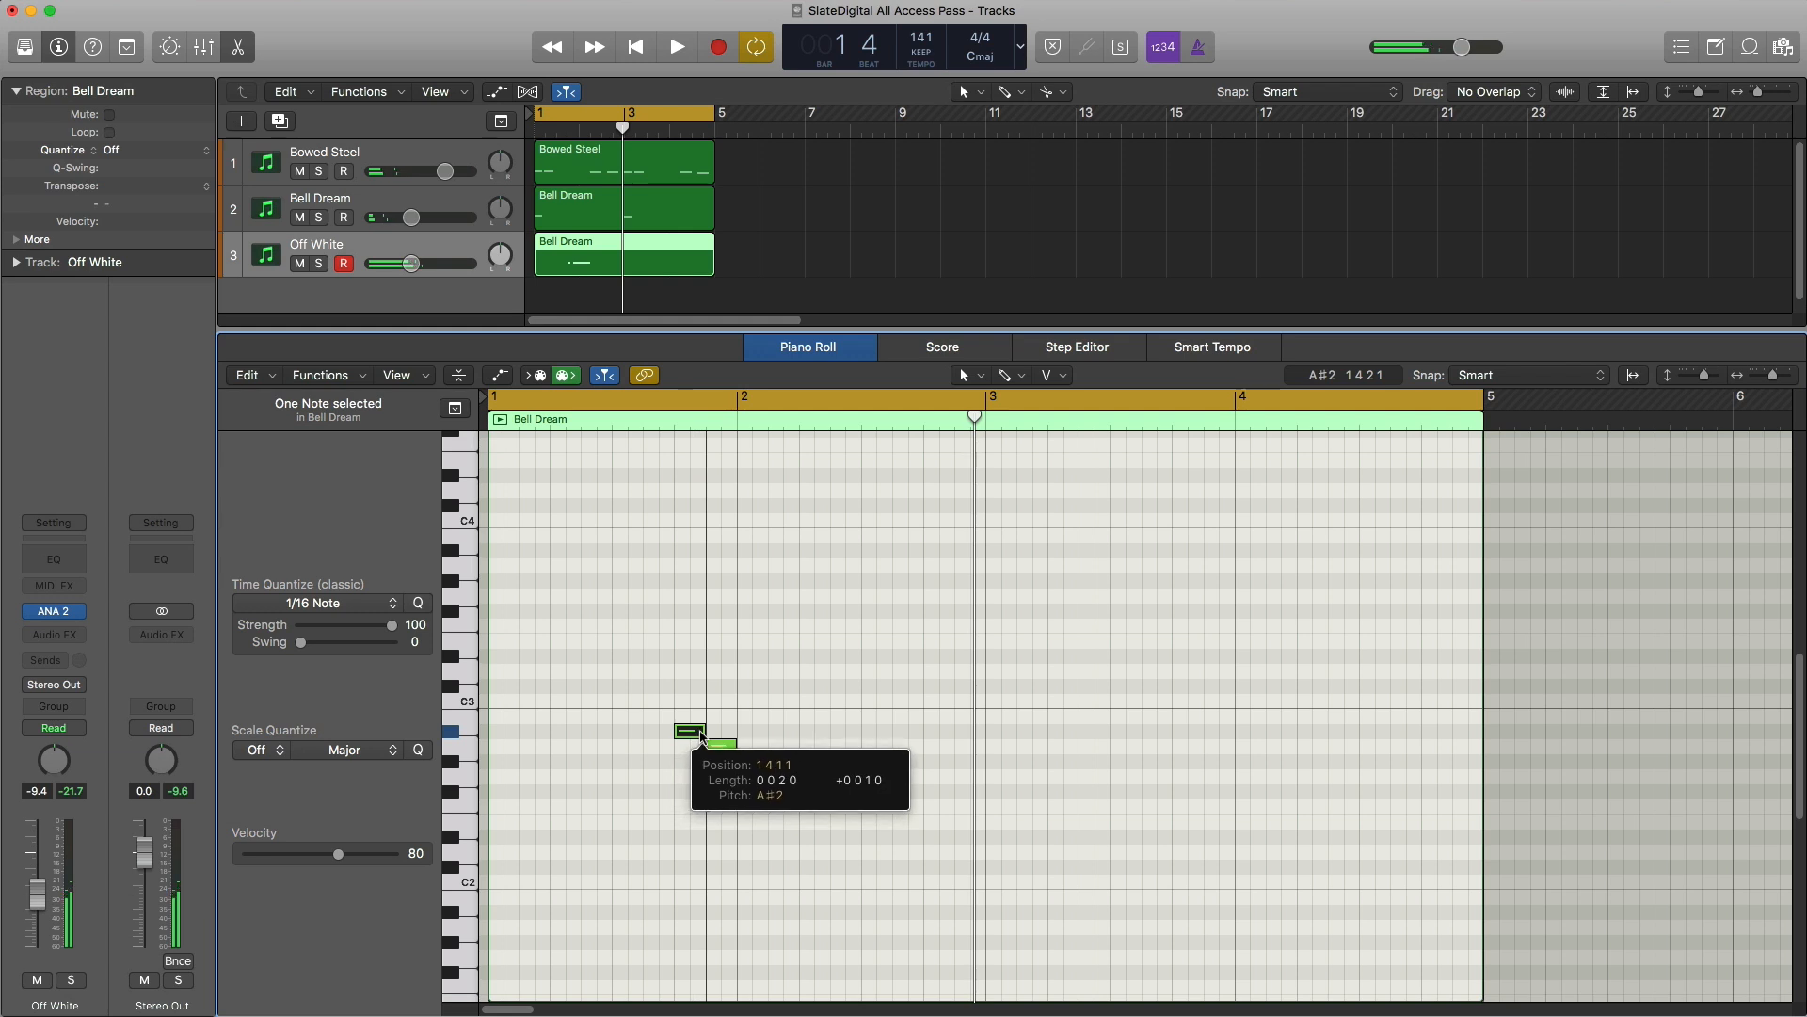
pyautogui.press('space')
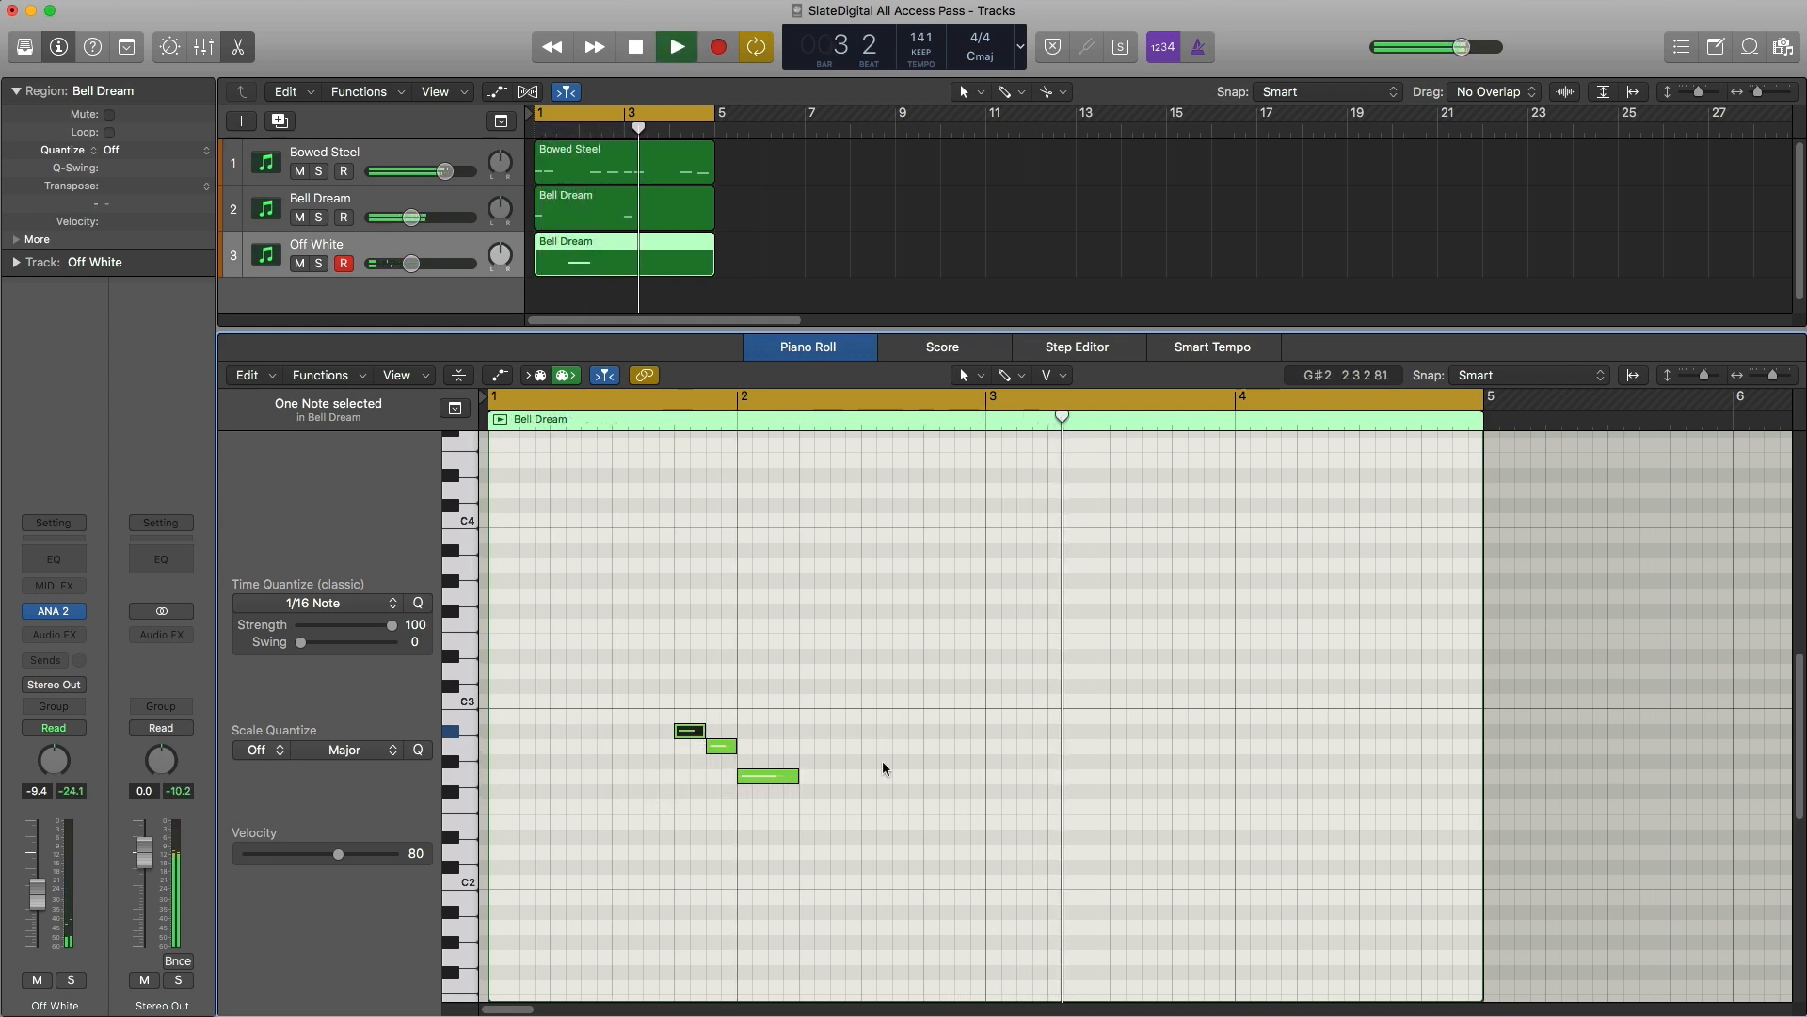
pyautogui.press('space')
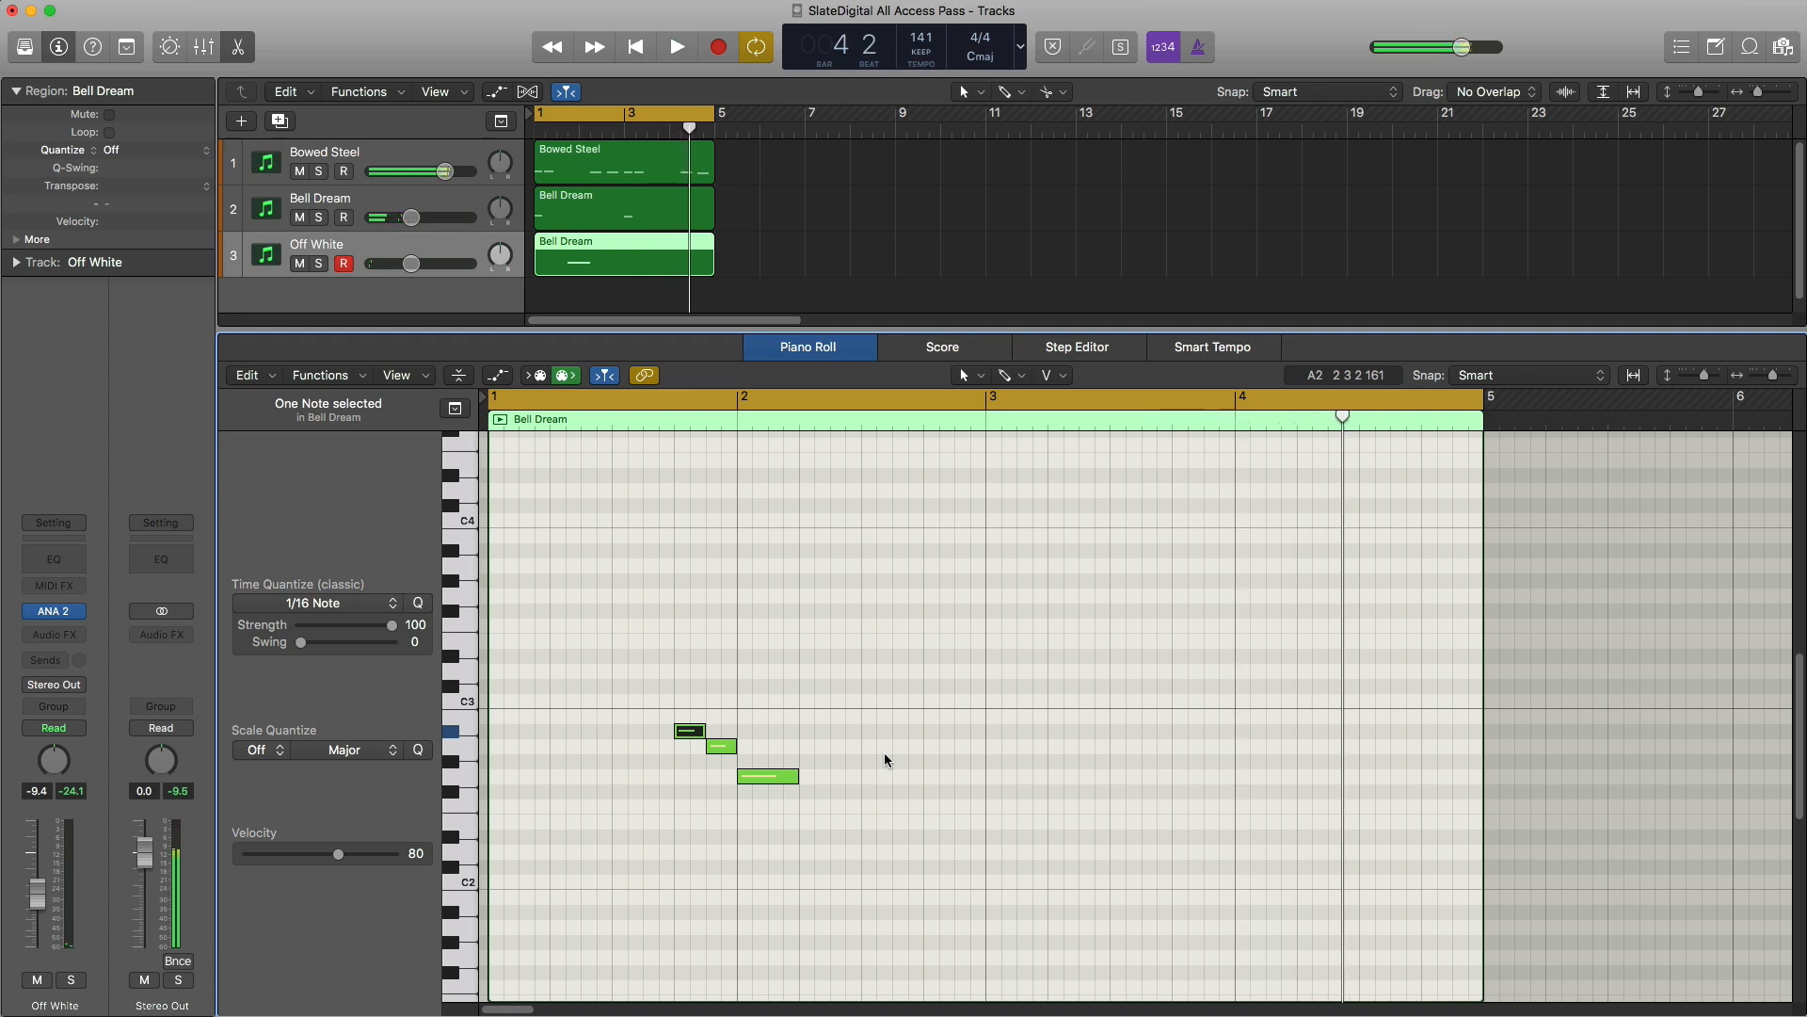
# Step: Copy the three-note phrase two bars on, starting at bar 3 beat 4, and play the result
pyautogui.moveTo(993, 821); pyautogui.dragTo(733, 728)
pyautogui.moveTo(683, 735); pyautogui.dragTo(1185, 739)
pyautogui.press('space')
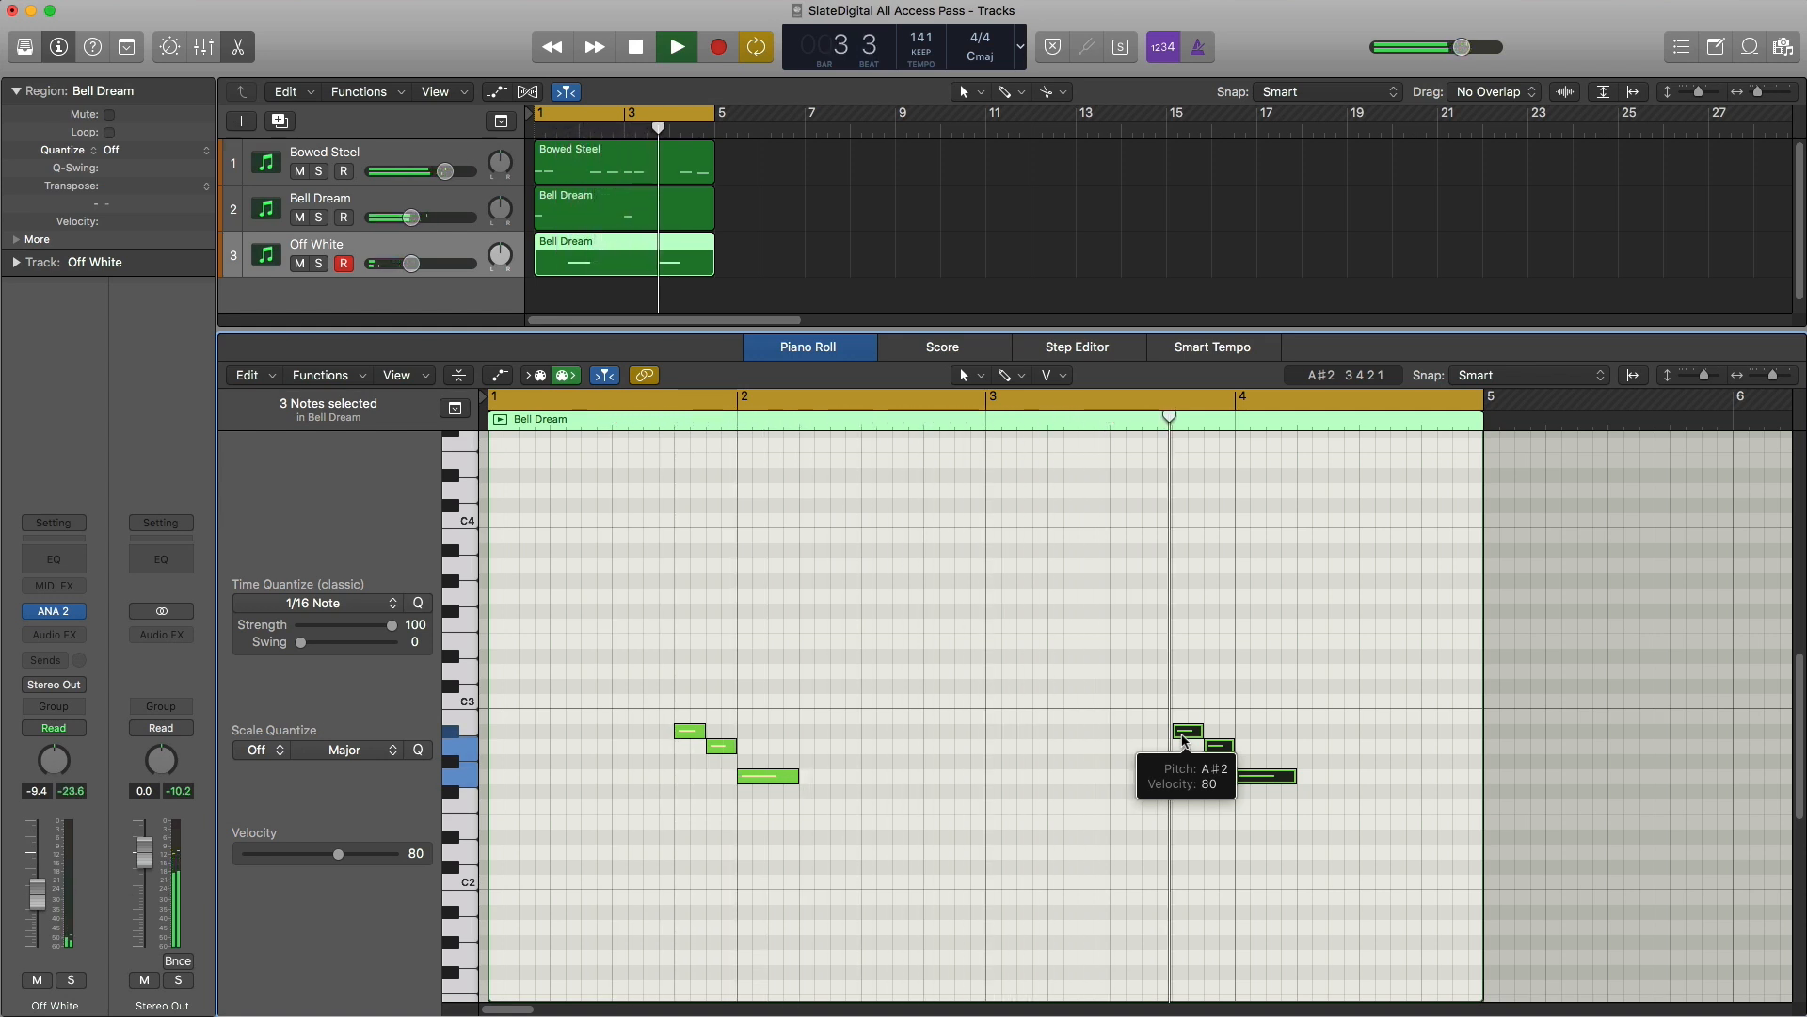
pyautogui.press('space')
# Step: Shorten the A#2 note to one sixteenth in both phrases, extend each A2 to start right after it, and play the loop
pyautogui.moveTo(705, 733); pyautogui.dragTo(692, 751)
pyautogui.moveTo(1192, 733); pyautogui.dragTo(1190, 750)
pyautogui.press('space')
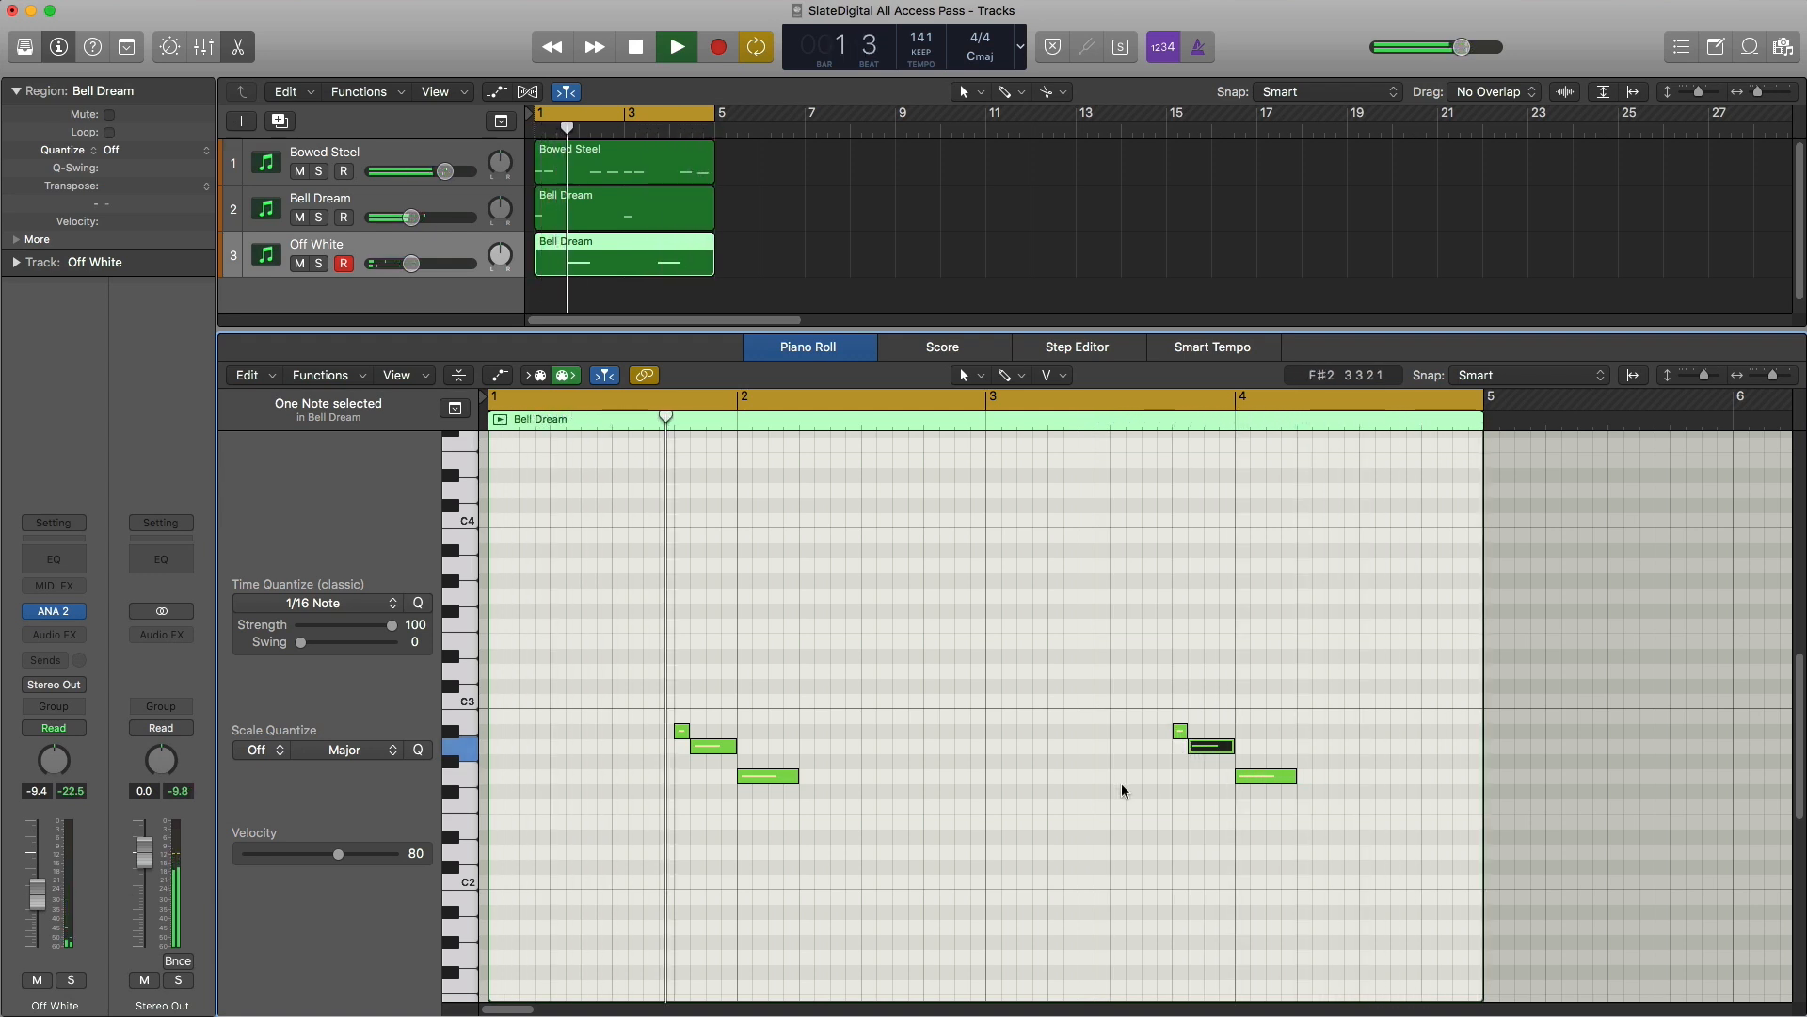
pyautogui.press('space')
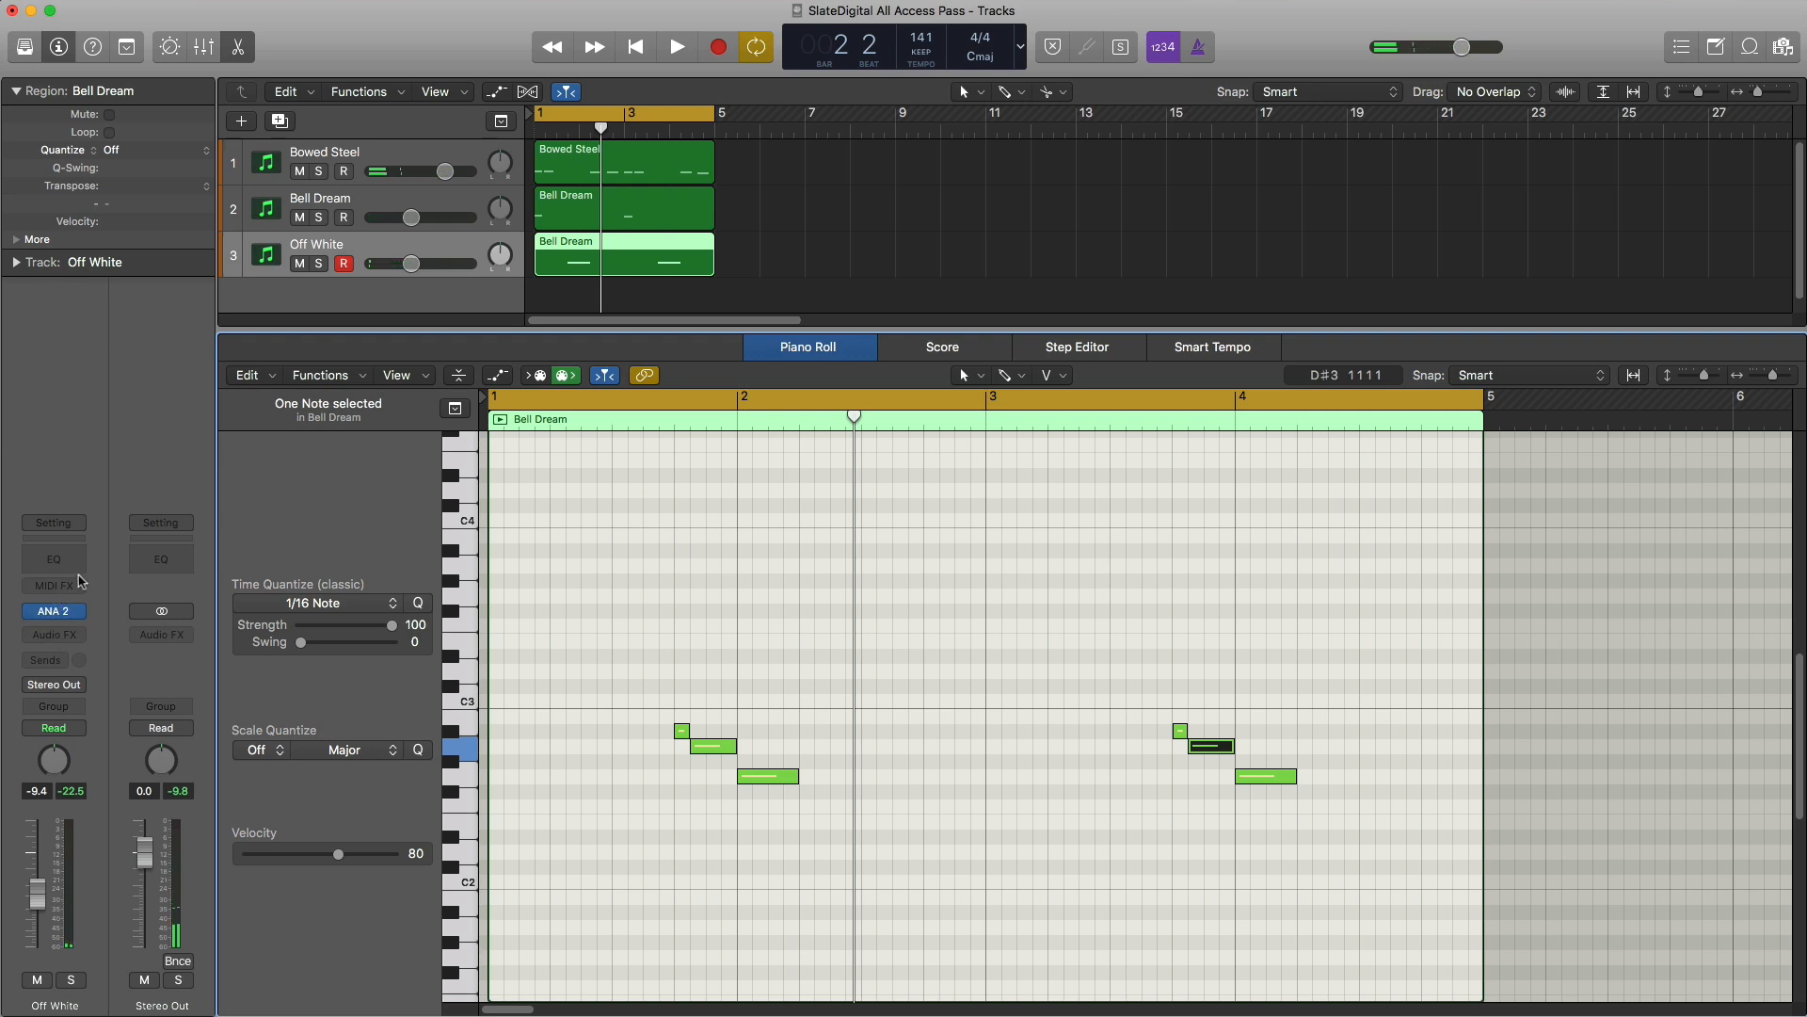
# Step: Insert Eiosis AirEQ Premium on the Off White track and enable its high cut at about 680 Hz with a Q of 1.91
pyautogui.click(58, 637)
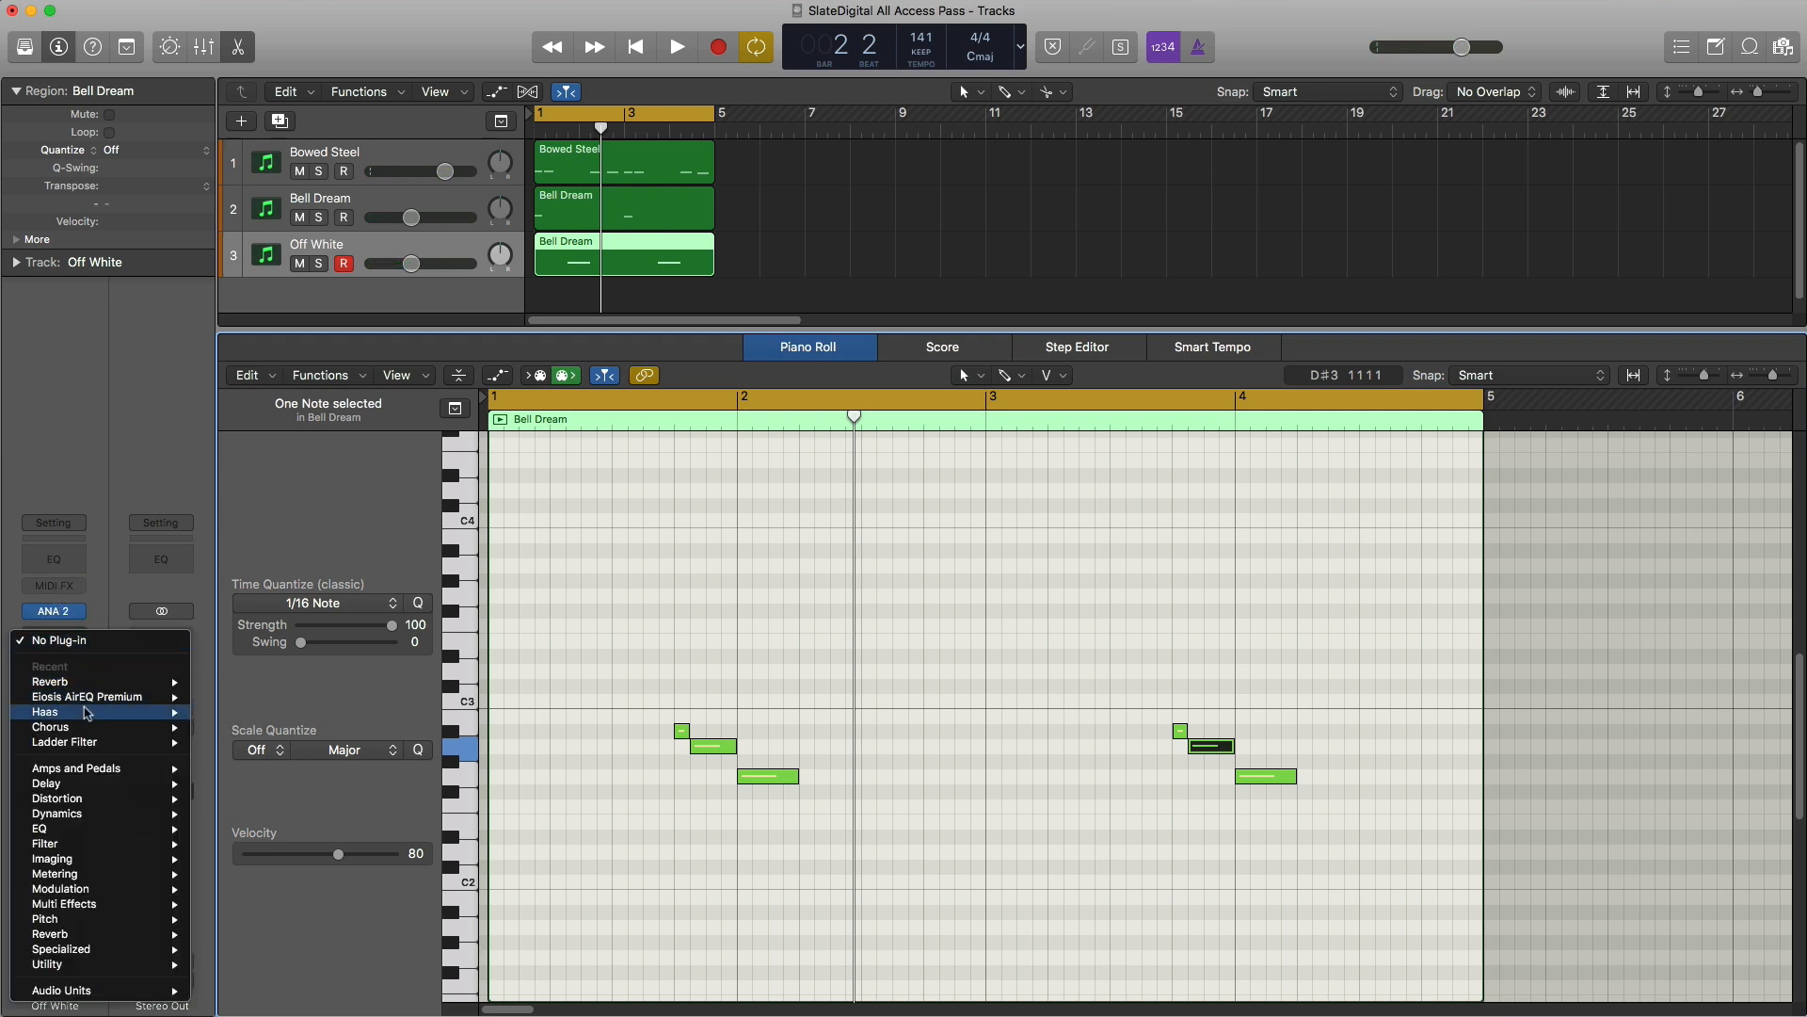
pyautogui.click(154, 700)
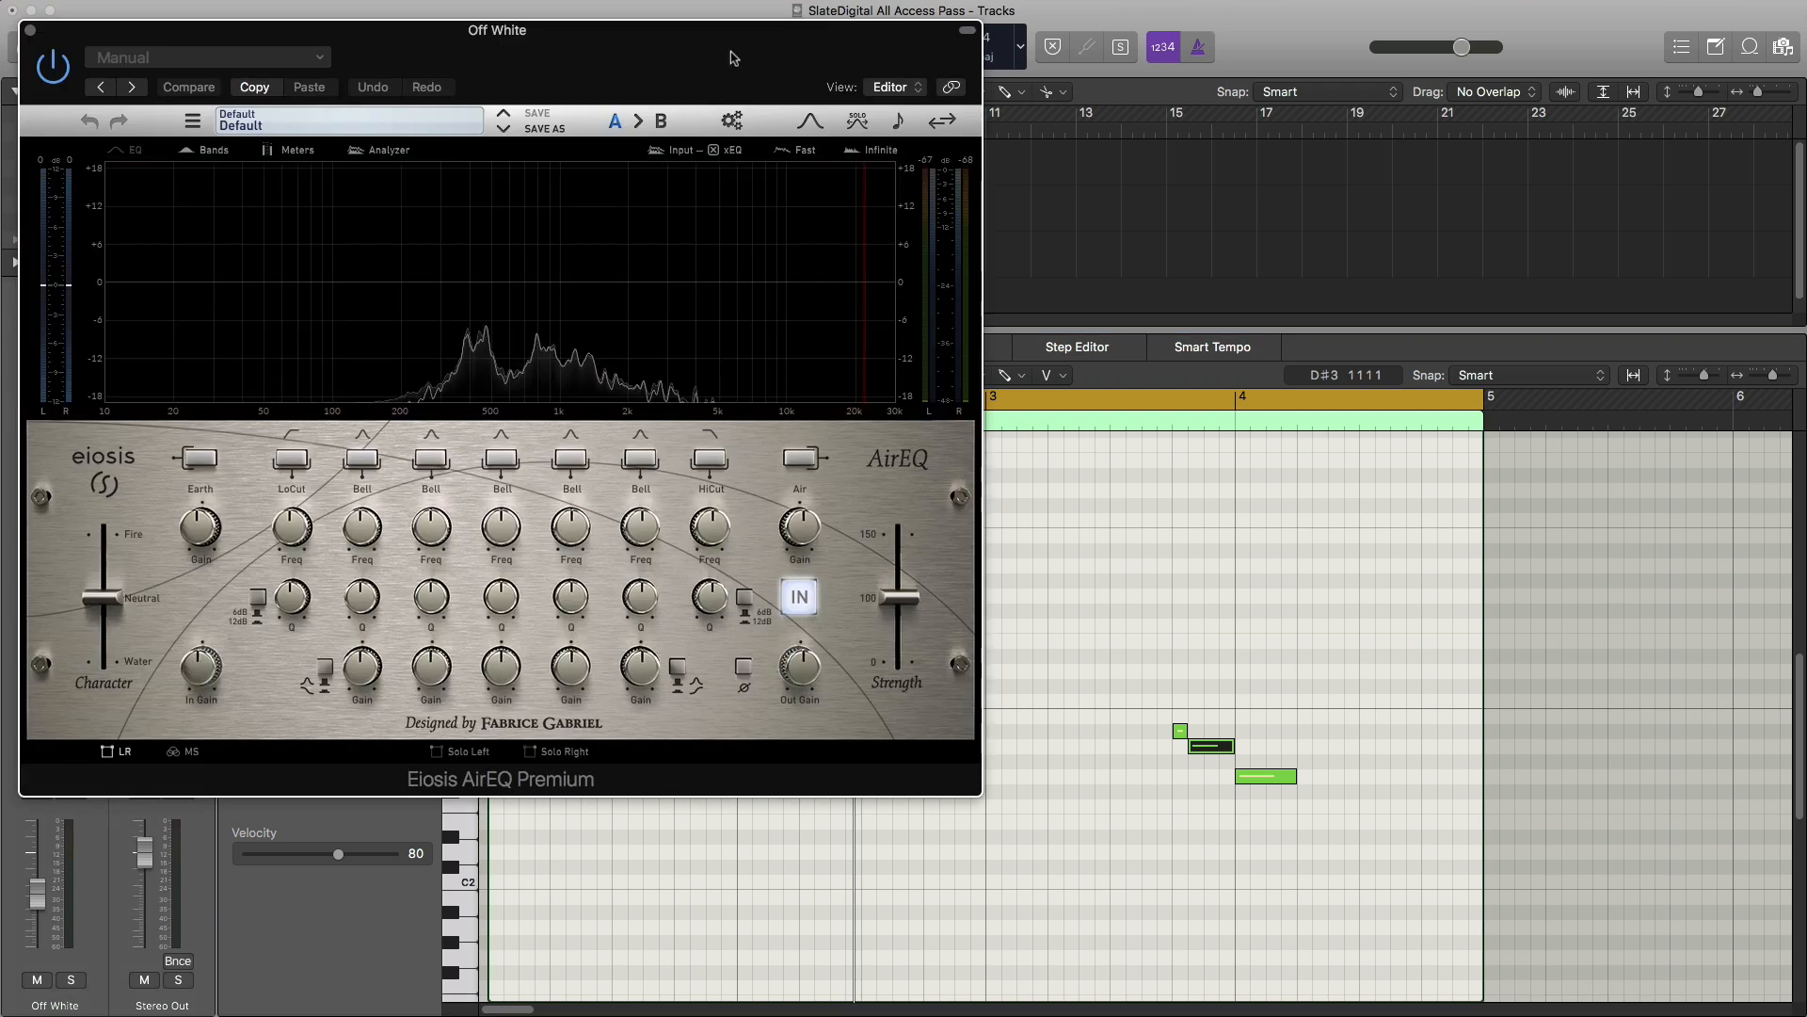
pyautogui.moveTo(733, 58); pyautogui.dragTo(1061, 177)
pyautogui.click(1036, 582)
pyautogui.moveTo(1040, 647)
pyautogui.mouseDown()
pyautogui.moveTo(1024, 697)
pyautogui.moveTo(1021, 635)
pyautogui.moveTo(1046, 627)
pyautogui.mouseUp()
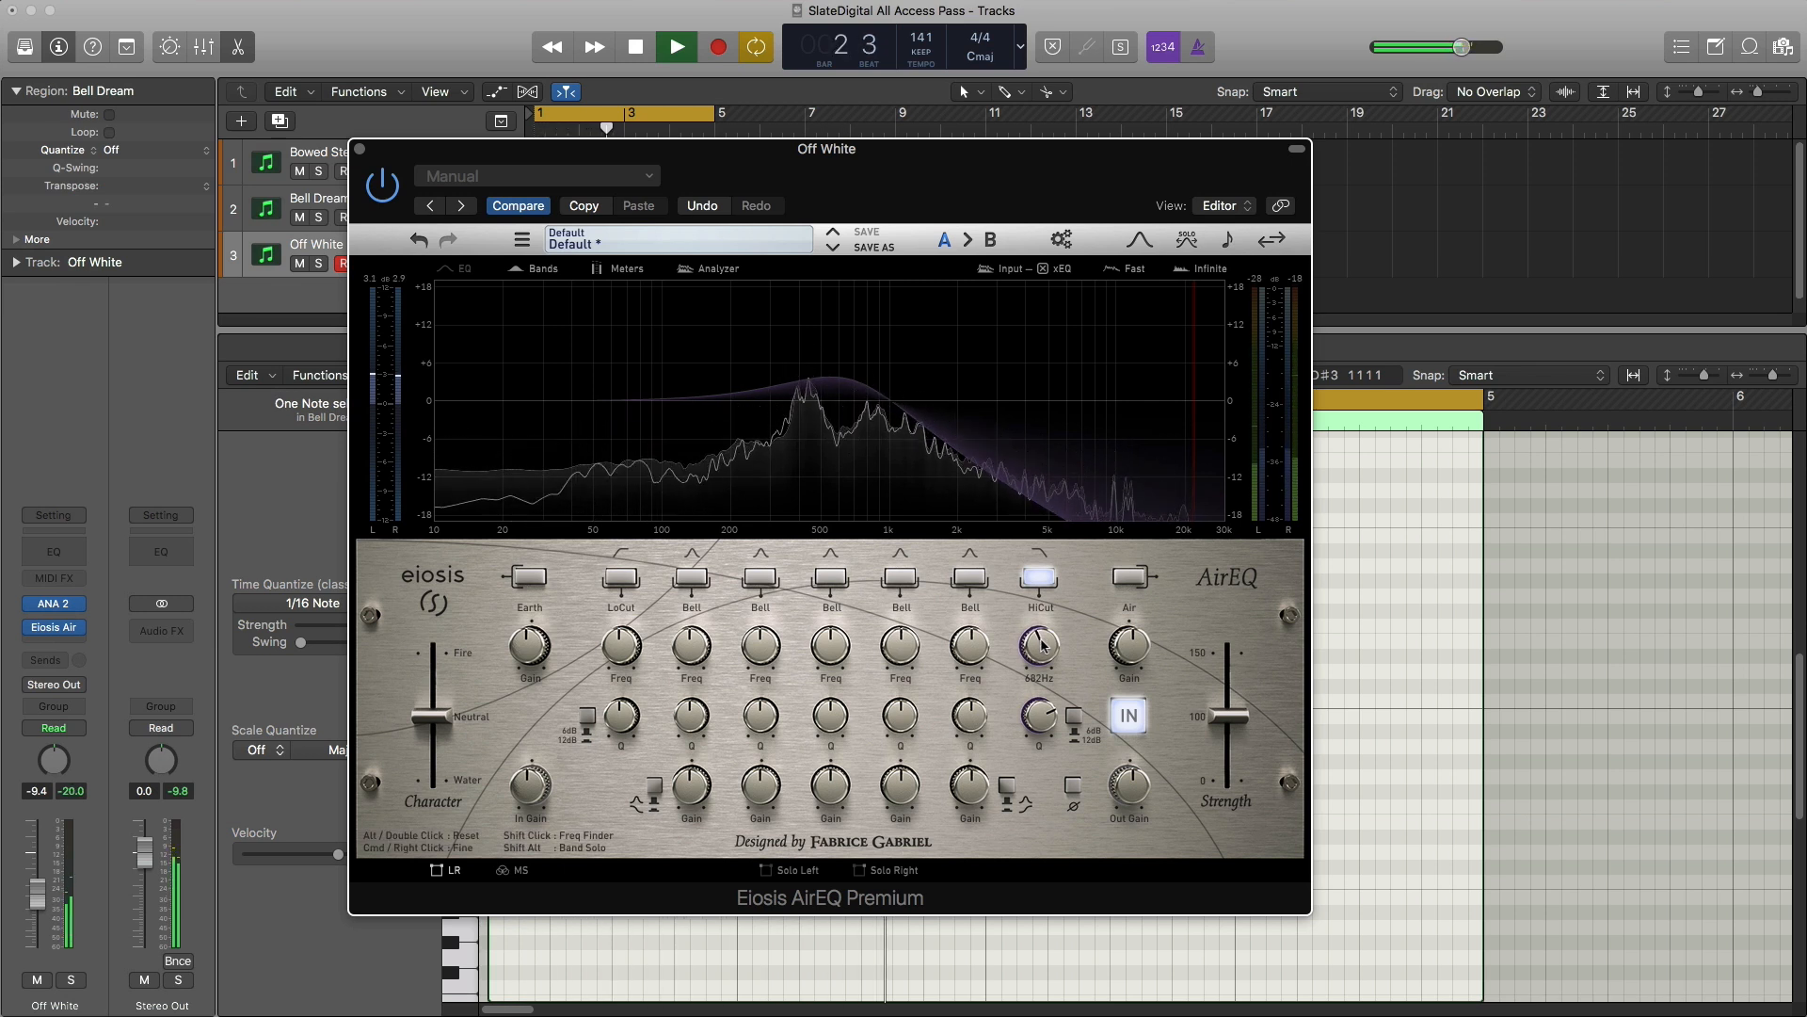
pyautogui.moveTo(1034, 714); pyautogui.dragTo(1040, 704)
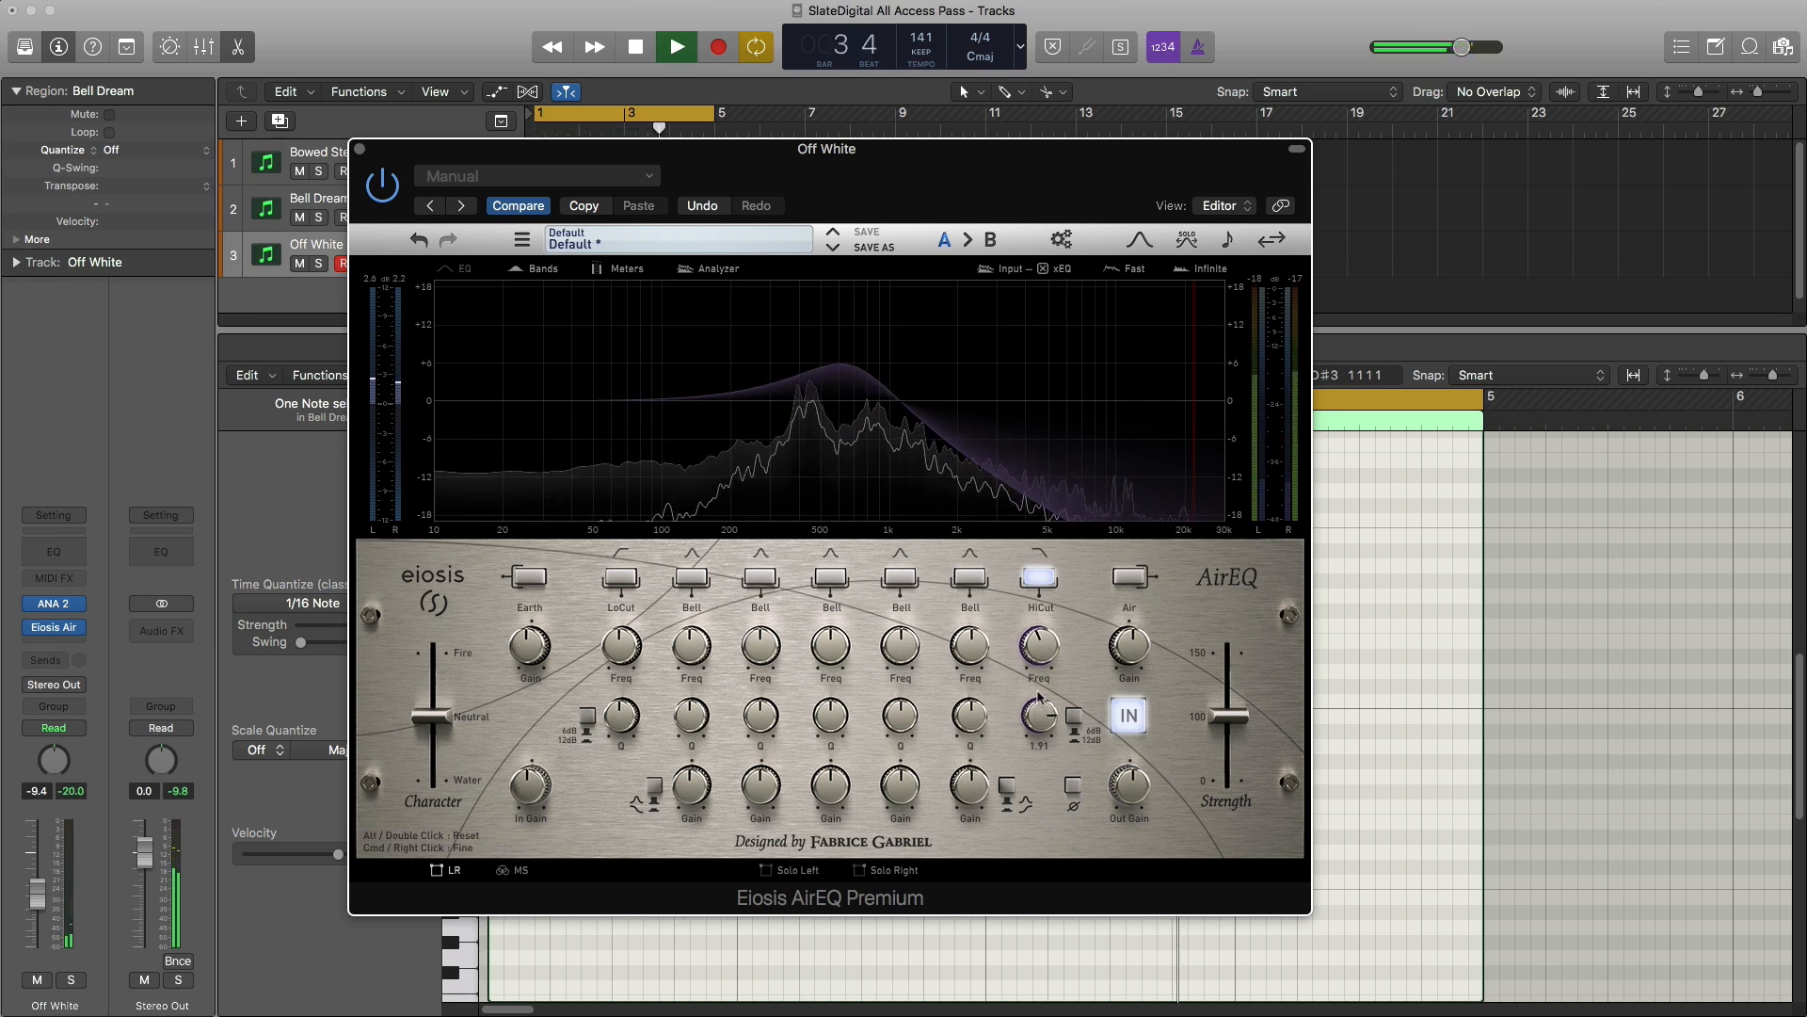
pyautogui.press('super+w')
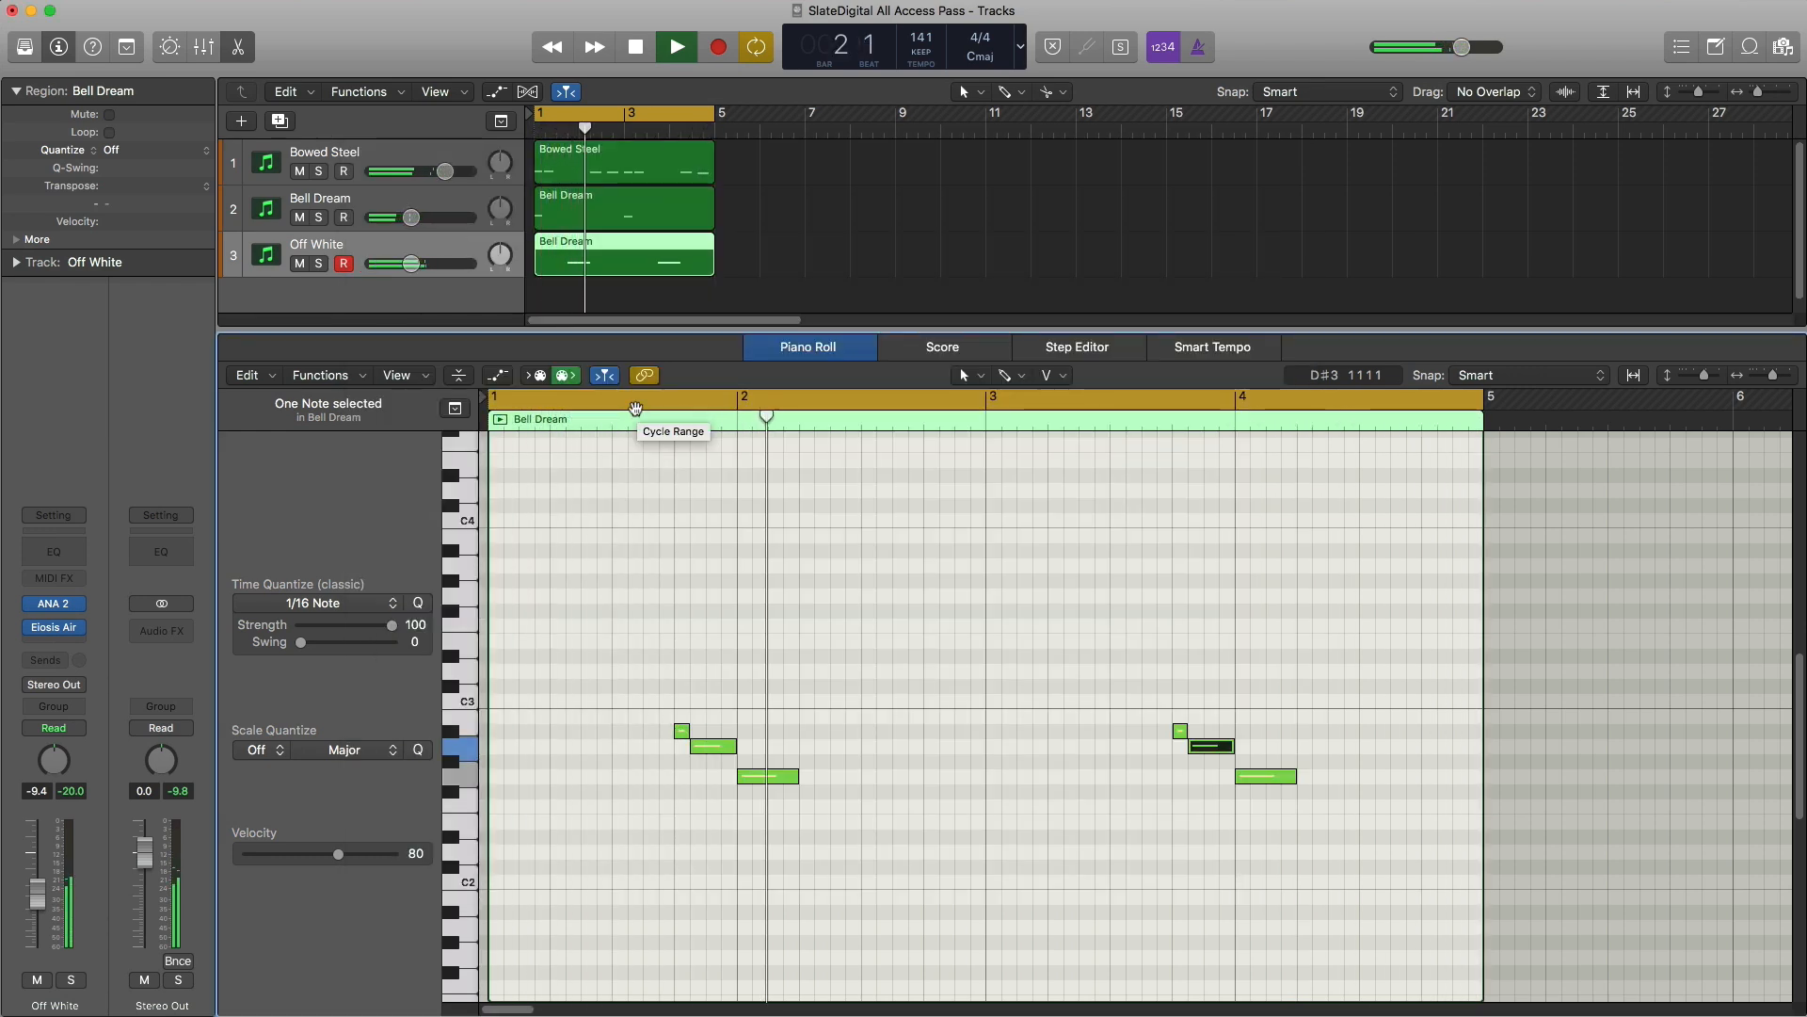
pyautogui.press('space')
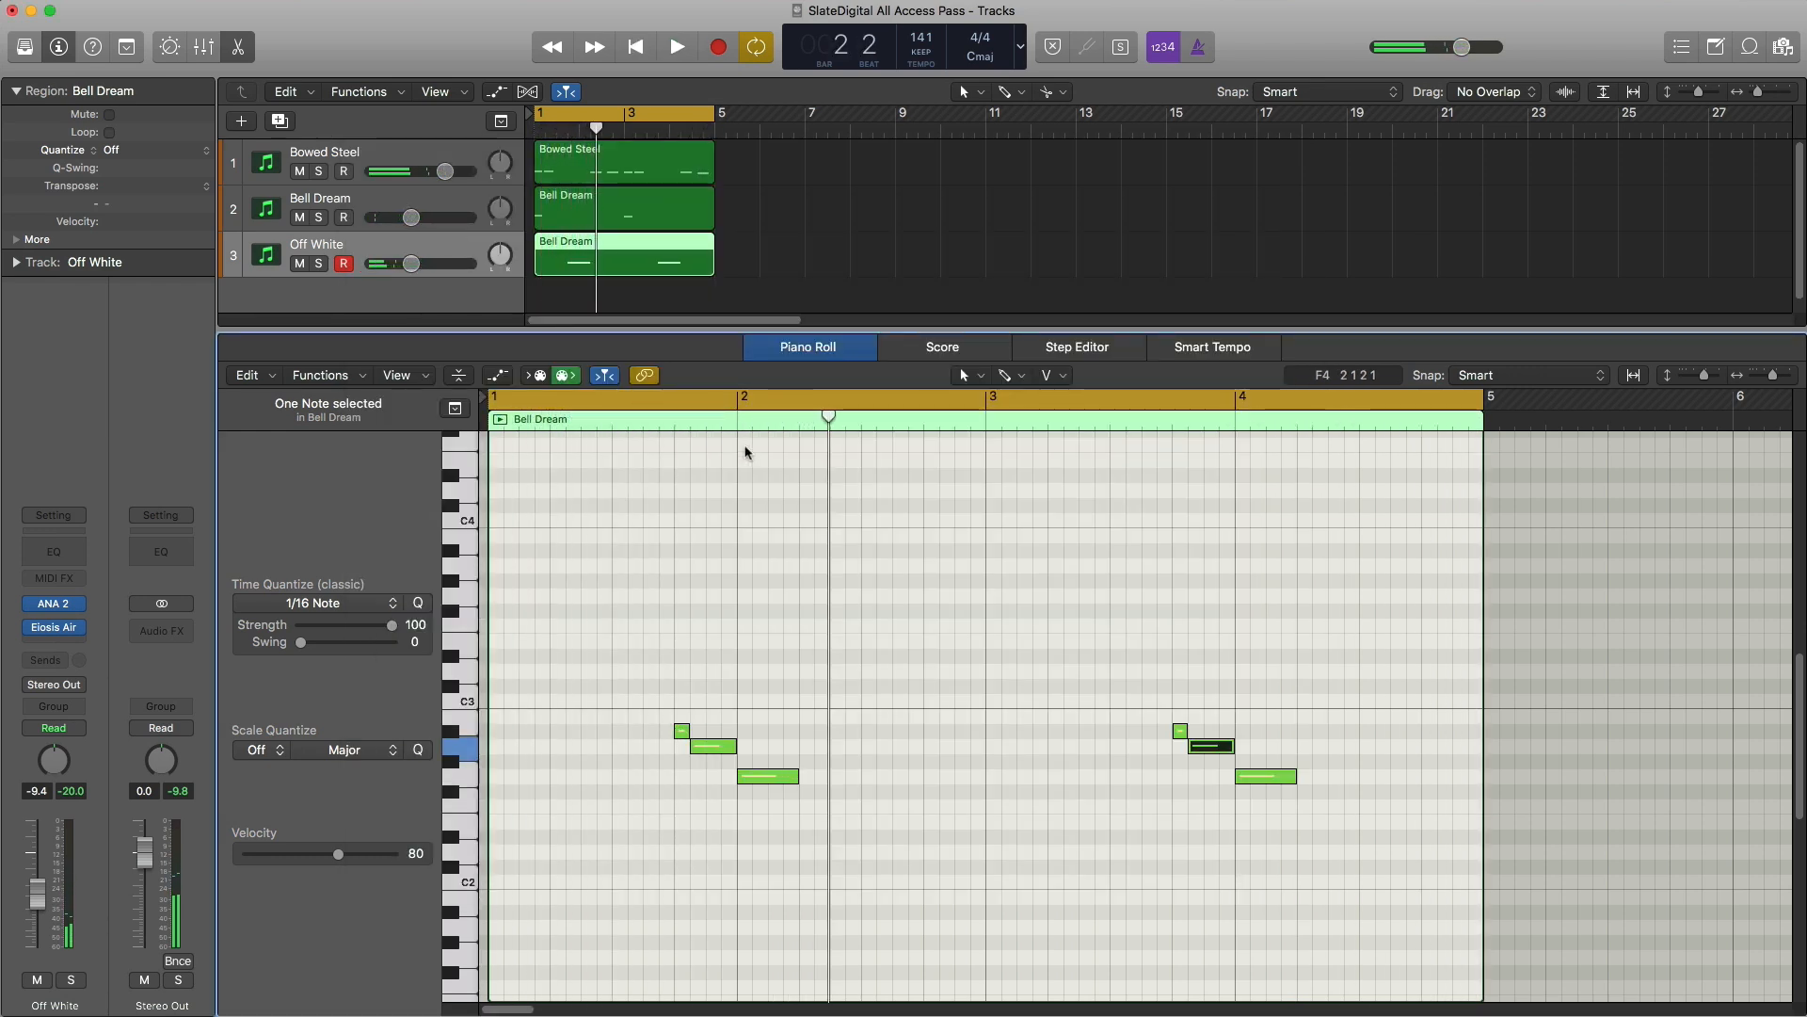
# Step: Insert the Formant Filter after the EQ on the Off White track and move its formant point toward the pad's right edge during playback
pyautogui.click(51, 644)
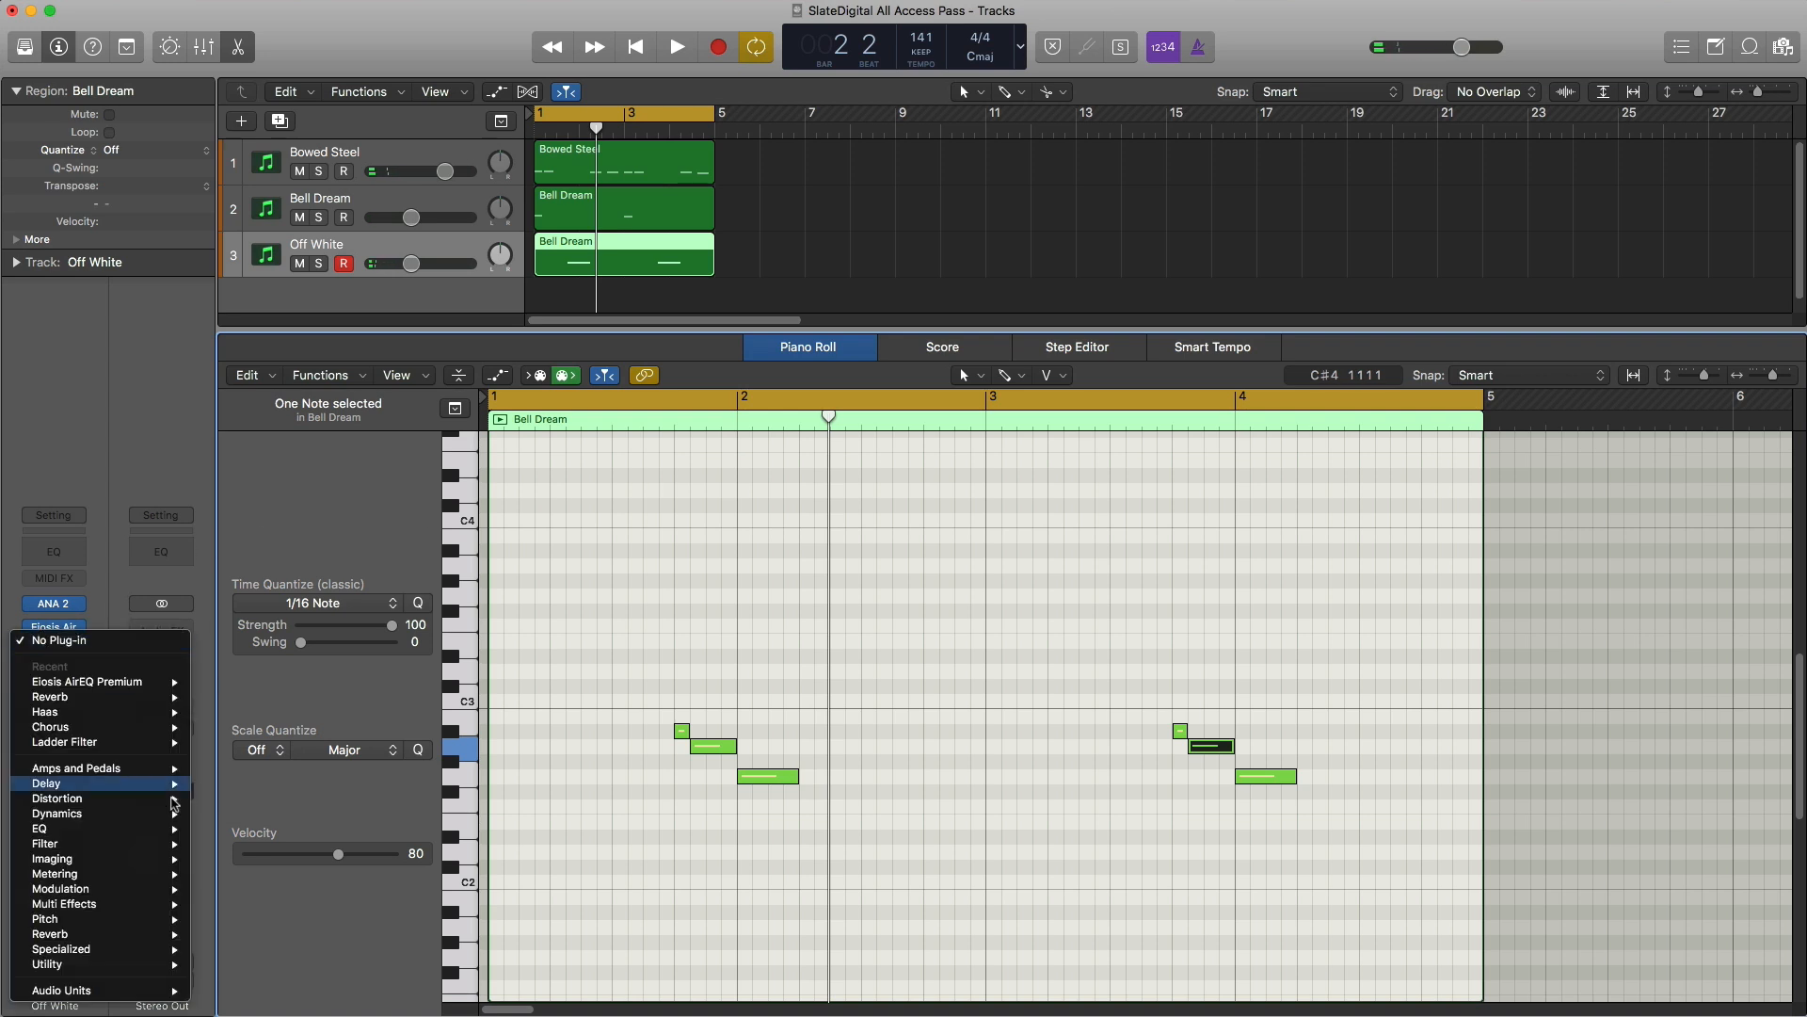
pyautogui.moveTo(125, 995)
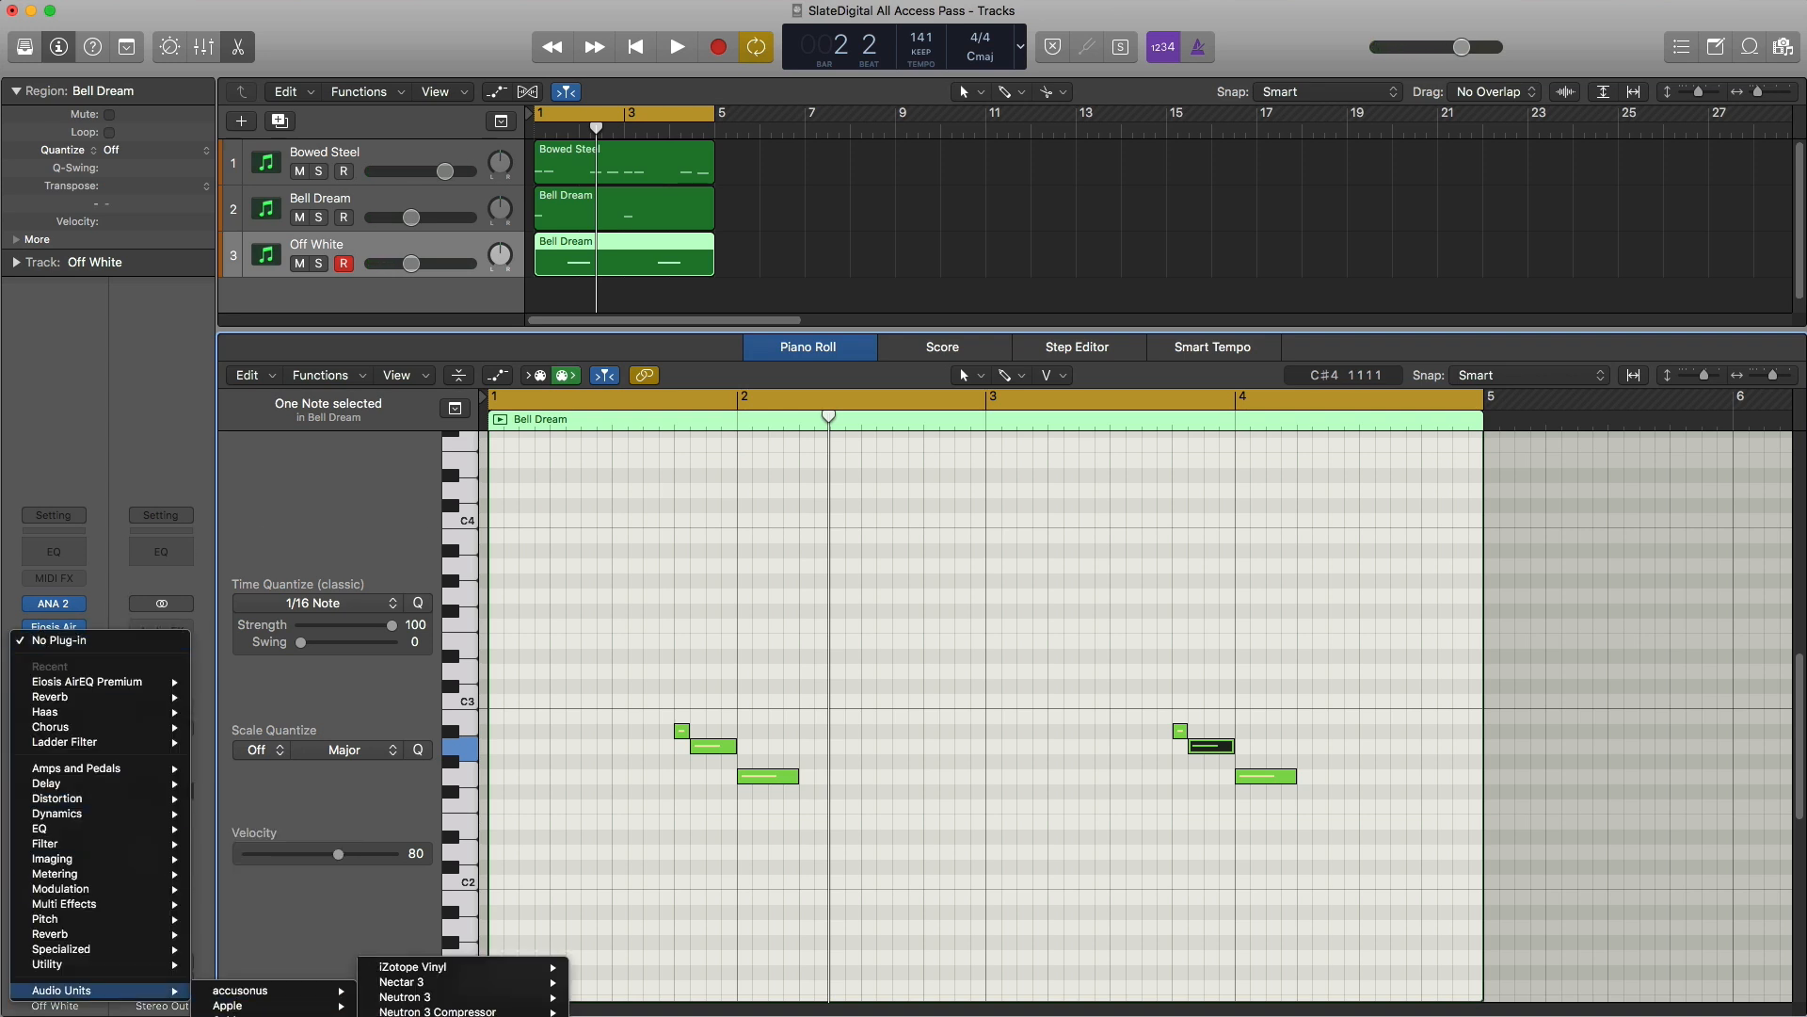
pyautogui.moveTo(245, 1005)
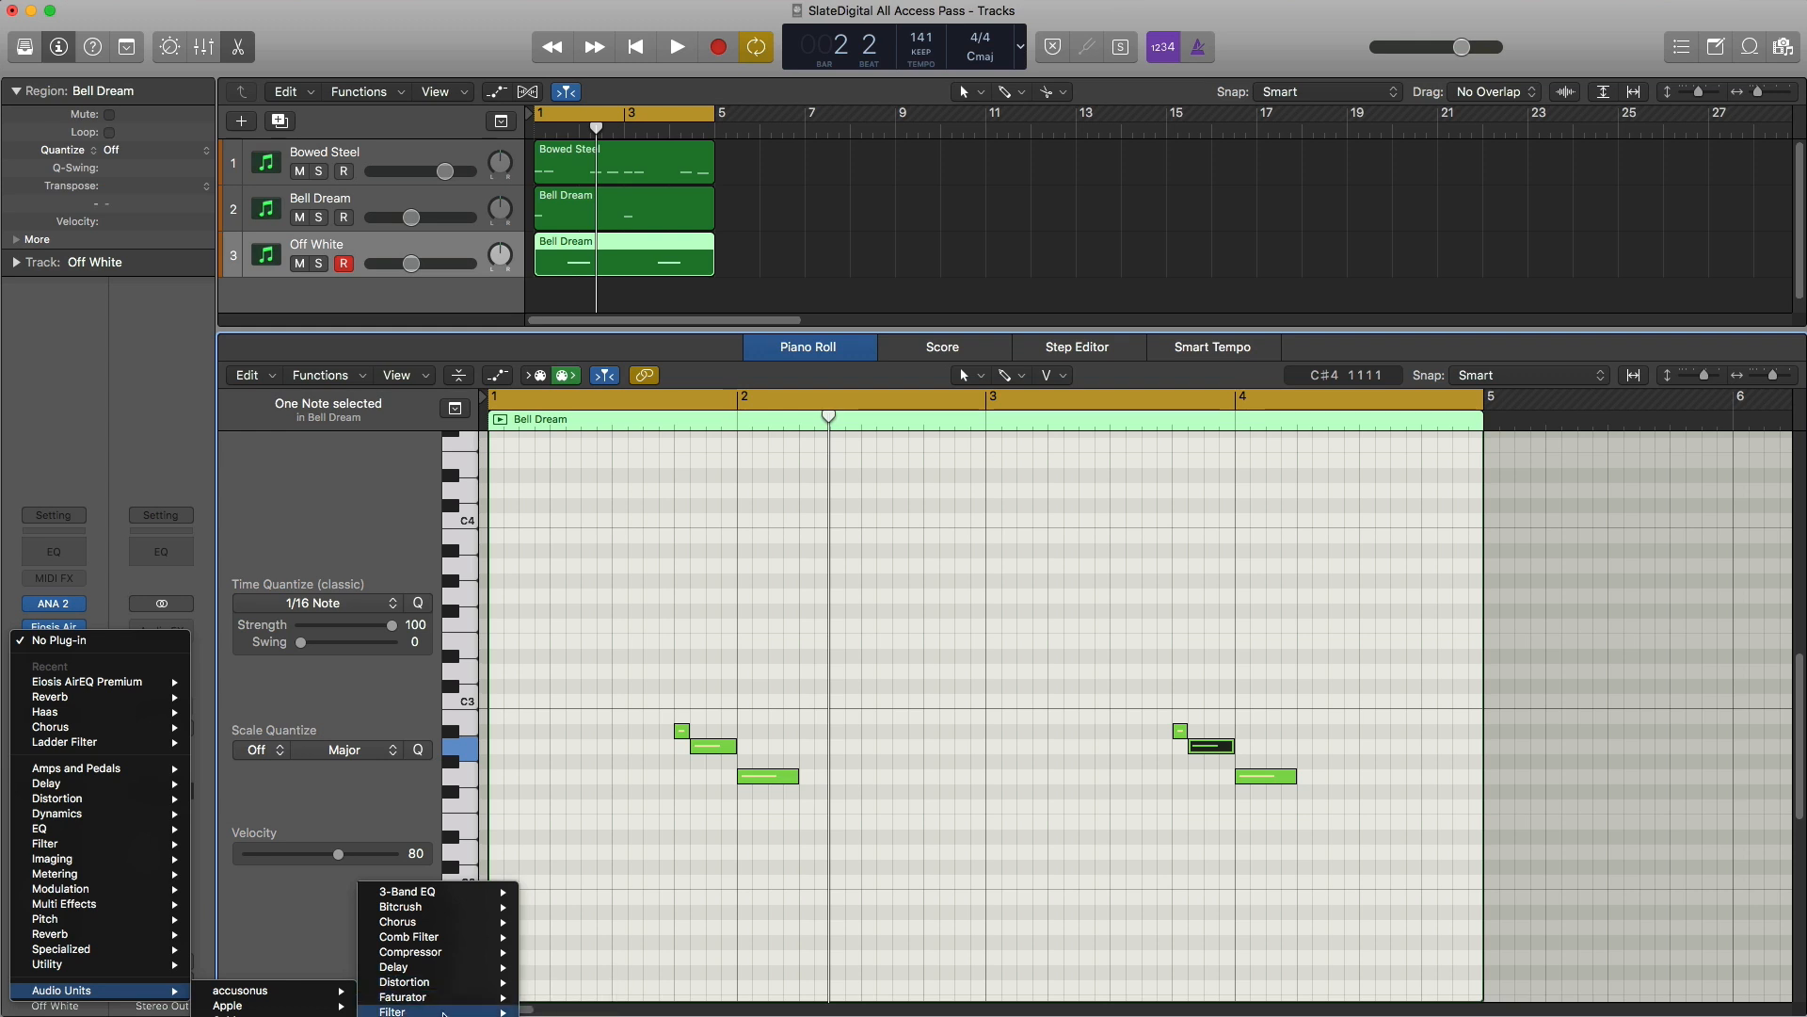
pyautogui.click(583, 1002)
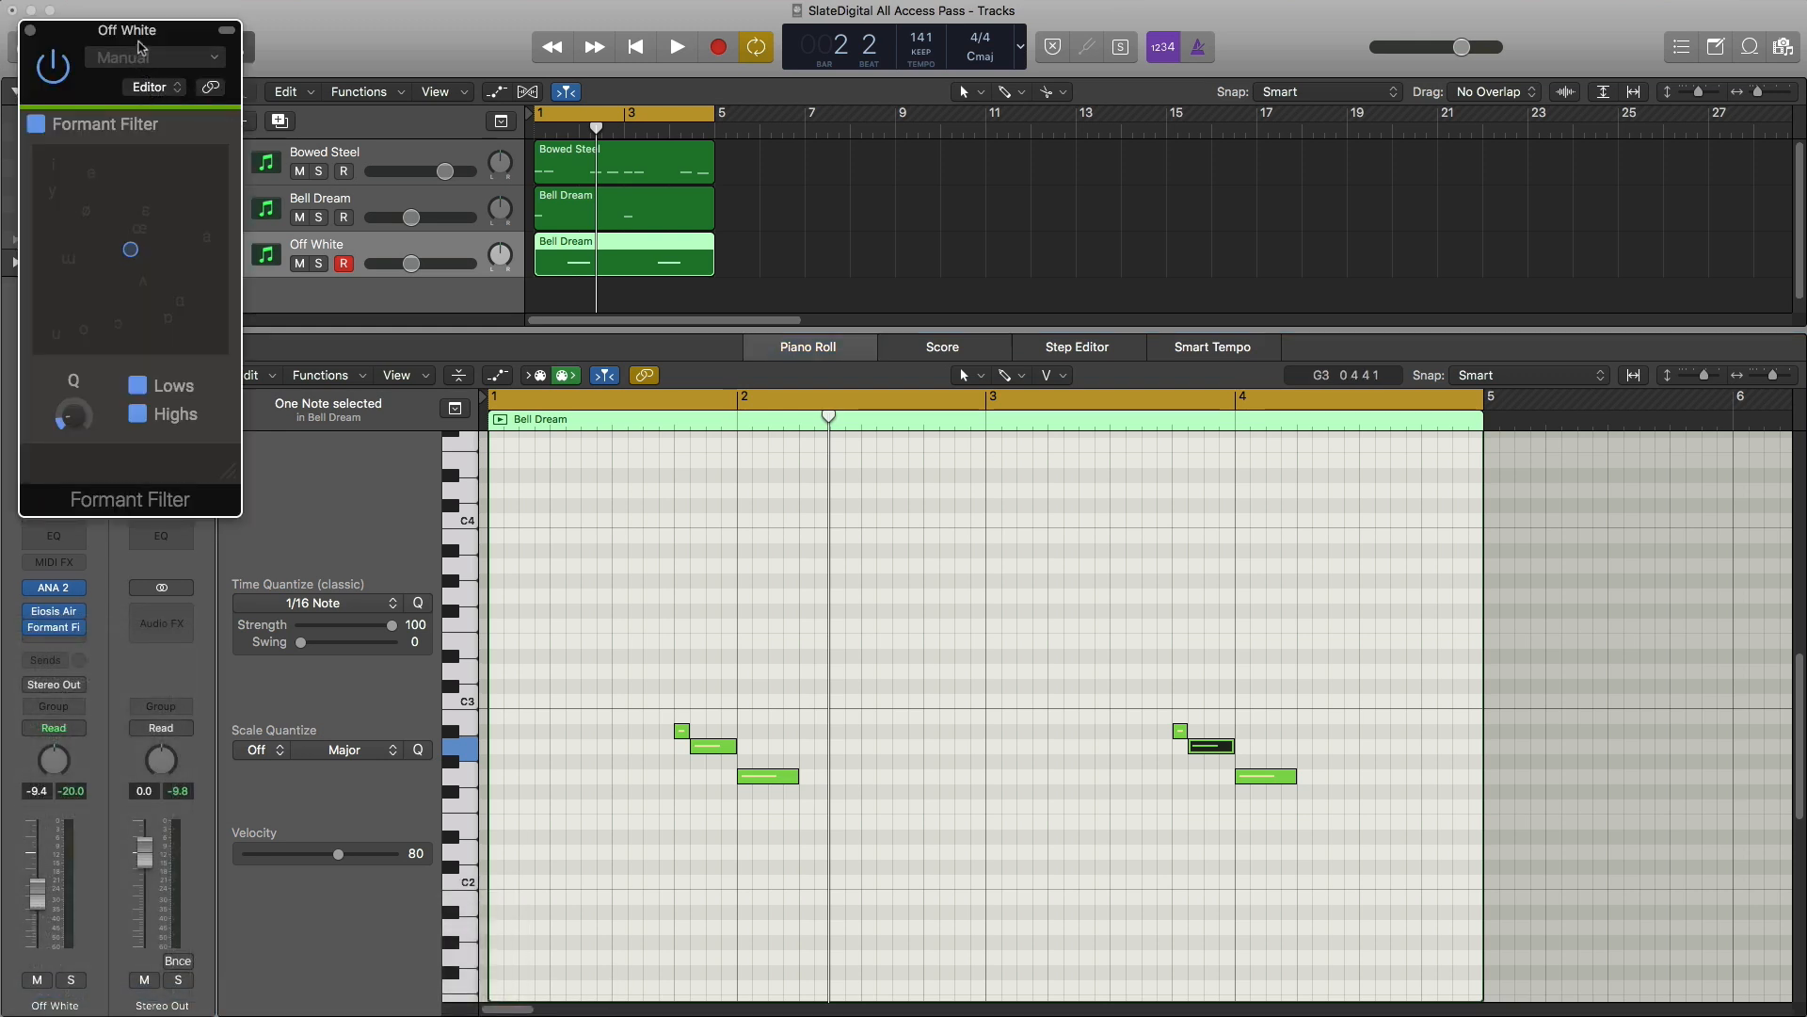
pyautogui.moveTo(139, 47); pyautogui.dragTo(935, 241)
pyautogui.press('space')
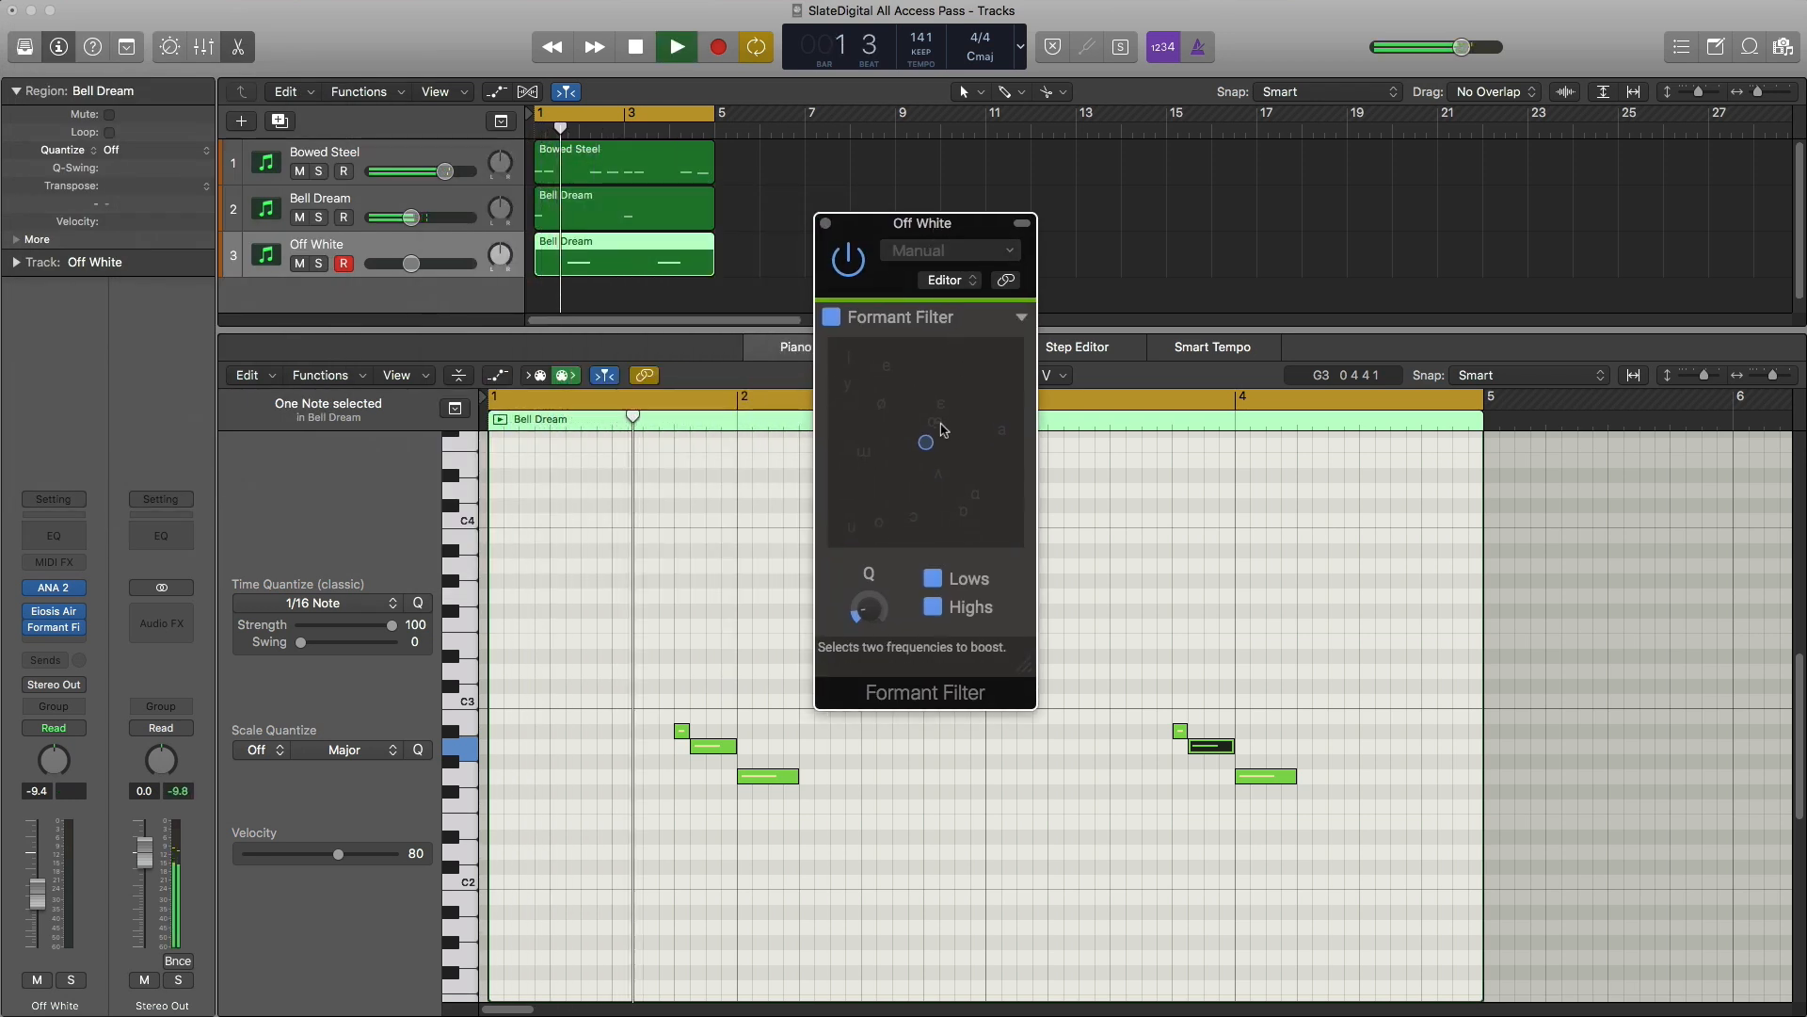
pyautogui.moveTo(925, 441); pyautogui.dragTo(999, 433)
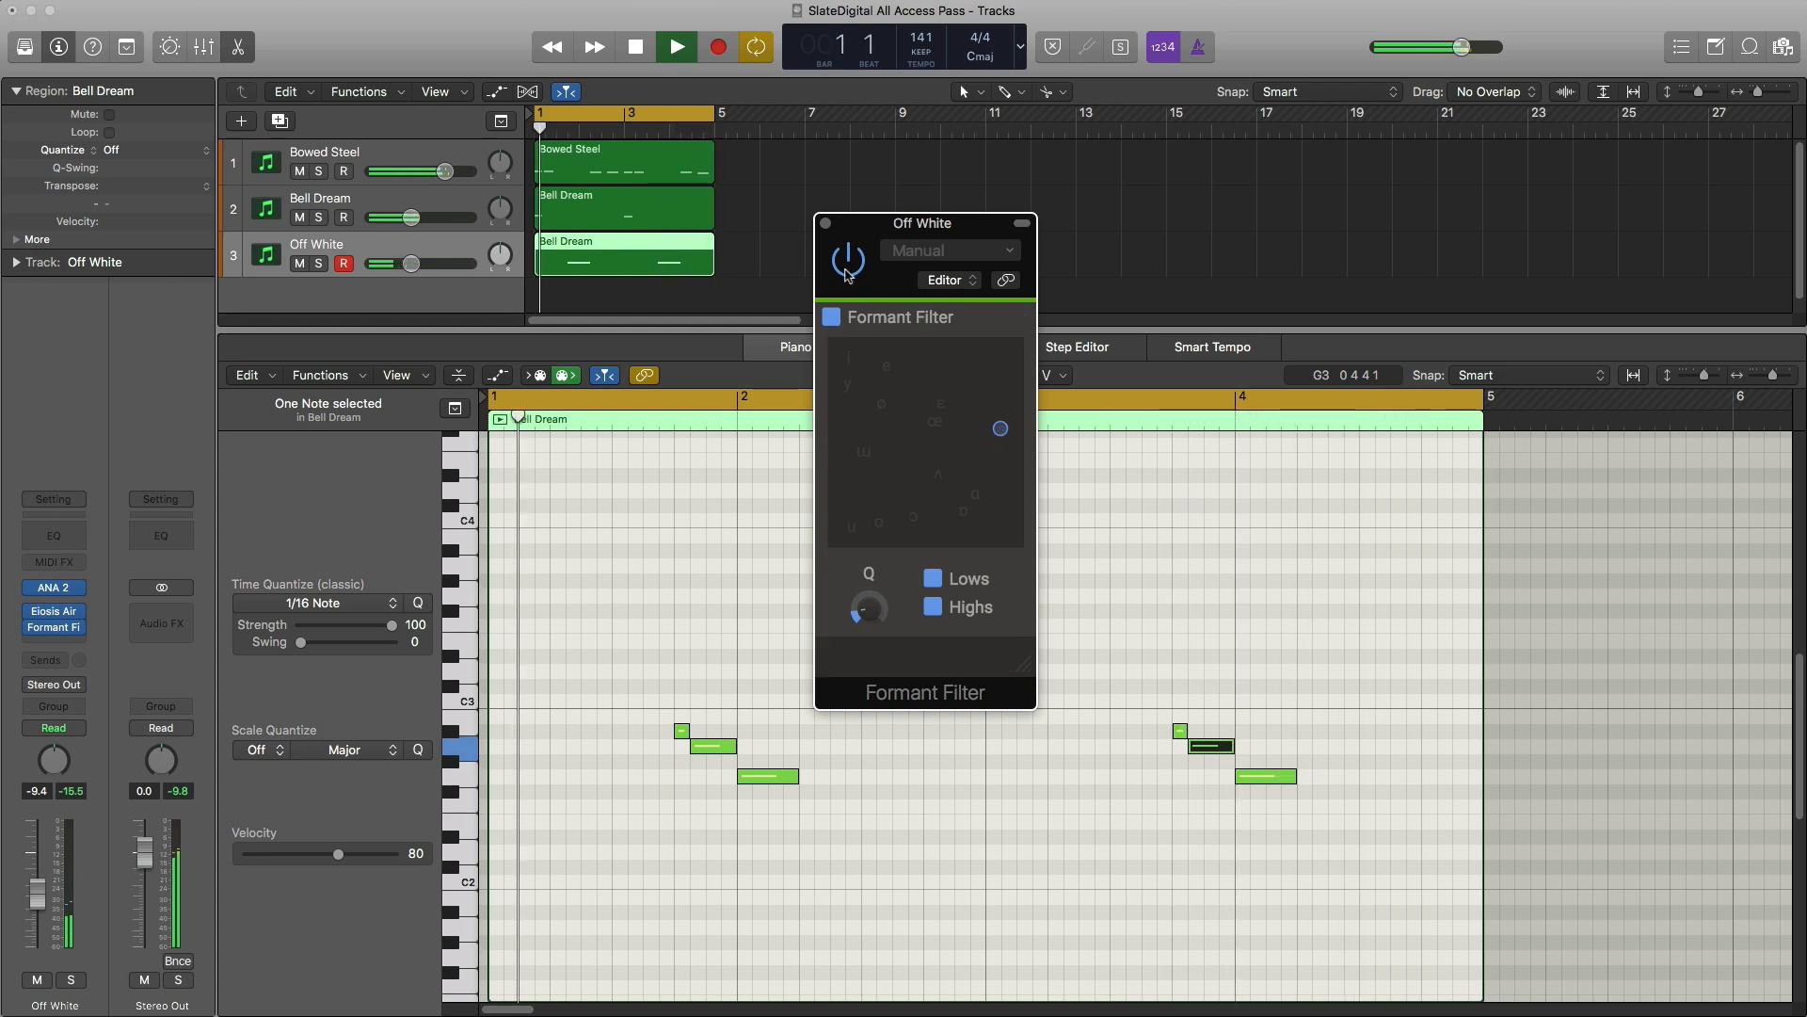
pyautogui.click(825, 224)
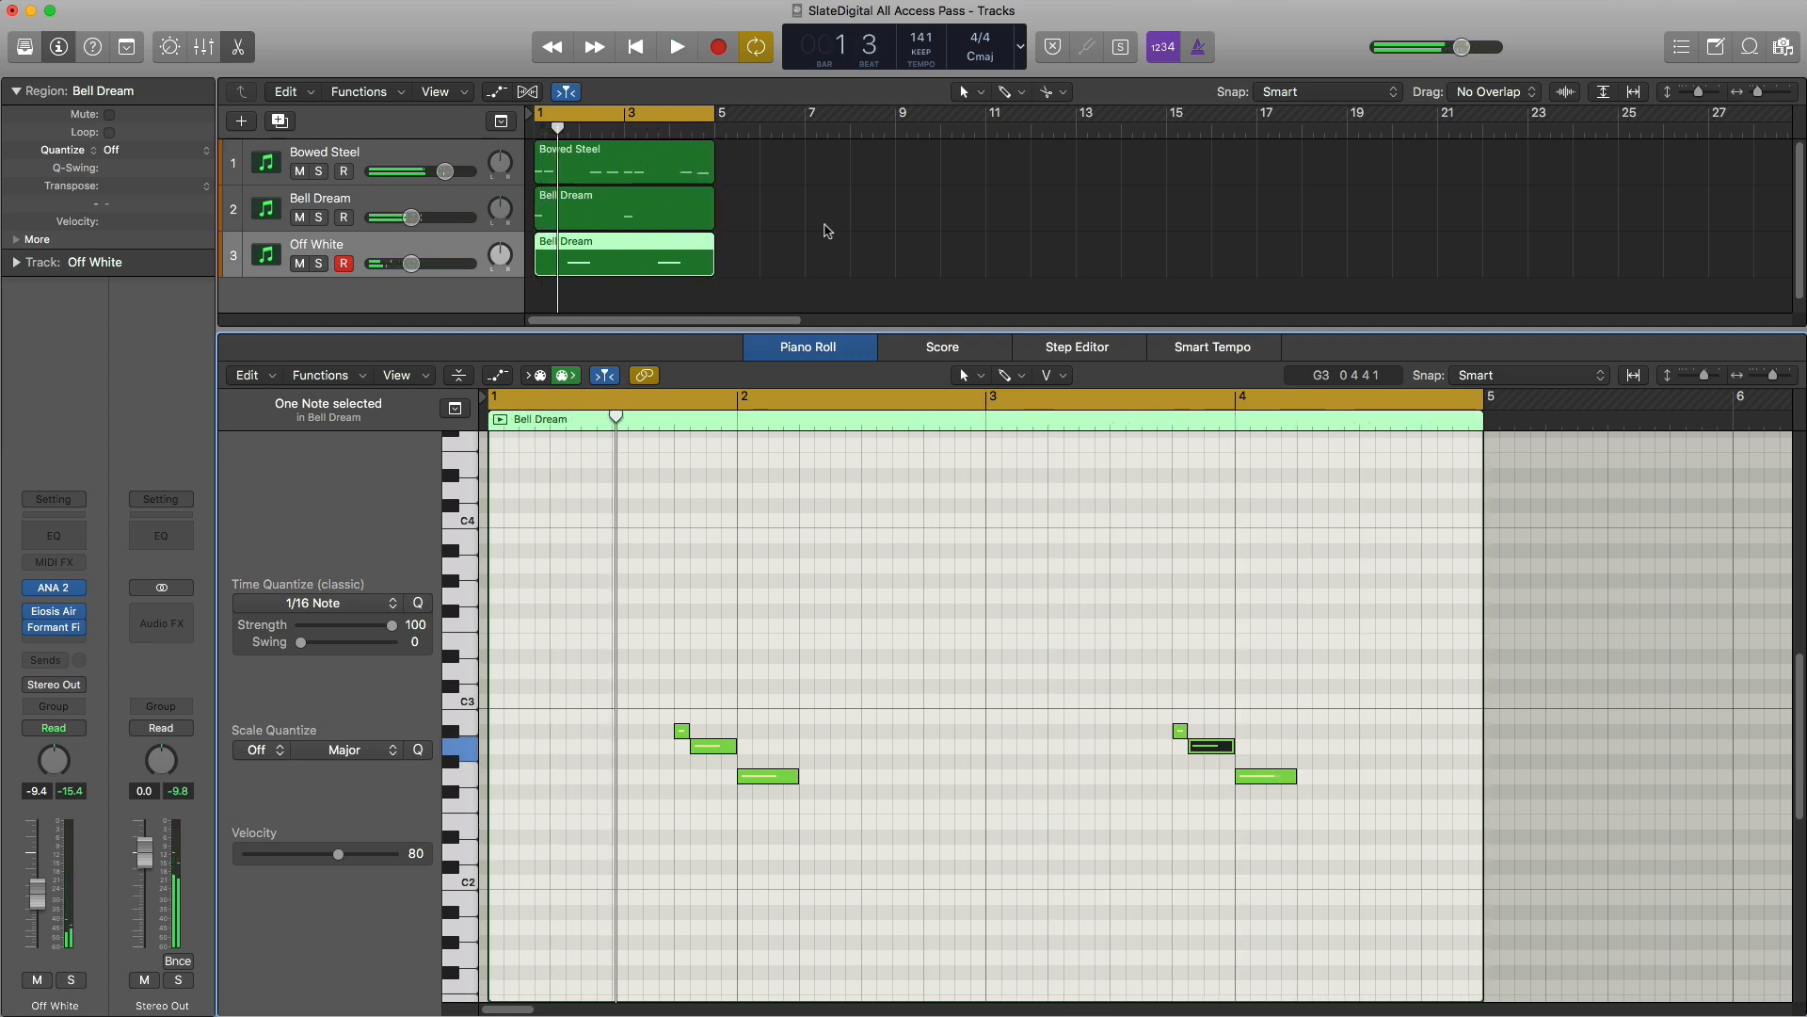
# Step: Duplicate the Off White track with its settings and create an empty four-bar region on the copy from bar 1
pyautogui.click(279, 121)
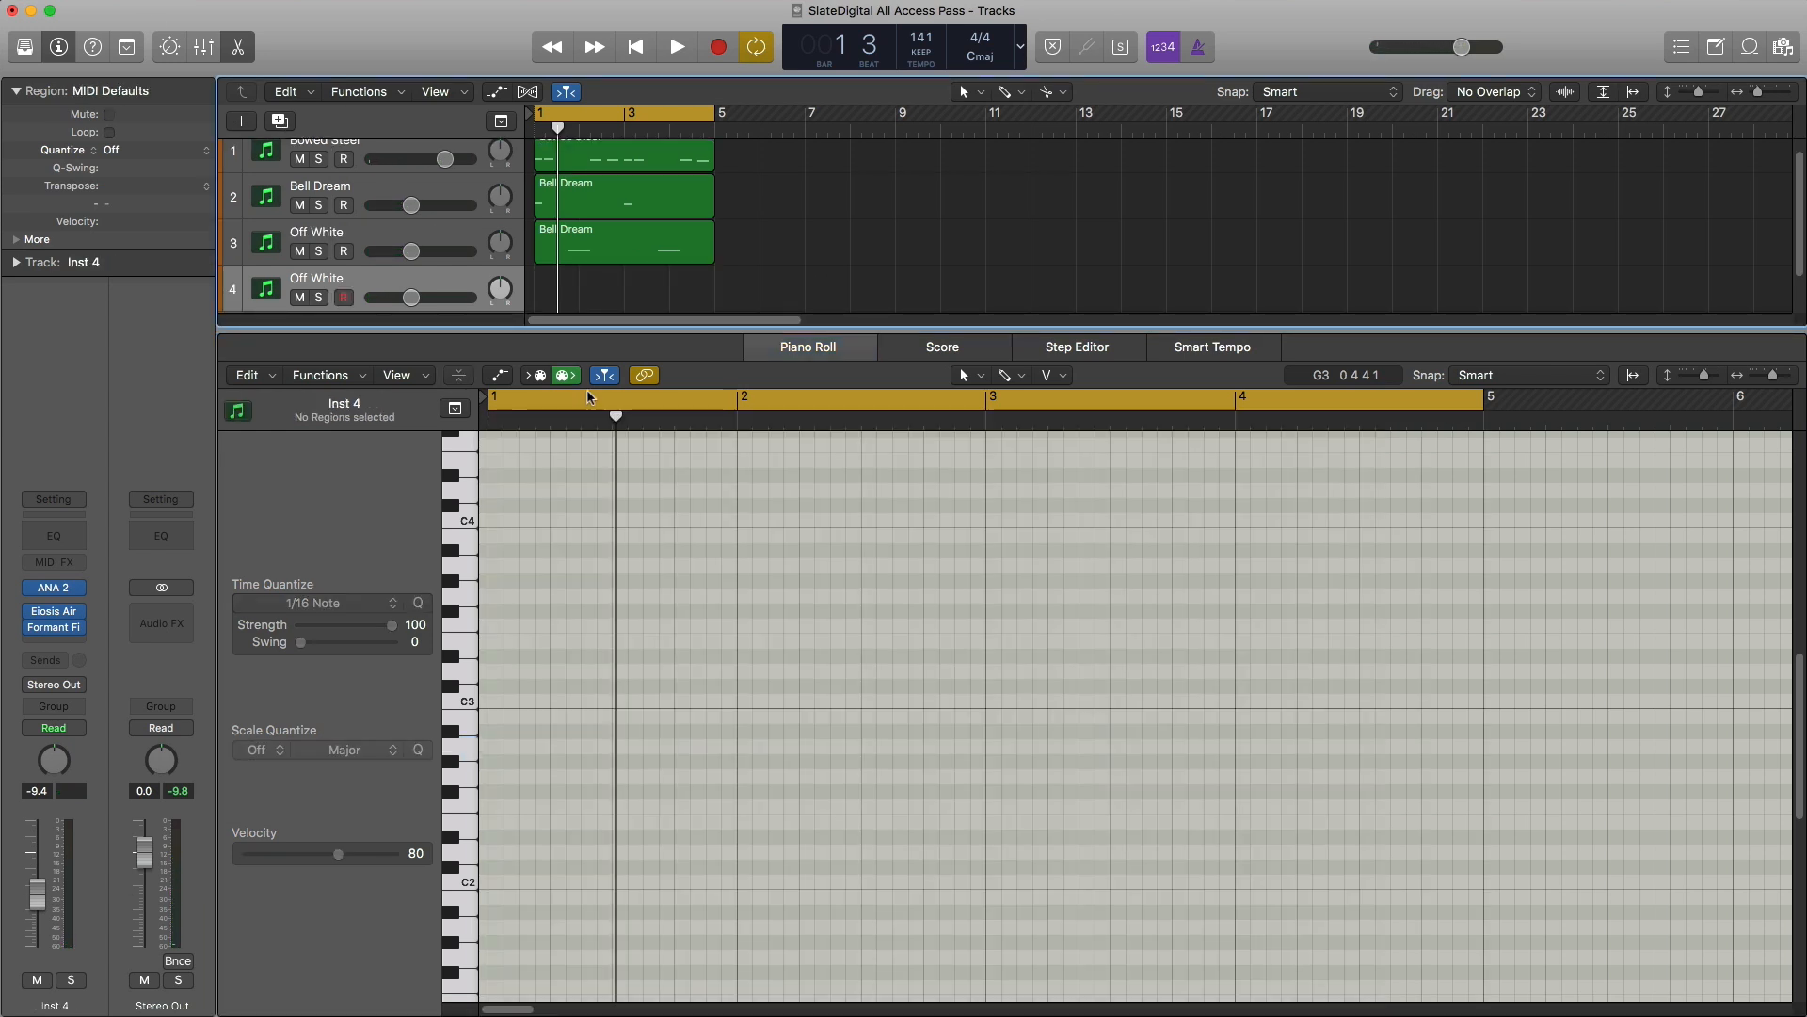
pyautogui.doubleClick(559, 303)
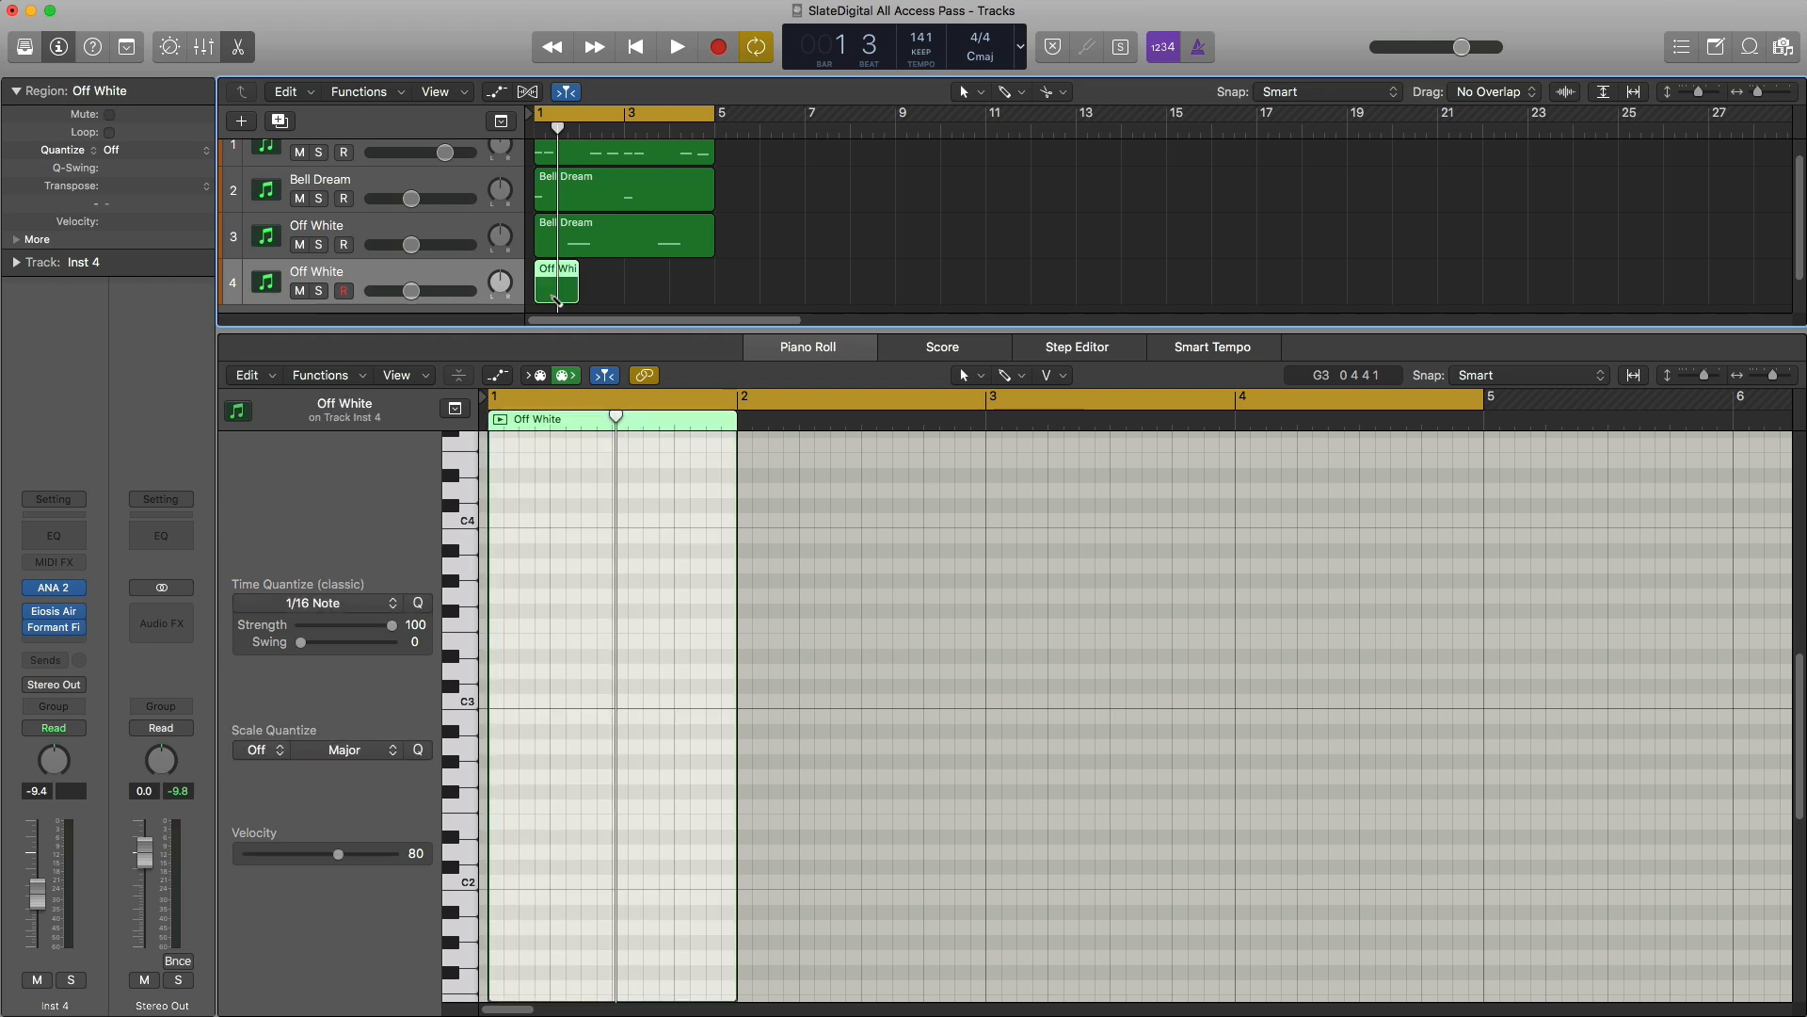
pyautogui.moveTo(572, 299); pyautogui.dragTo(714, 298)
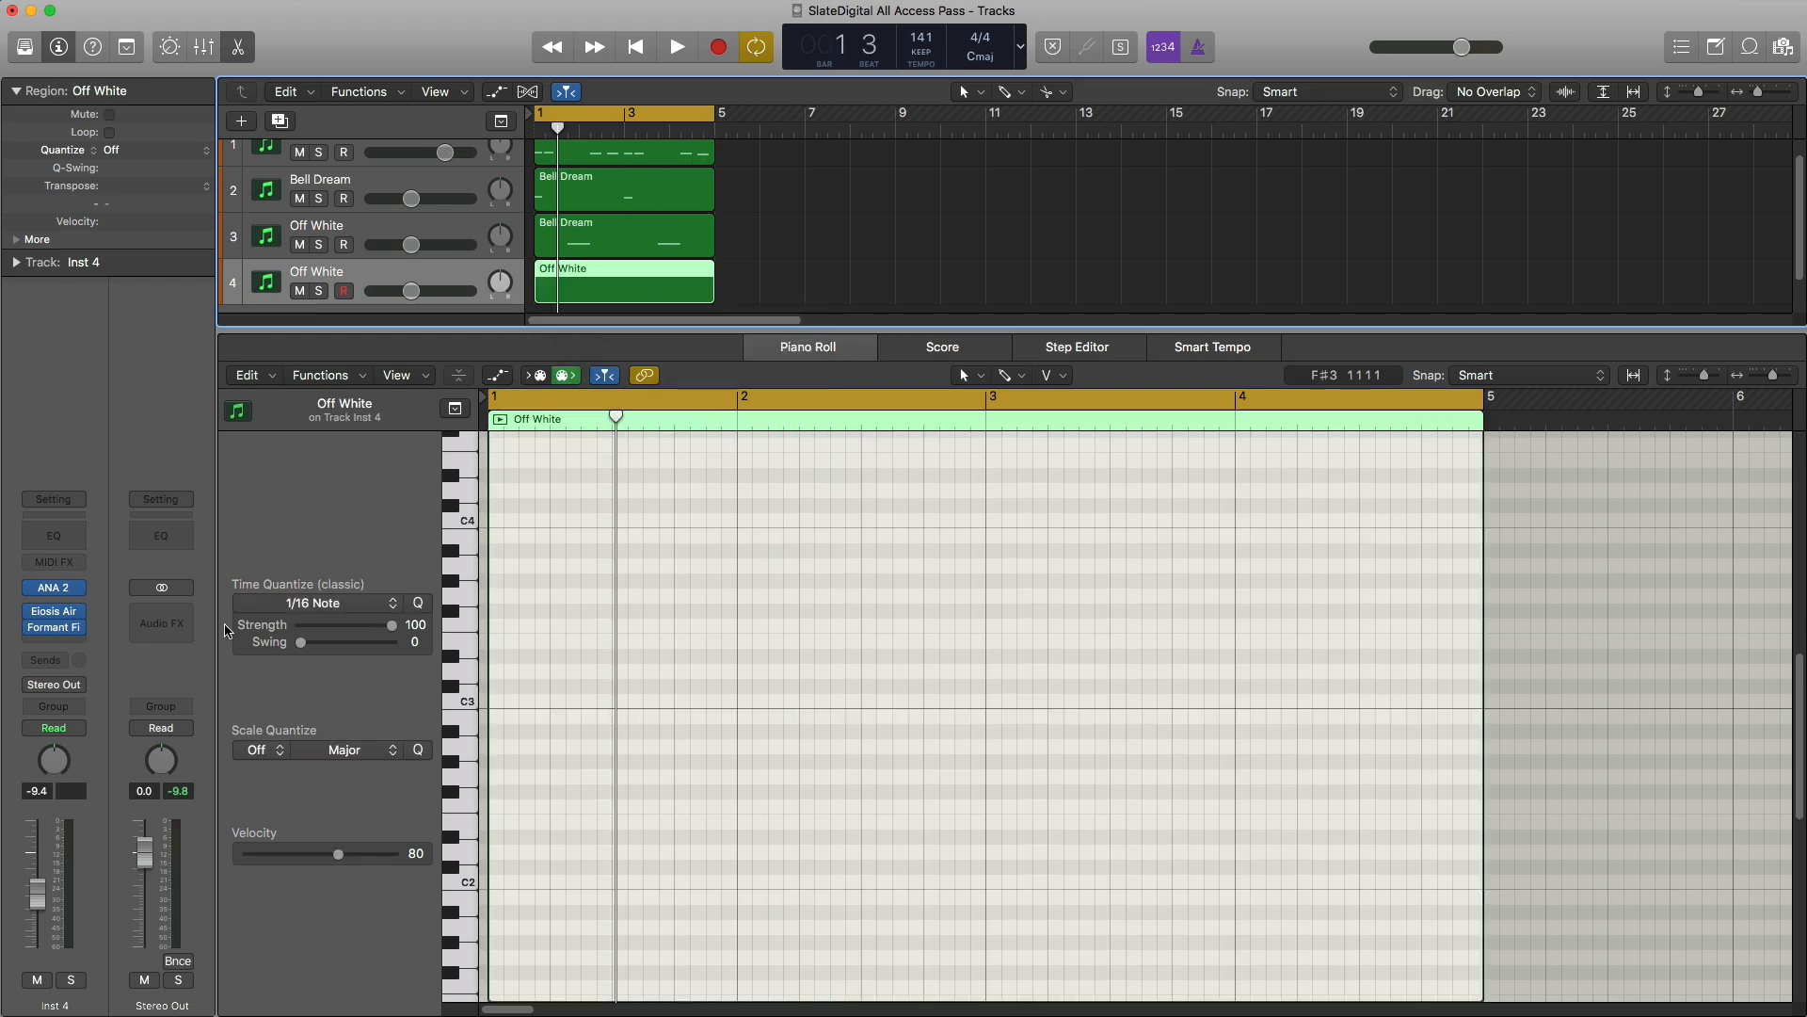
# Step: Open ANA 2 on the new track and filter its preset browser to the Slate Digital Presets bank
pyautogui.click(54, 588)
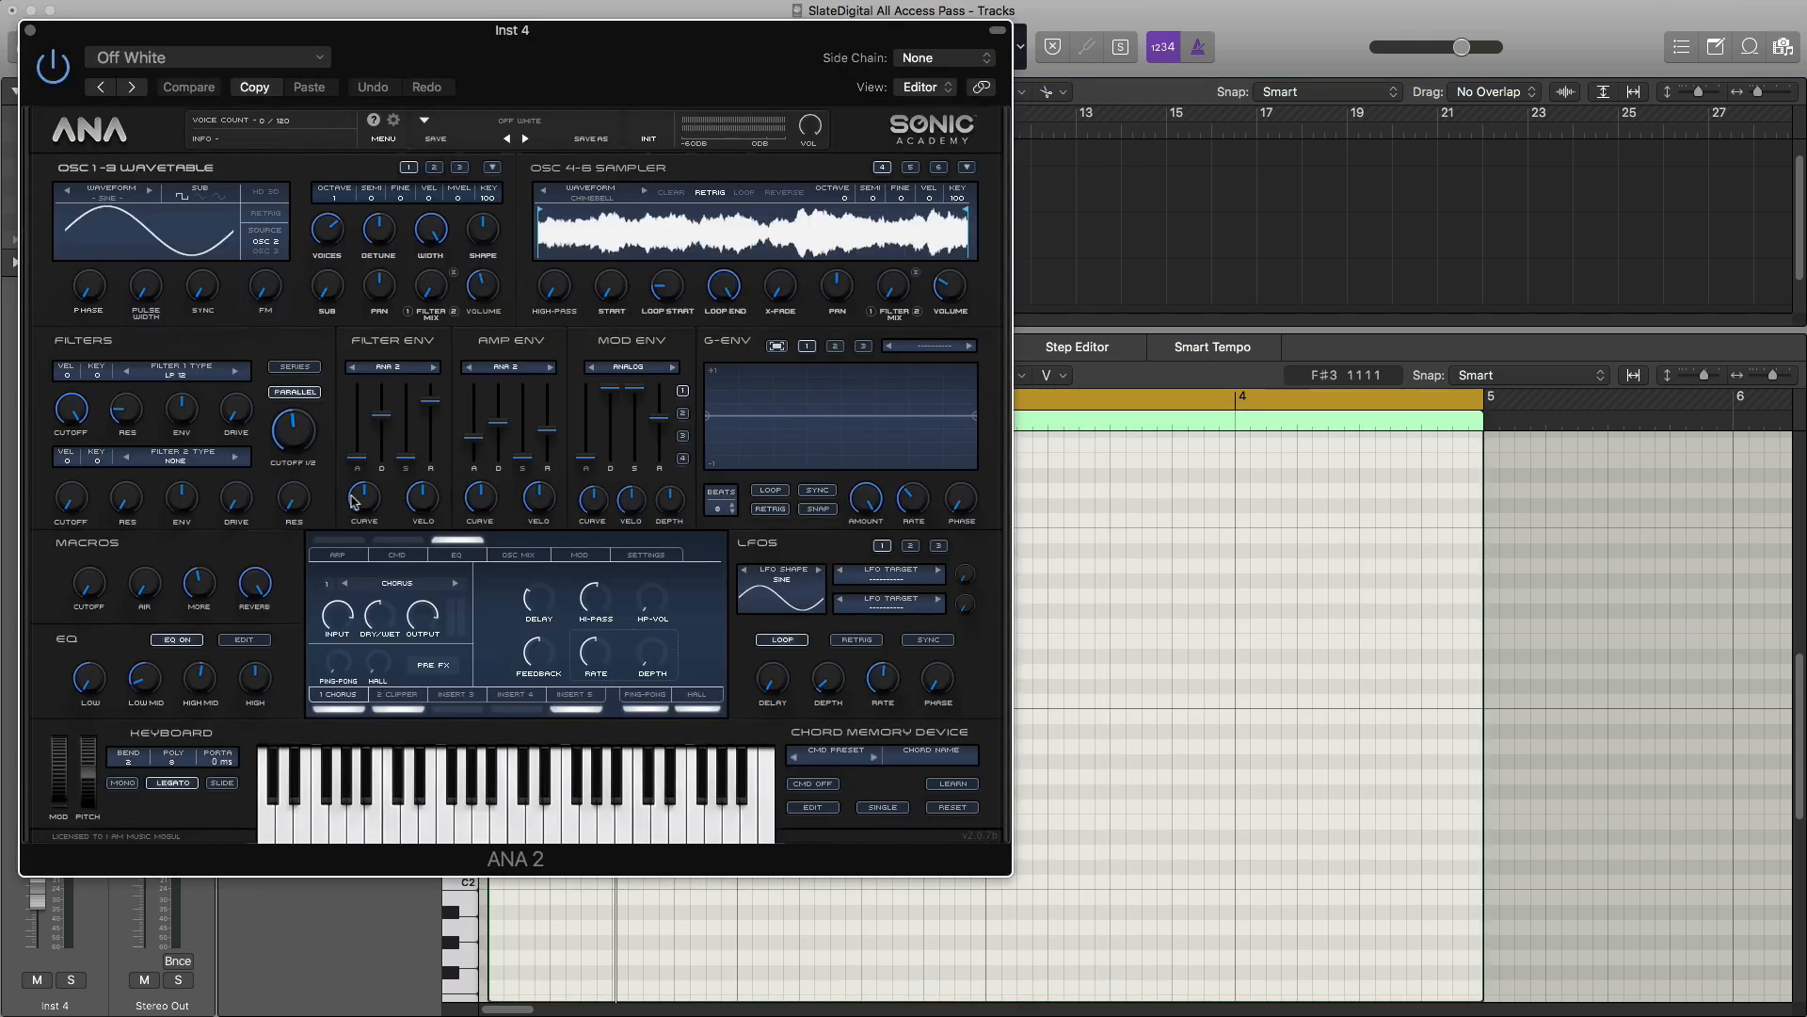
pyautogui.click(527, 137)
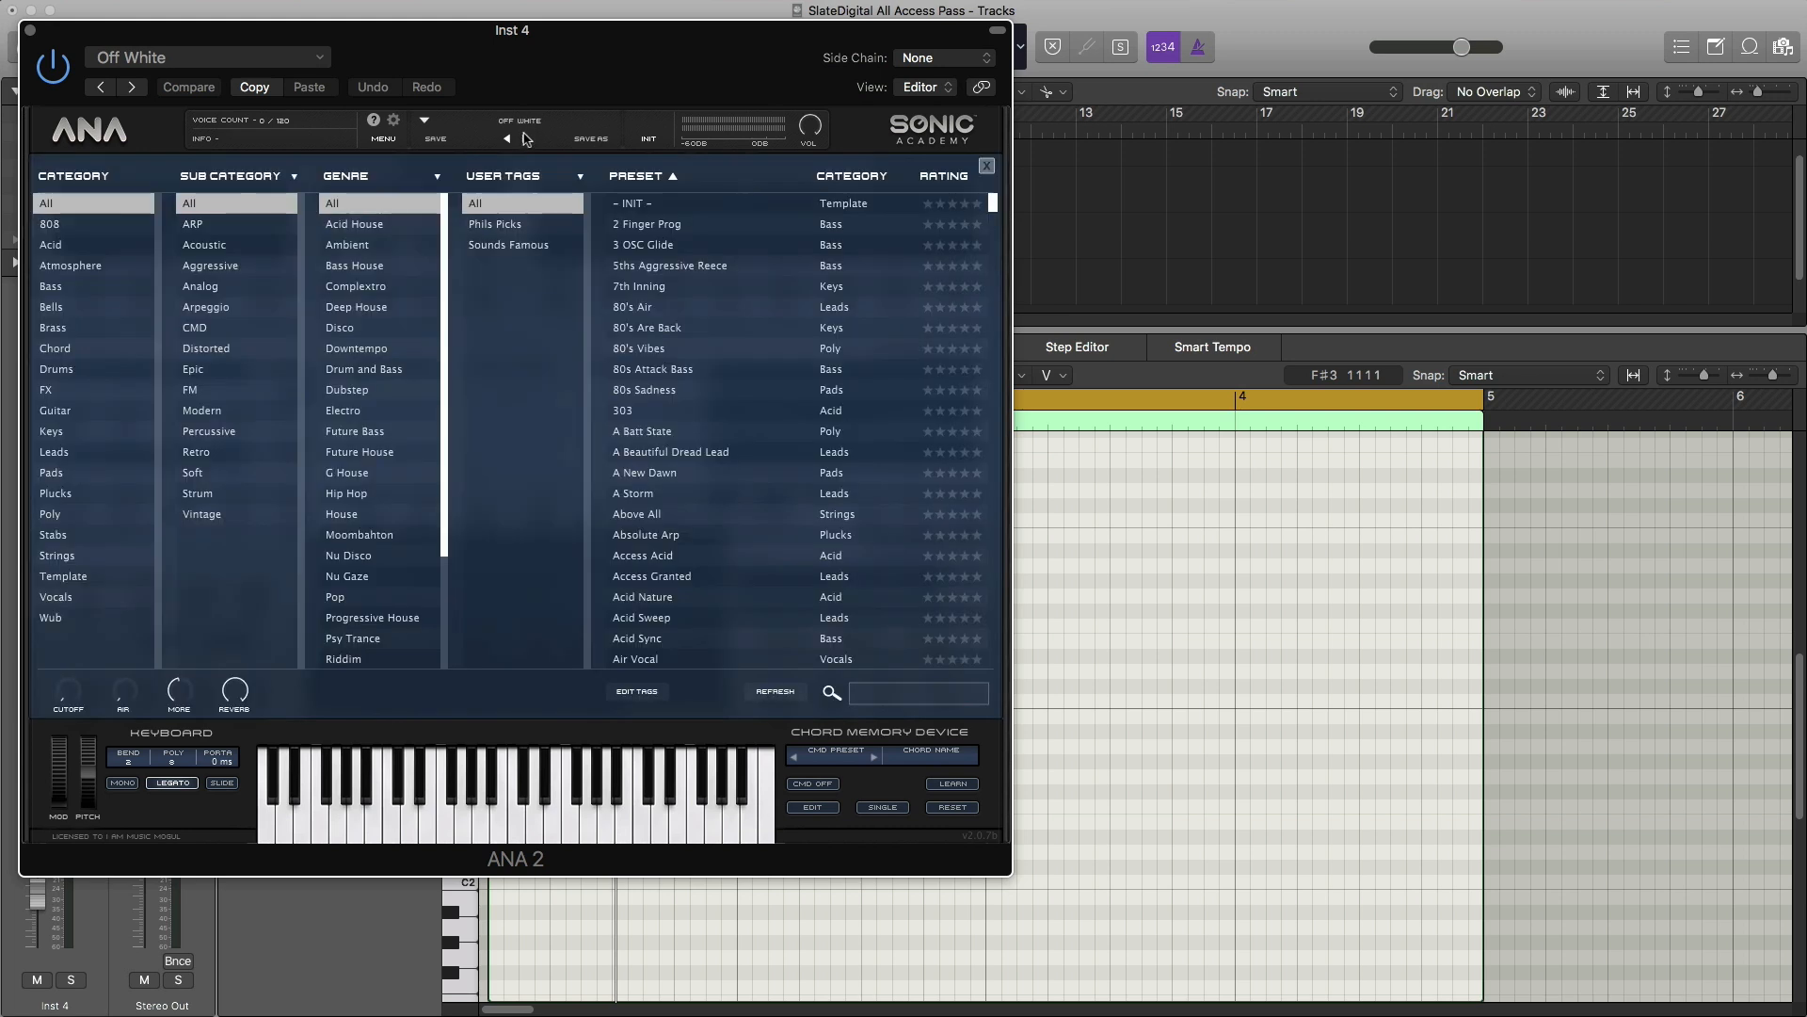
pyautogui.click(530, 178)
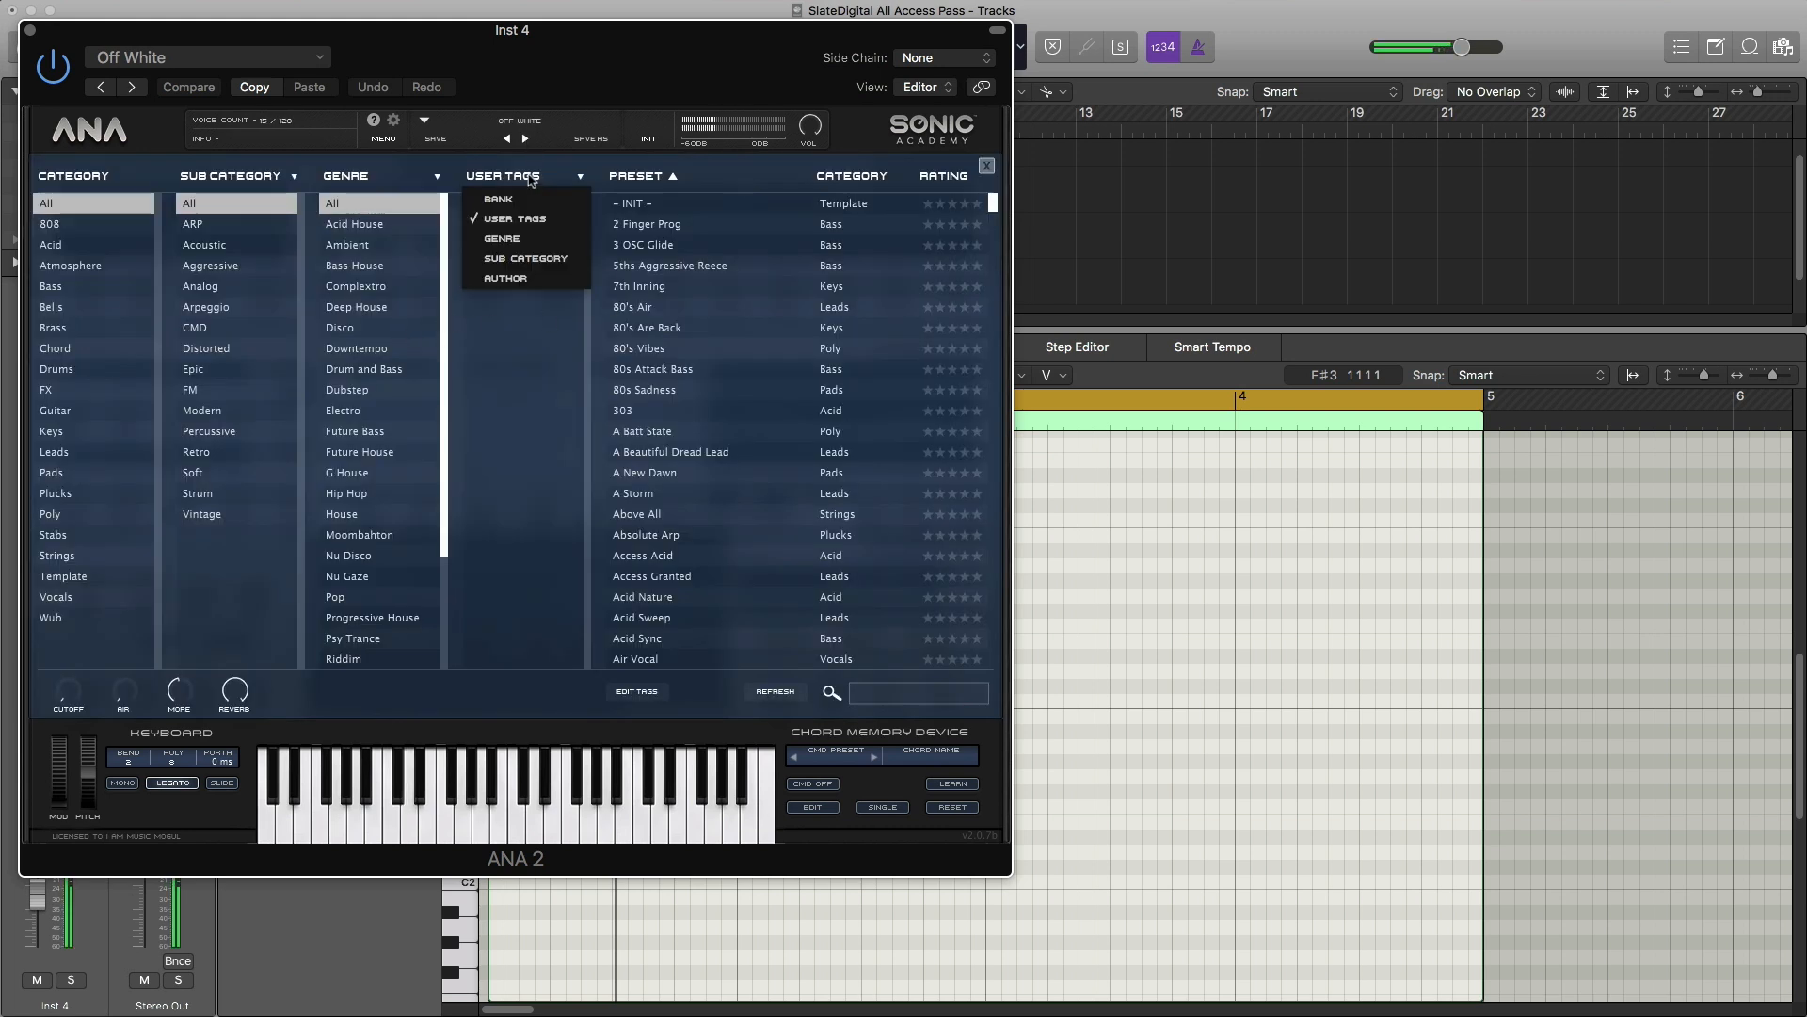
pyautogui.click(527, 199)
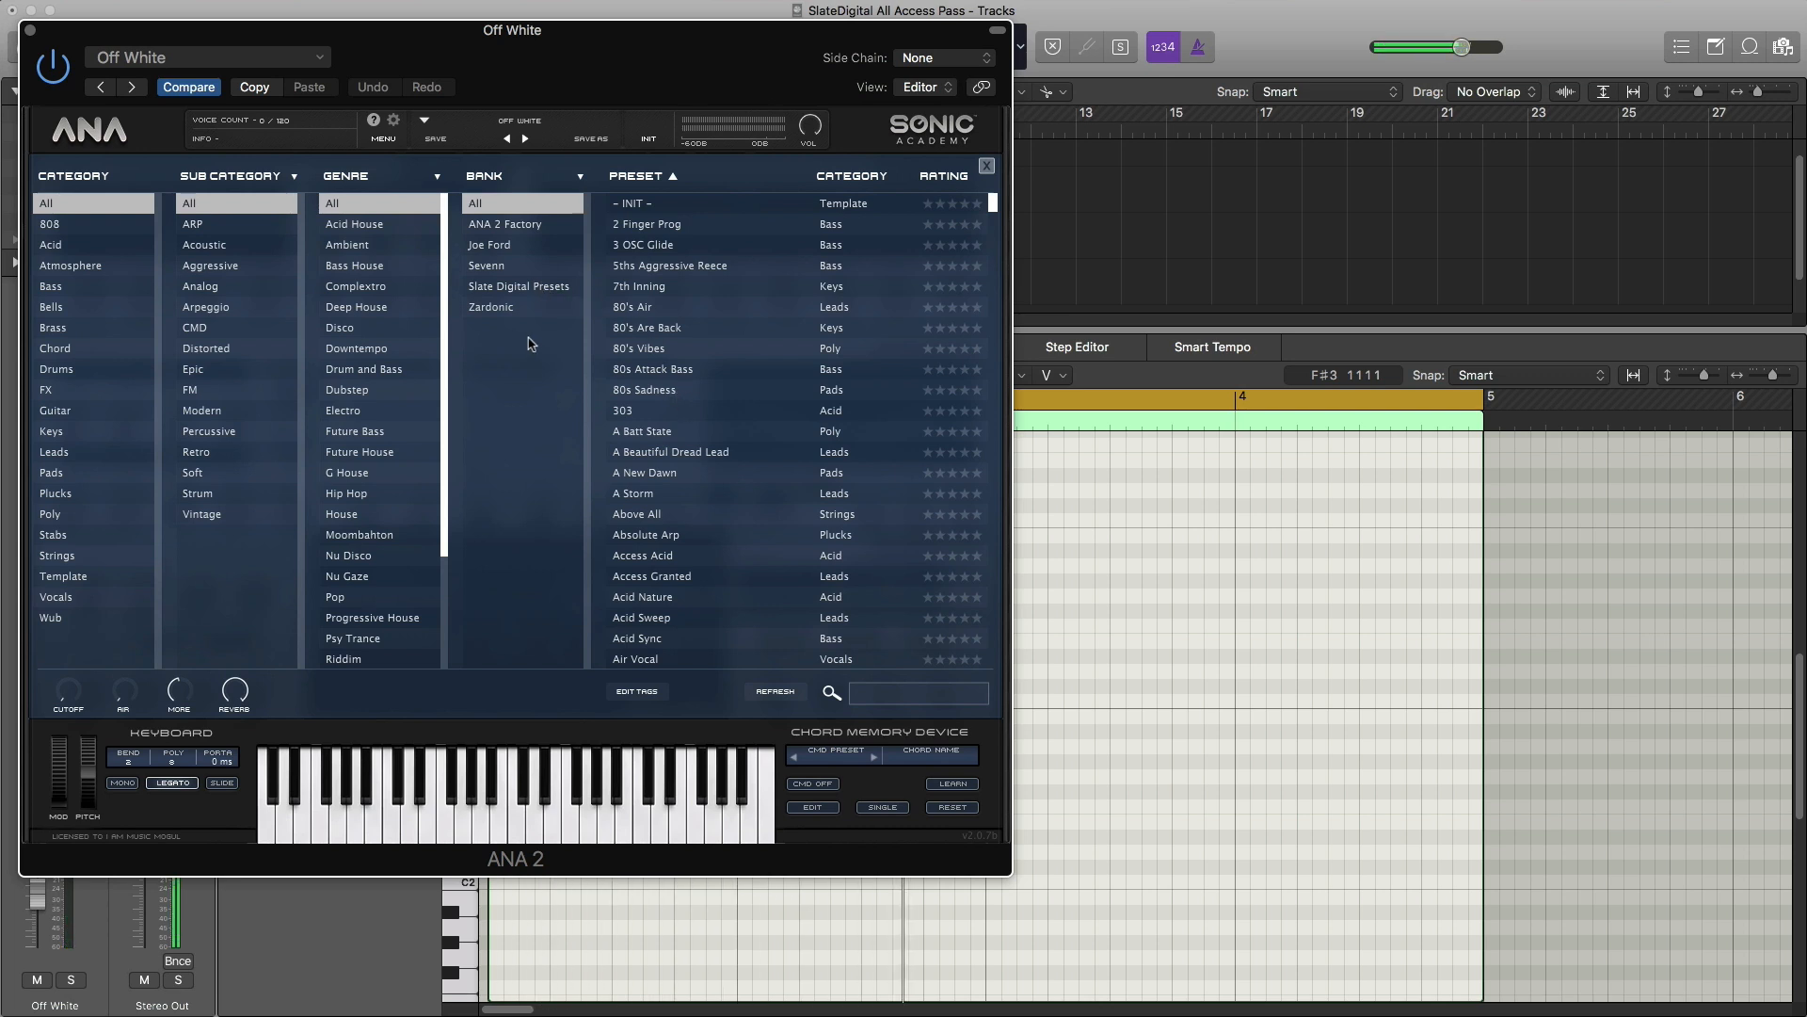
pyautogui.click(530, 288)
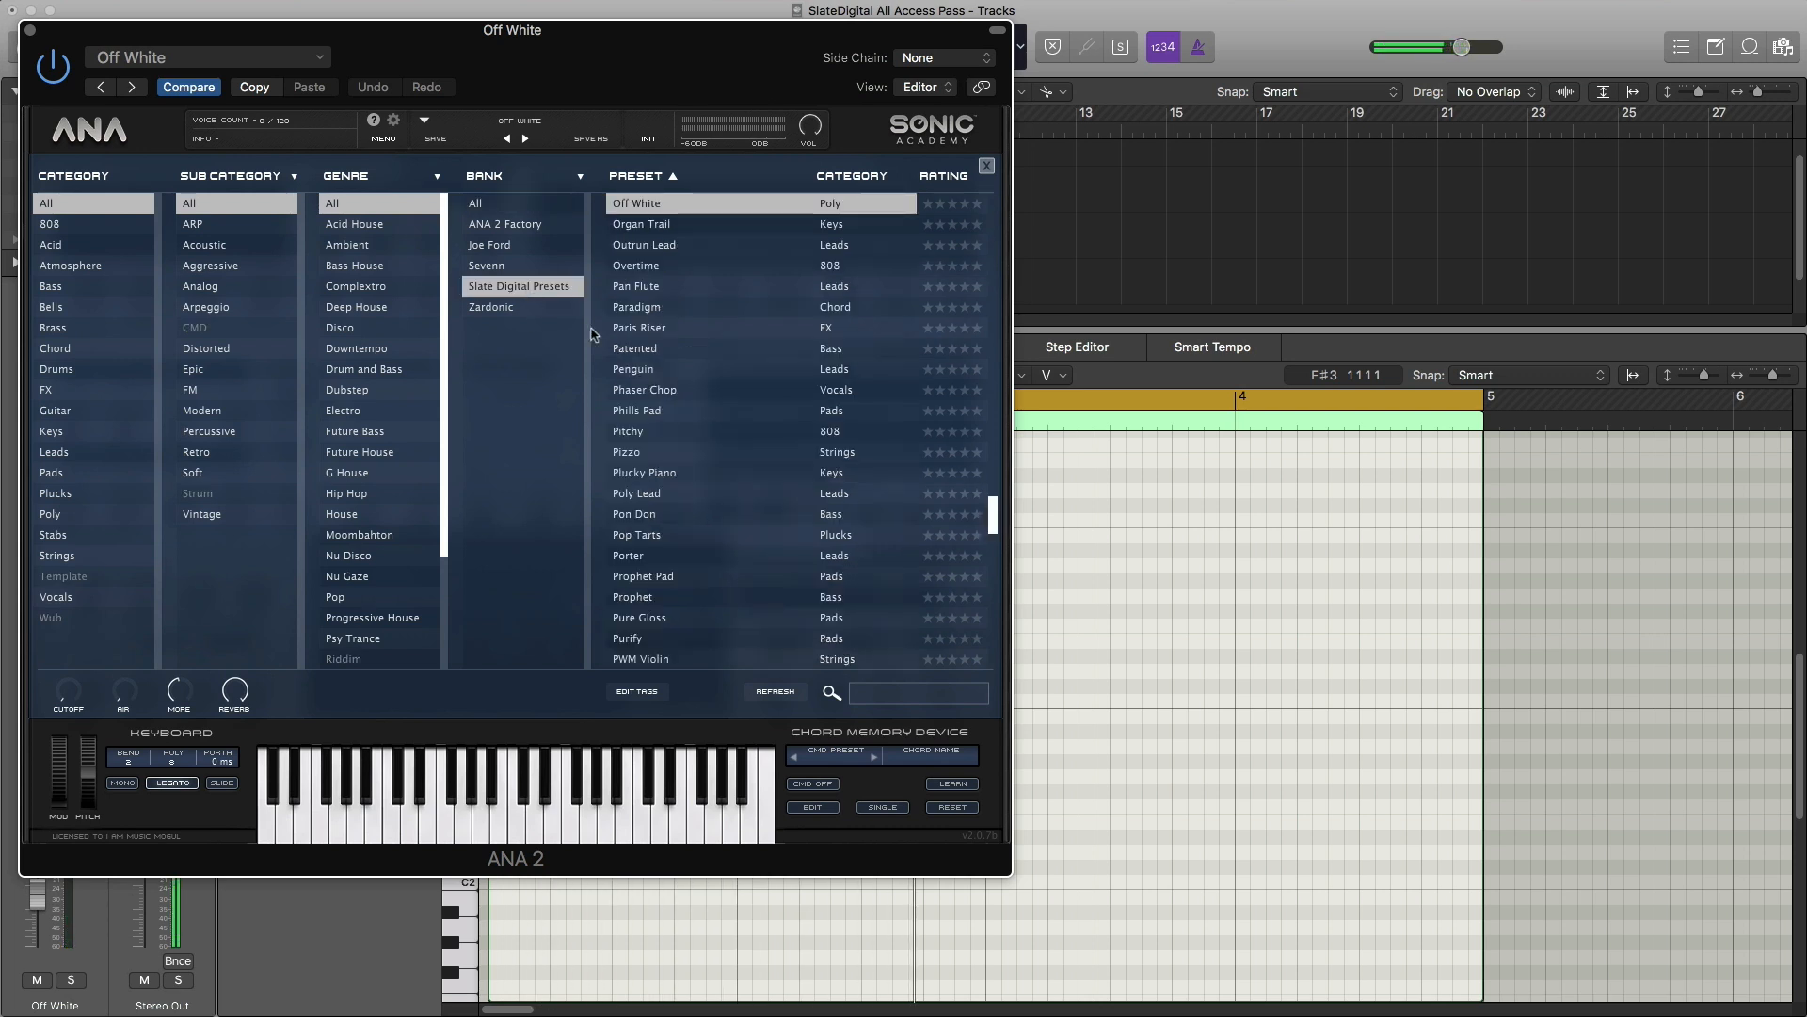
# Step: Audition the Phaser Chop preset, and sort the preset list by category to reach the chord presets
pyautogui.click(660, 358)
pyautogui.click(648, 390)
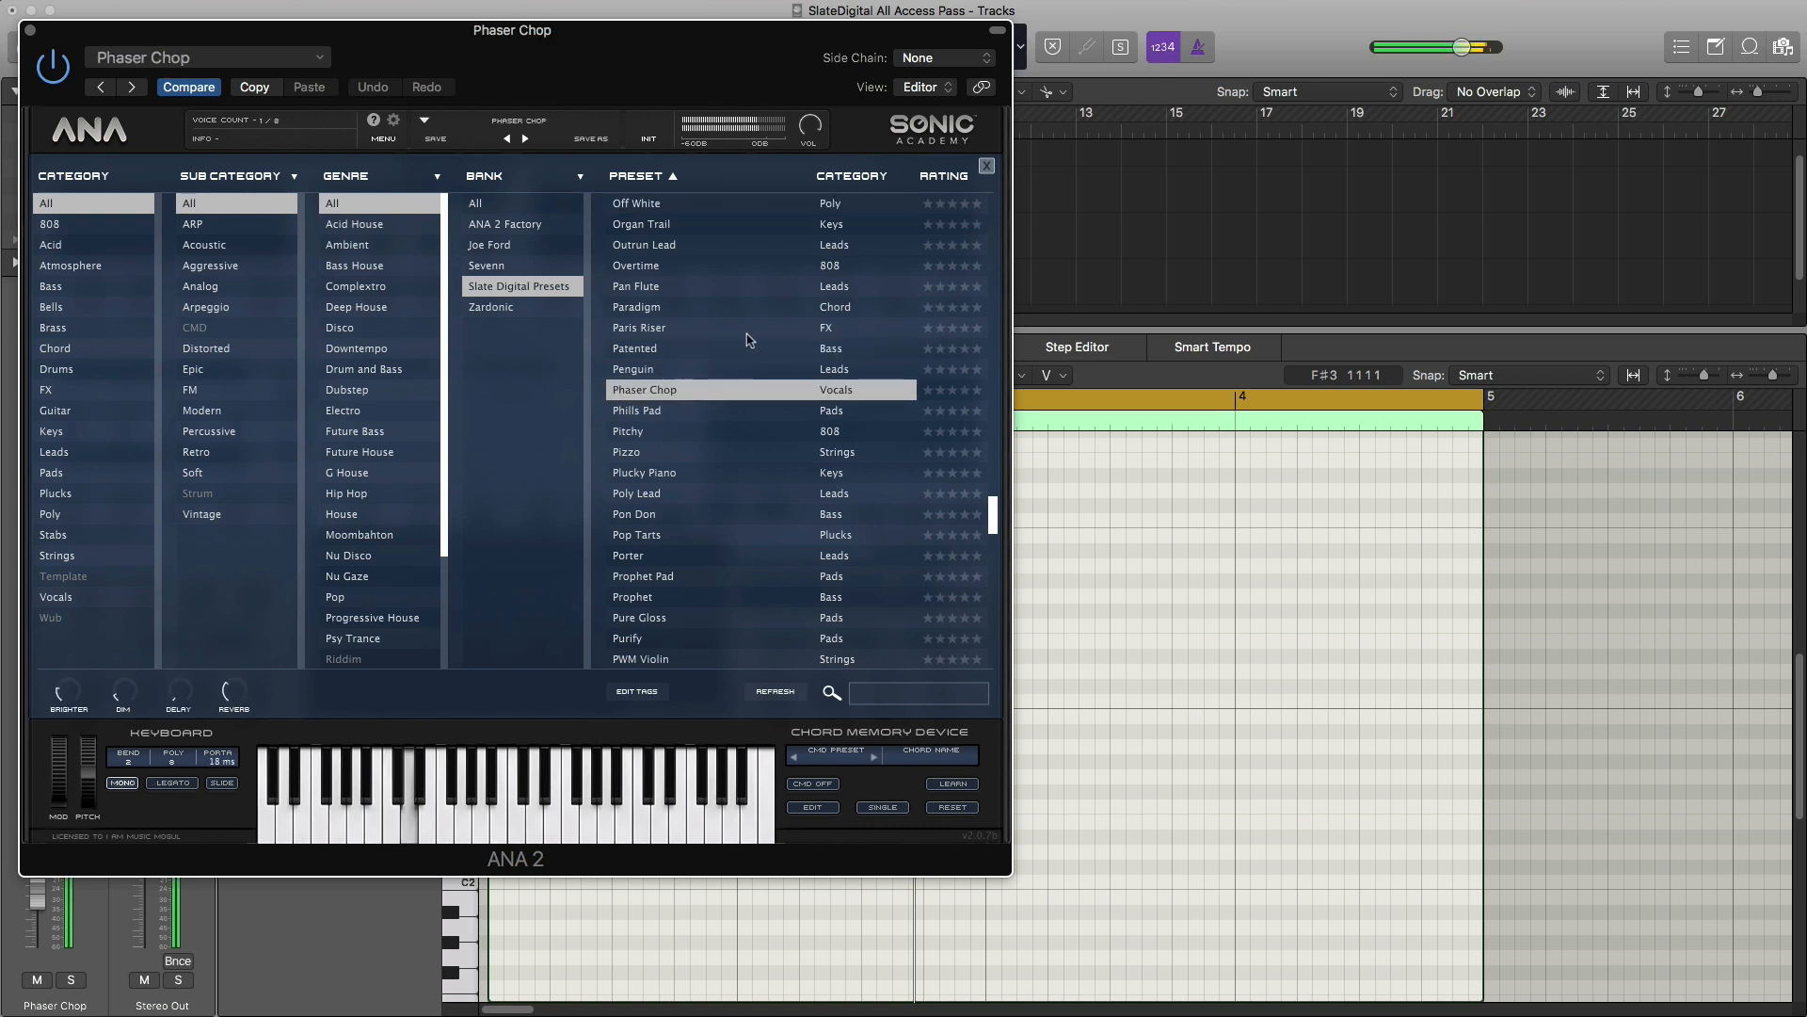
pyautogui.click(838, 176)
pyautogui.scroll(10, 771, 349)
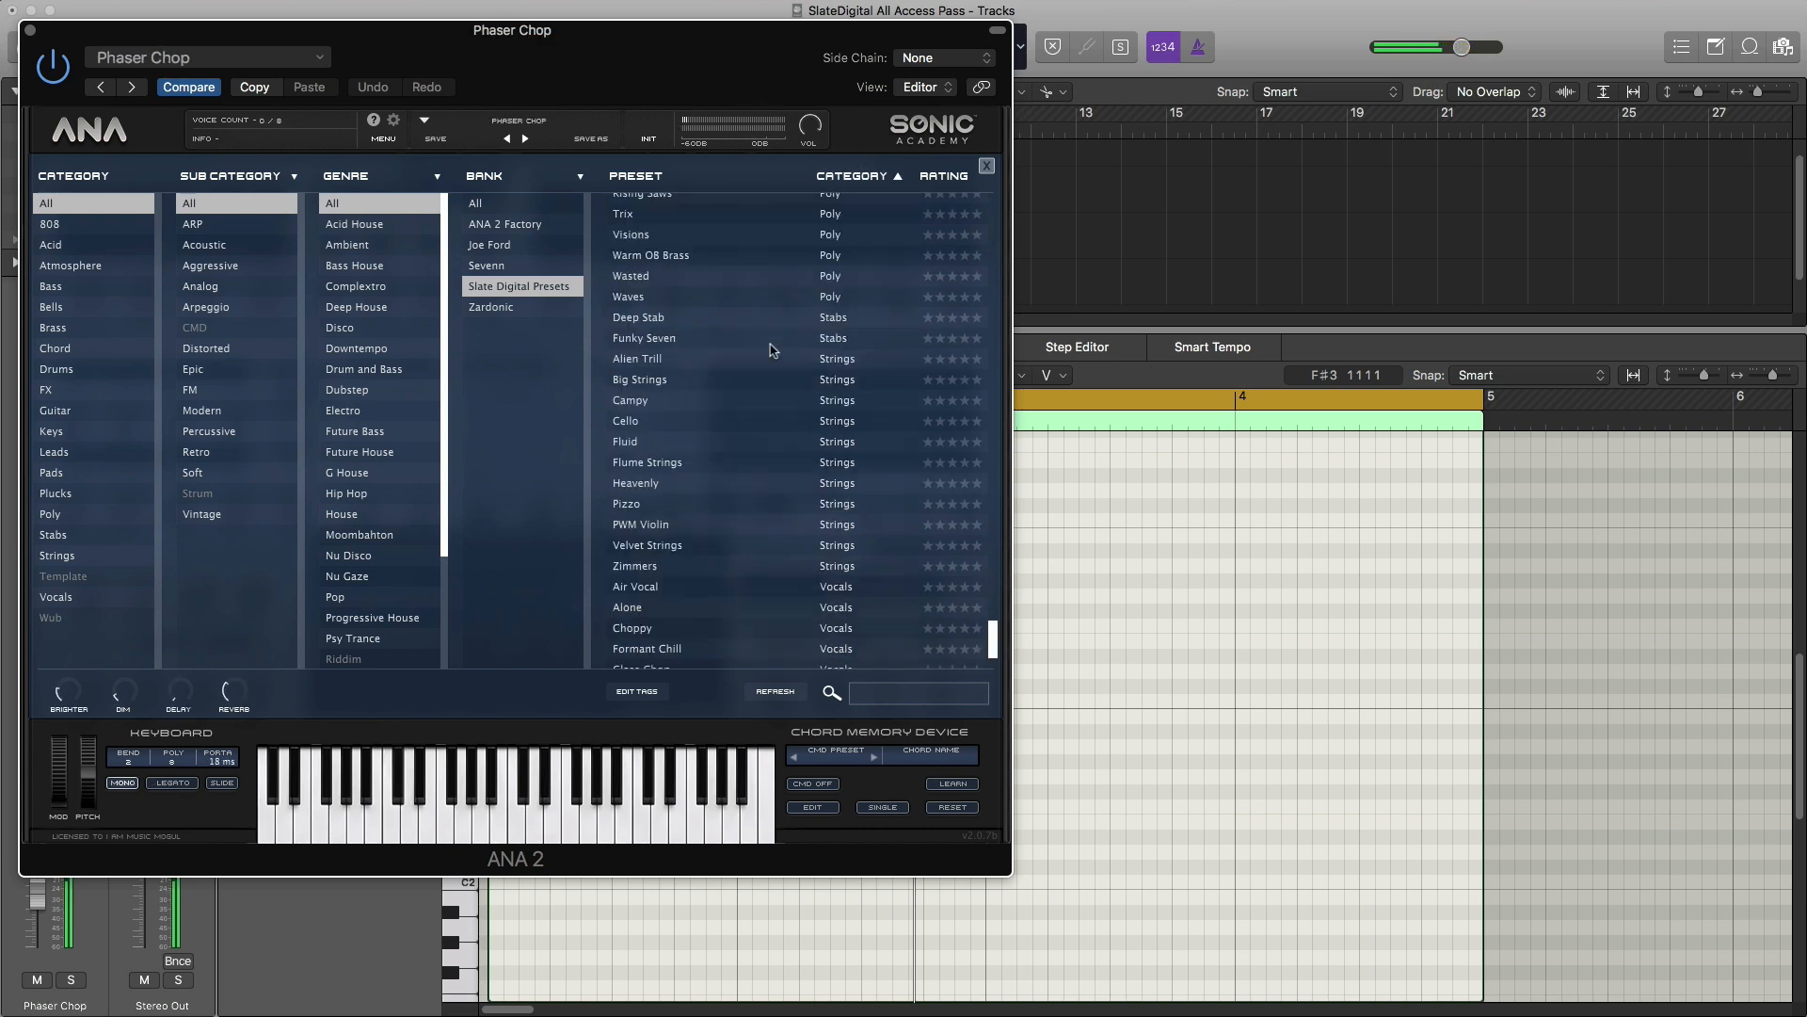
pyautogui.scroll(15, 772, 350)
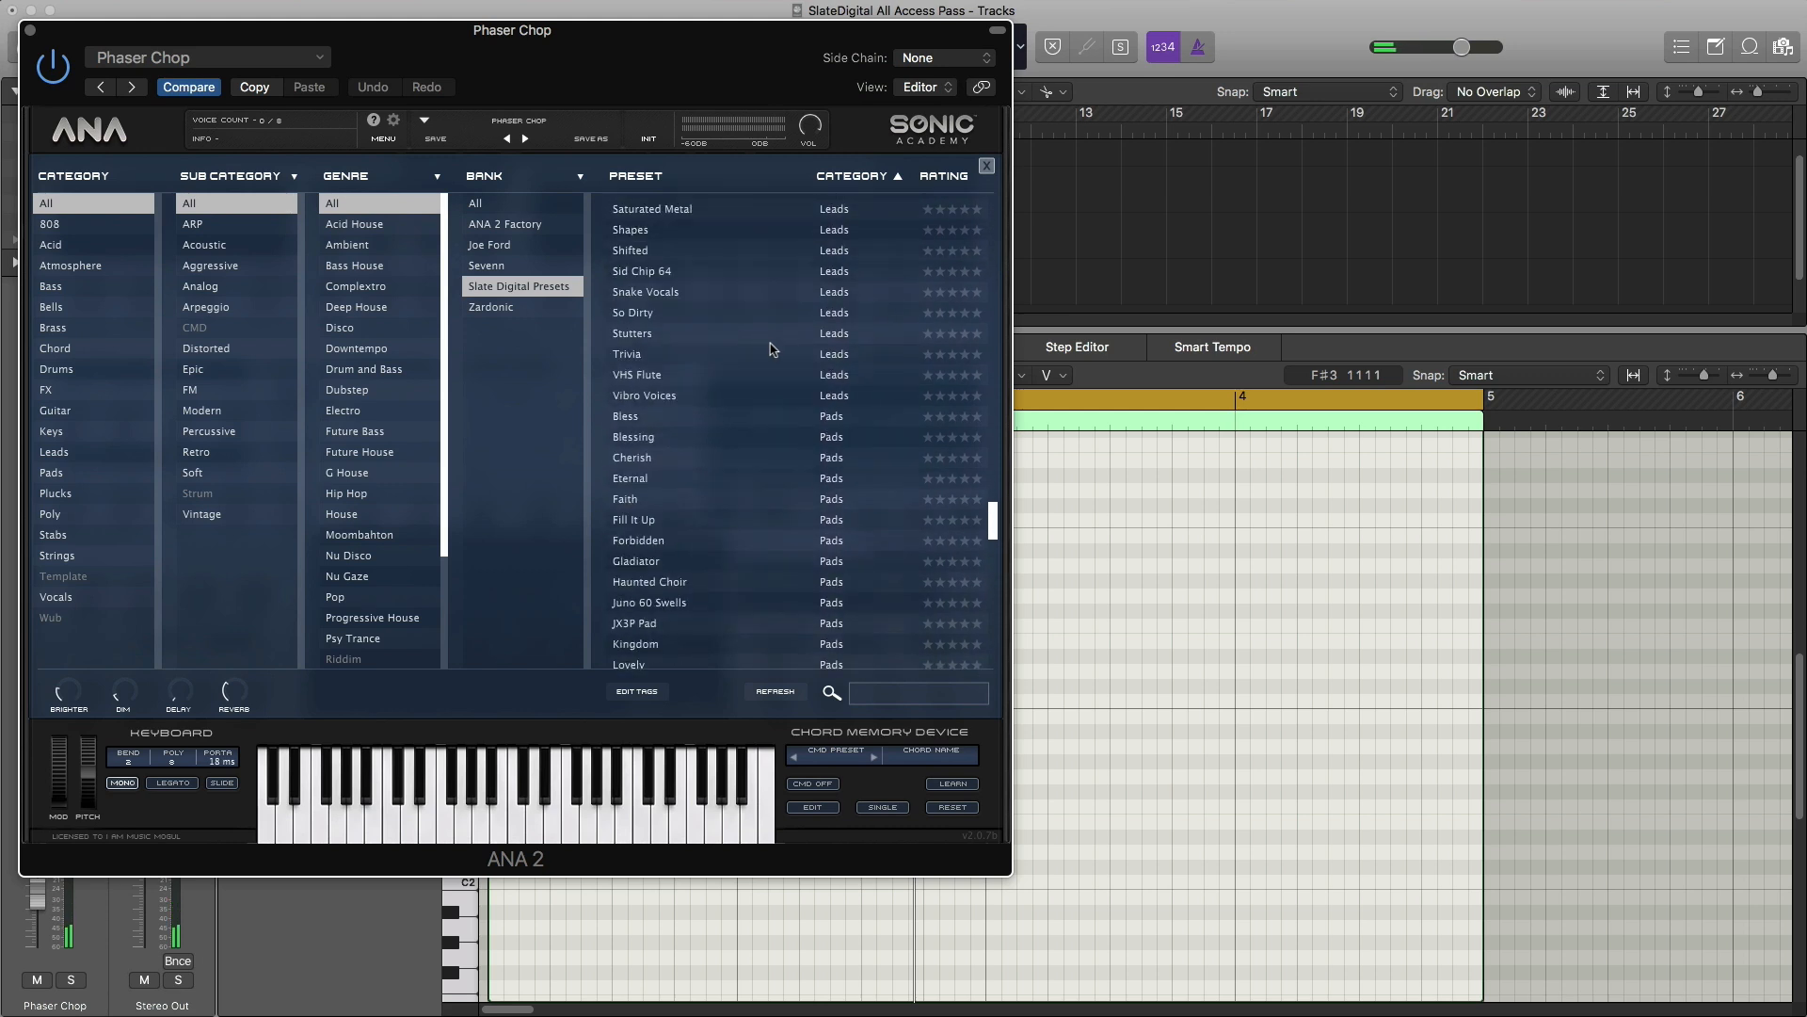
pyautogui.scroll(15, 772, 349)
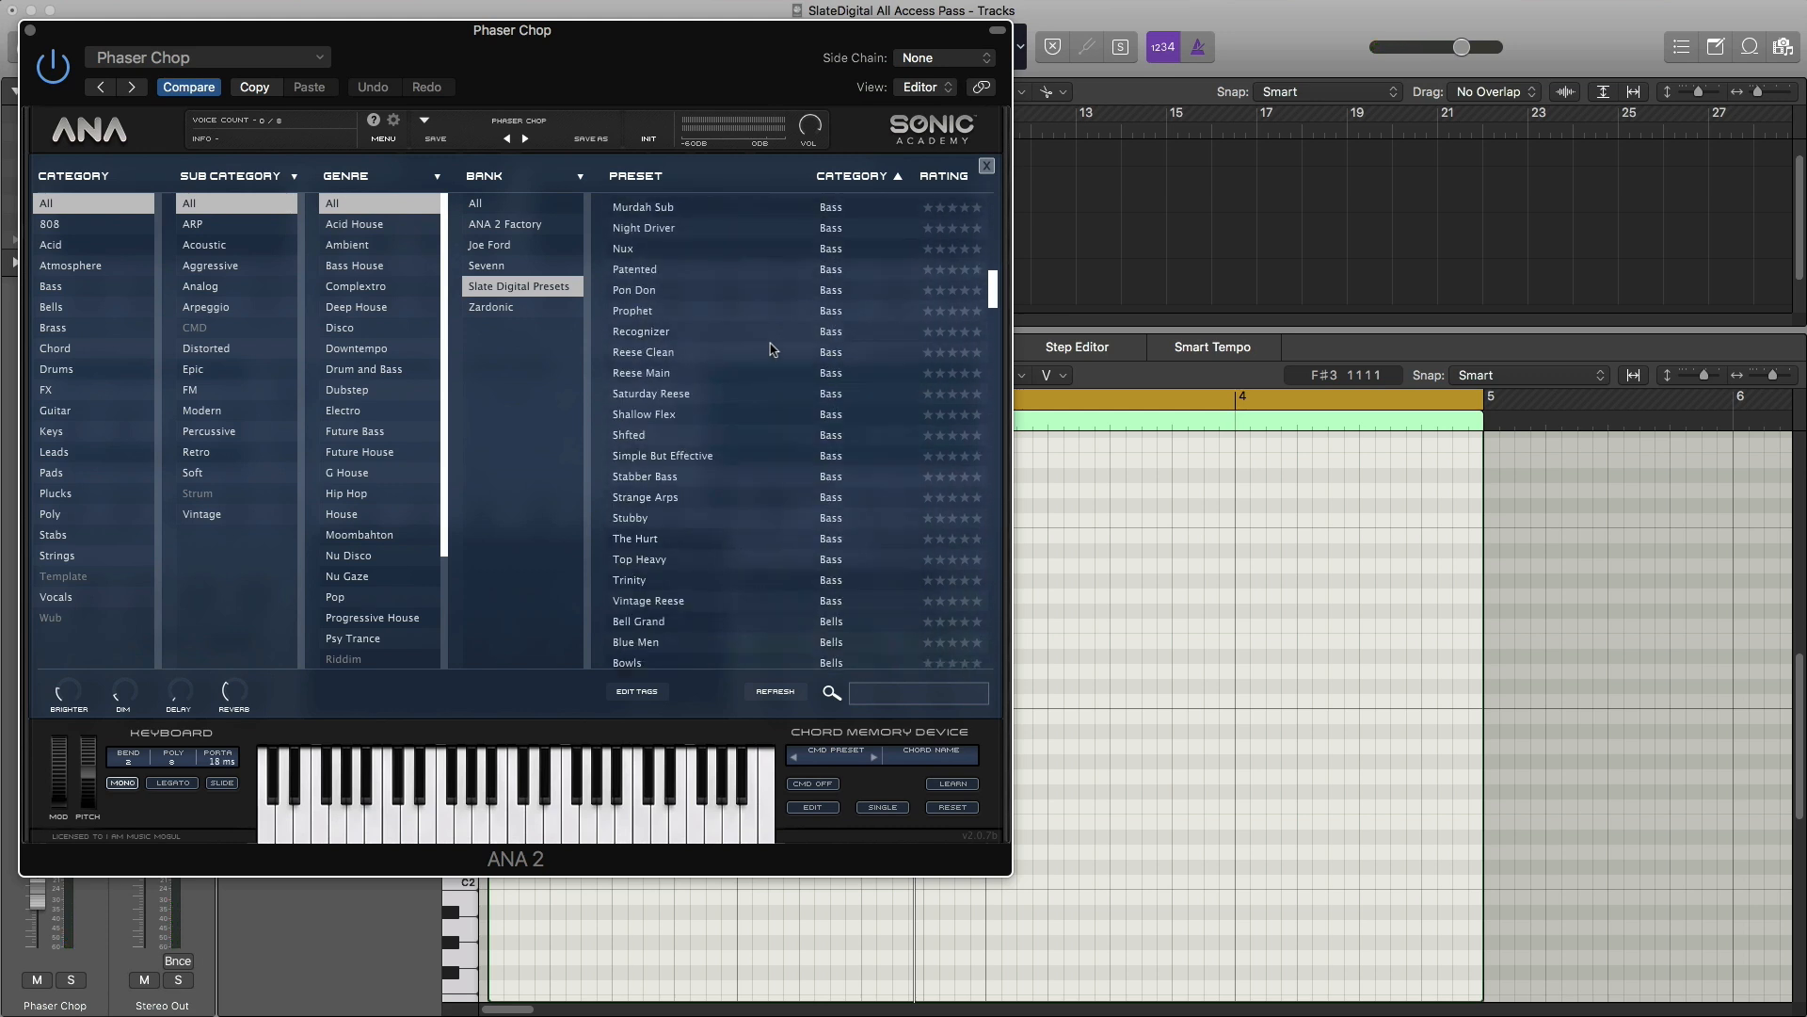
# Step: Audition chord presets including Back To The Future, Boost, Crazy Movement and Future Chords, and load Apollo
pyautogui.click(767, 381)
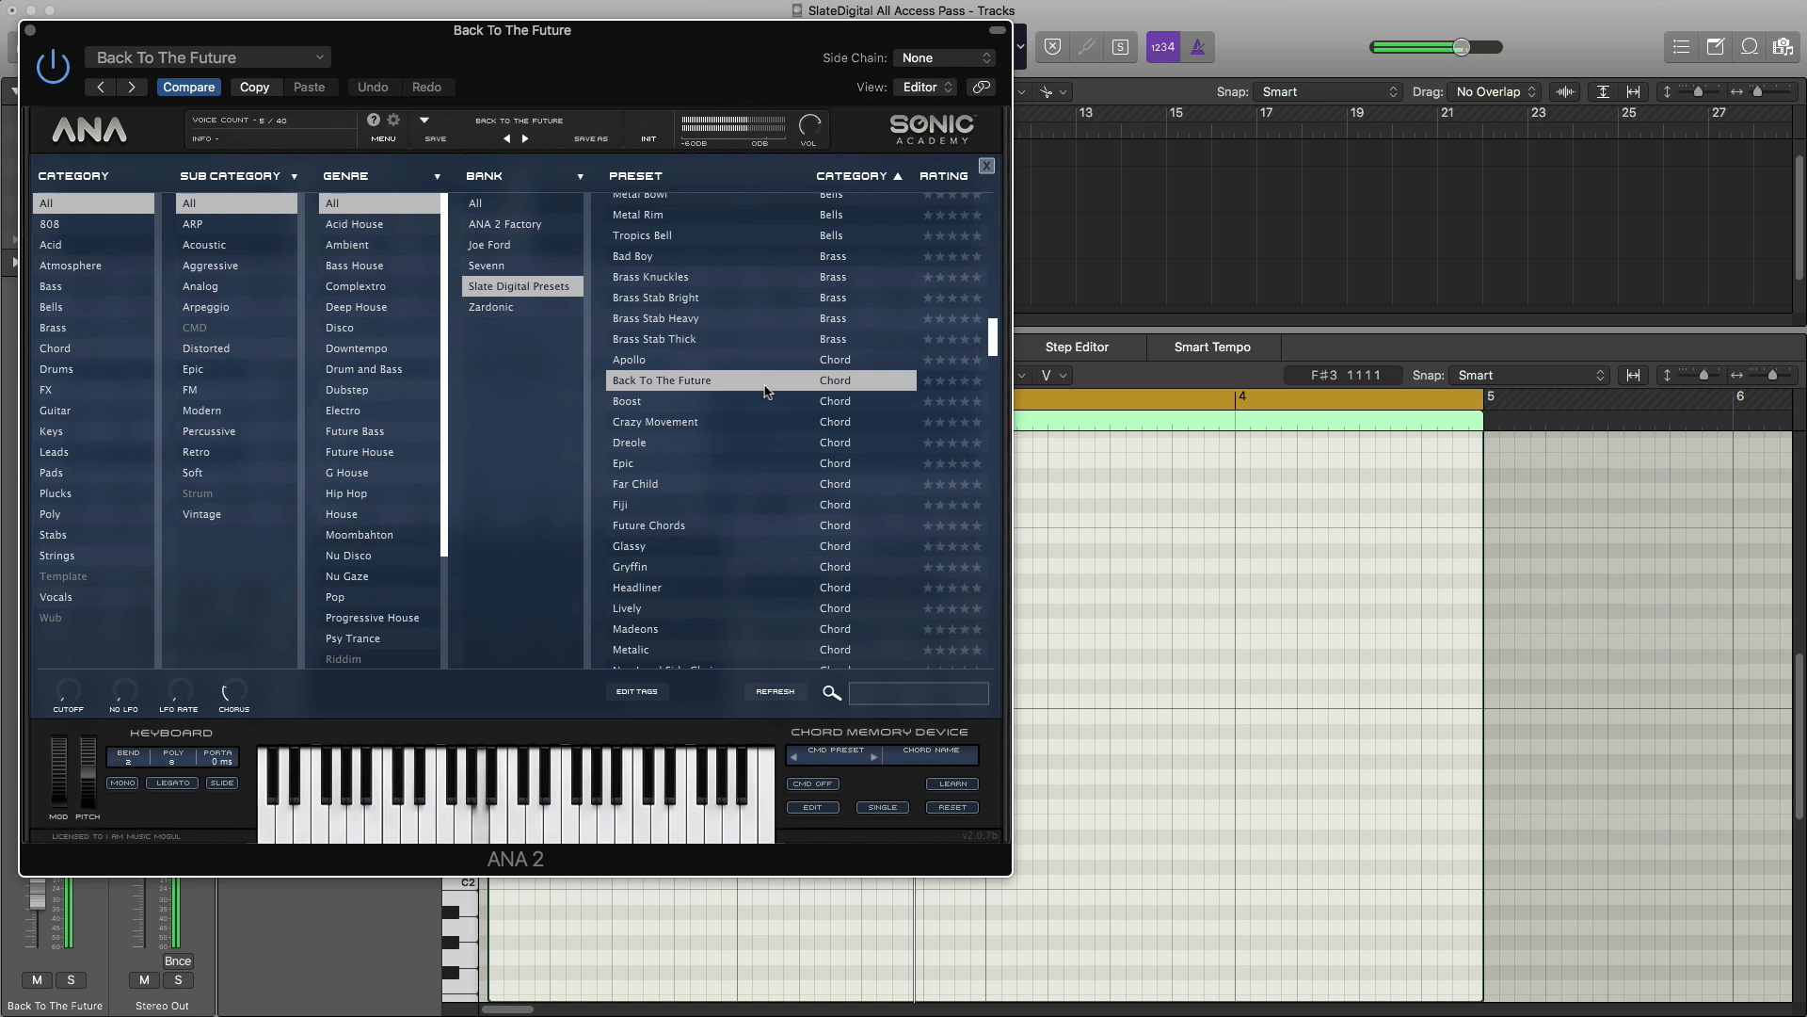
pyautogui.press('Down')
pyautogui.press('Down')
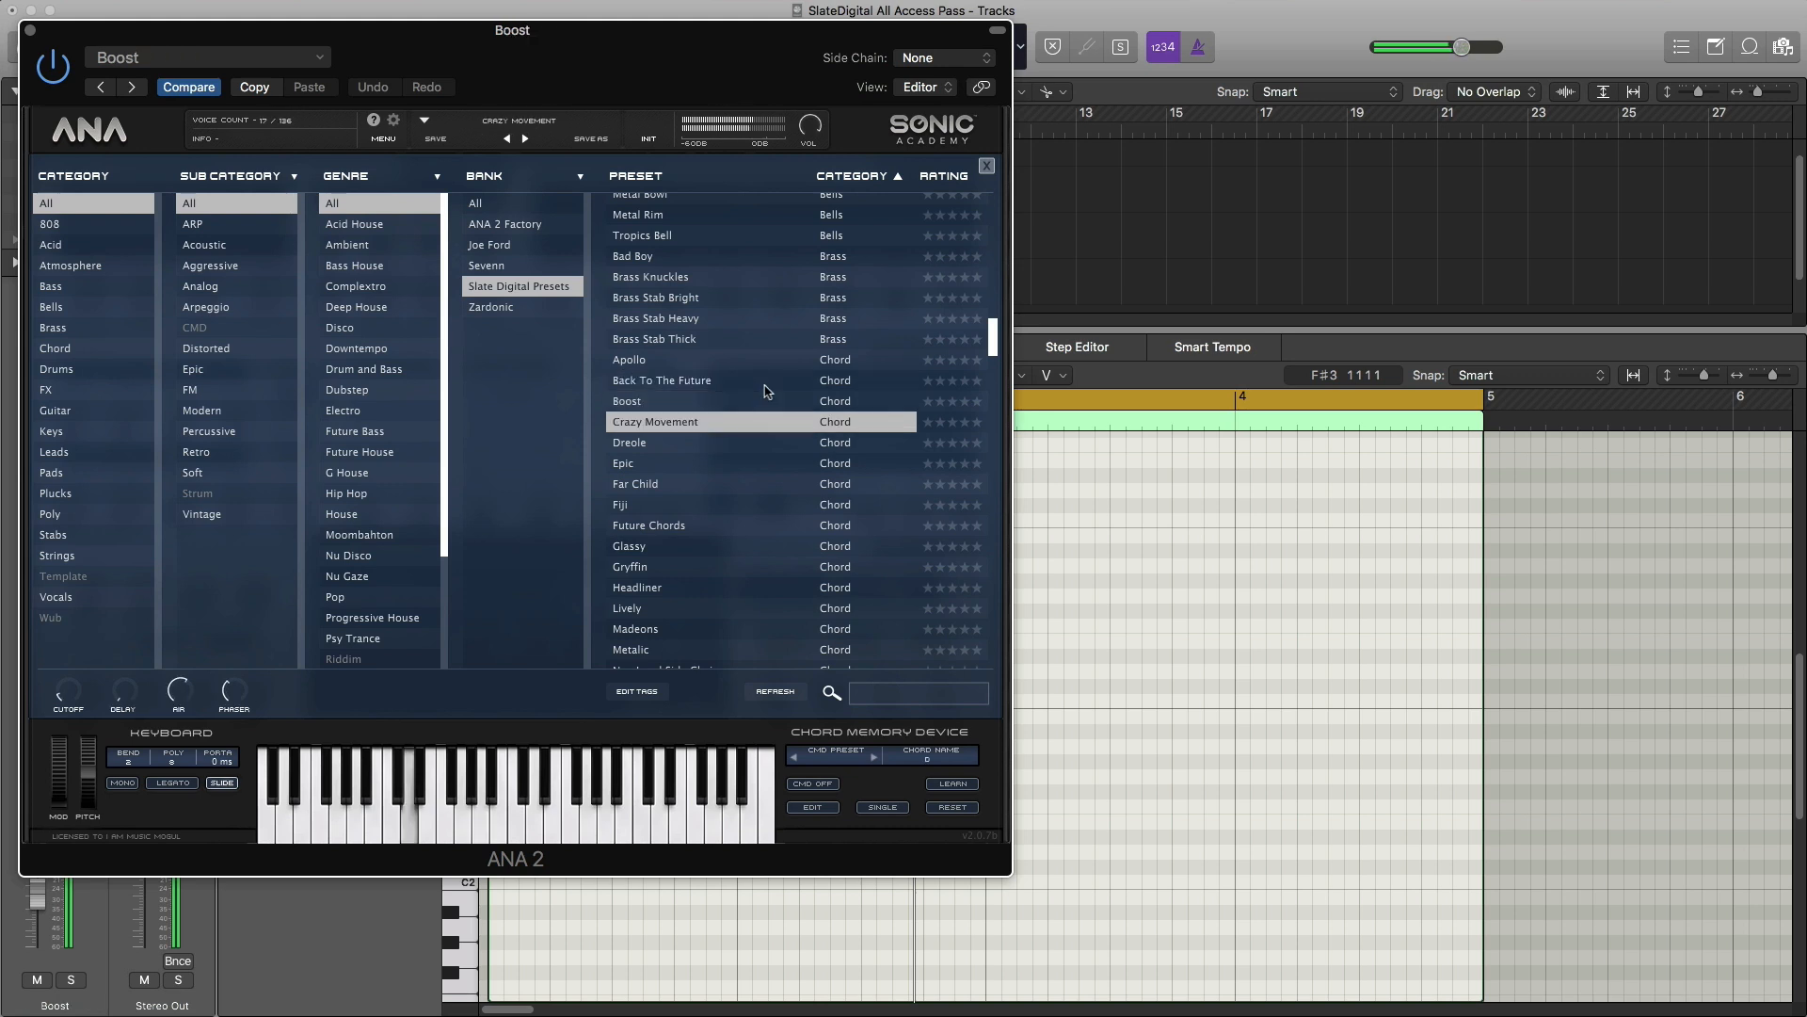
pyautogui.press('Up')
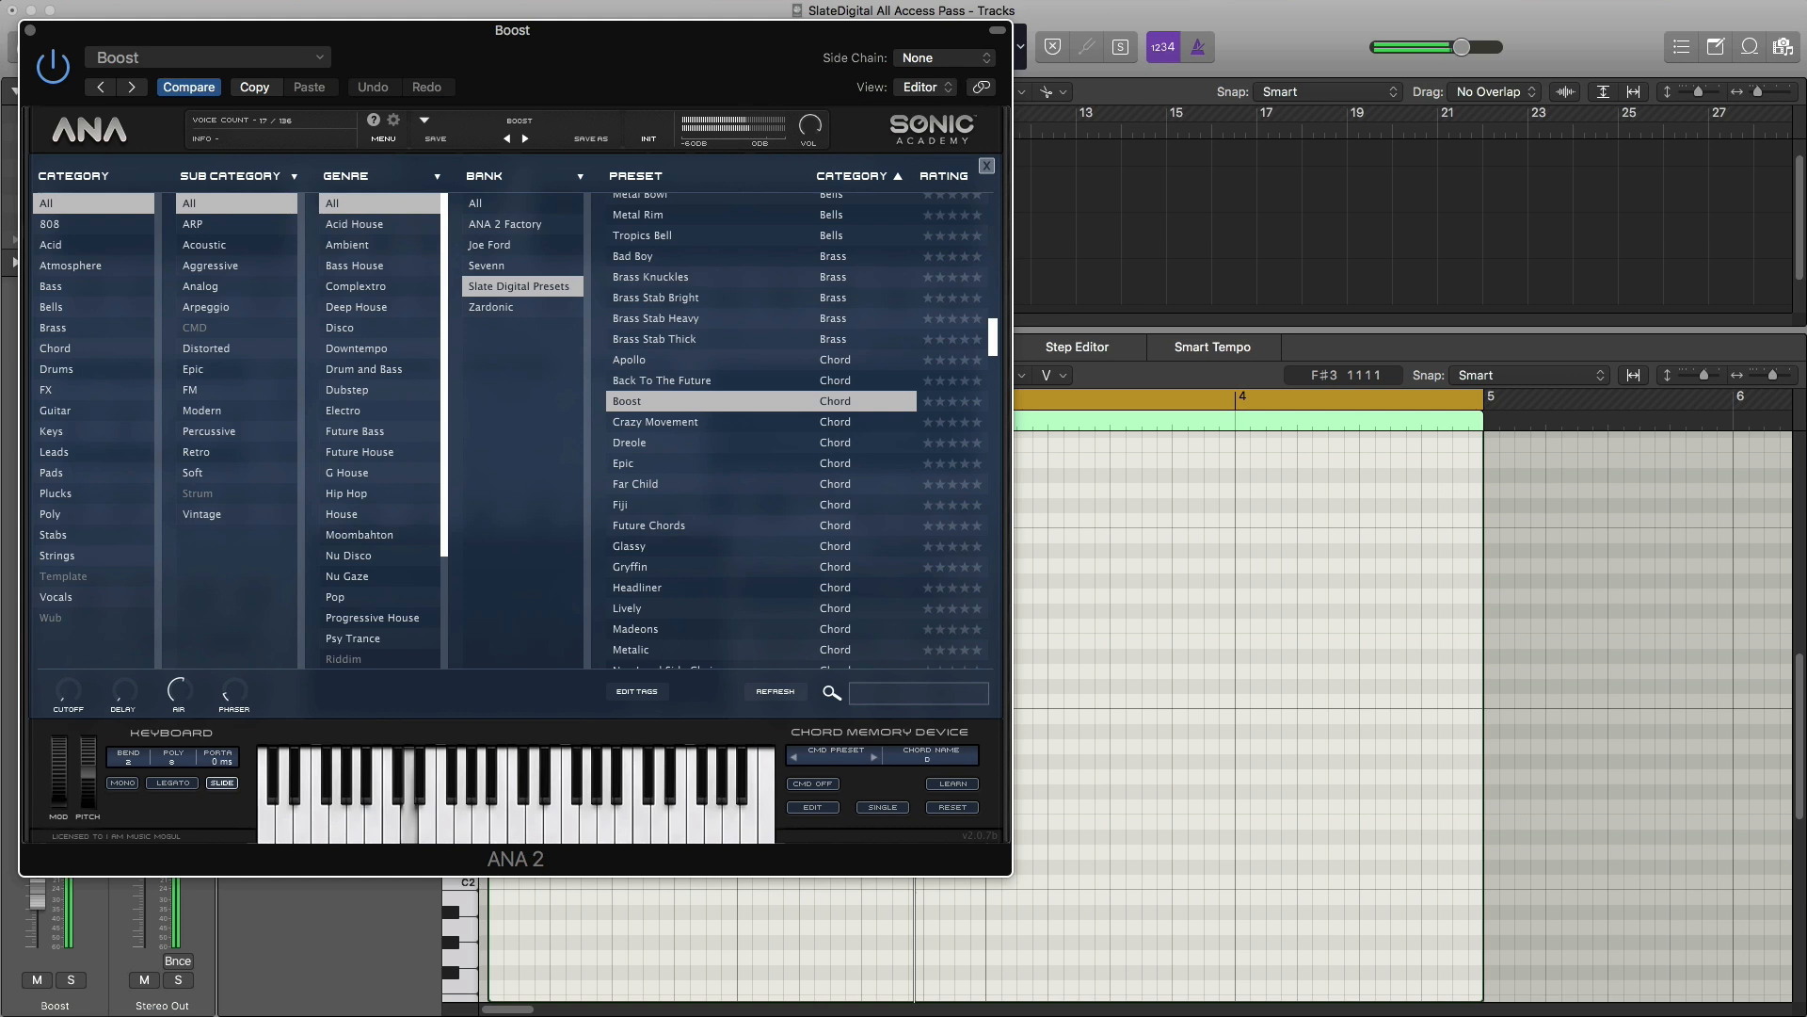
pyautogui.click(647, 363)
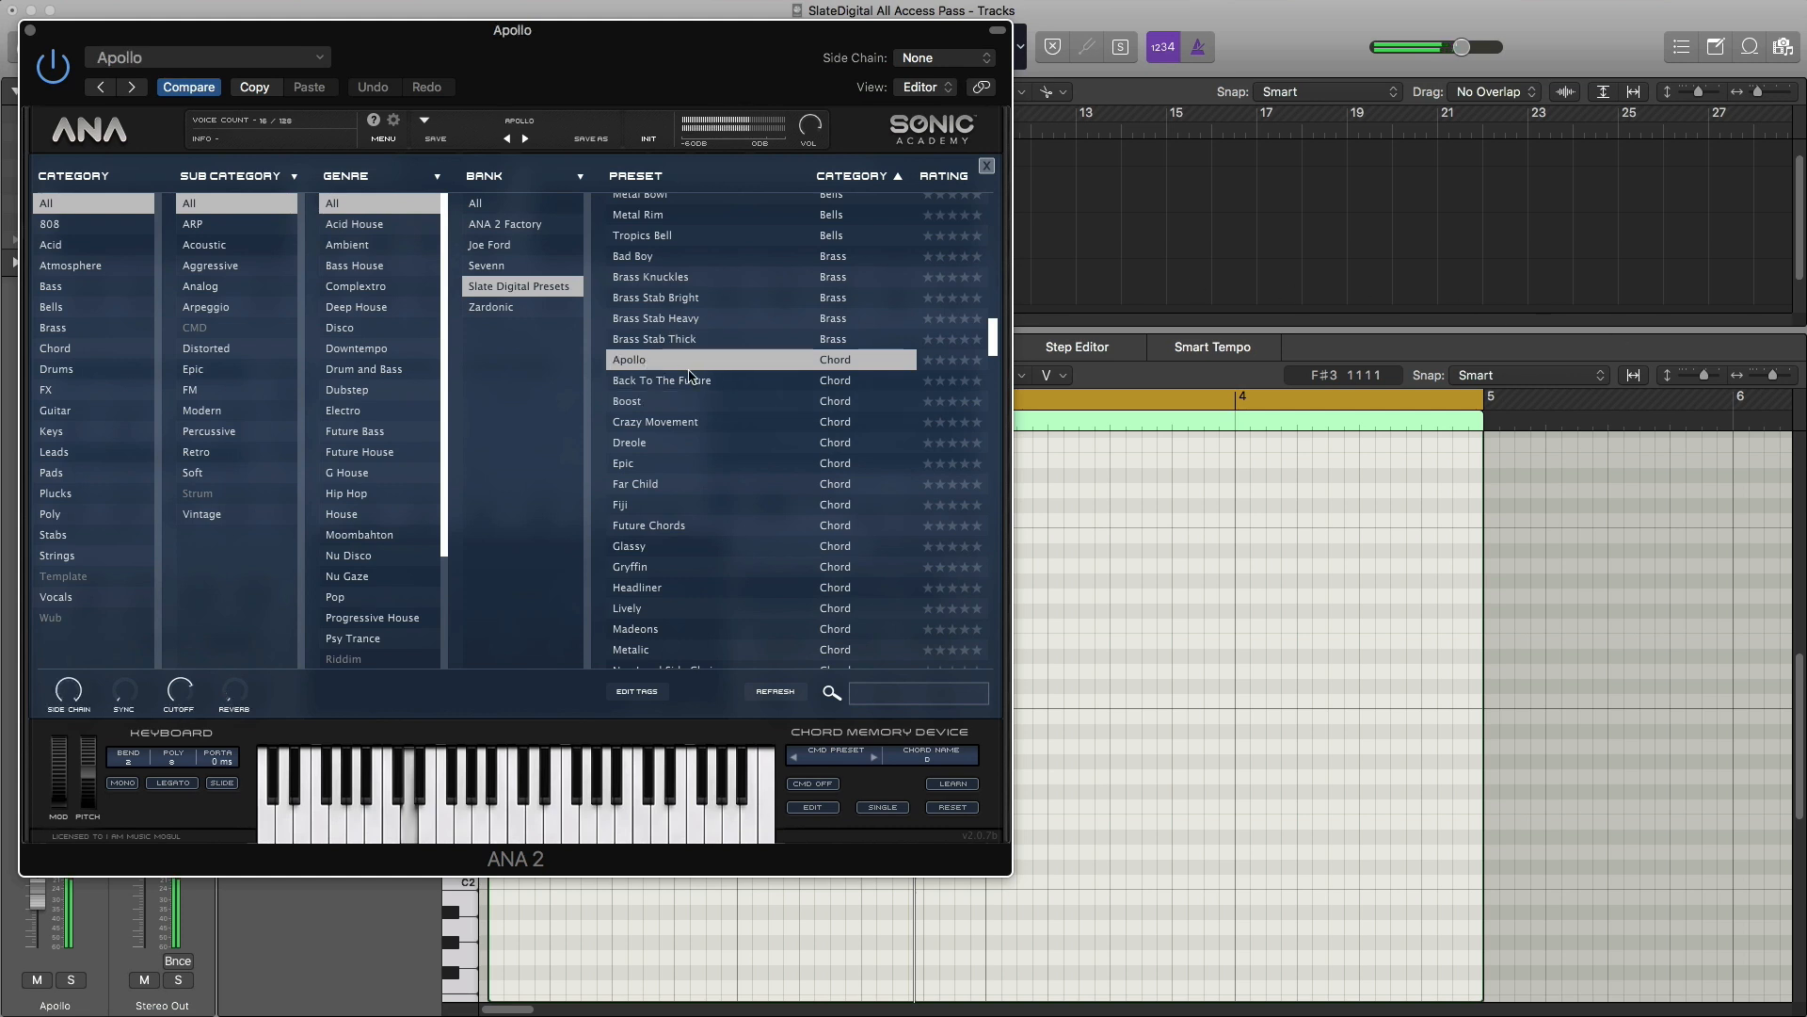
pyautogui.click(660, 525)
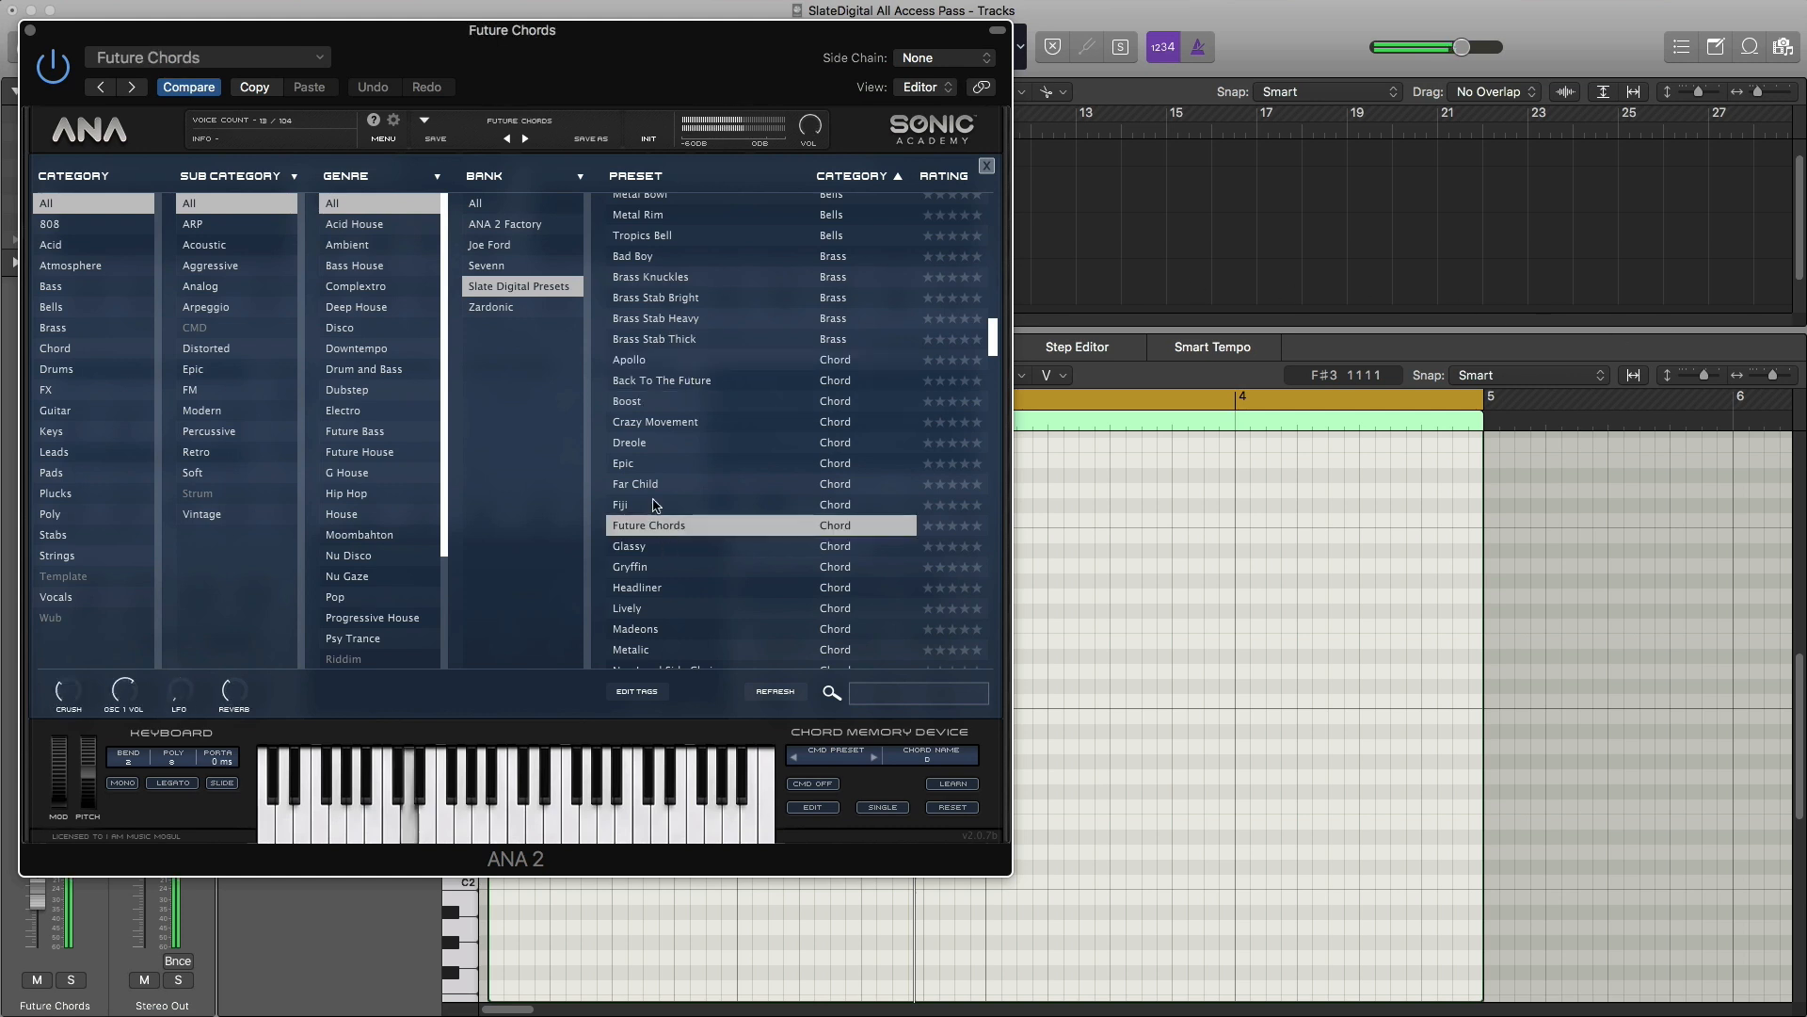
pyautogui.click(636, 591)
pyautogui.click(637, 364)
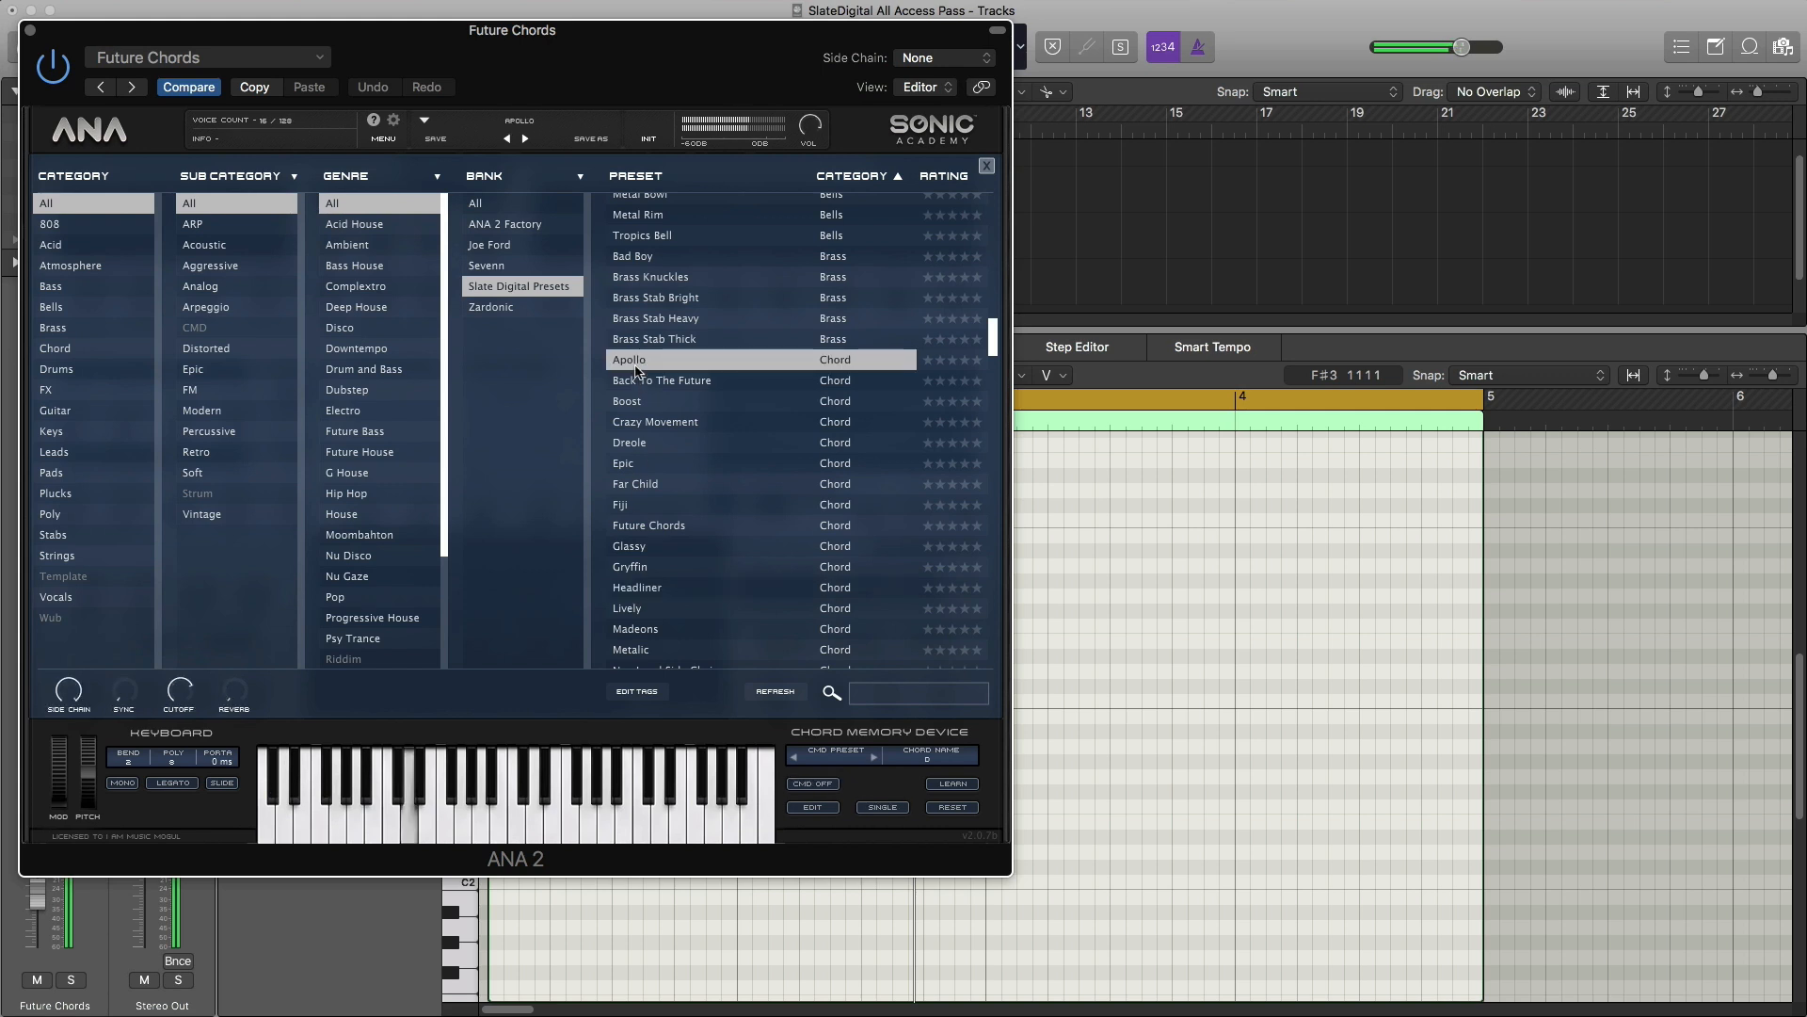
# Step: Add a one-beat F3 note at bar 1 beat 3 in the new track's region and play the loop
pyautogui.click(30, 30)
pyautogui.press('e')
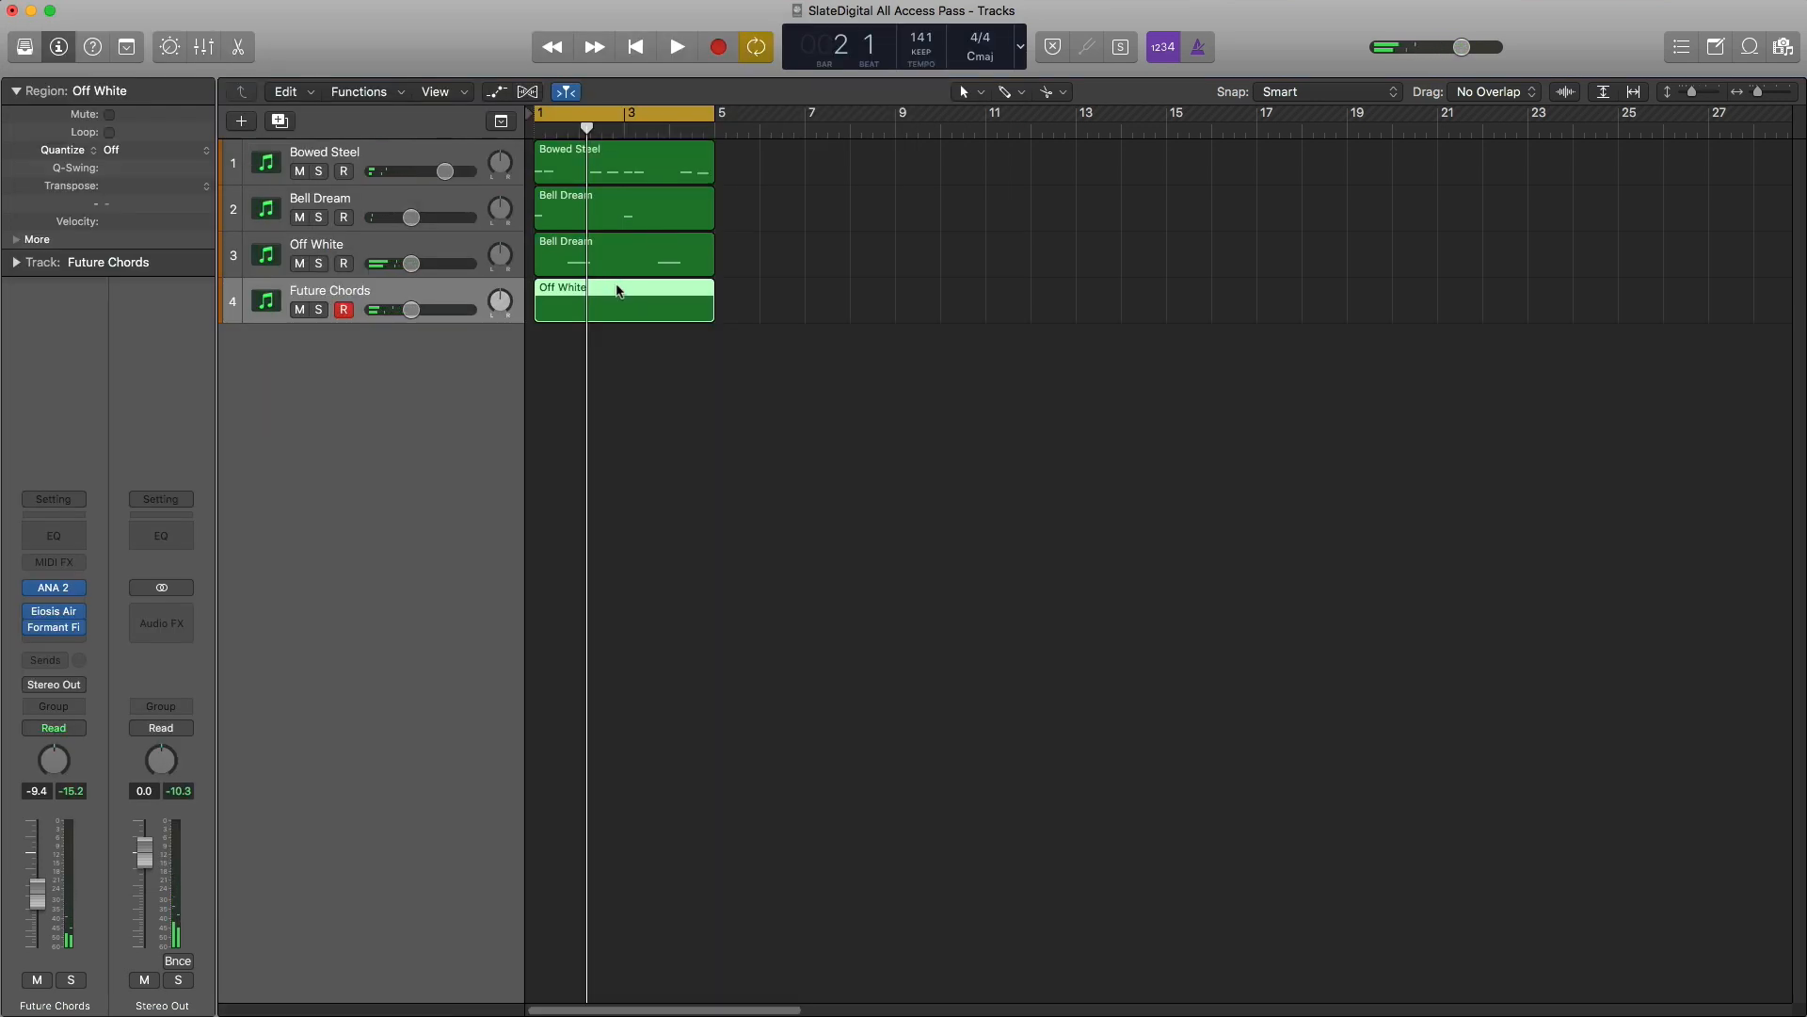
pyautogui.doubleClick(613, 306)
pyautogui.press('space')
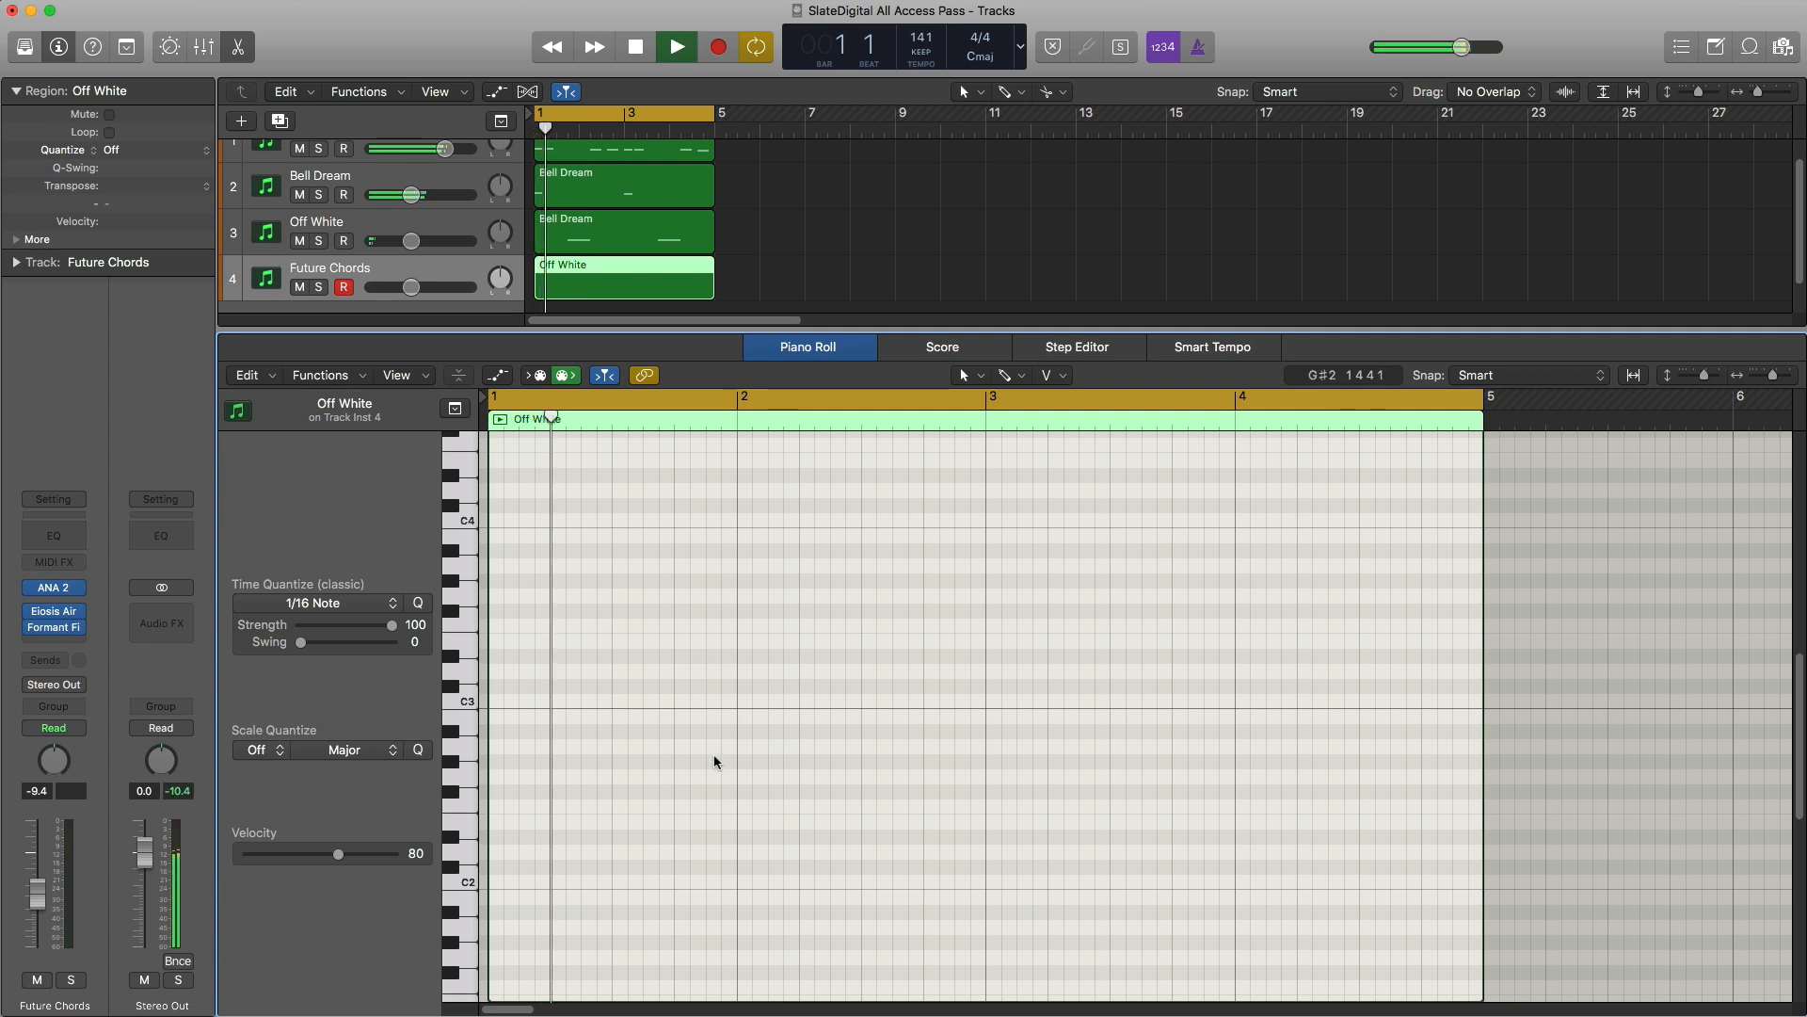
pyautogui.click(686, 625)
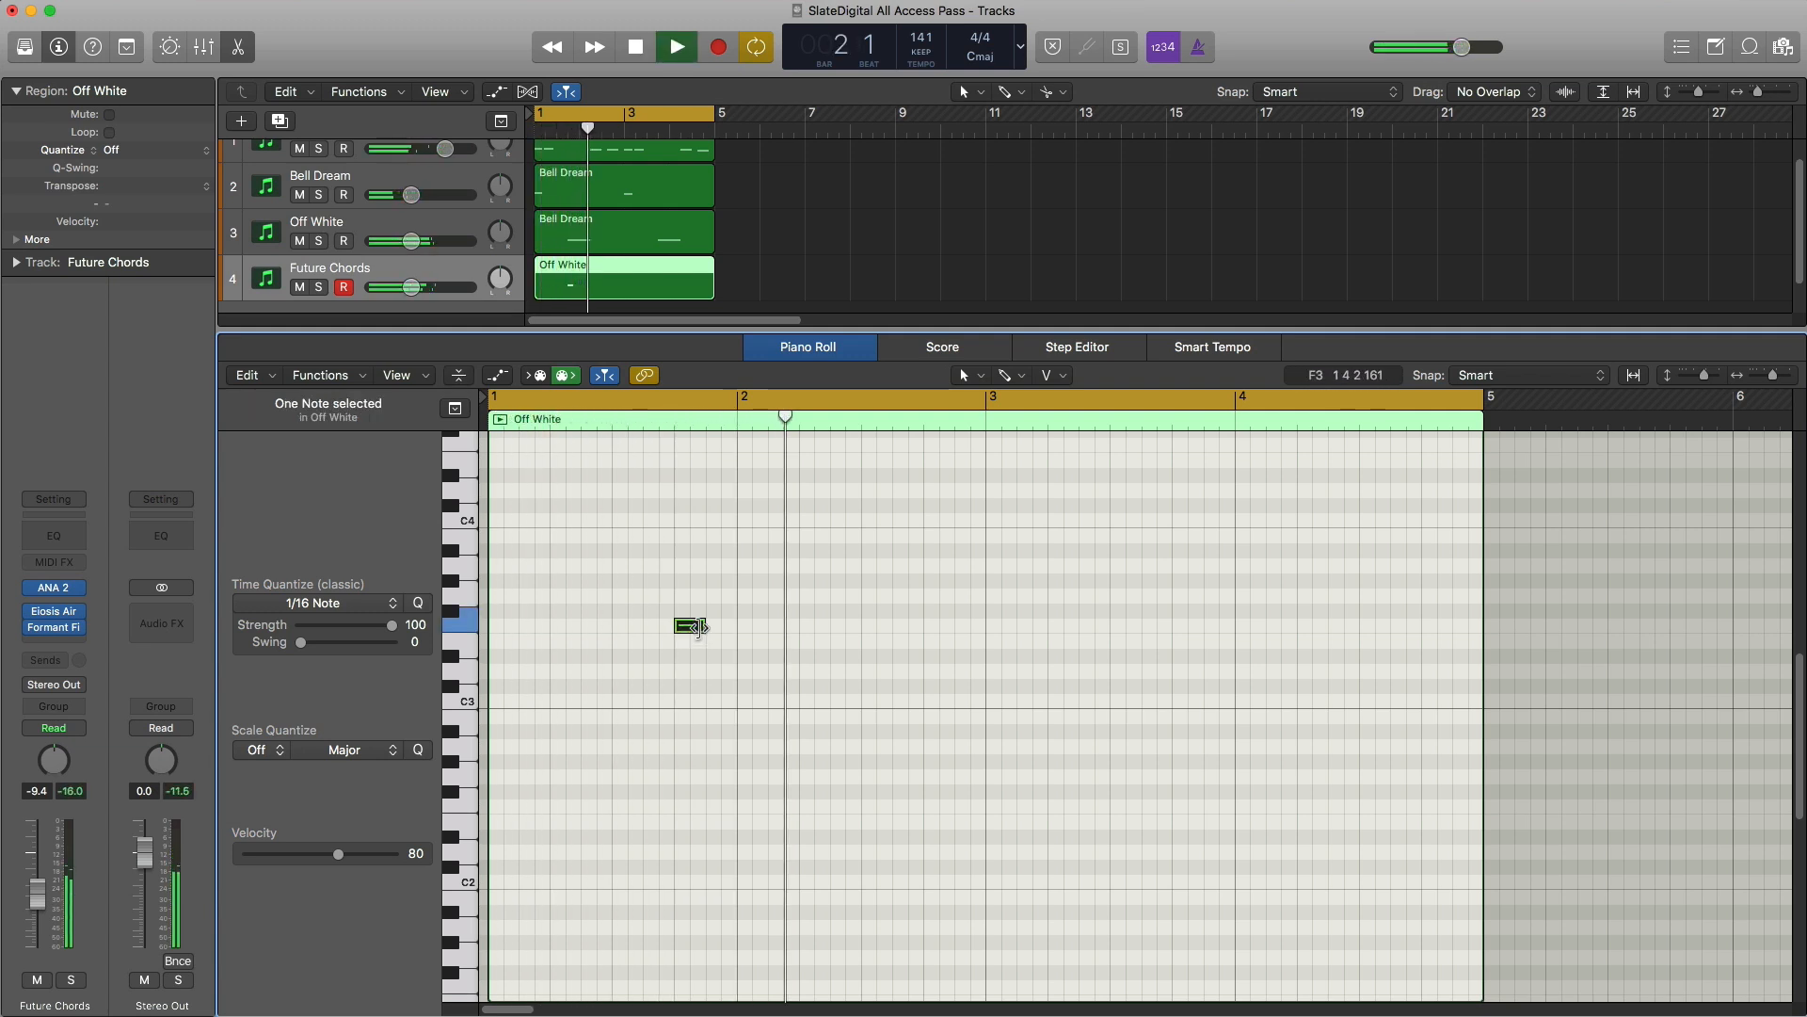
pyautogui.press('space')
pyautogui.moveTo(697, 637); pyautogui.dragTo(639, 637)
pyautogui.press('space')
pyautogui.press('space')
pyautogui.press('space')
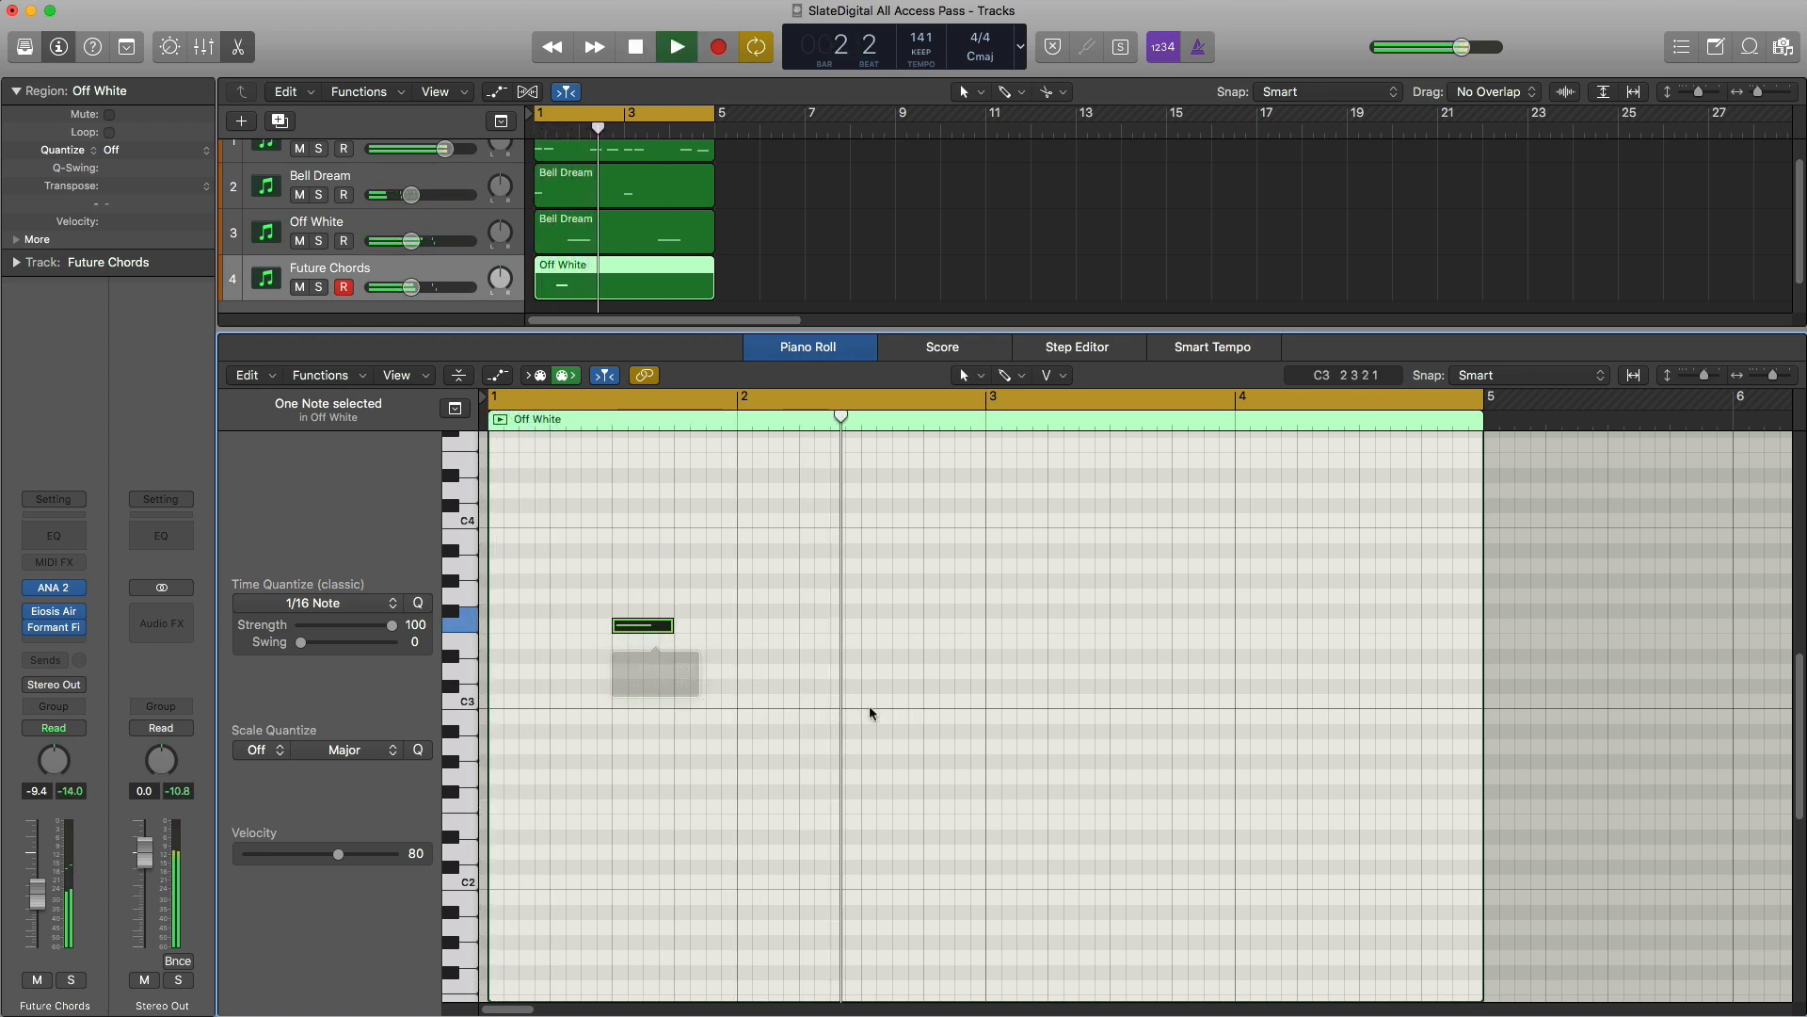
# Step: Add a one-beat E3 note at bar 3 beat 2 in the same region and play the loop
pyautogui.press('space')
pyautogui.click(1053, 647)
pyautogui.press('space')
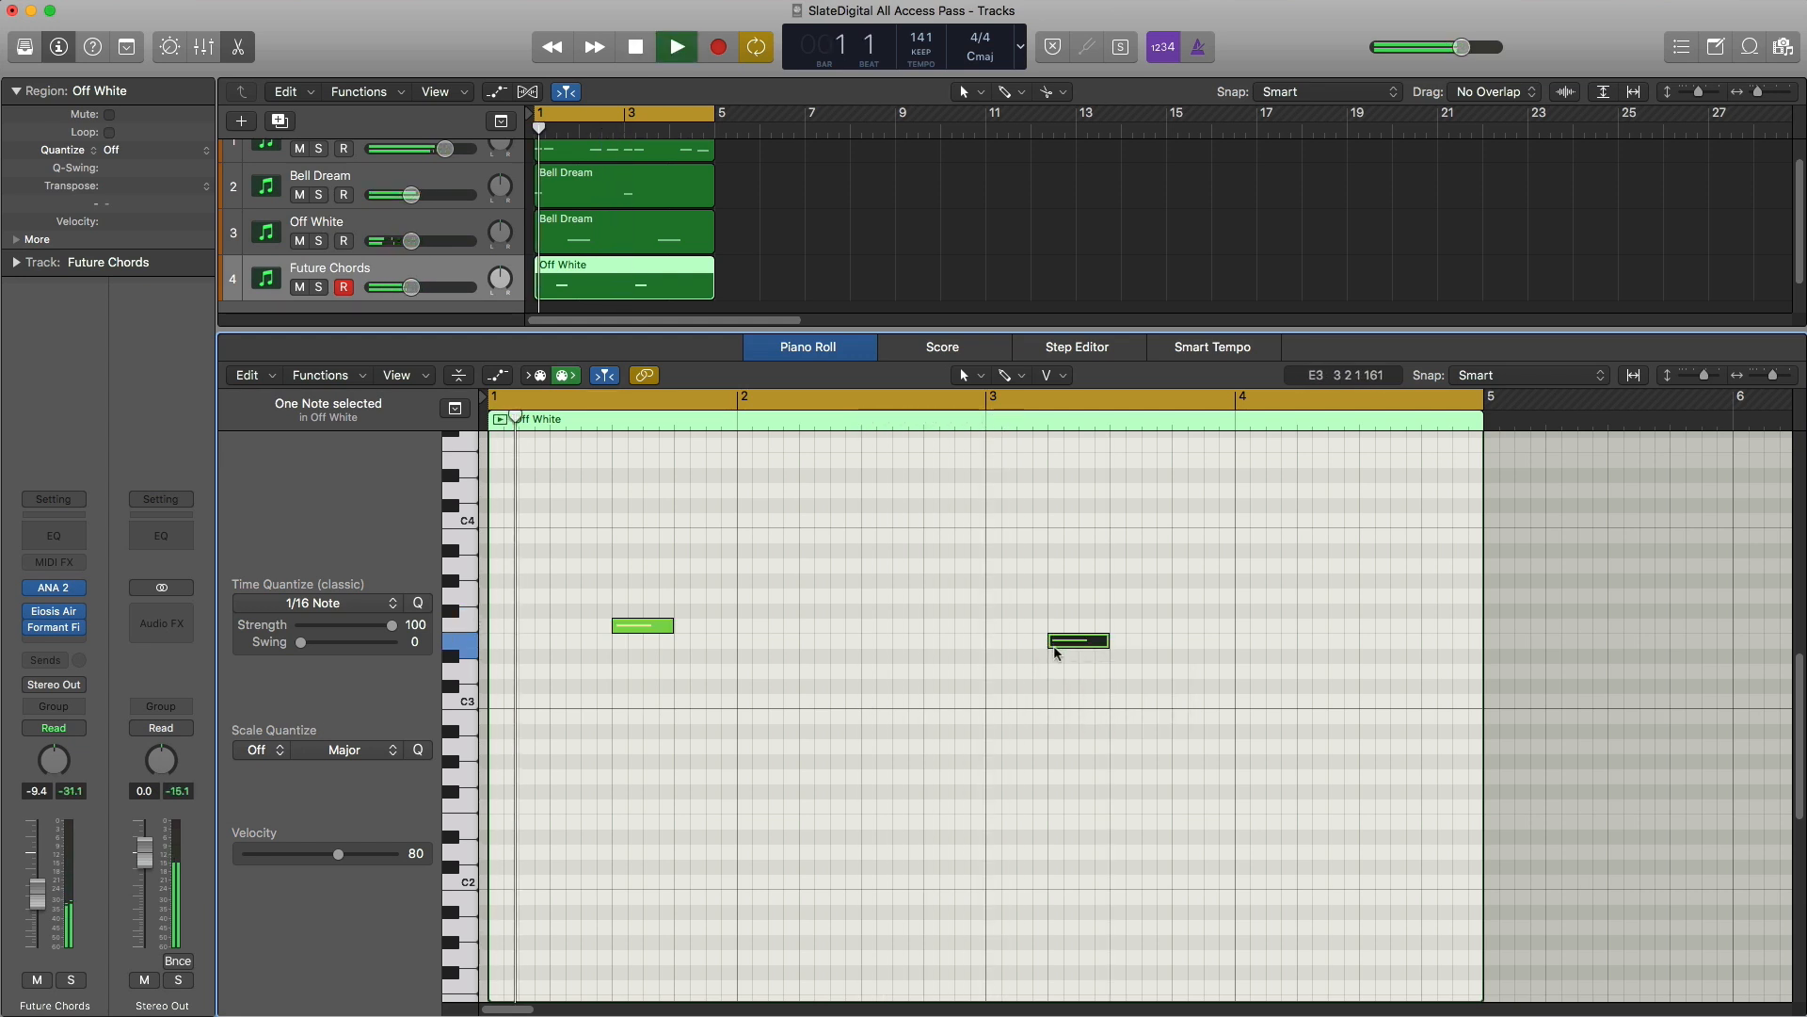
pyautogui.moveTo(1058, 647)
pyautogui.mouseDown()
pyautogui.moveTo(1064, 632)
pyautogui.moveTo(1066, 648)
pyautogui.mouseUp()
pyautogui.click(1064, 631)
pyautogui.press('space')
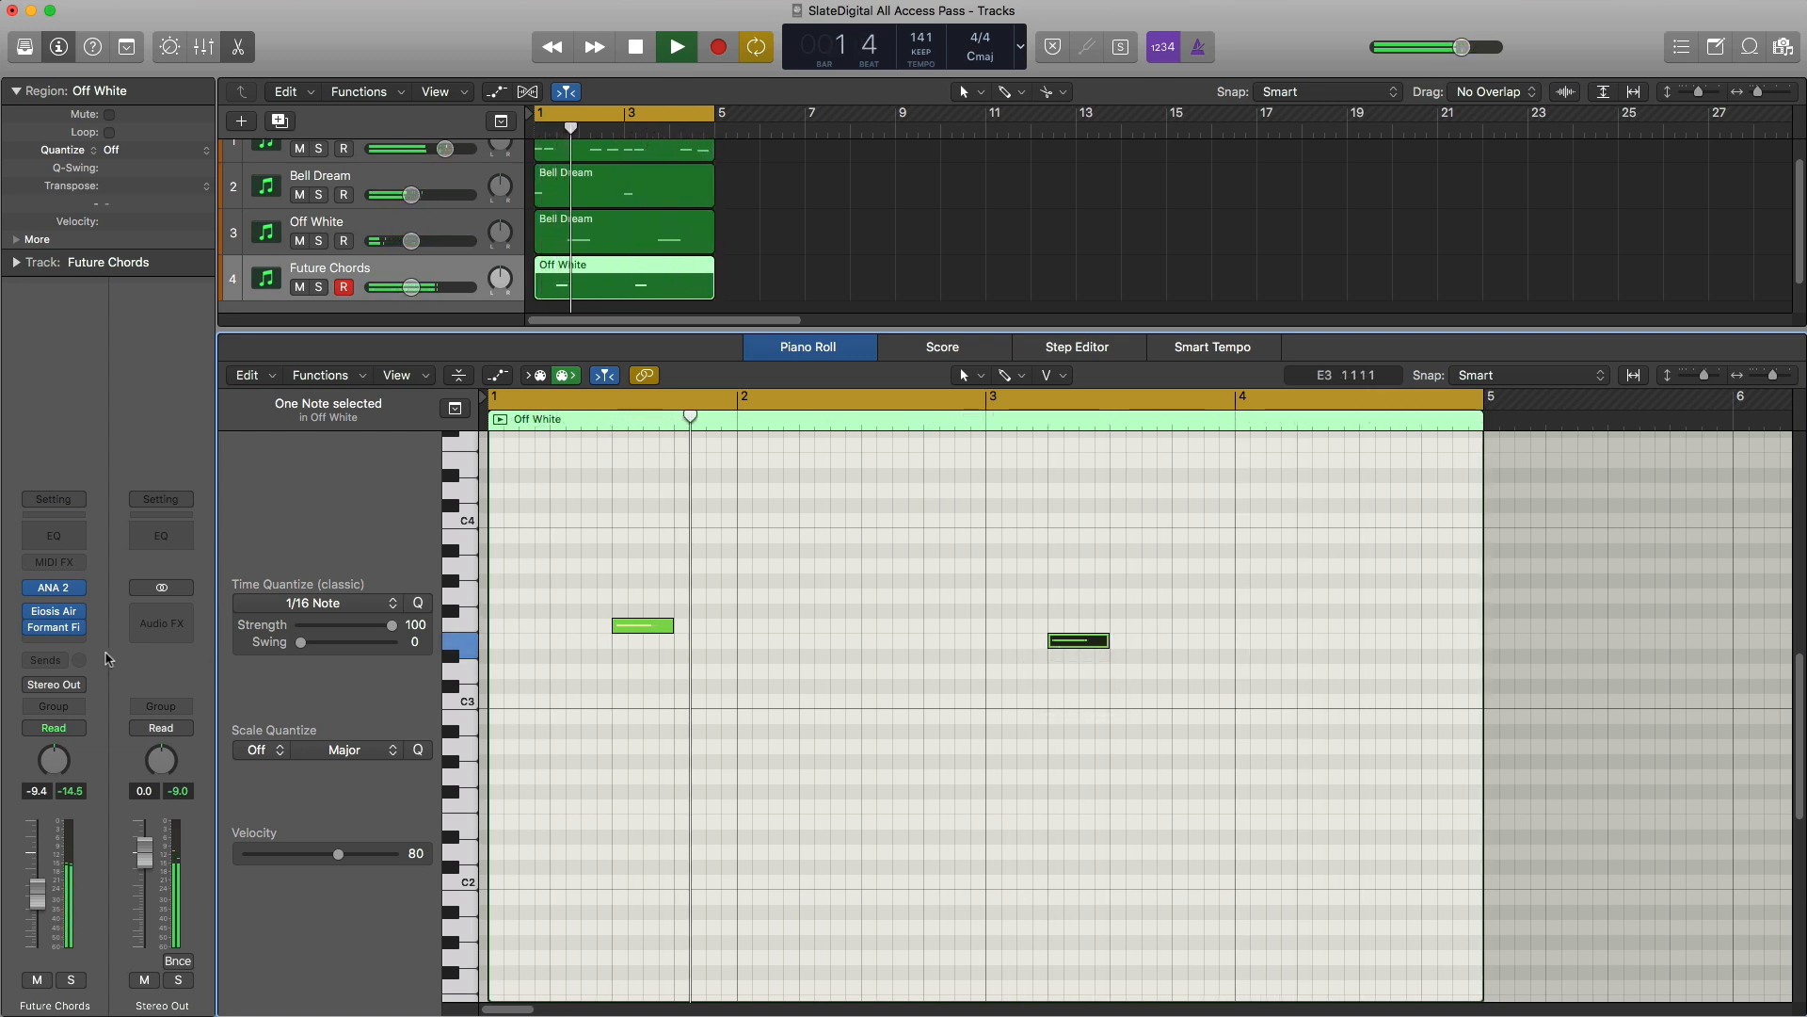
# Step: Remove Eiosis AirEQ Premium and the Formant Filter from the Future Chords track and play the loop
pyautogui.press('space')
pyautogui.click(81, 630)
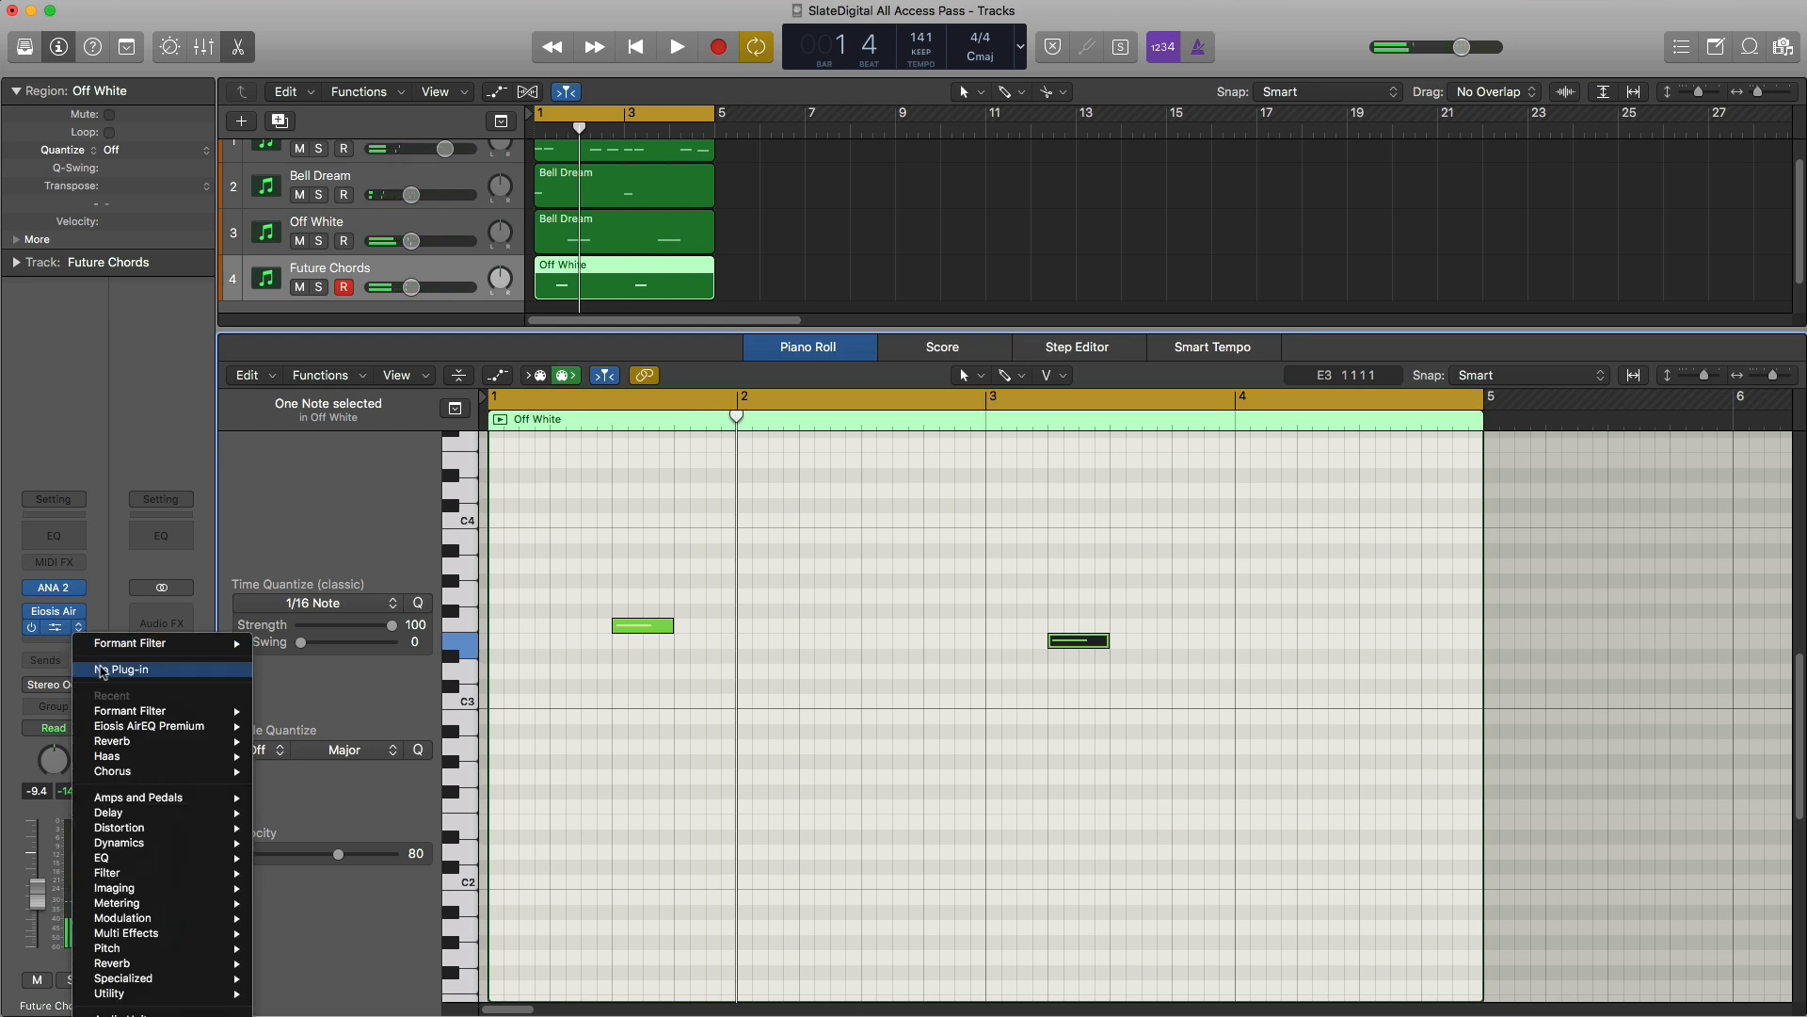
pyautogui.click(89, 593)
pyautogui.click(80, 612)
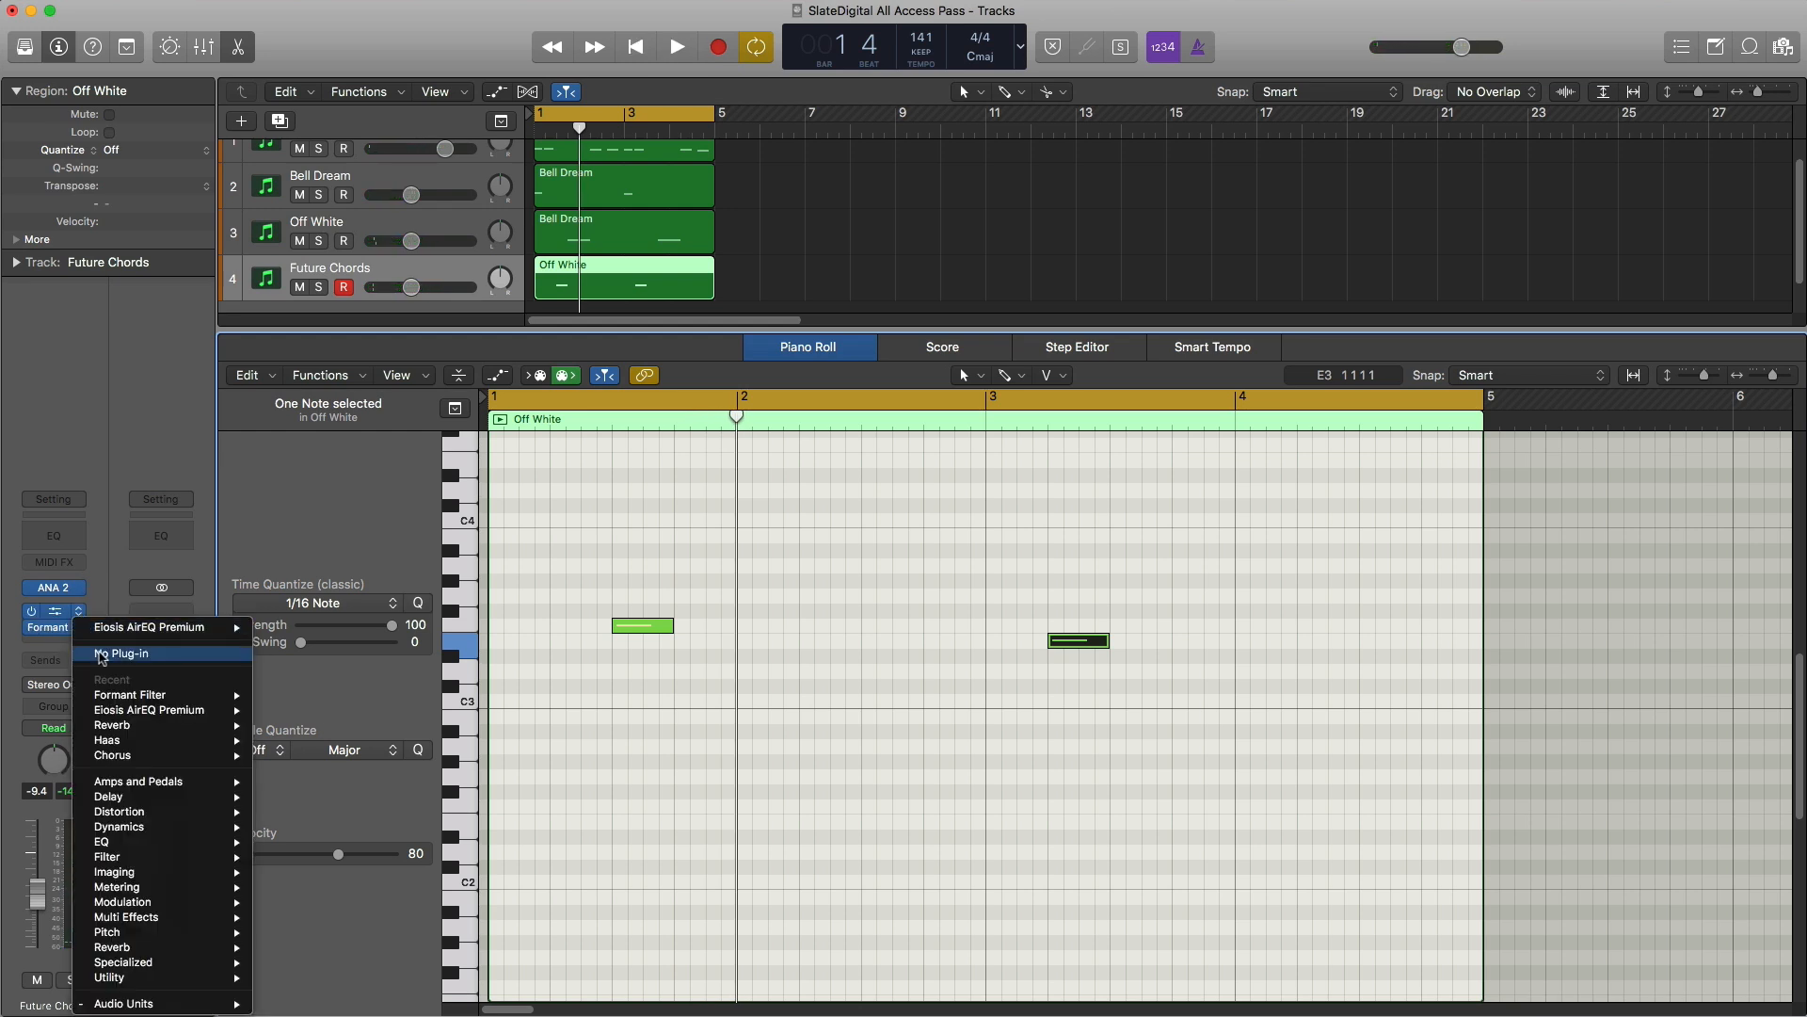
pyautogui.click(103, 654)
pyautogui.press('space')
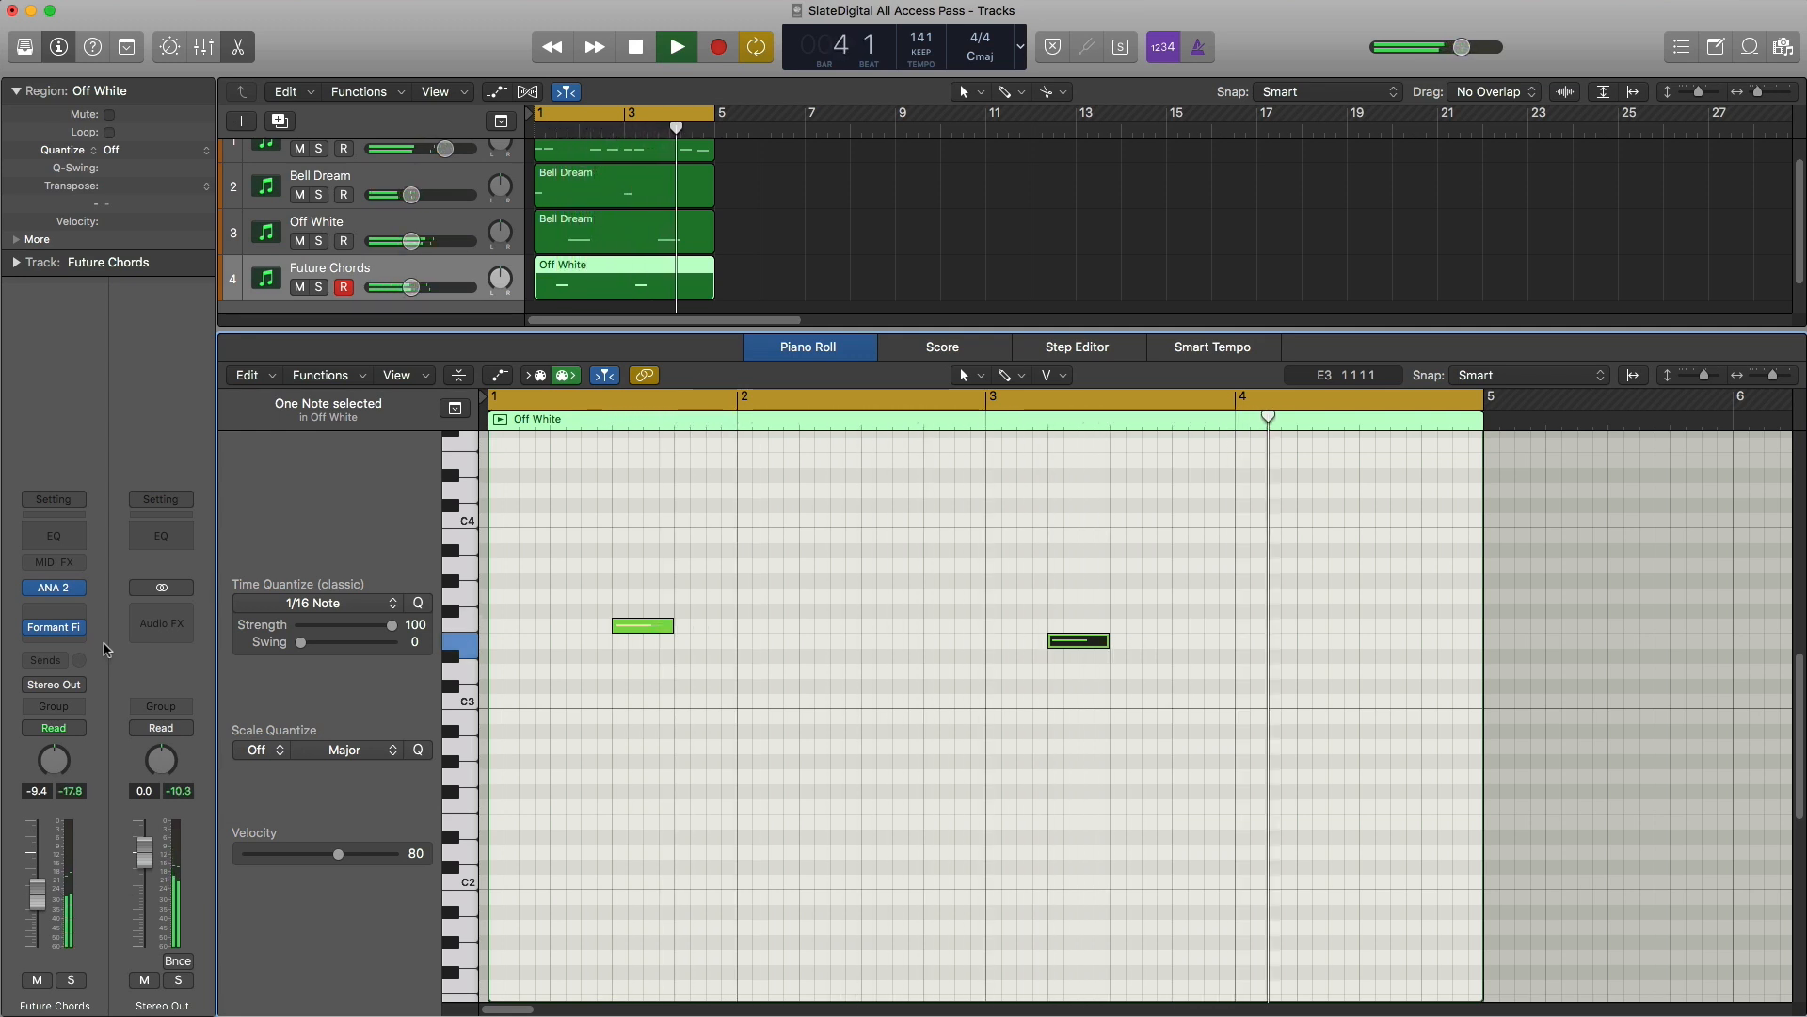
pyautogui.press('space')
pyautogui.click(79, 628)
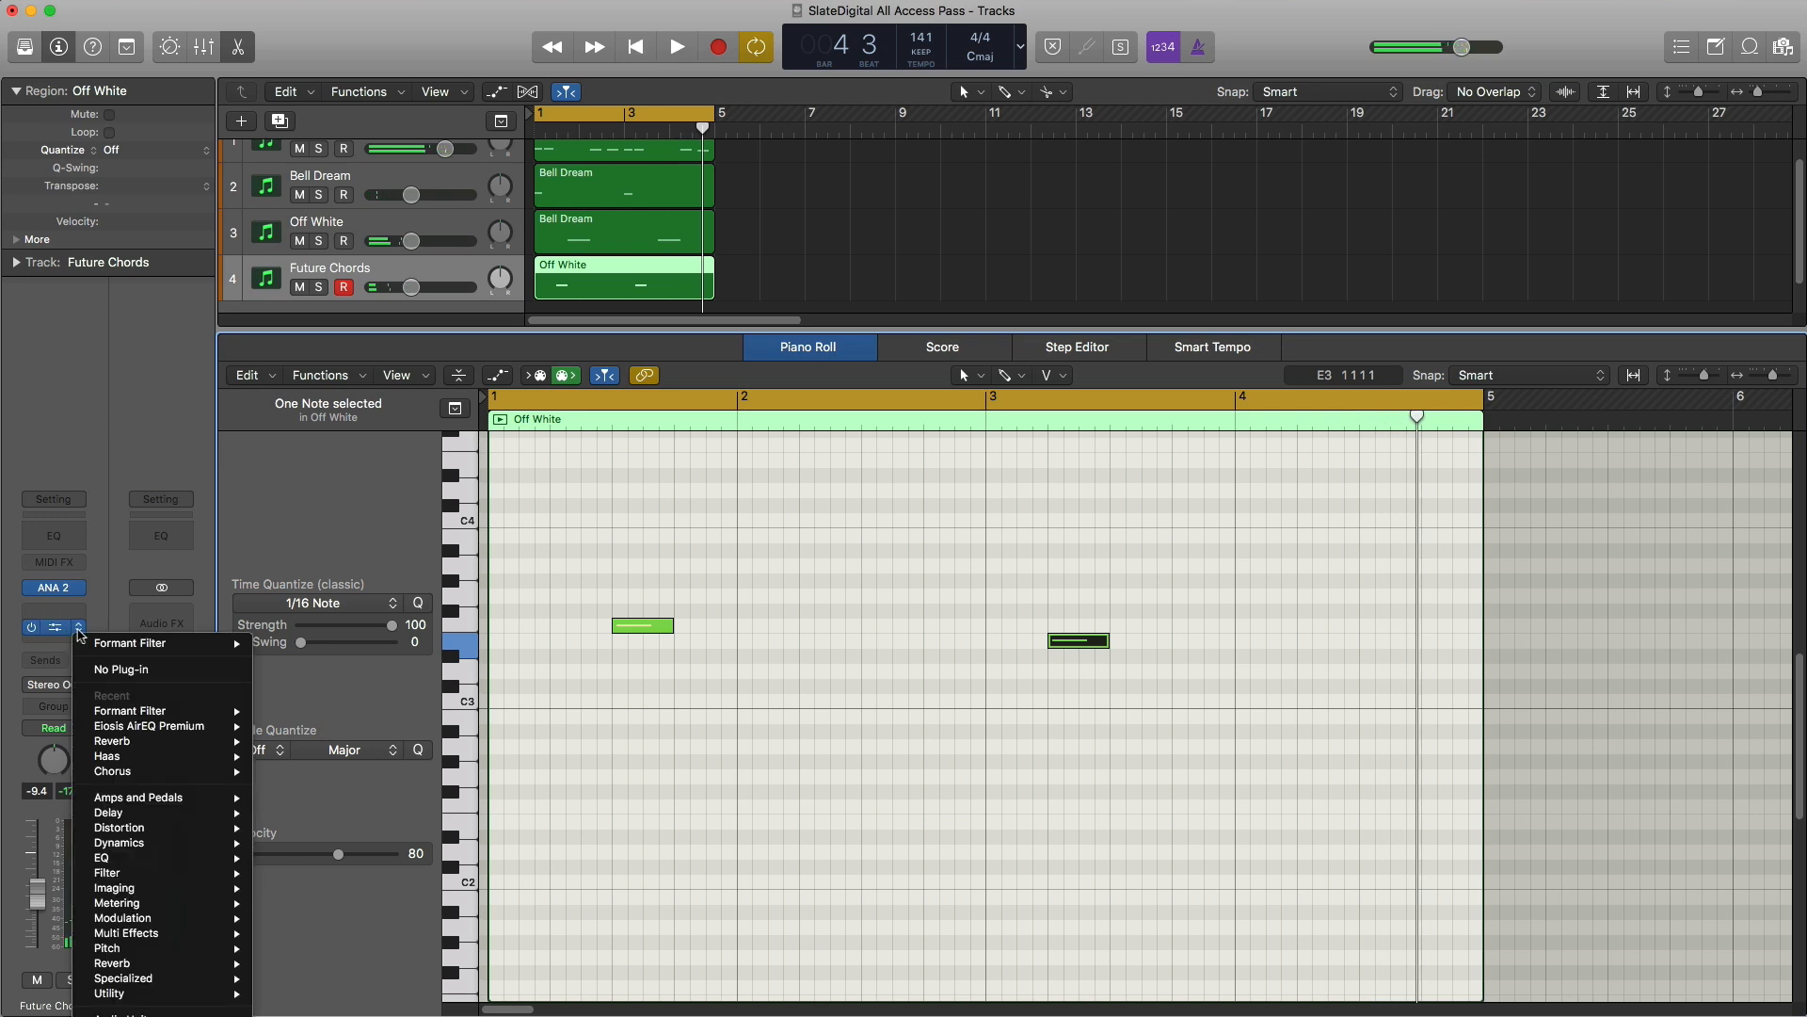
pyautogui.click(101, 668)
pyautogui.press('space')
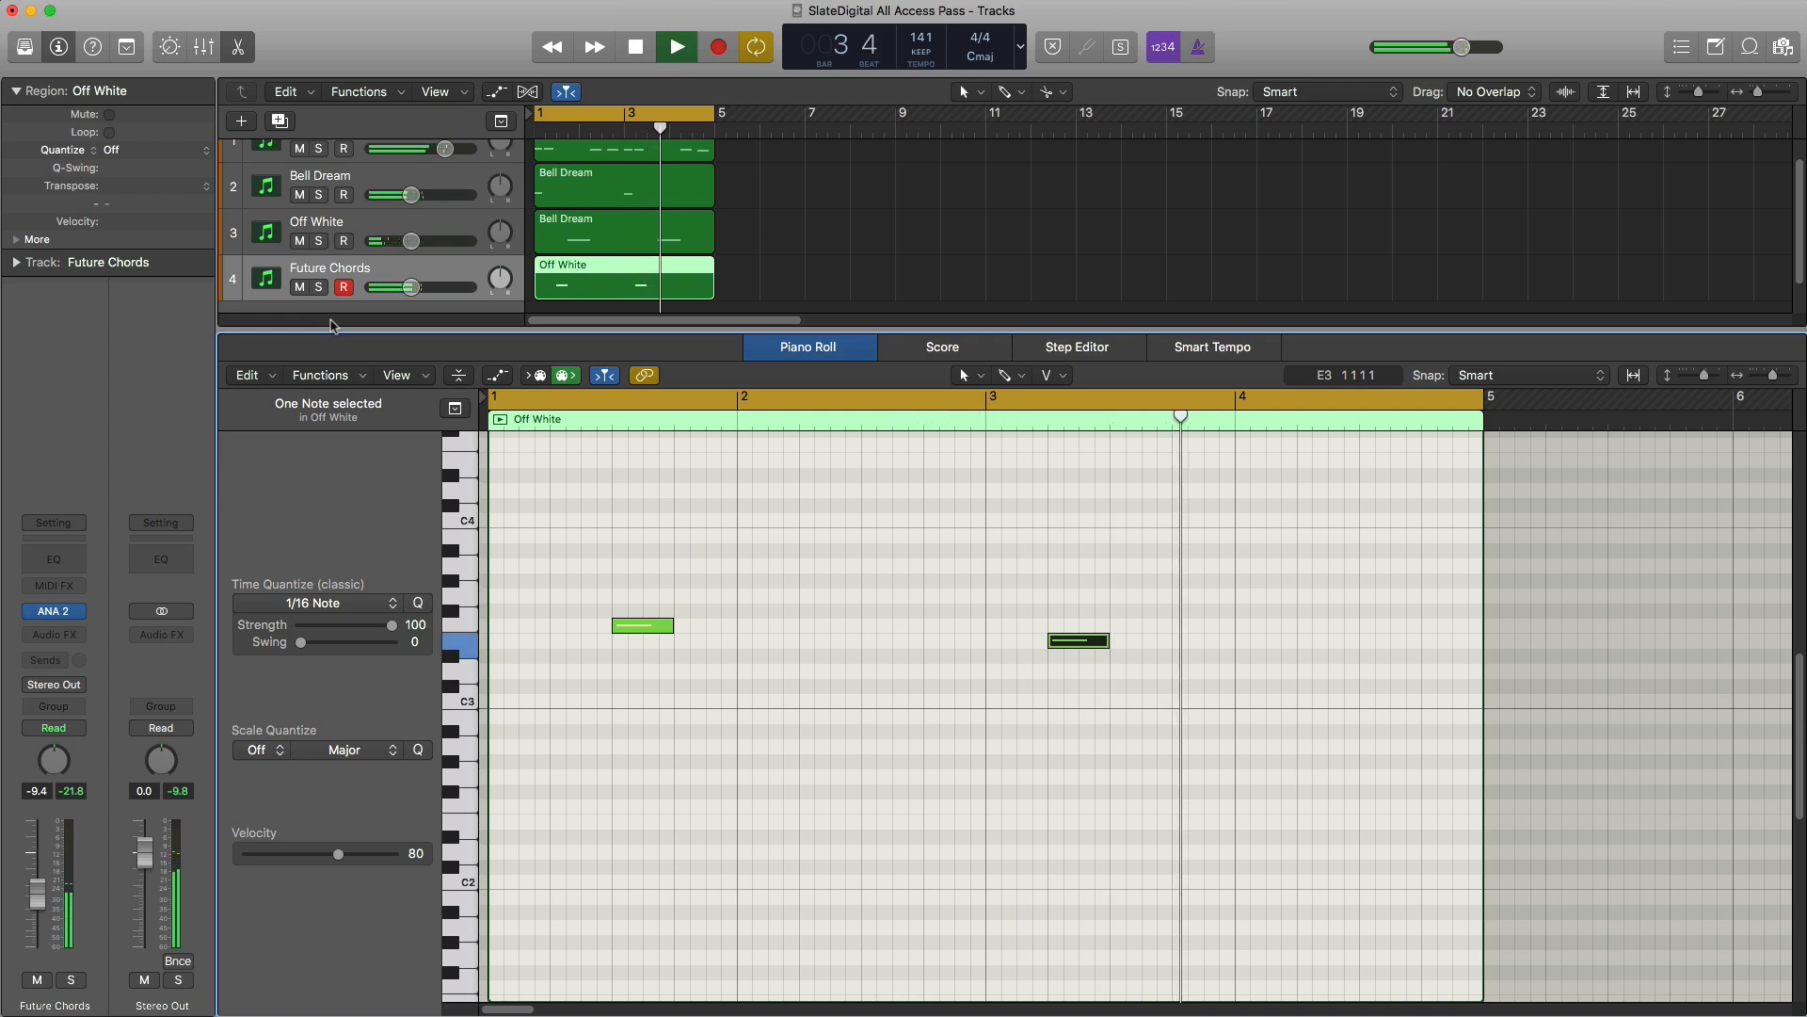
# Step: Insert the stereo Faturator effect on the Future Chords track, listen to it in the loop, and close its window
pyautogui.press('space')
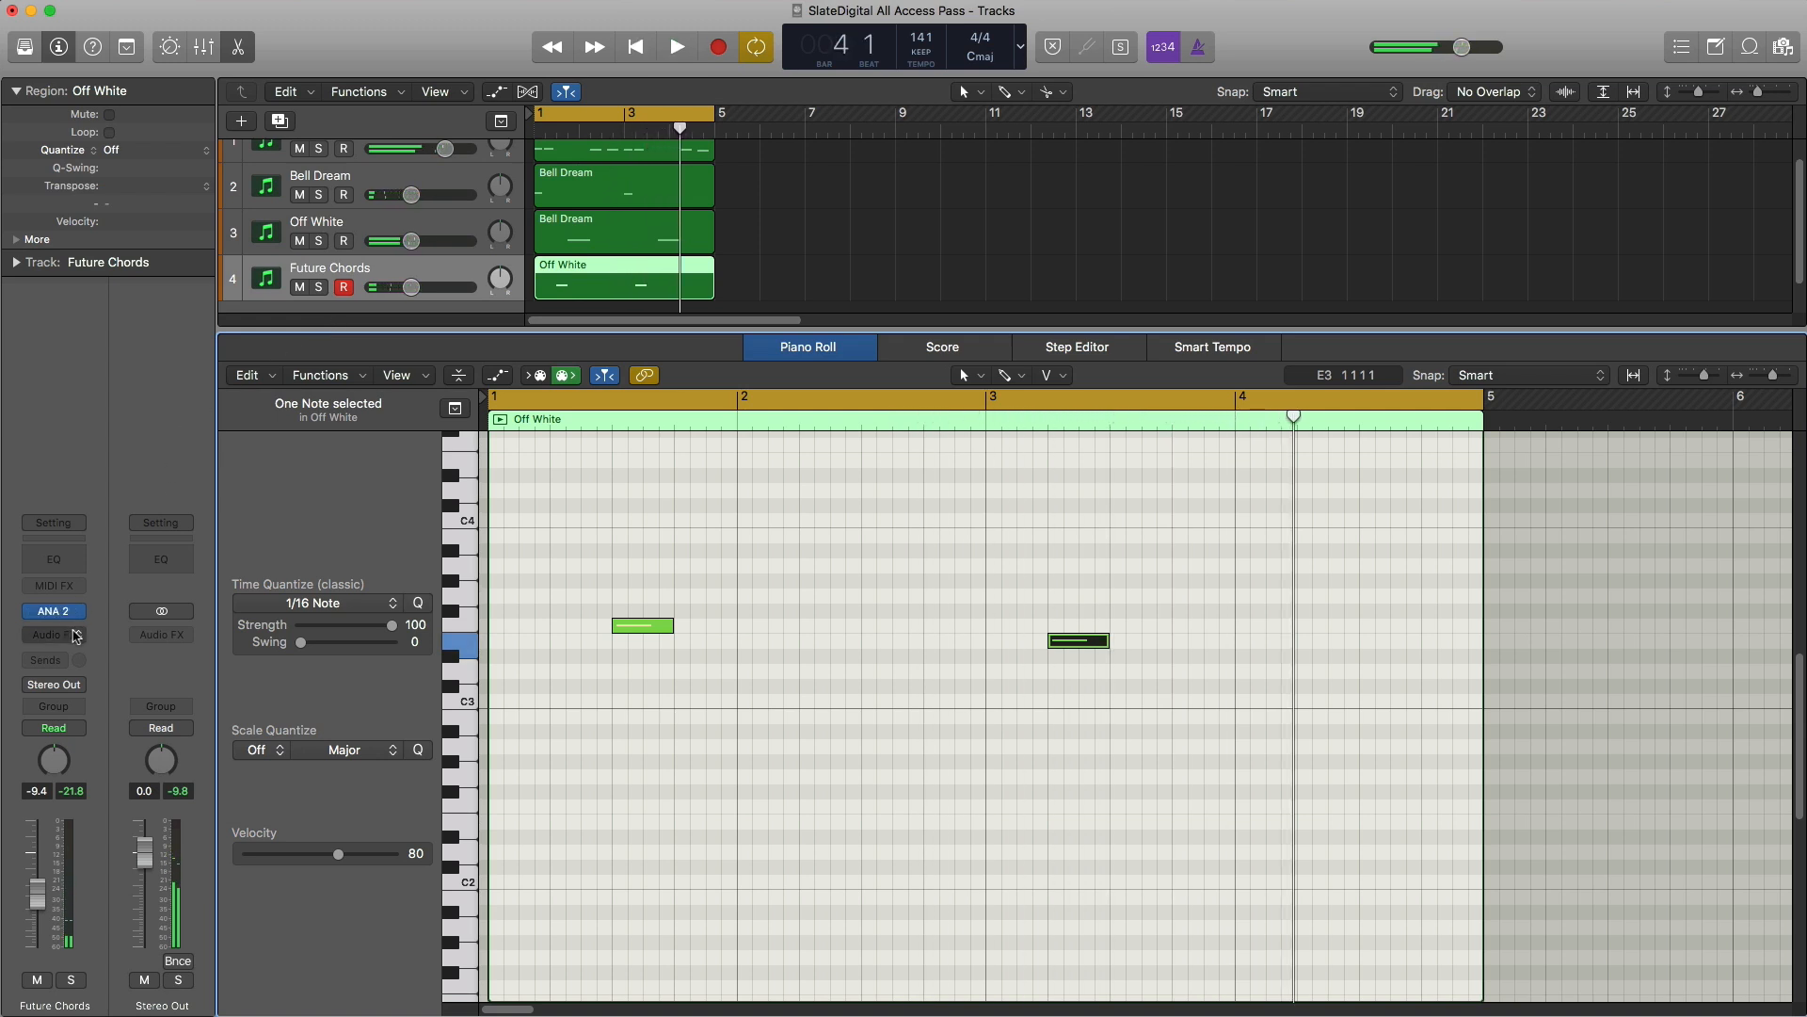
pyautogui.click(75, 636)
pyautogui.moveTo(123, 994)
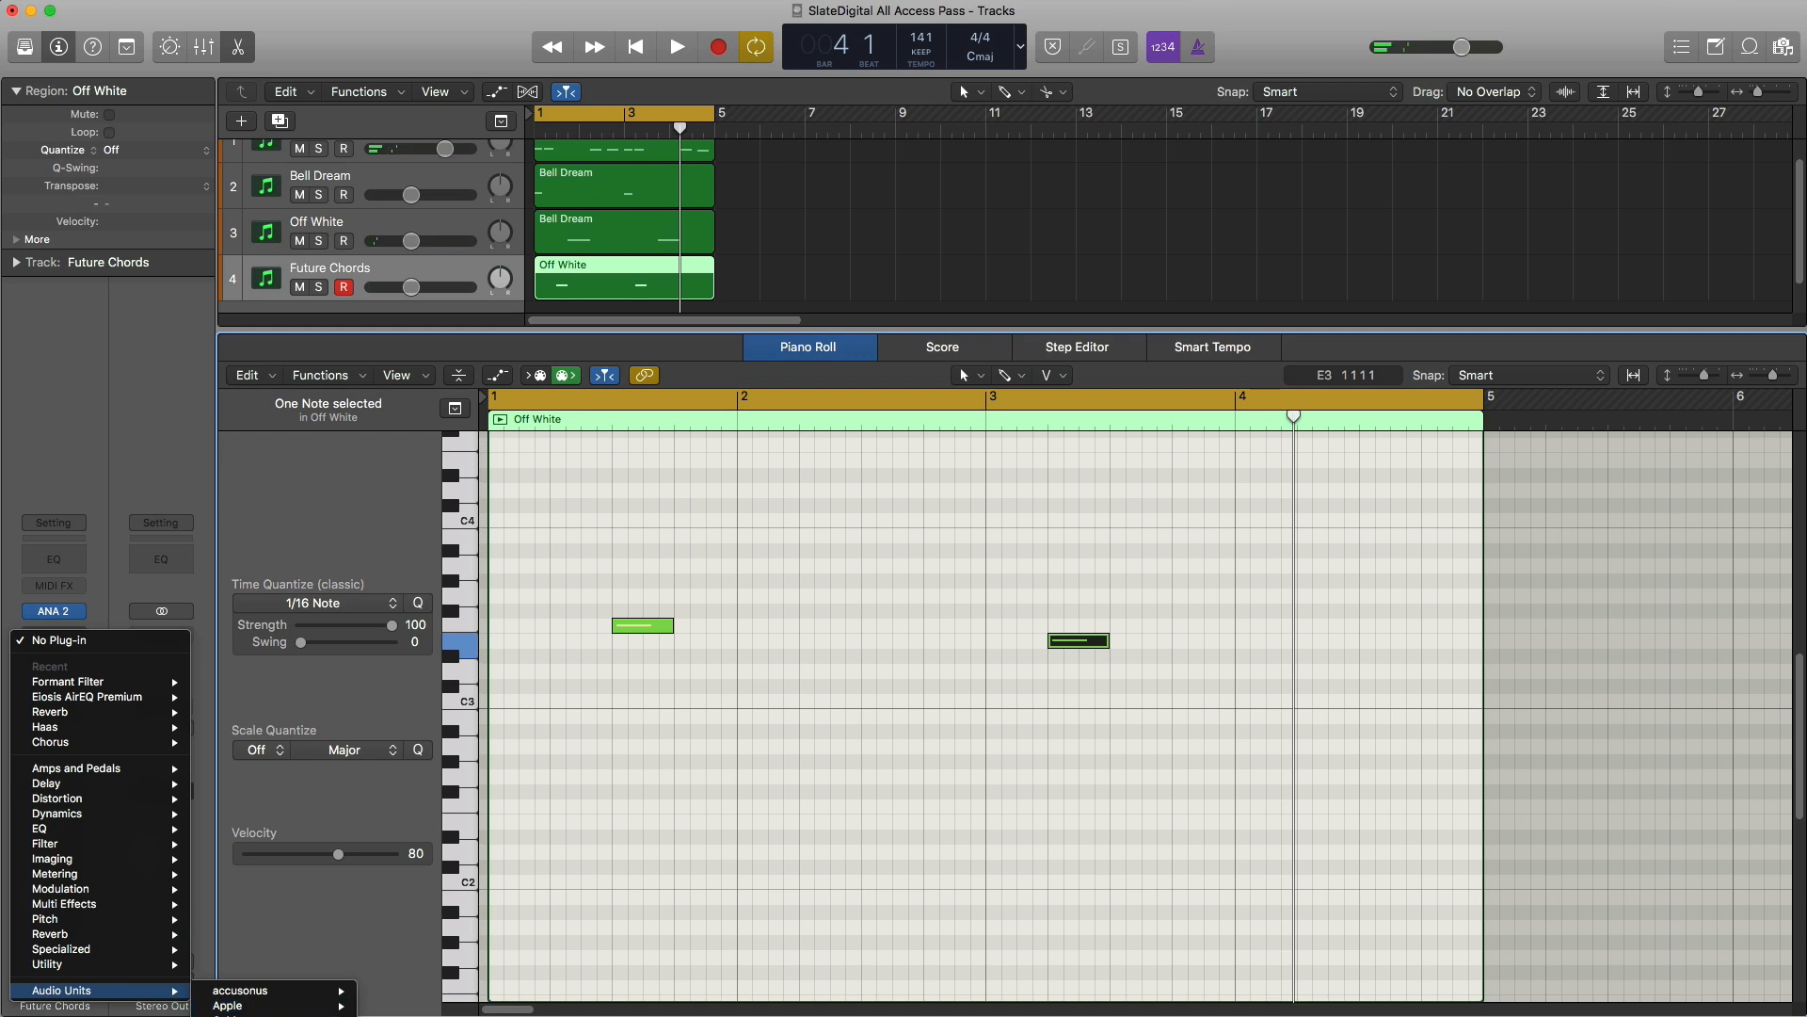
pyautogui.moveTo(273, 1014)
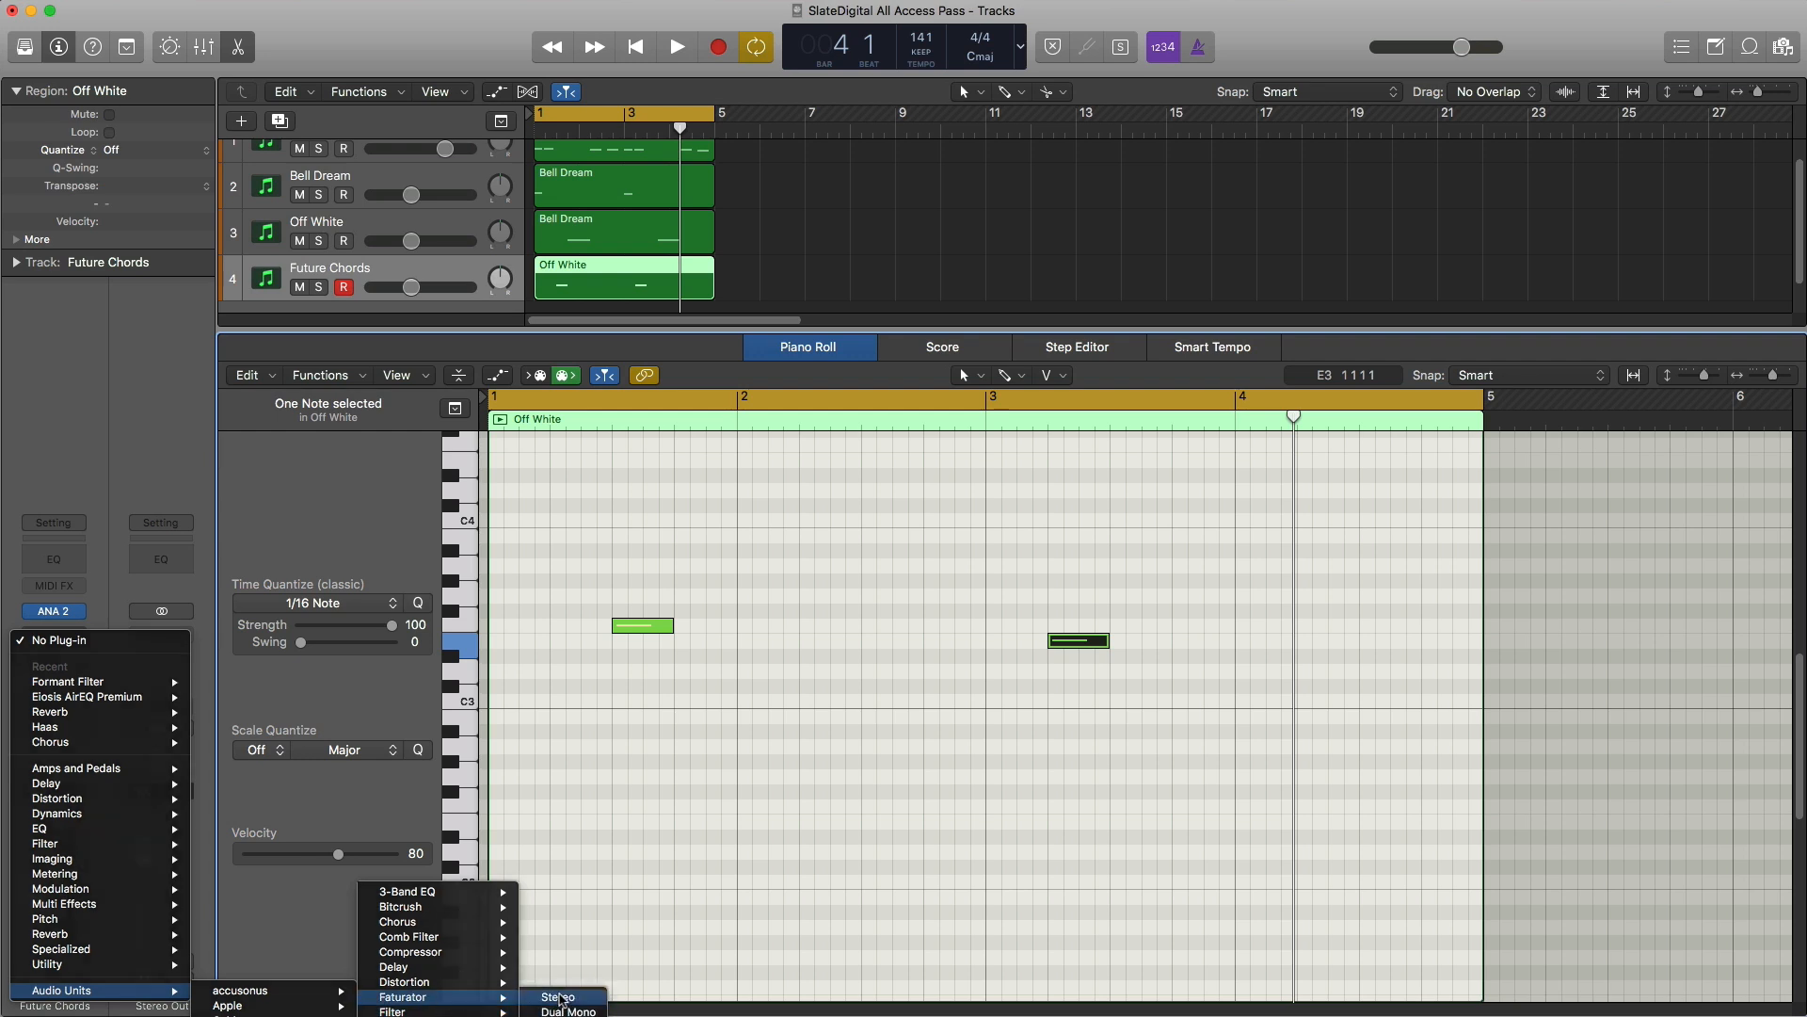
pyautogui.click(558, 1011)
pyautogui.press('space')
pyautogui.moveTo(75, 55); pyautogui.dragTo(614, 182)
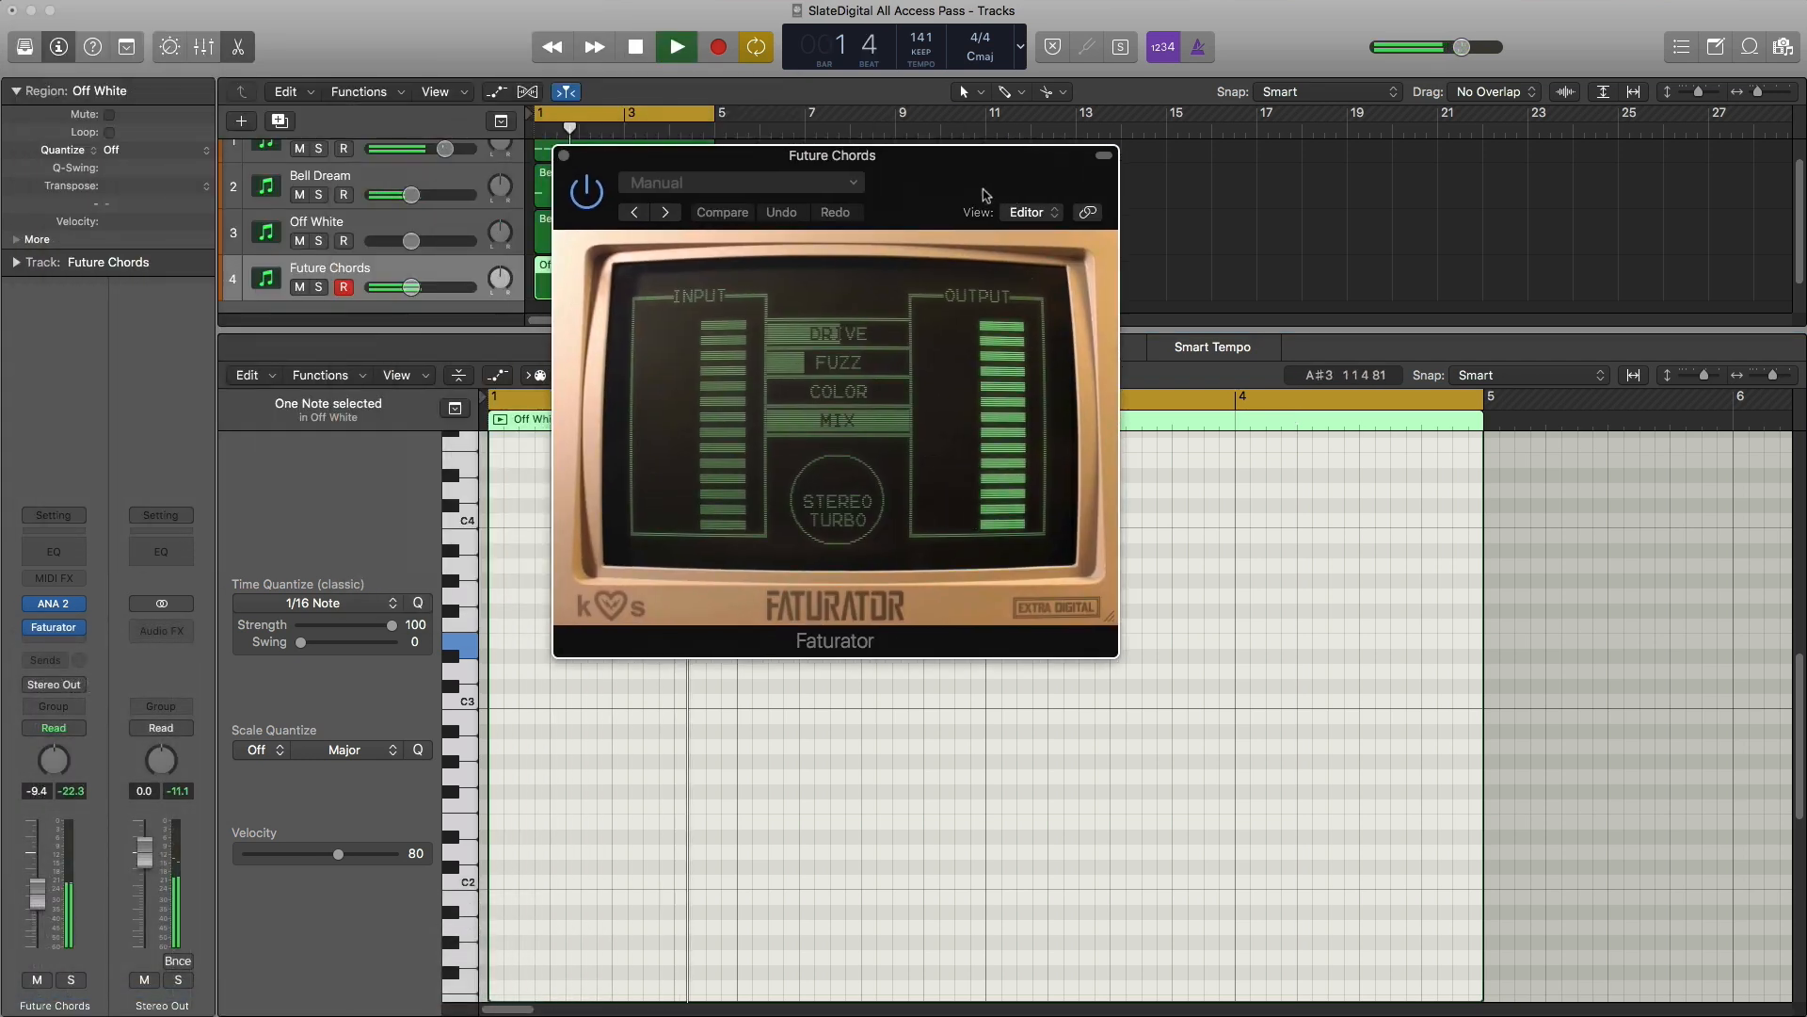
pyautogui.click(569, 157)
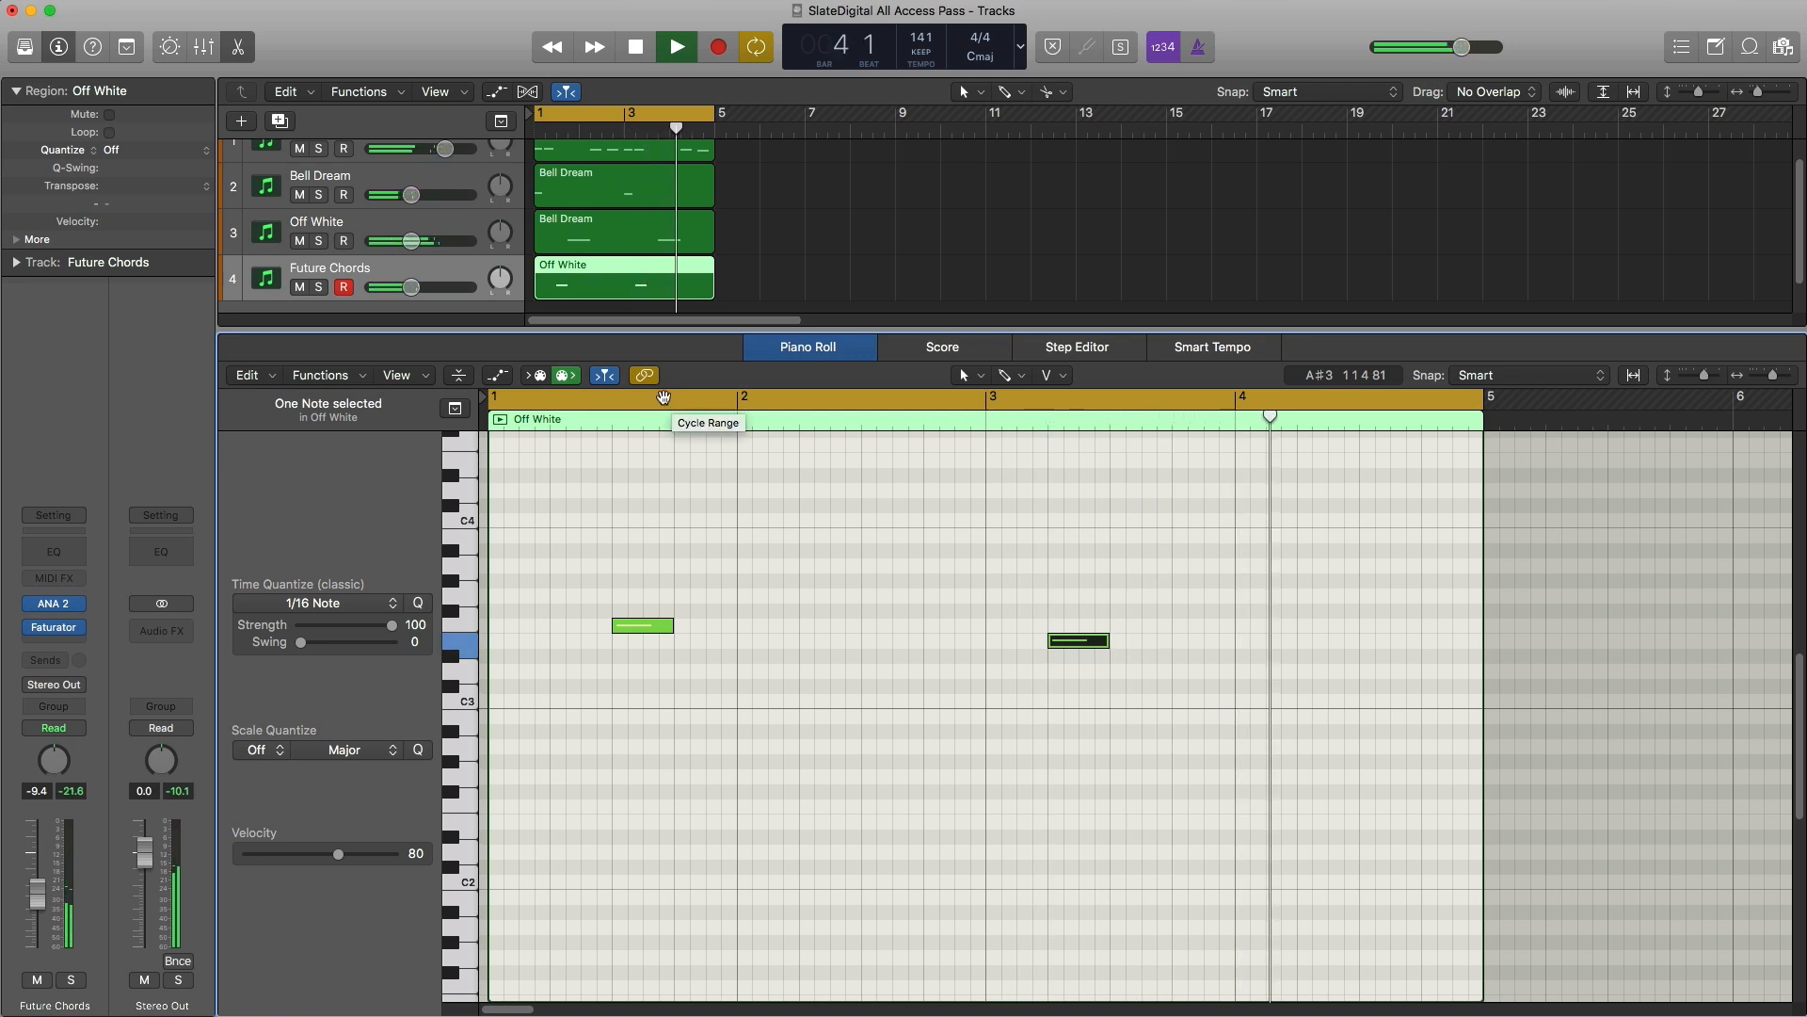
pyautogui.press('space')
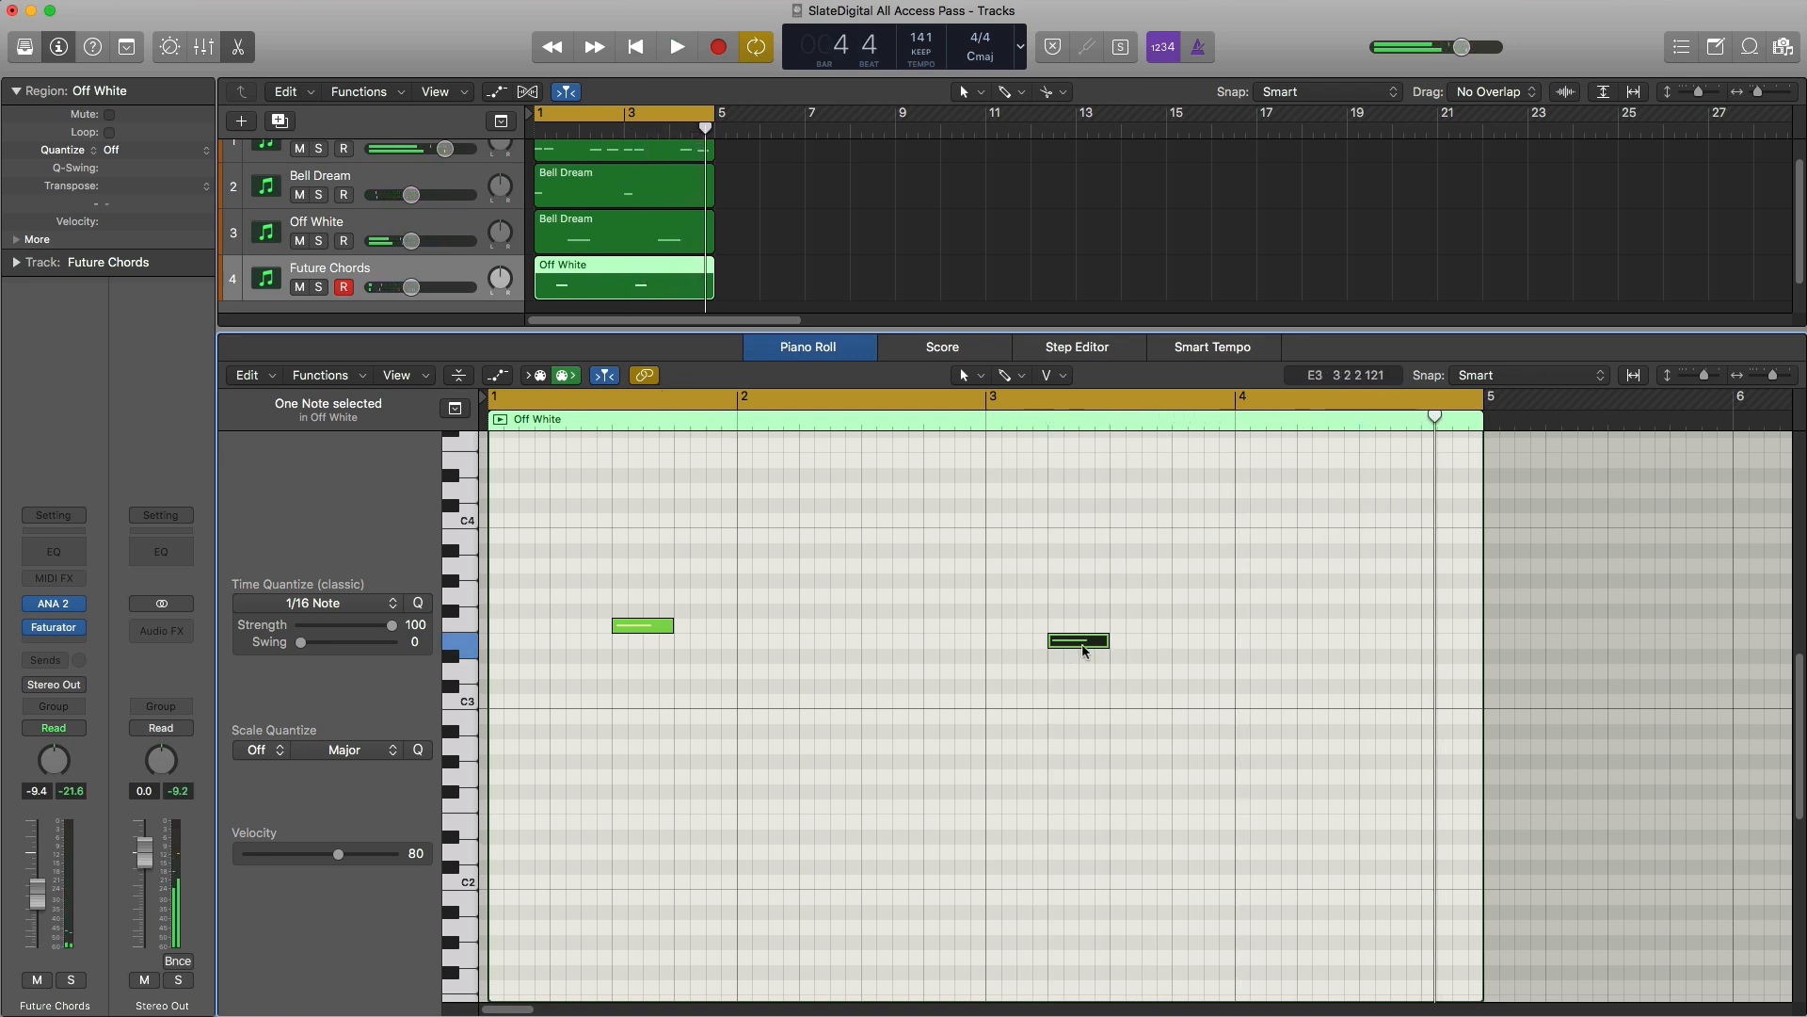
# Step: Move the E3 note to bar 3 beat 3 in the Future Chords track's region and listen to the loop
pyautogui.moveTo(1083, 649); pyautogui.dragTo(1128, 647)
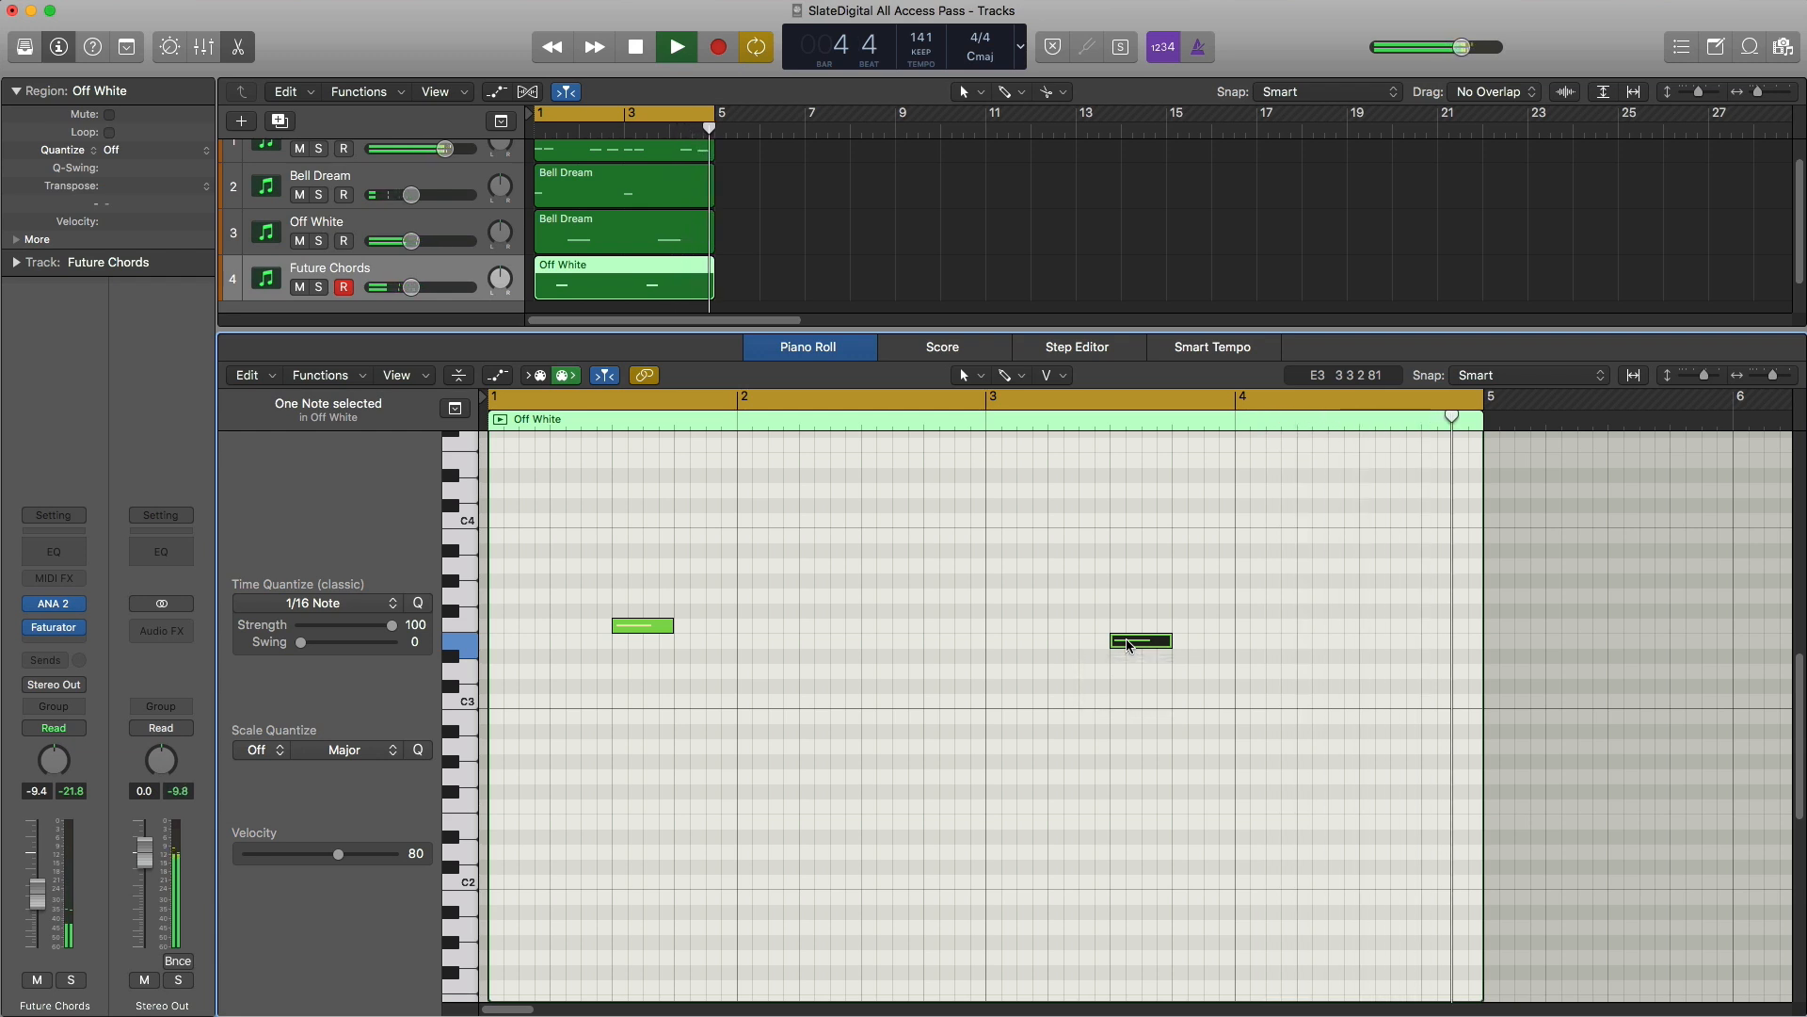
pyautogui.press('space')
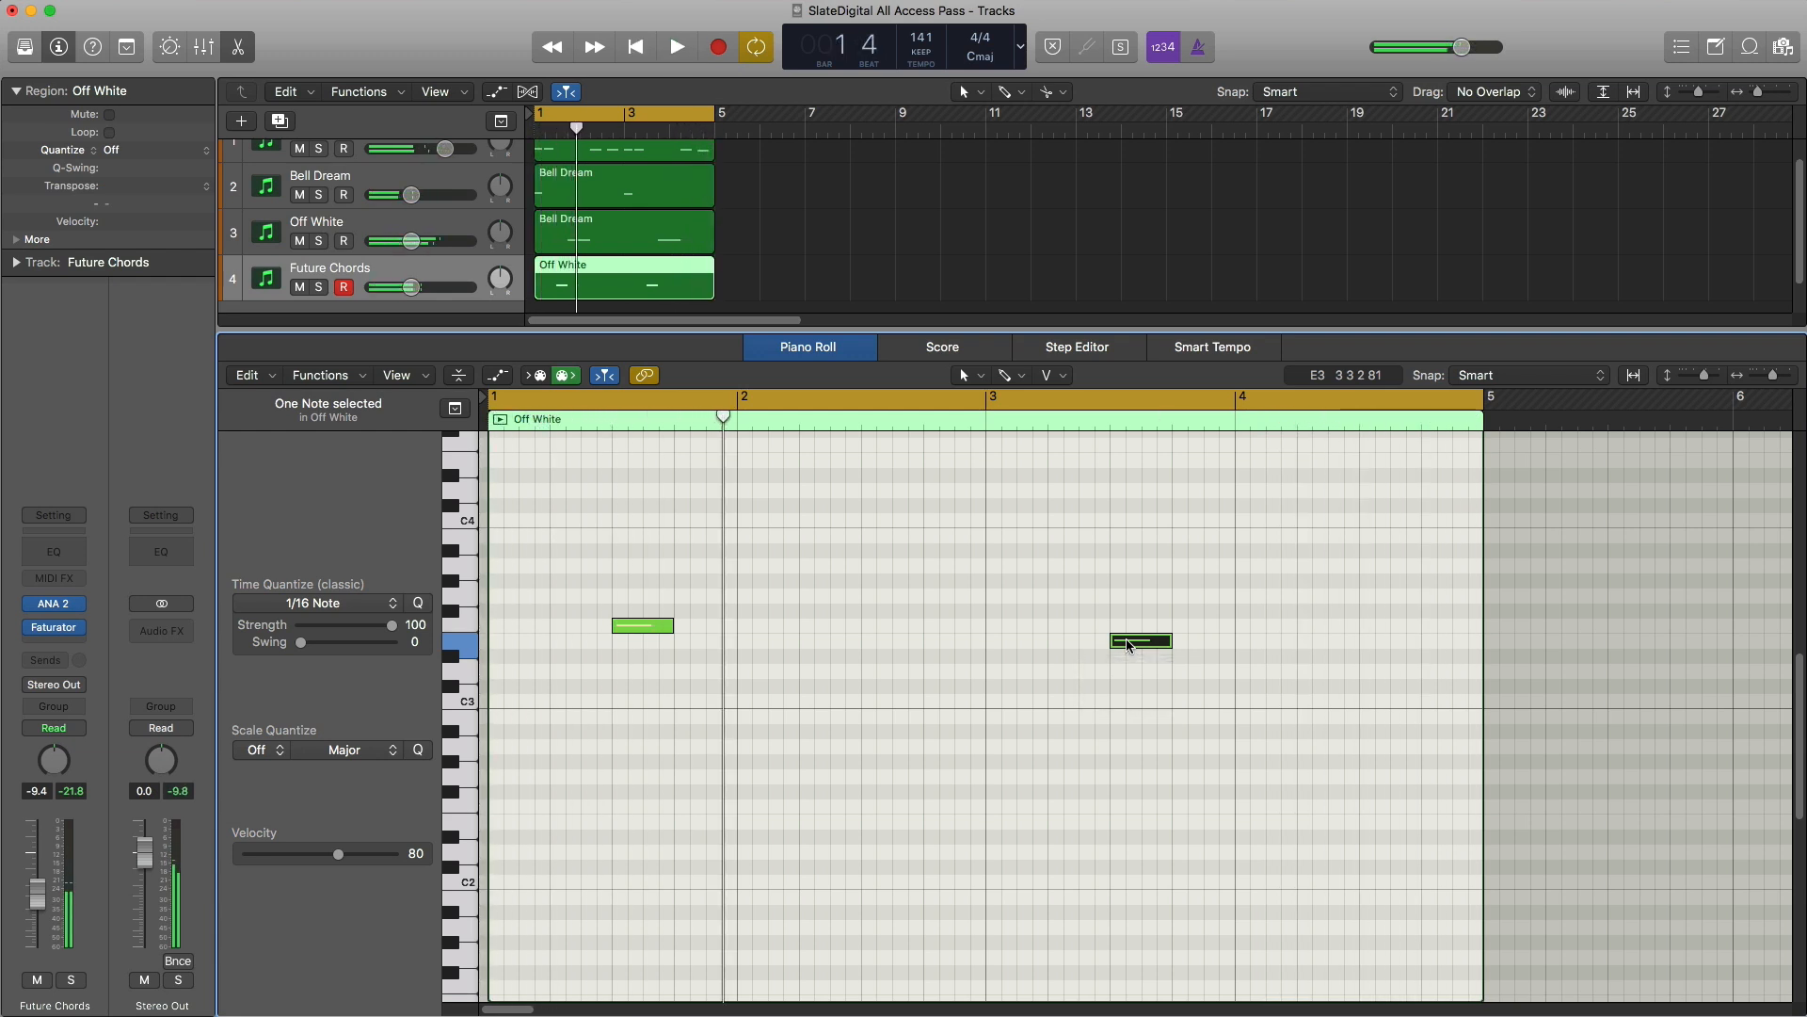
# Step: Insert the stereo Haas effect on the Future Chords track, listen to it in the loop, and close its window
pyautogui.click(53, 640)
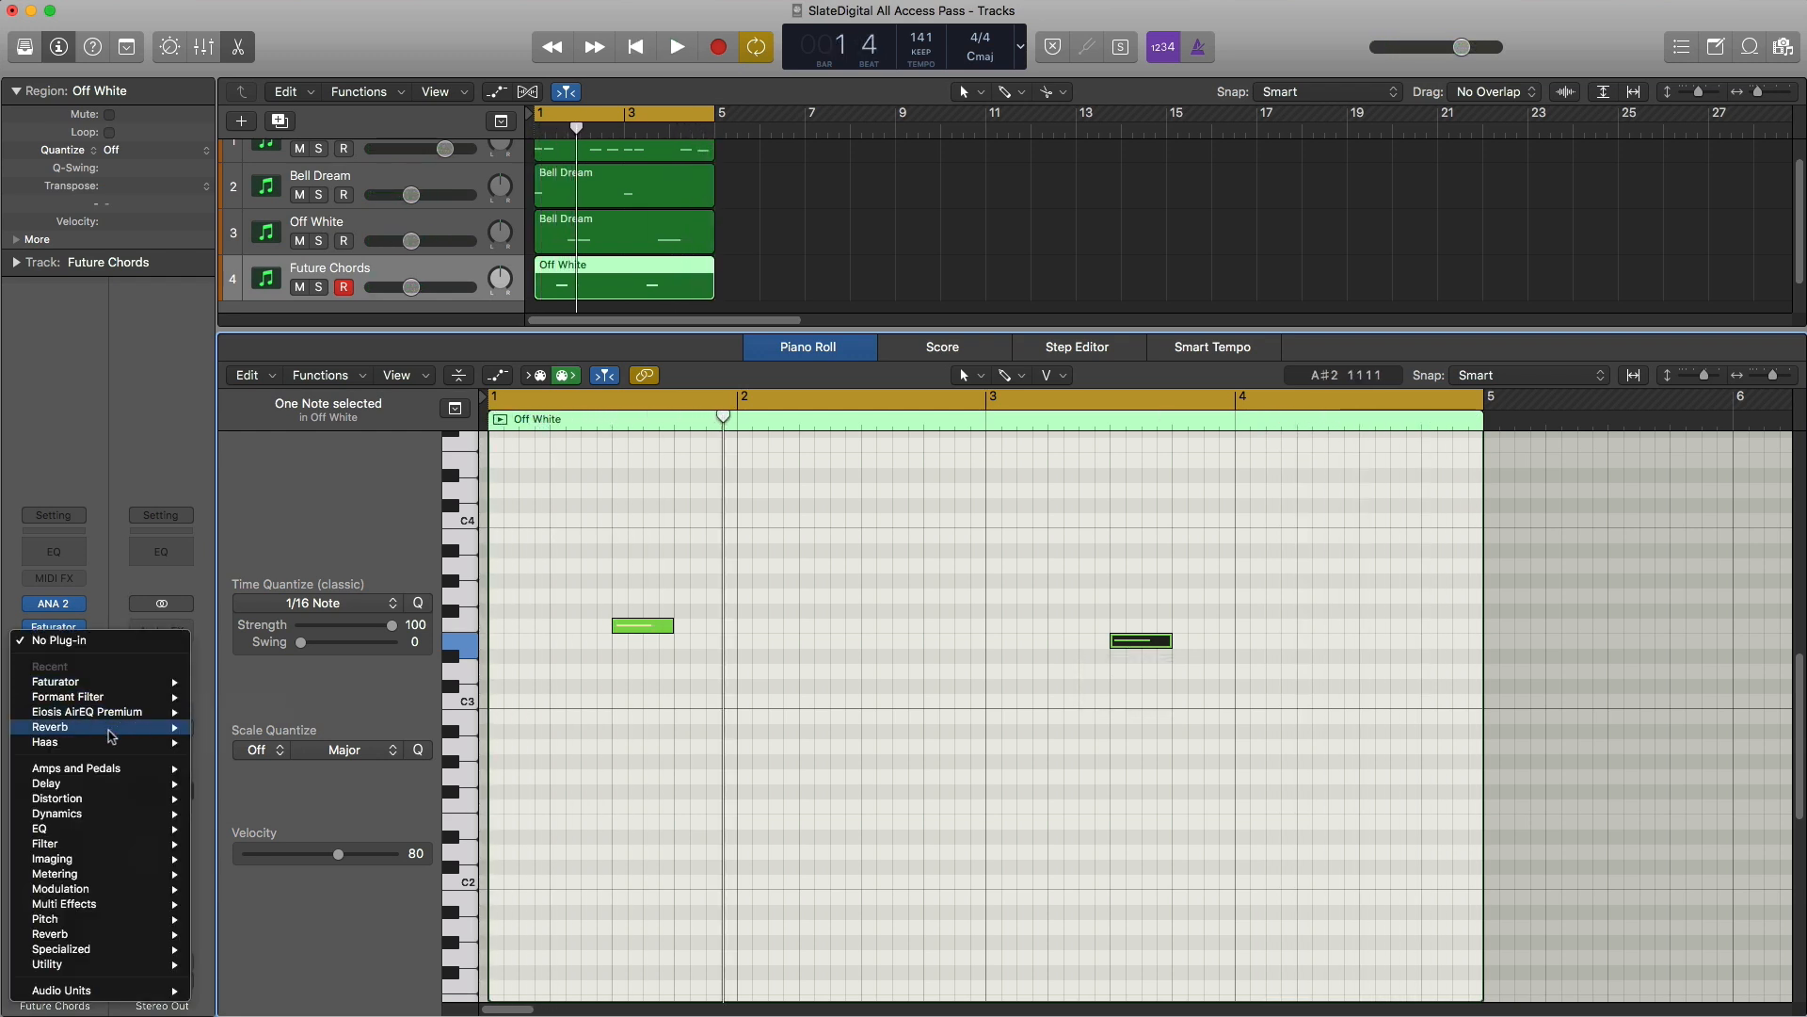
pyautogui.moveTo(104, 742)
pyautogui.click(229, 742)
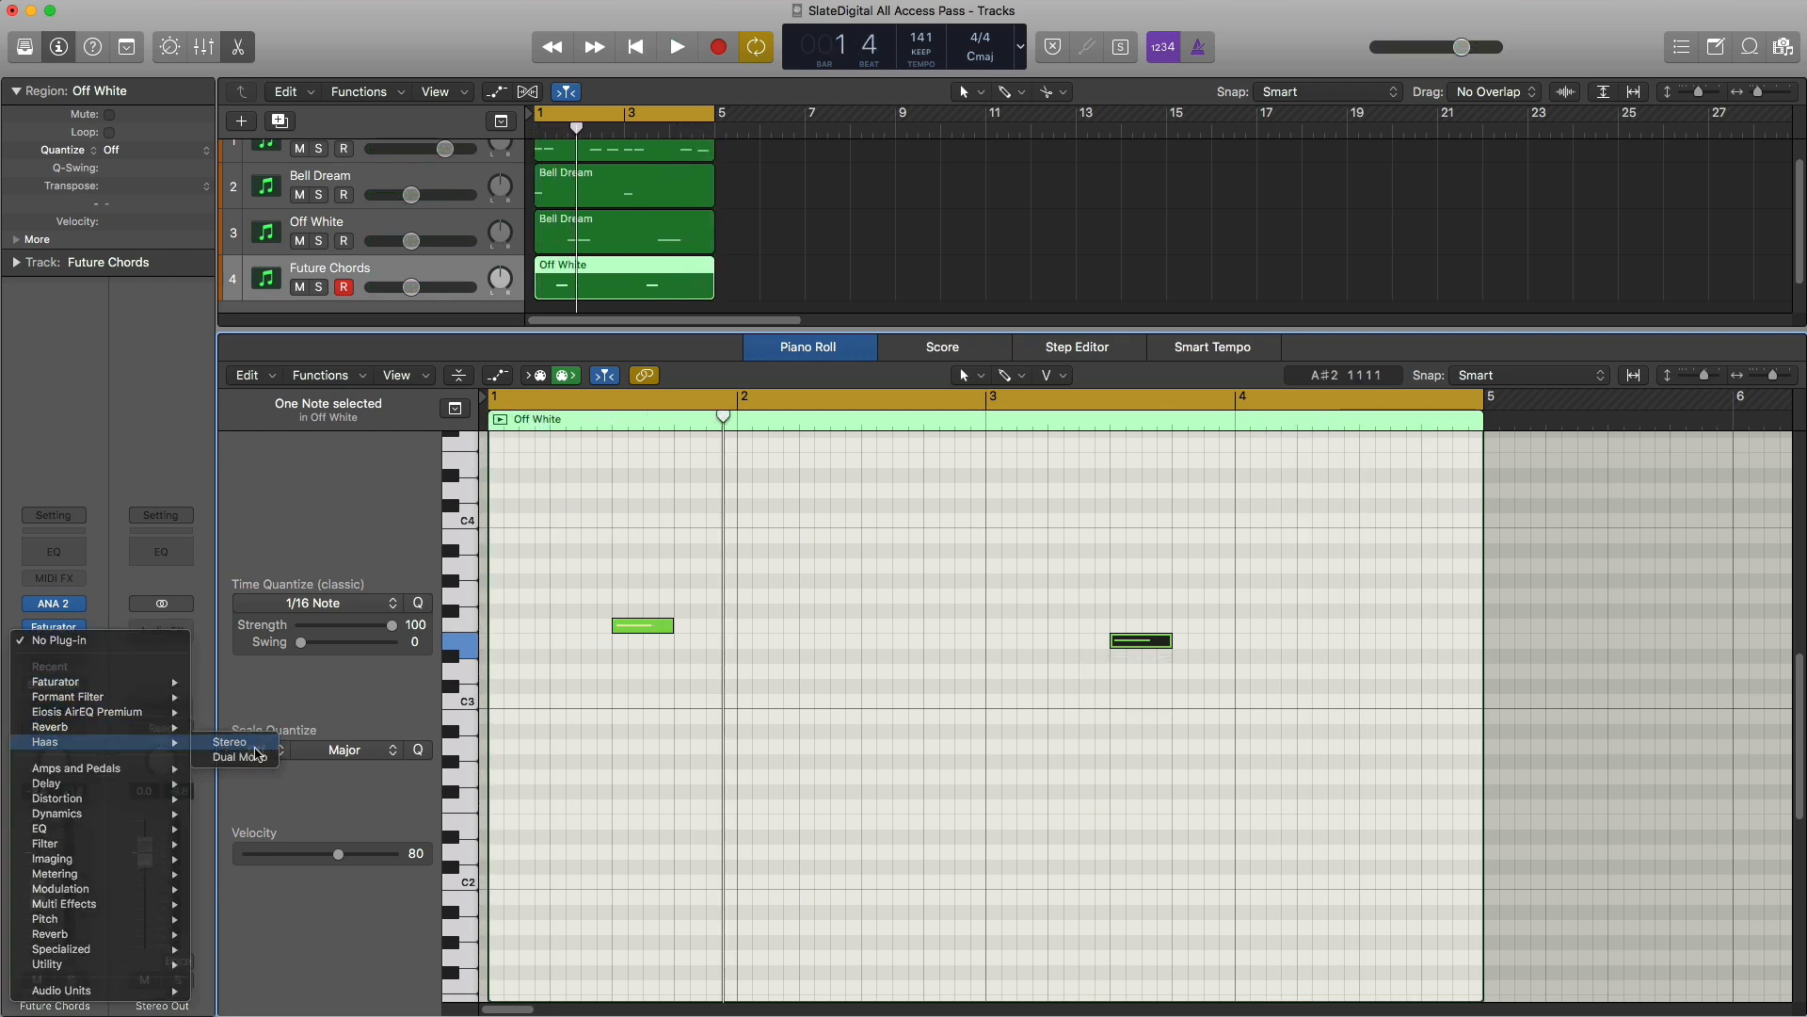
pyautogui.press('space')
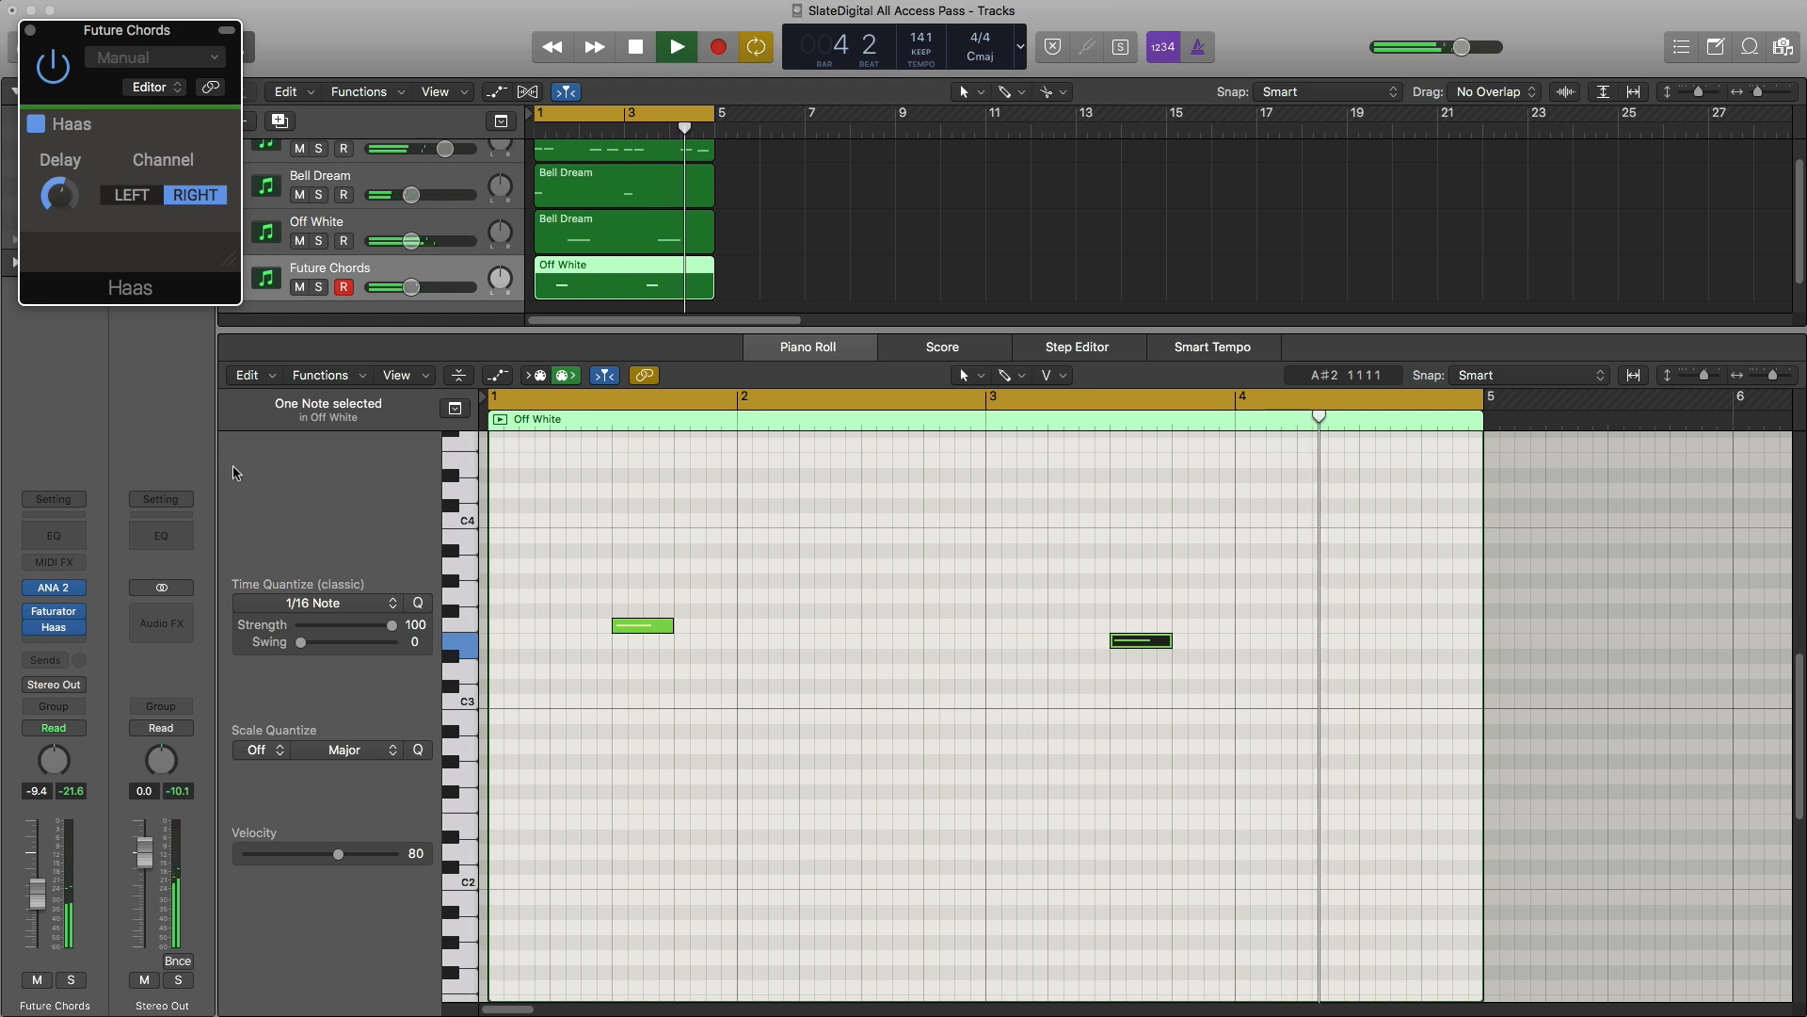
pyautogui.press('space')
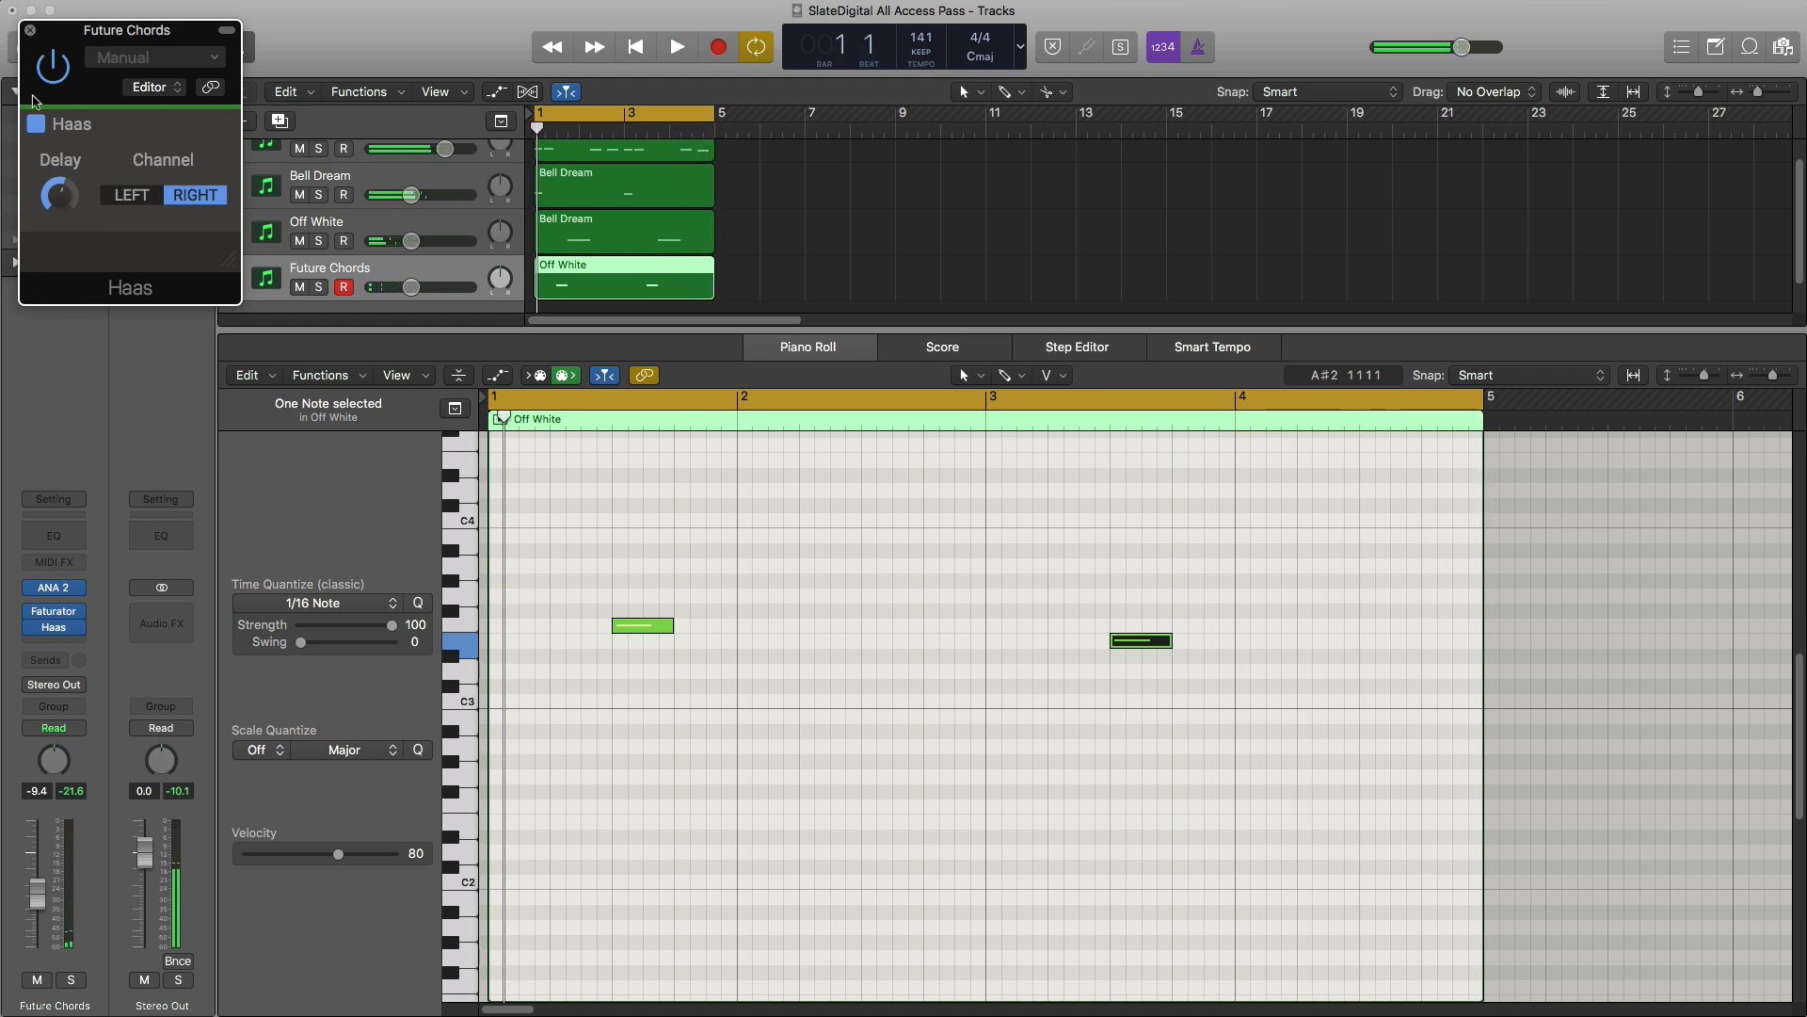
pyautogui.click(30, 30)
# Step: Insert the stereo Reverb effect on the Future Chords track, listen to it in the loop, and close its window
pyautogui.click(59, 648)
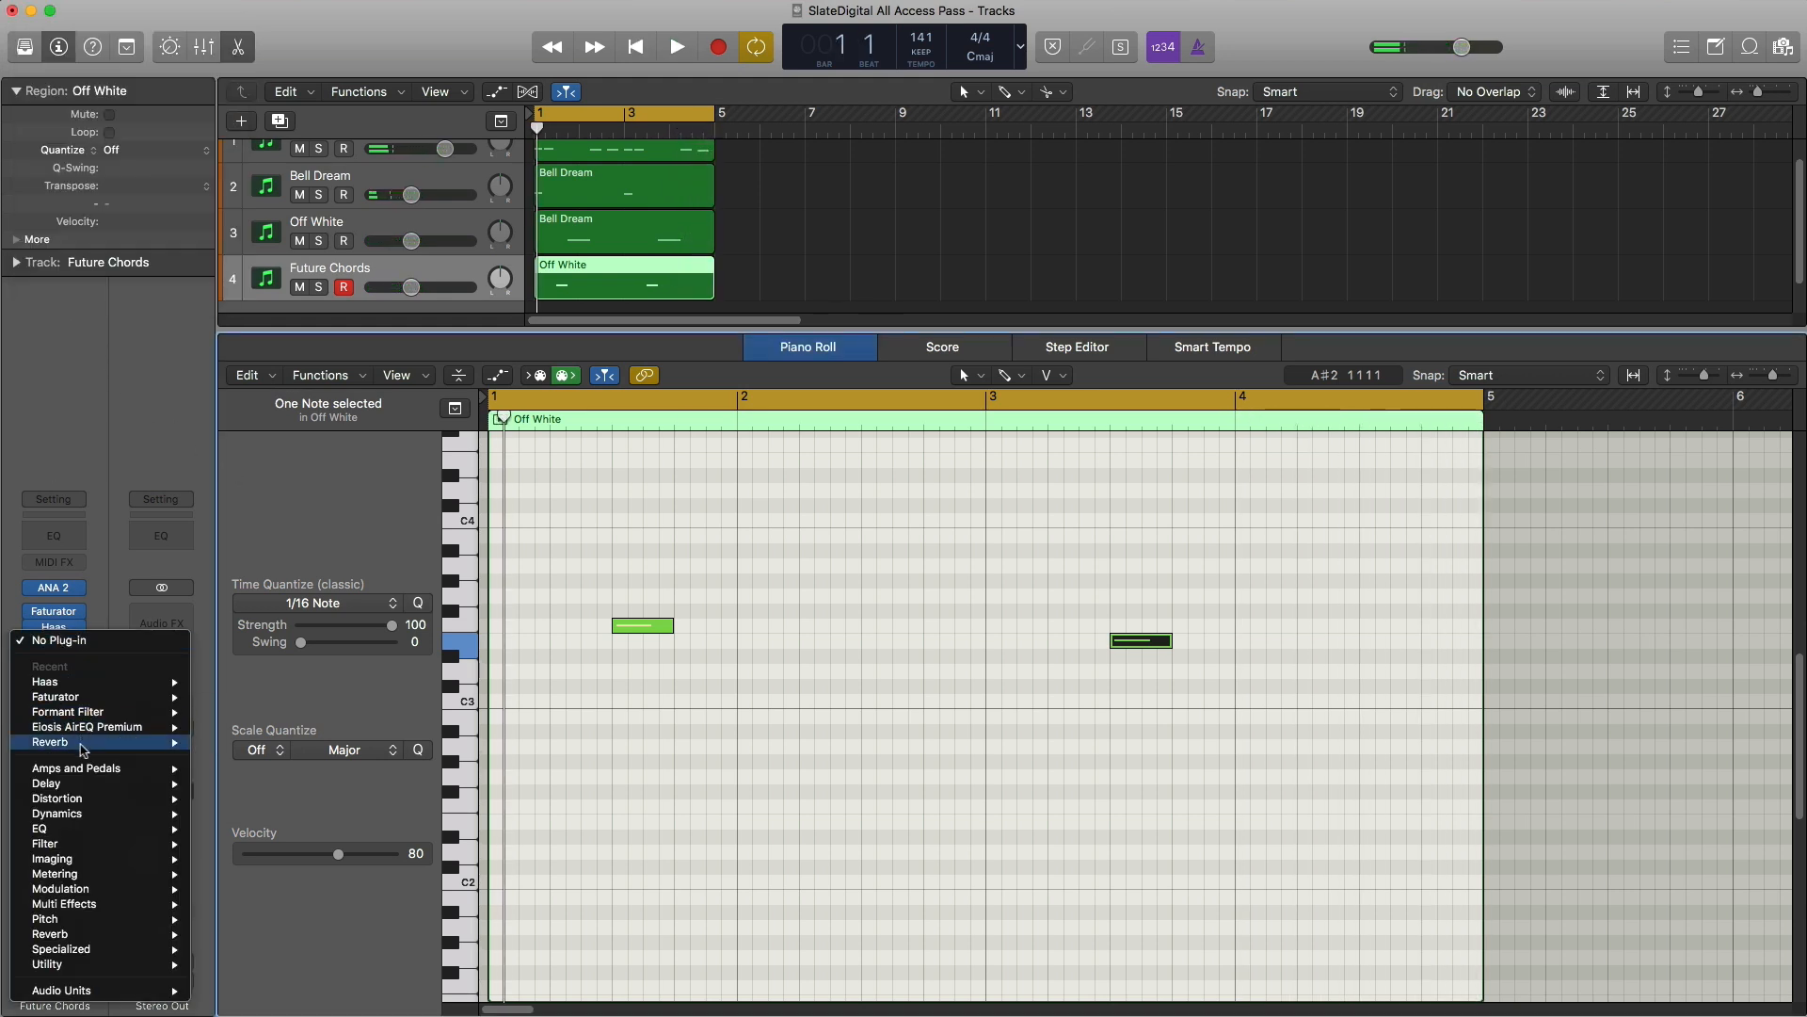
pyautogui.click(231, 743)
pyautogui.press('space')
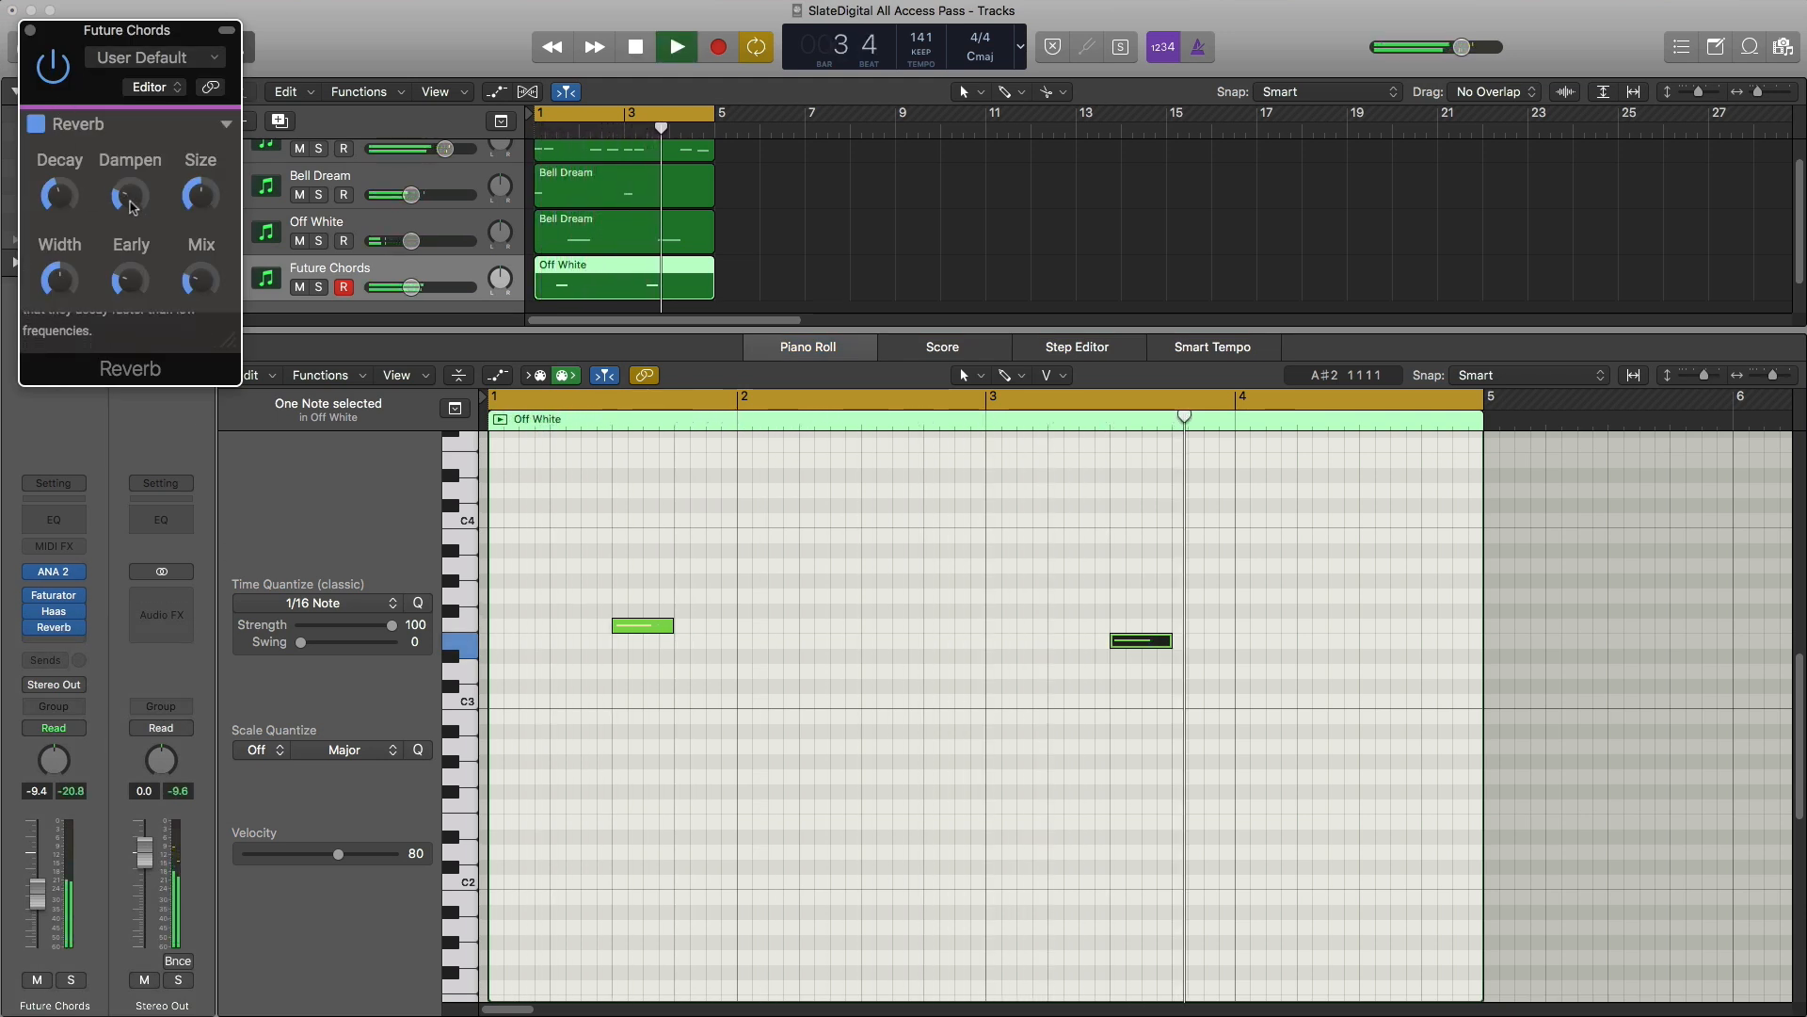
pyautogui.press('space')
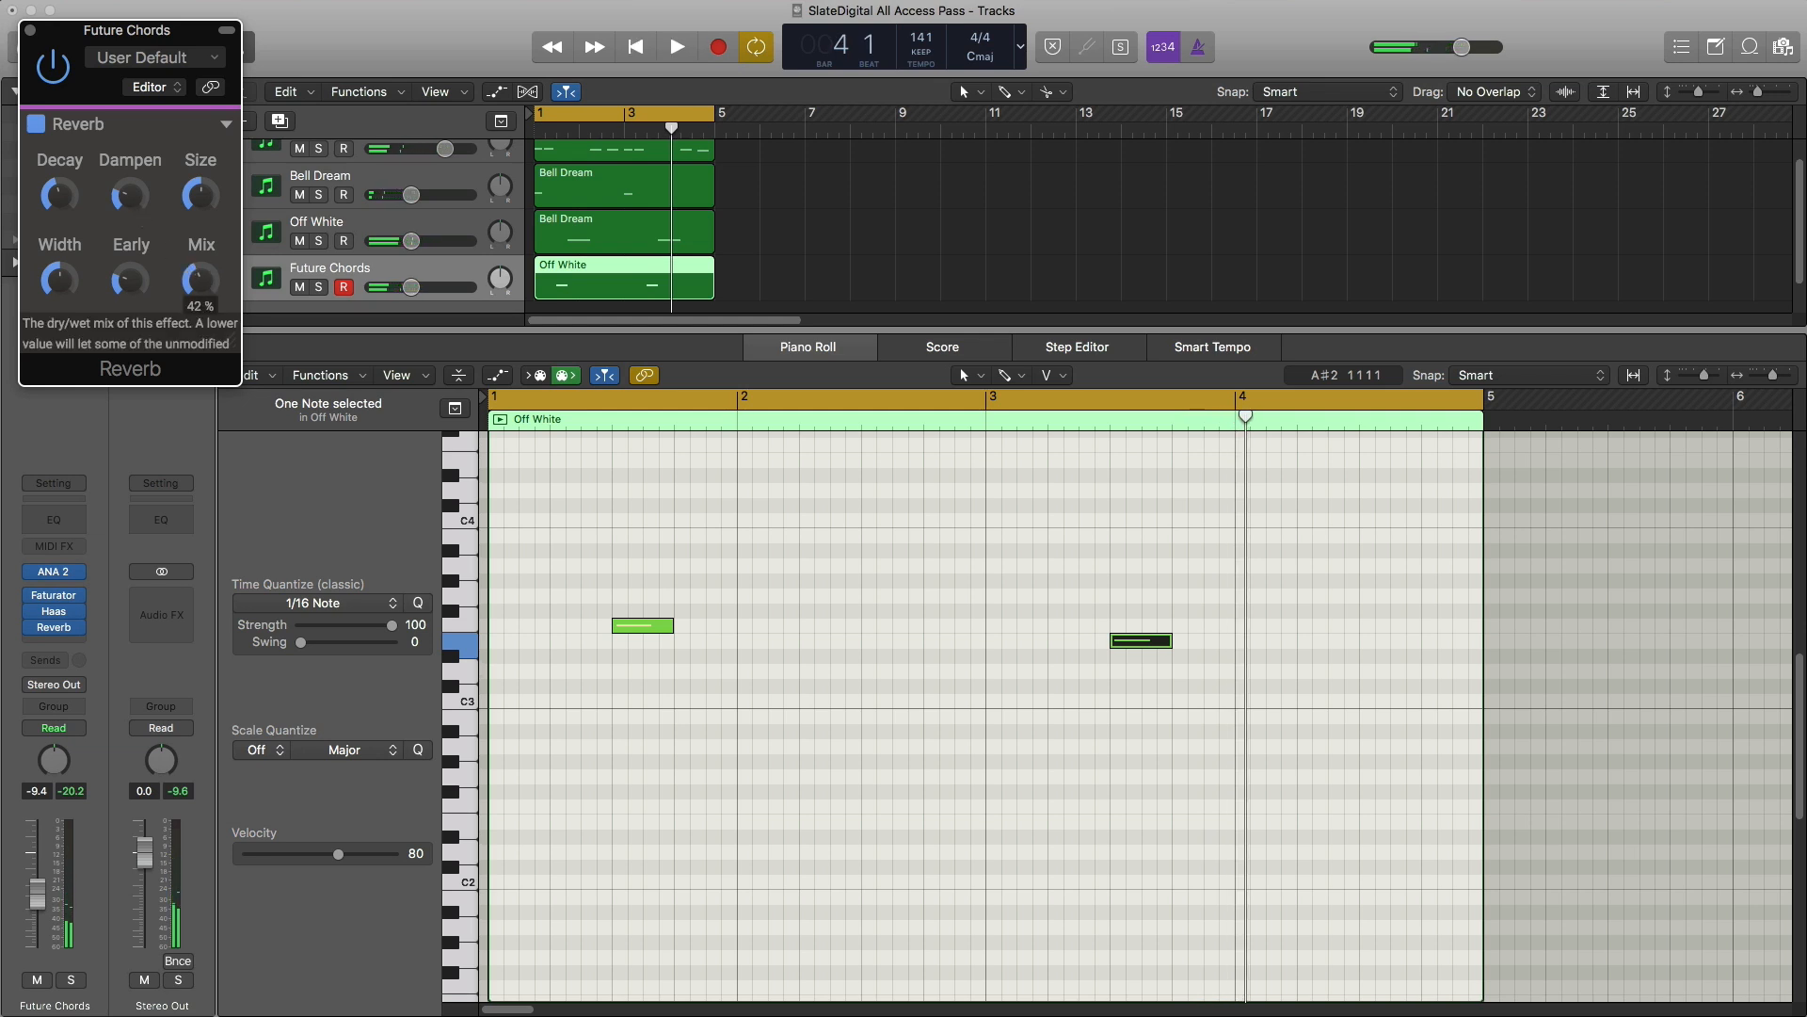
pyautogui.press('space')
pyautogui.click(31, 30)
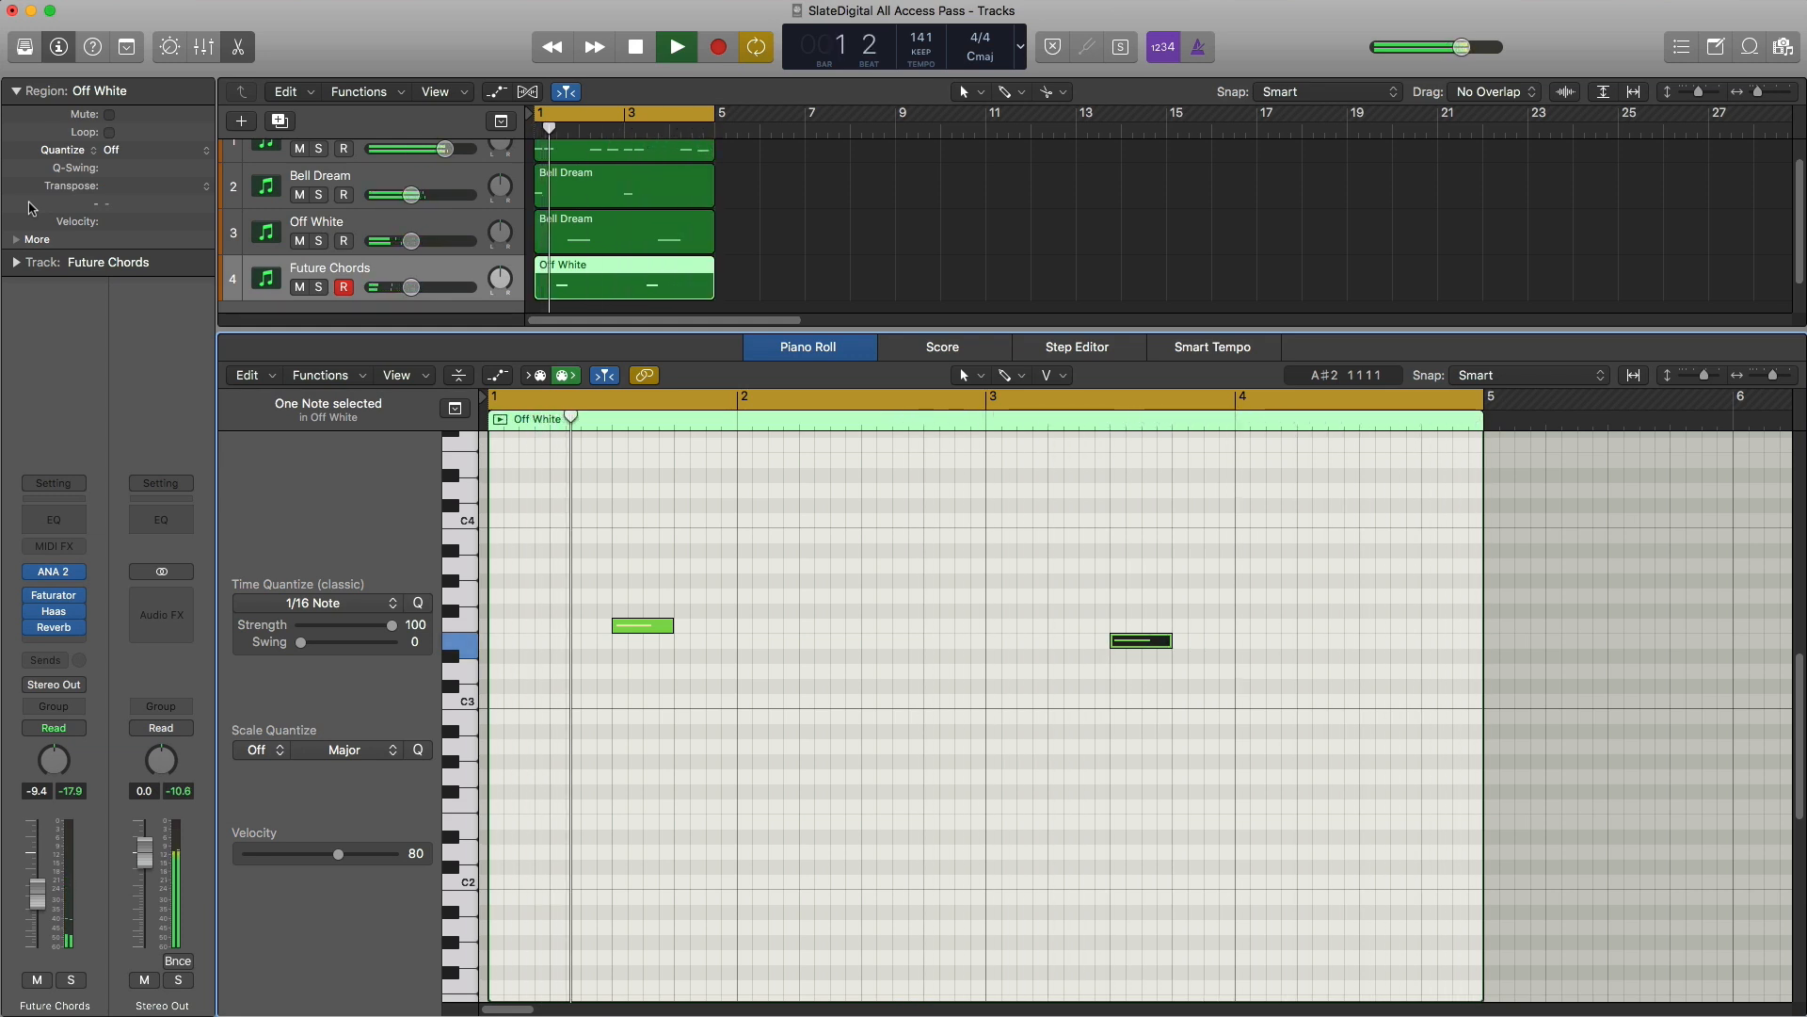
pyautogui.press('space')
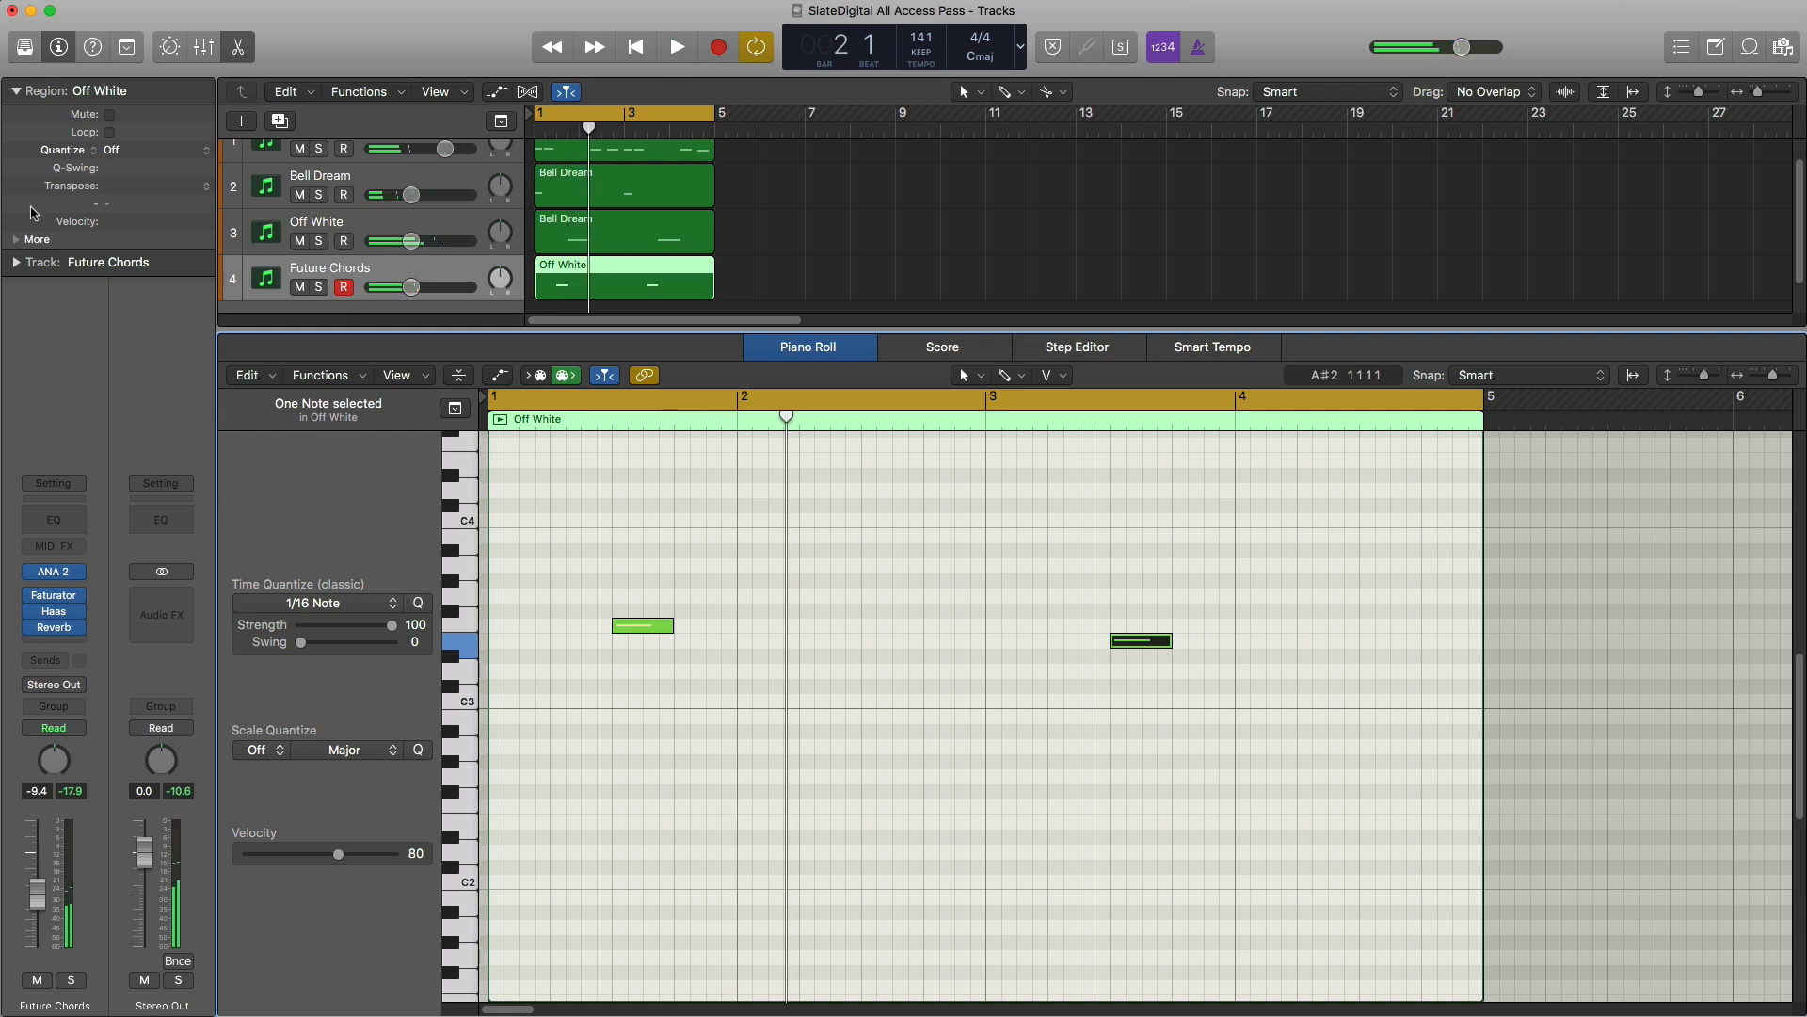
# Step: Insert the Transient Shaper Audio Unit on the Future Chords track and play the loop with its window moved aside
pyautogui.click(65, 650)
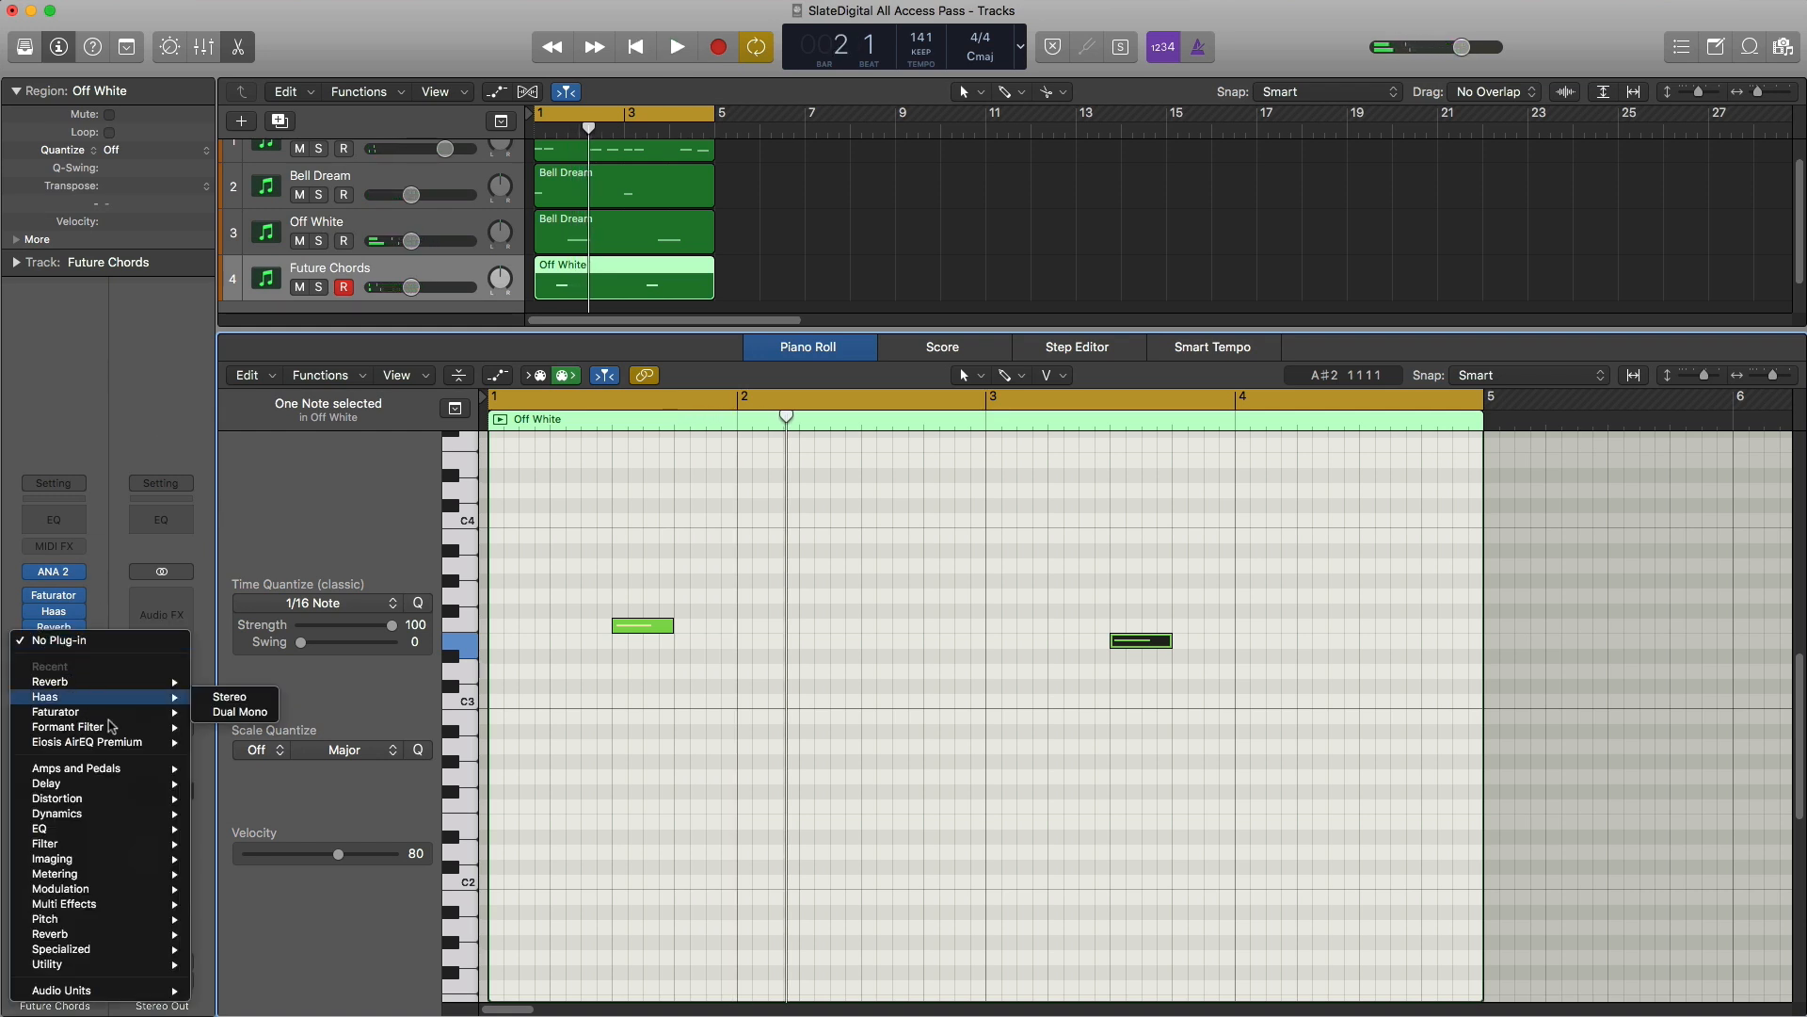
pyautogui.moveTo(225, 1006)
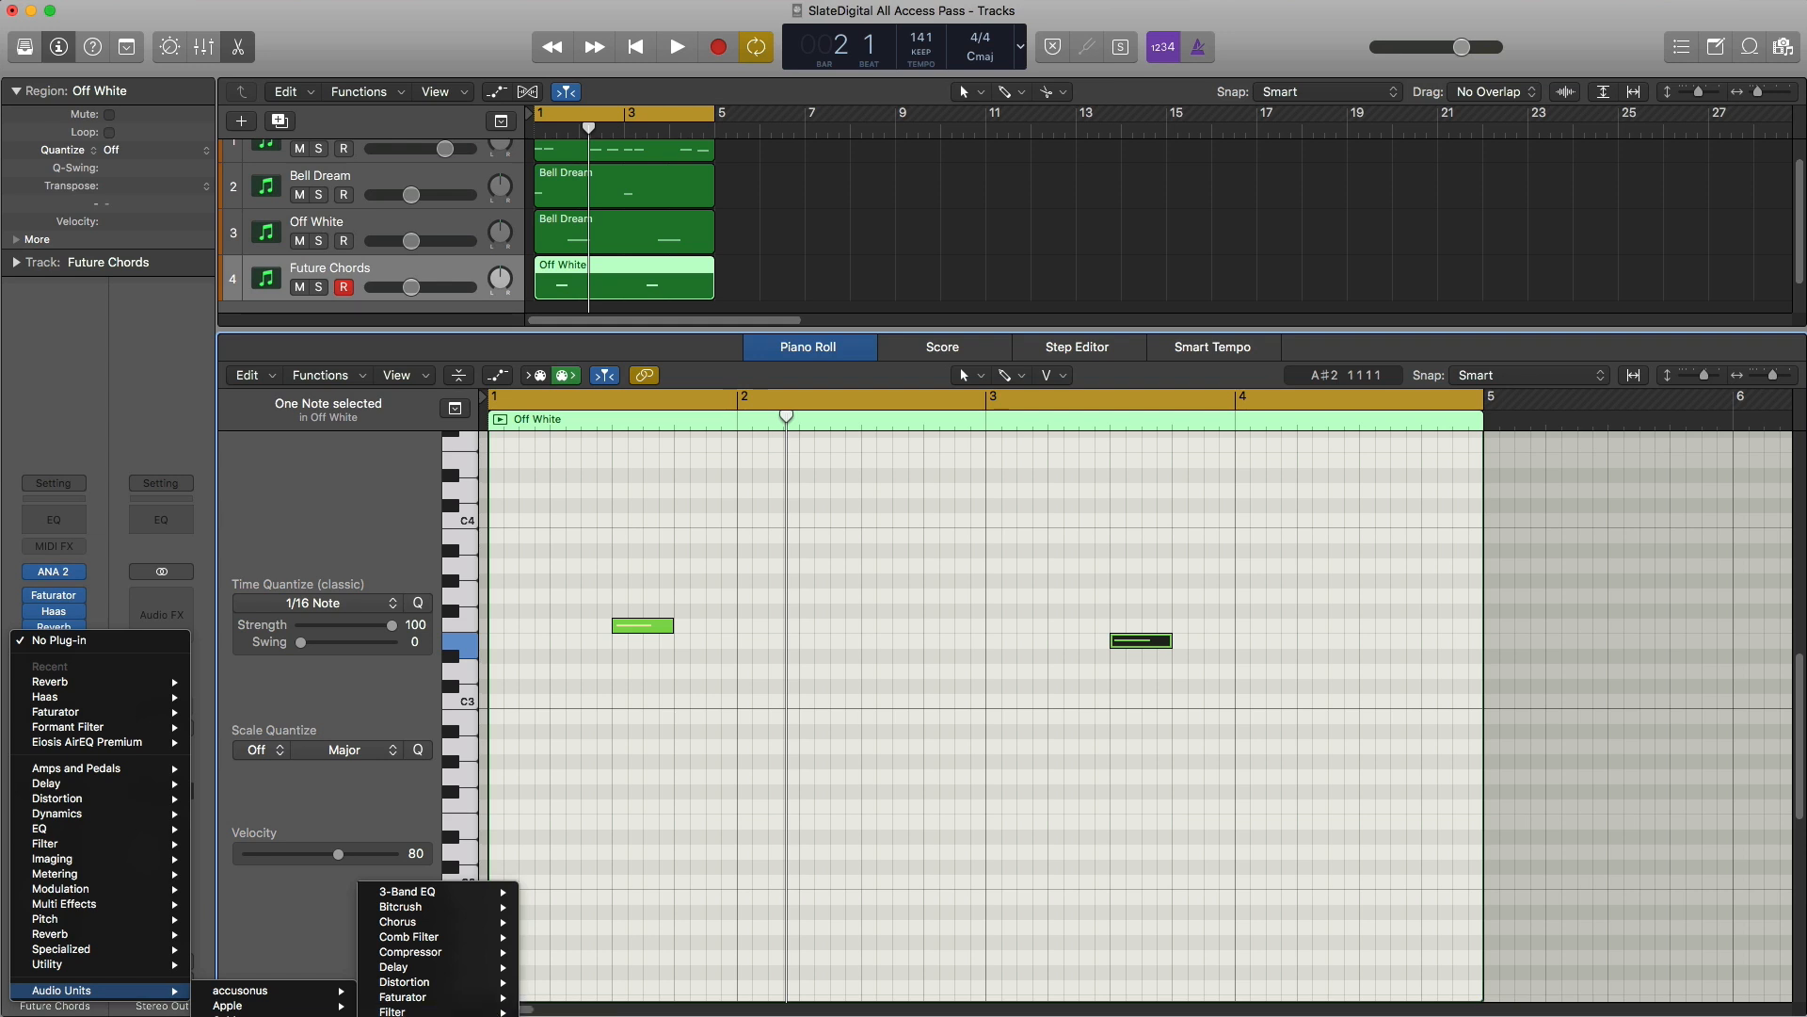
pyautogui.click(418, 1014)
pyautogui.press('space')
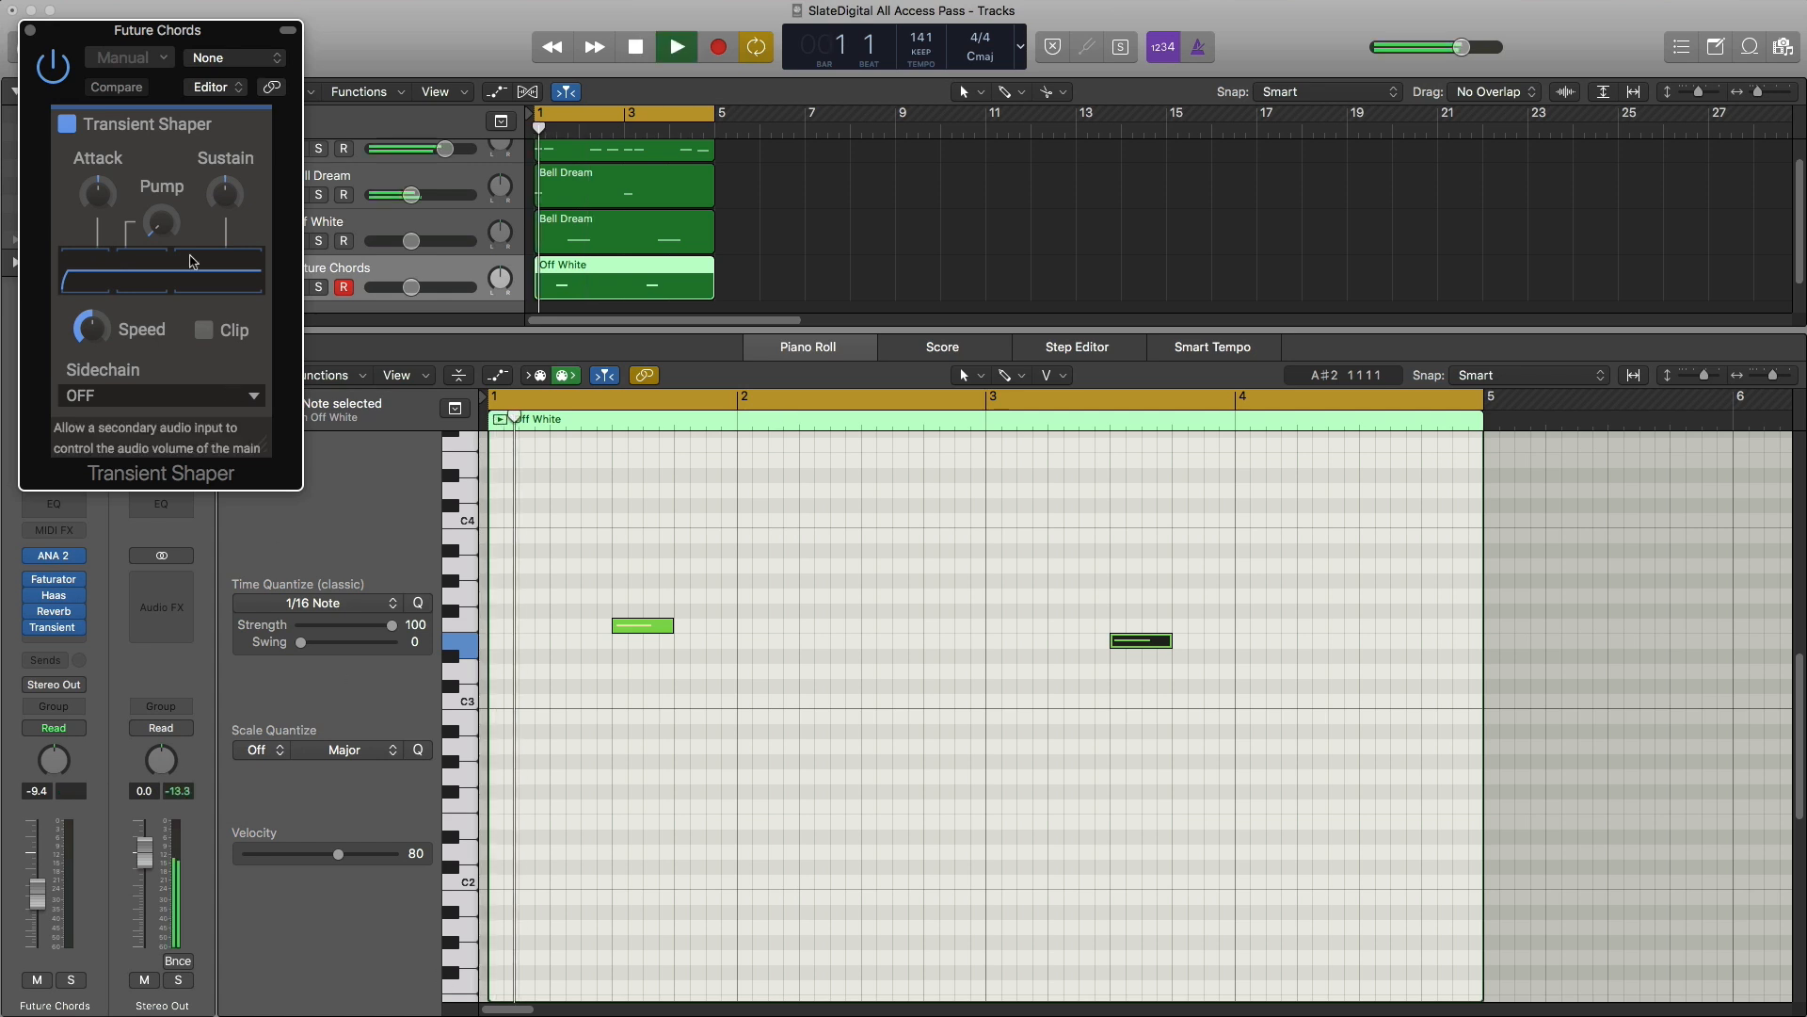
pyautogui.moveTo(166, 55); pyautogui.dragTo(748, 213)
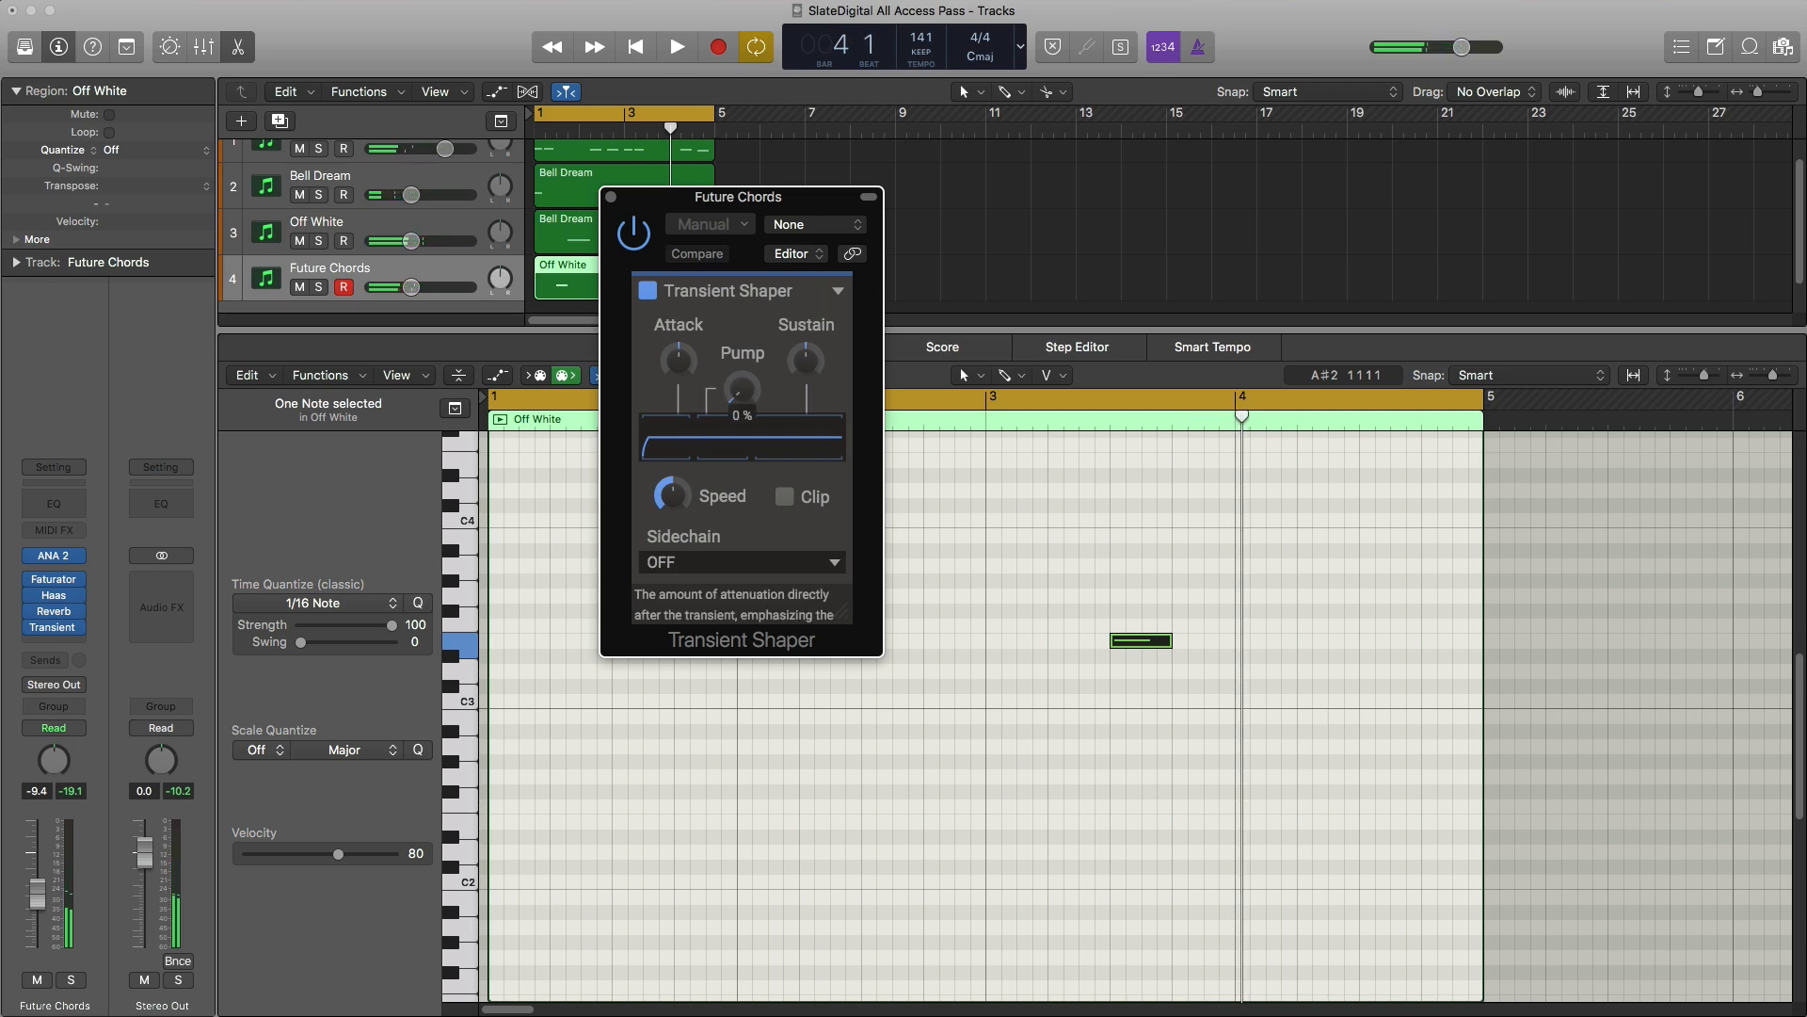
# Step: Set the Transient Shaper's Pump to 46% and play the loop
pyautogui.moveTo(729, 394); pyautogui.dragTo(730, 376)
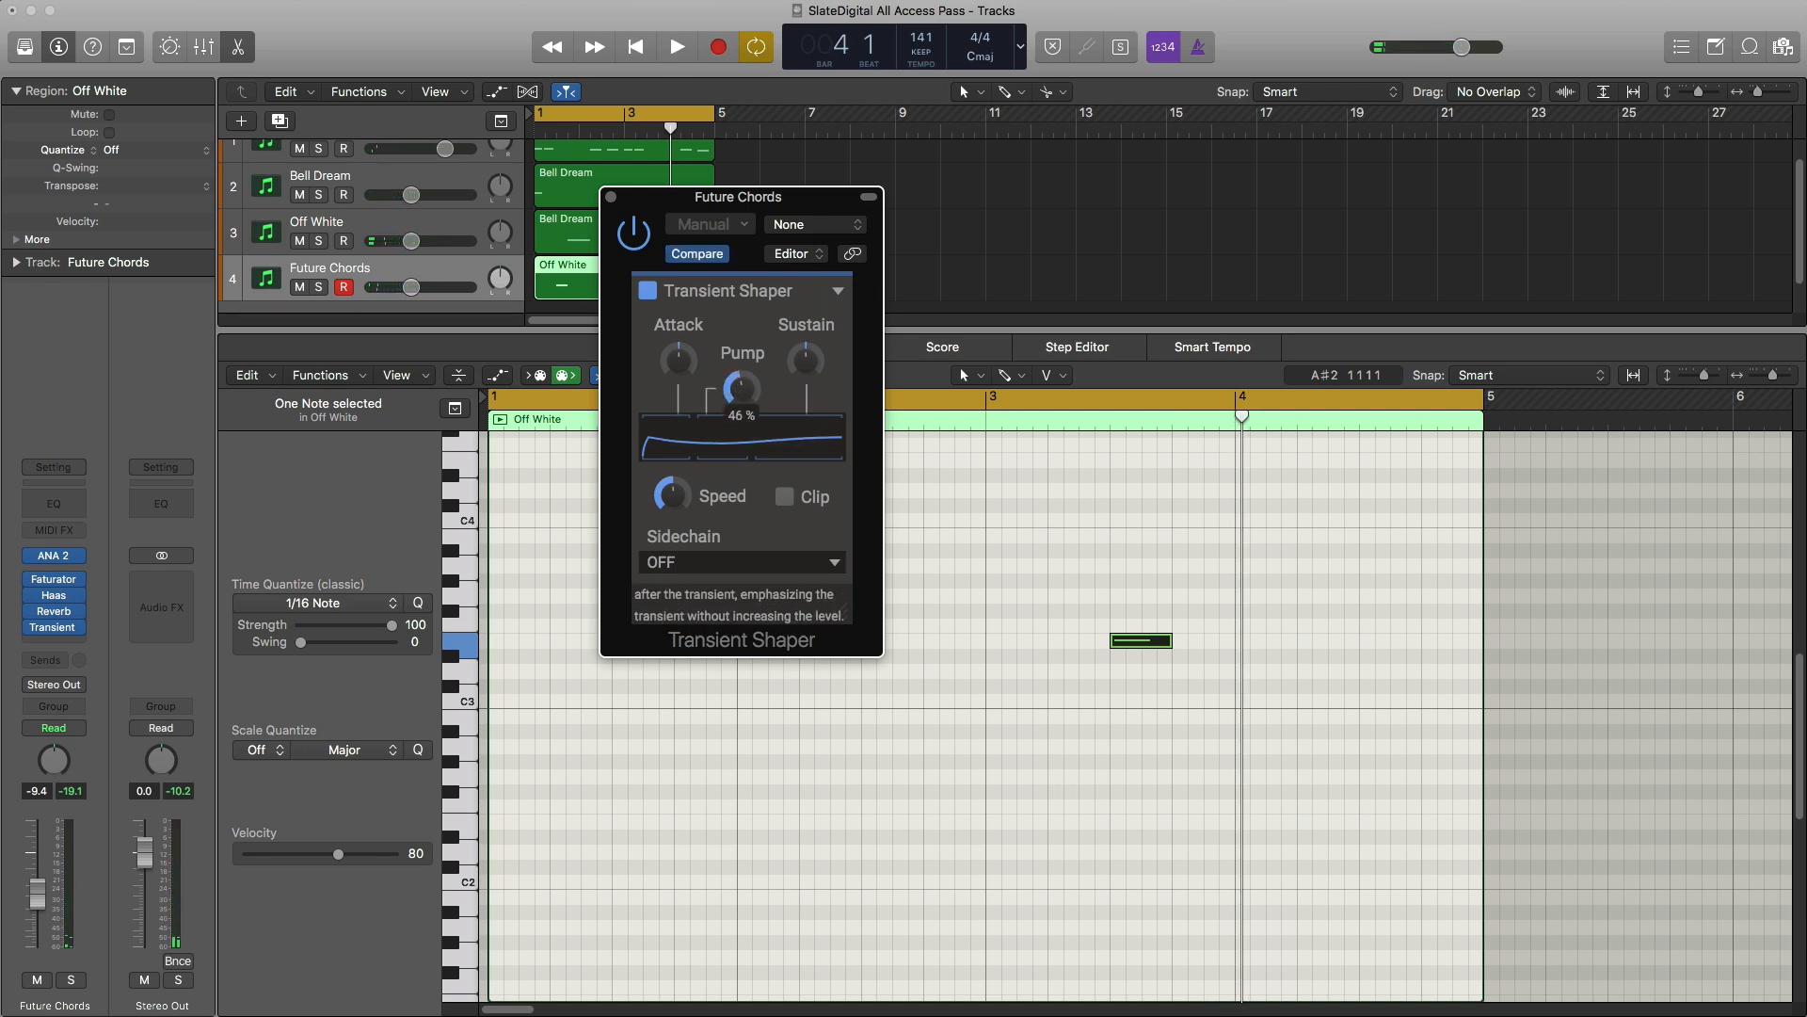
pyautogui.press('space')
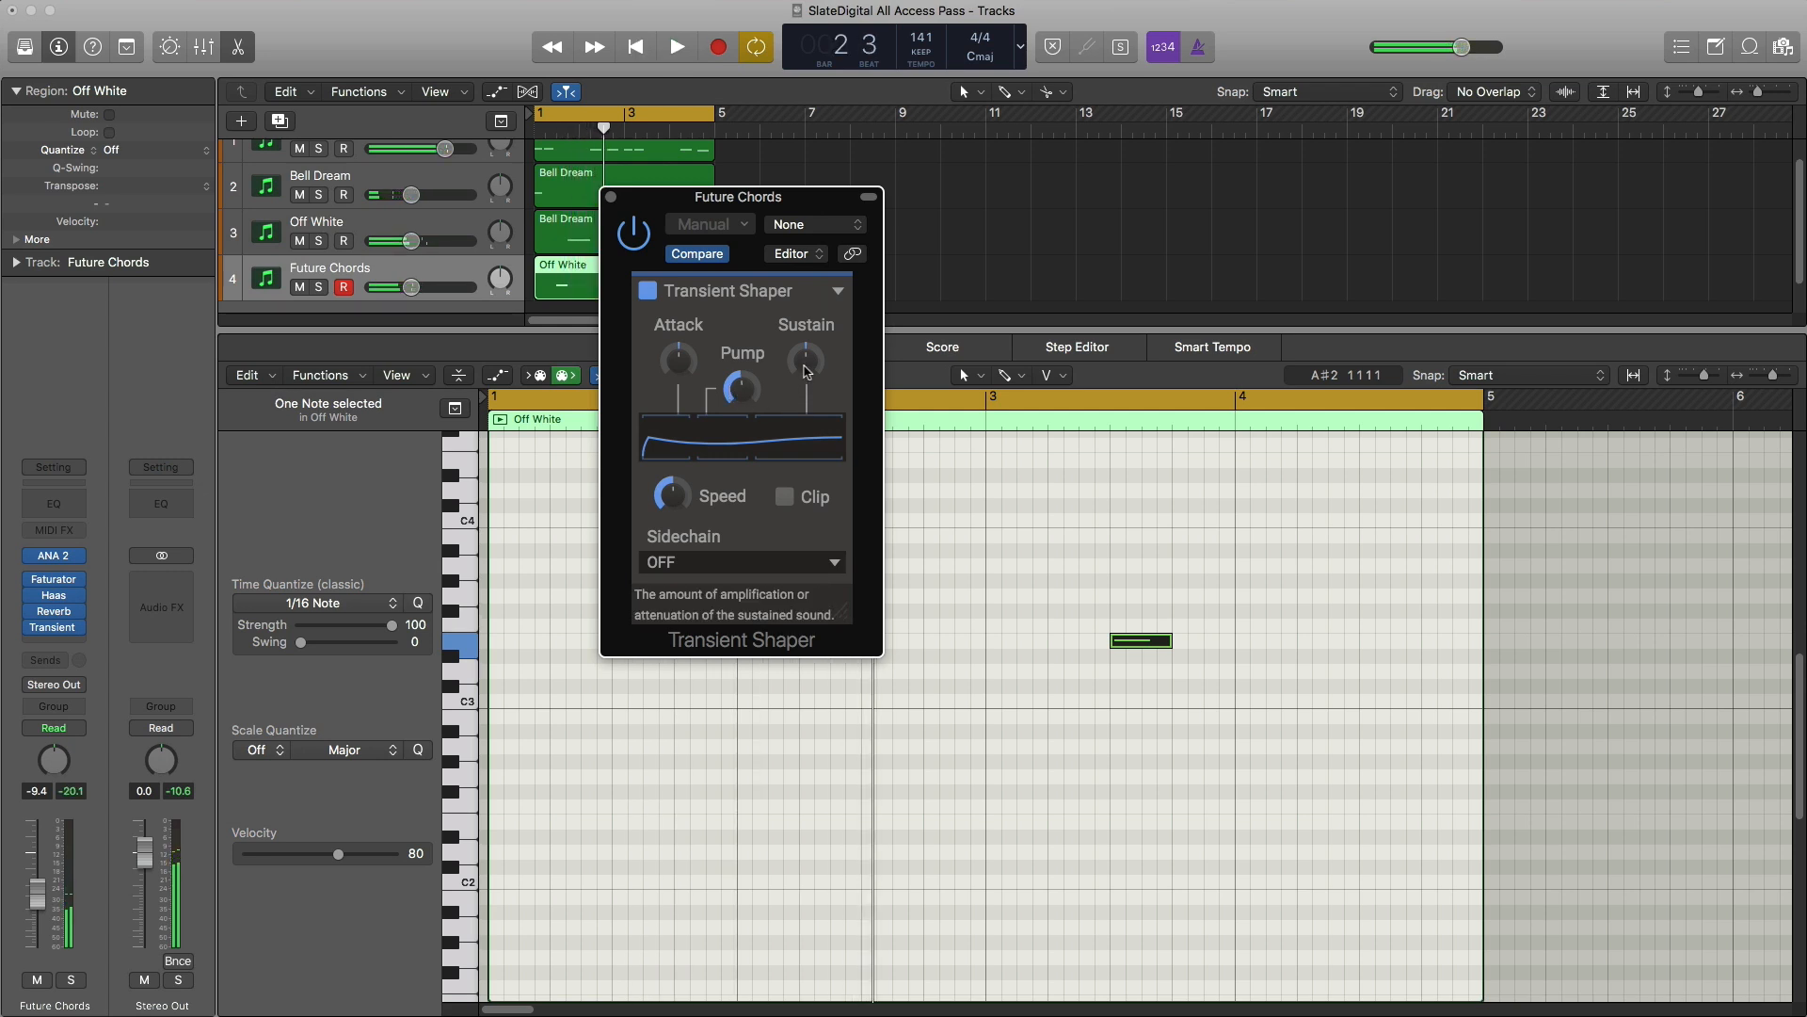
pyautogui.press('space')
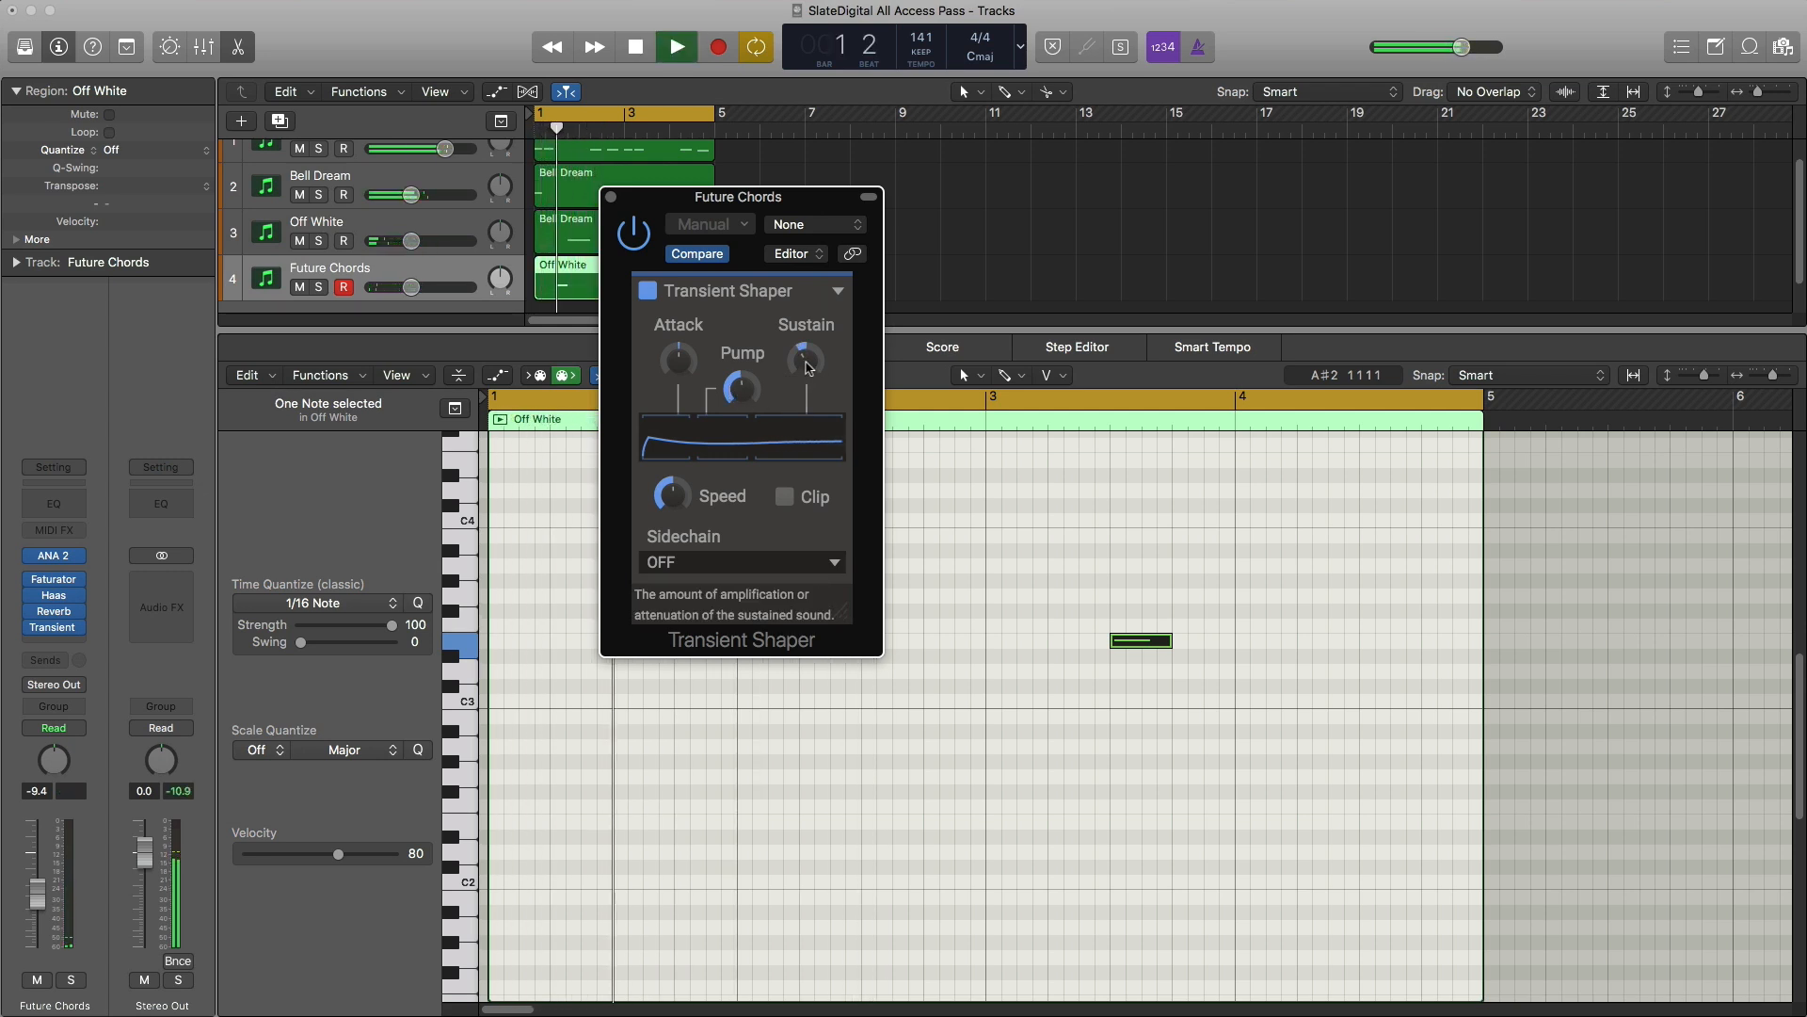
# Step: Raise the Transient Shaper's Speed and try out different Attack amounts while the loop plays
pyautogui.click(671, 493)
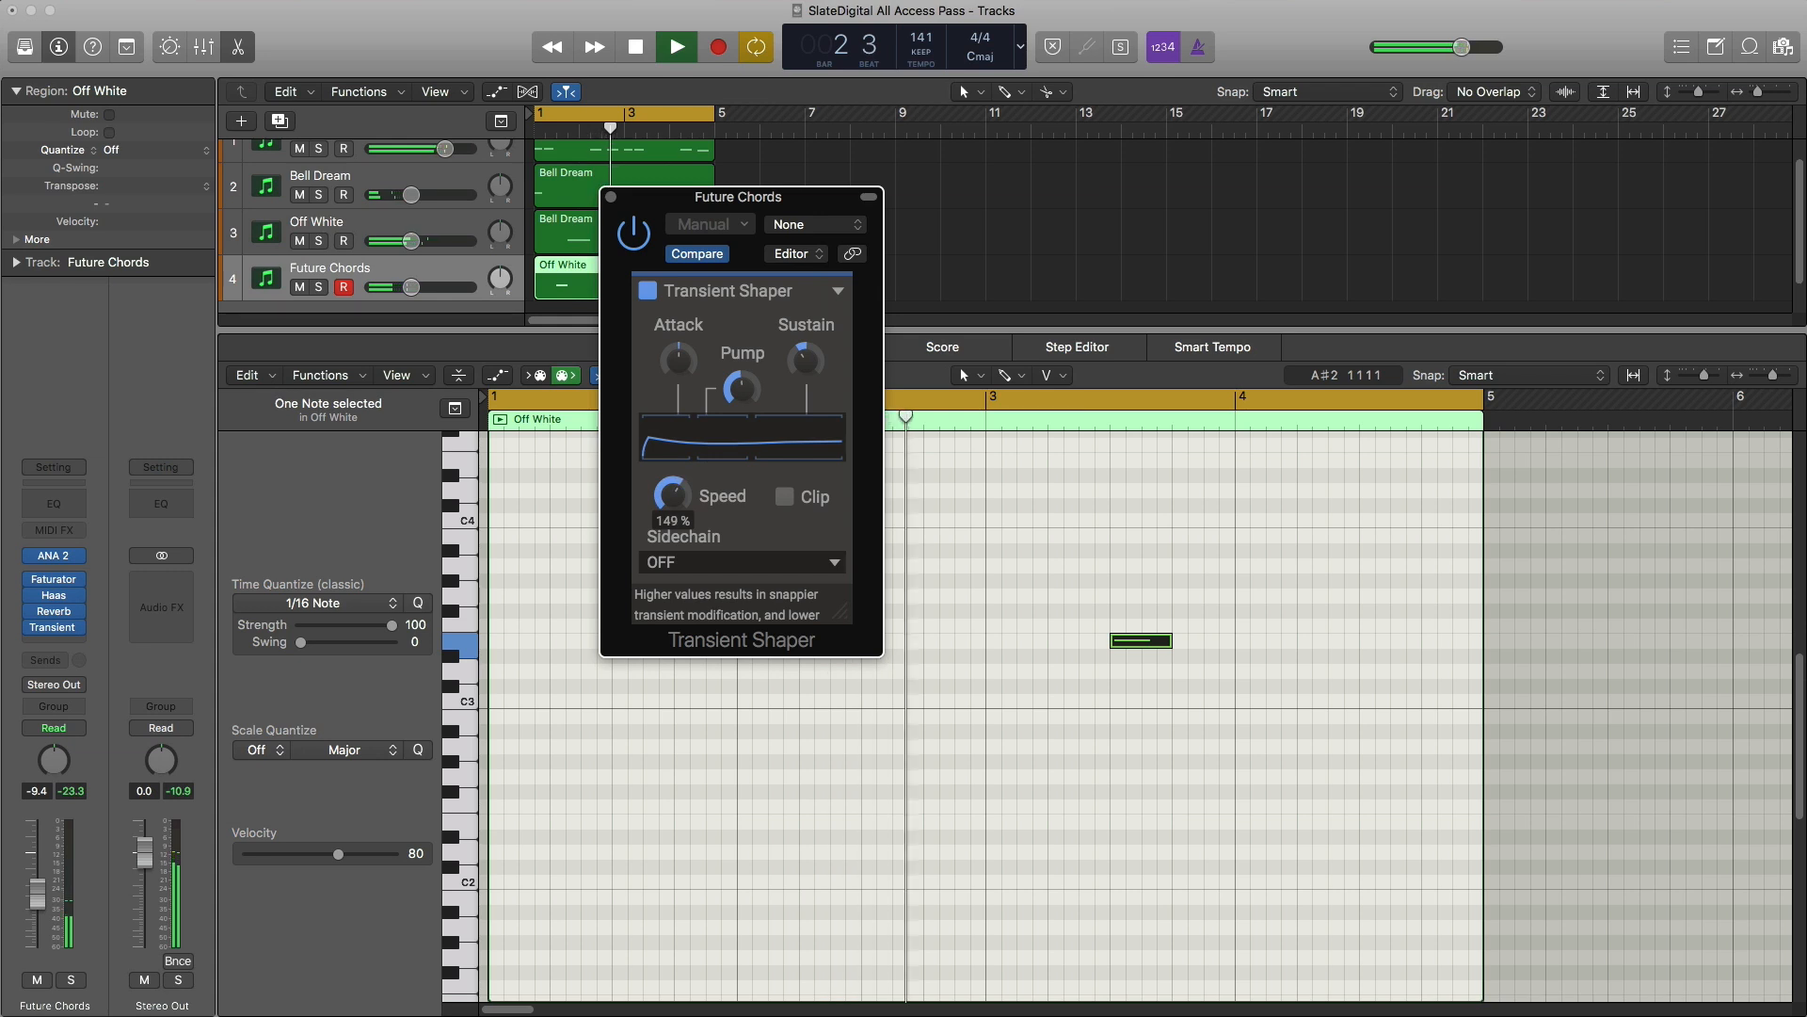
pyautogui.moveTo(671, 493); pyautogui.dragTo(675, 505)
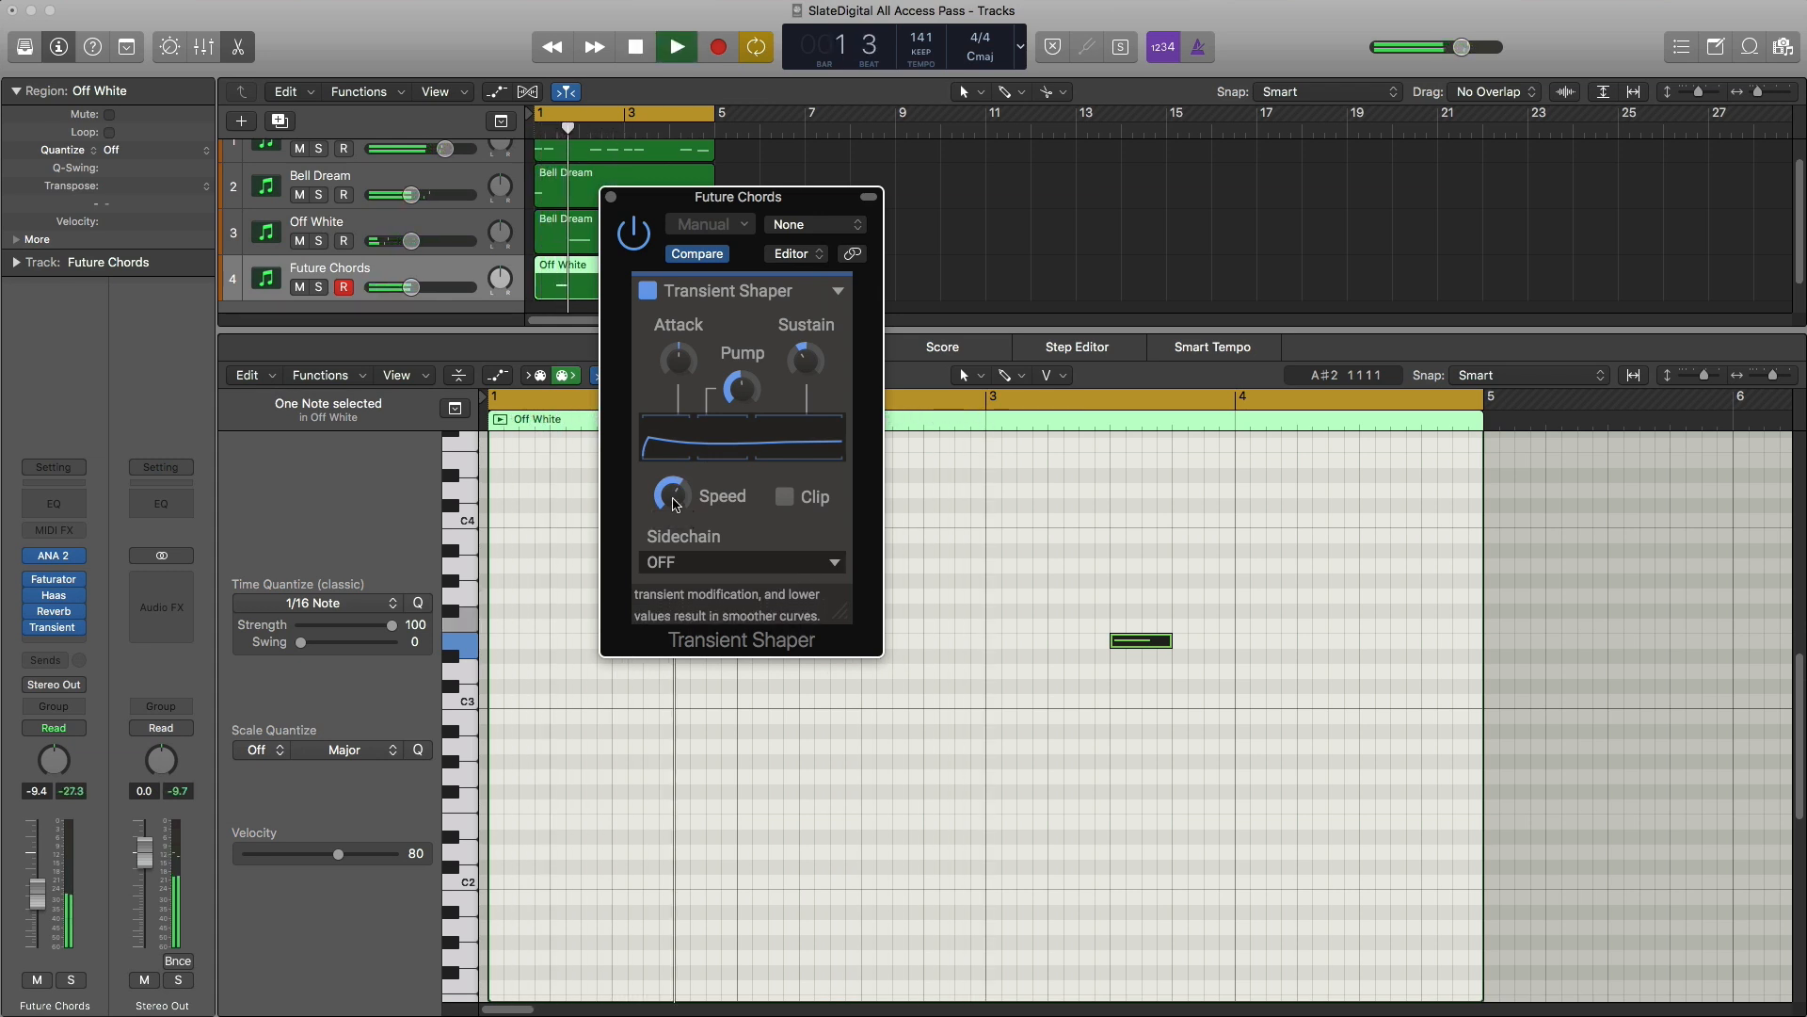
pyautogui.click(677, 360)
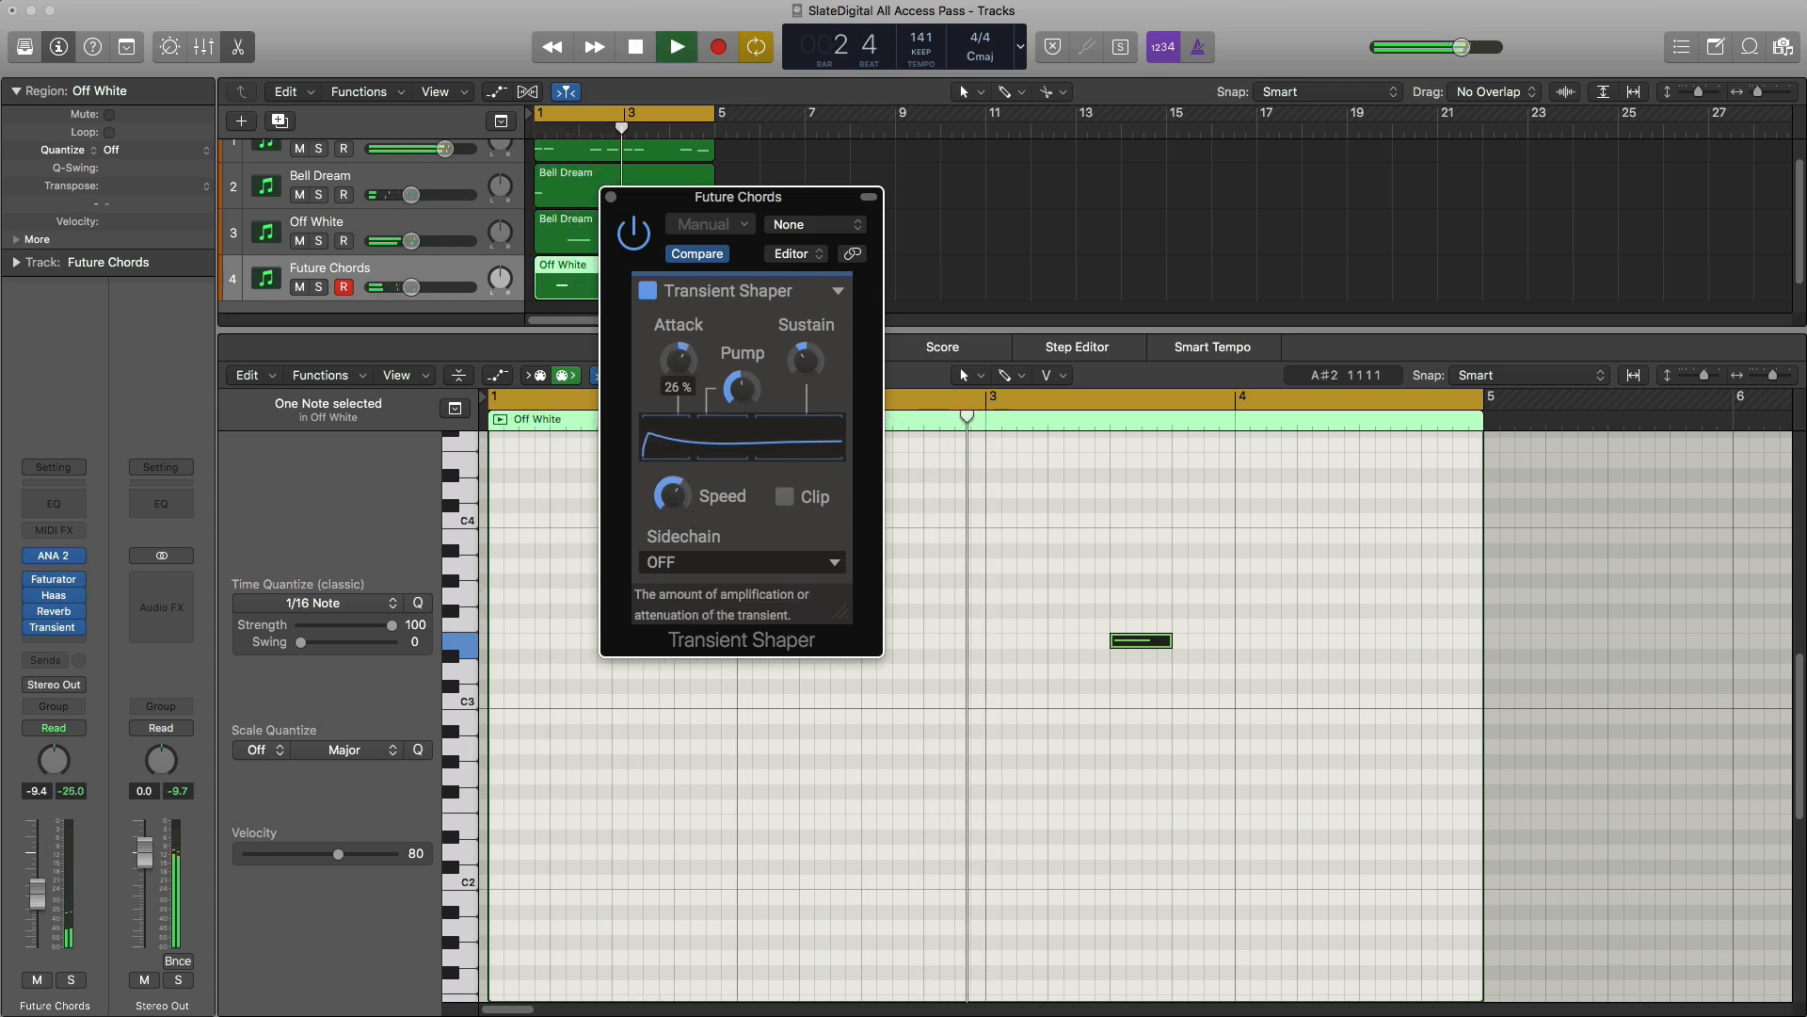
pyautogui.moveTo(678, 360); pyautogui.dragTo(678, 349)
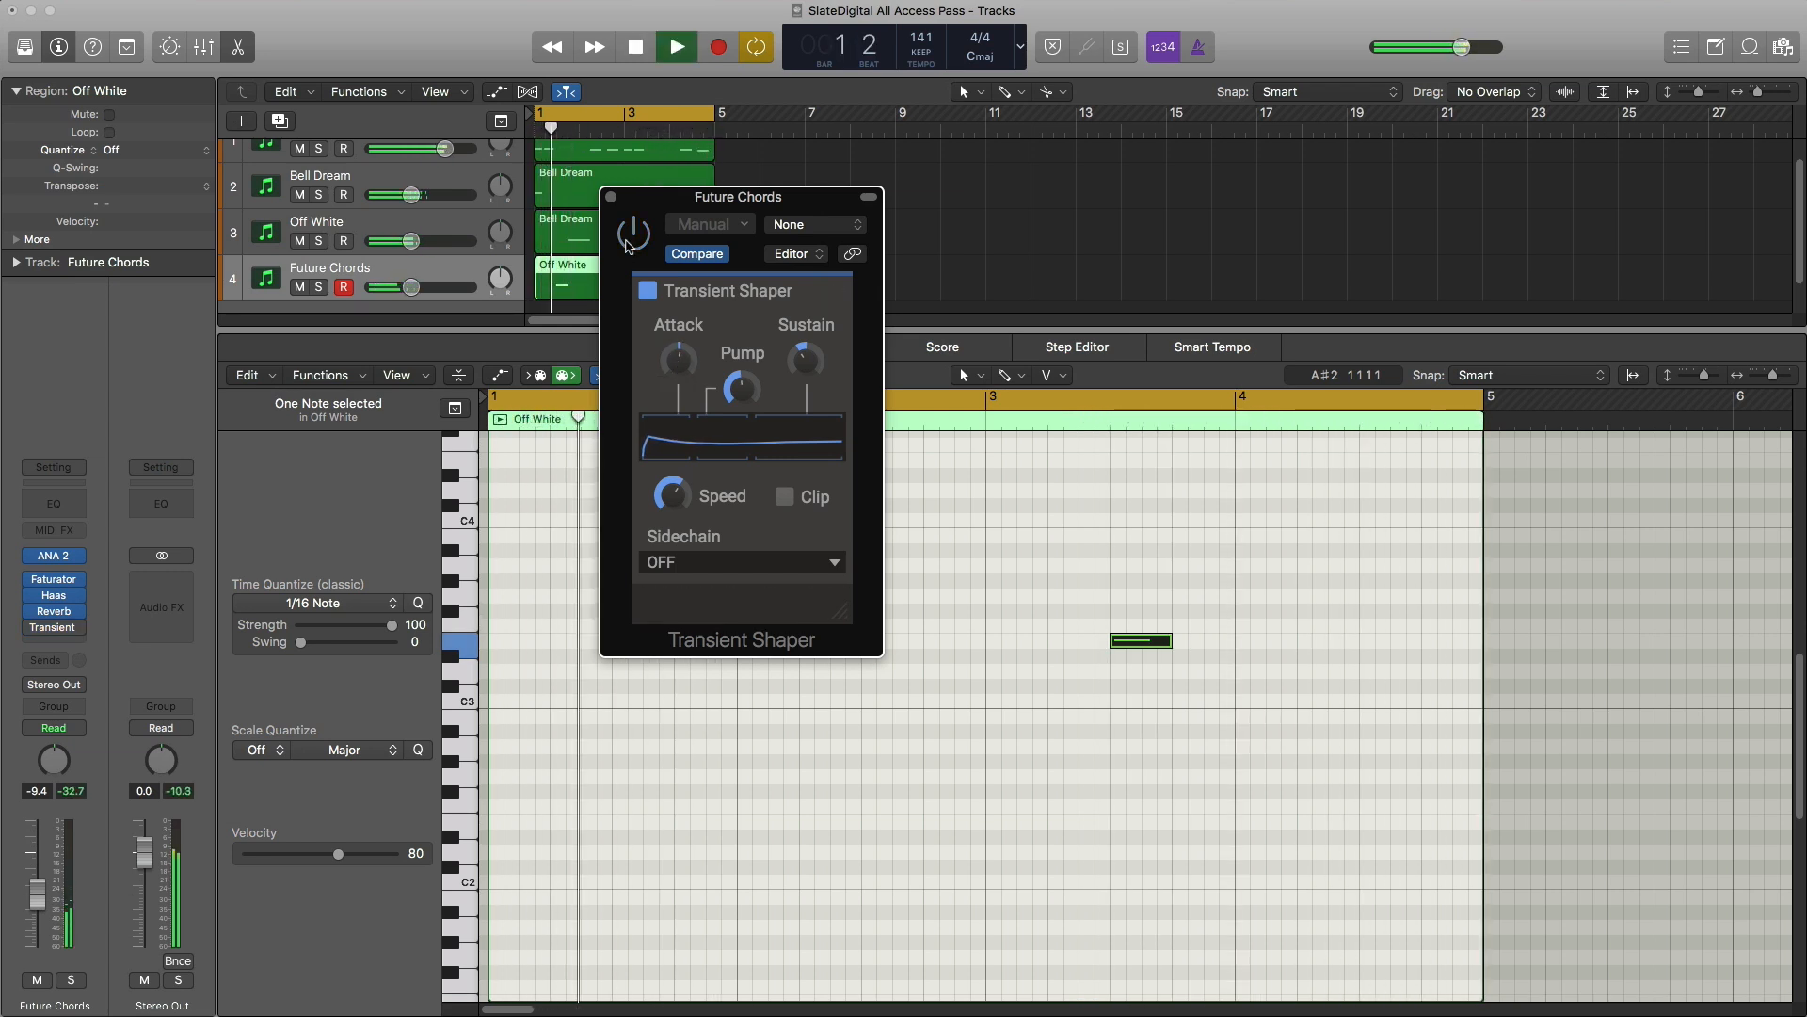
# Step: Compare the loop with the Transient Shaper bypassed and active, and close its window
pyautogui.press('space')
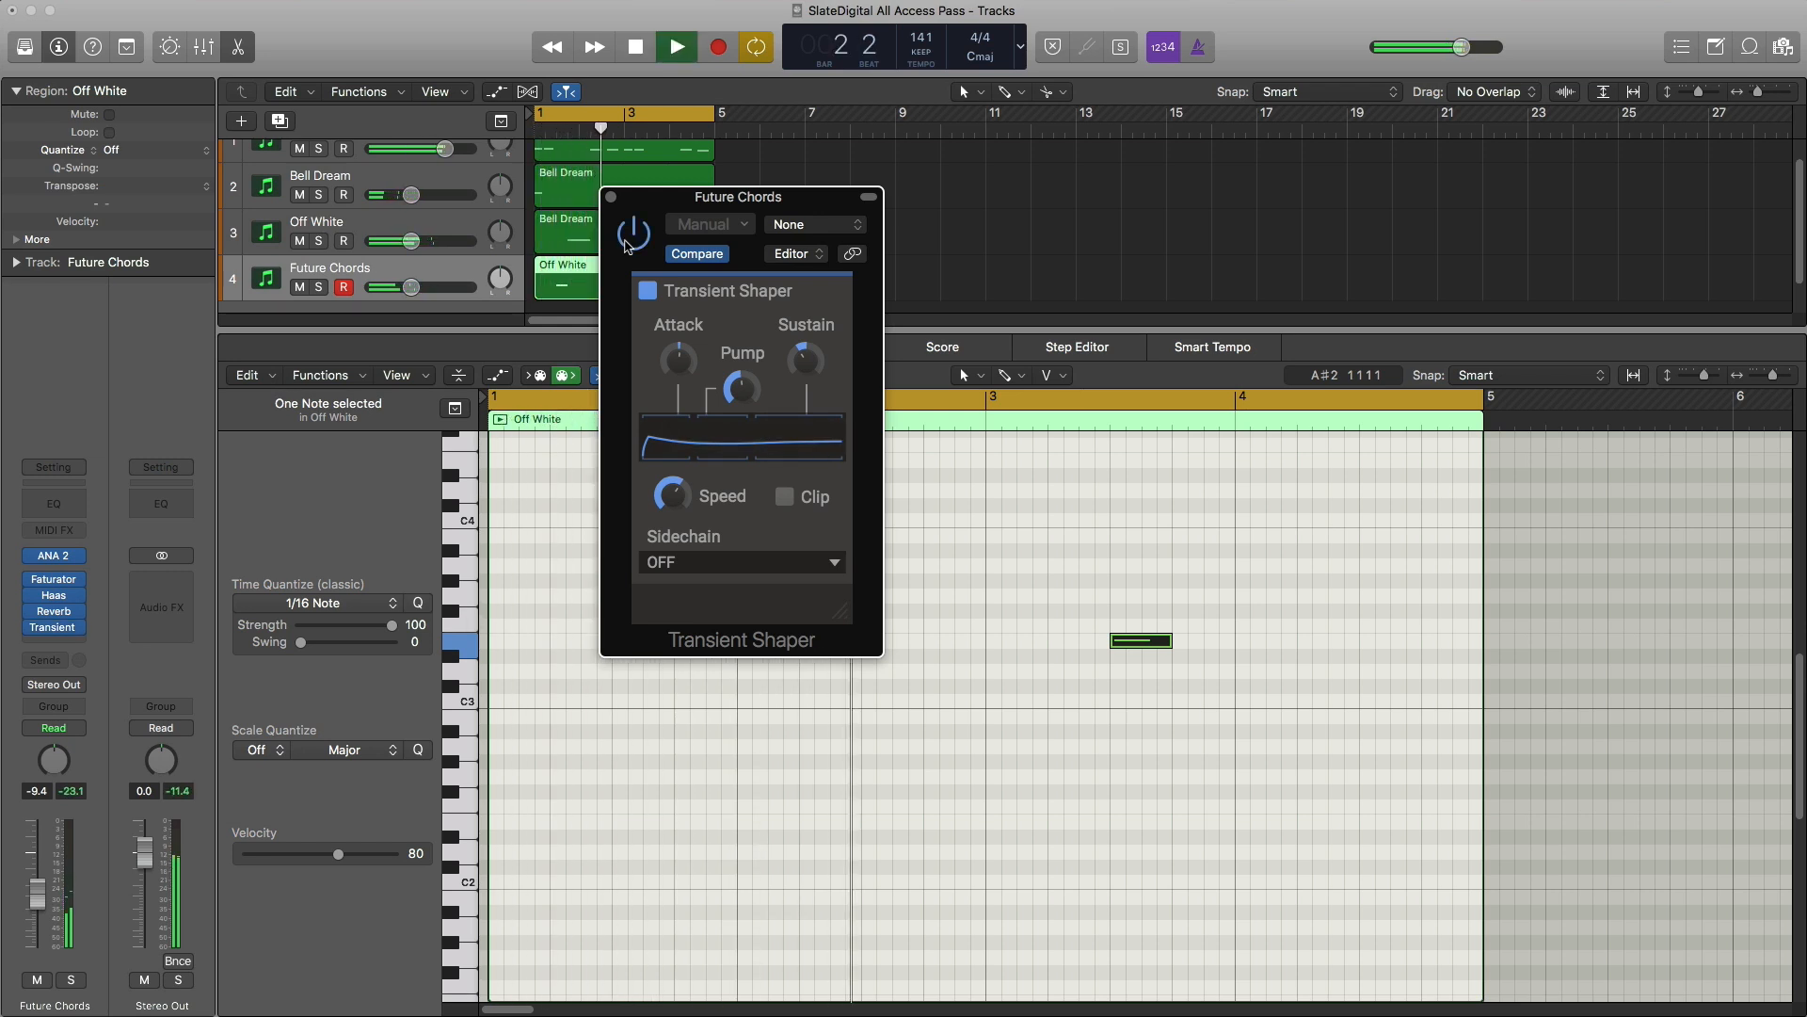
pyautogui.press('space')
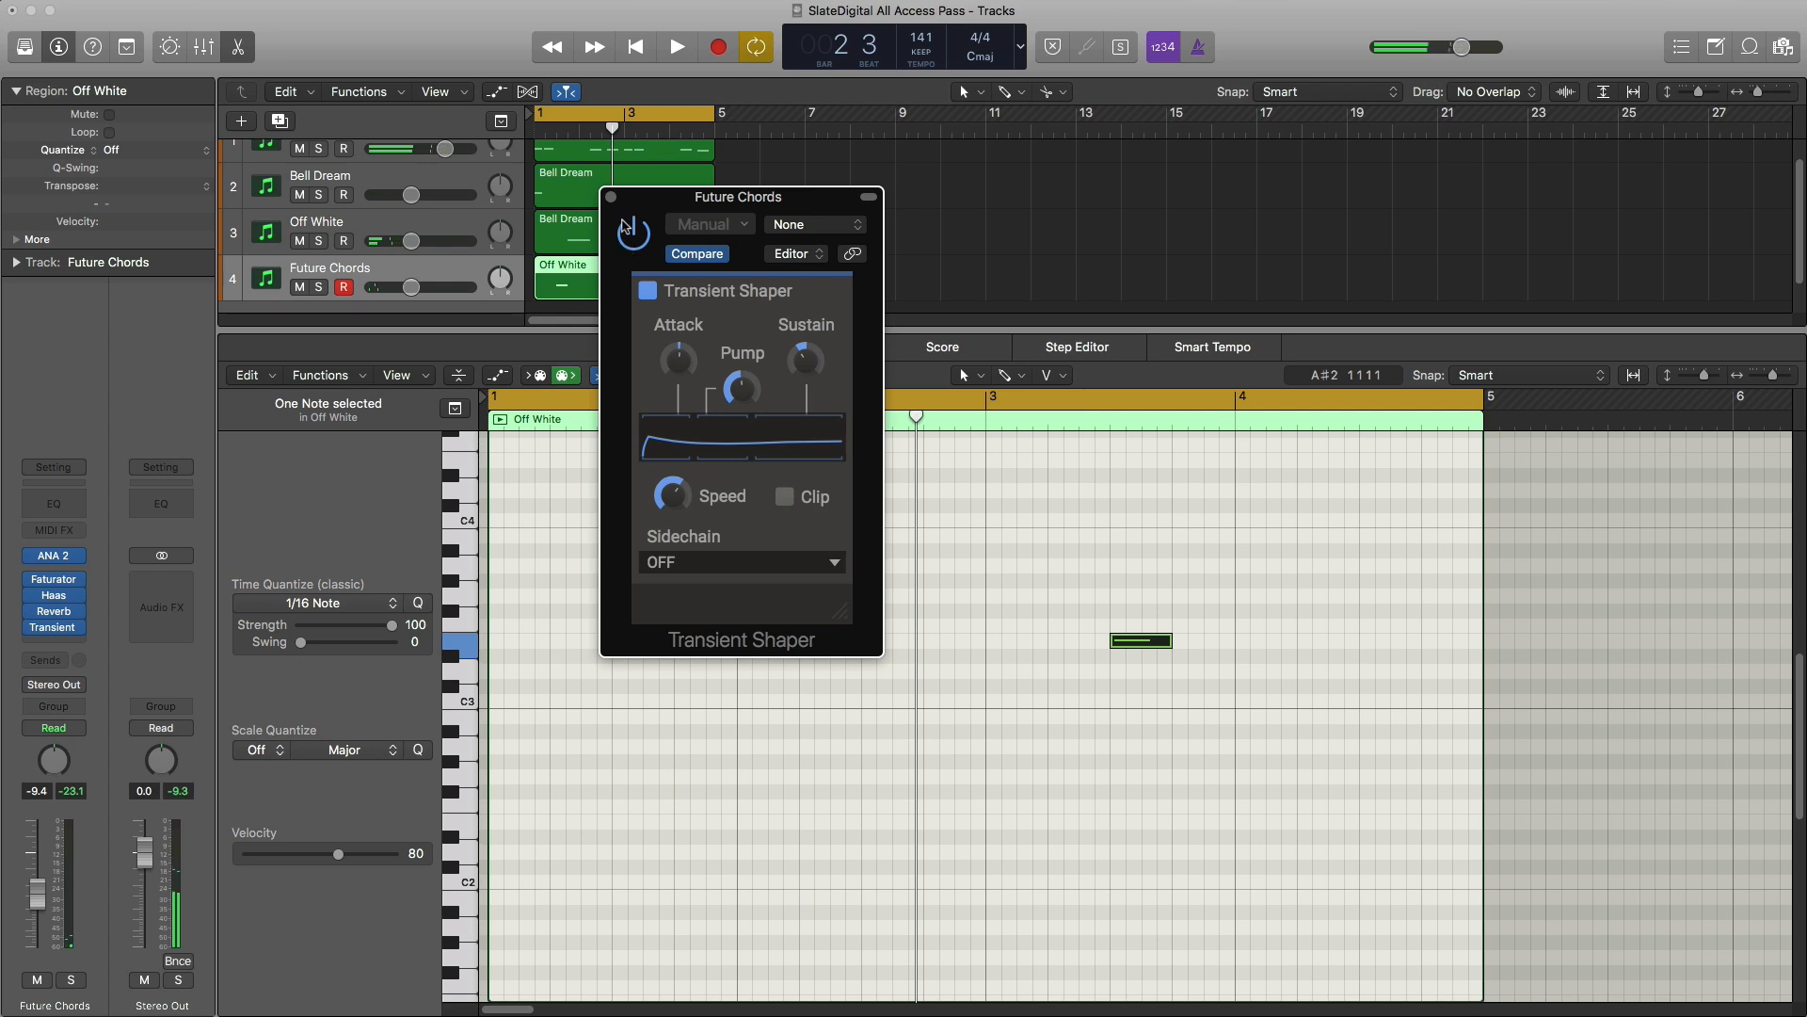
pyautogui.press('space')
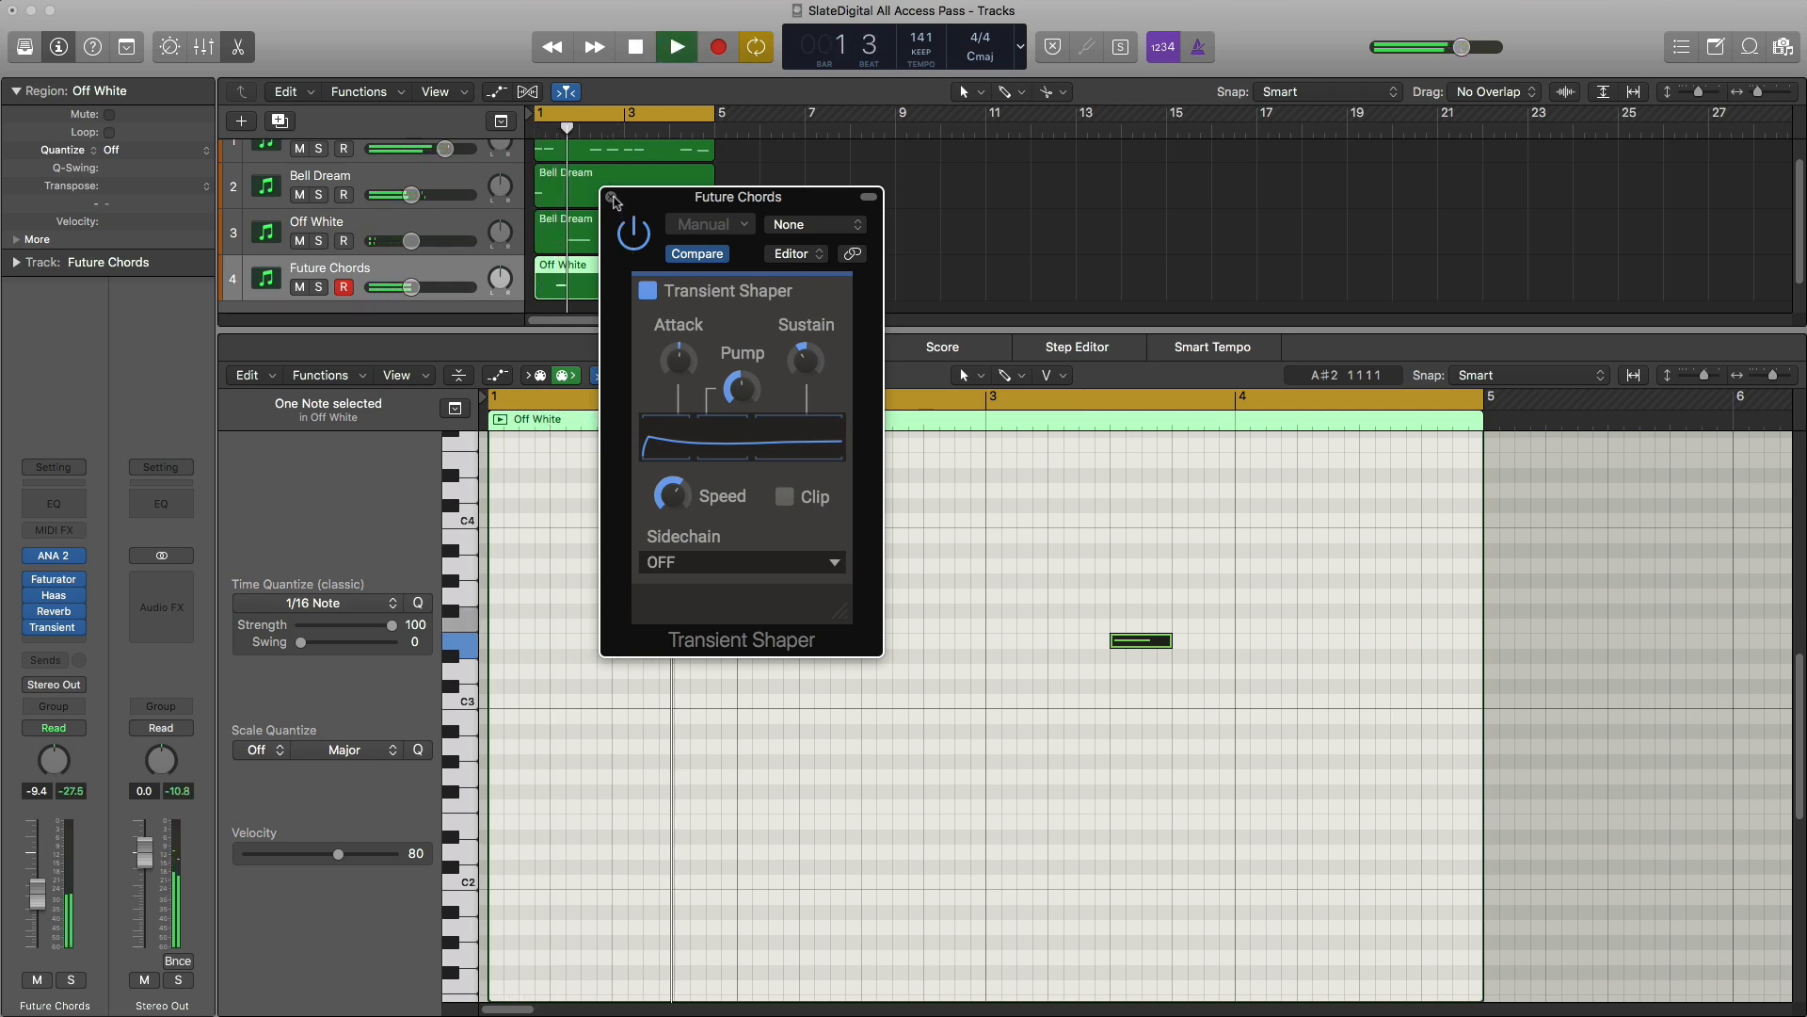
pyautogui.click(611, 198)
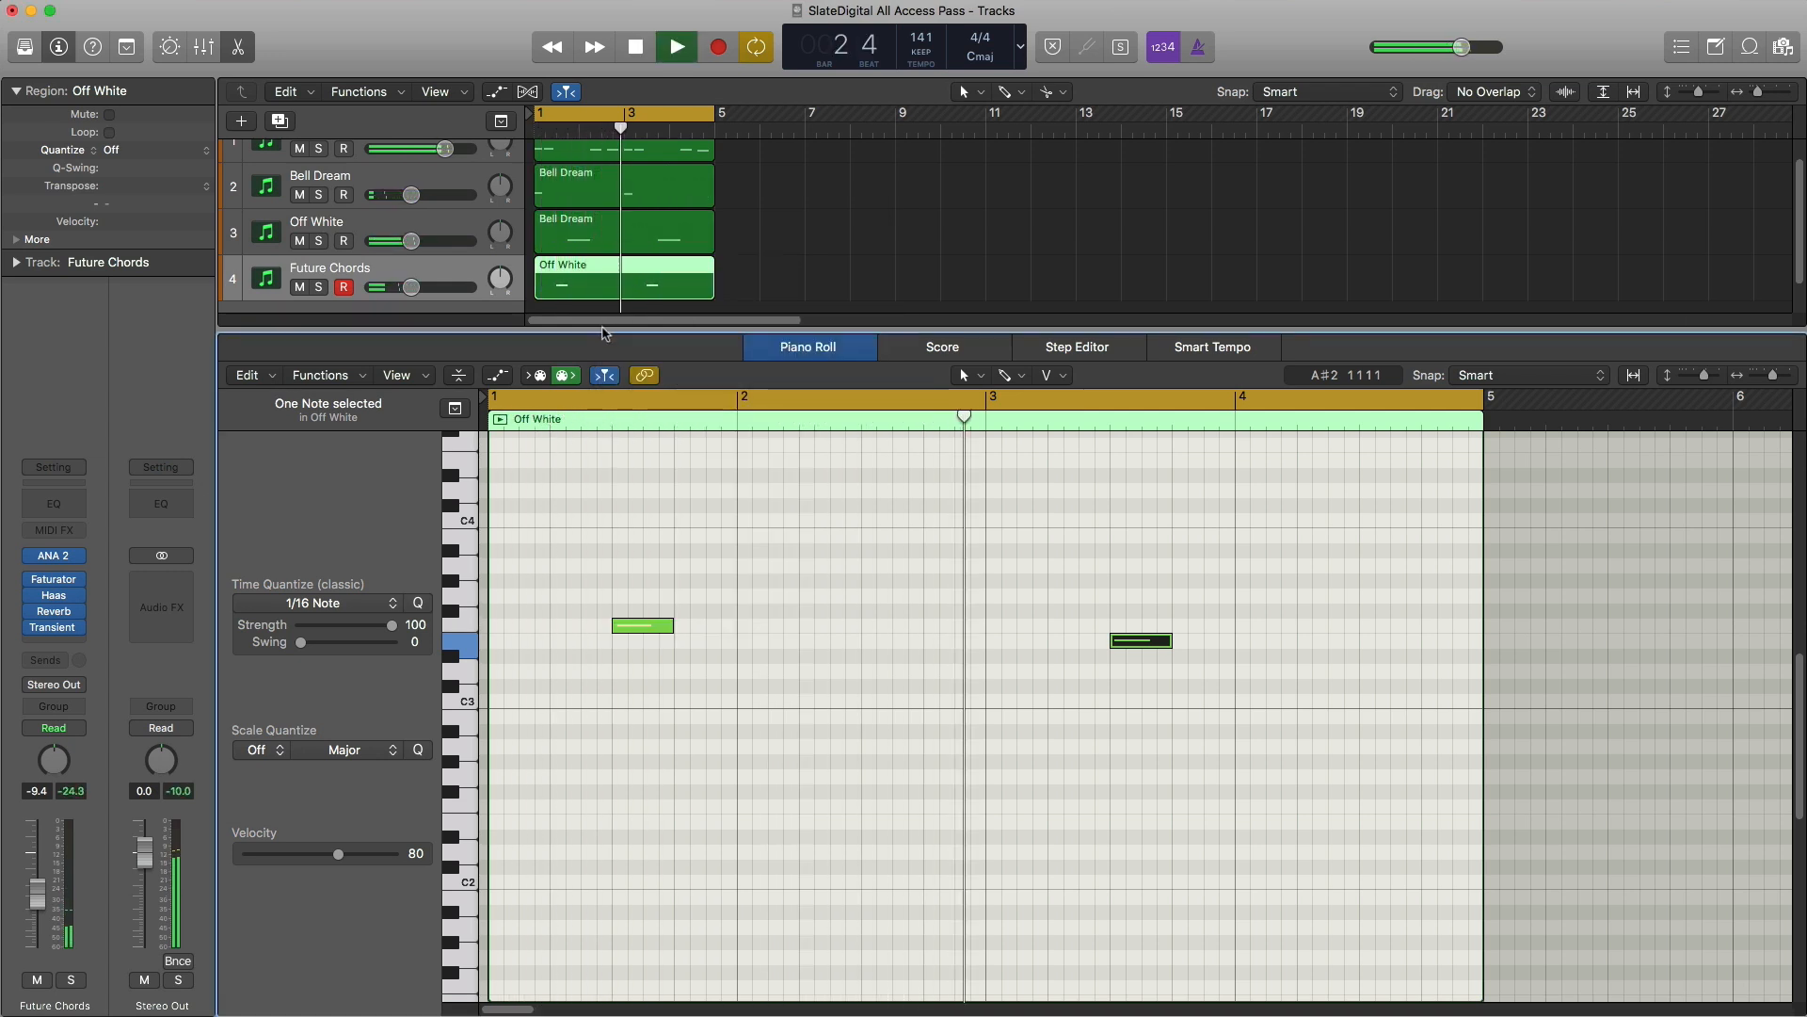
pyautogui.press('space')
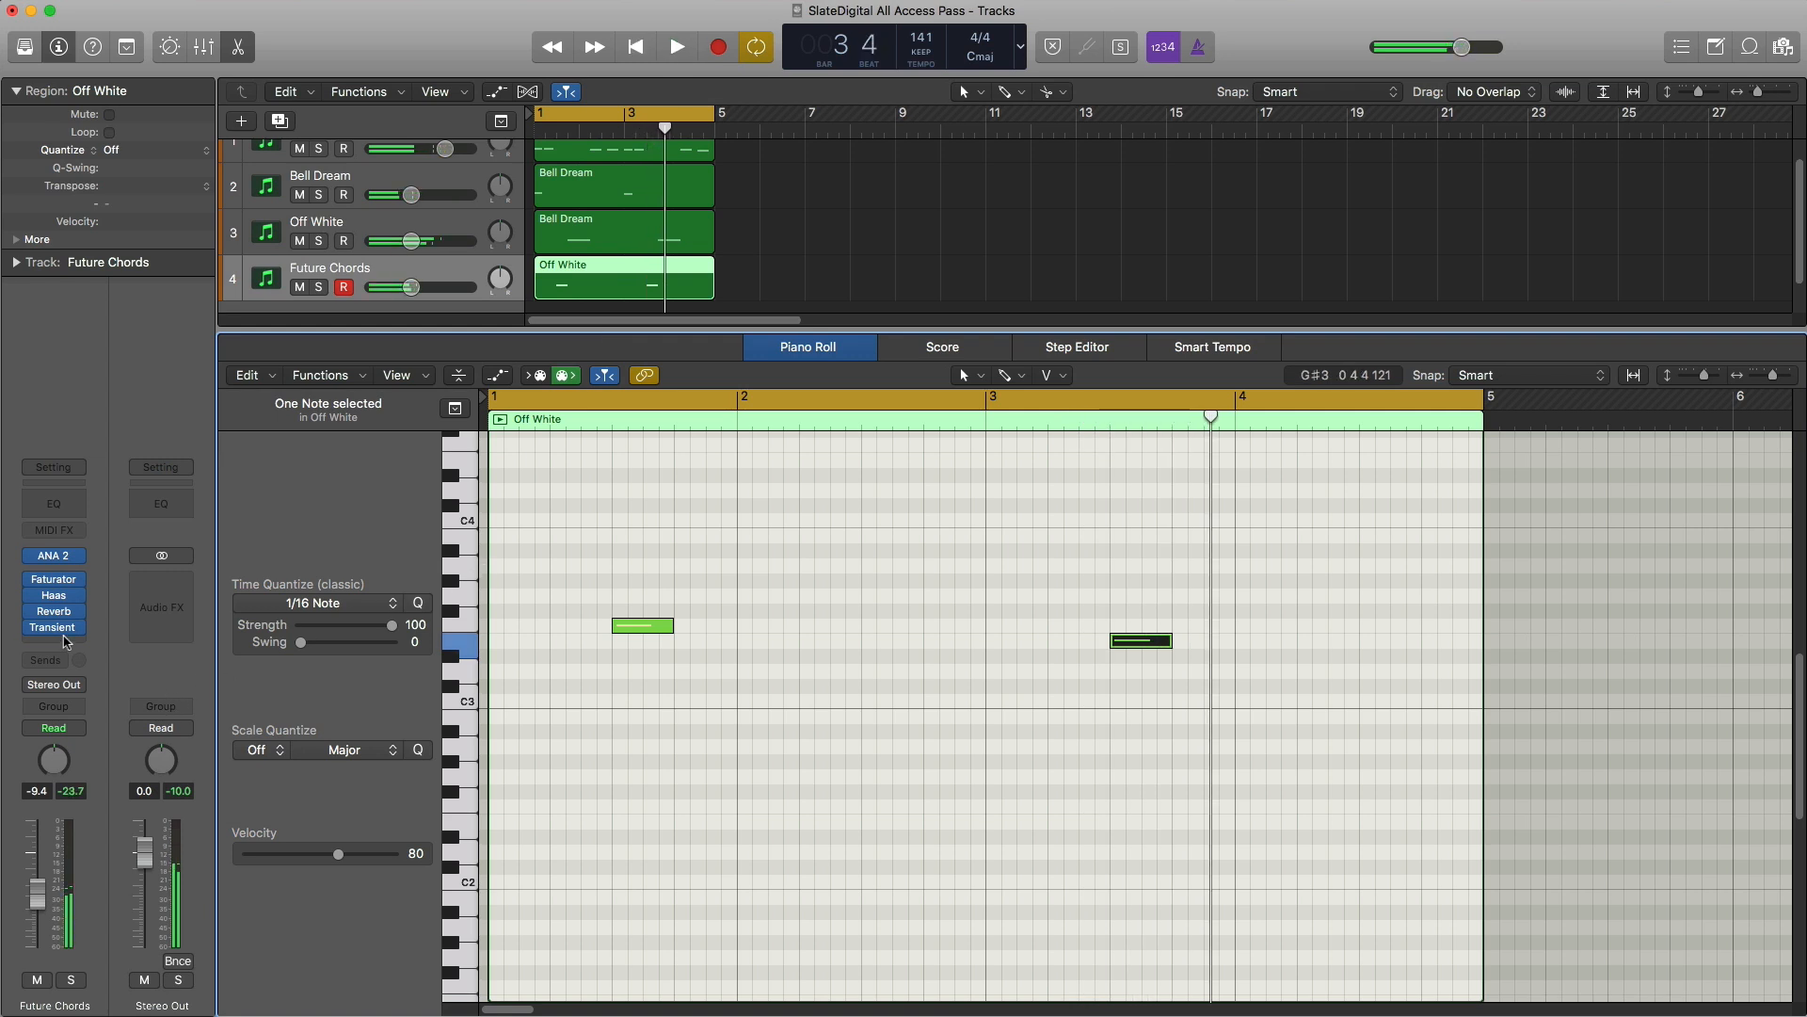
# Step: Insert the stereo Chorus Audio Unit on the Future Chords track and play the loop with its window moved aside
pyautogui.click(64, 640)
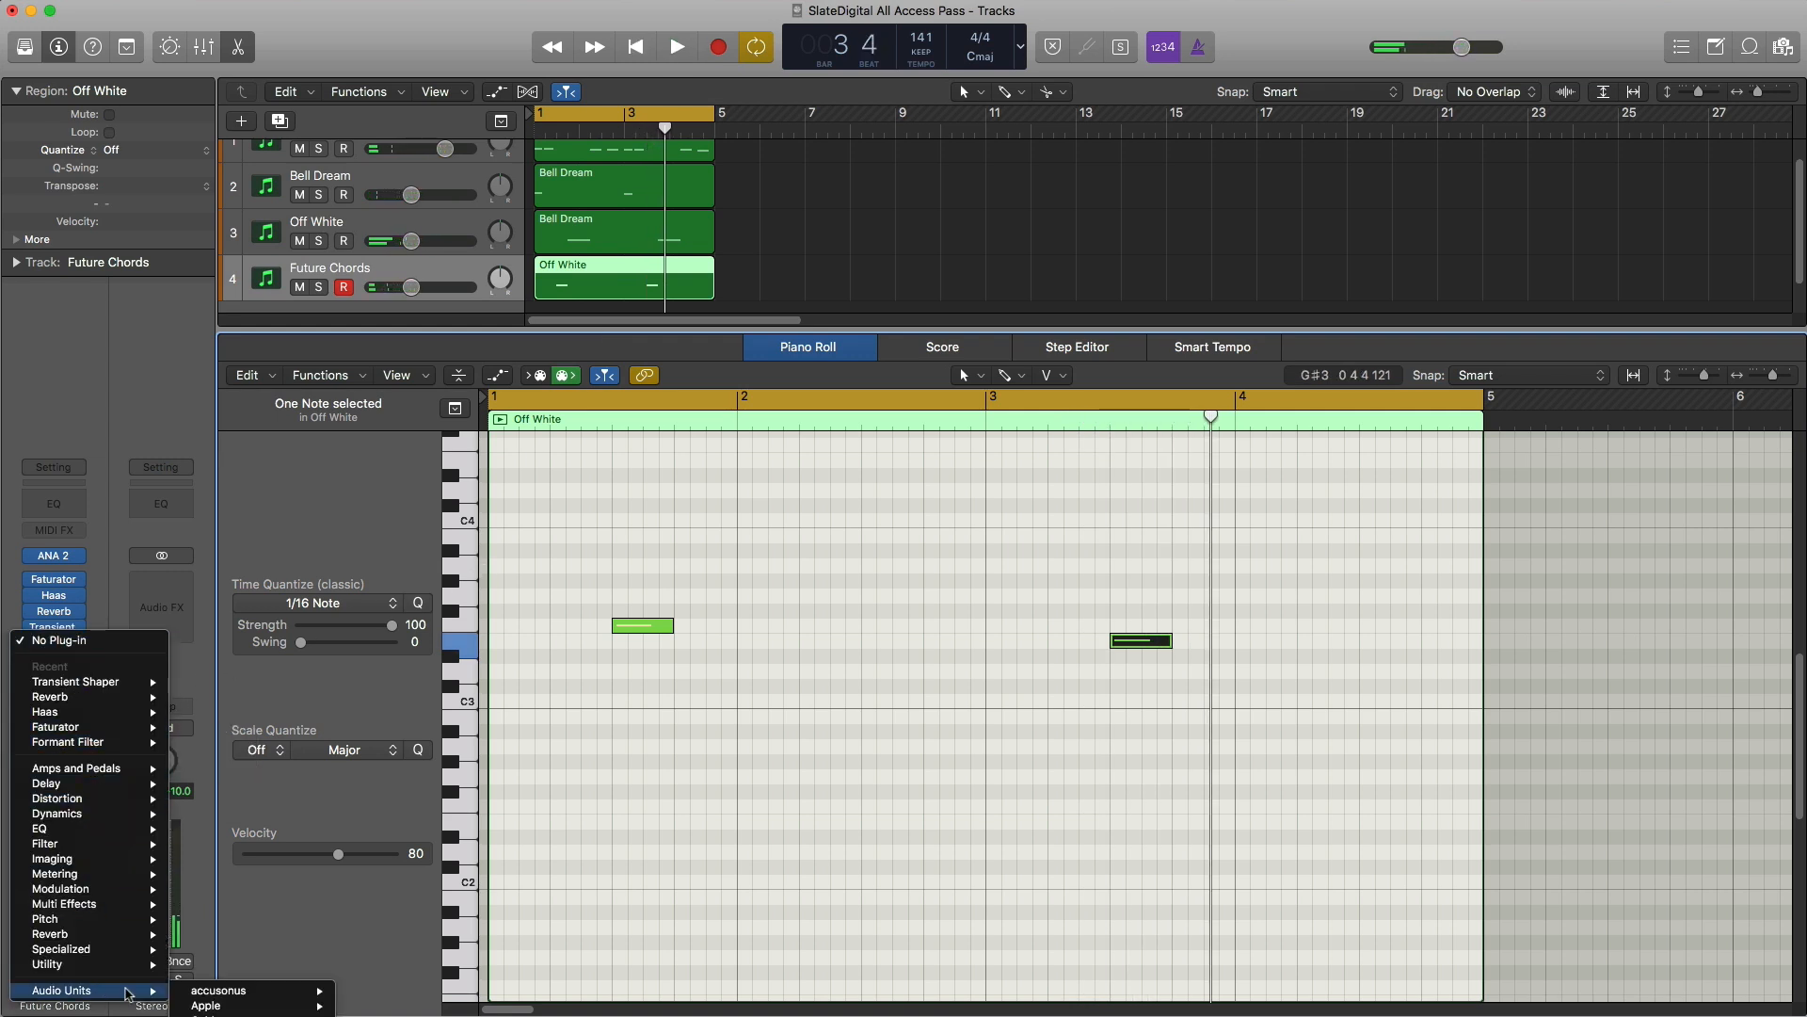
pyautogui.moveTo(217, 1005)
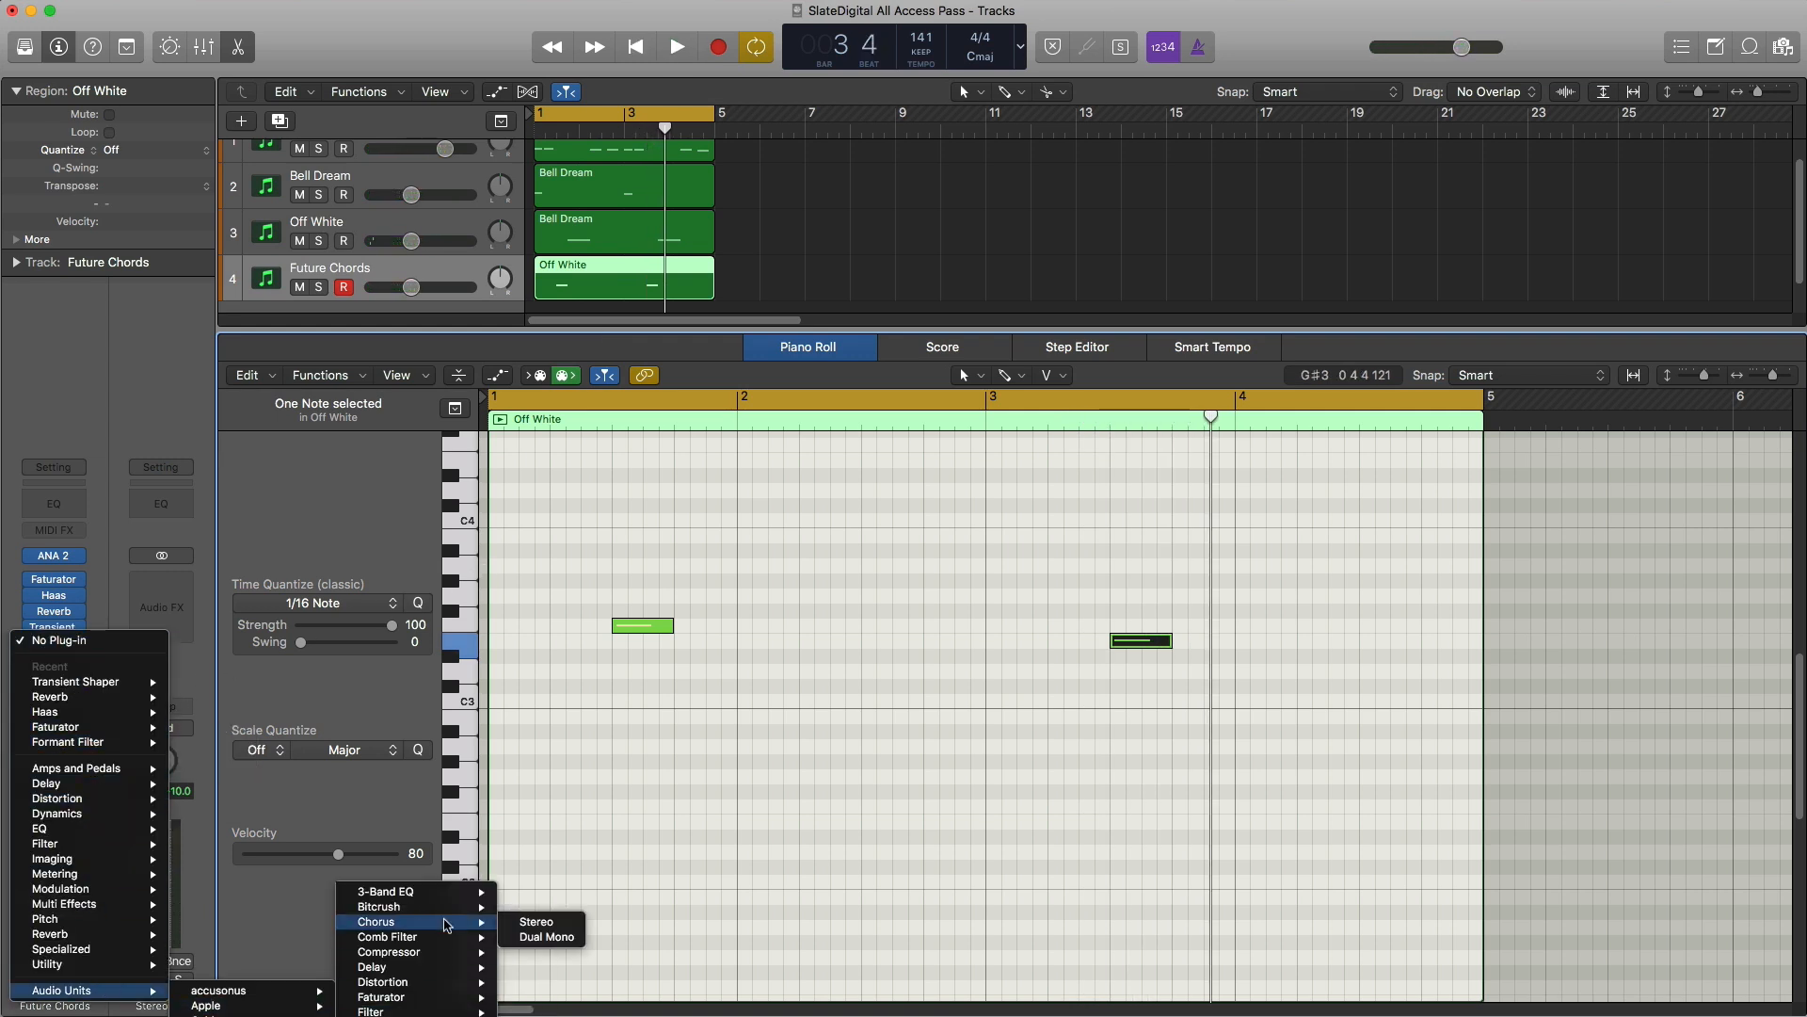
pyautogui.click(535, 923)
pyautogui.press('space')
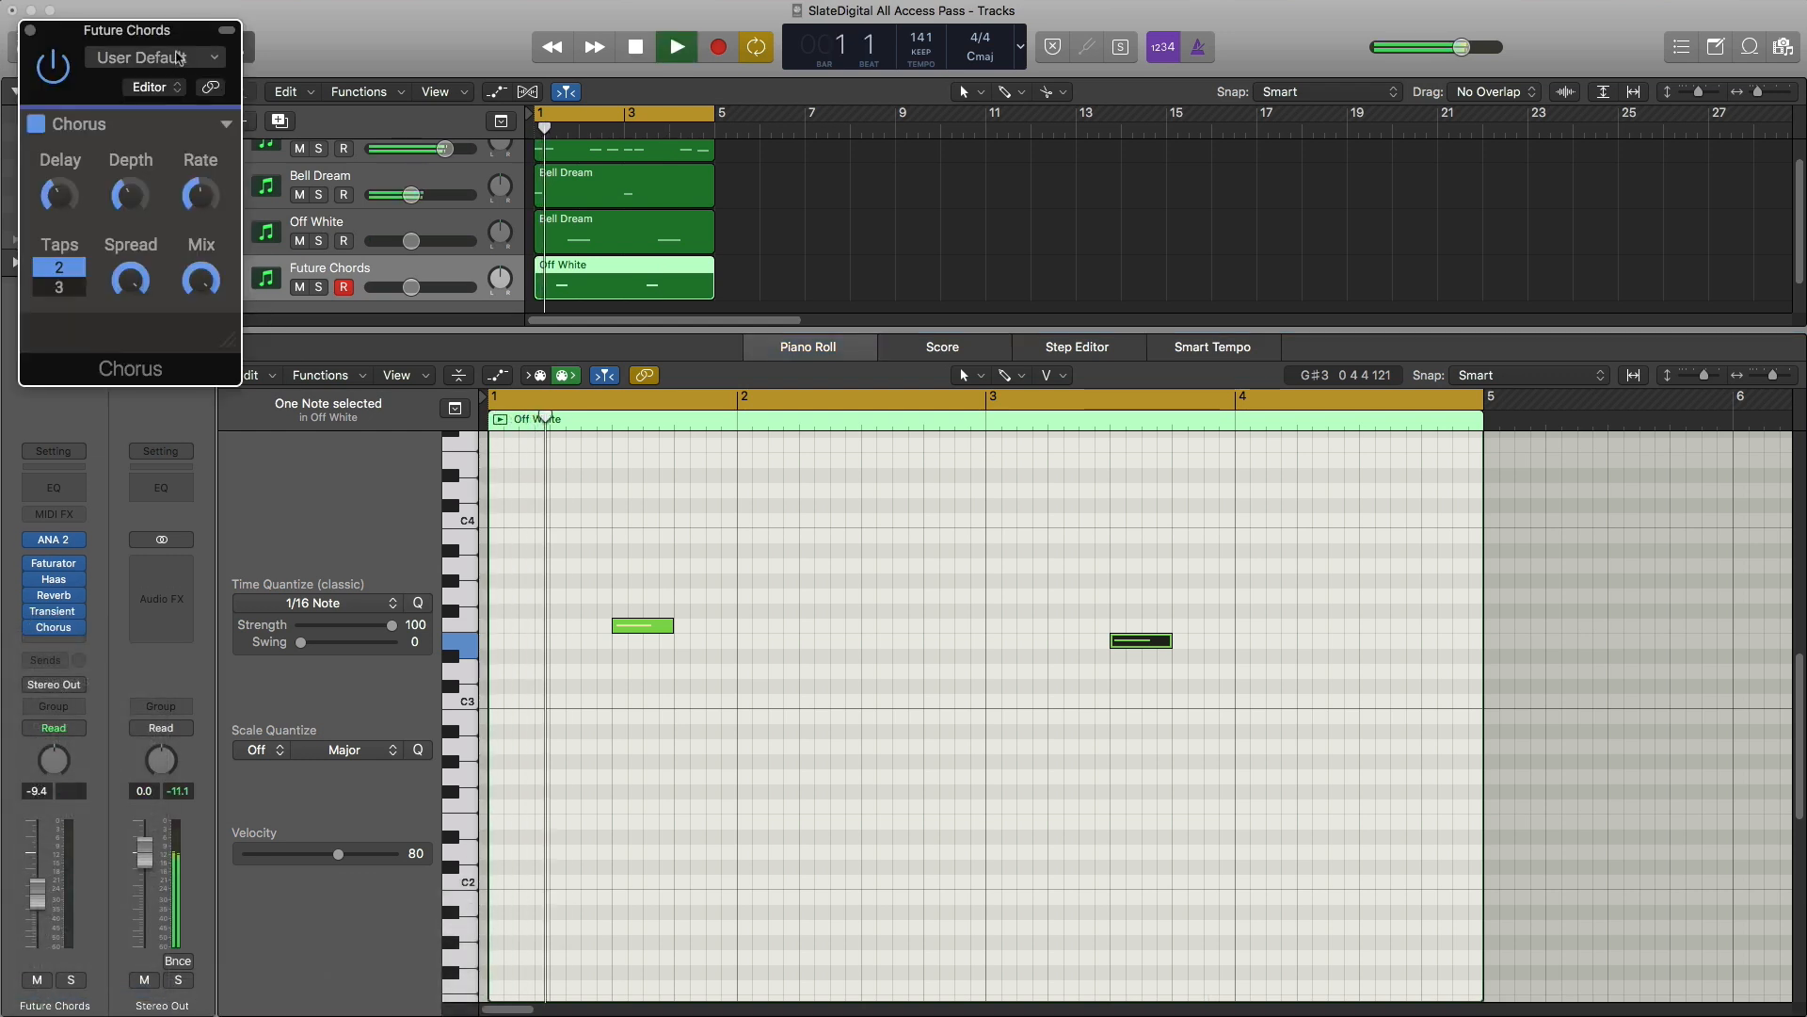
pyautogui.moveTo(193, 25); pyautogui.dragTo(872, 266)
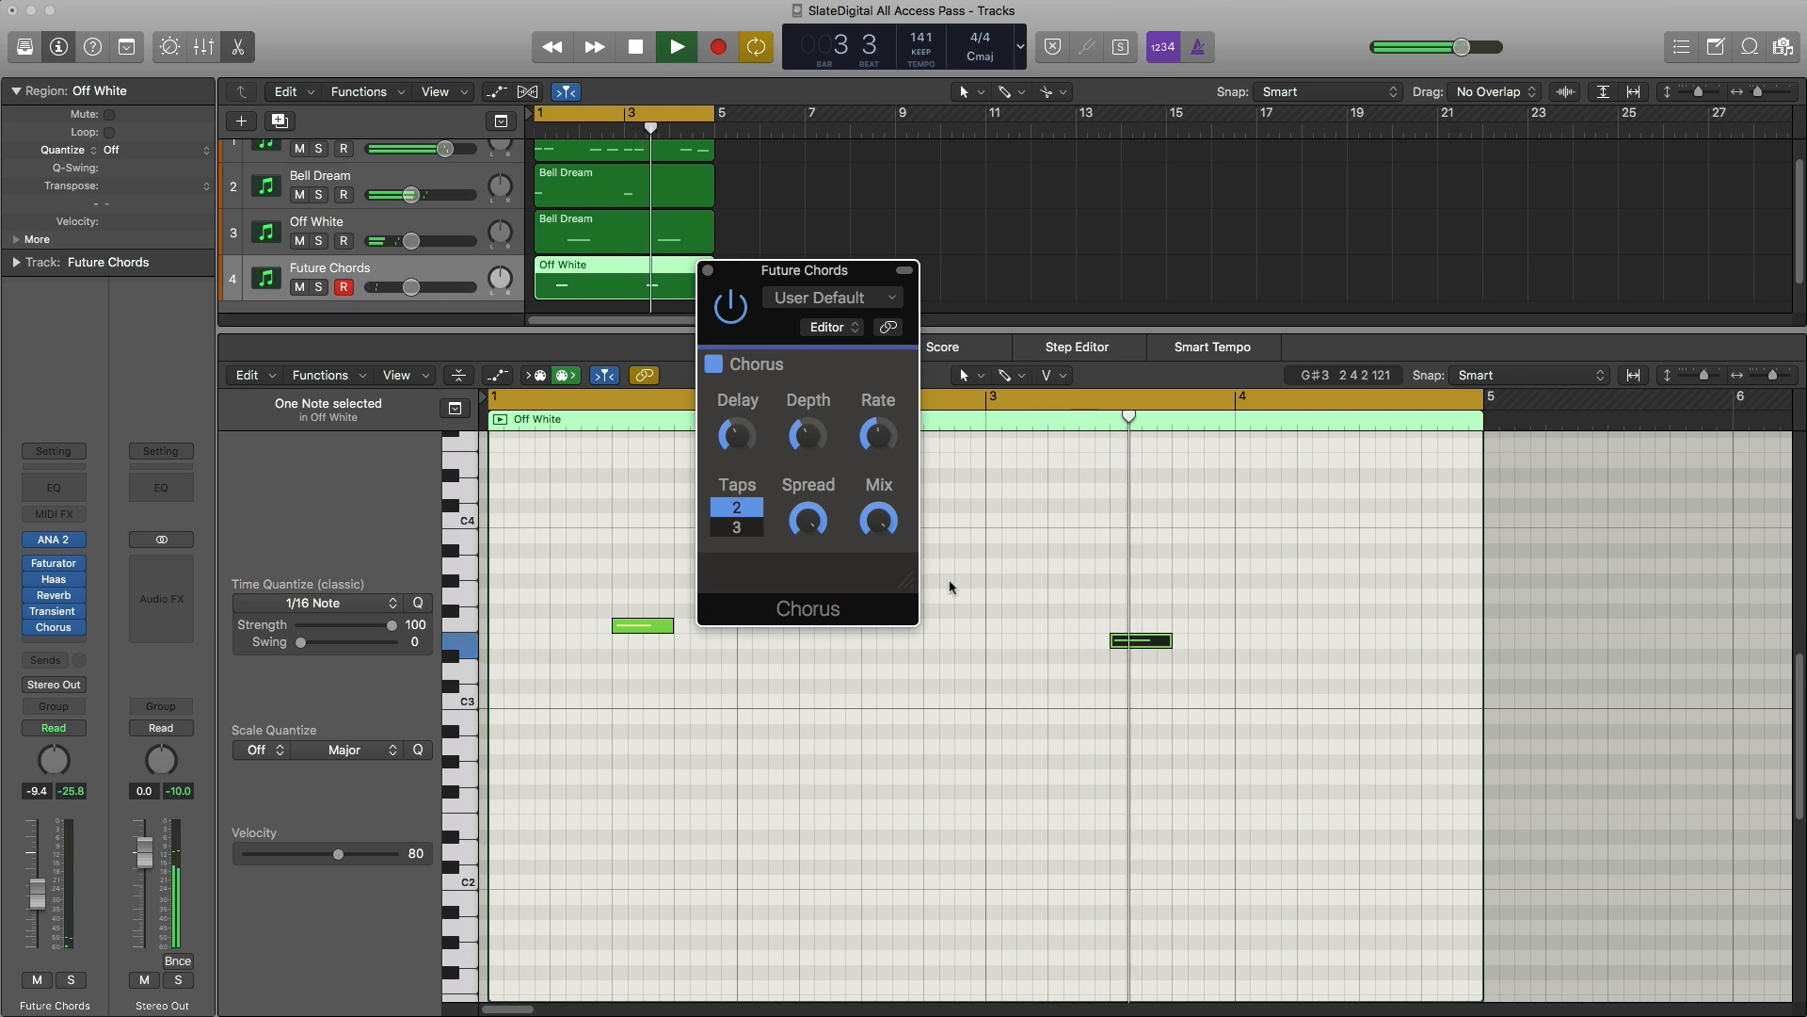
# Step: Lower the Chorus Mix to about 62%, listen to it in the loop, and close its window
pyautogui.moveTo(879, 519)
pyautogui.press('space')
pyautogui.moveTo(879, 519); pyautogui.dragTo(879, 522)
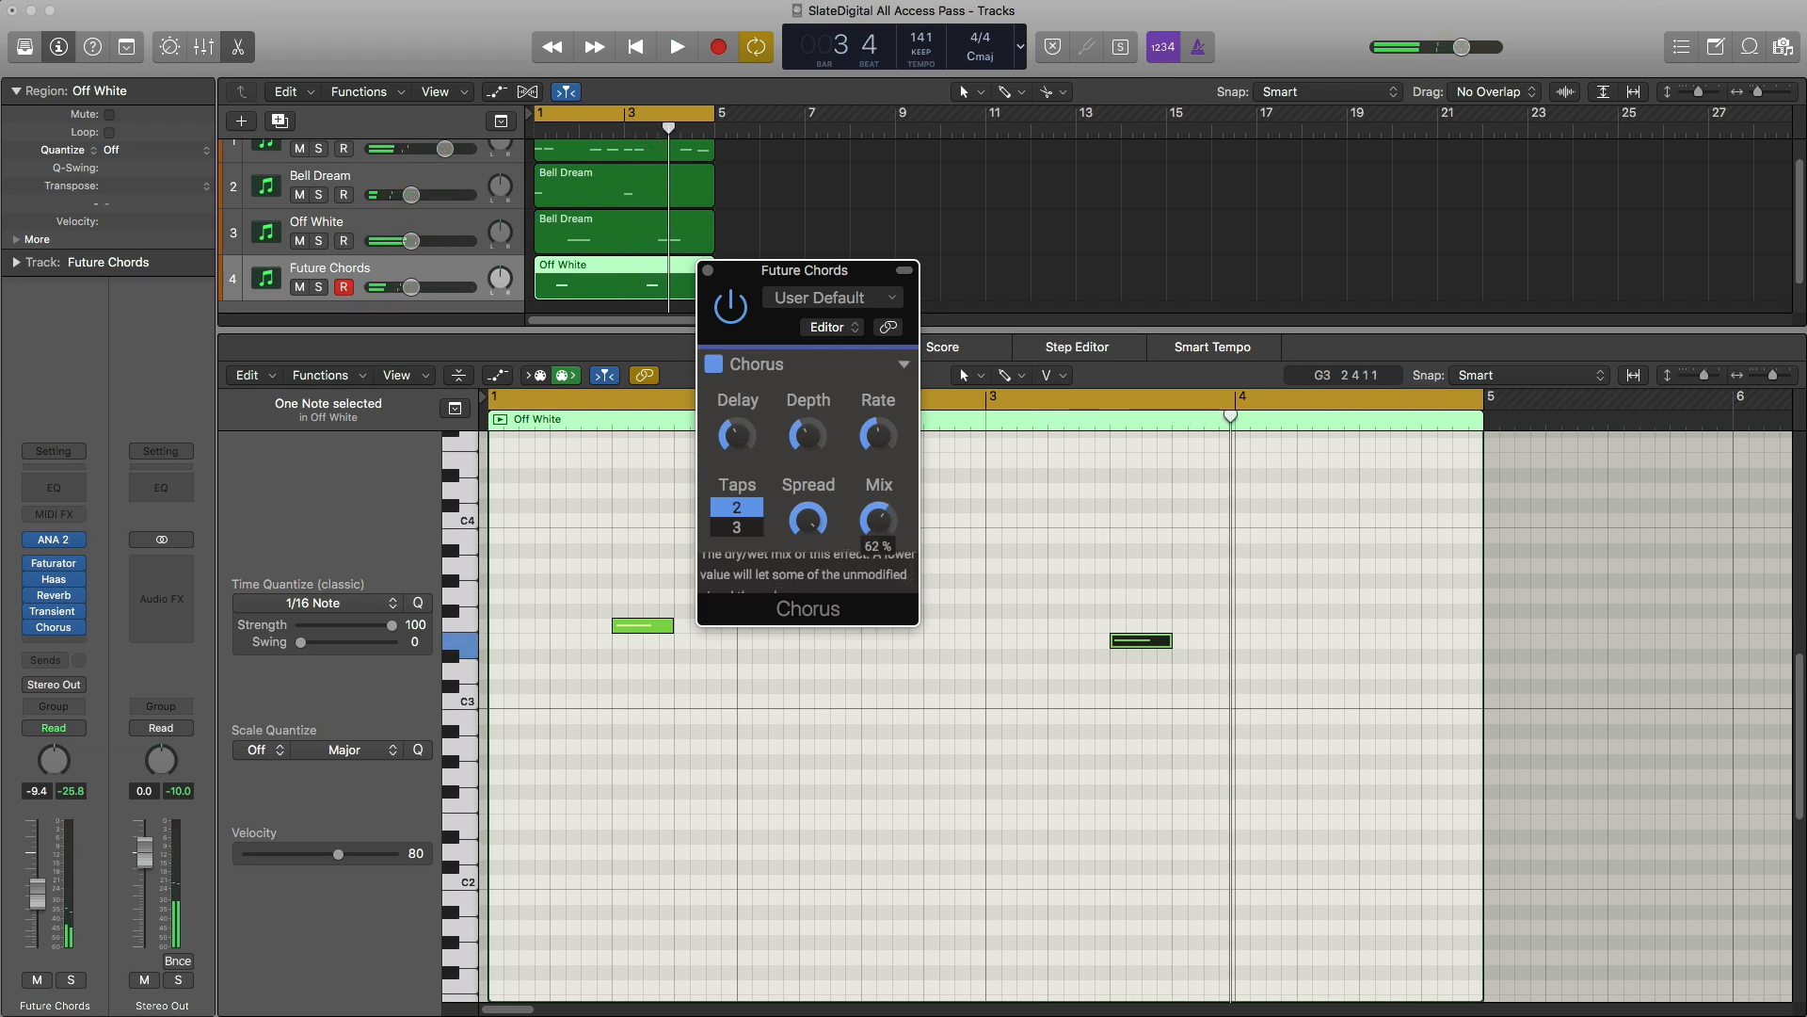
pyautogui.press('space')
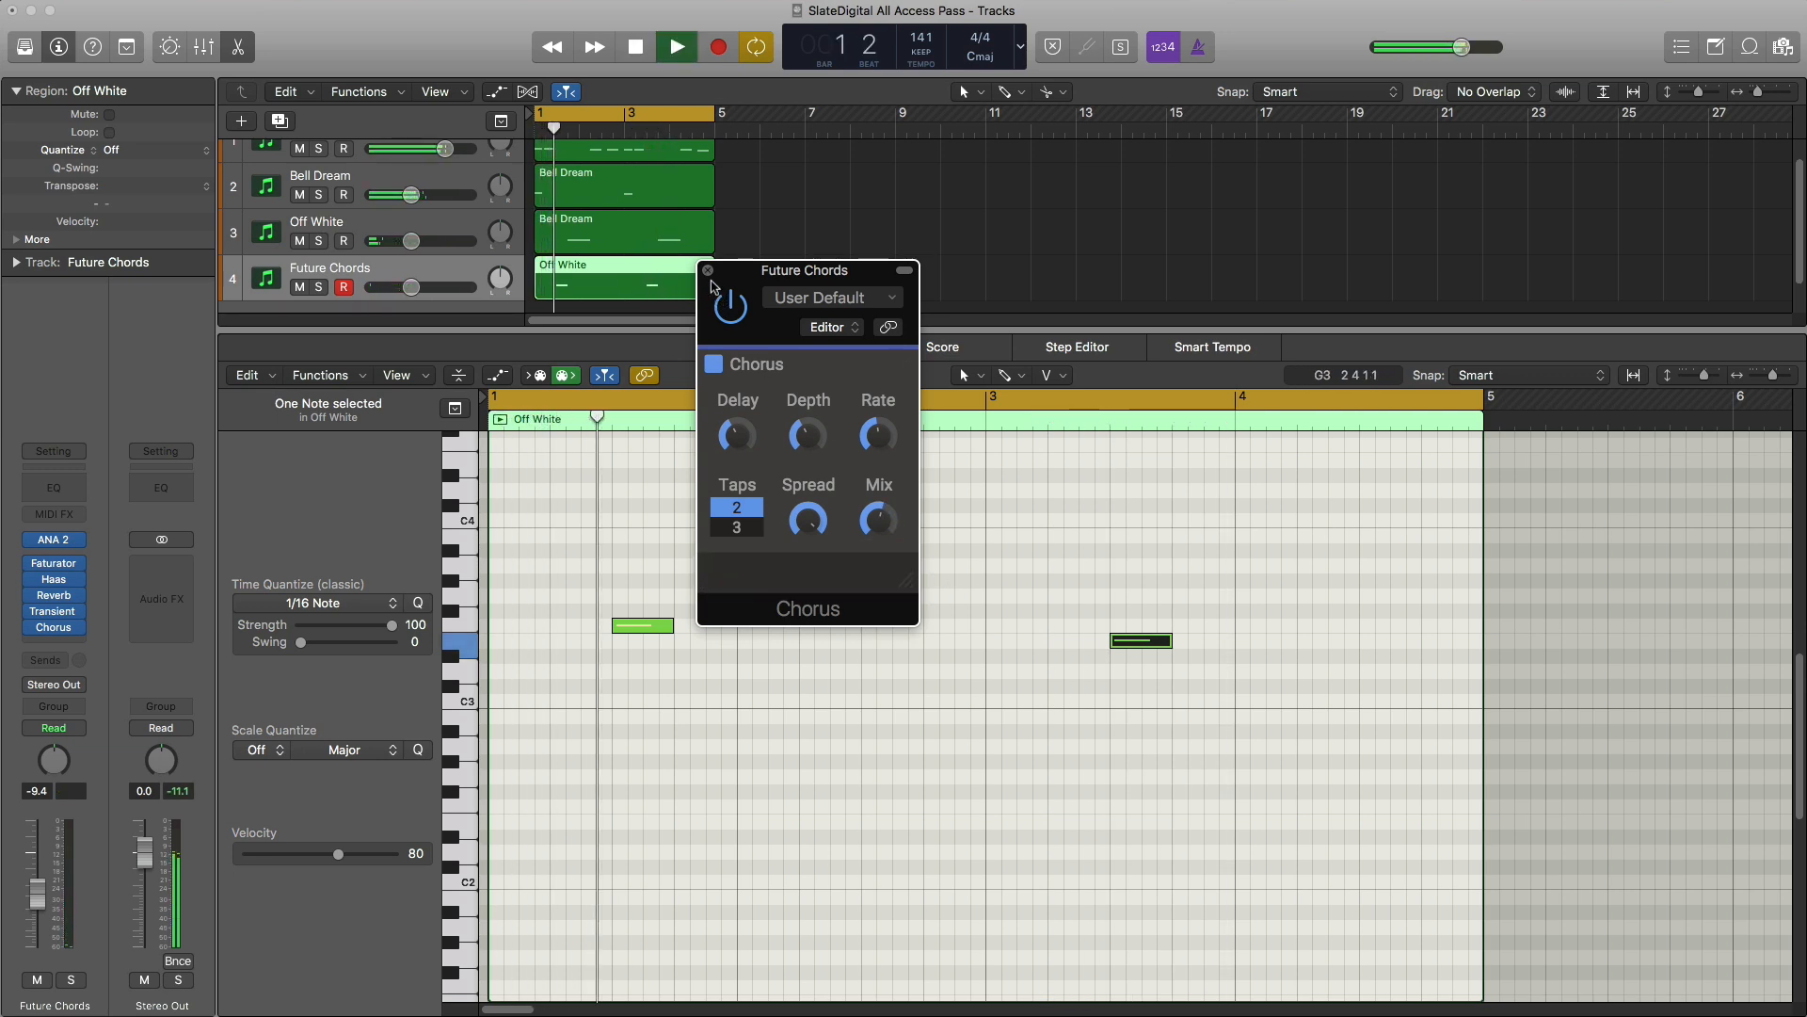
pyautogui.click(708, 270)
# Step: Raise the Future Chords track's volume to -8.2 dB and hide the Piano Roll
pyautogui.moveTo(411, 287); pyautogui.dragTo(417, 317)
pyautogui.press('e')
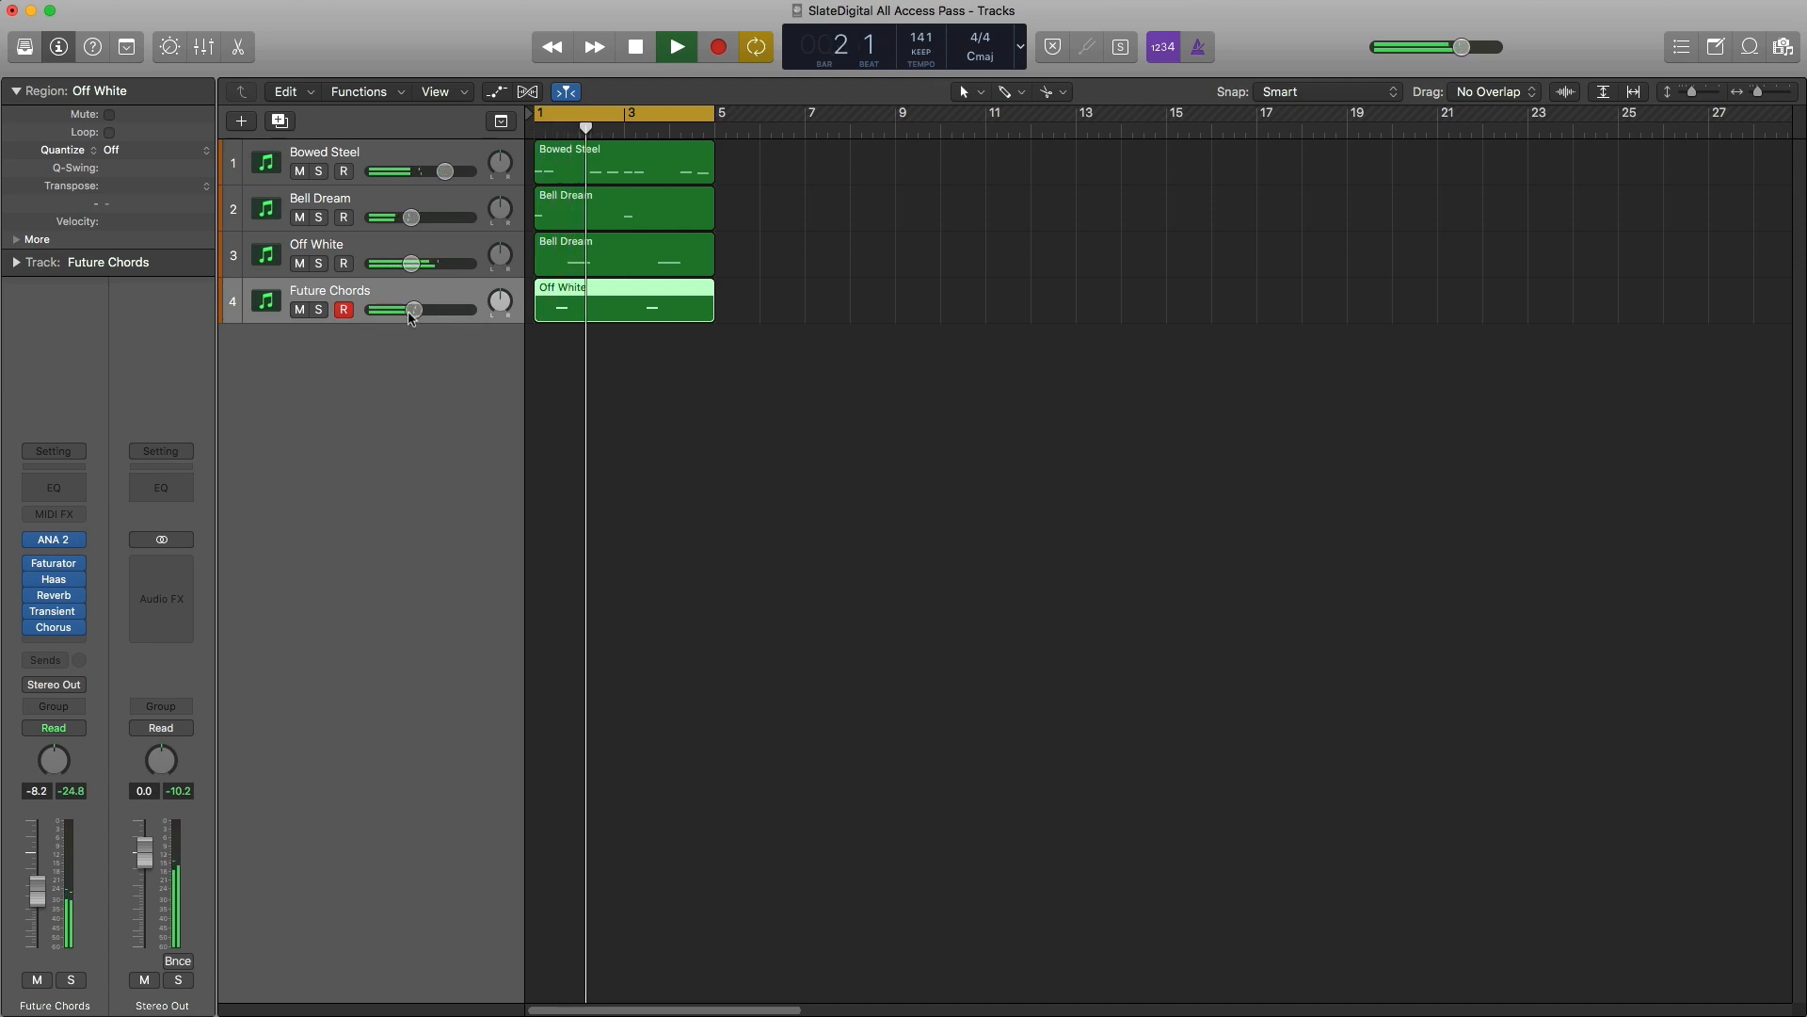
pyautogui.press('space')
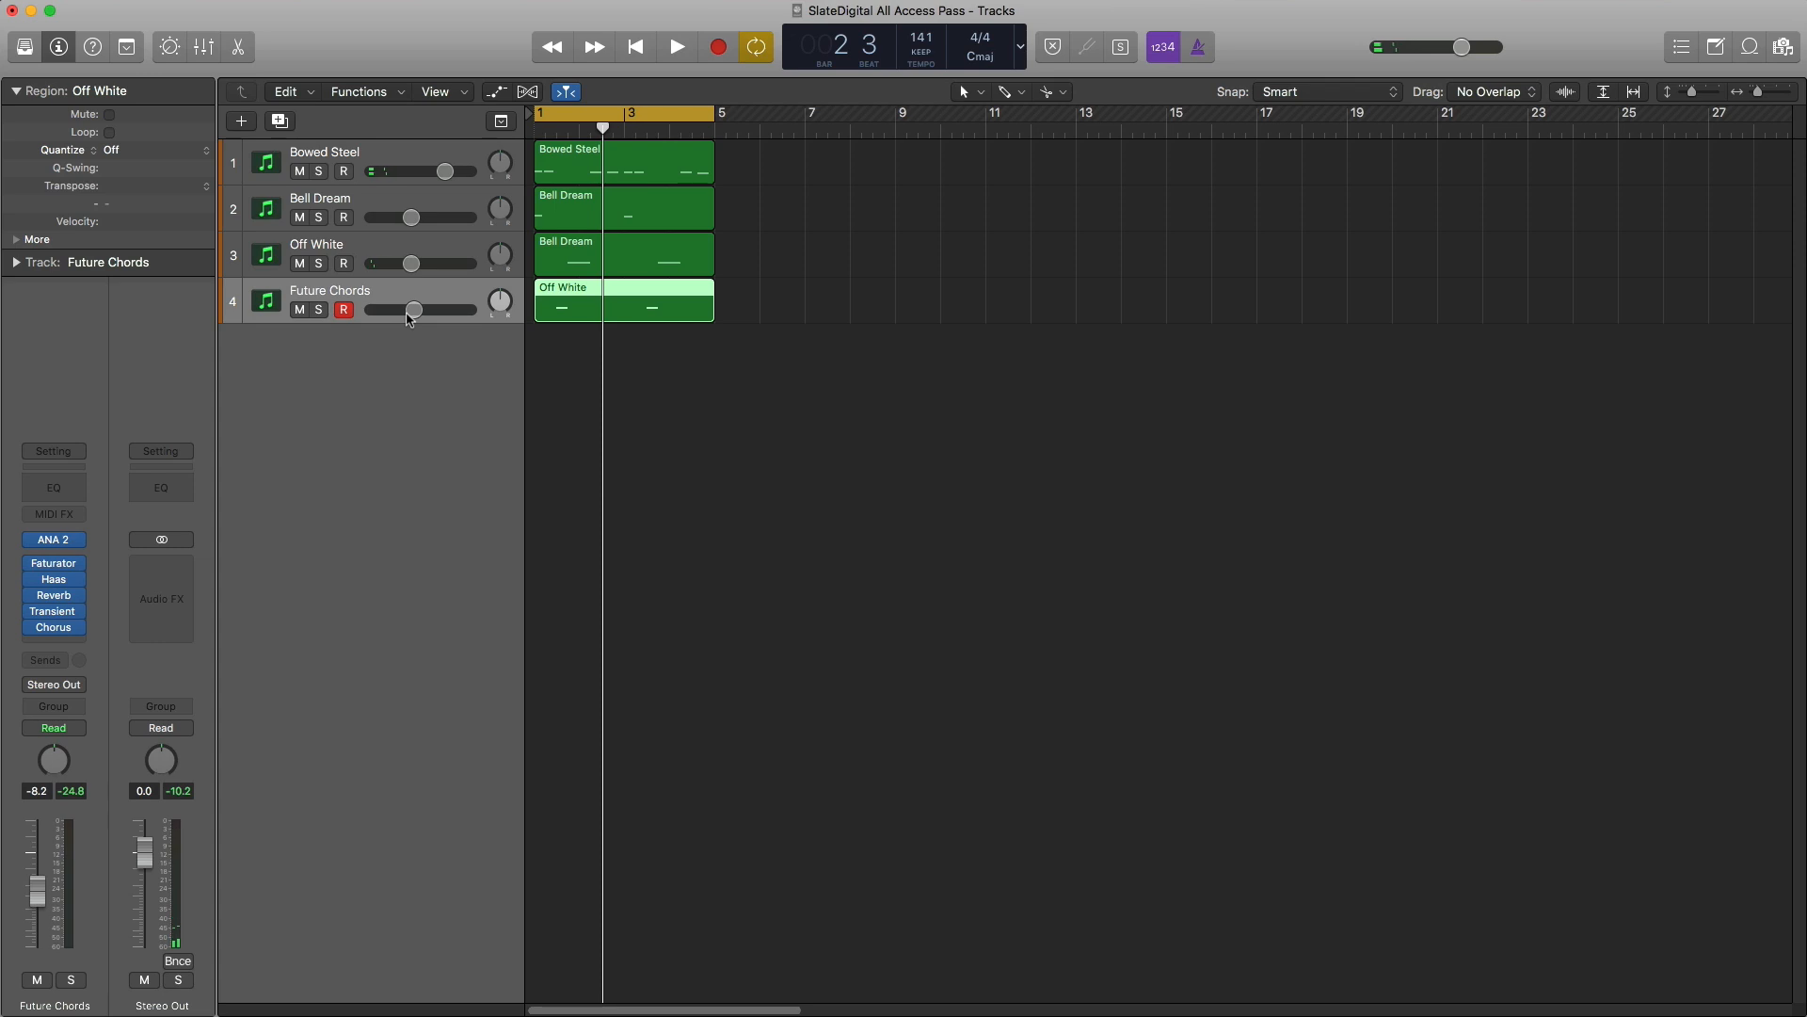
# Step: Add a software instrument track below Future Chords and insert the stereo EXS24 sampler on it
pyautogui.click(232, 131)
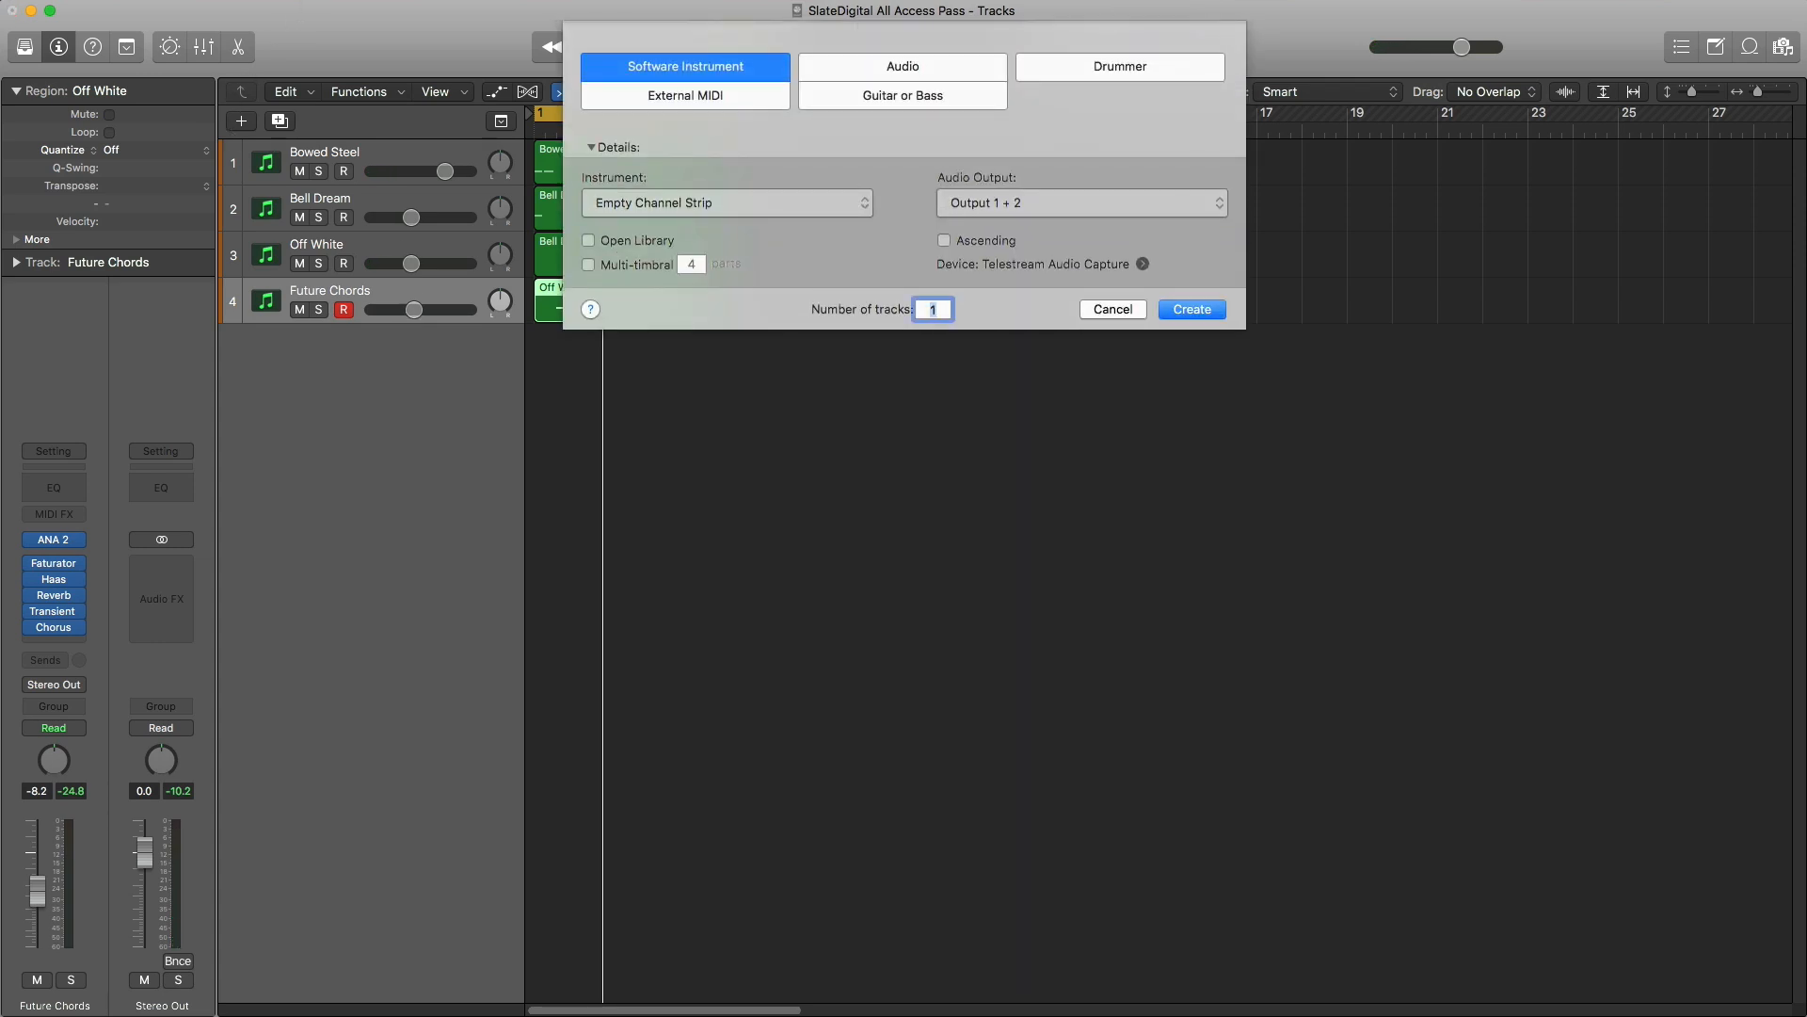
pyautogui.press('Return')
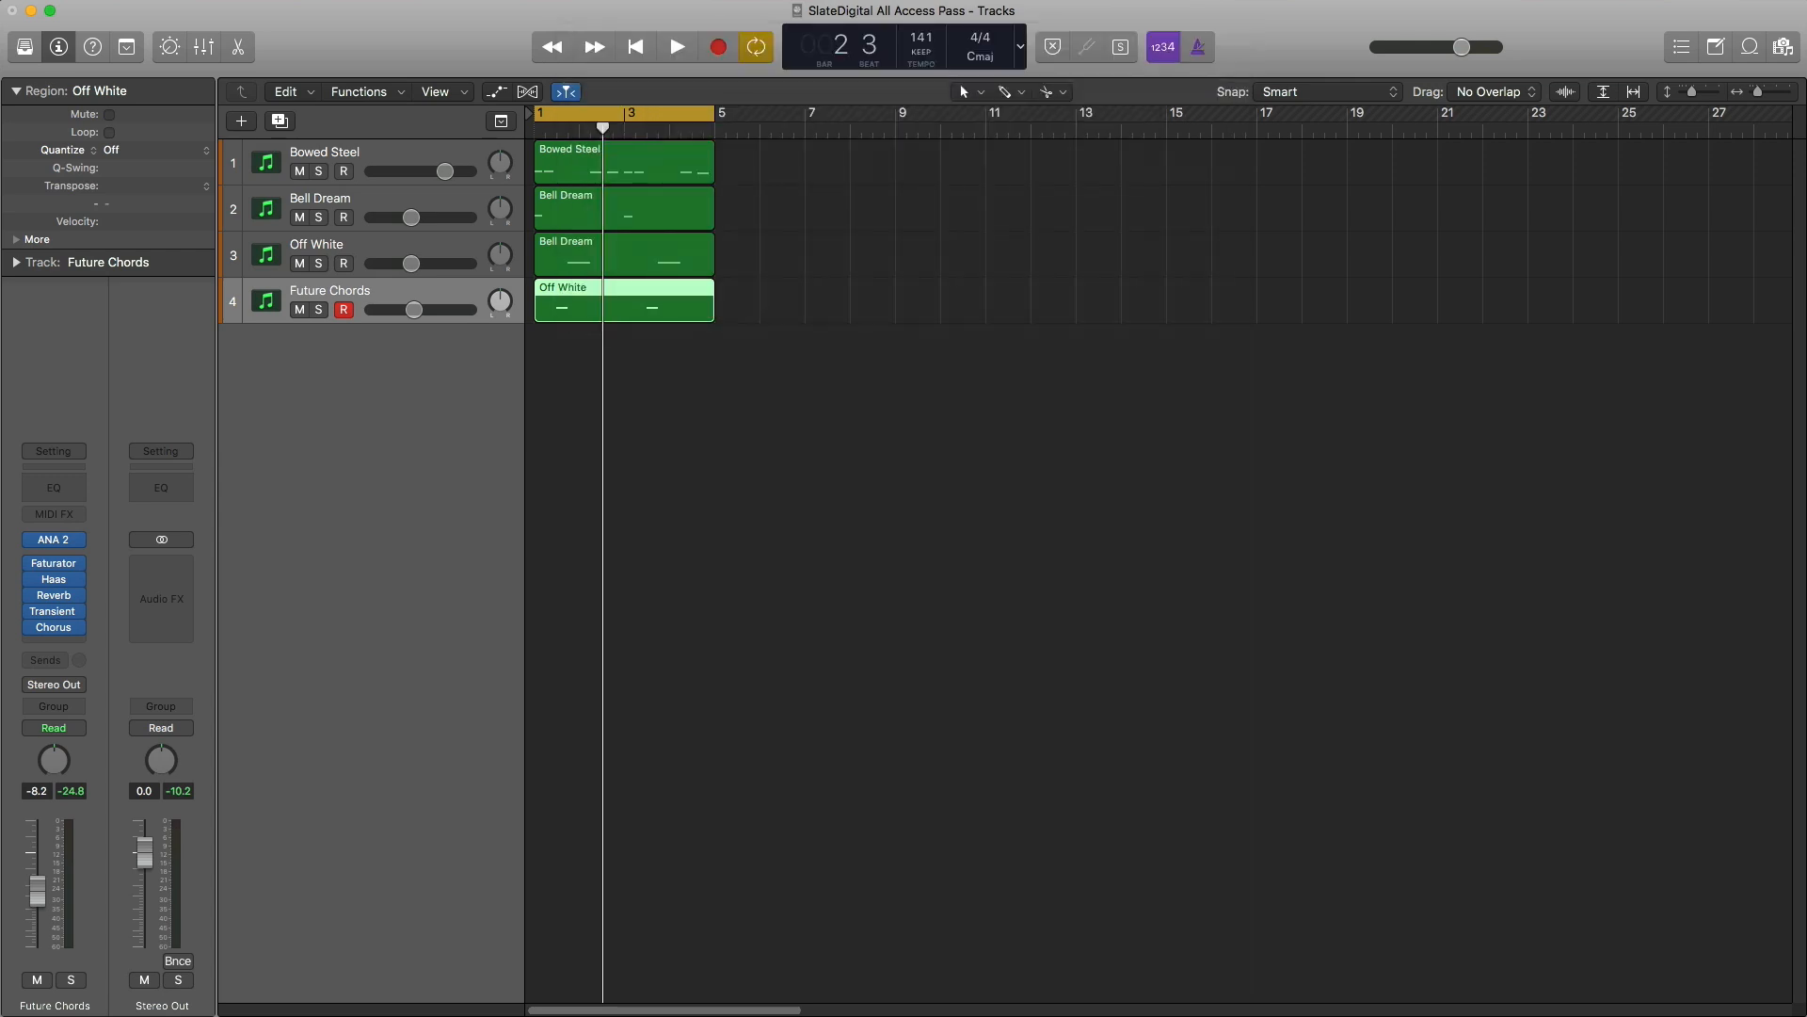
pyautogui.click(79, 613)
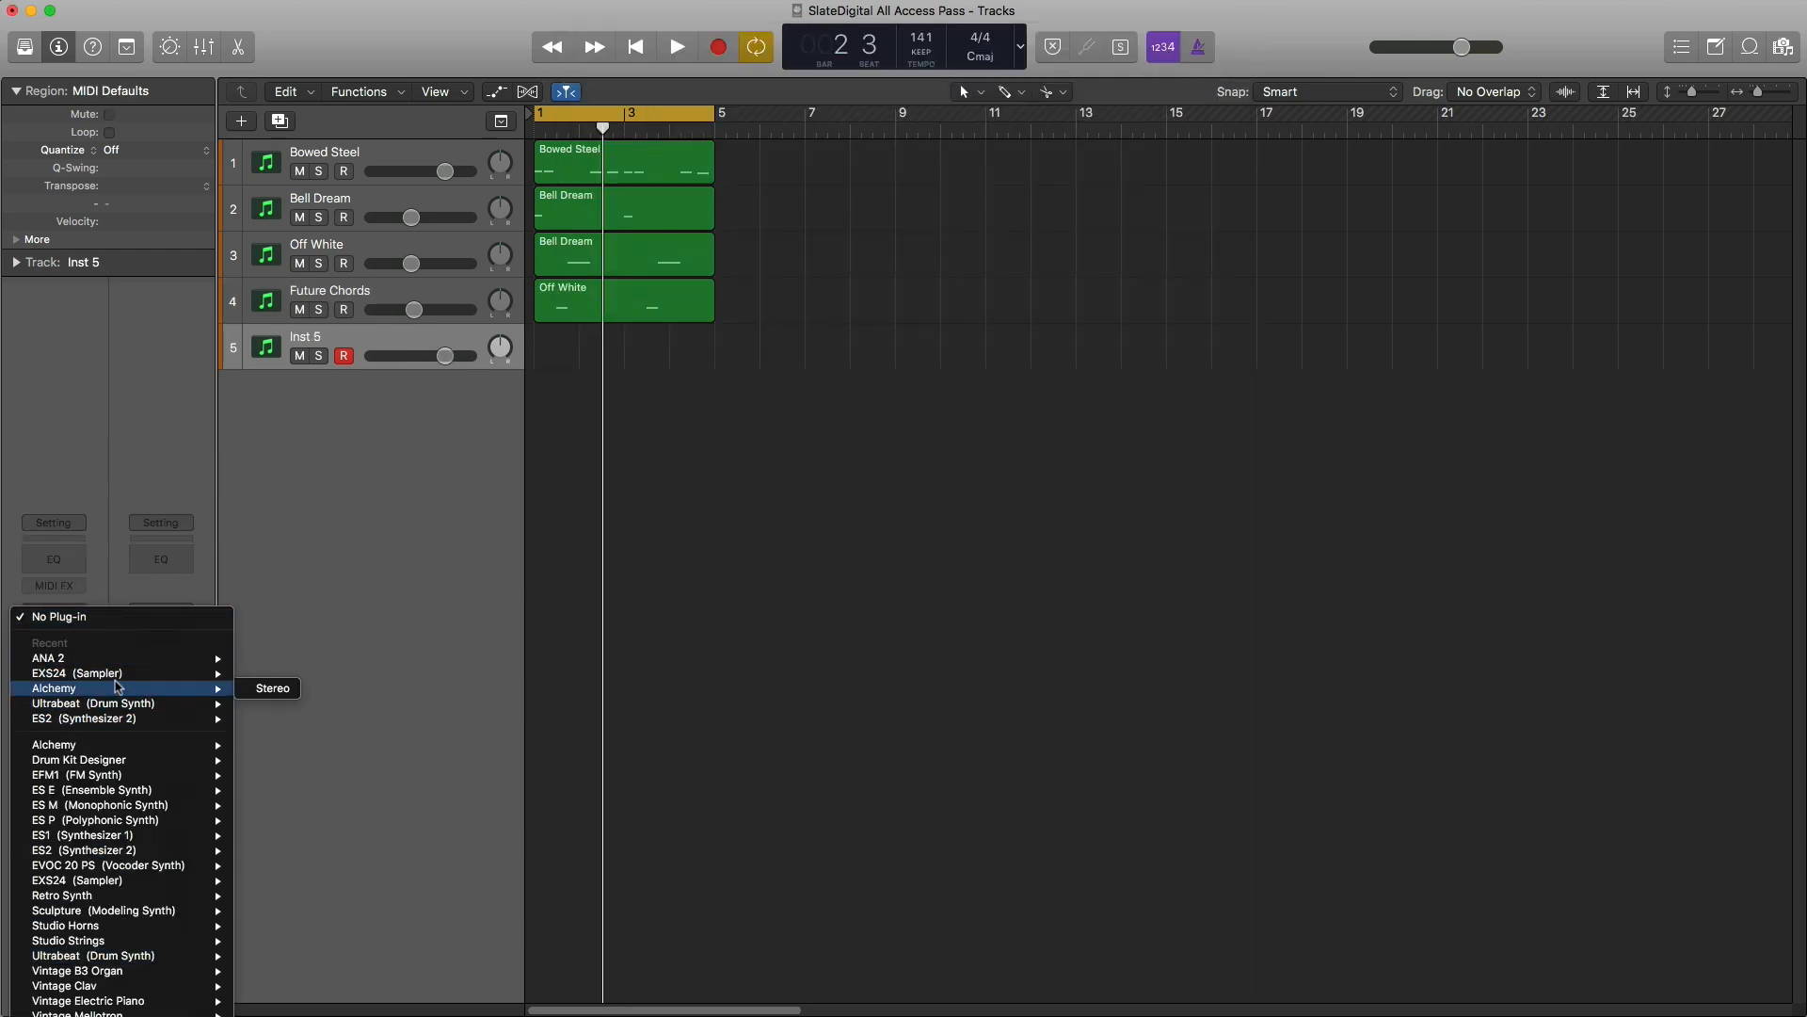
pyautogui.moveTo(207, 673)
pyautogui.click(260, 690)
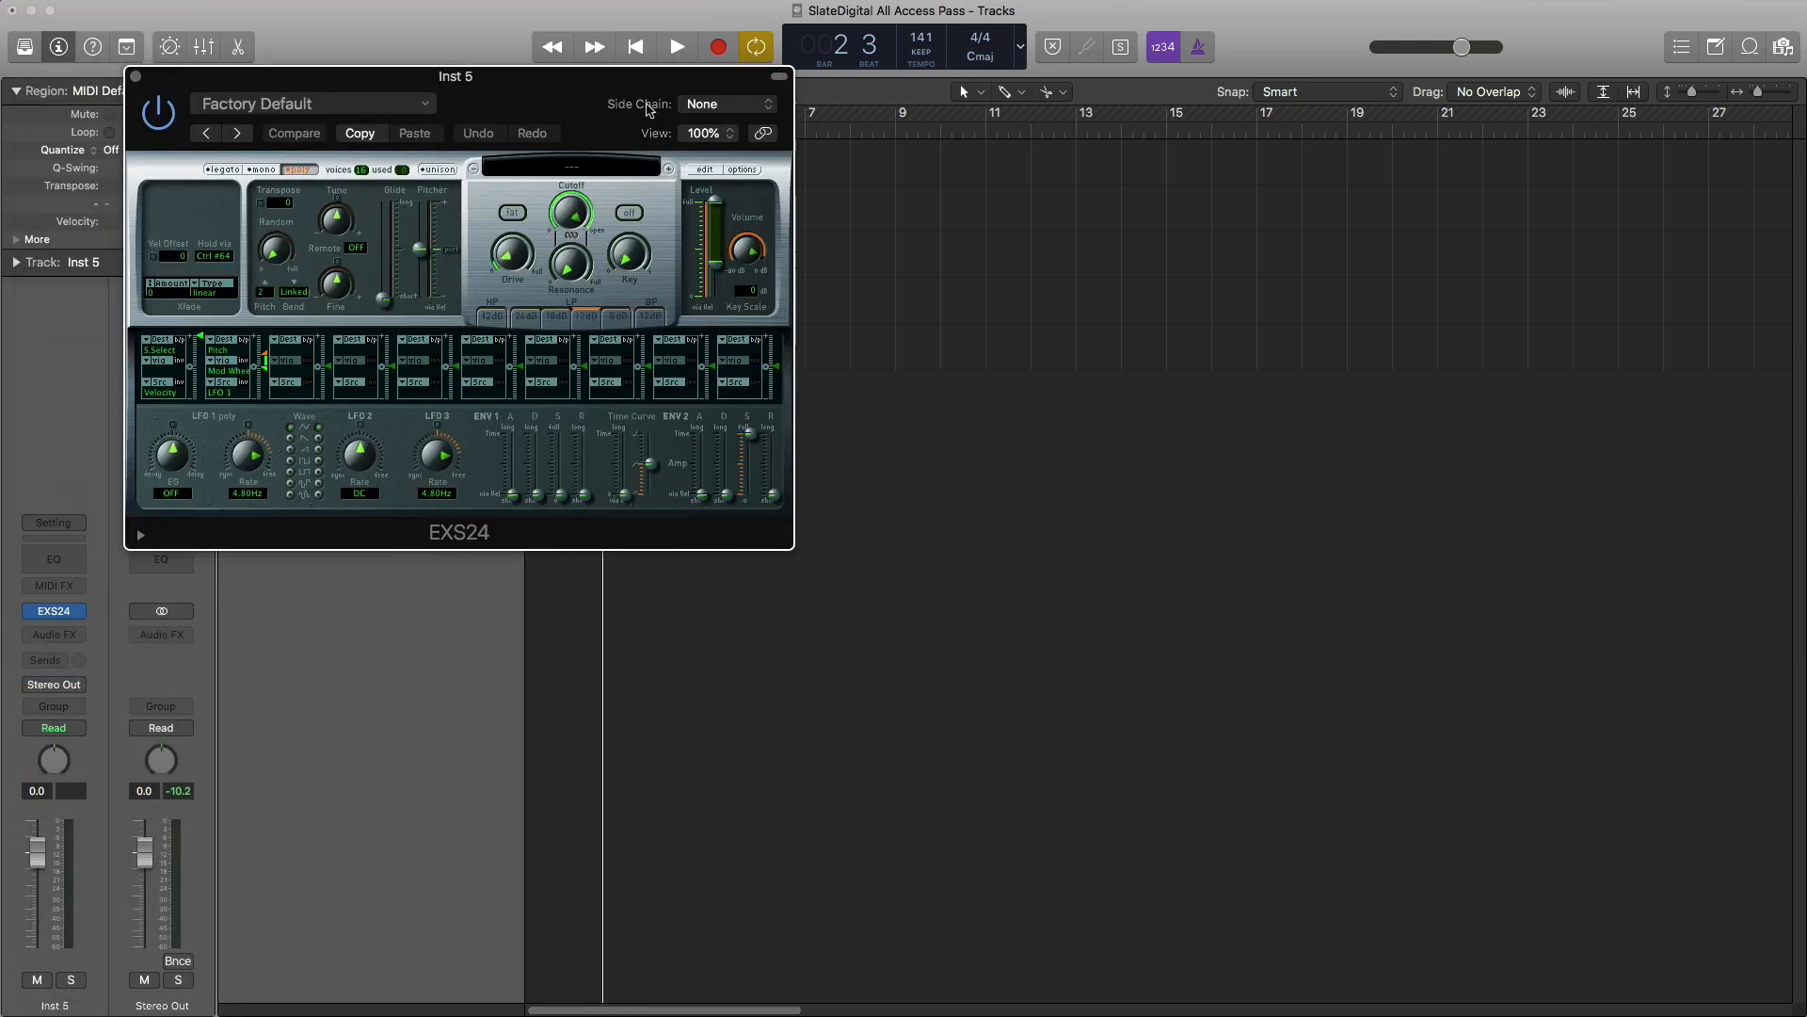
# Step: Load the iamm essentials sampler instrument from the SlateDigital All Access Pass project into EXS24 and close its window
pyautogui.click(684, 208)
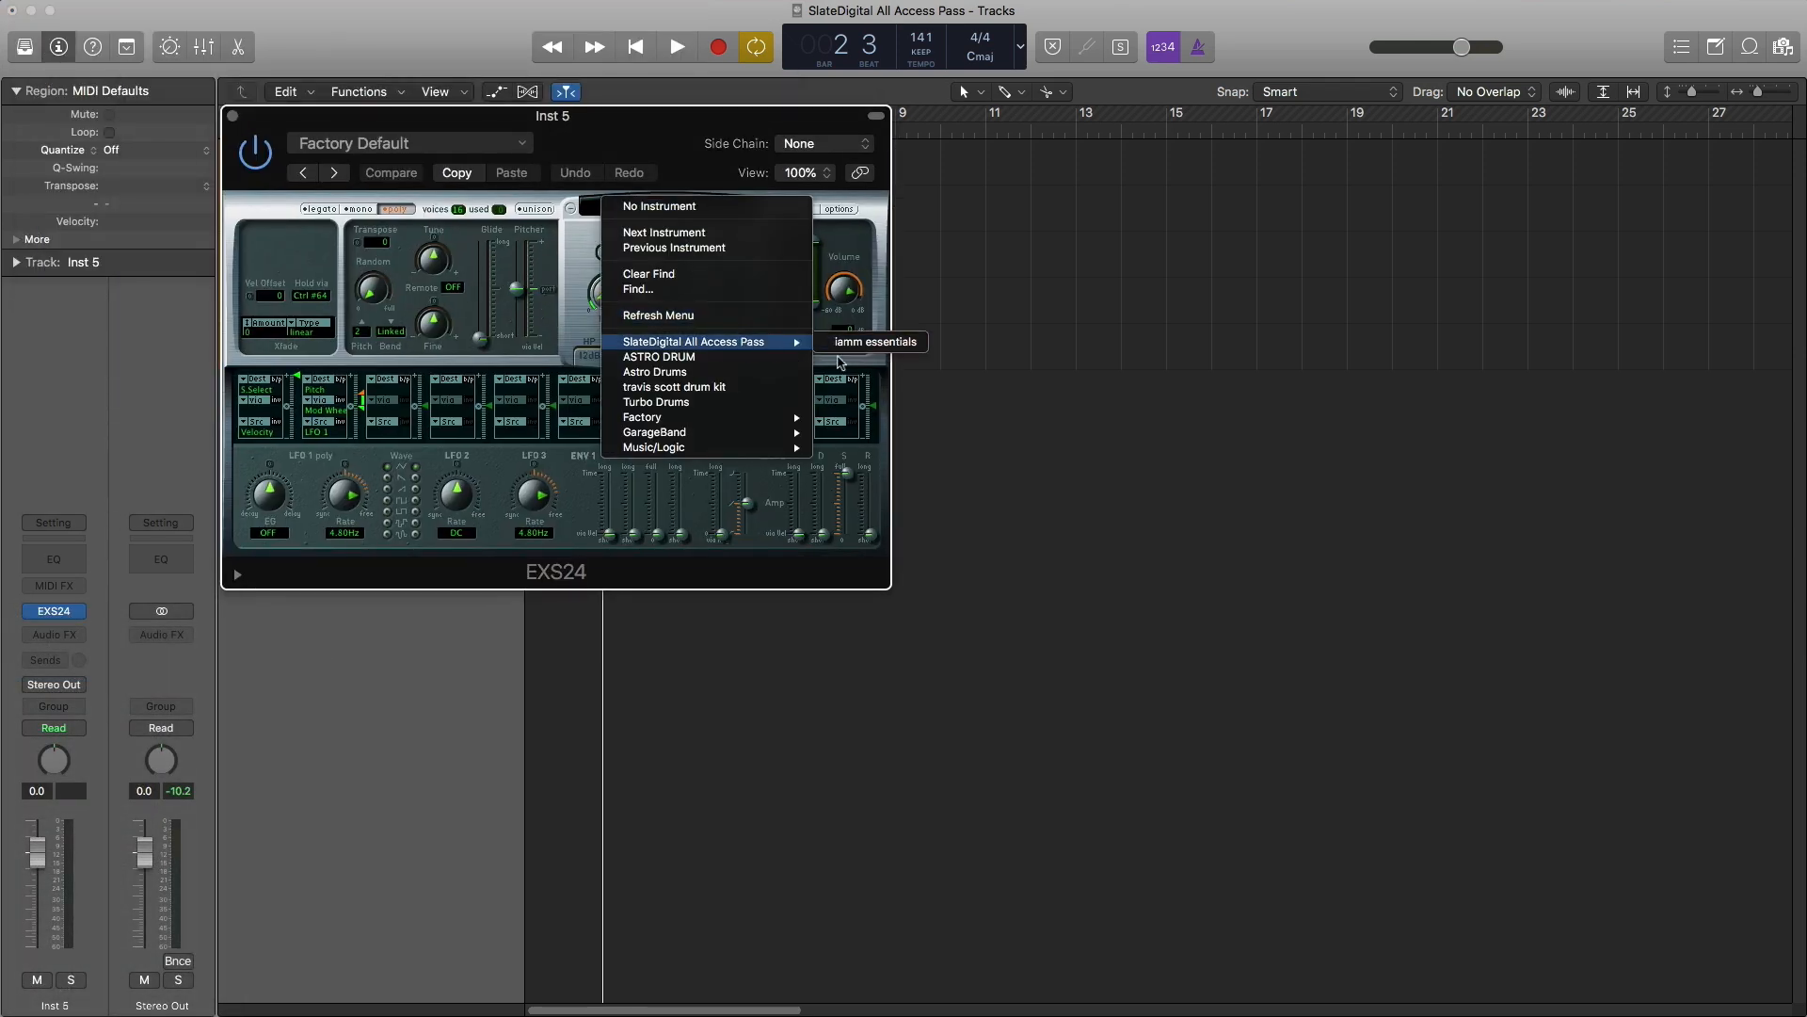
pyautogui.click(863, 343)
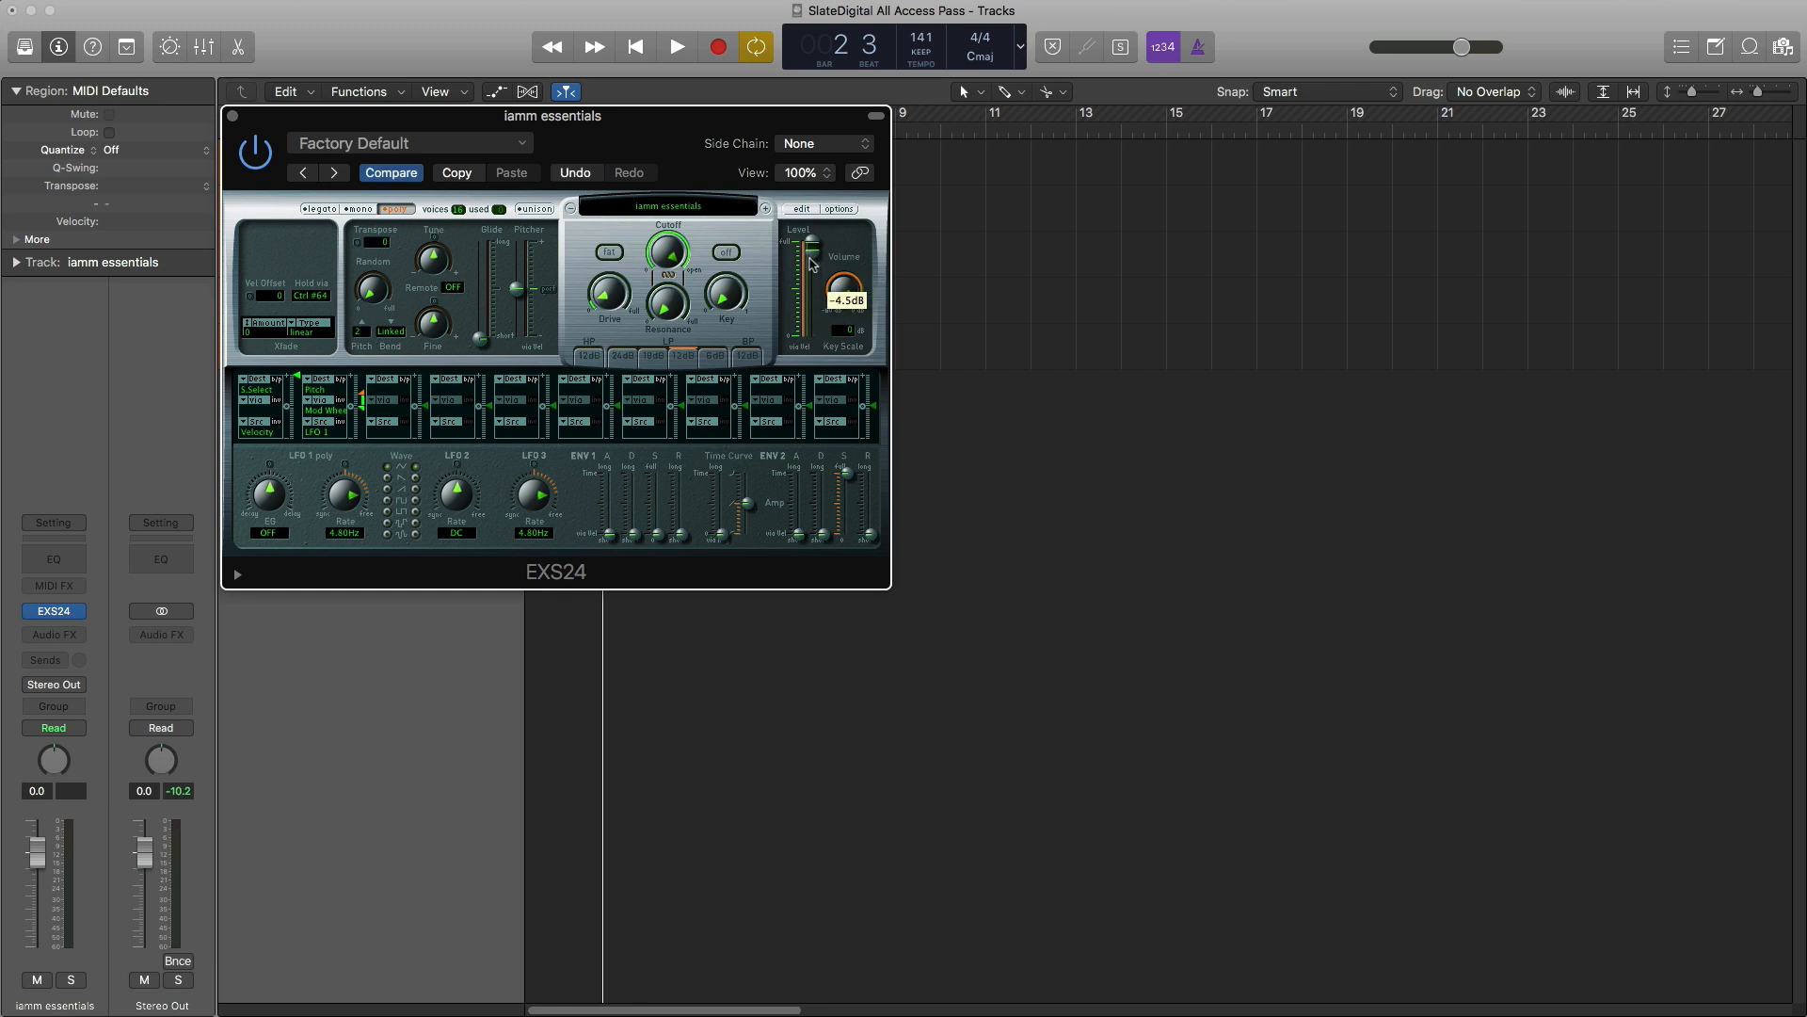
pyautogui.click(232, 117)
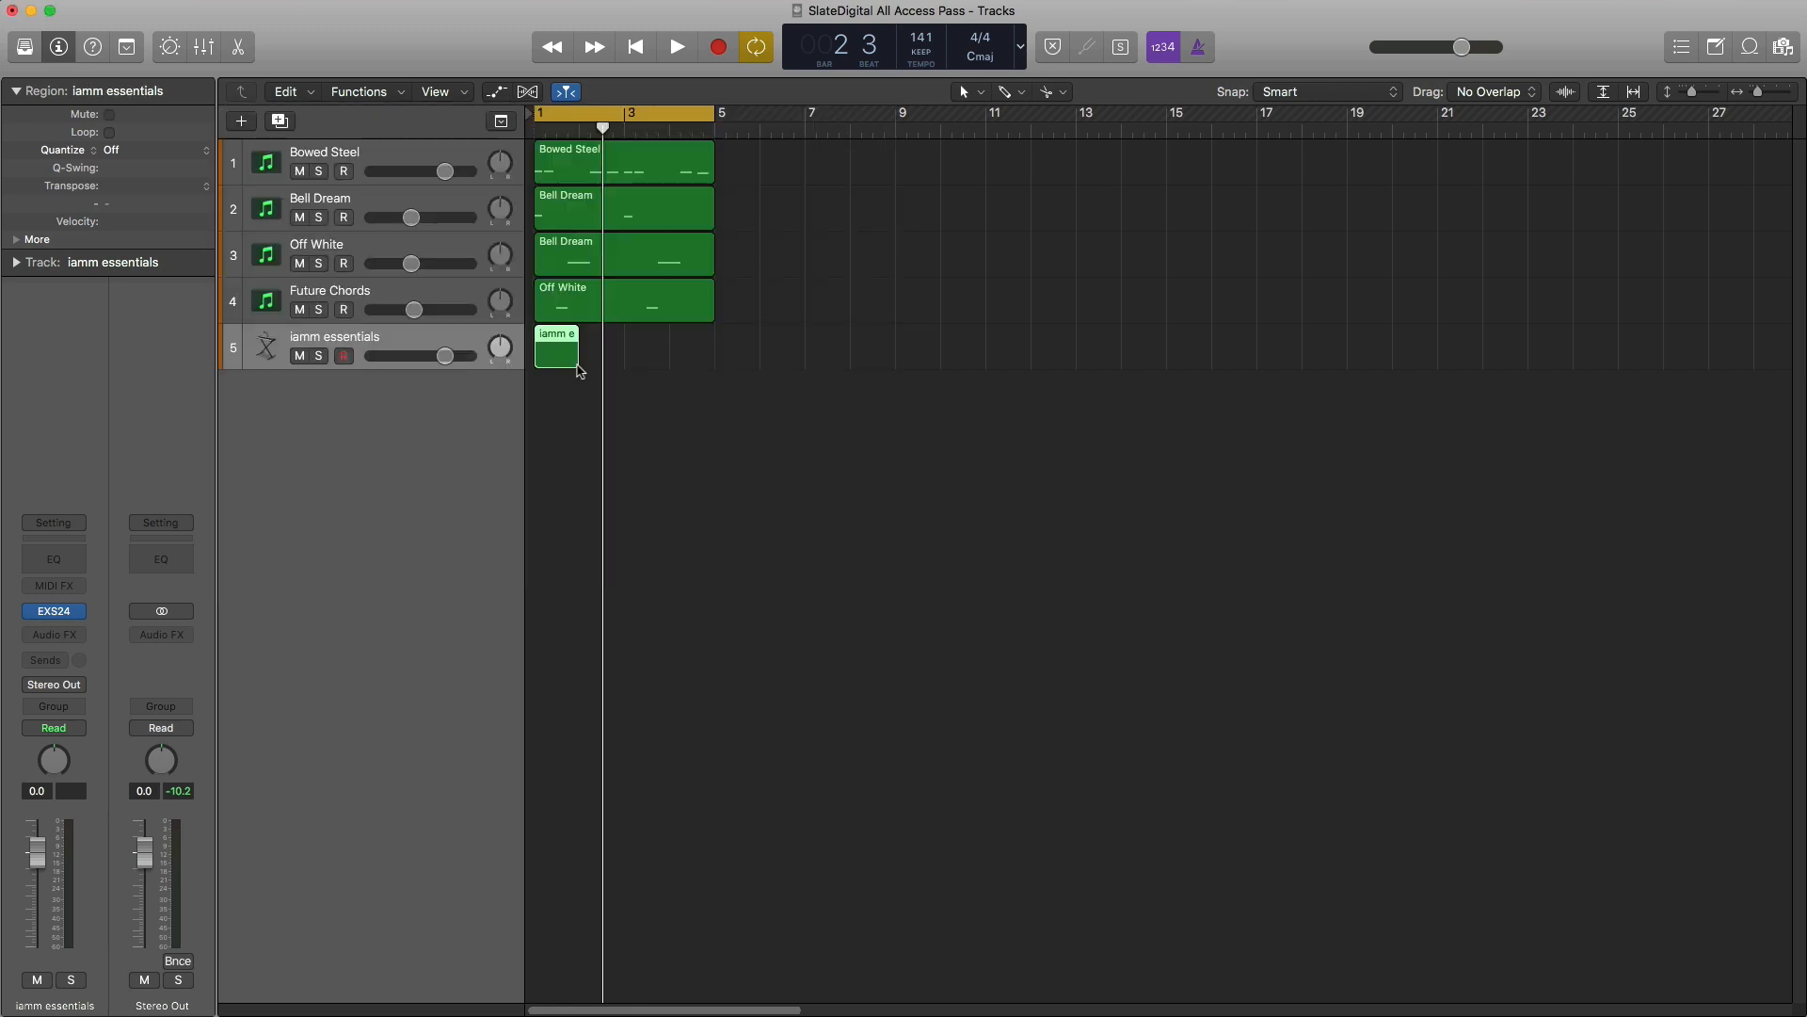
# Step: Extend the iamm essentials region to four bars, place a C#3 note on beat 3 of each bar, and play the loop
pyautogui.moveTo(580, 371); pyautogui.dragTo(714, 351)
pyautogui.doubleClick(669, 362)
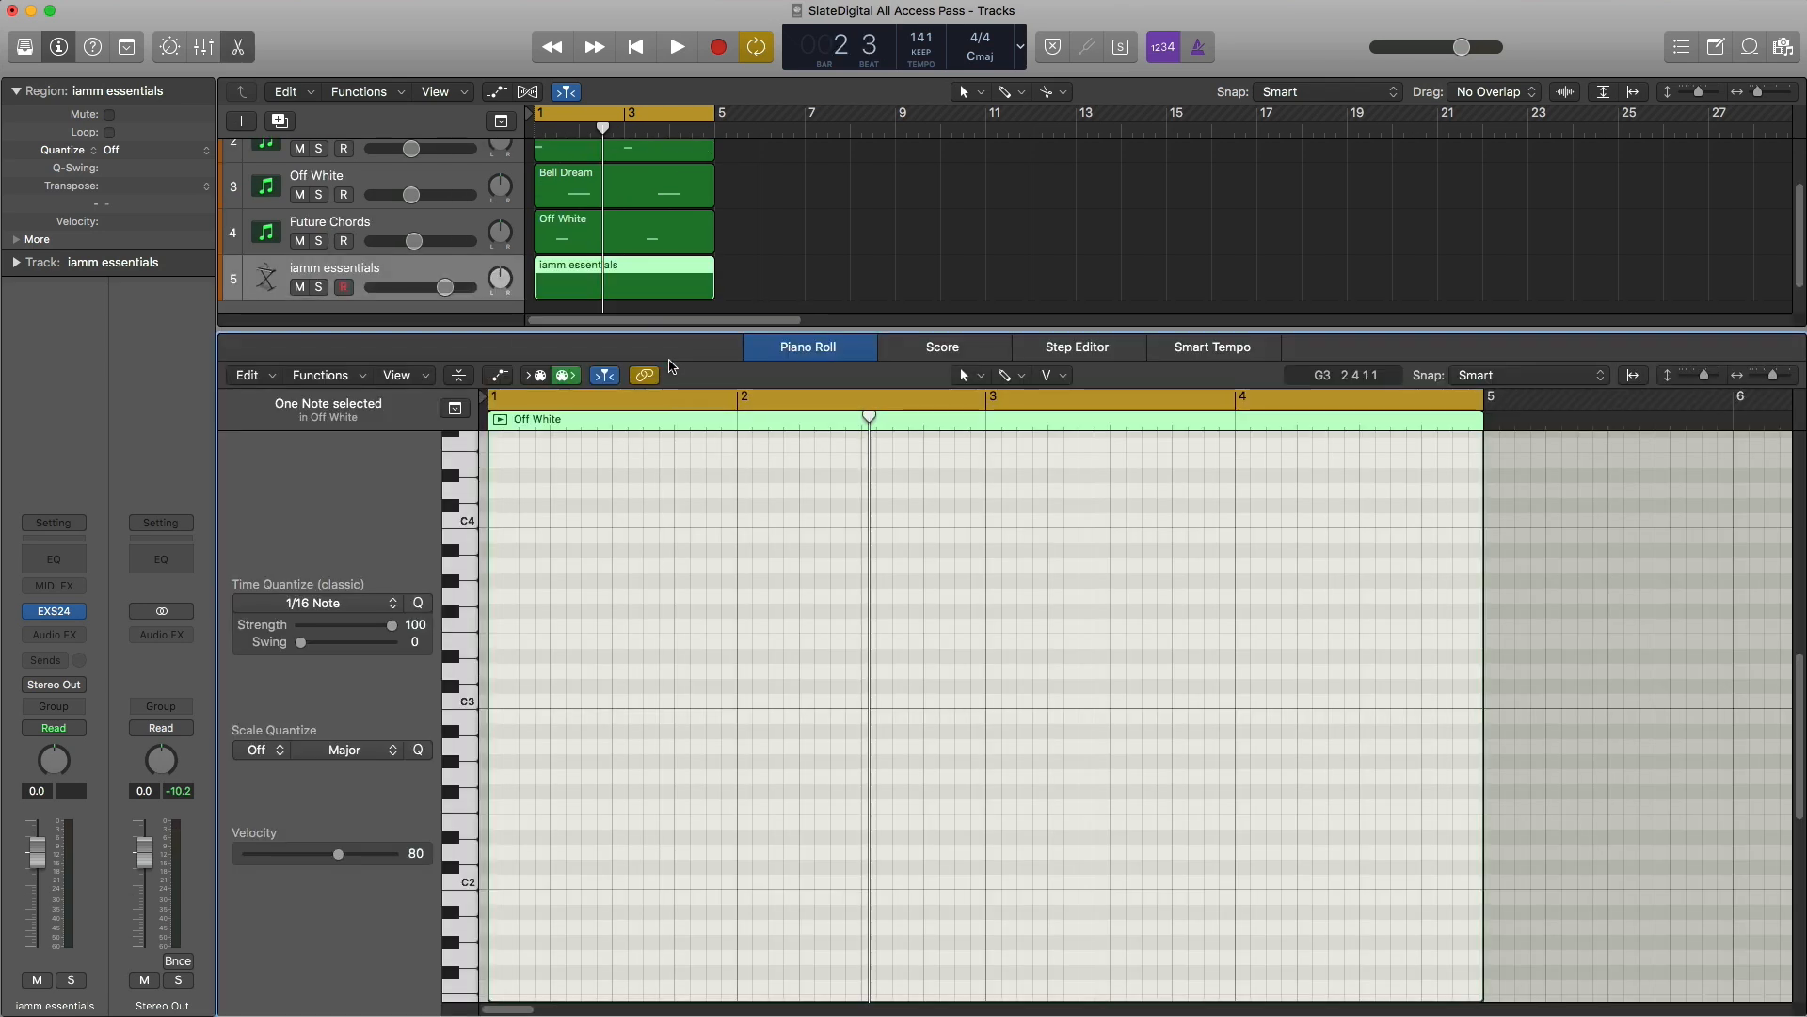
pyautogui.keyDown('super'); pyautogui.click(613, 692); pyautogui.keyUp('super')
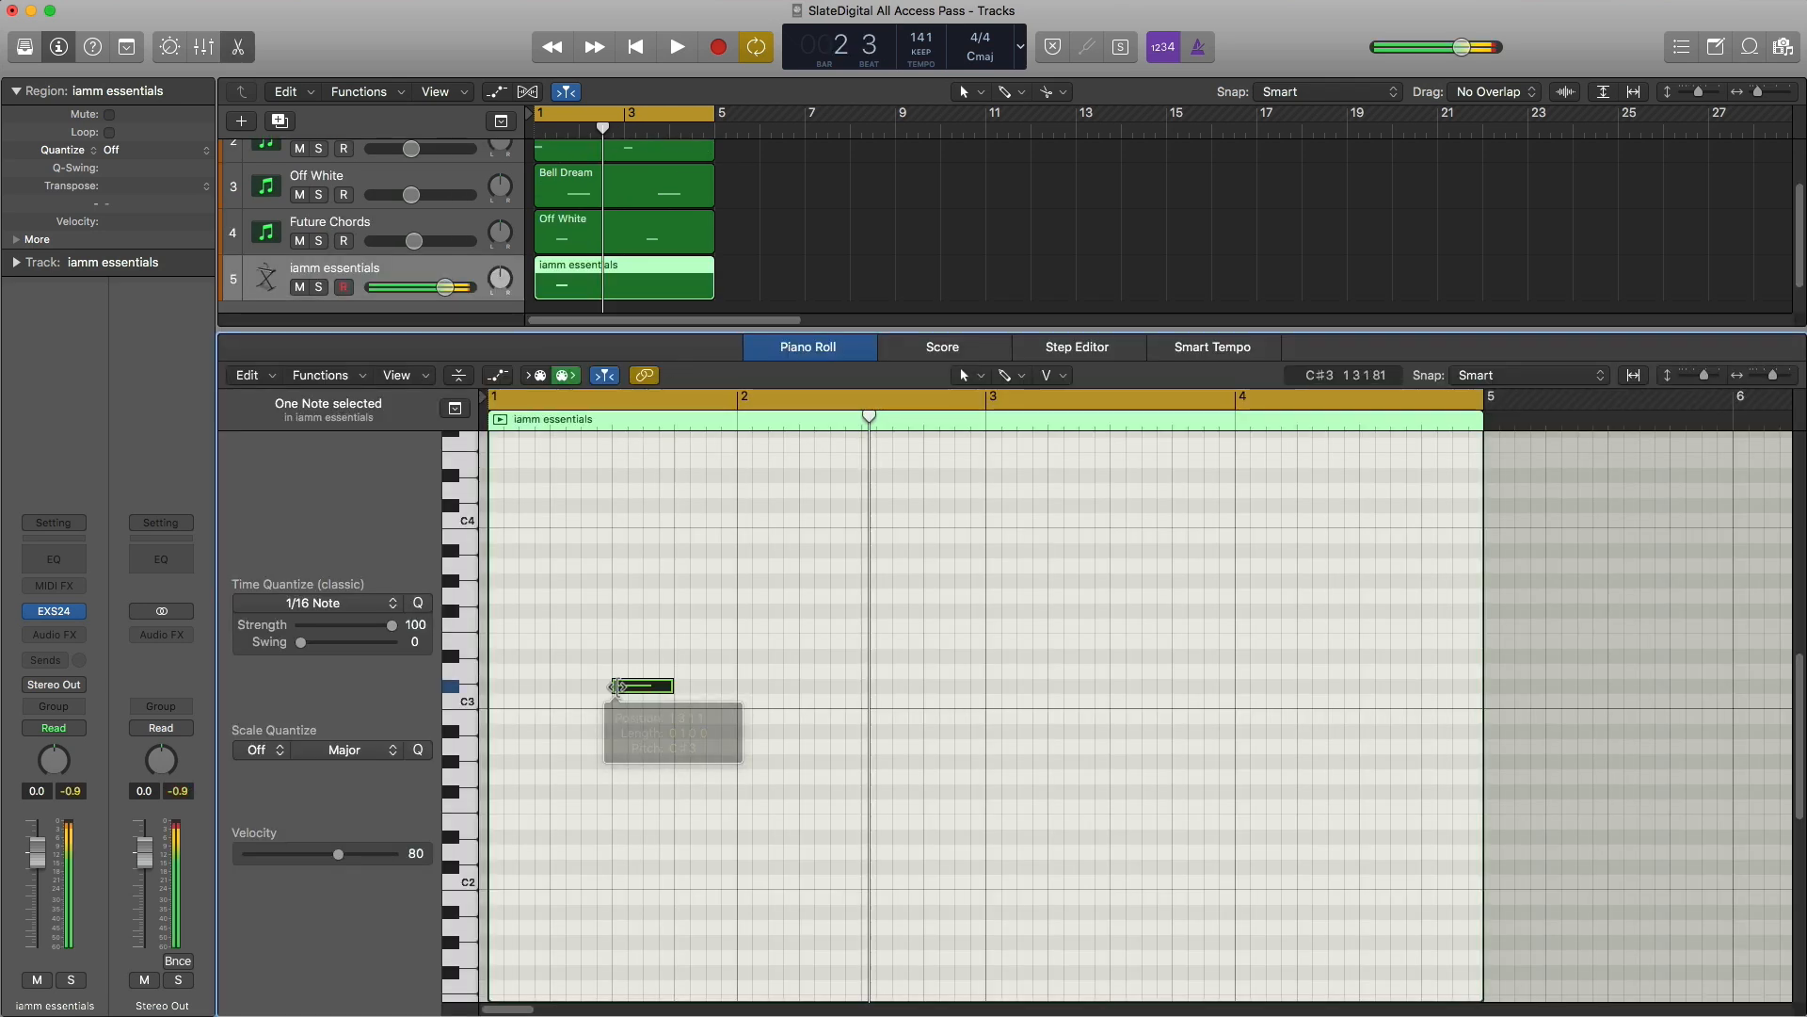
pyautogui.click(618, 690)
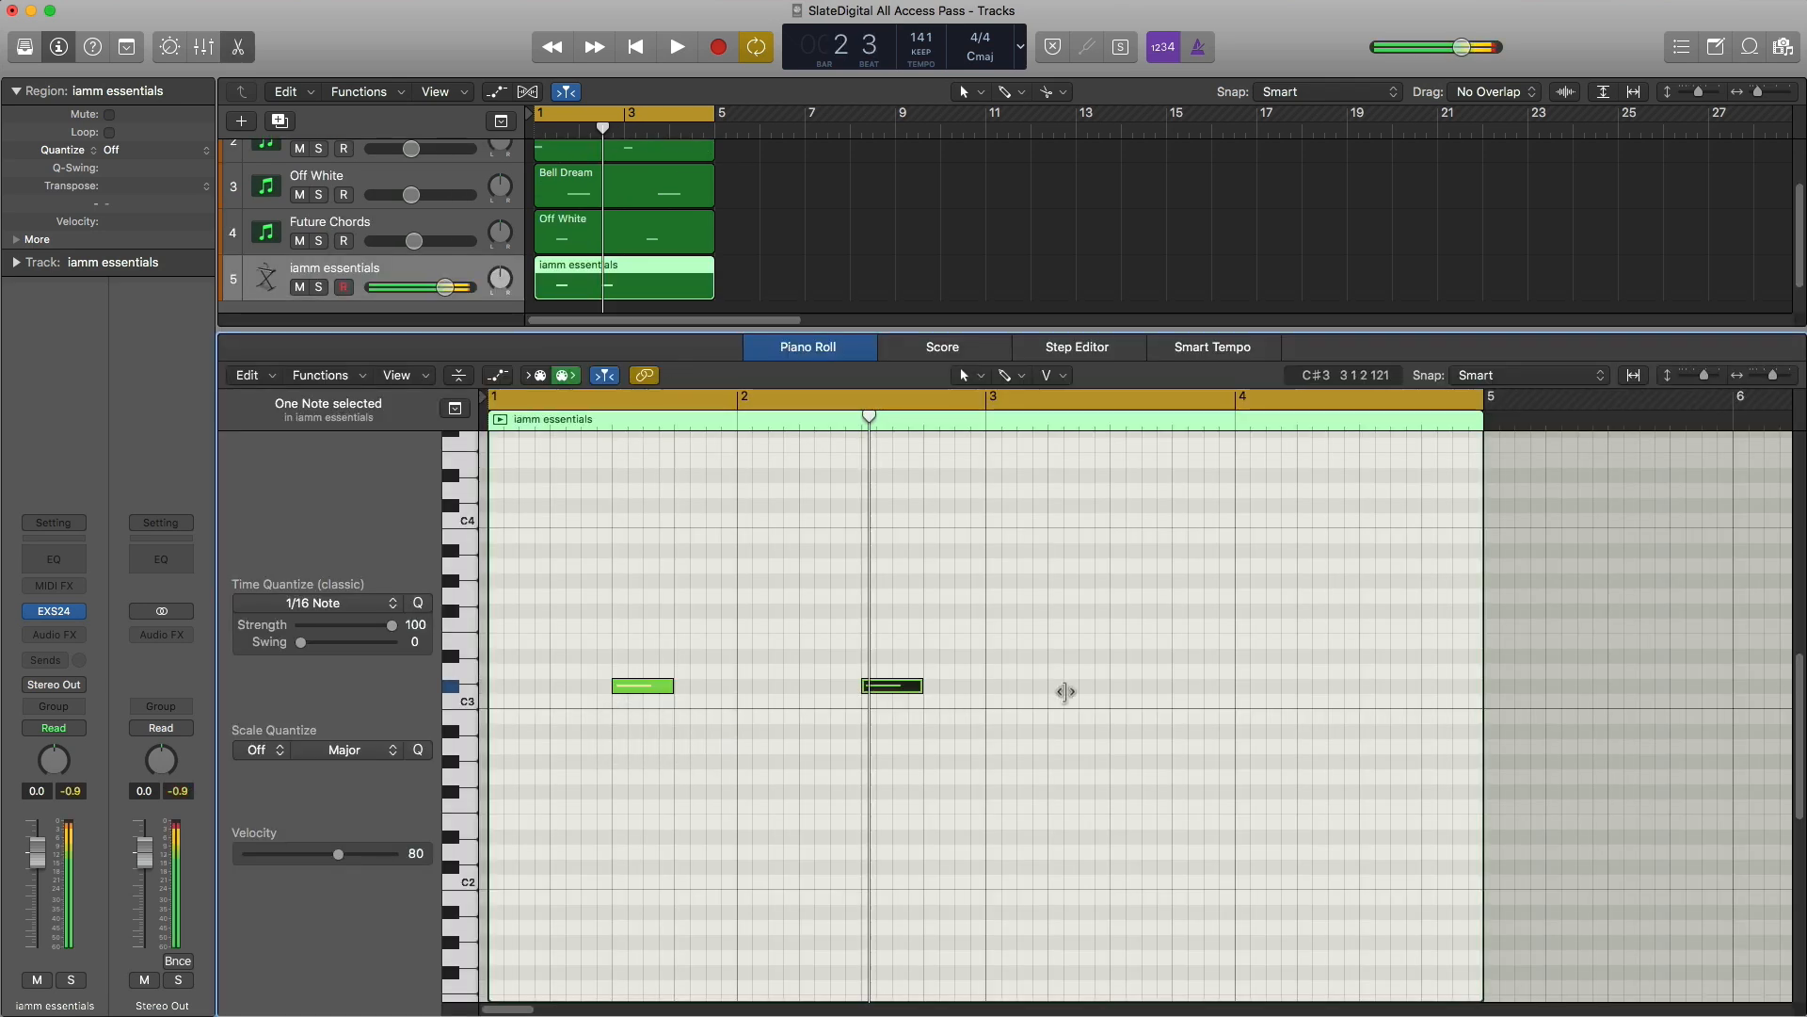
pyautogui.keyDown('super'); pyautogui.click(1360, 690); pyautogui.keyUp('super')
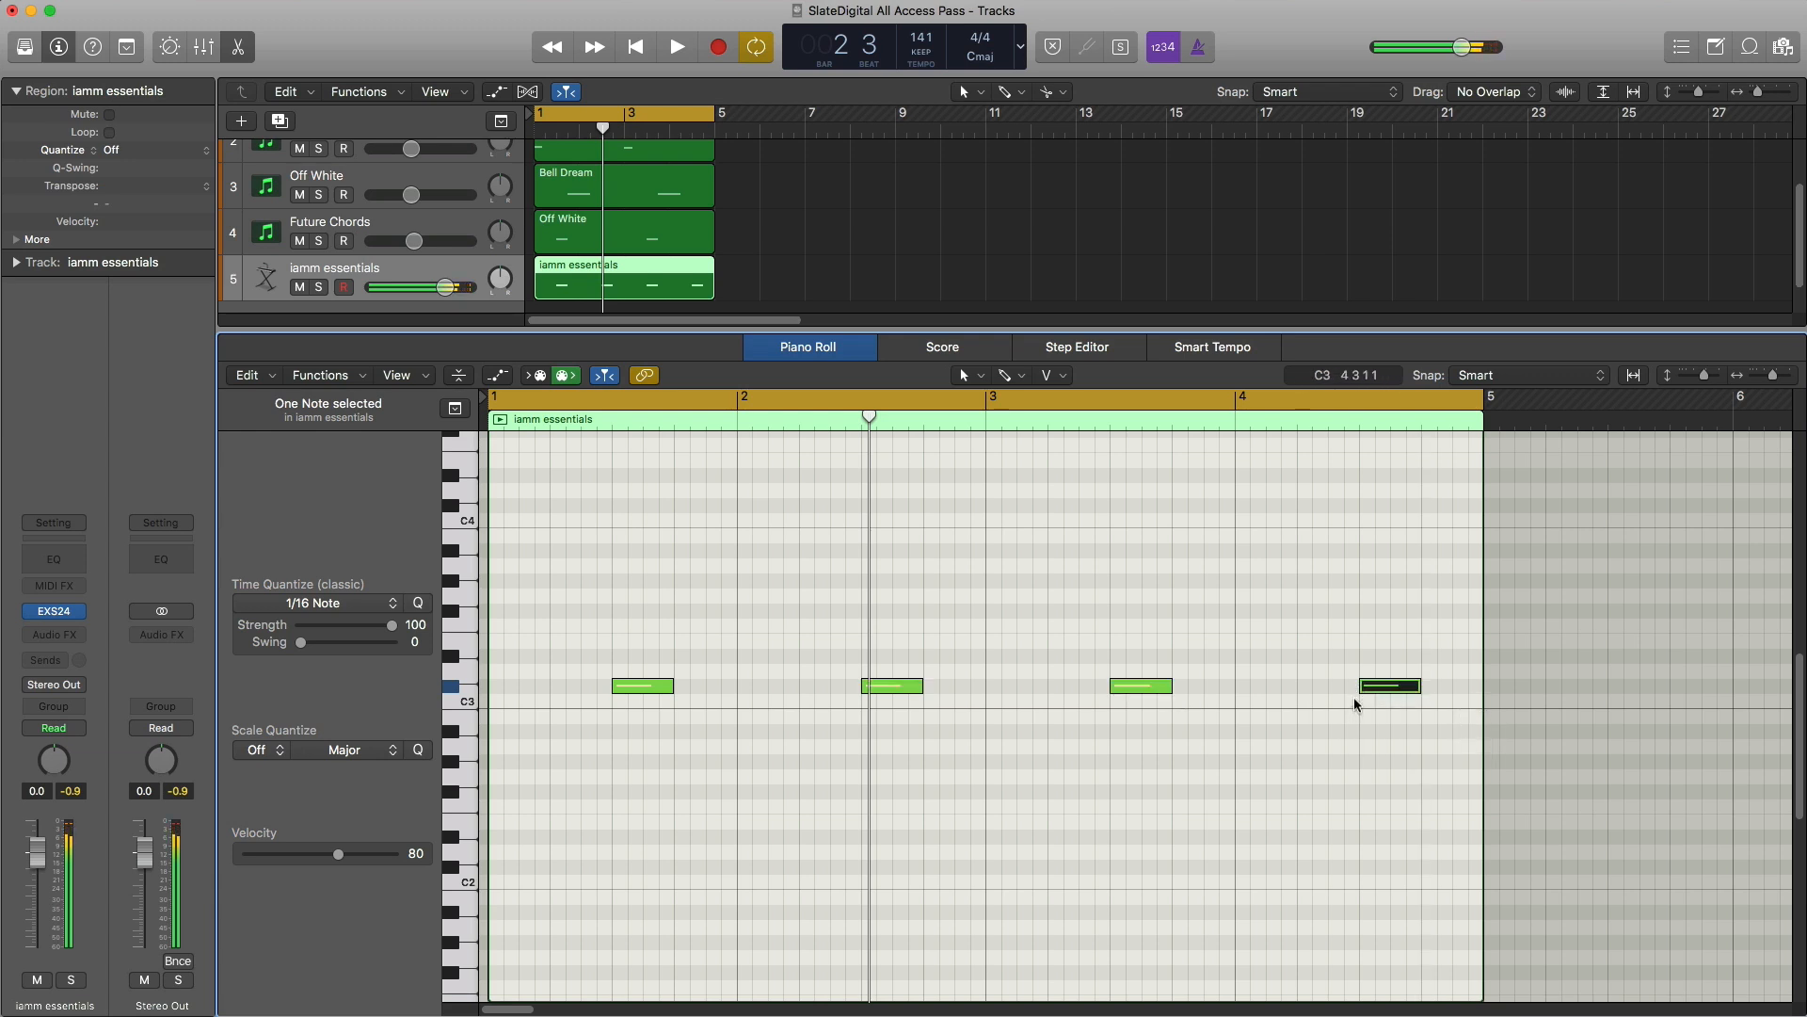
pyautogui.press('space')
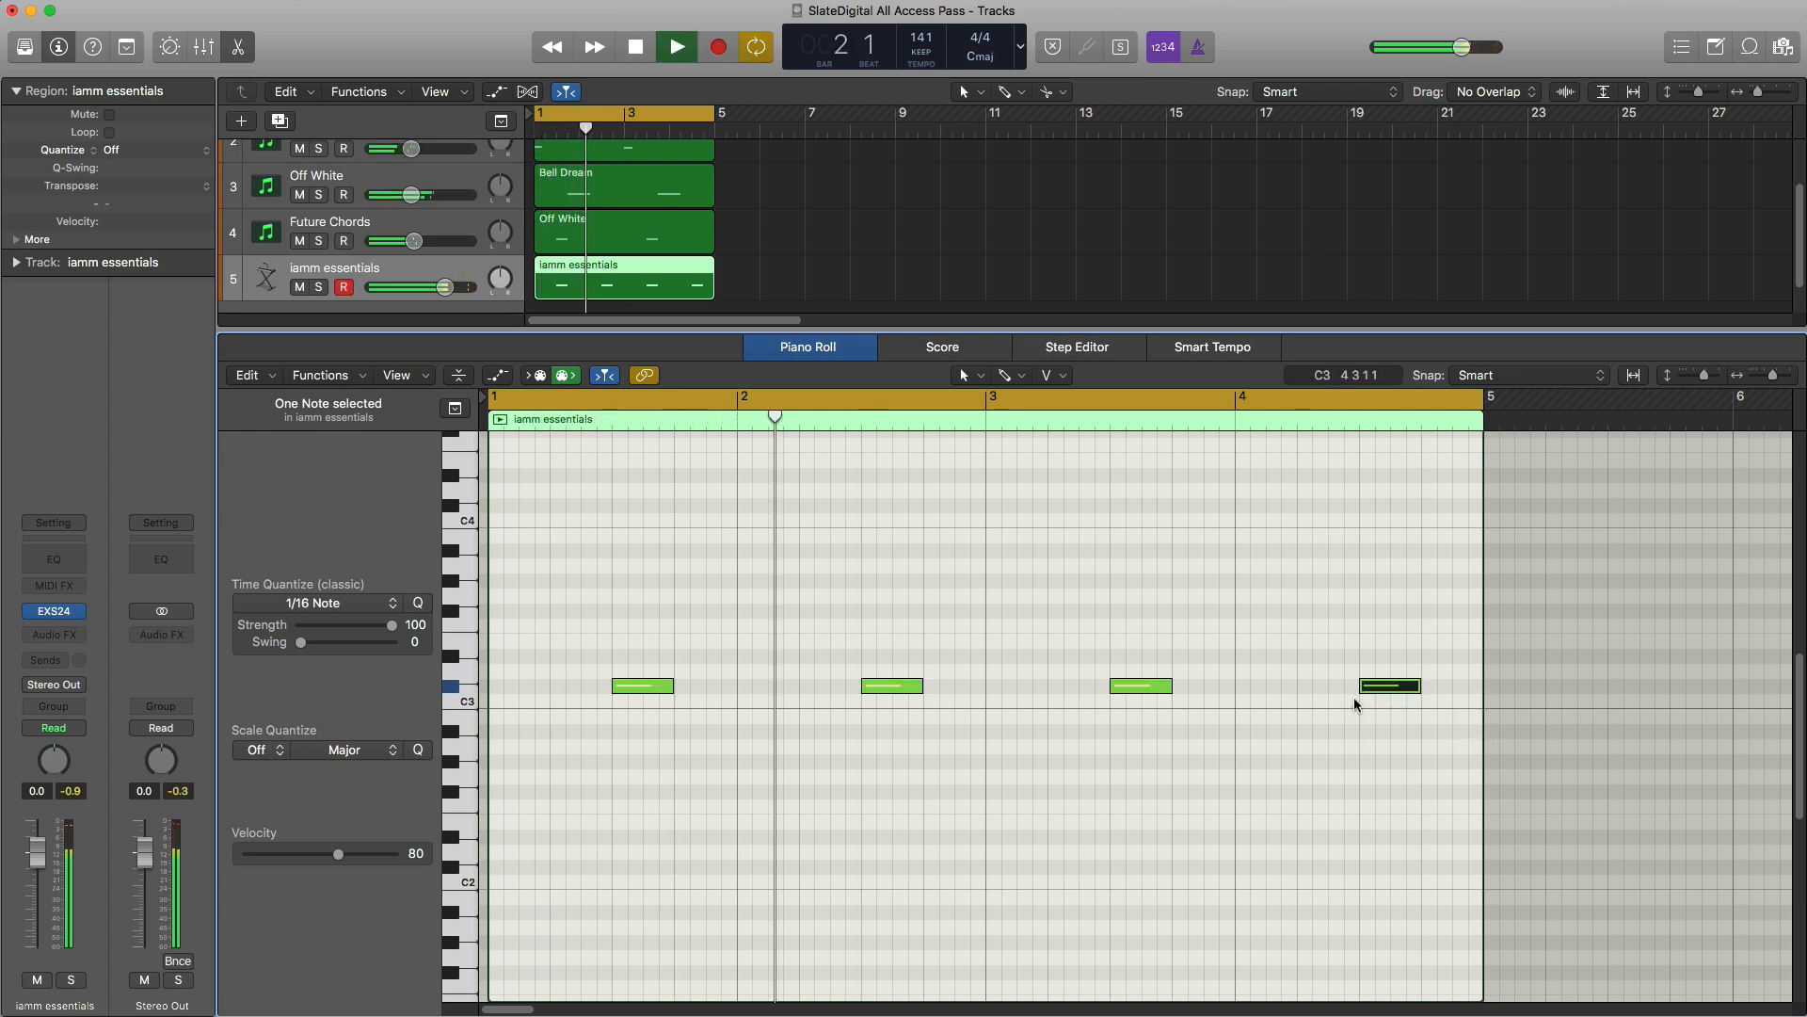
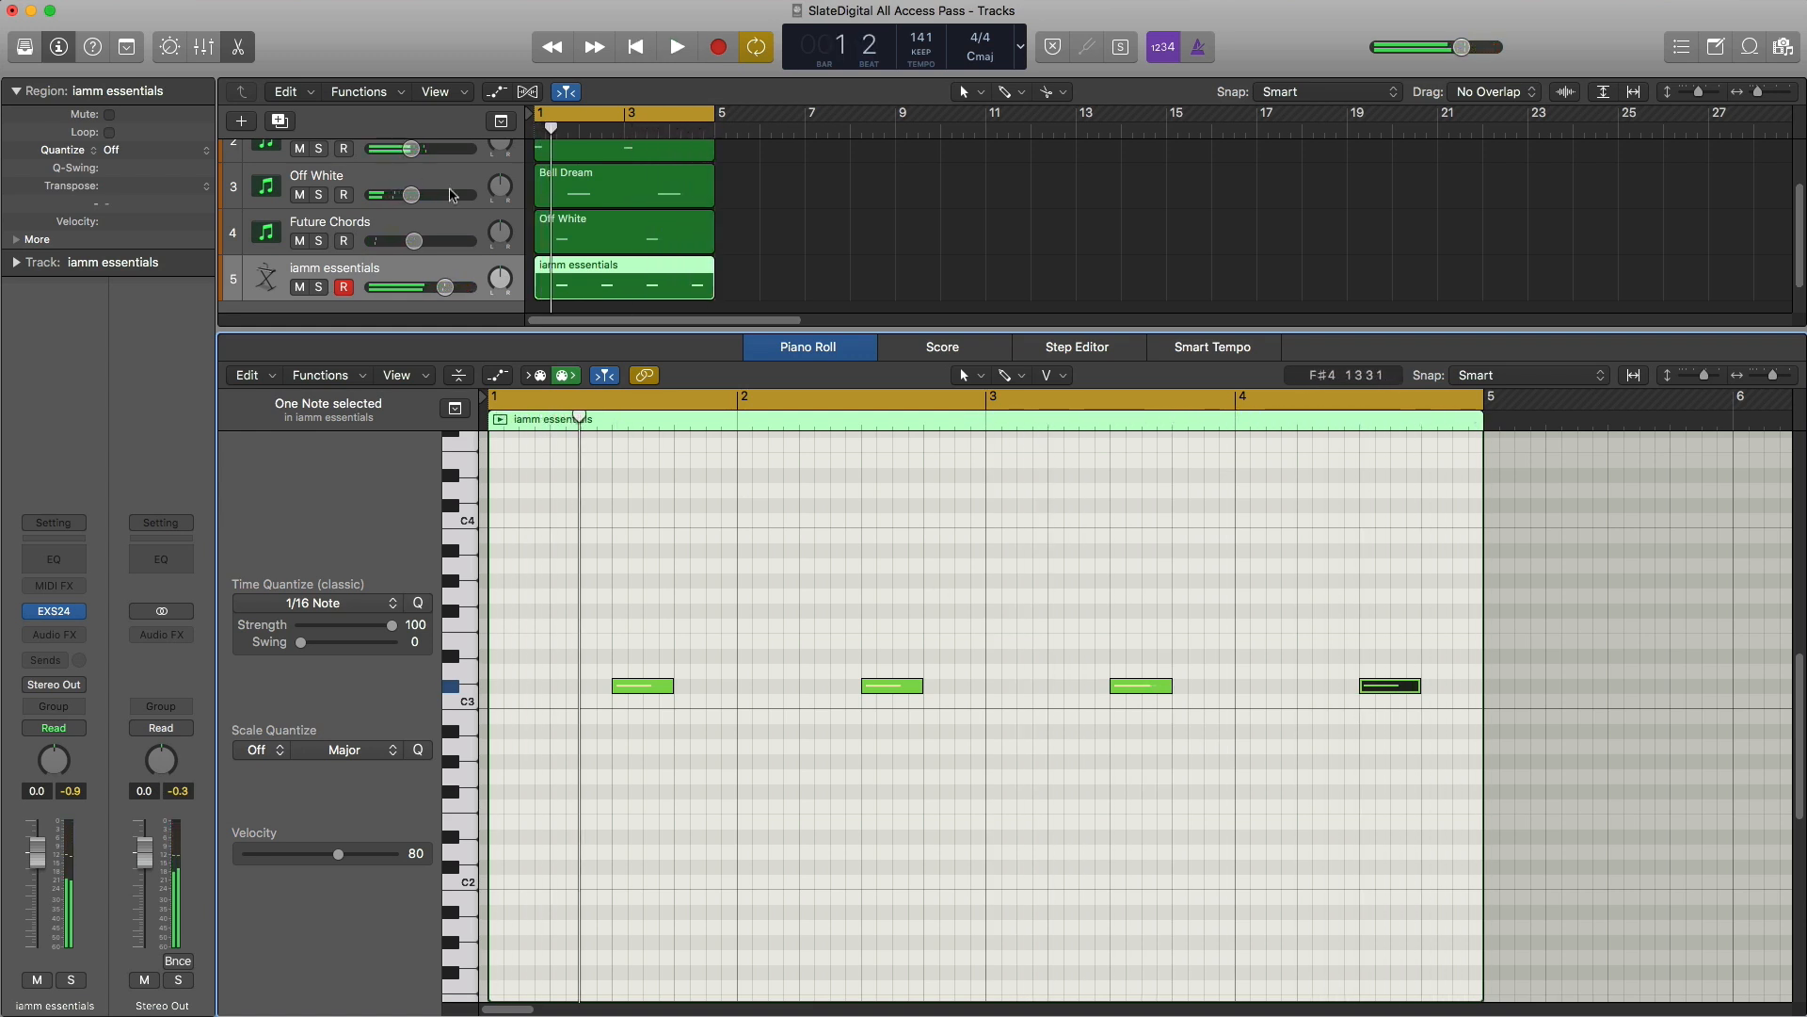
# Step: Duplicate the iamm essentials track and create a four-bar region on the copy
pyautogui.click(280, 123)
pyautogui.keyDown('super'); pyautogui.click(549, 293); pyautogui.keyUp('super')
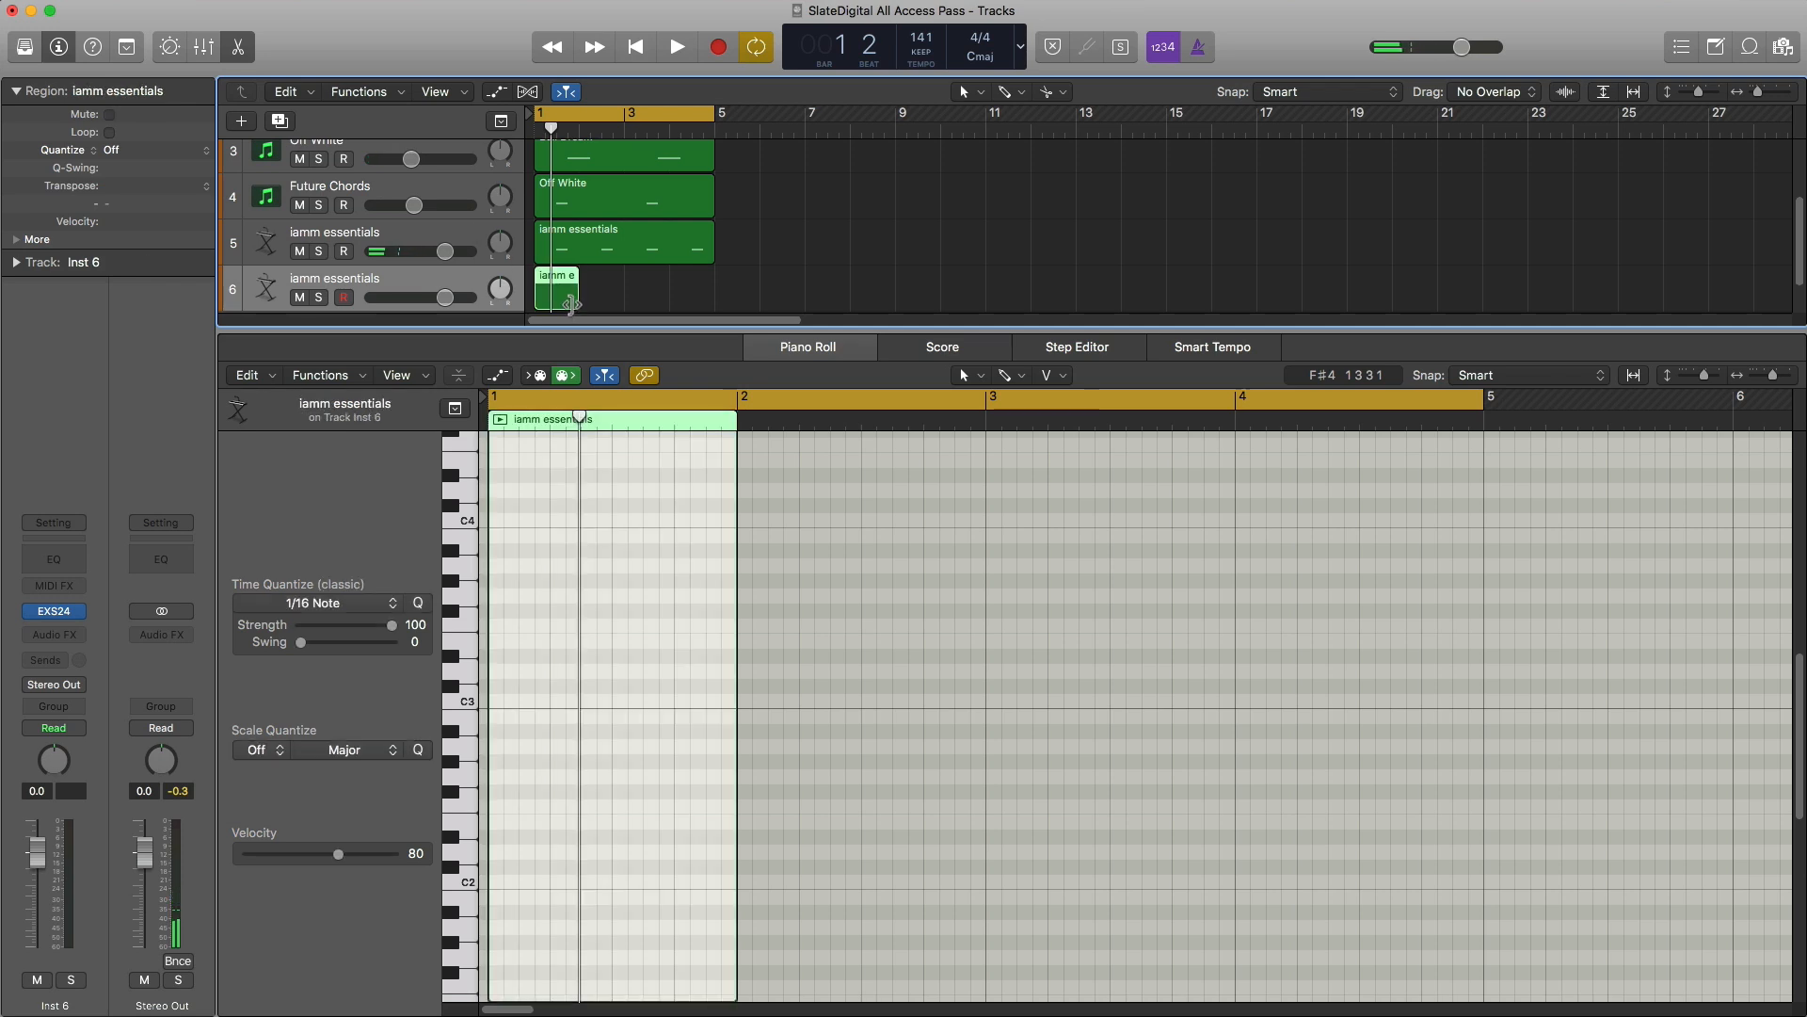
pyautogui.moveTo(571, 303); pyautogui.dragTo(716, 303)
# Step: Set Time Quantize to 1/8 Note, paint F#3 eighth notes across all four bars with the Brush Tool, and listen to the loop
pyautogui.click(1009, 375)
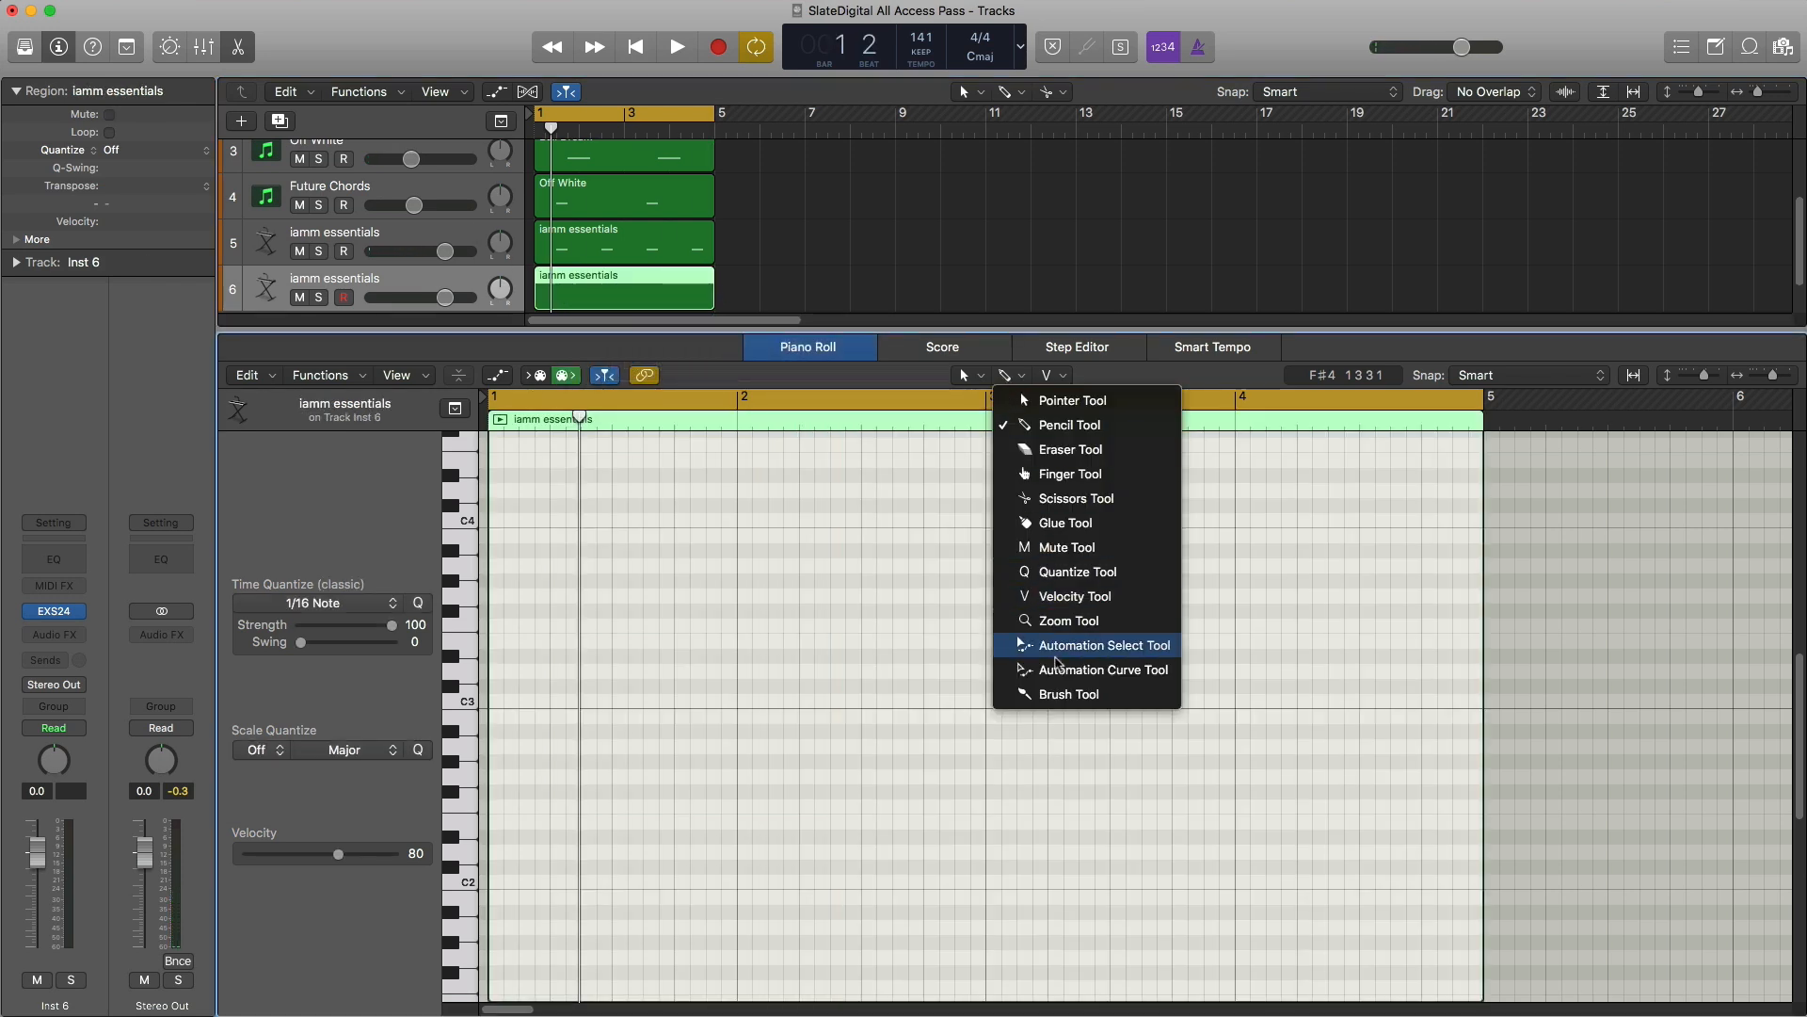
pyautogui.click(1063, 694)
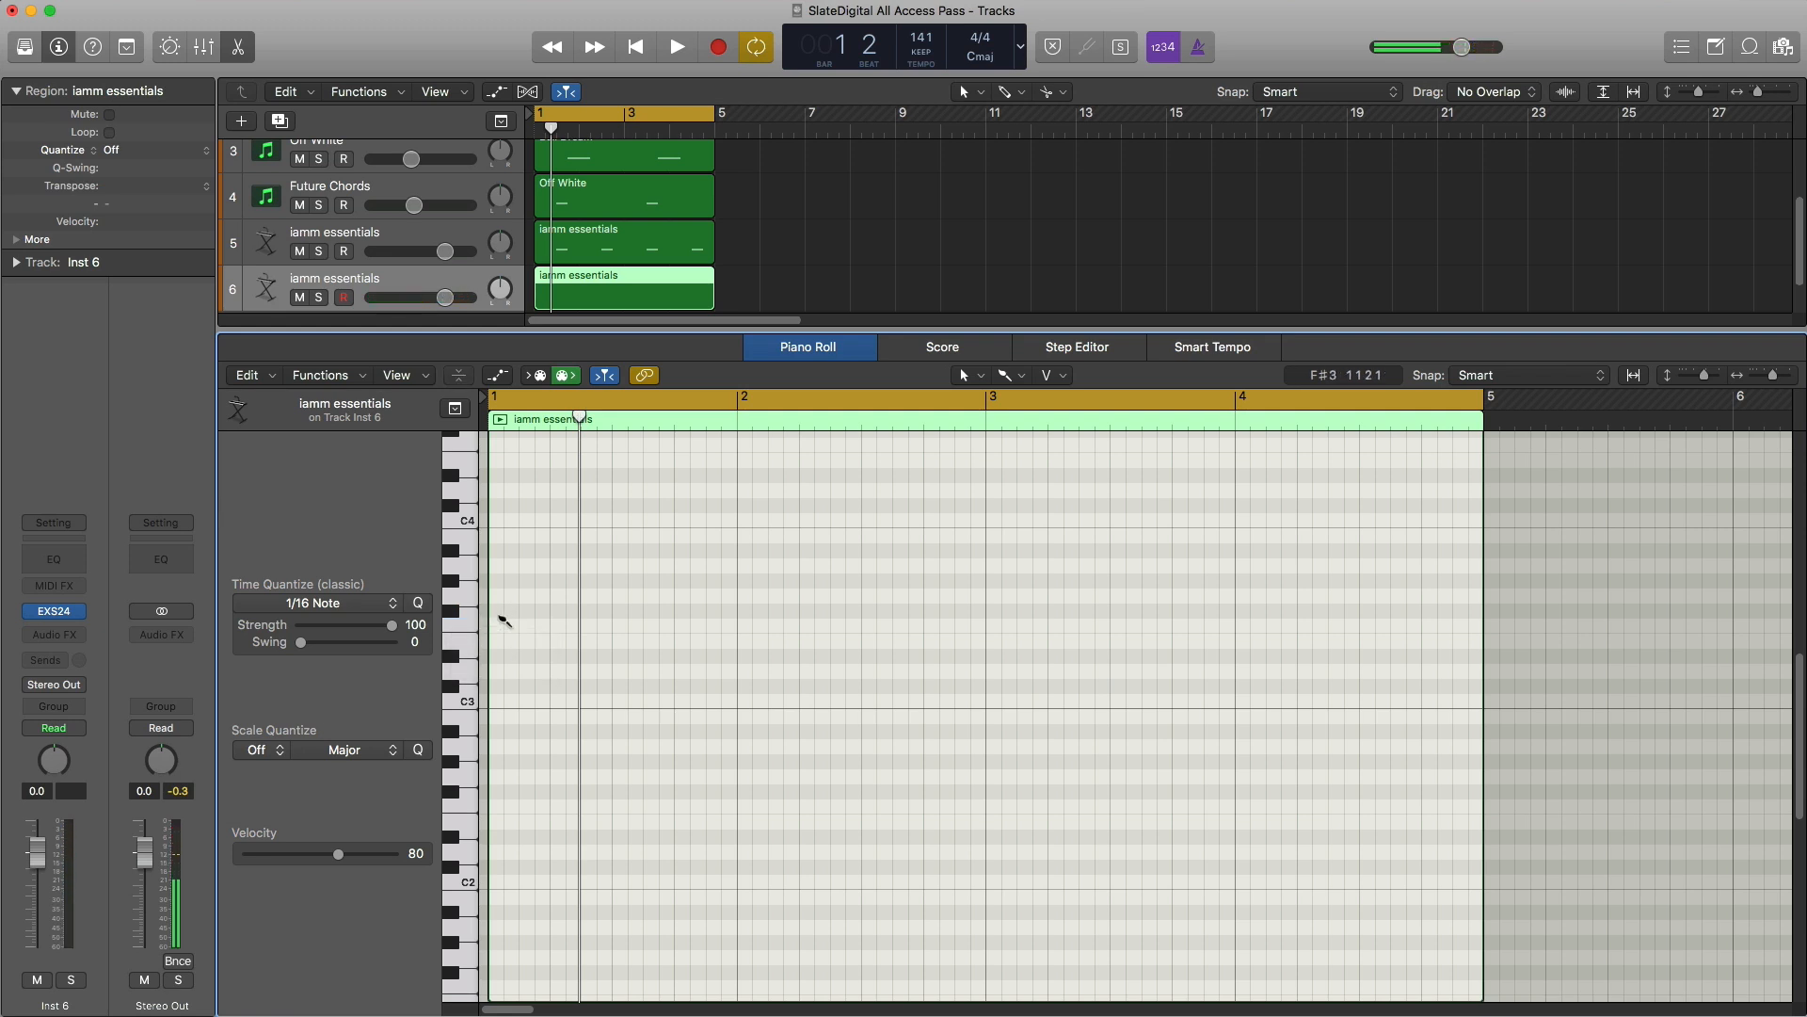
pyautogui.click(365, 605)
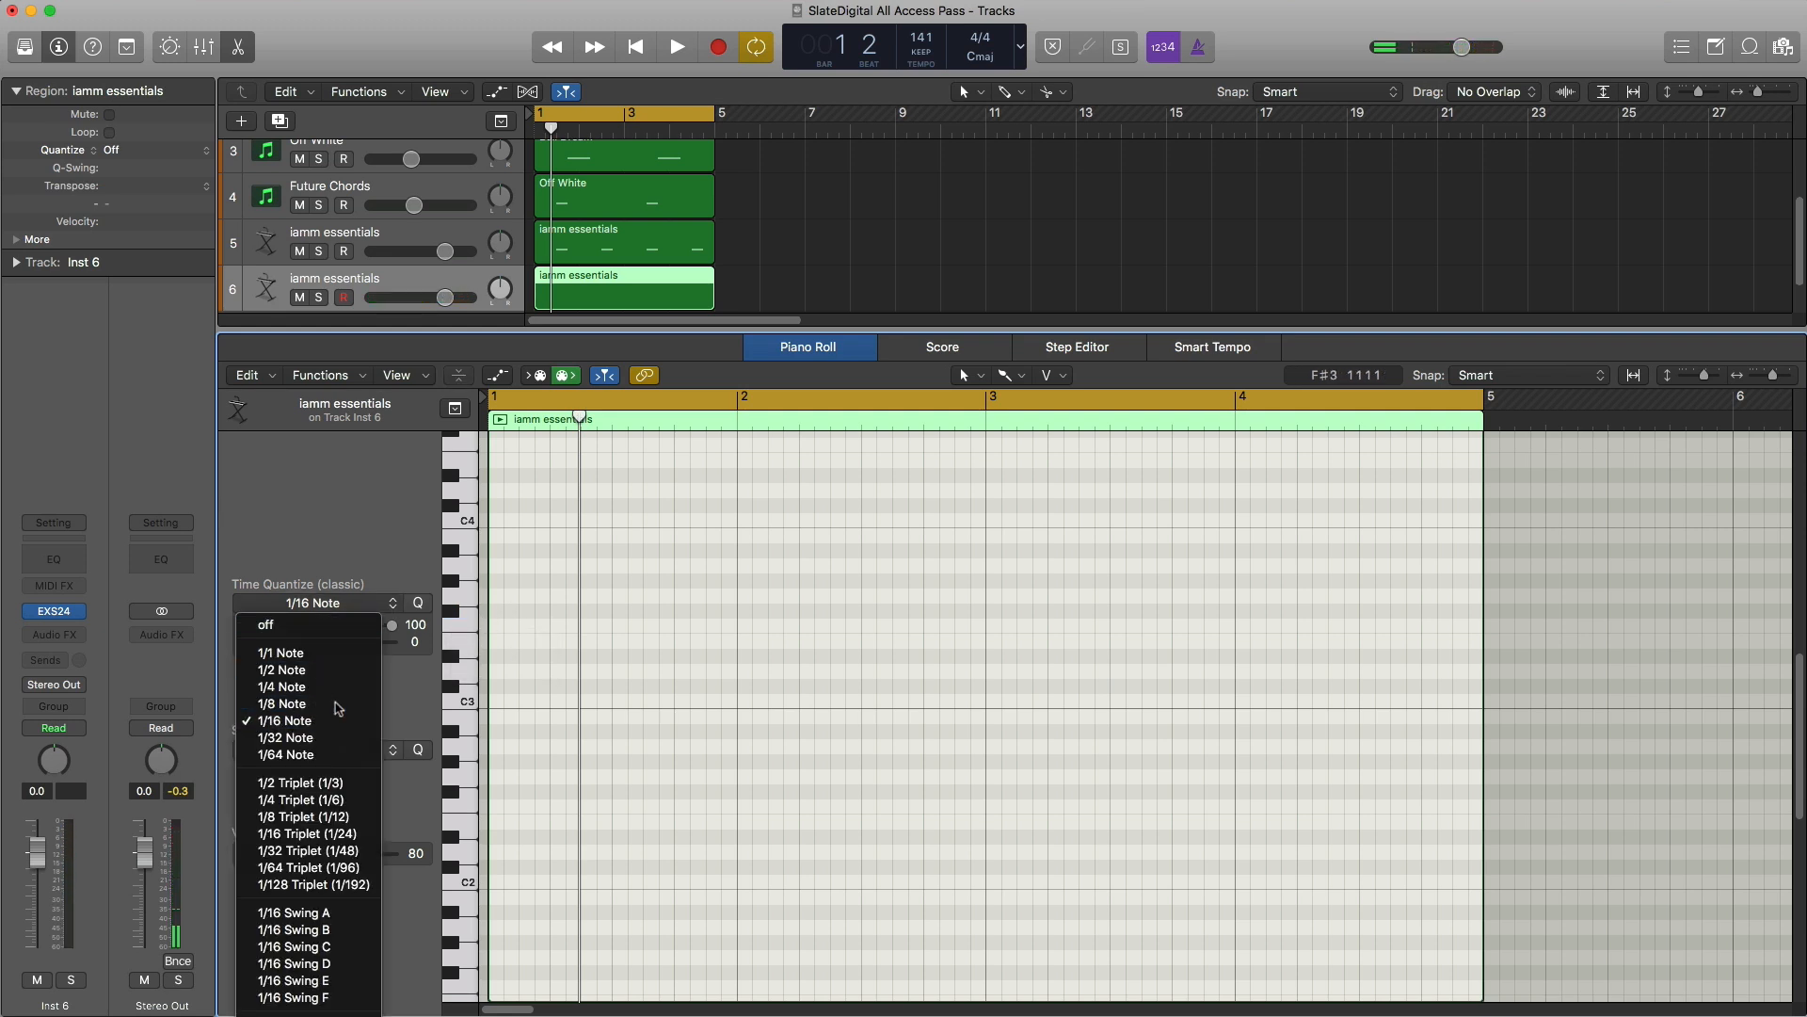
pyautogui.click(338, 705)
pyautogui.moveTo(496, 612)
pyautogui.mouseDown()
pyautogui.moveTo(574, 614)
pyautogui.moveTo(554, 620)
pyautogui.mouseUp()
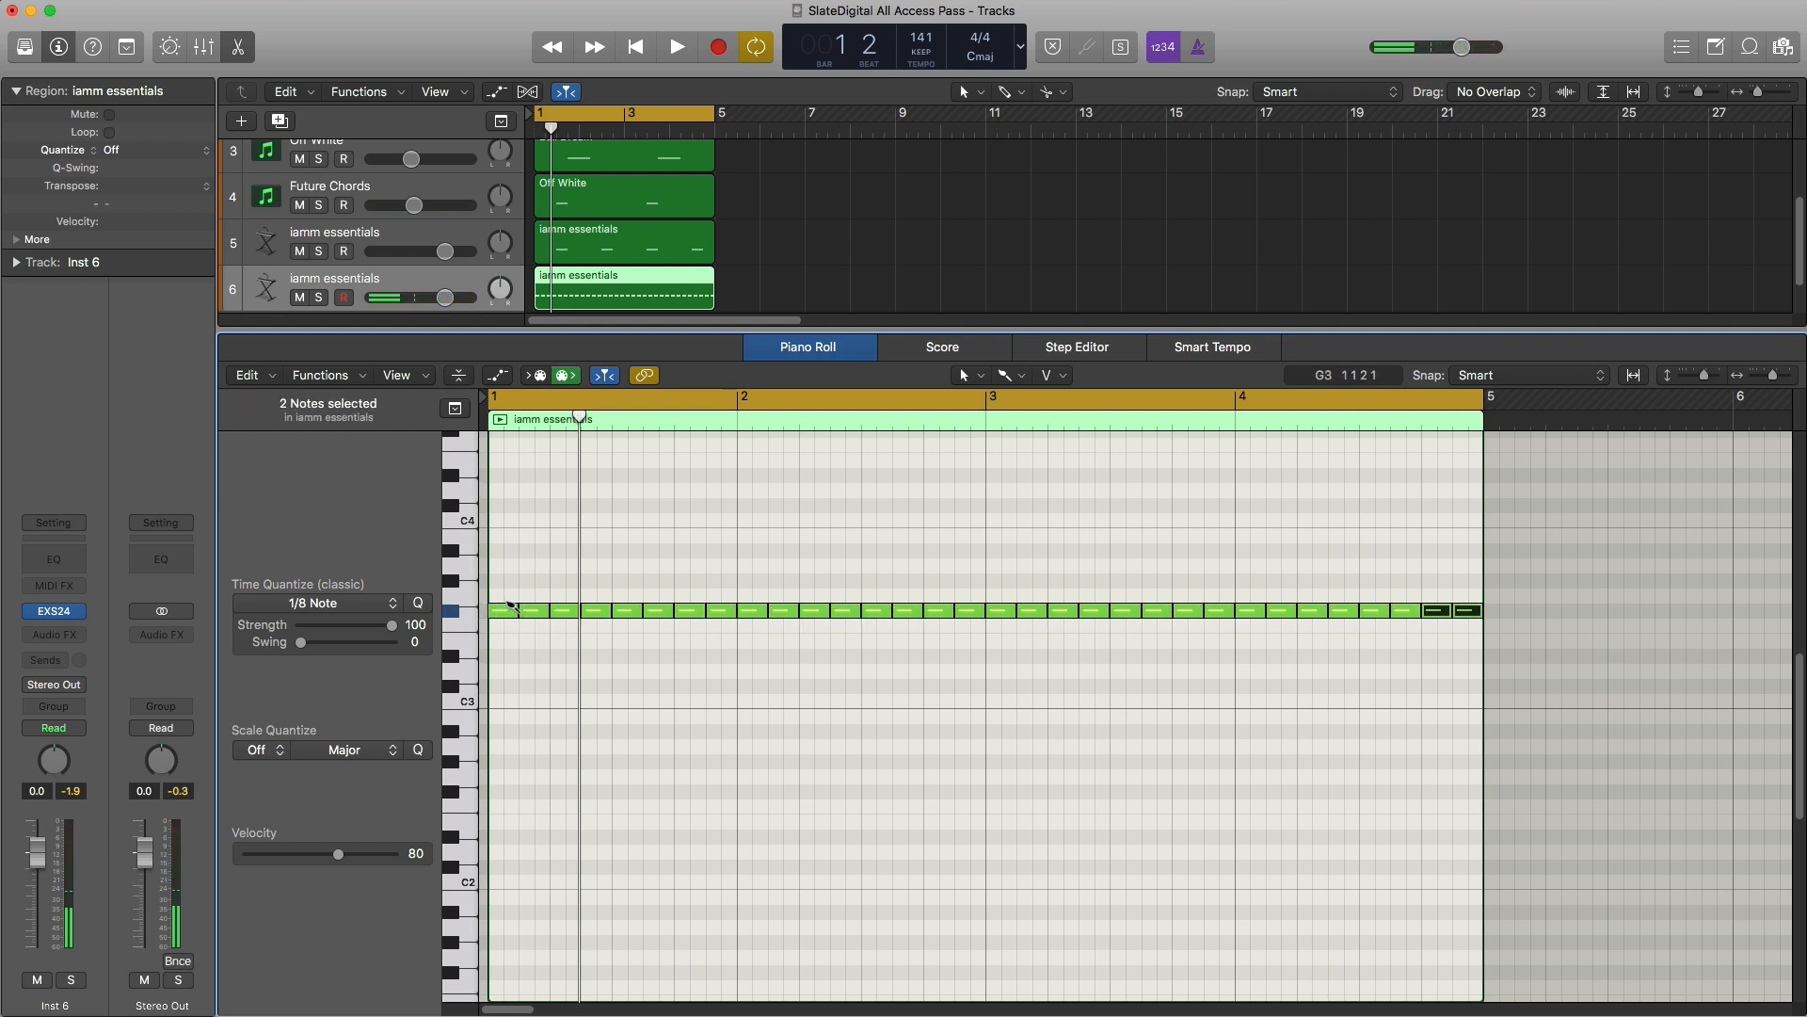
pyautogui.press('space')
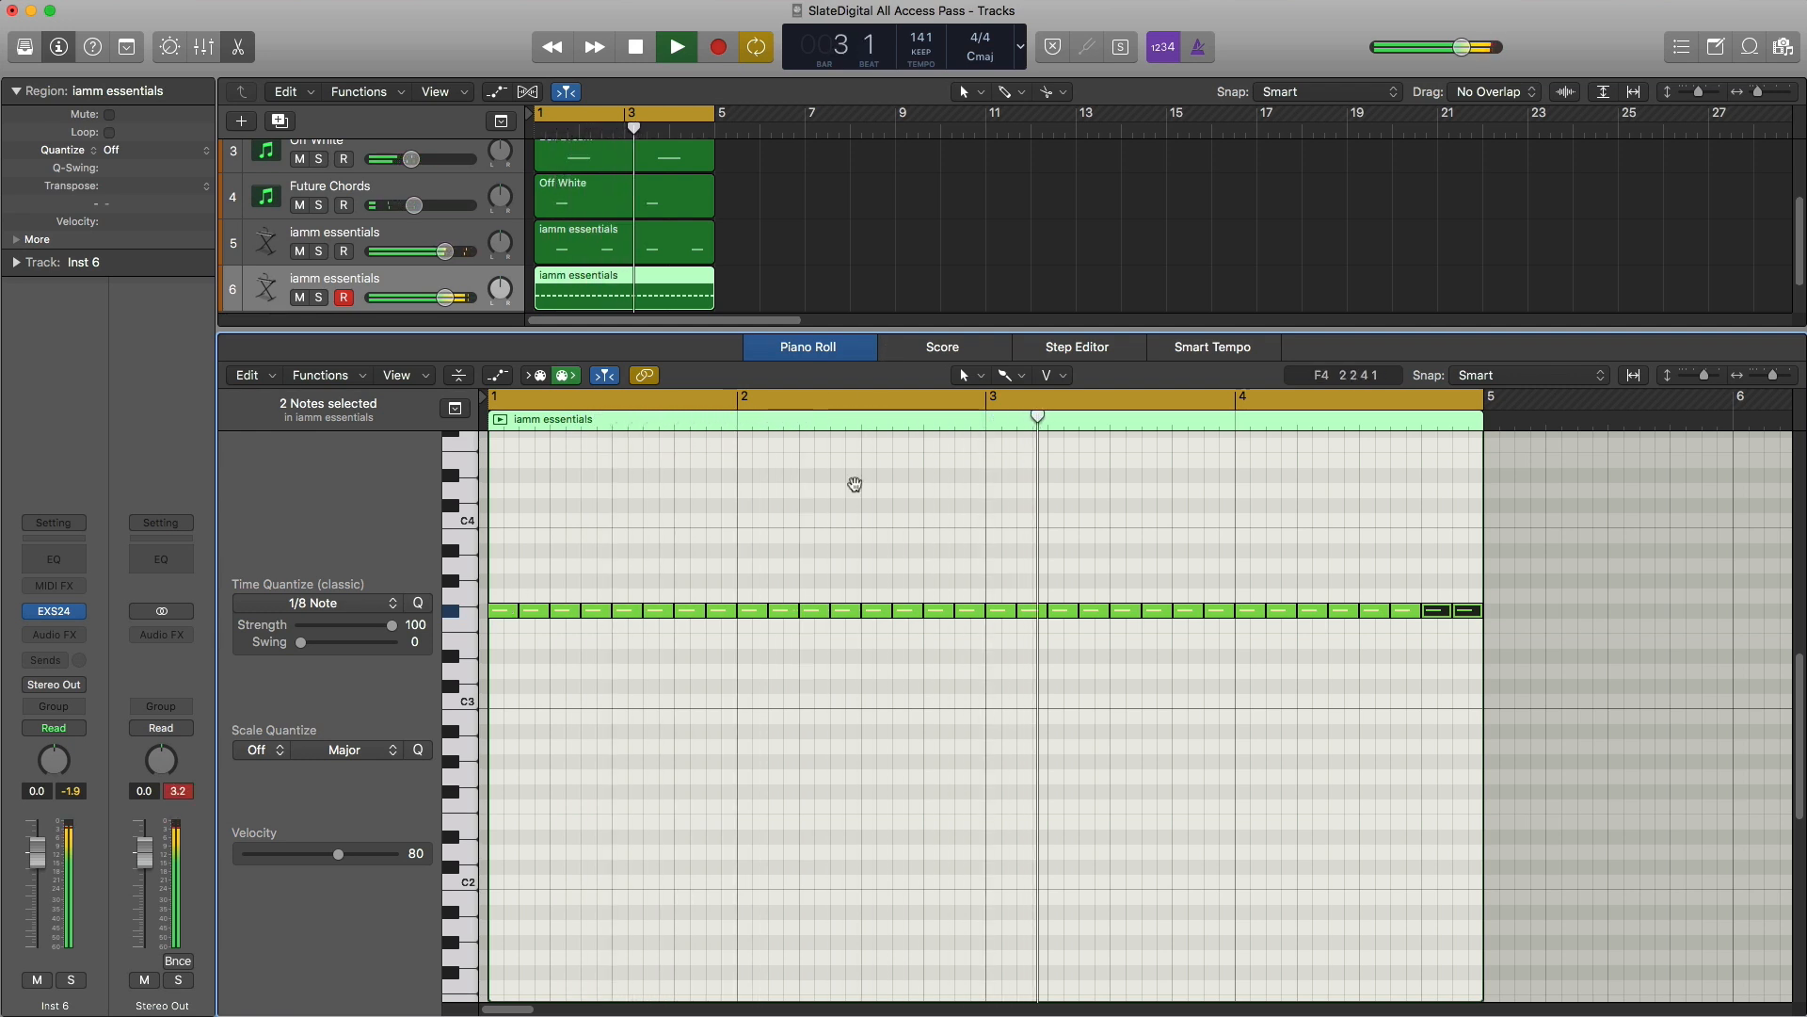
pyautogui.press('space')
# Step: Divide the F#3 note at bar 3 into two sixteenth notes and lower track 6's volume to about -6 dB while listening
pyautogui.click(1006, 612)
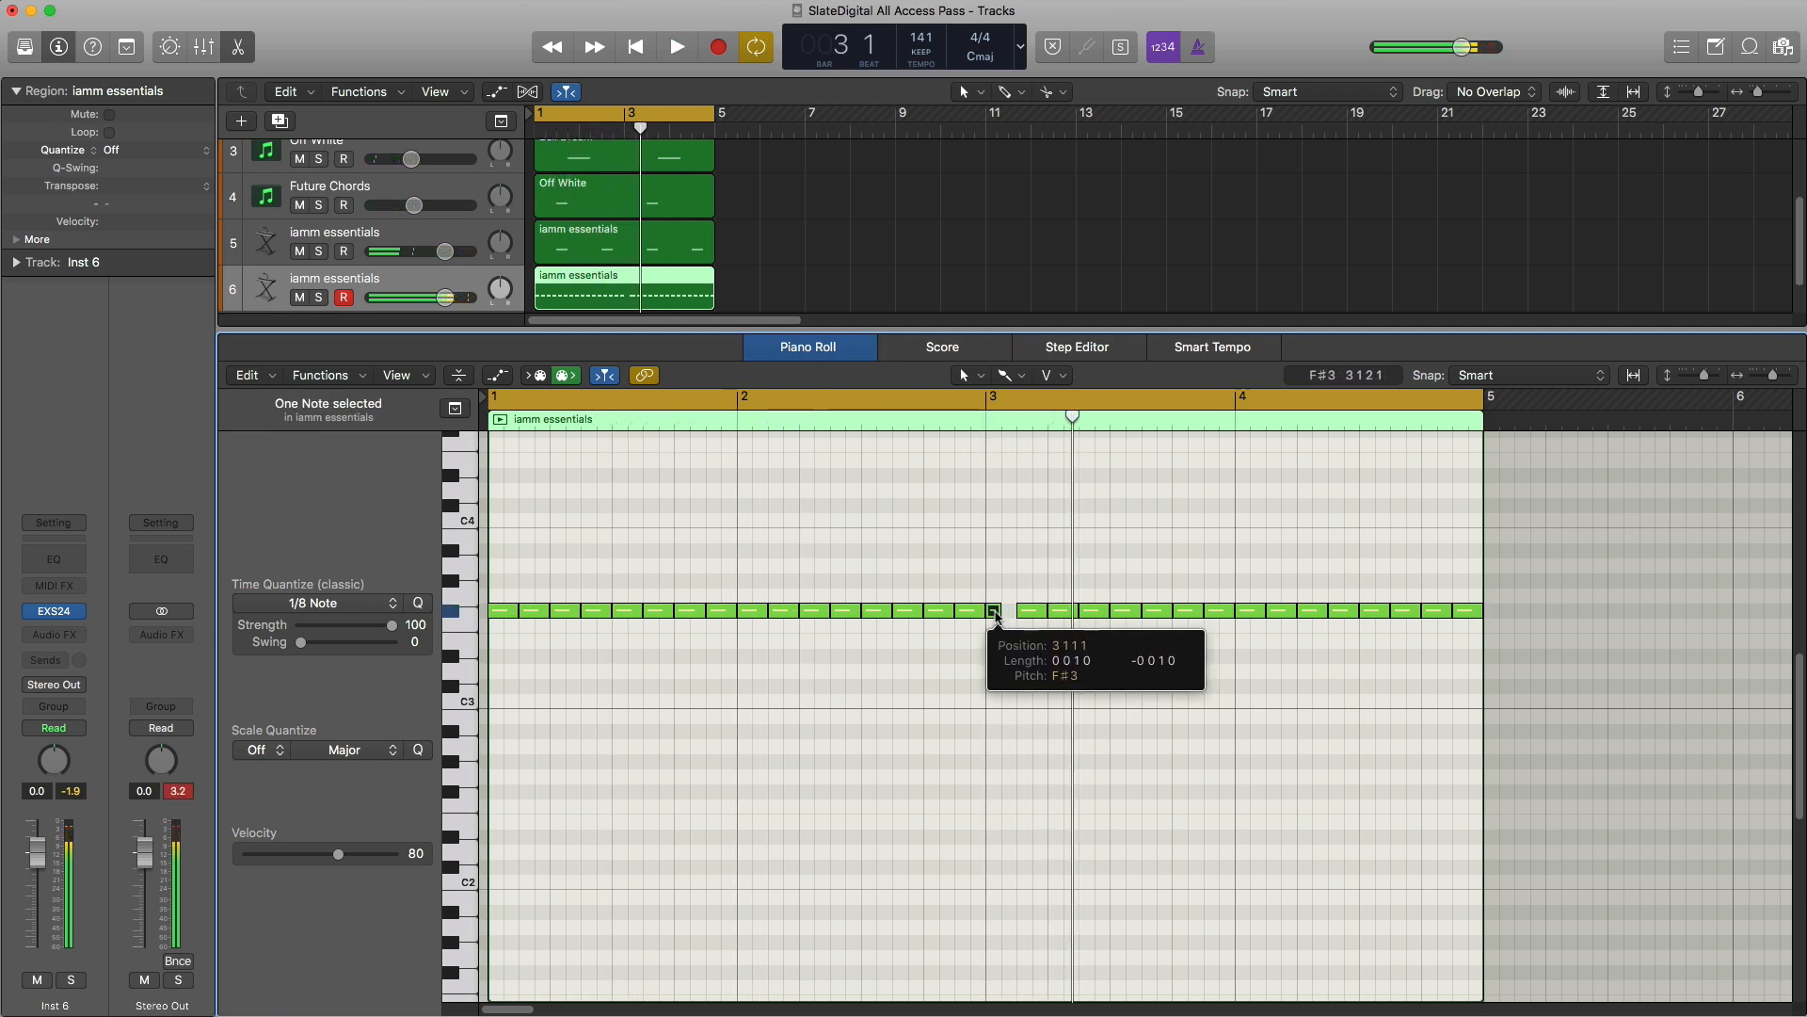
pyautogui.moveTo(994, 614); pyautogui.dragTo(1009, 616)
pyautogui.press('space')
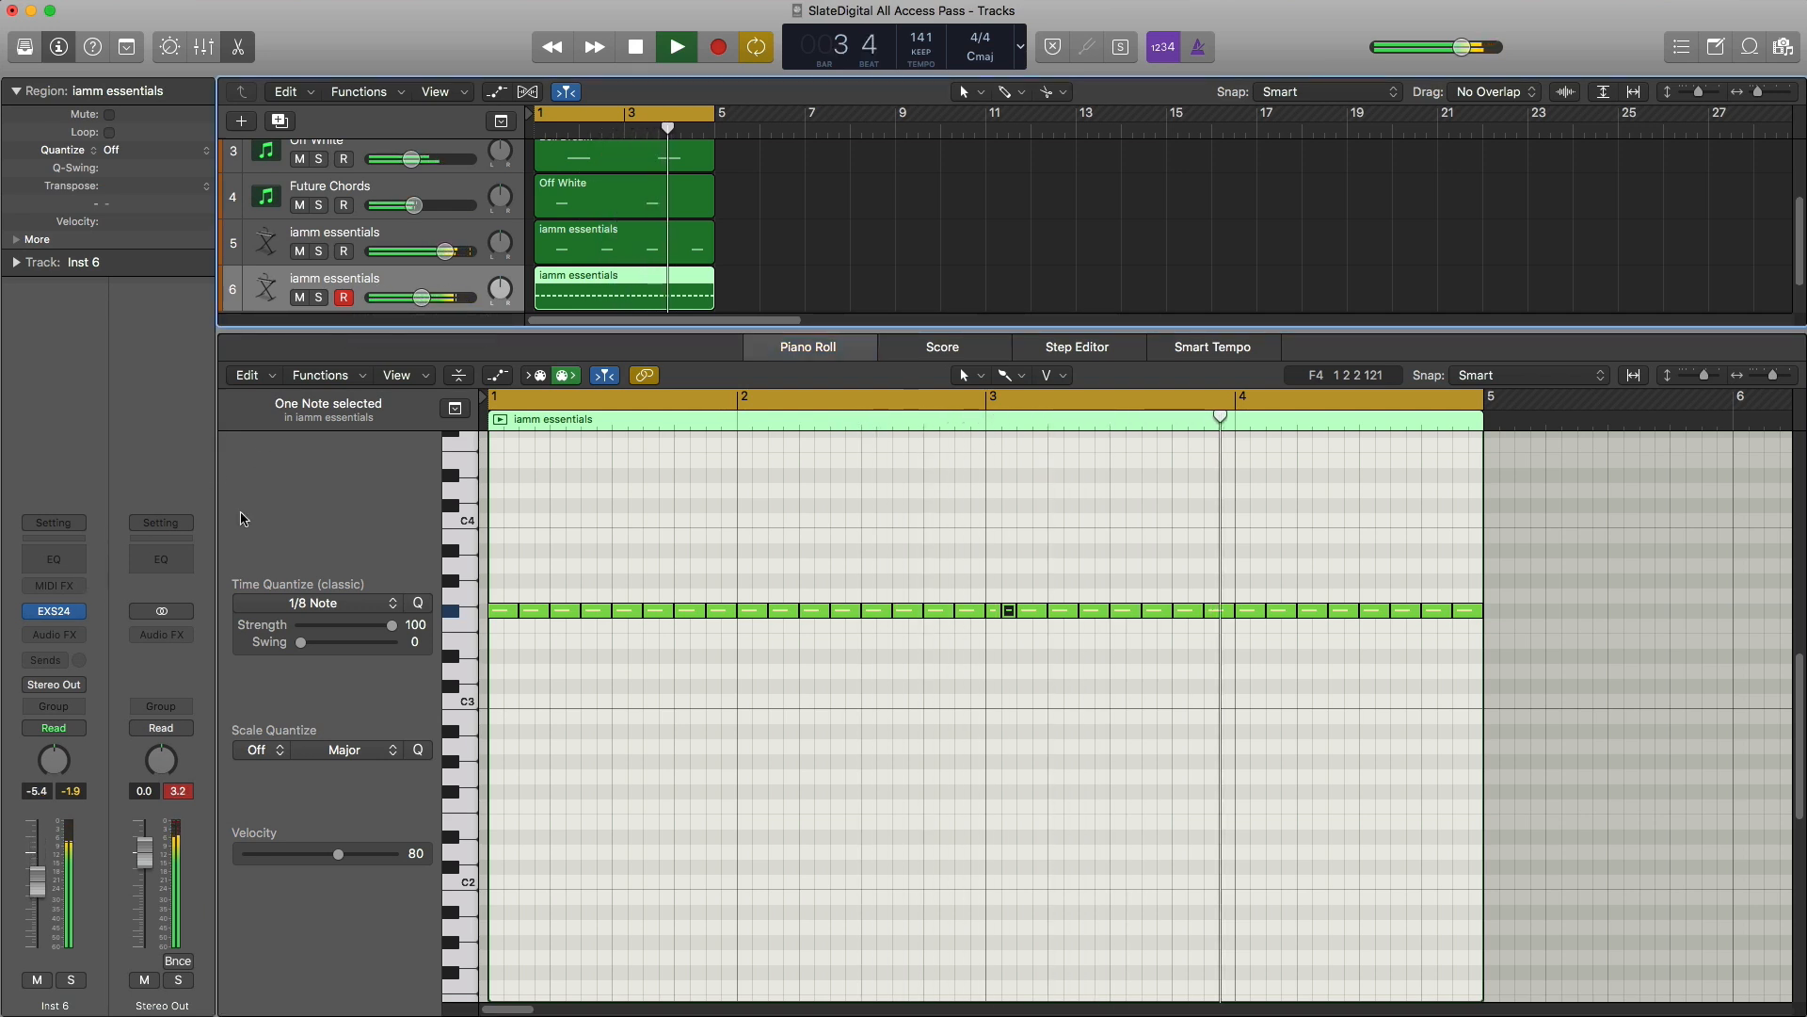
pyautogui.press('space')
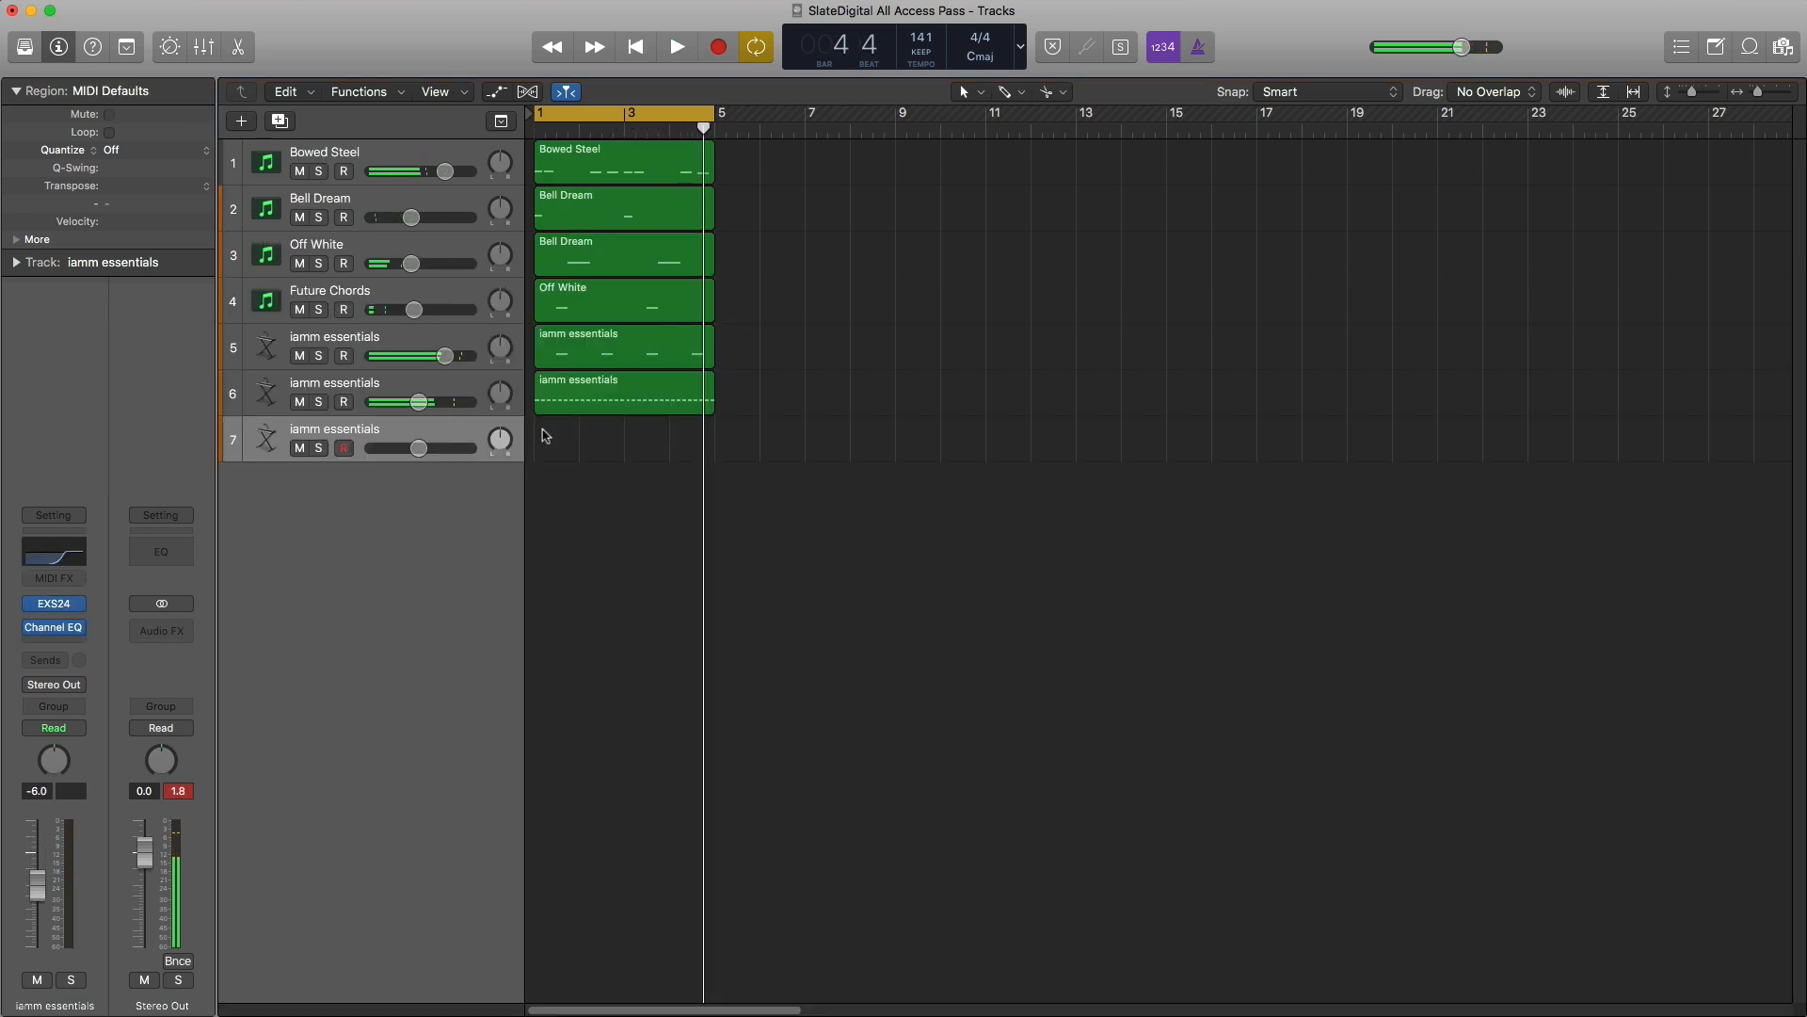
# Step: Extend track 7's region to four bars and place short C3 notes in bar 1 on beat 1 and halfway through beat 2
pyautogui.moveTo(578, 454); pyautogui.dragTo(690, 458)
pyautogui.doubleClick(639, 458)
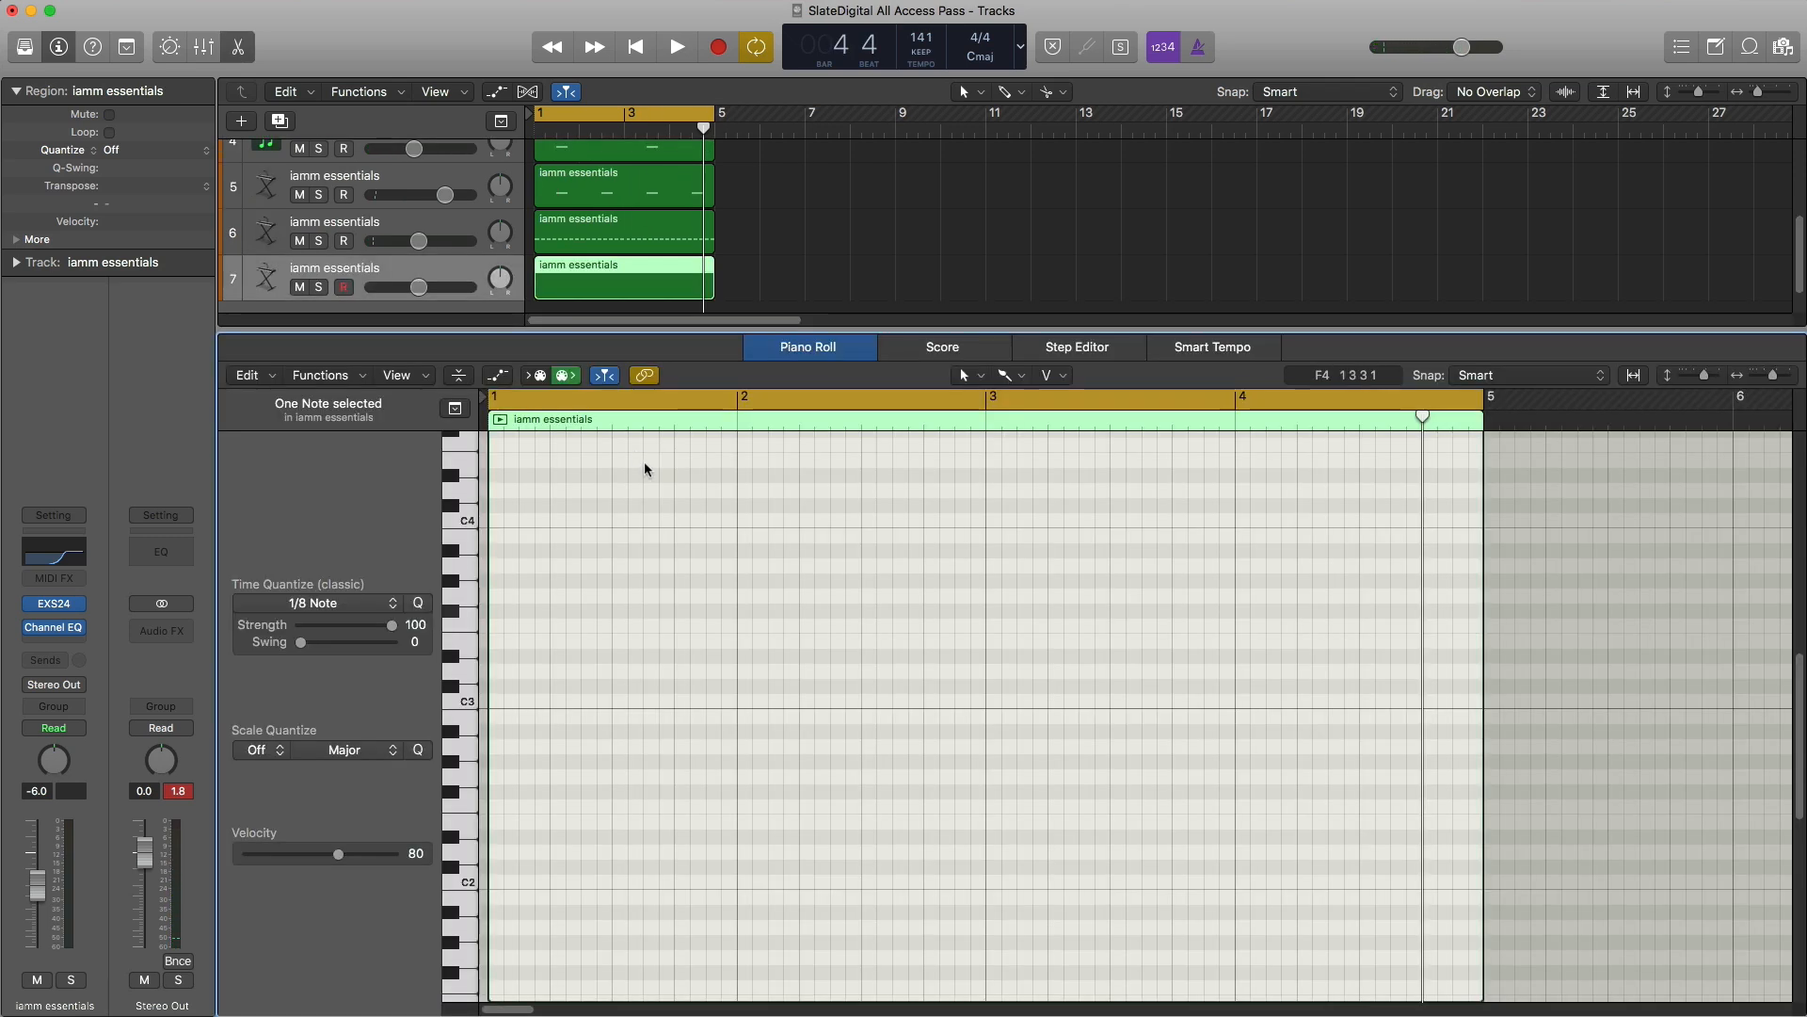
pyautogui.press('space')
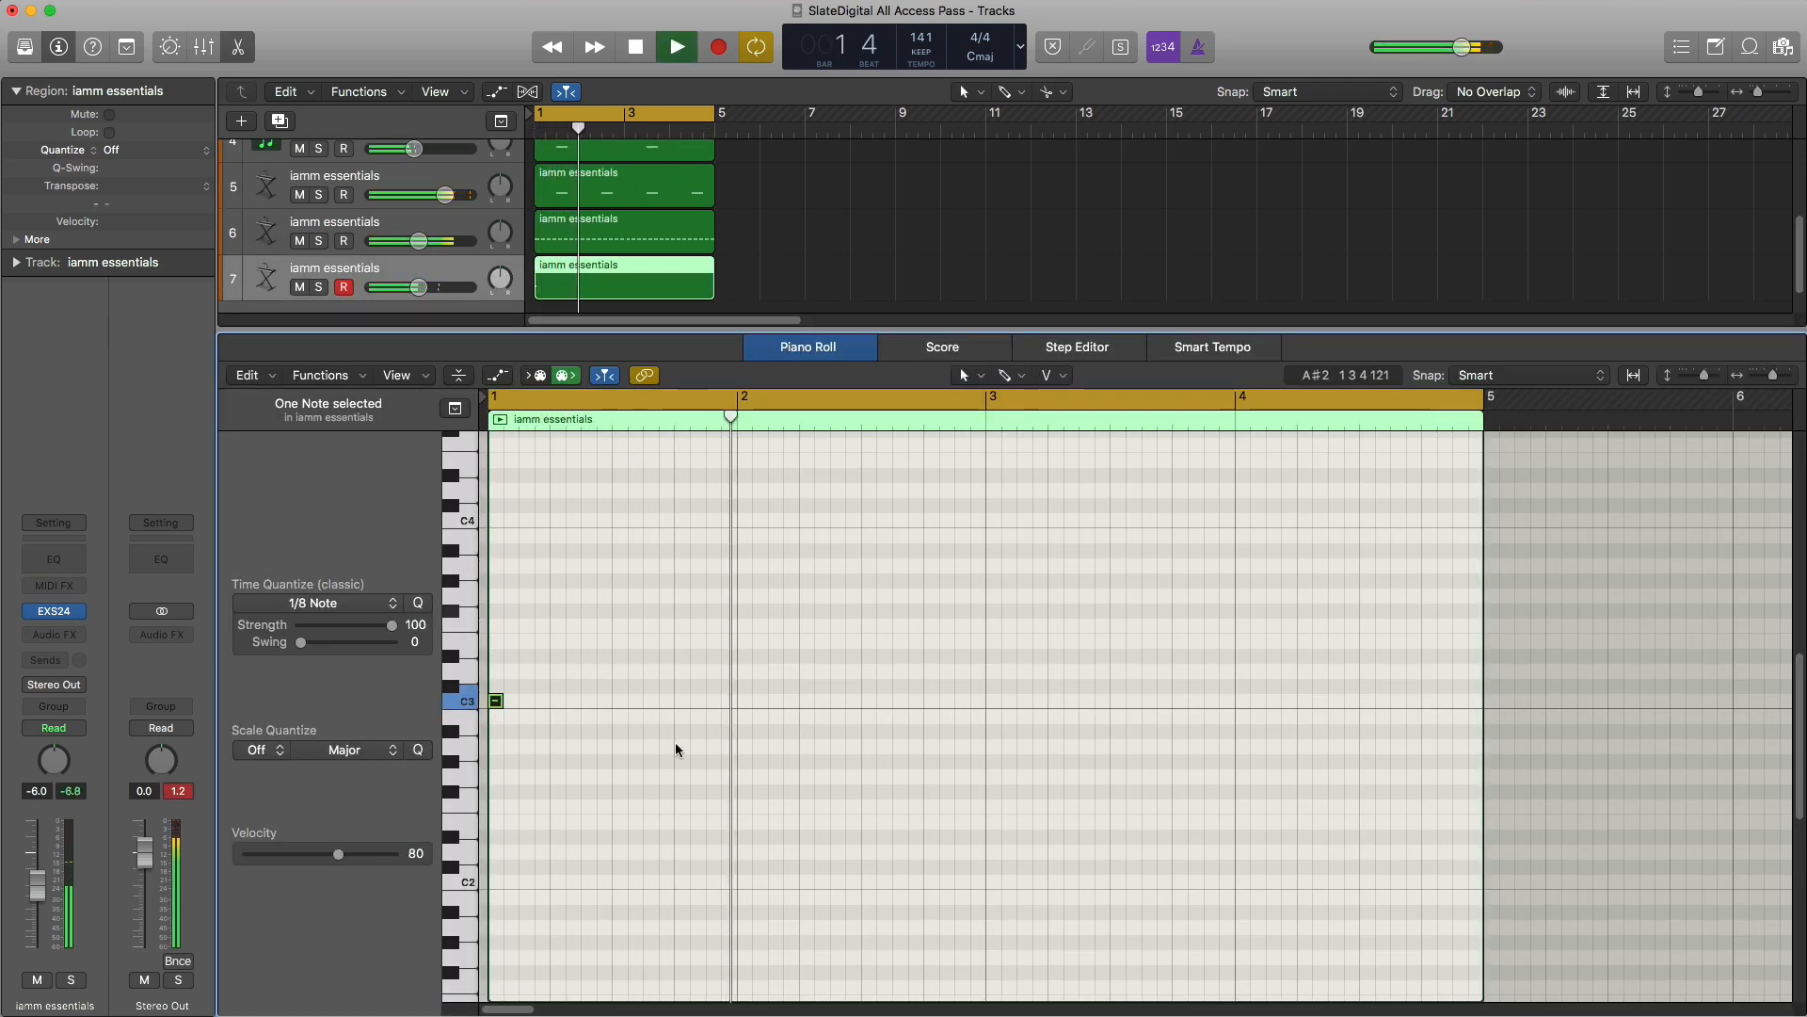
pyautogui.press('space')
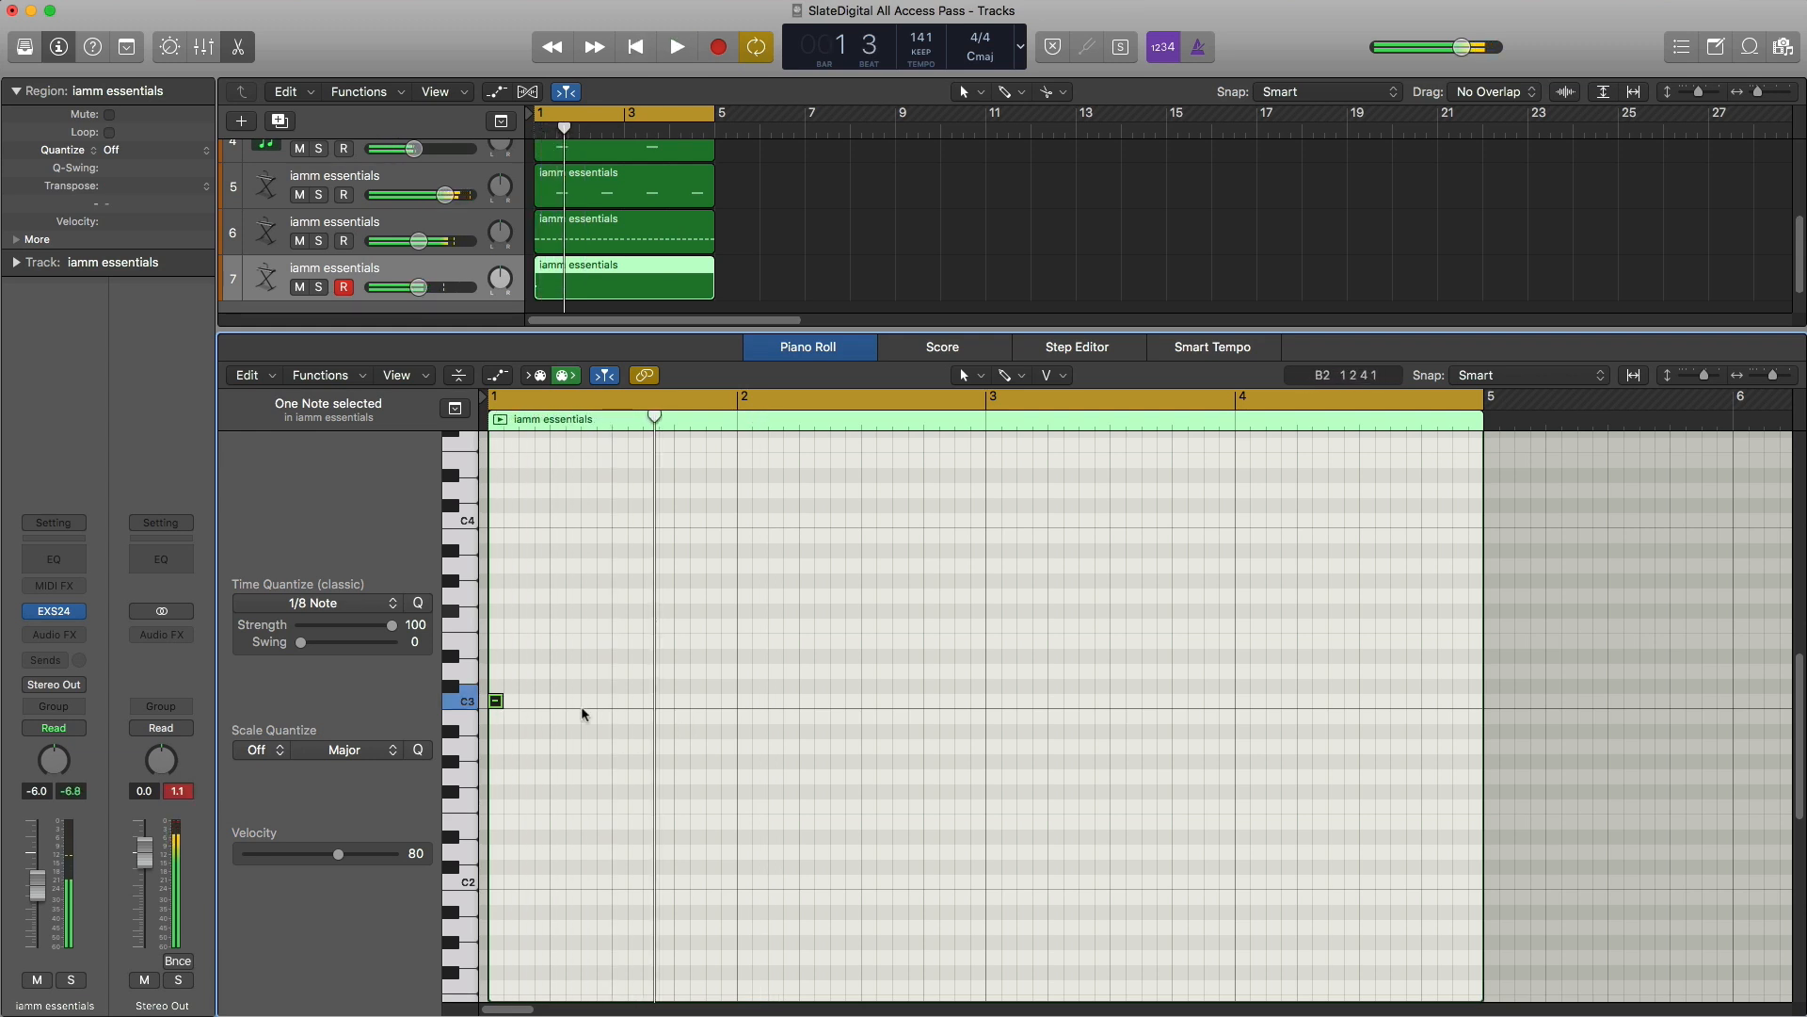
pyautogui.click(584, 703)
pyautogui.press('space')
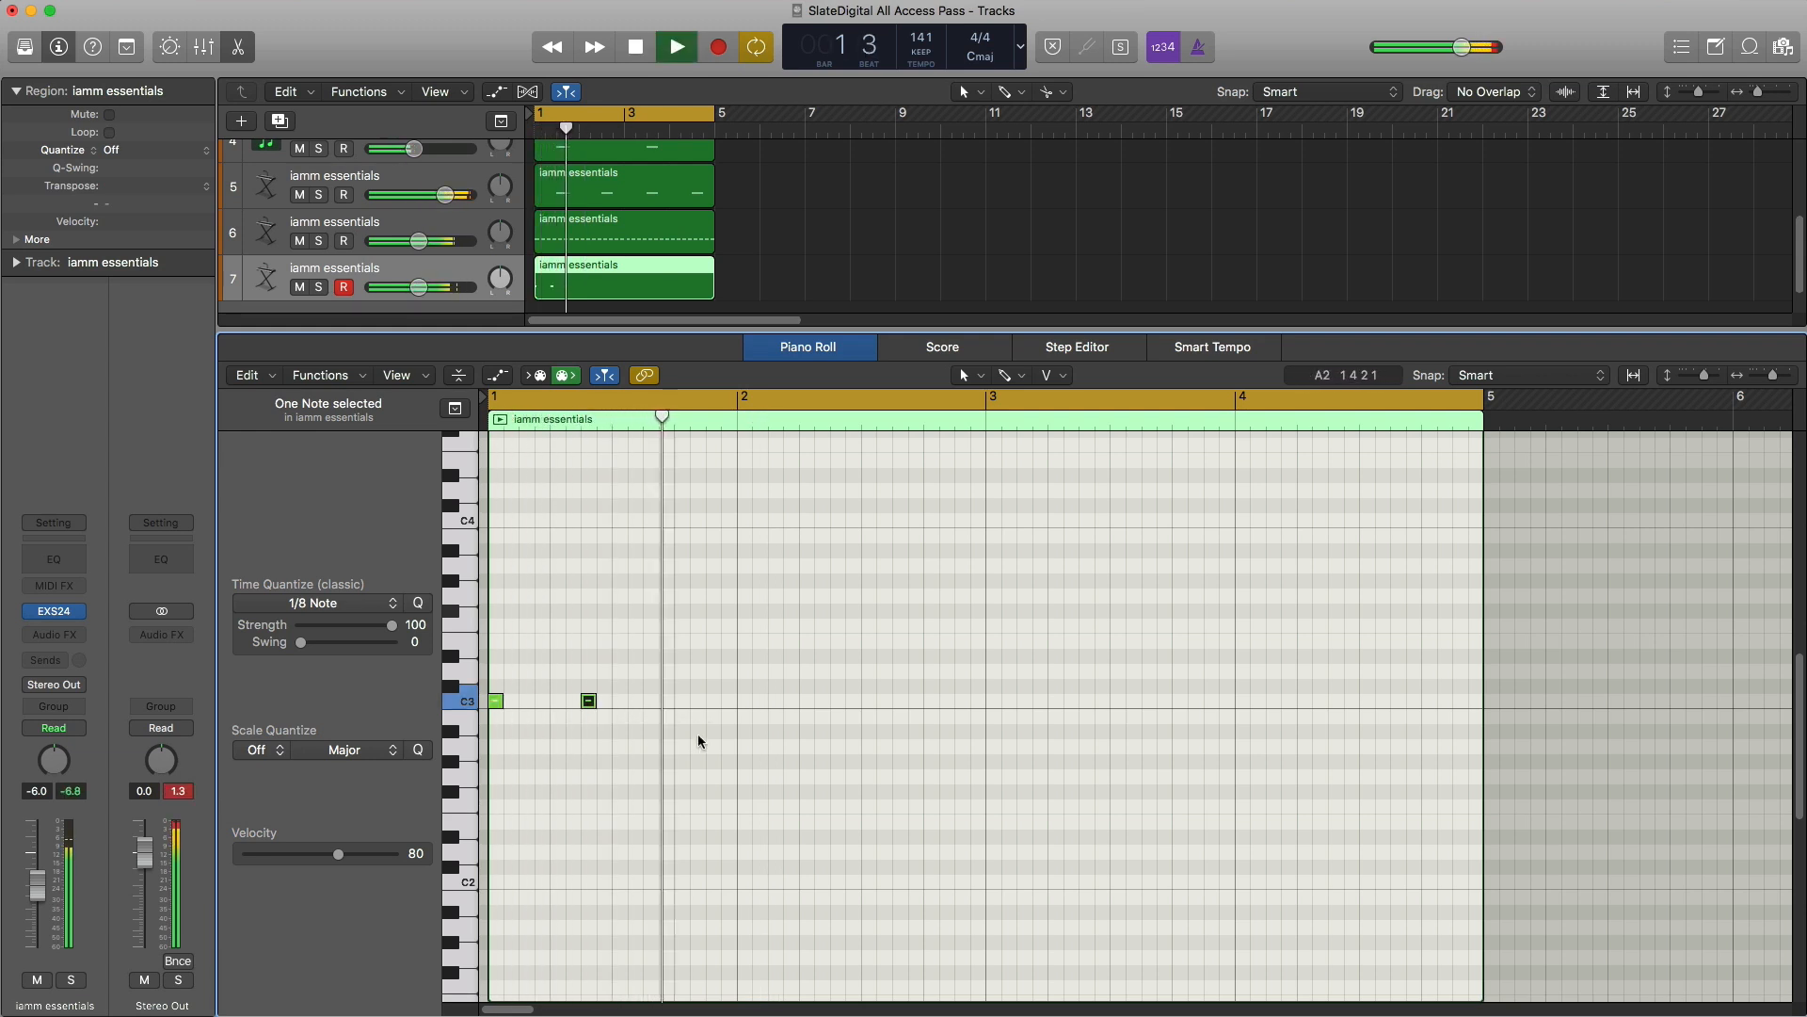
# Step: Try a short C3 note at the start of bar 2 in the loop and remove it
pyautogui.click(741, 704)
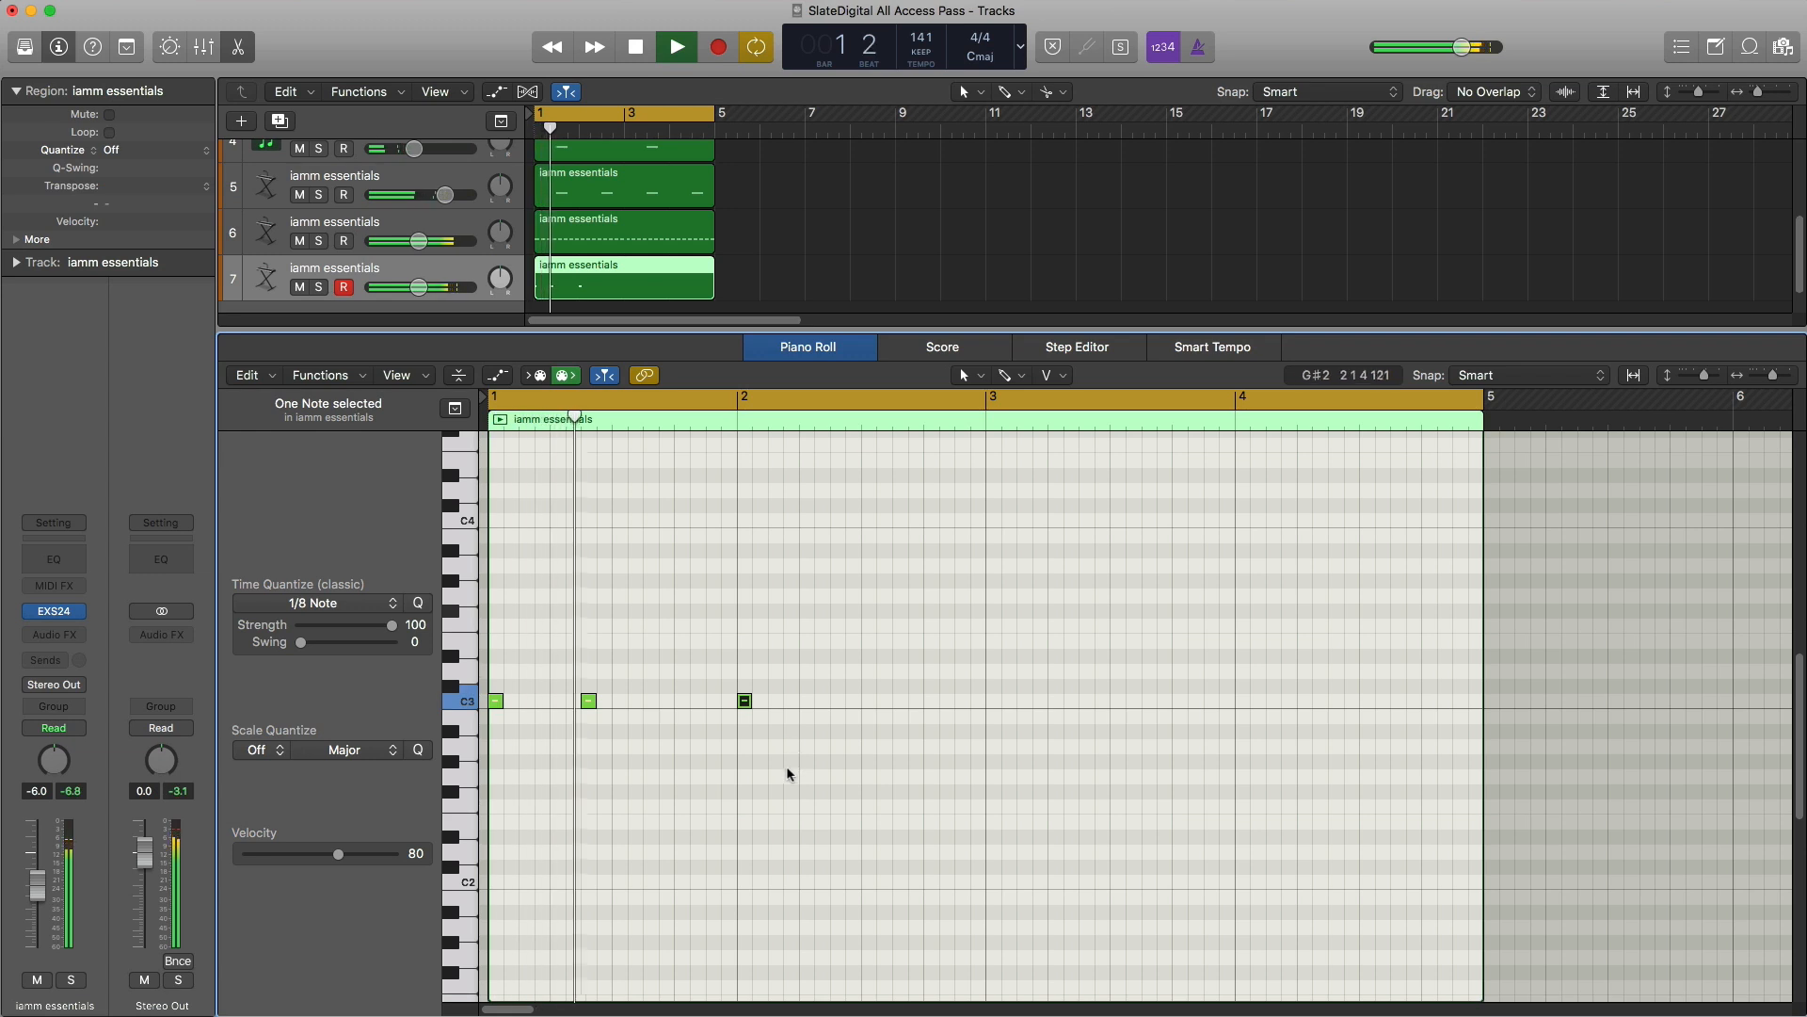
pyautogui.press('space')
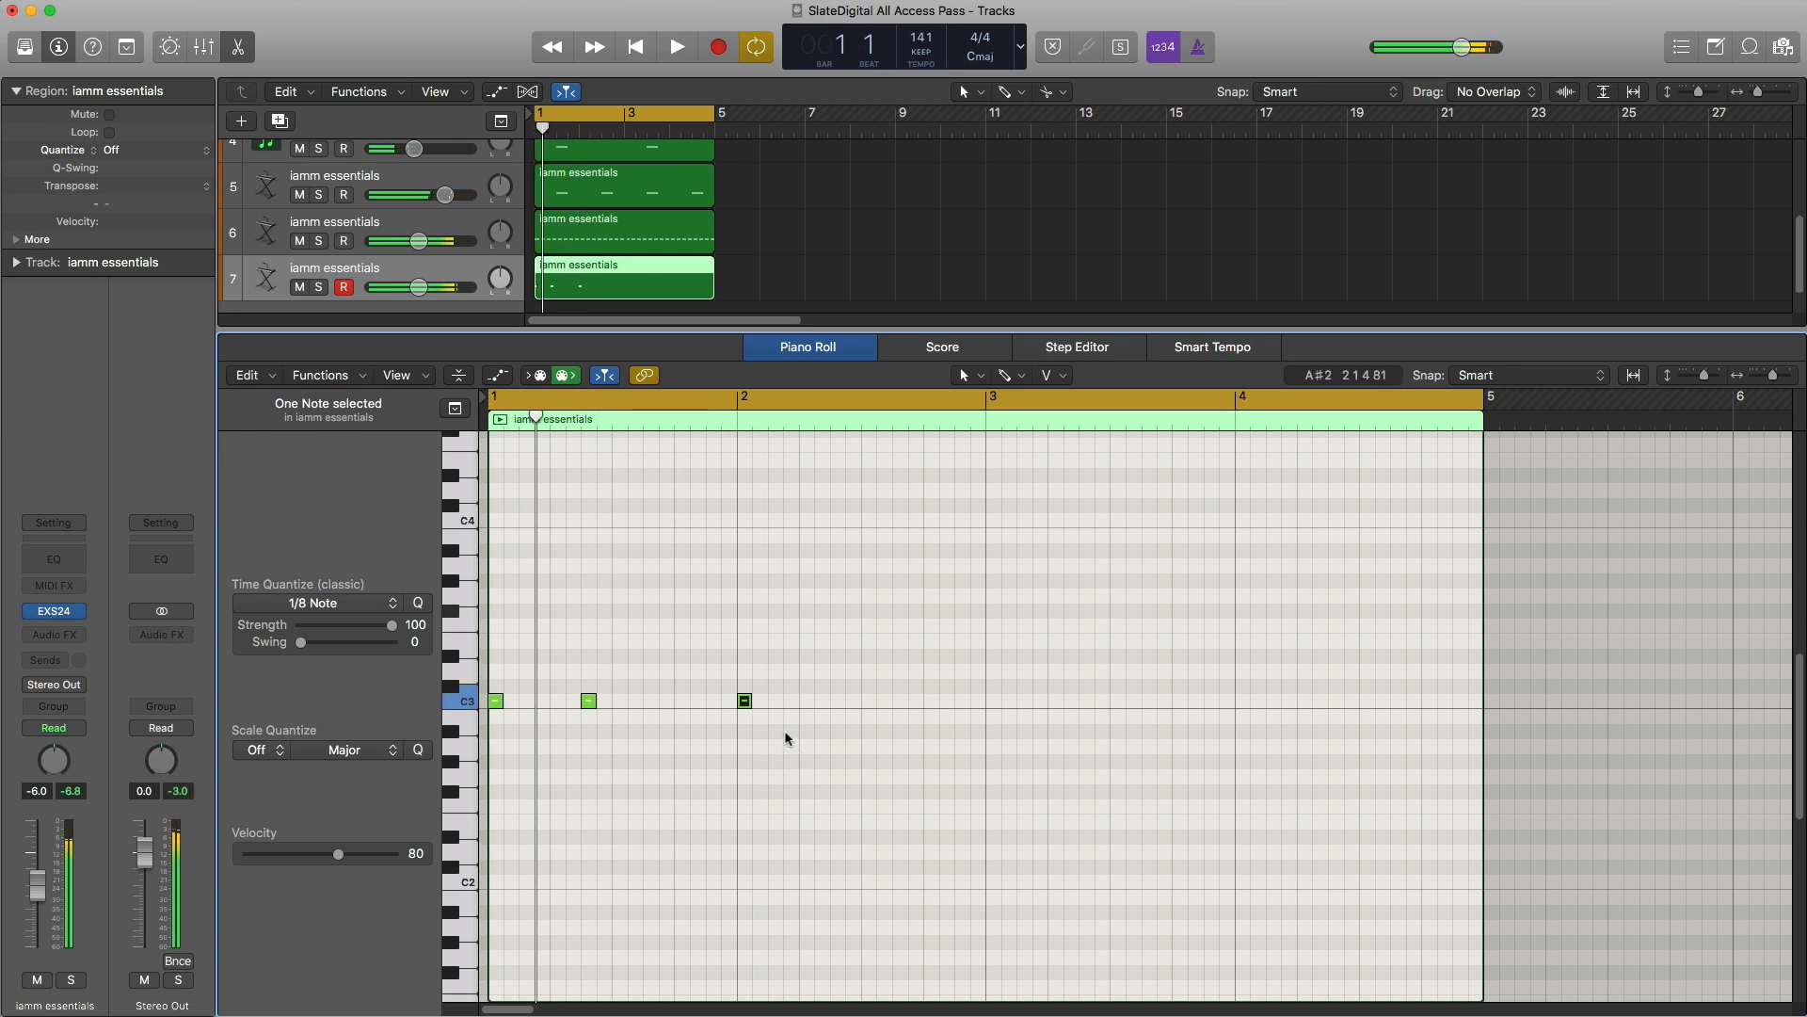
pyautogui.press('space')
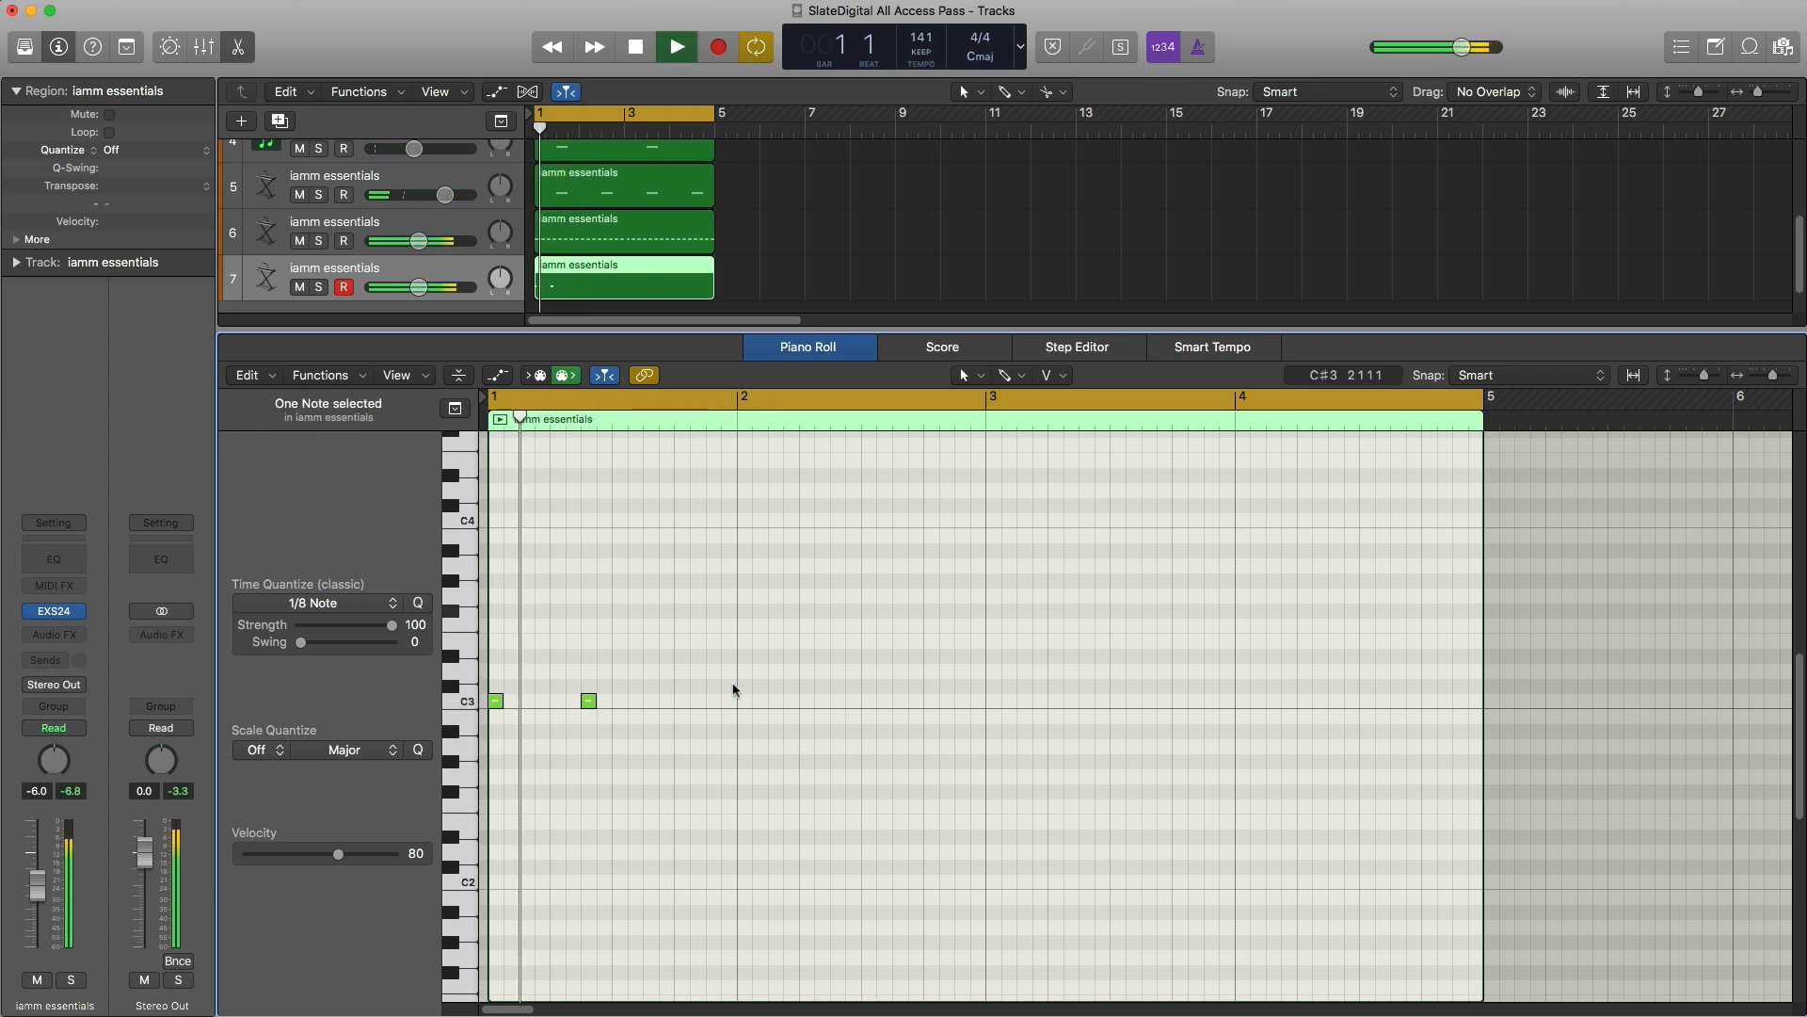
pyautogui.press('space')
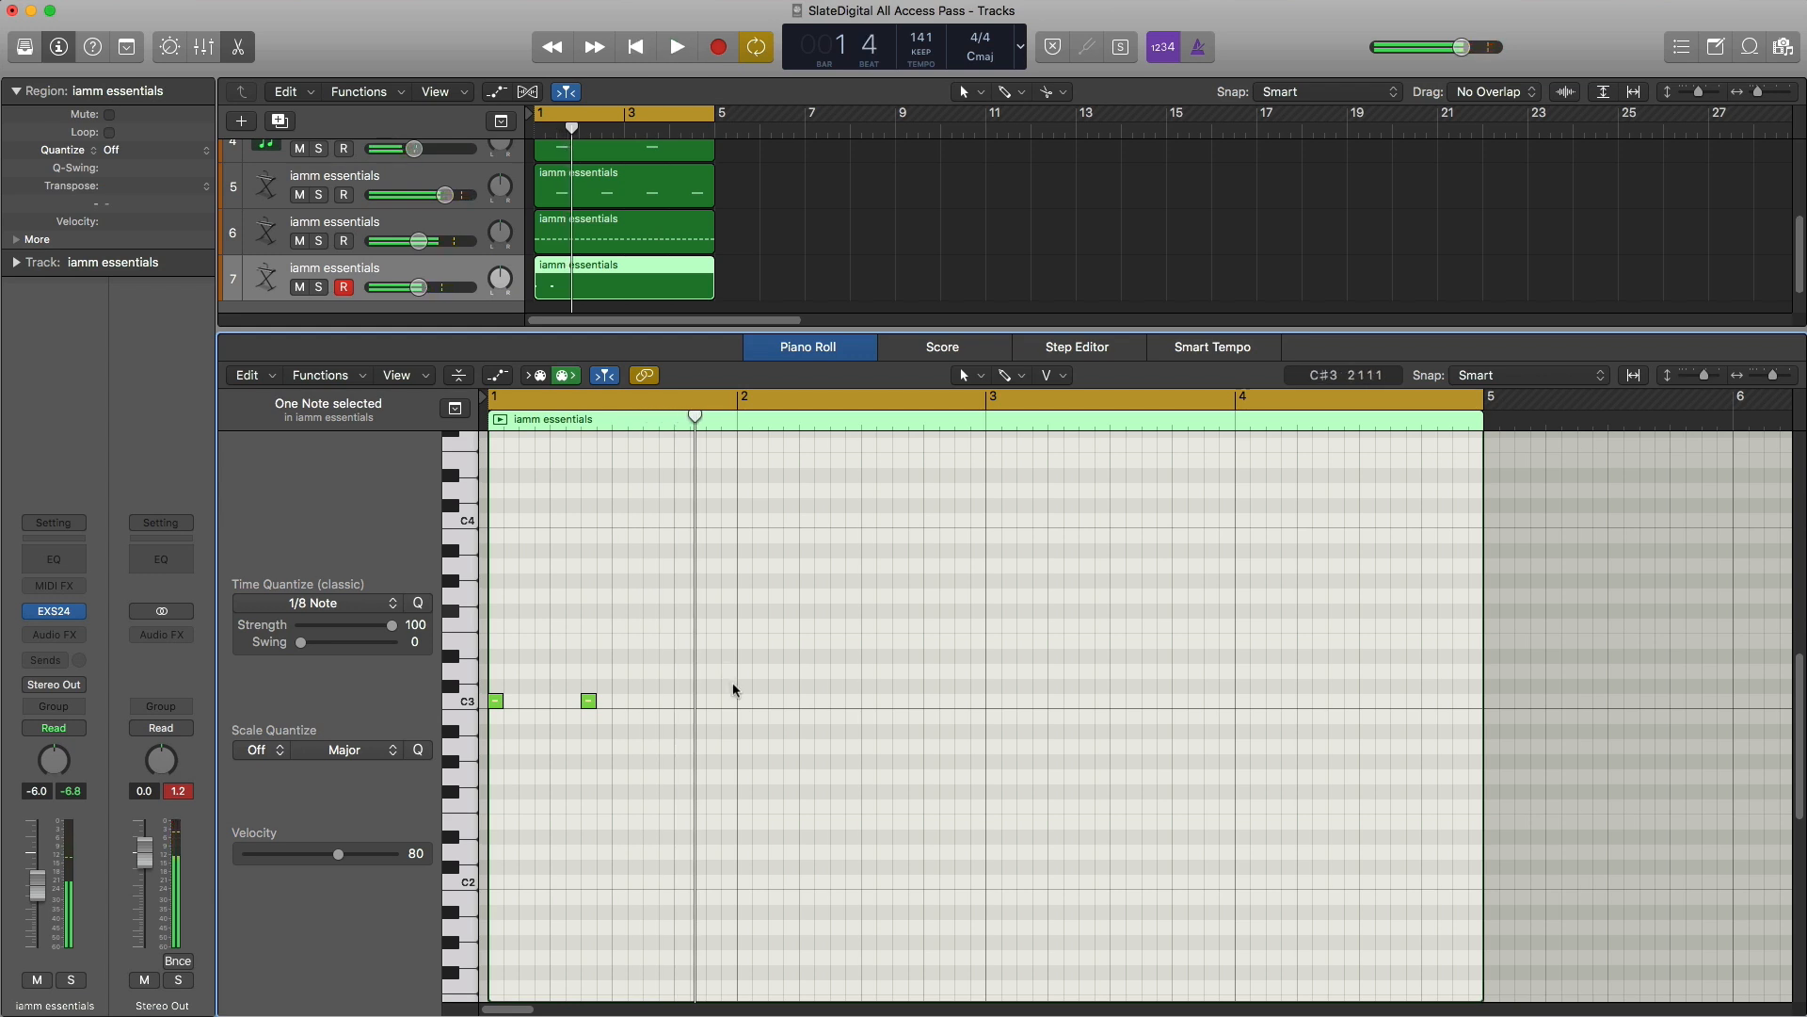
# Step: Add short C3 notes in bar 1 on beat 4 and halfway through beat 4, and listen to the loop
pyautogui.press('space')
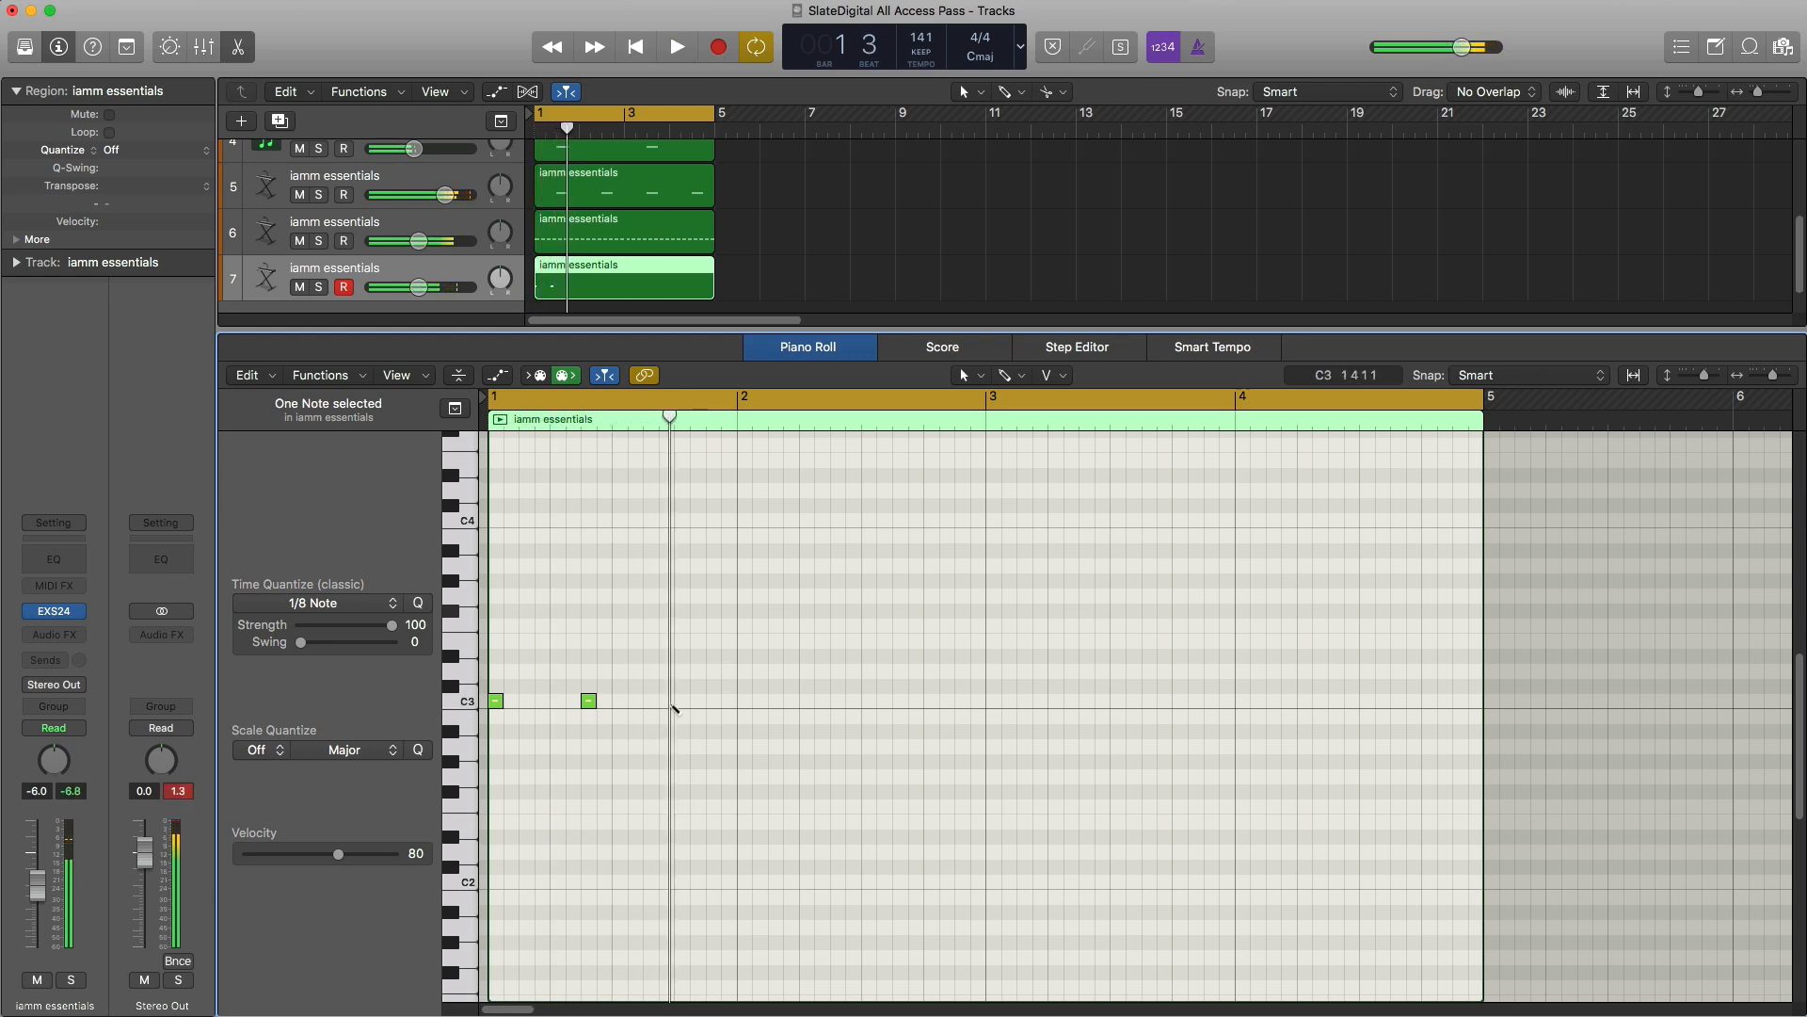
pyautogui.keyDown('super'); pyautogui.click(675, 703); pyautogui.keyUp('super')
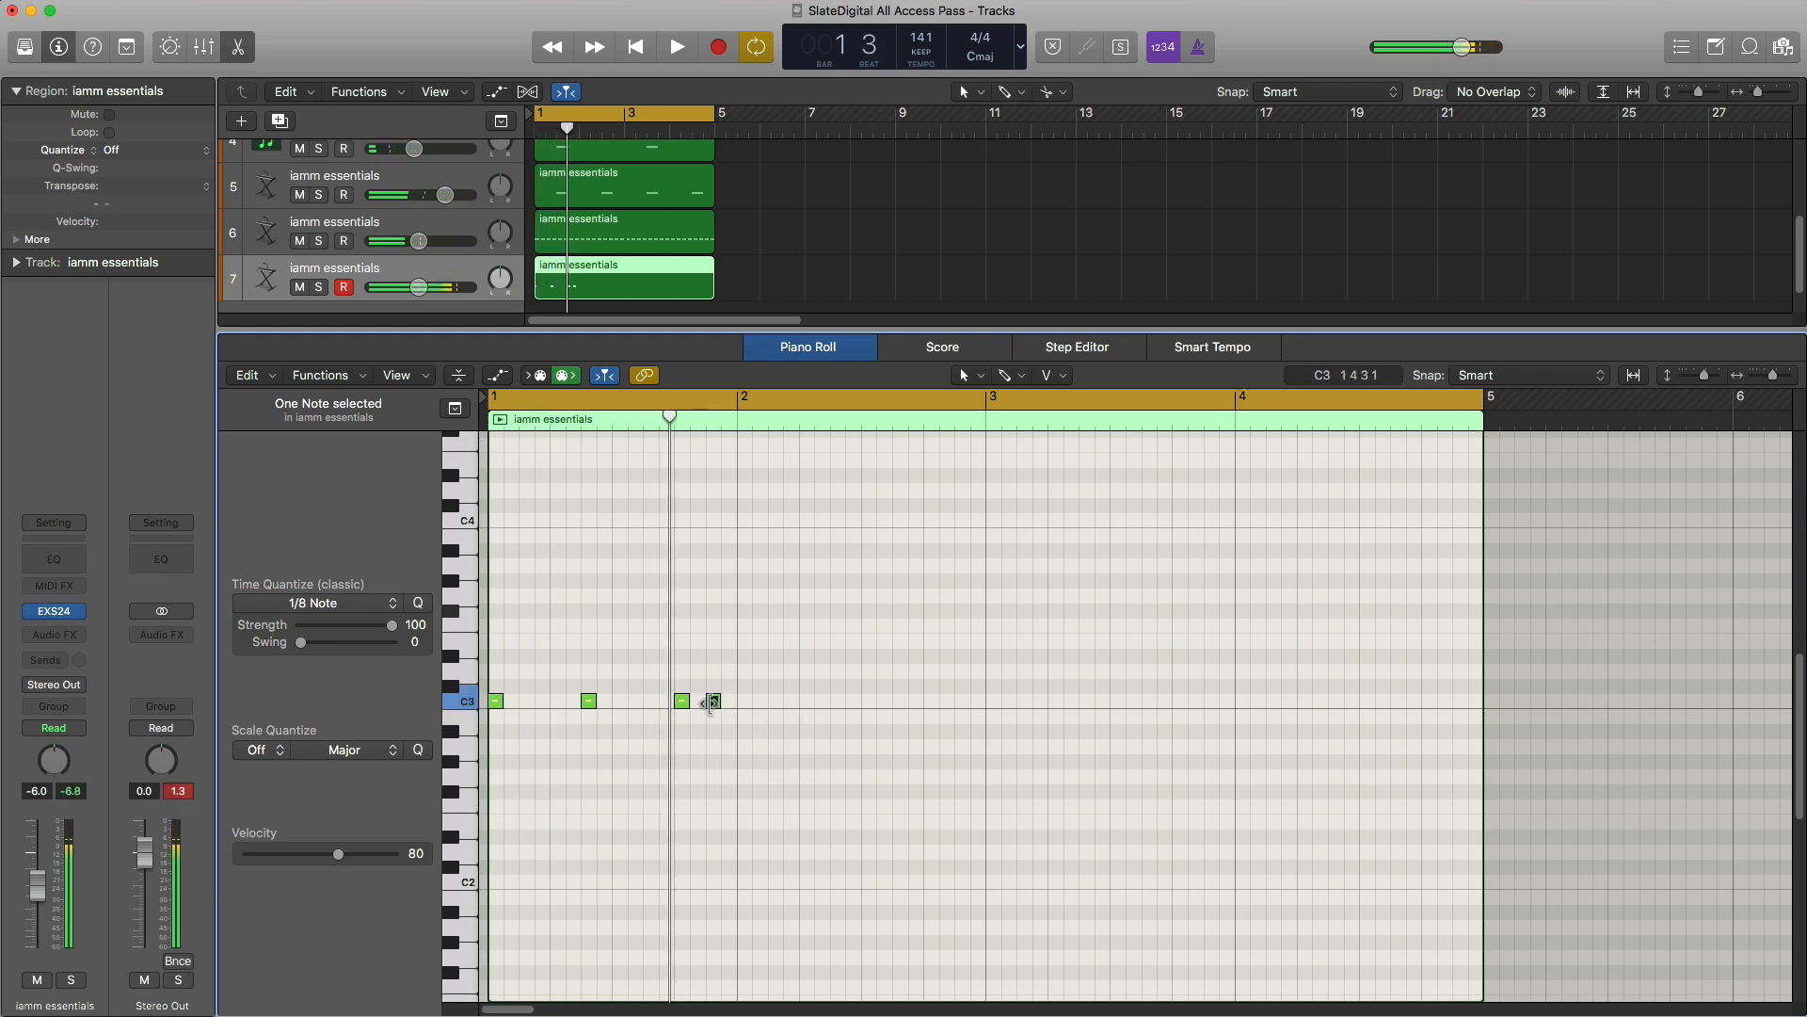
pyautogui.press('space')
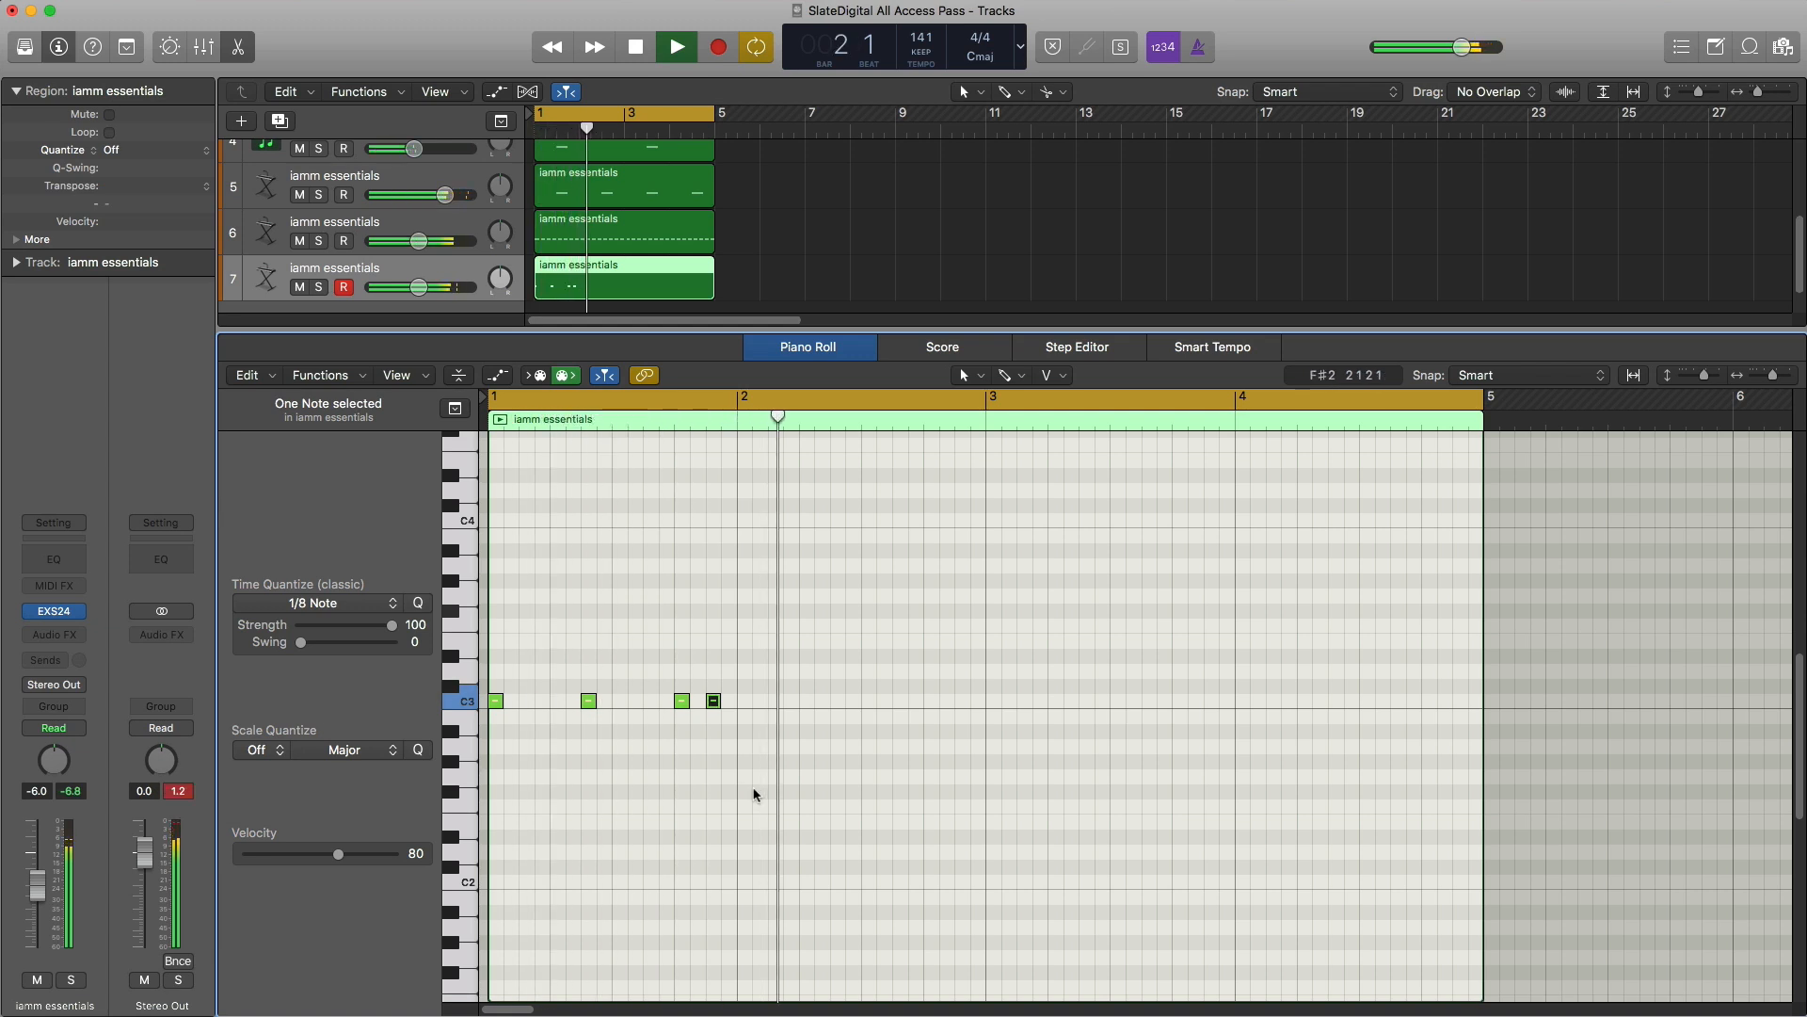
pyautogui.press('space')
pyautogui.press('space')
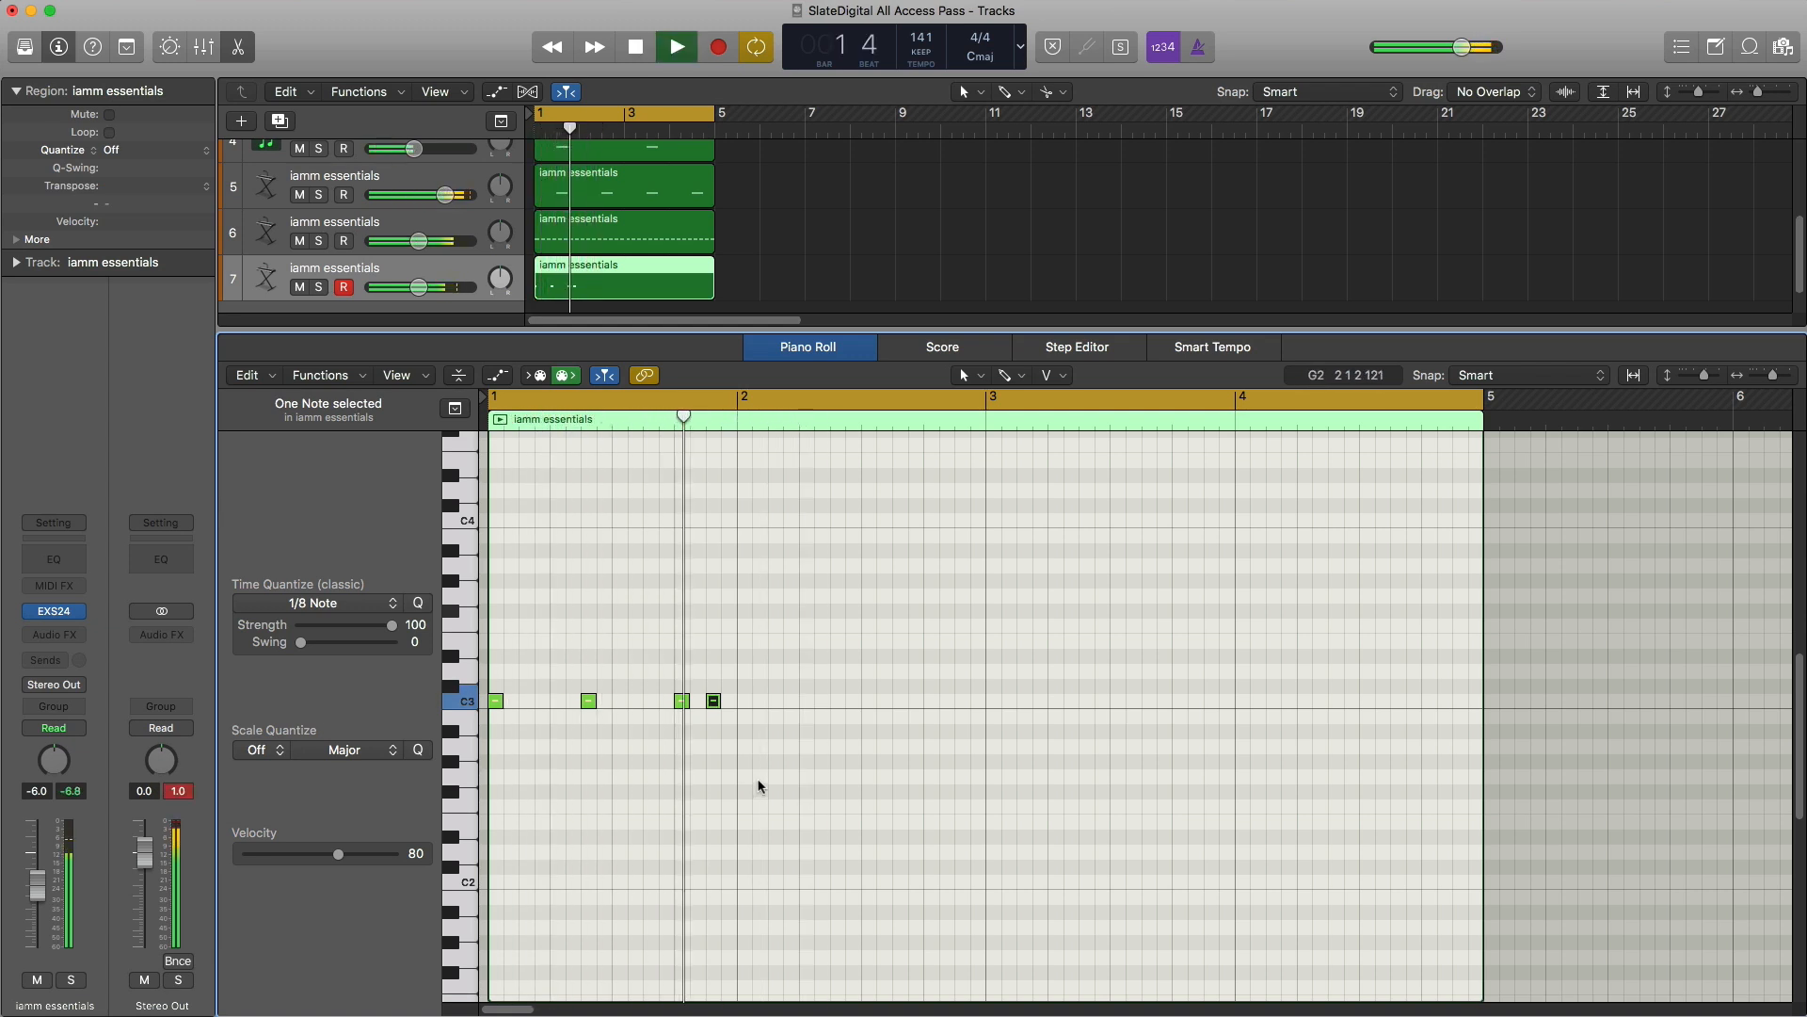
pyautogui.press('space')
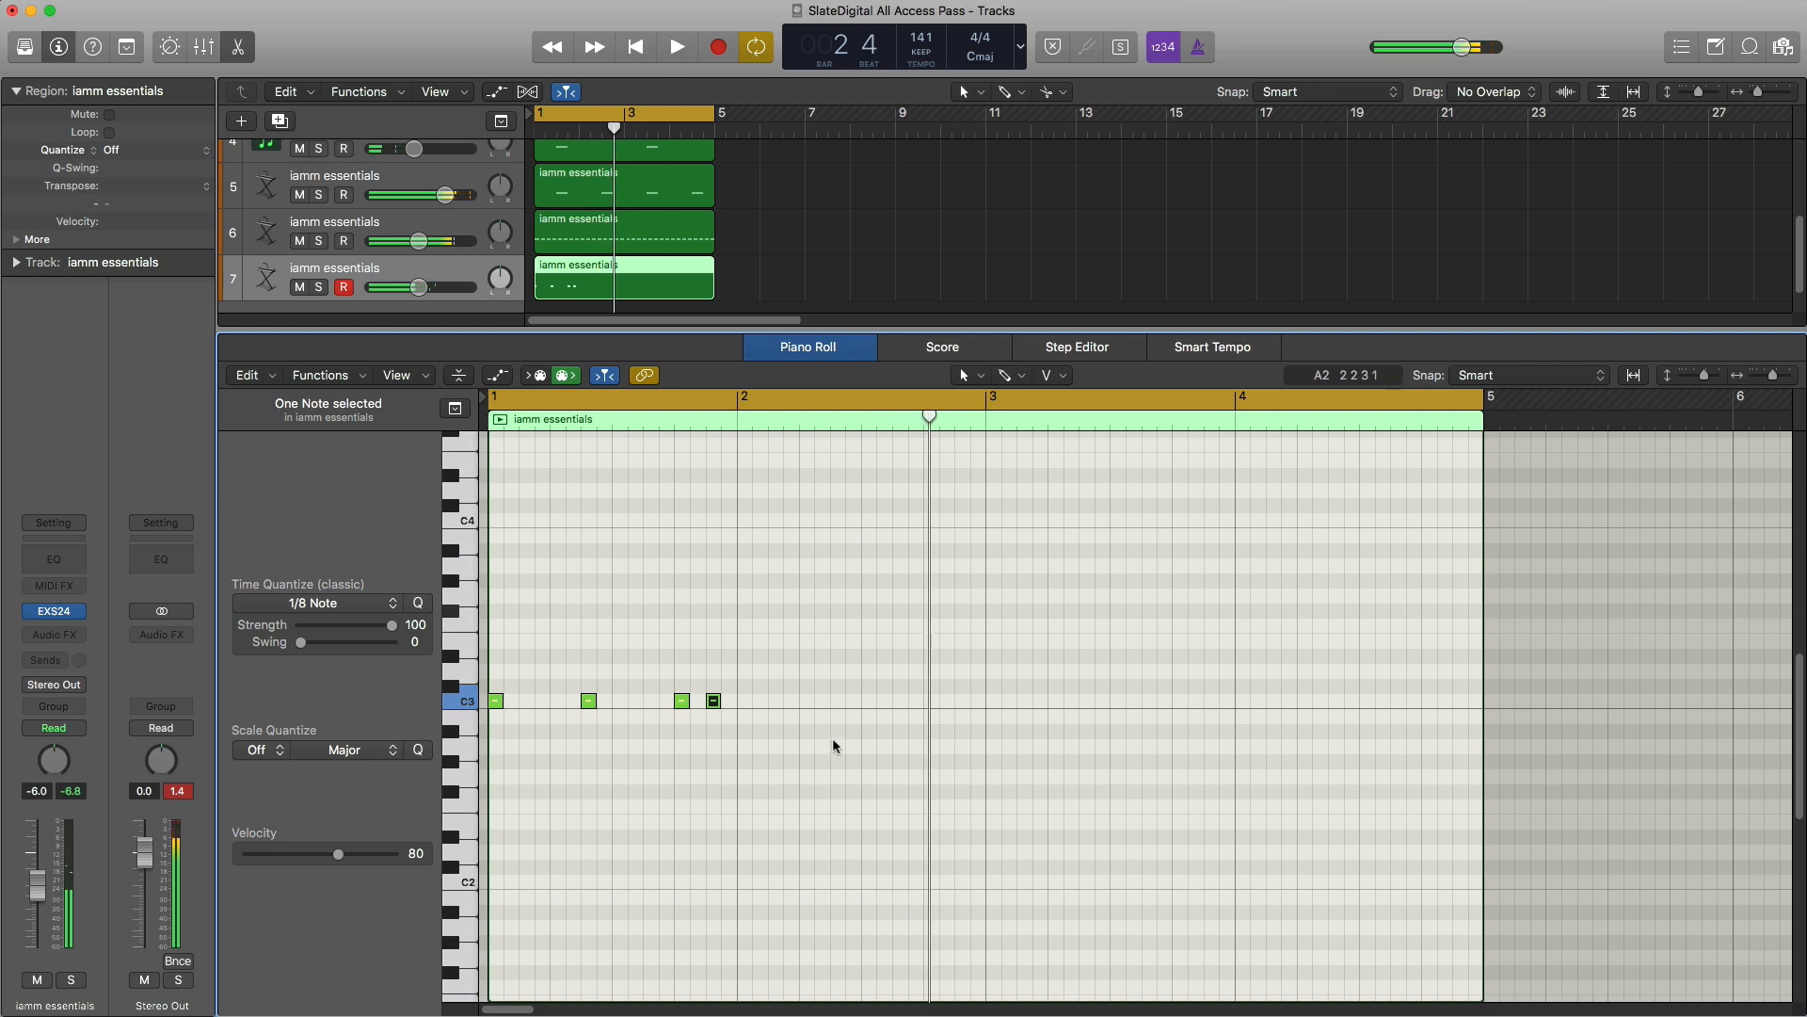
# Step: Add short C3 notes in bar 2 on beat 2 and halfway through beat 3, and repeat all six notes into bars 3 and 4
pyautogui.press('space')
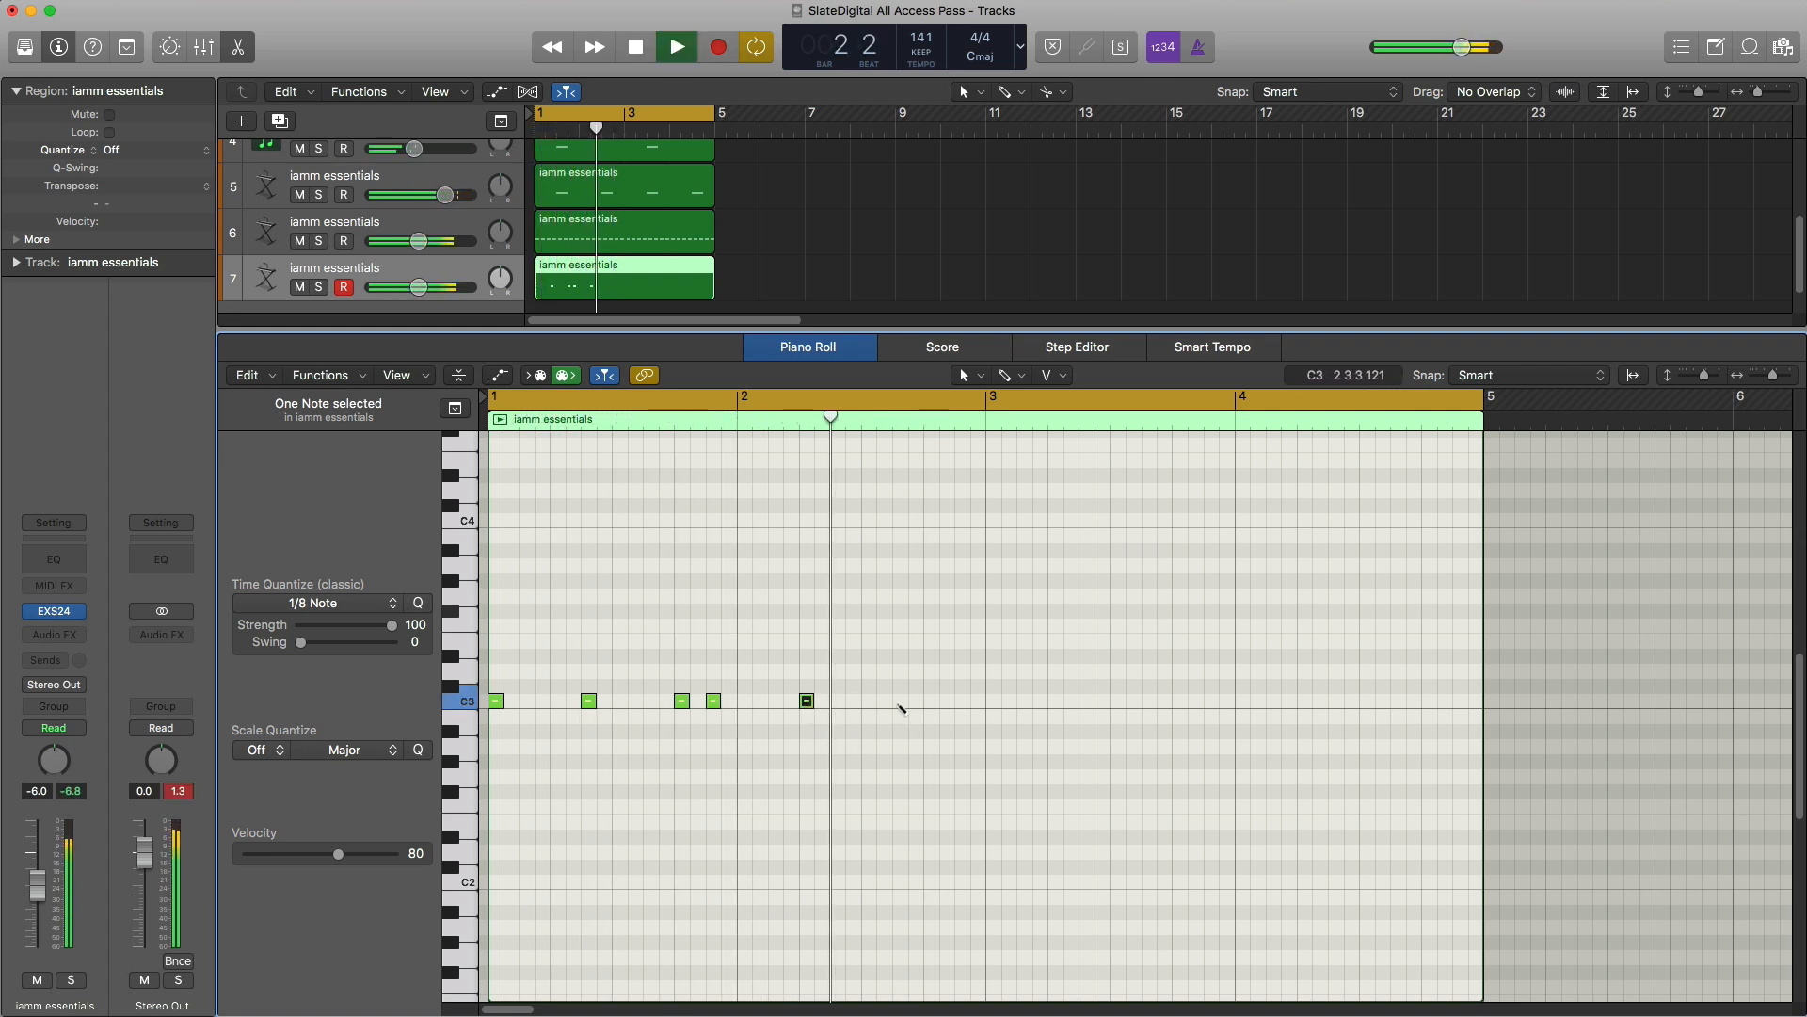
pyautogui.click(899, 701)
pyautogui.moveTo(948, 728); pyautogui.dragTo(484, 621)
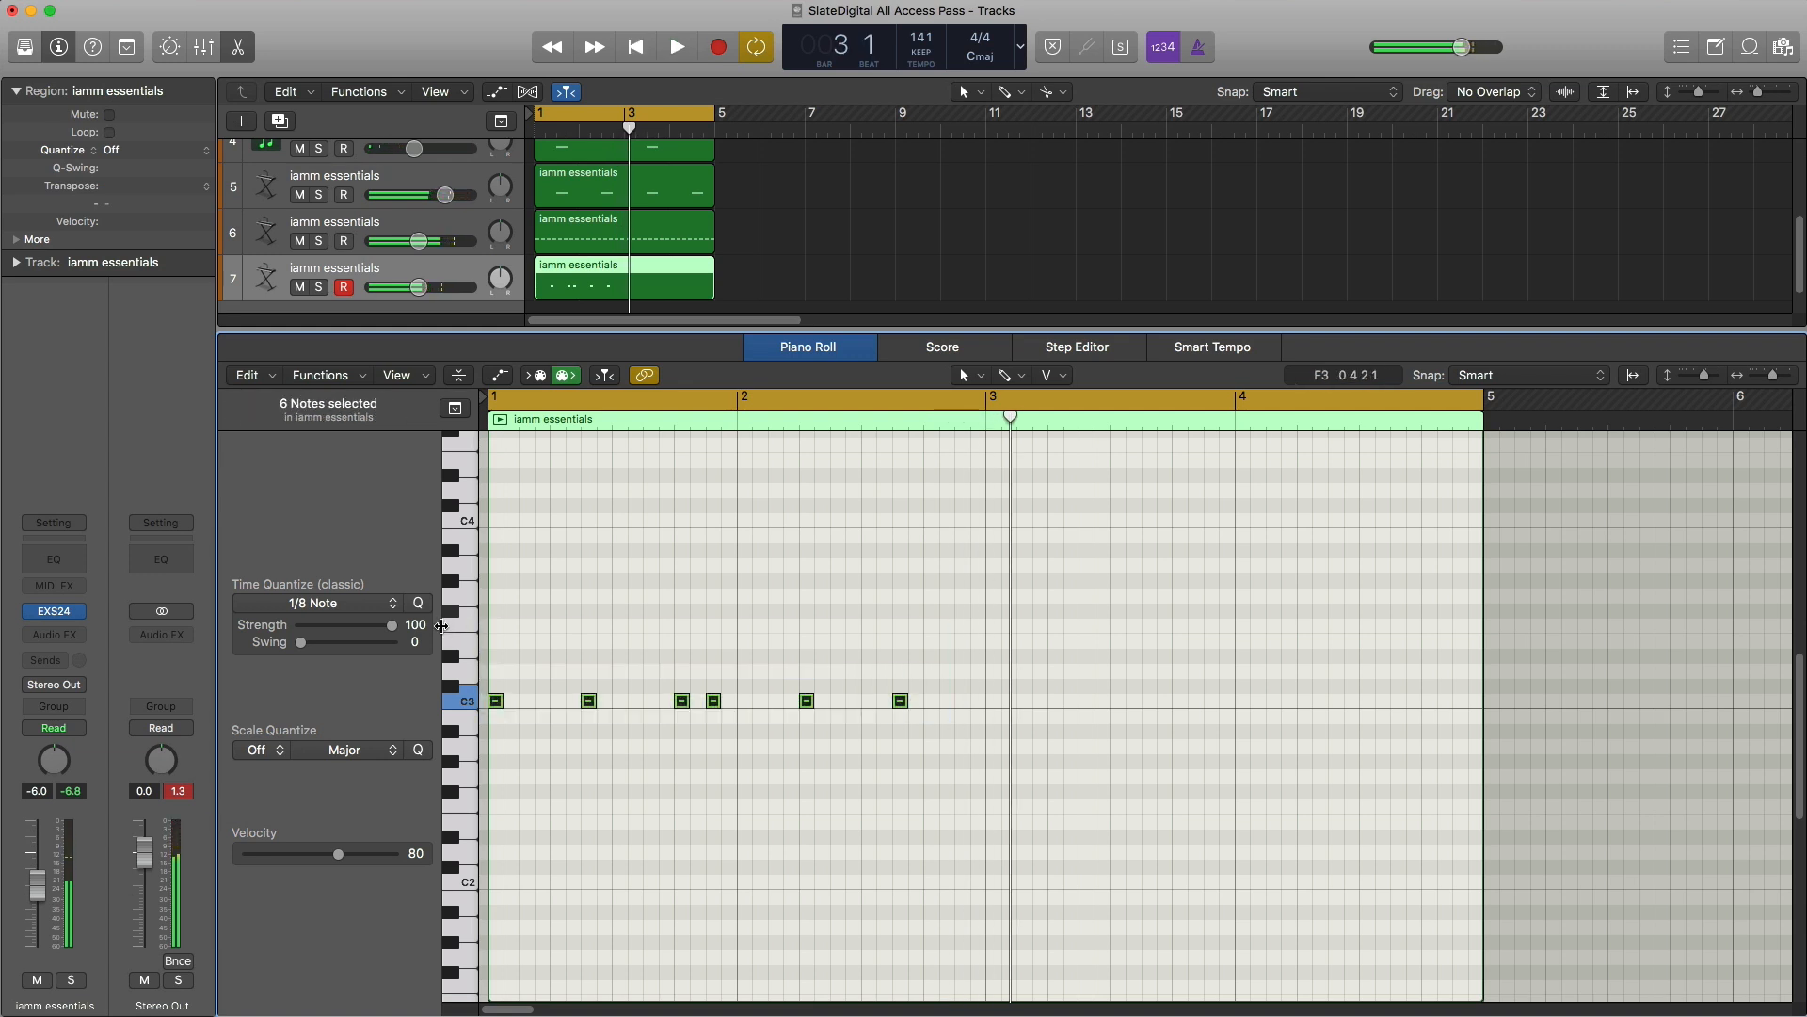
pyautogui.press('super+r')
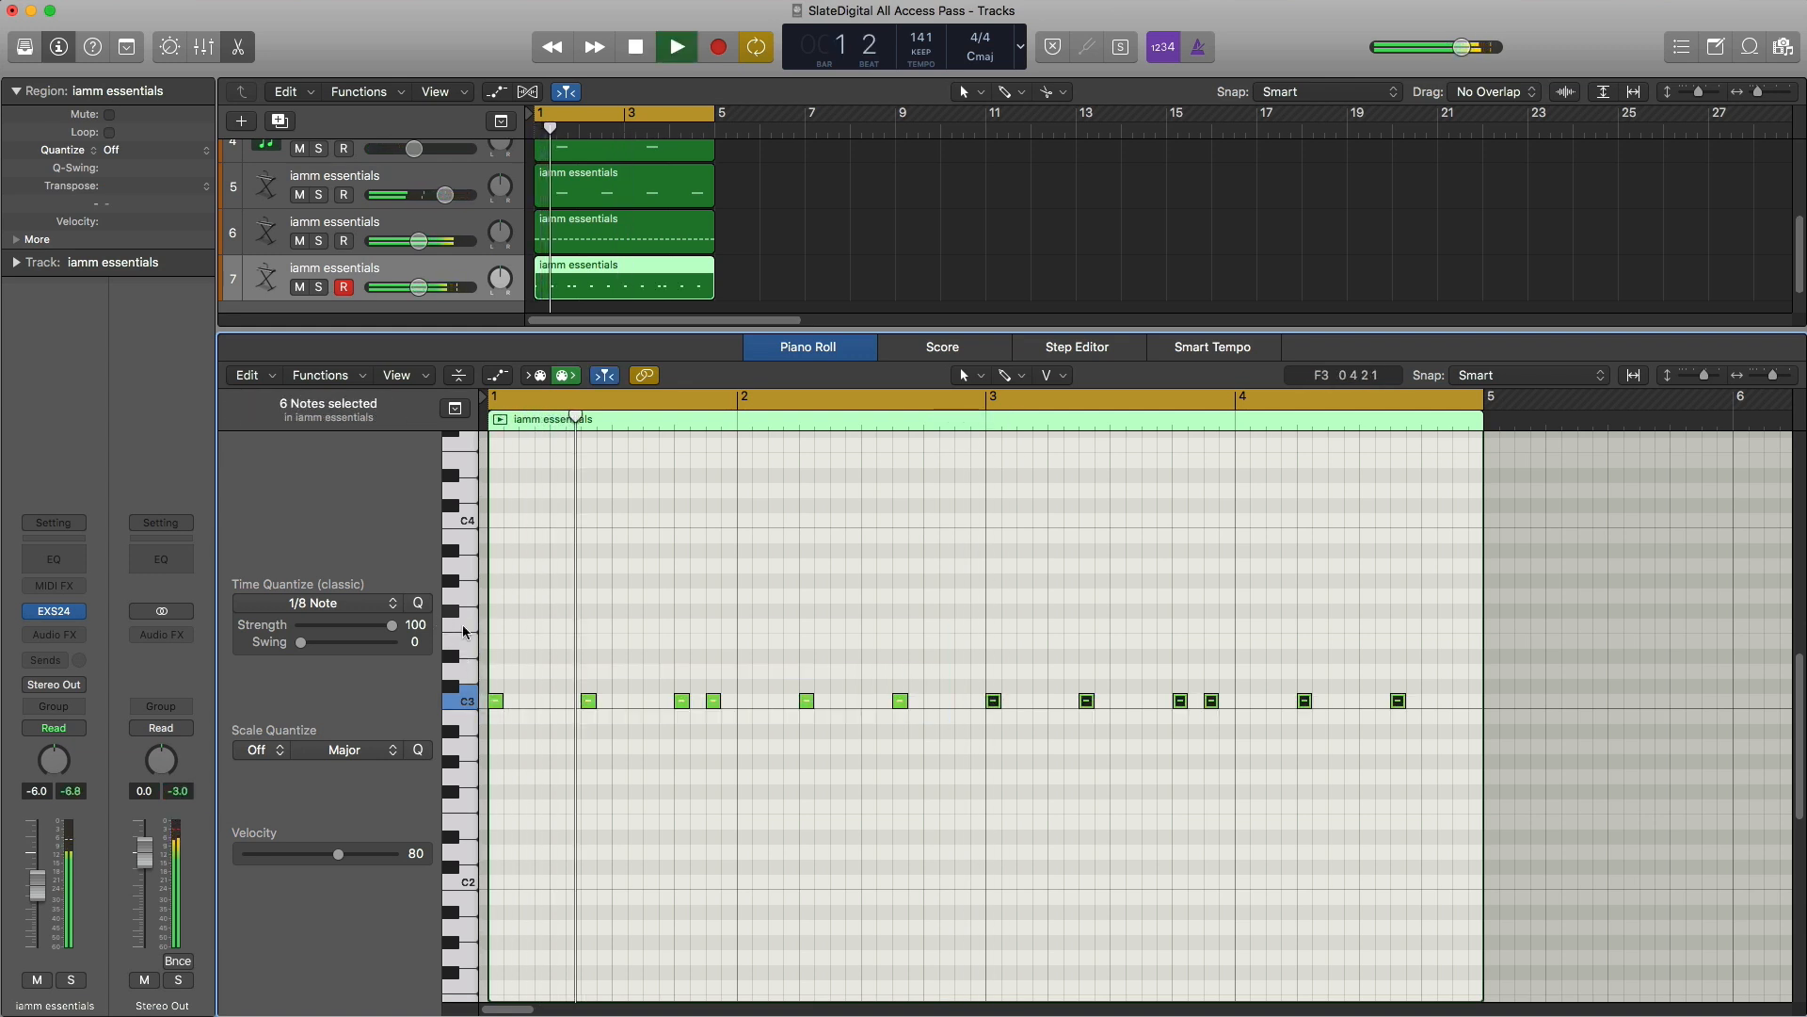
# Step: Set track 7's volume to about -2.2 dB
pyautogui.keyDown('alt'); pyautogui.click(423, 287); pyautogui.keyUp('alt')
pyautogui.moveTo(445, 295); pyautogui.dragTo(439, 295)
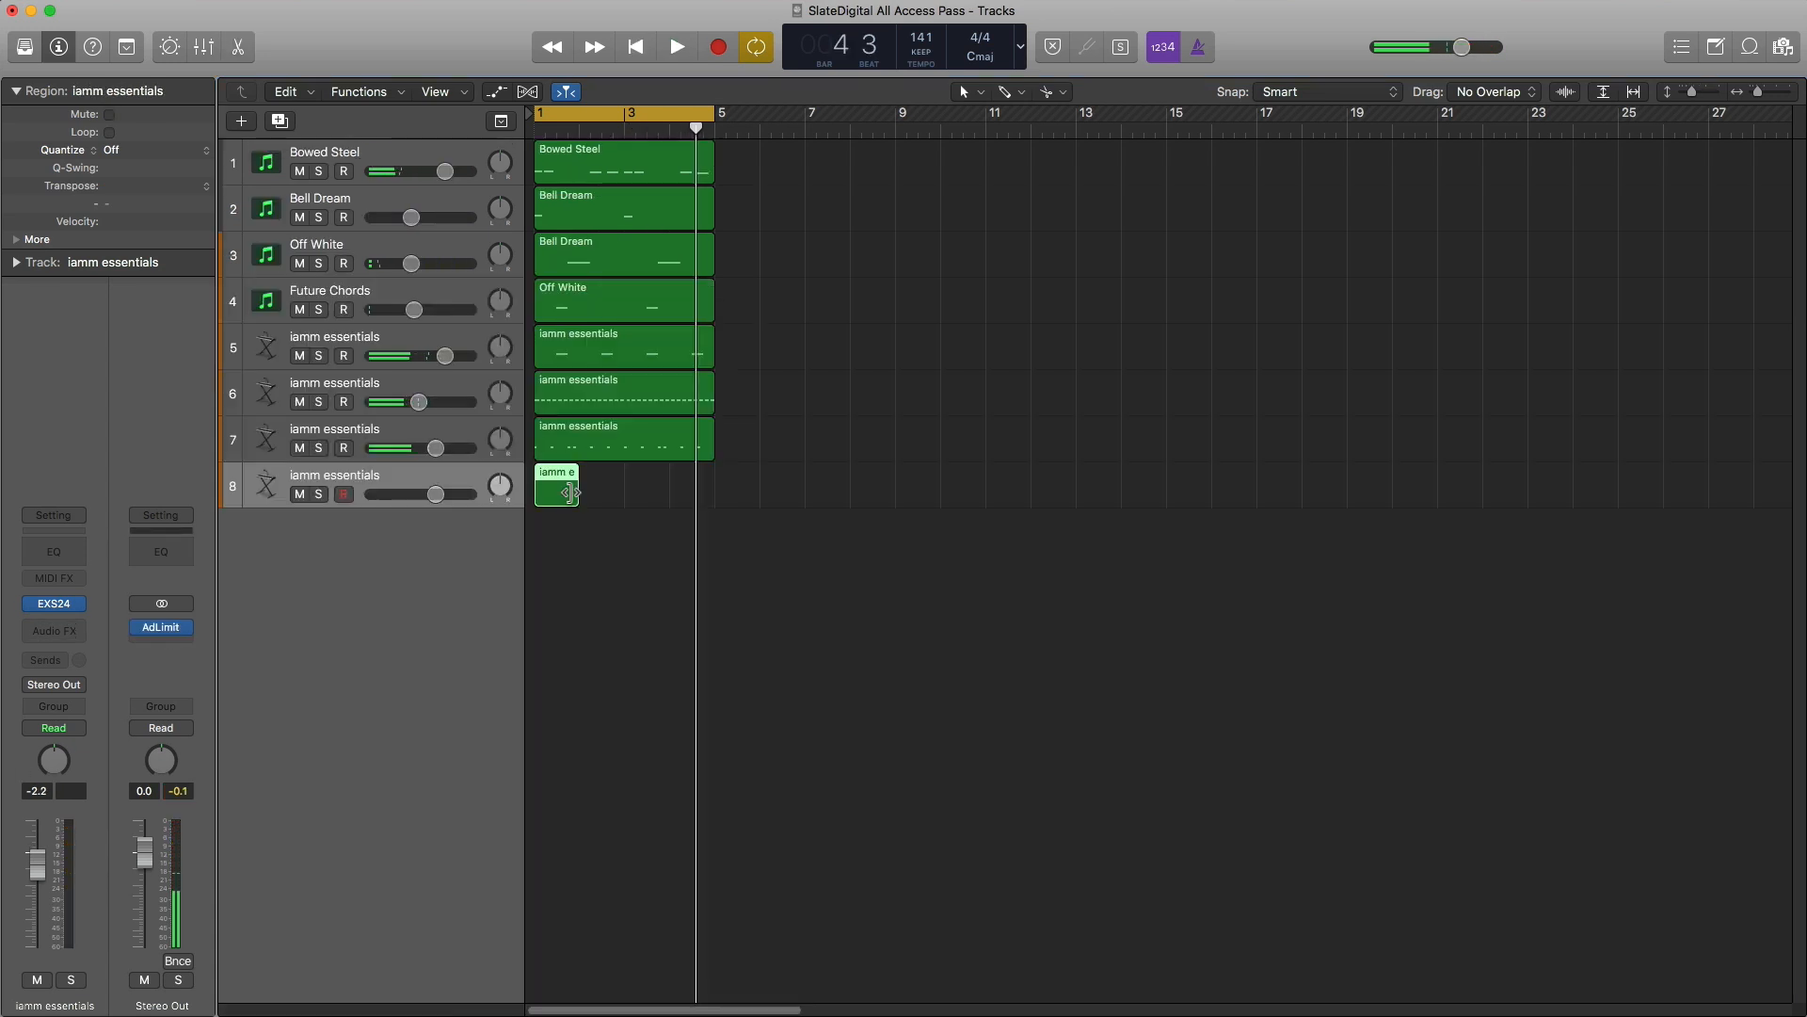
# Step: Extend track 8's region to four bars and place short G3 notes on beat 4 of bars 1 and 3 while listening
pyautogui.moveTo(569, 492); pyautogui.dragTo(712, 486)
pyautogui.doubleClick(659, 497)
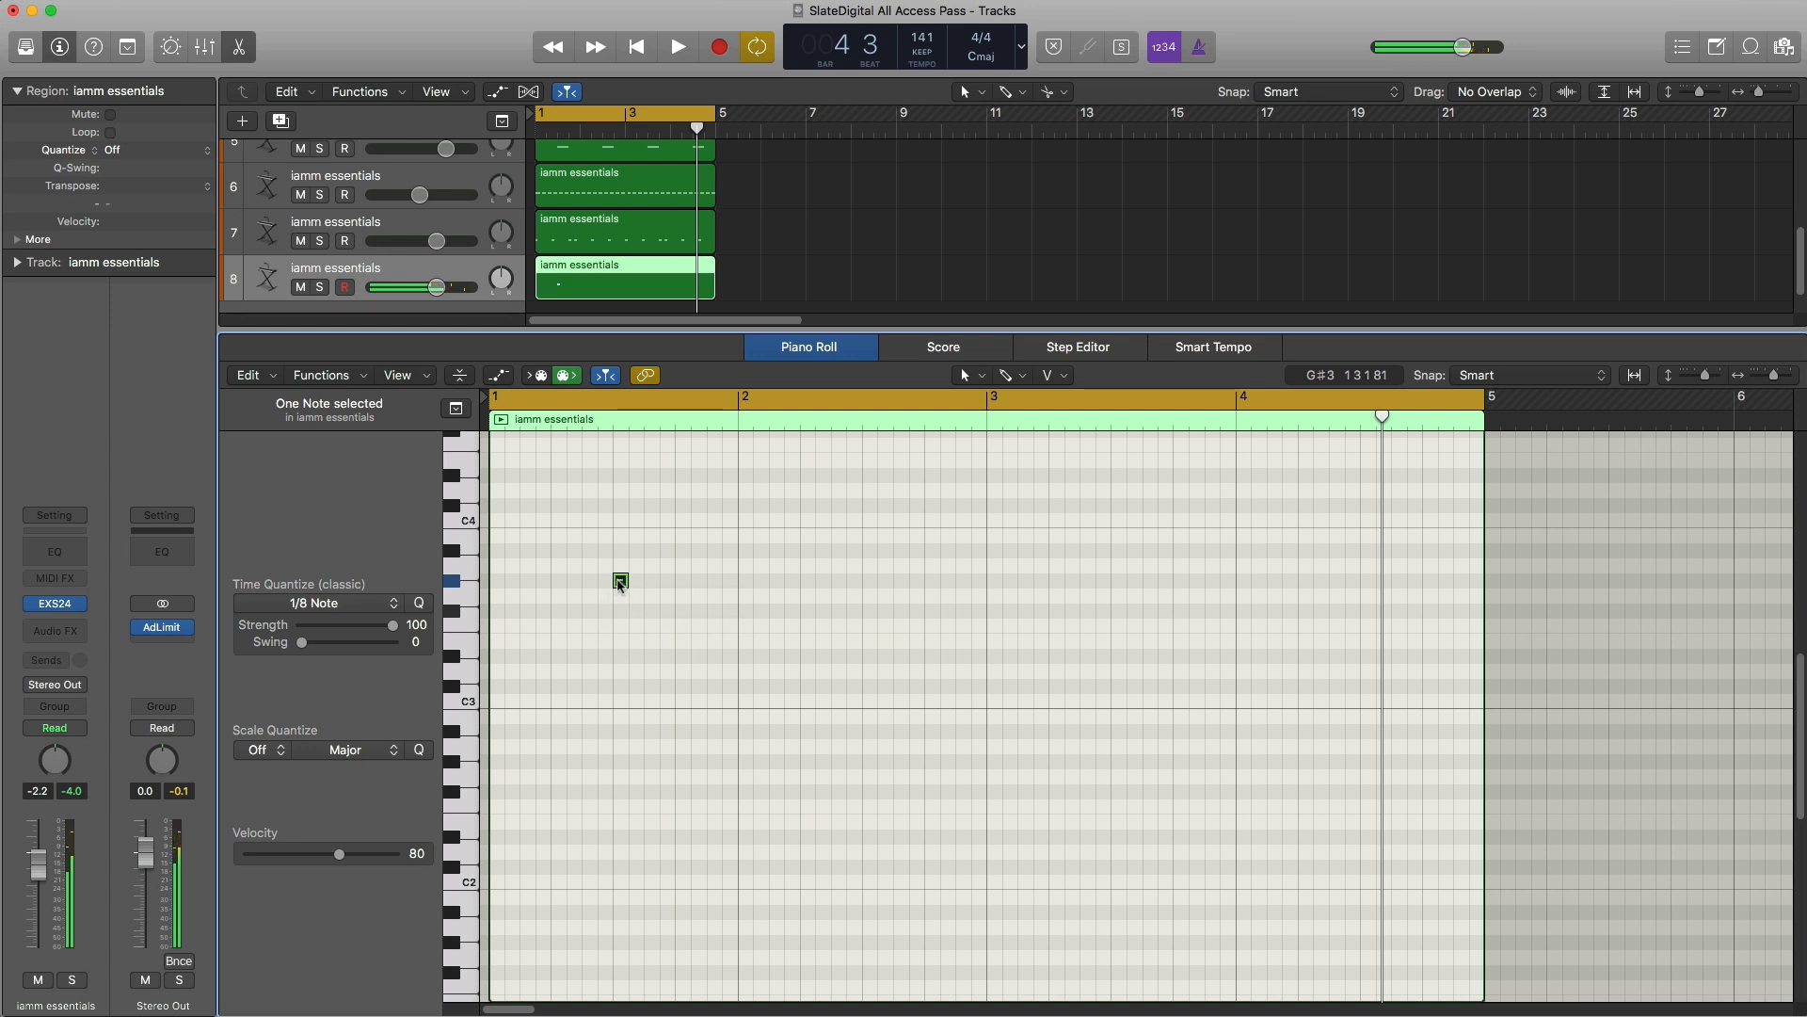
pyautogui.moveTo(621, 579)
pyautogui.mouseDown()
pyautogui.moveTo(625, 550)
pyautogui.moveTo(628, 618)
pyautogui.moveTo(698, 612)
pyautogui.moveTo(684, 596)
pyautogui.mouseUp()
pyautogui.press('space')
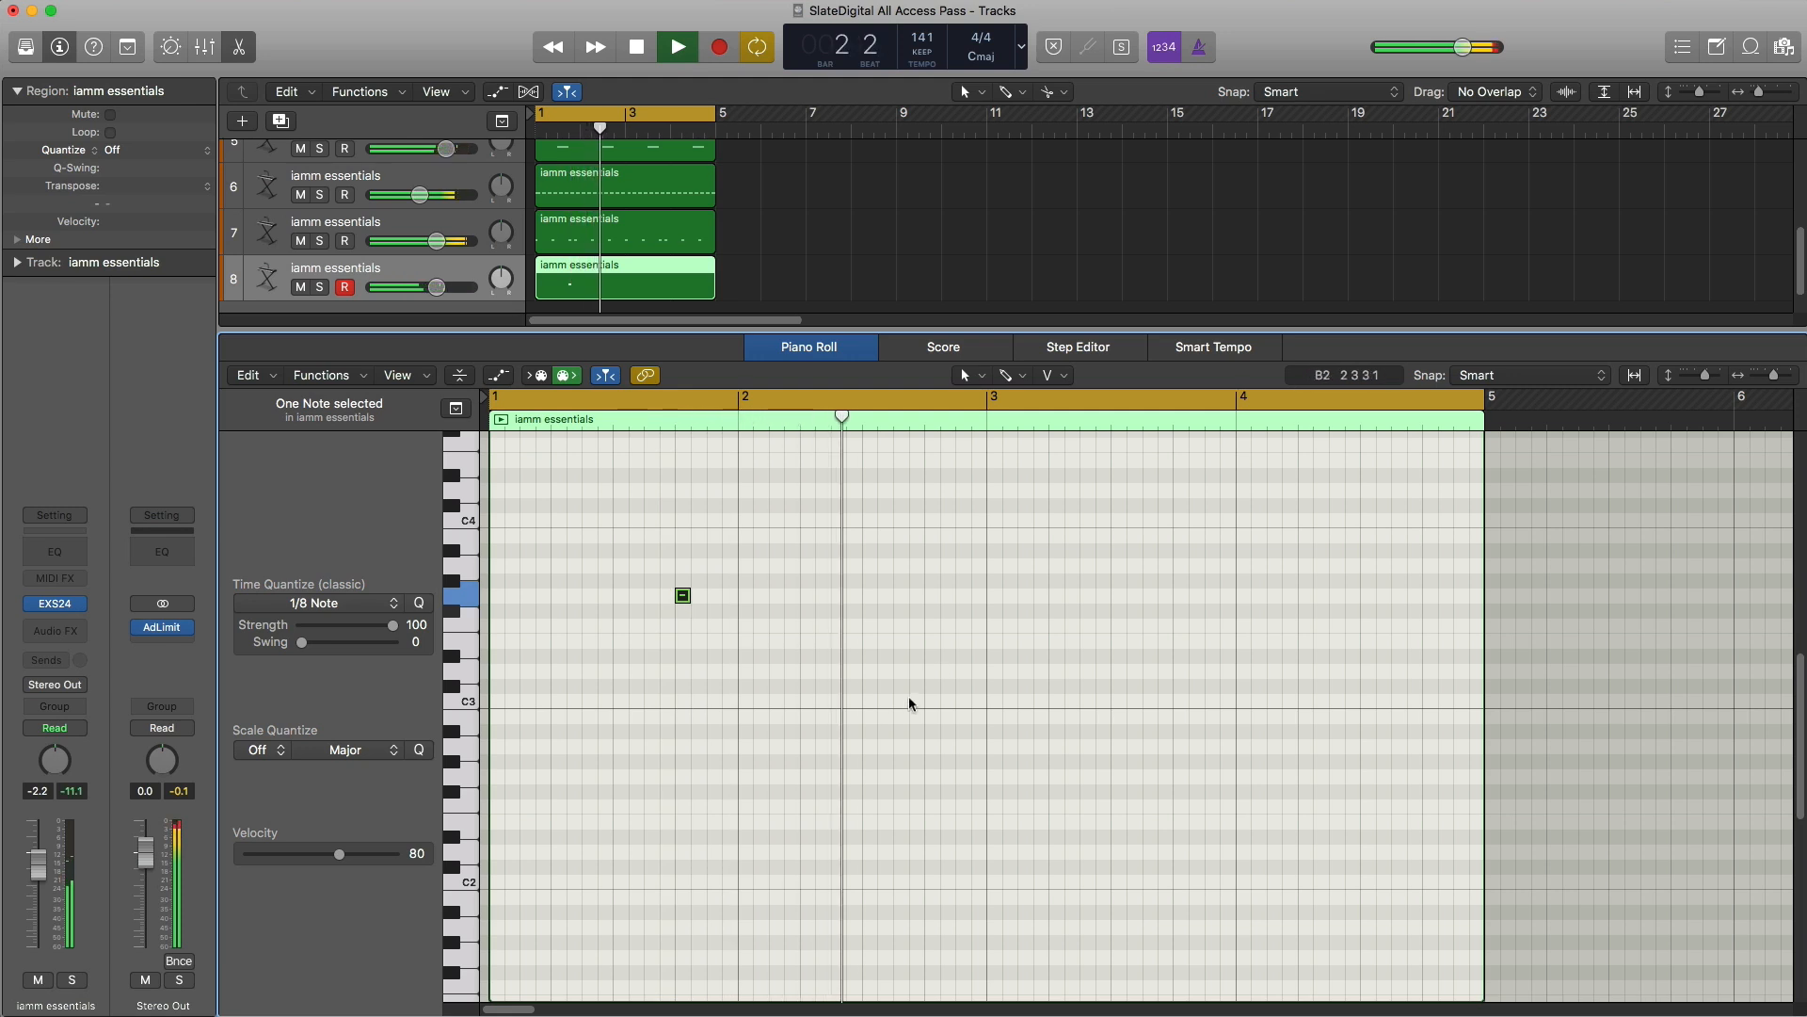
pyautogui.click(1181, 596)
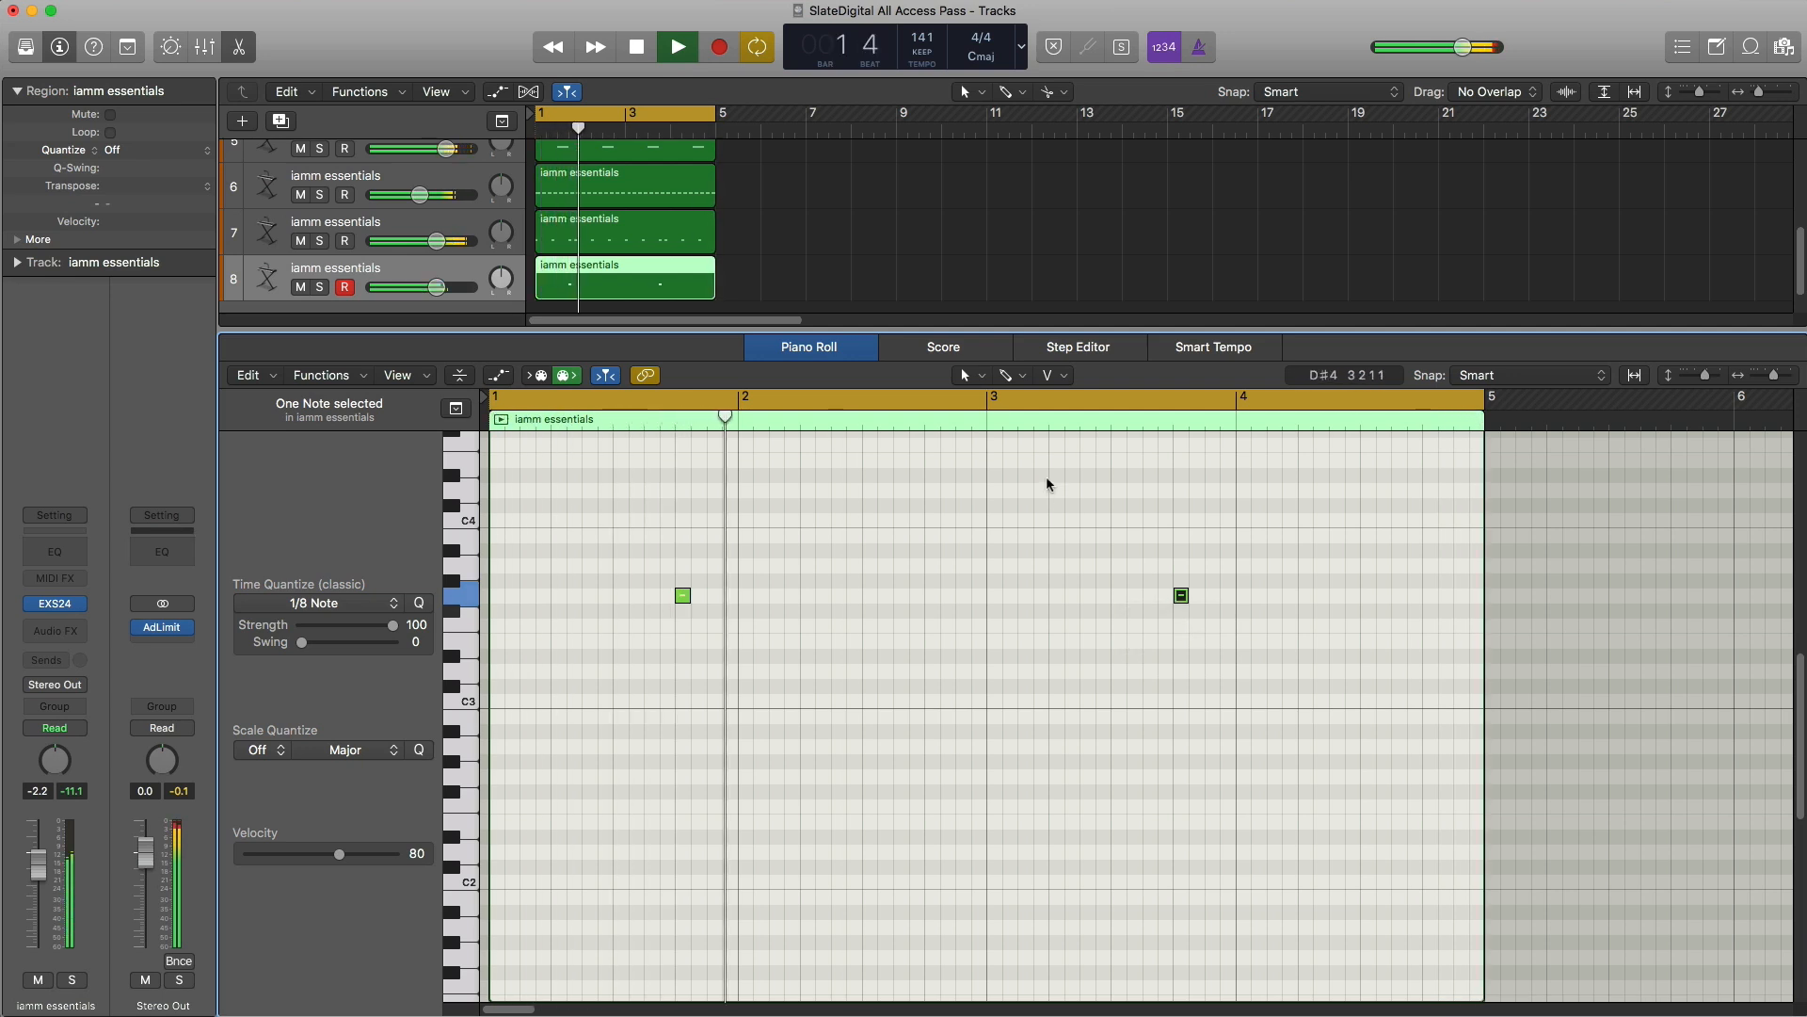
pyautogui.press('space')
# Step: Duplicate track 8 as track 9, create a four-bar region on it and open that region for note editing
pyautogui.click(470, 270)
pyautogui.press('super+d')
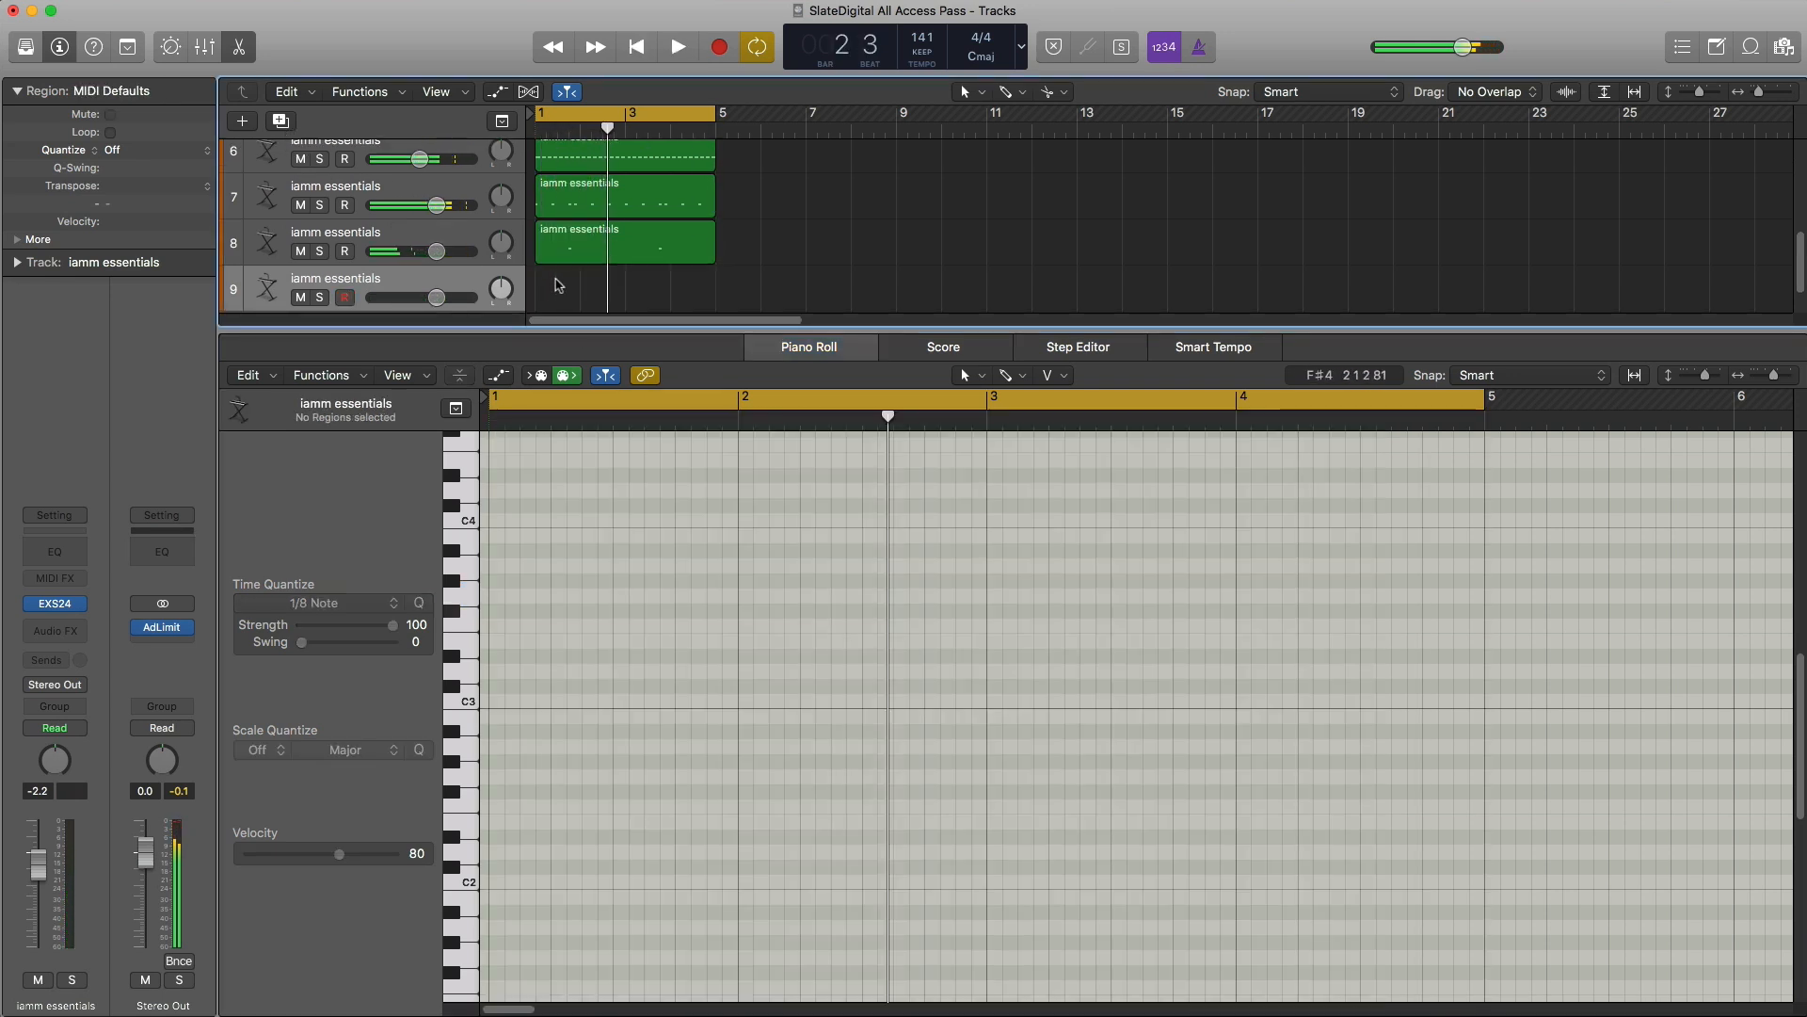
pyautogui.click(558, 289)
pyautogui.moveTo(581, 299); pyautogui.dragTo(715, 303)
pyautogui.press('e')
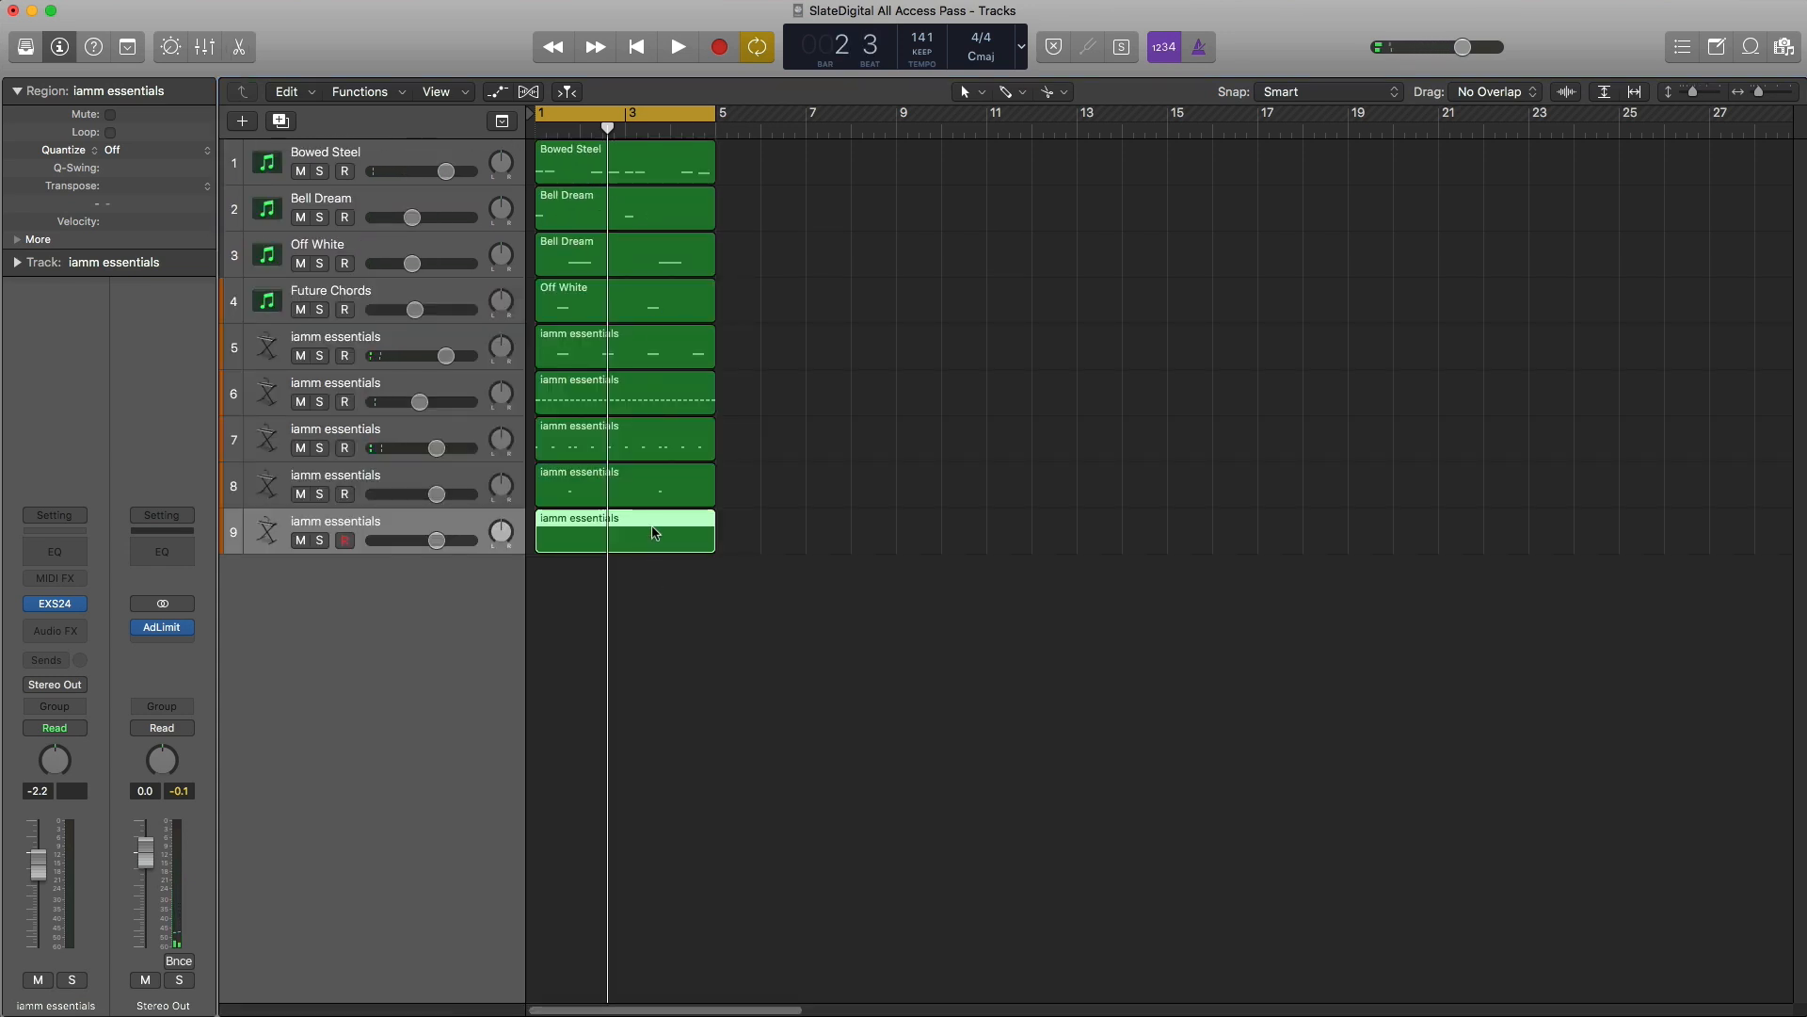
pyautogui.doubleClick(651, 529)
# Step: Place a short D#3 note in bar 2 halfway through beat 4 and set track 9's volume to 0.0 dB
pyautogui.press('space')
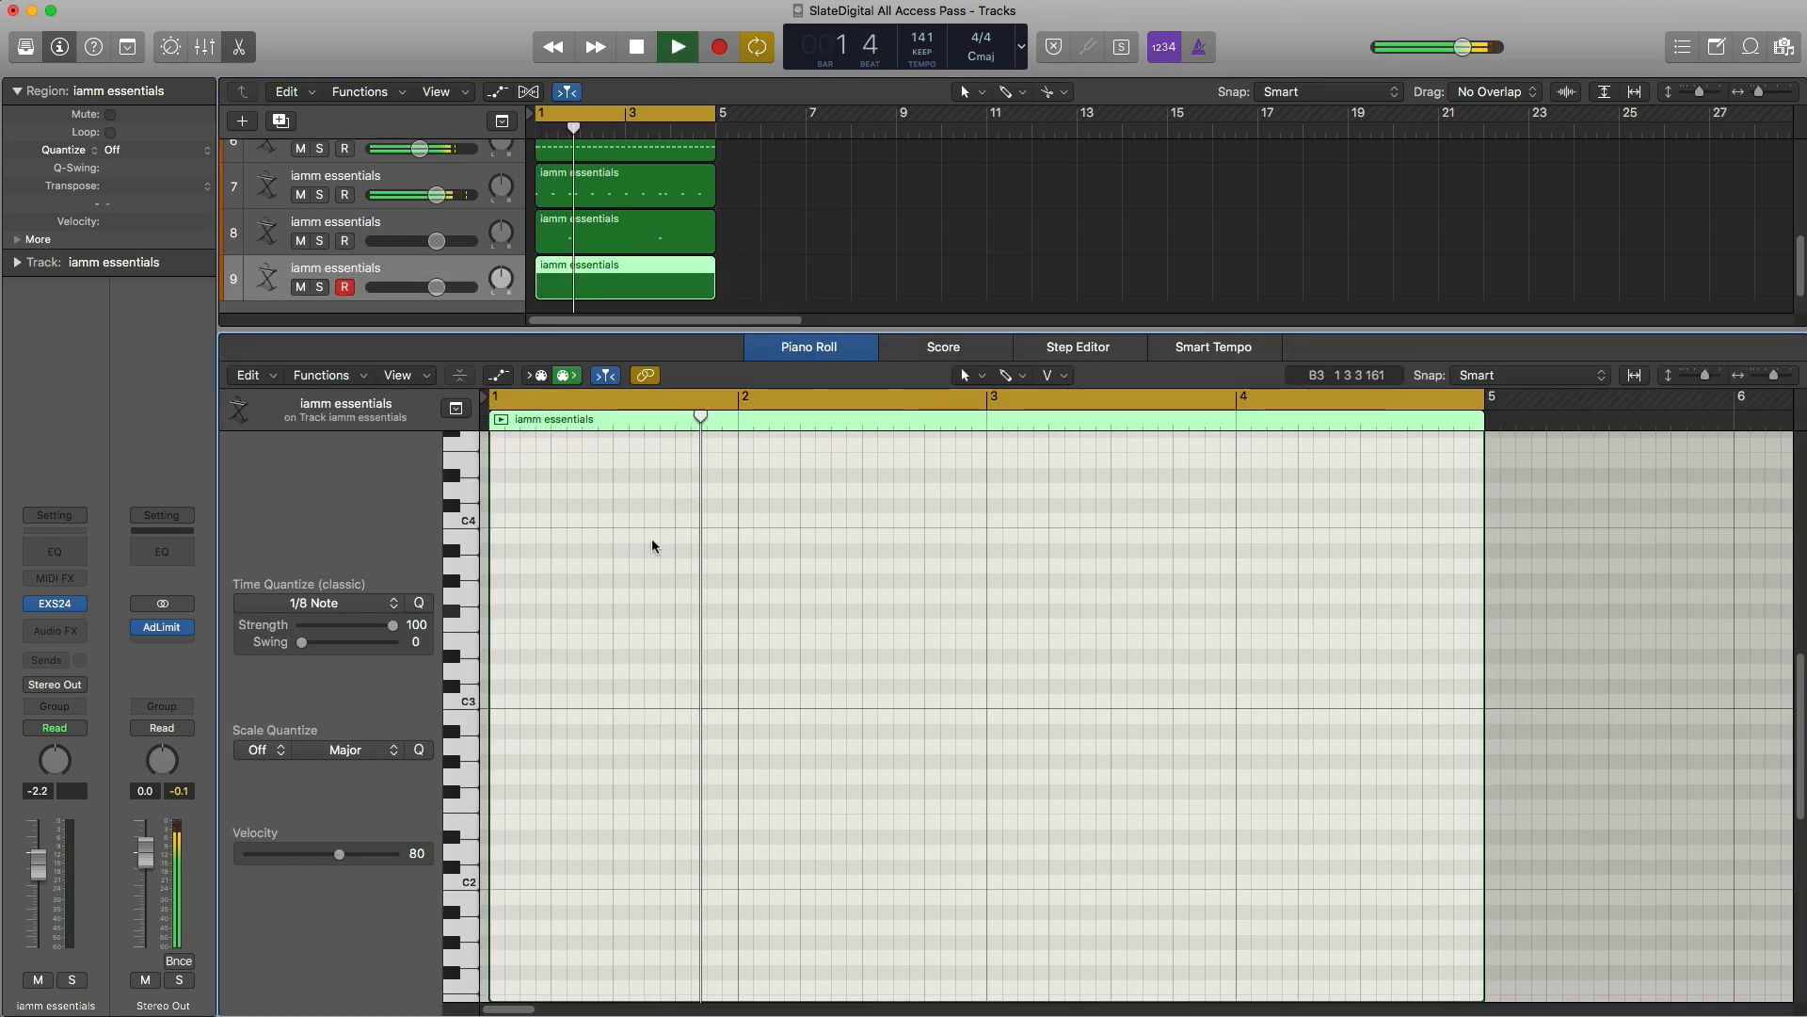
pyautogui.press('space')
pyautogui.moveTo(807, 657); pyautogui.dragTo(963, 656)
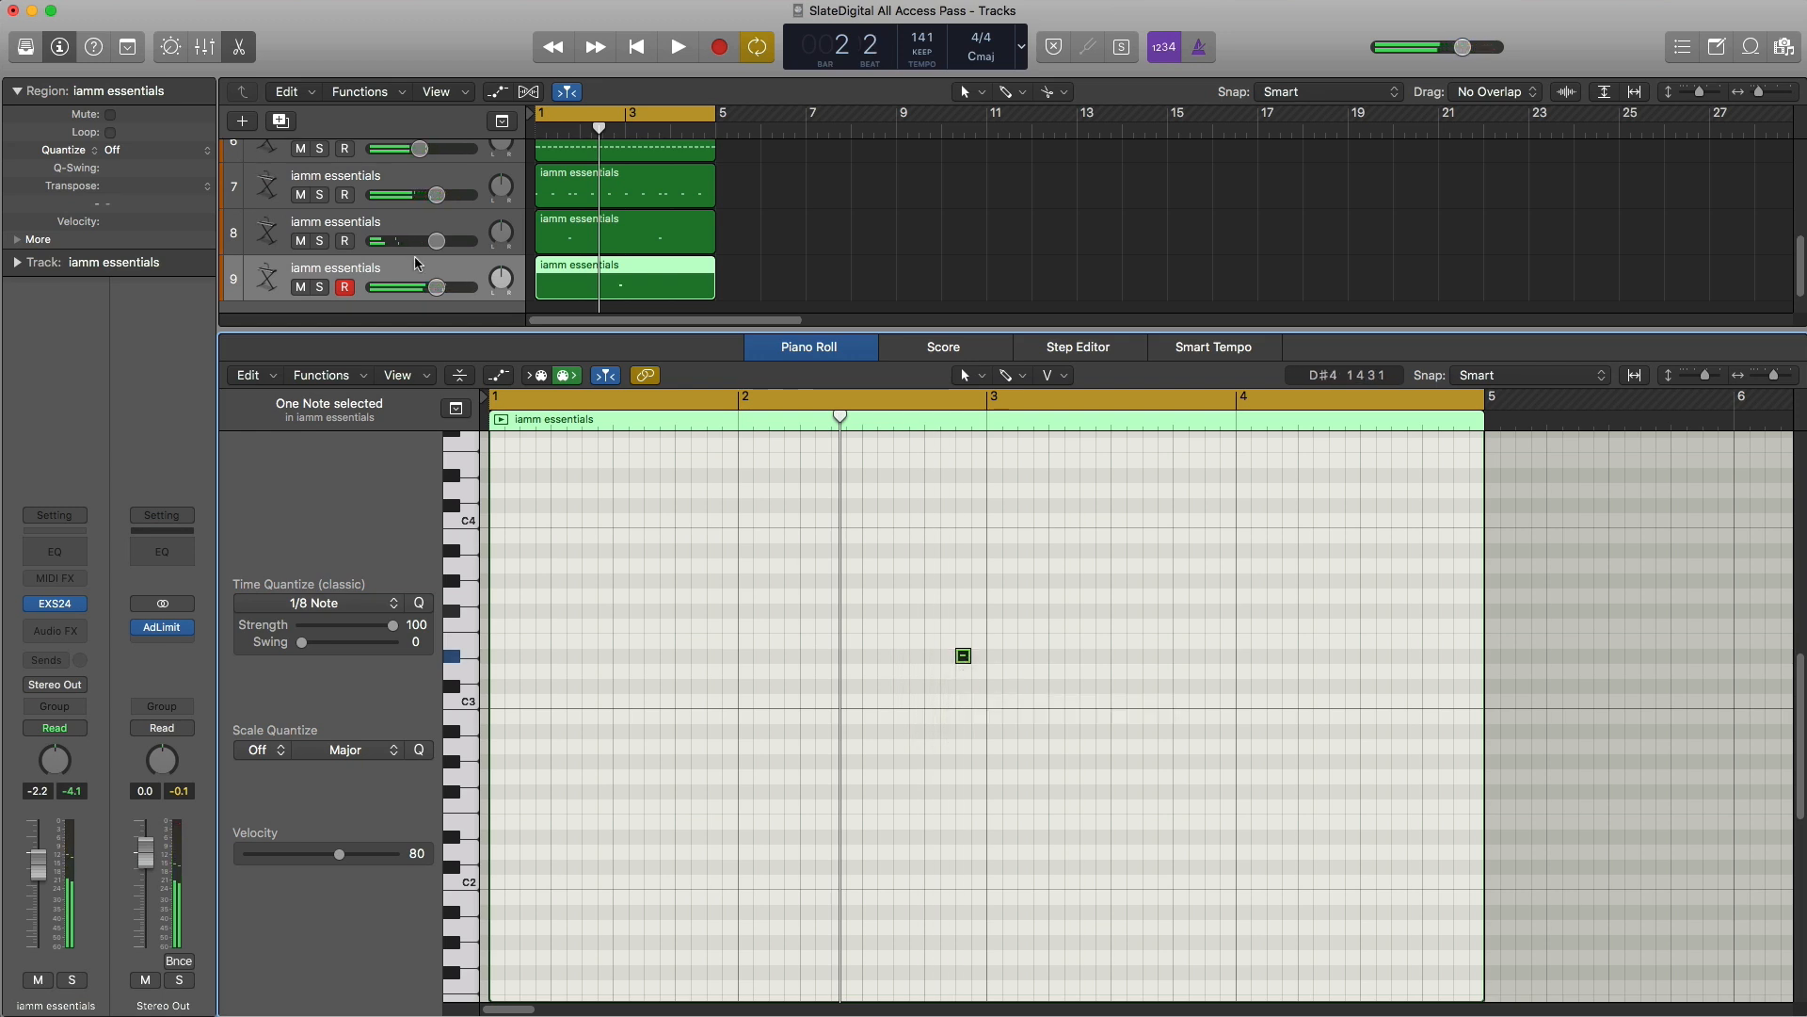
pyautogui.press('space')
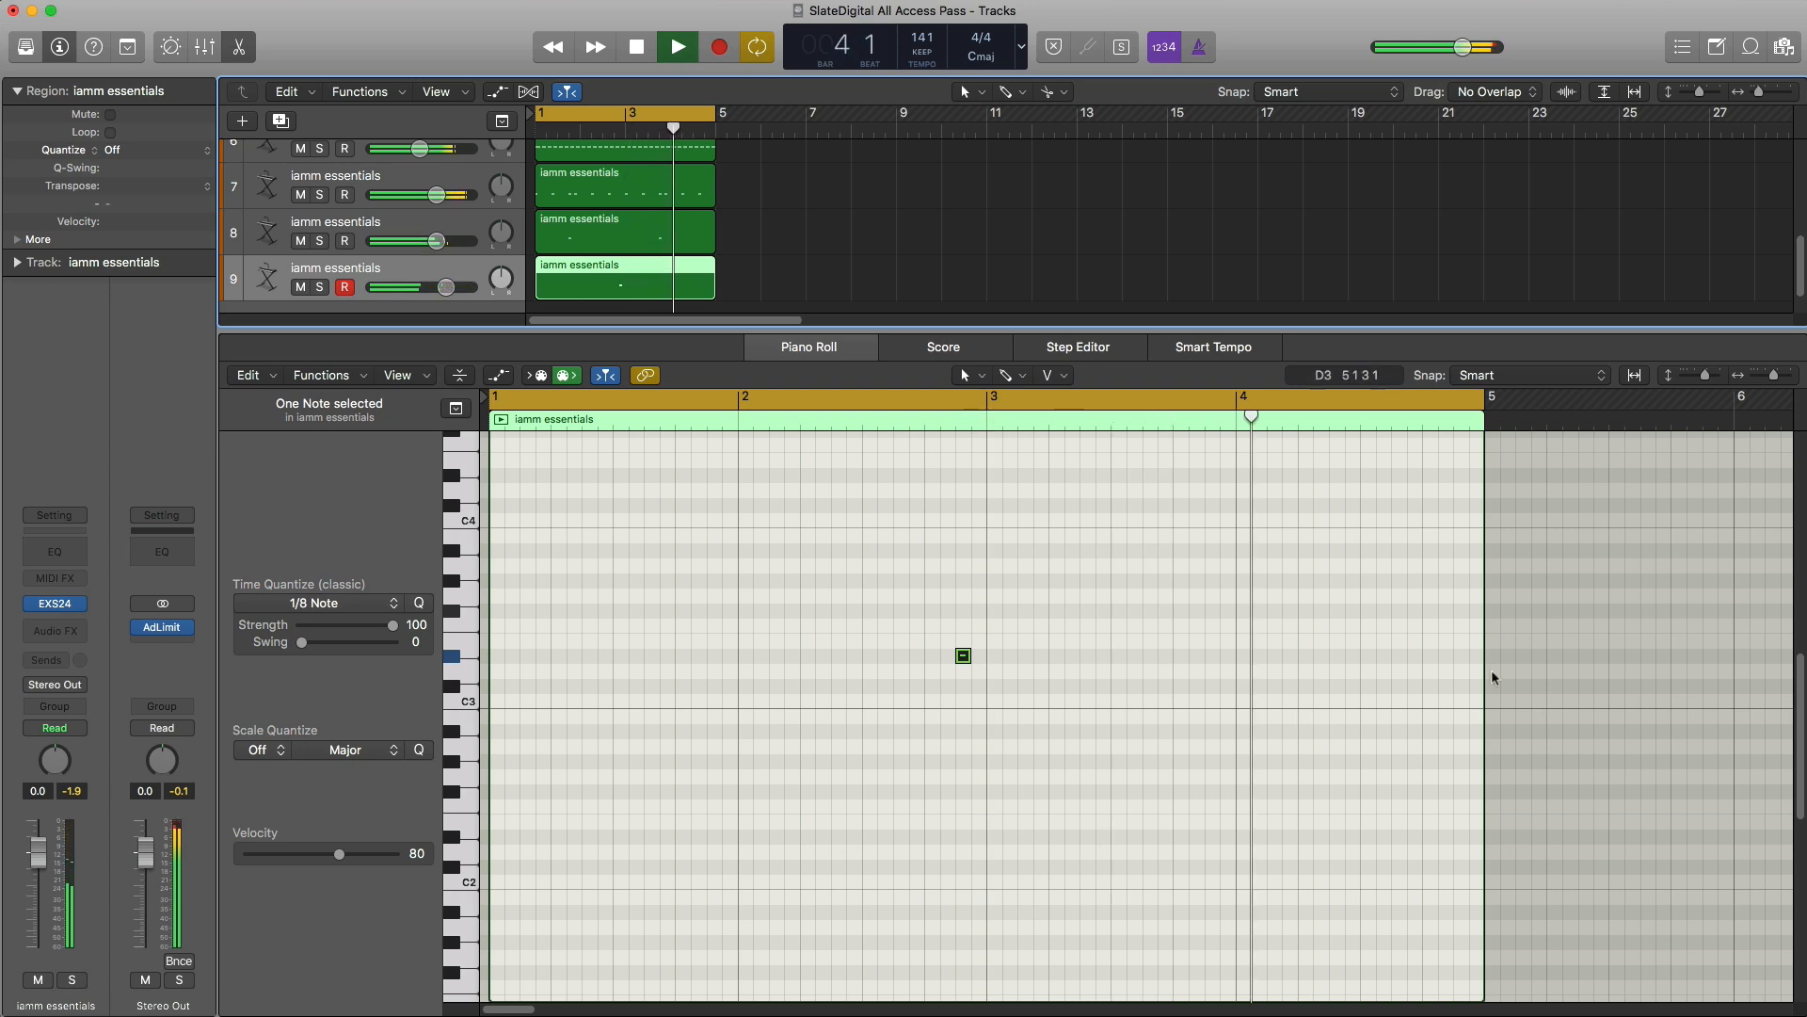
# Step: Add short D#3 notes in bar 4 halfway through beats 3 and 4, and listen to the loop
pyautogui.keyDown('super'); pyautogui.click(1399, 656); pyautogui.keyUp('super')
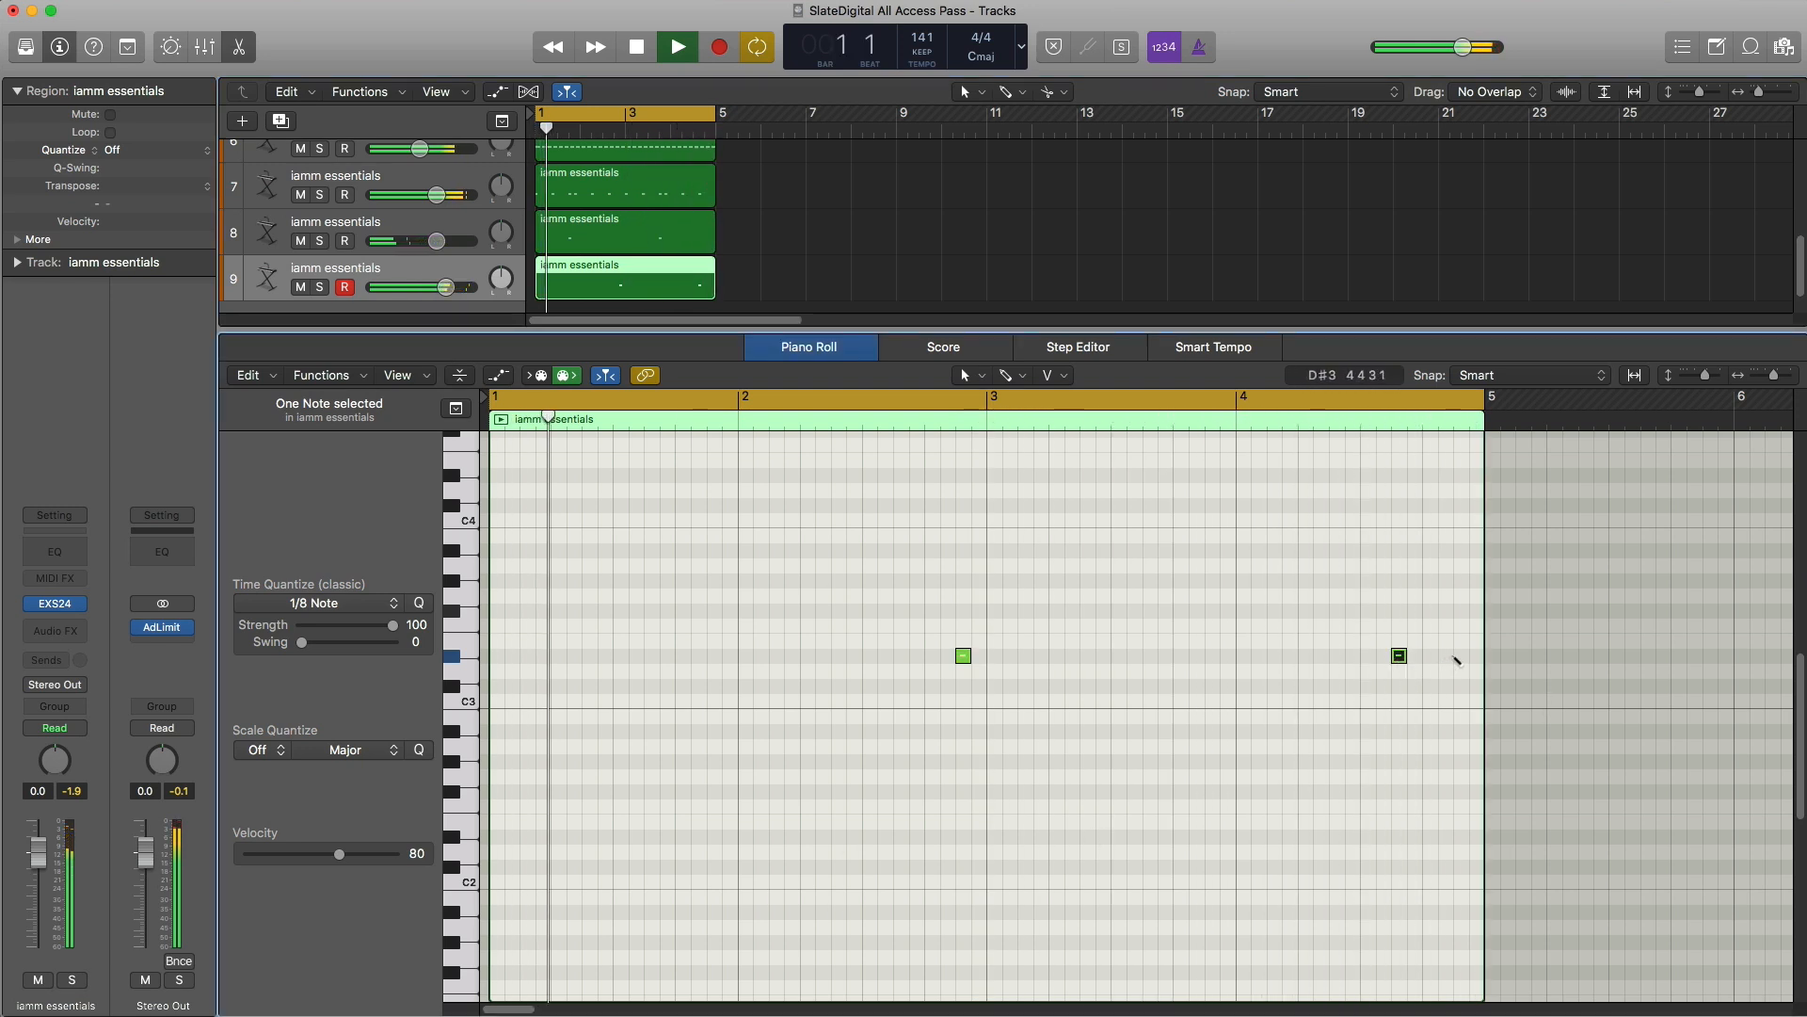
pyautogui.keyDown('super'); pyautogui.click(1461, 655); pyautogui.keyUp('super')
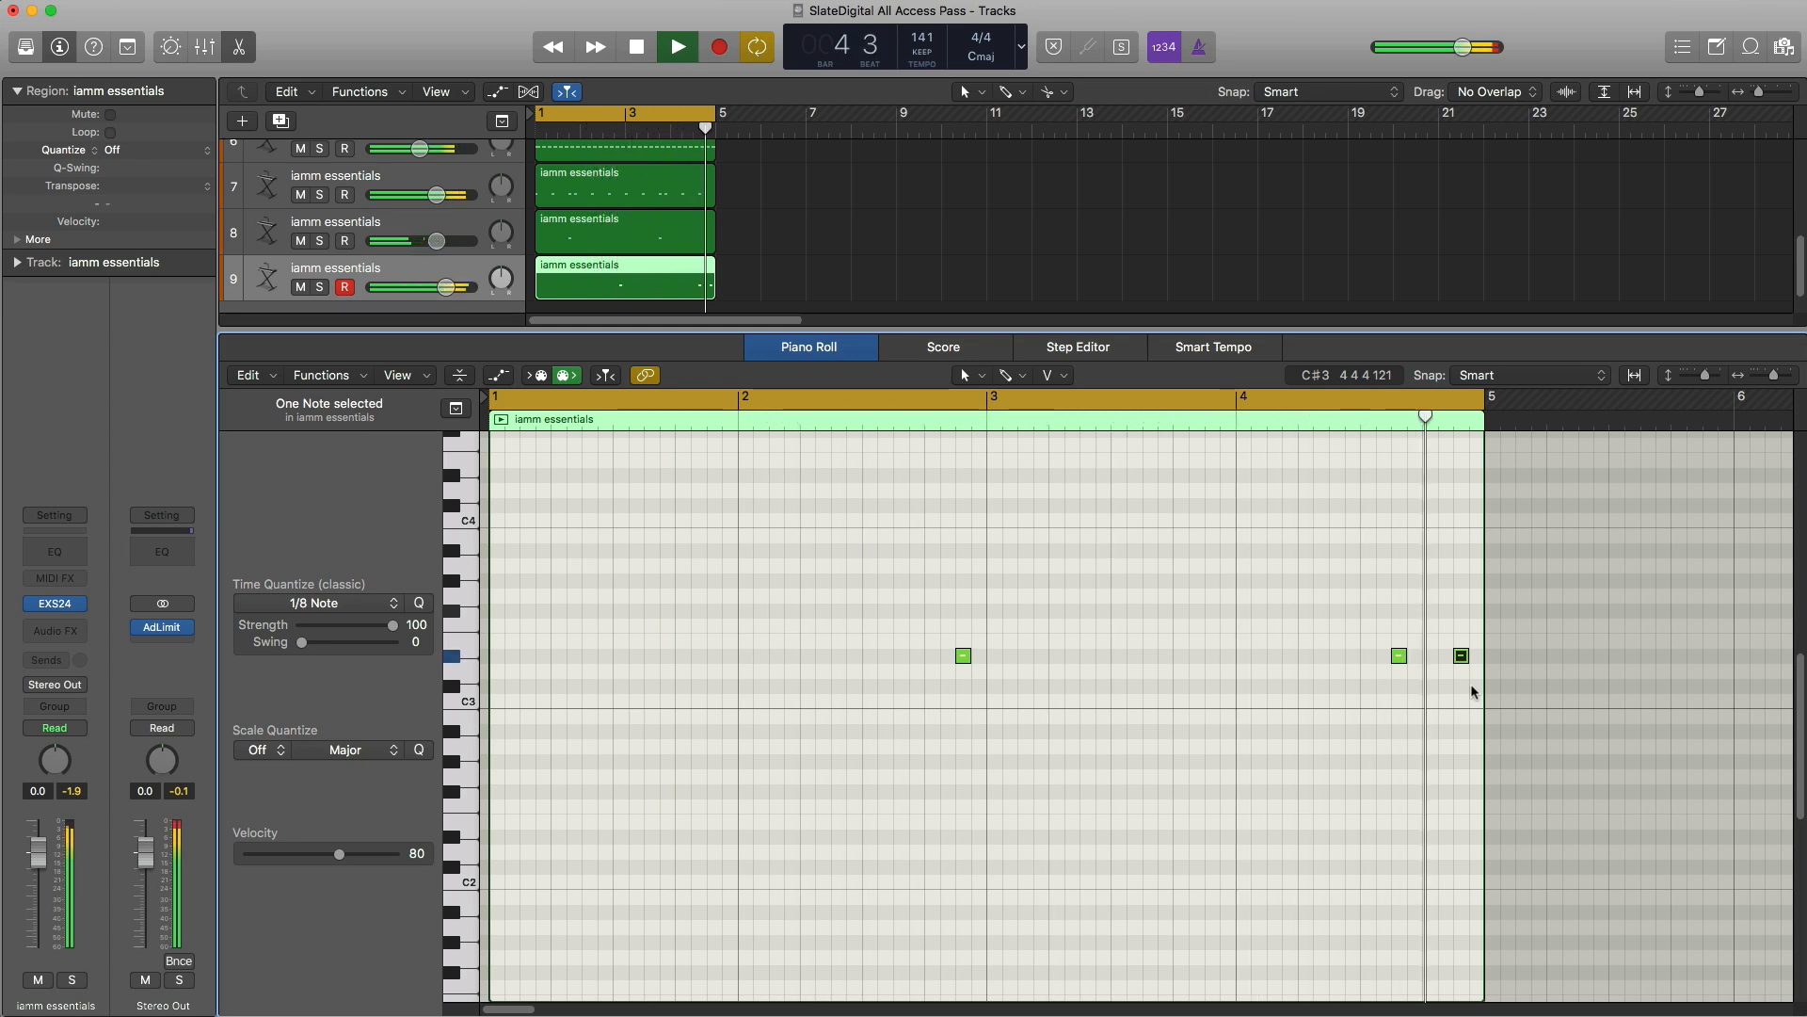
pyautogui.press('space')
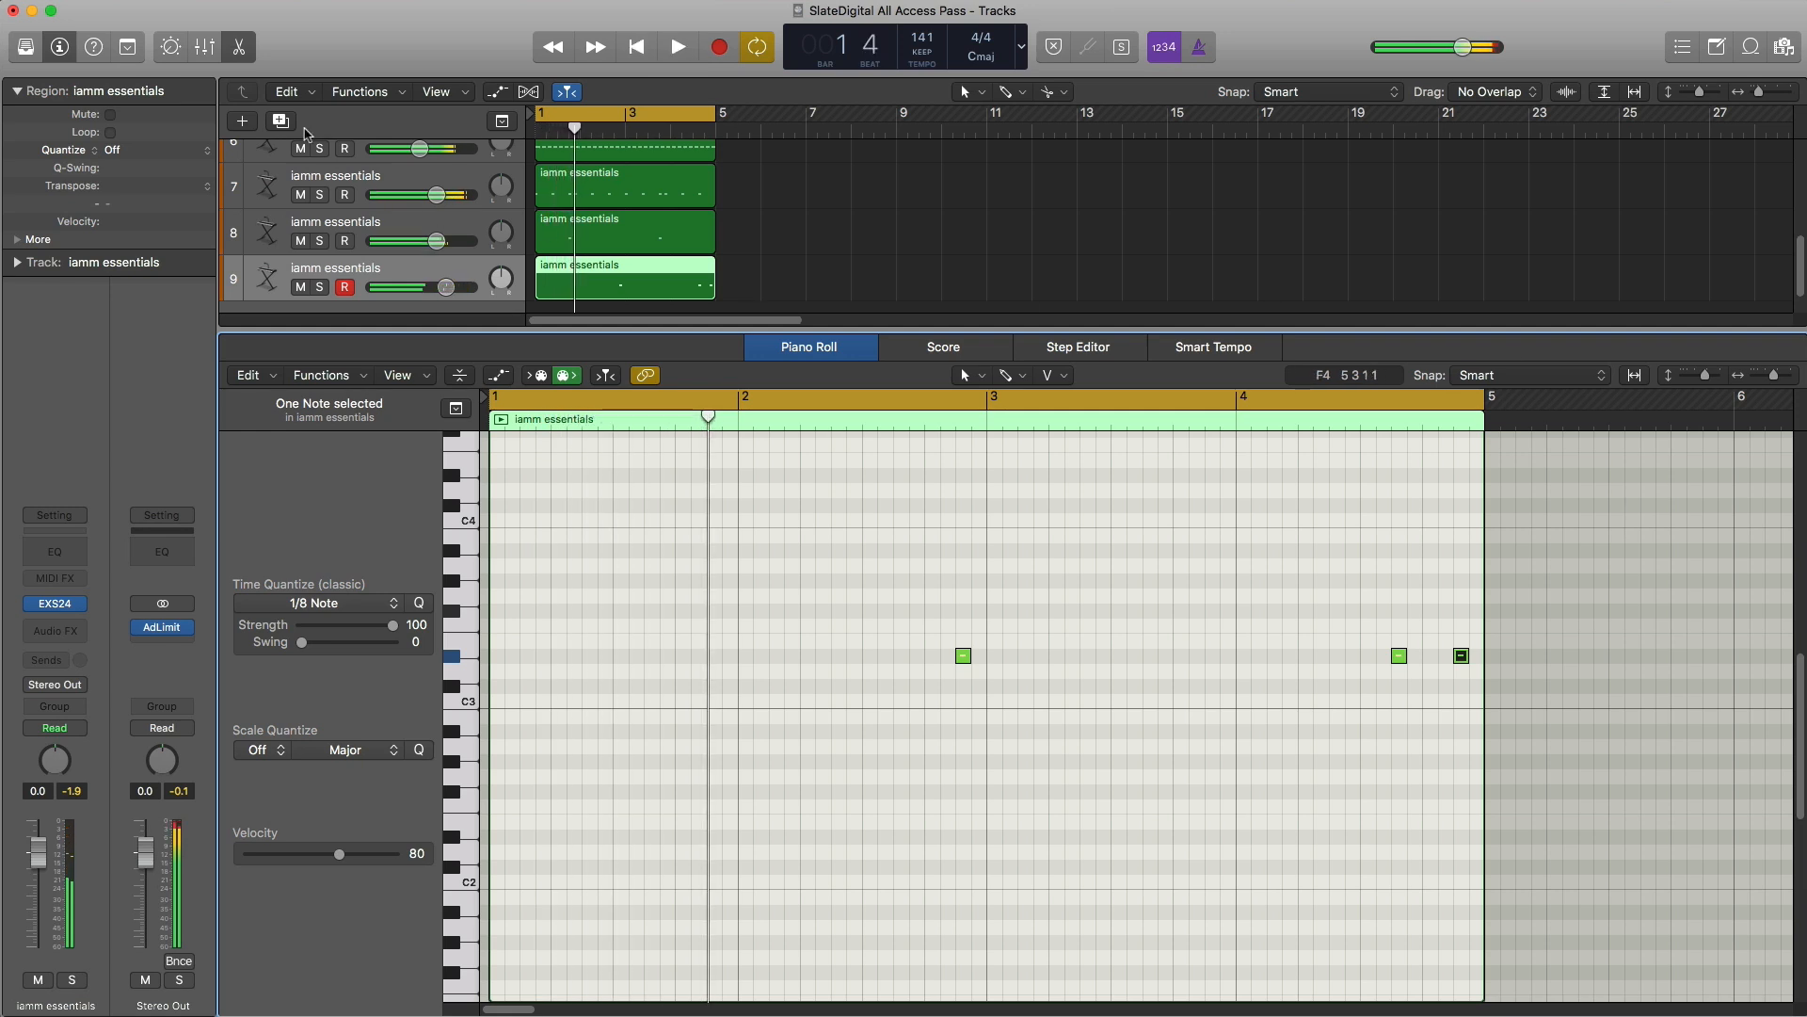
# Step: Duplicate track 9's settings to a new track 10 and open a four-bar region on it for note editing
pyautogui.click(281, 122)
pyautogui.click(557, 297)
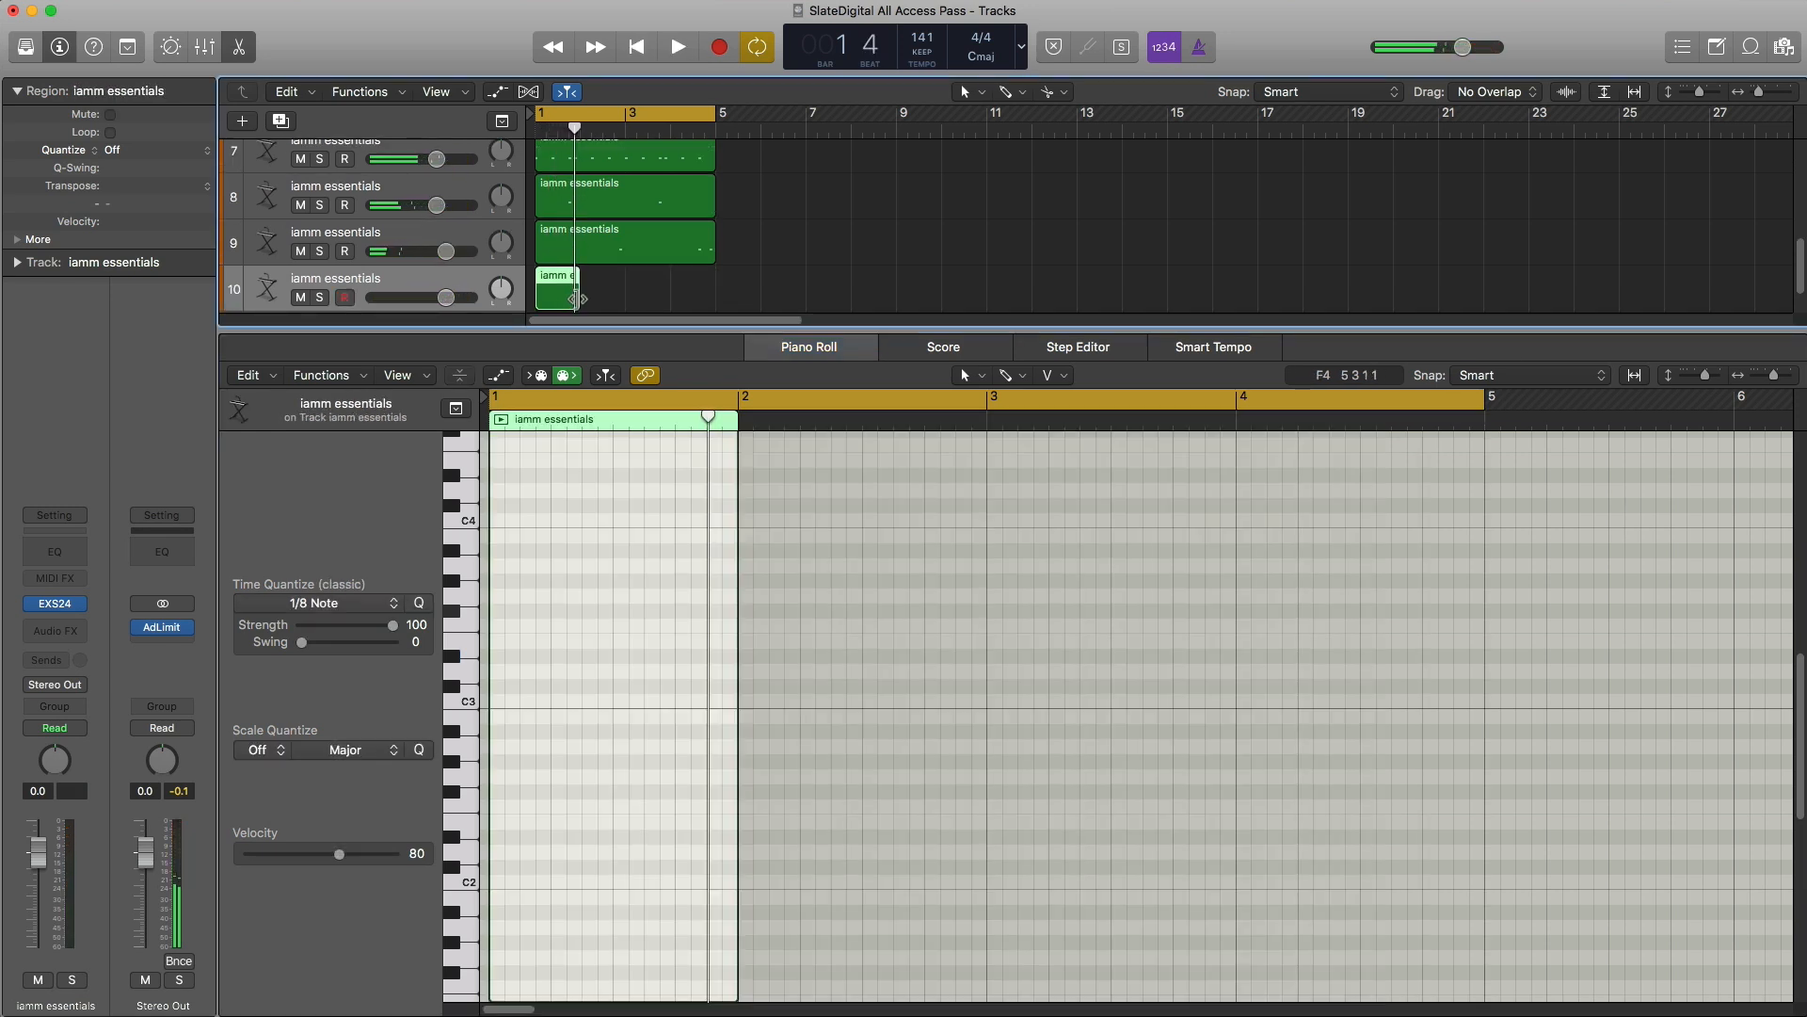
pyautogui.moveTo(576, 298); pyautogui.dragTo(687, 277)
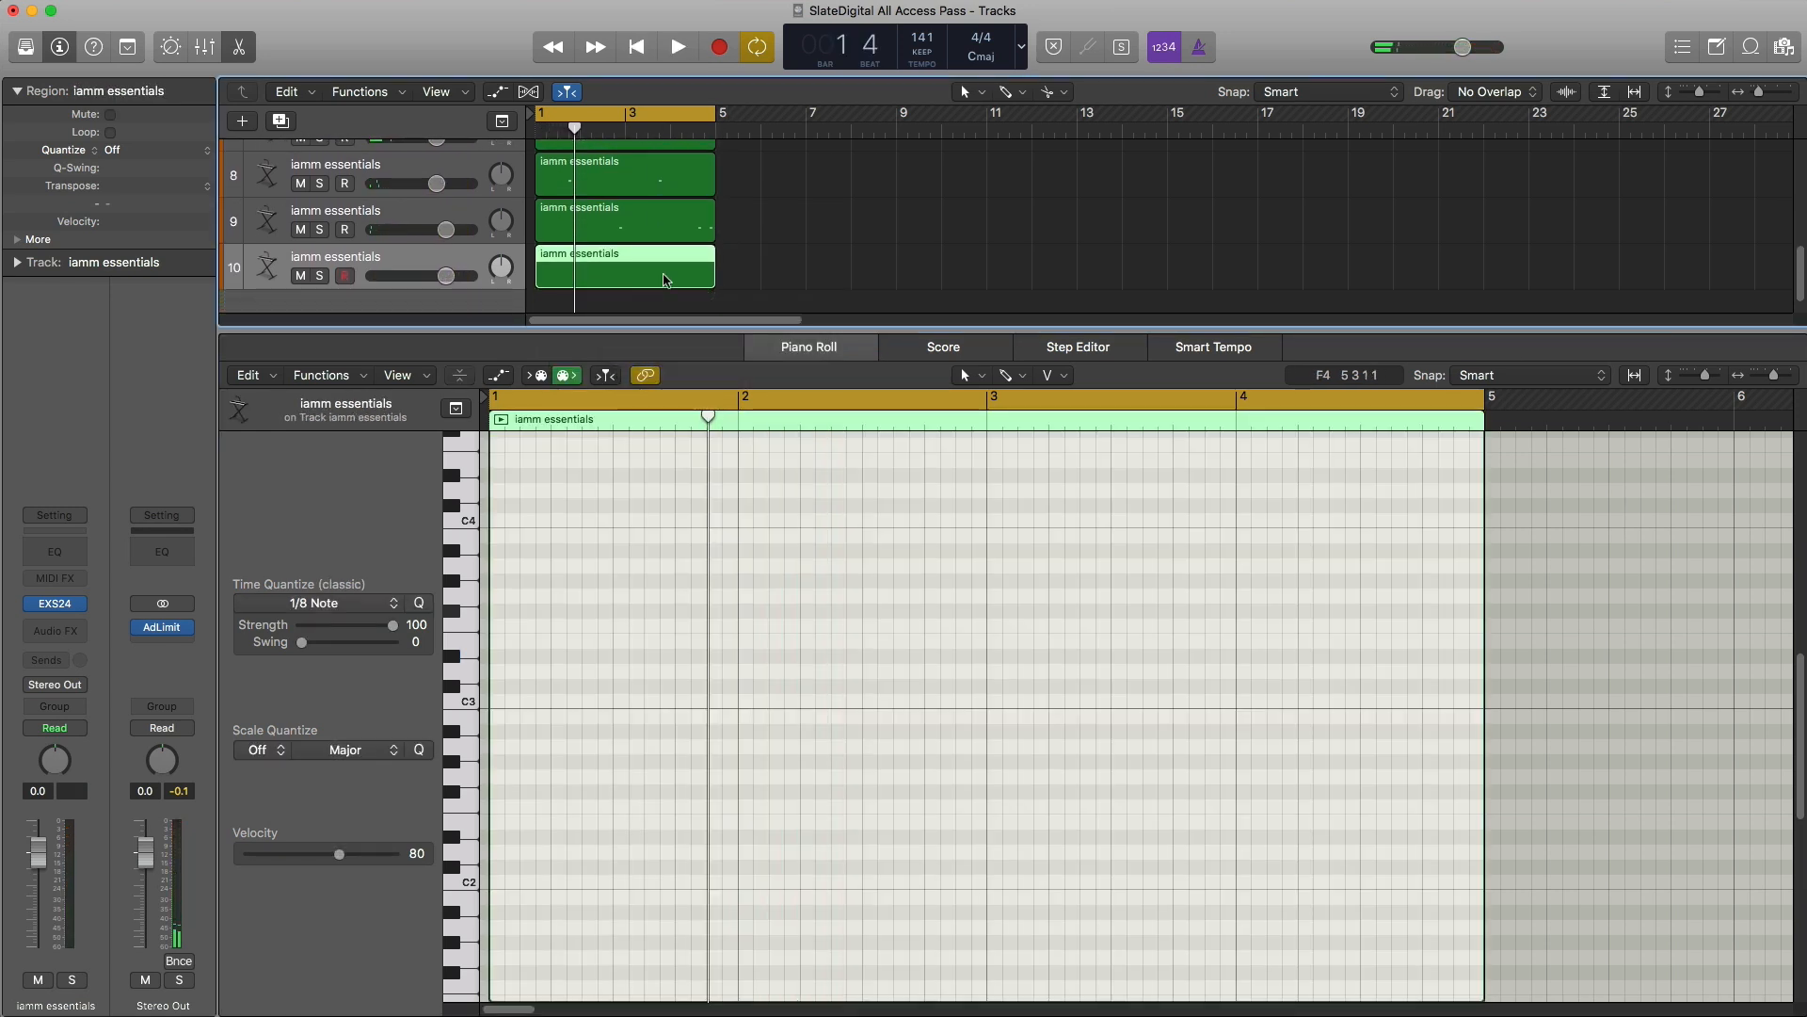
pyautogui.press('e')
pyautogui.doubleClick(607, 568)
# Step: Place short G#3 notes in bar 1 halfway through beats 1 and 2 on track 10, and listen to the loop
pyautogui.click(589, 579)
pyautogui.press('space')
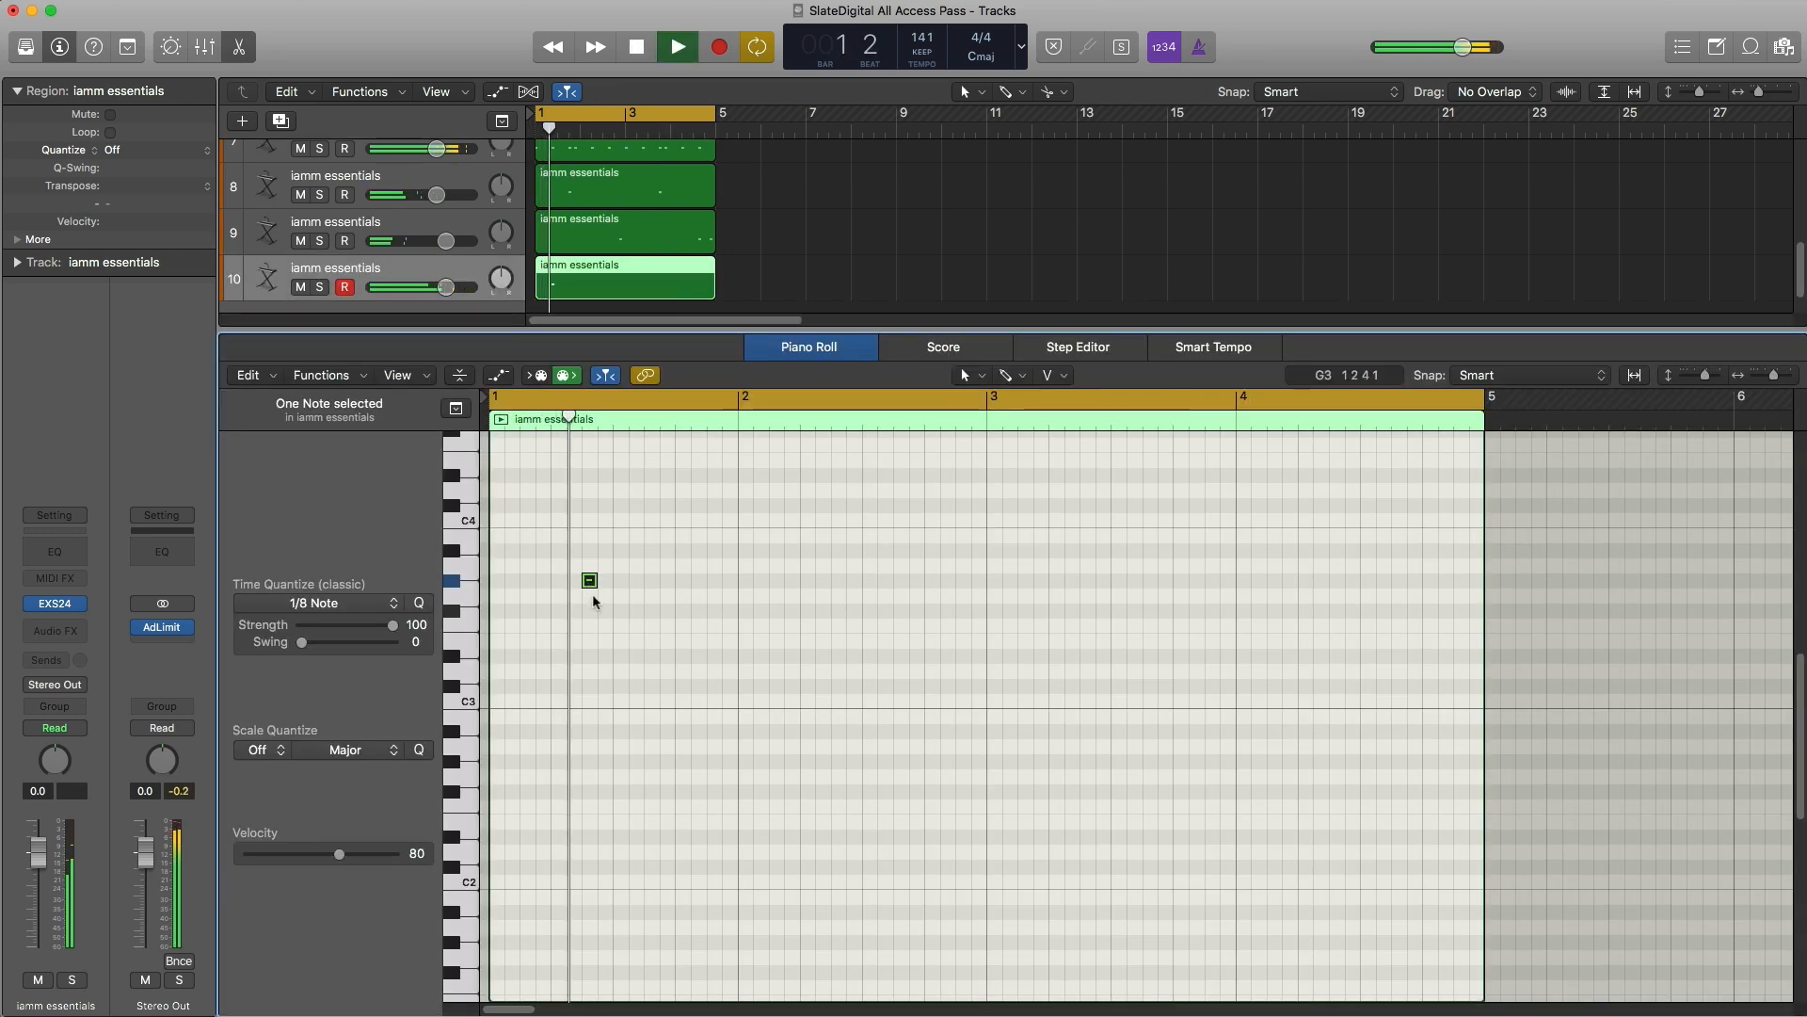
pyautogui.moveTo(589, 580); pyautogui.dragTo(527, 583)
pyautogui.press('space')
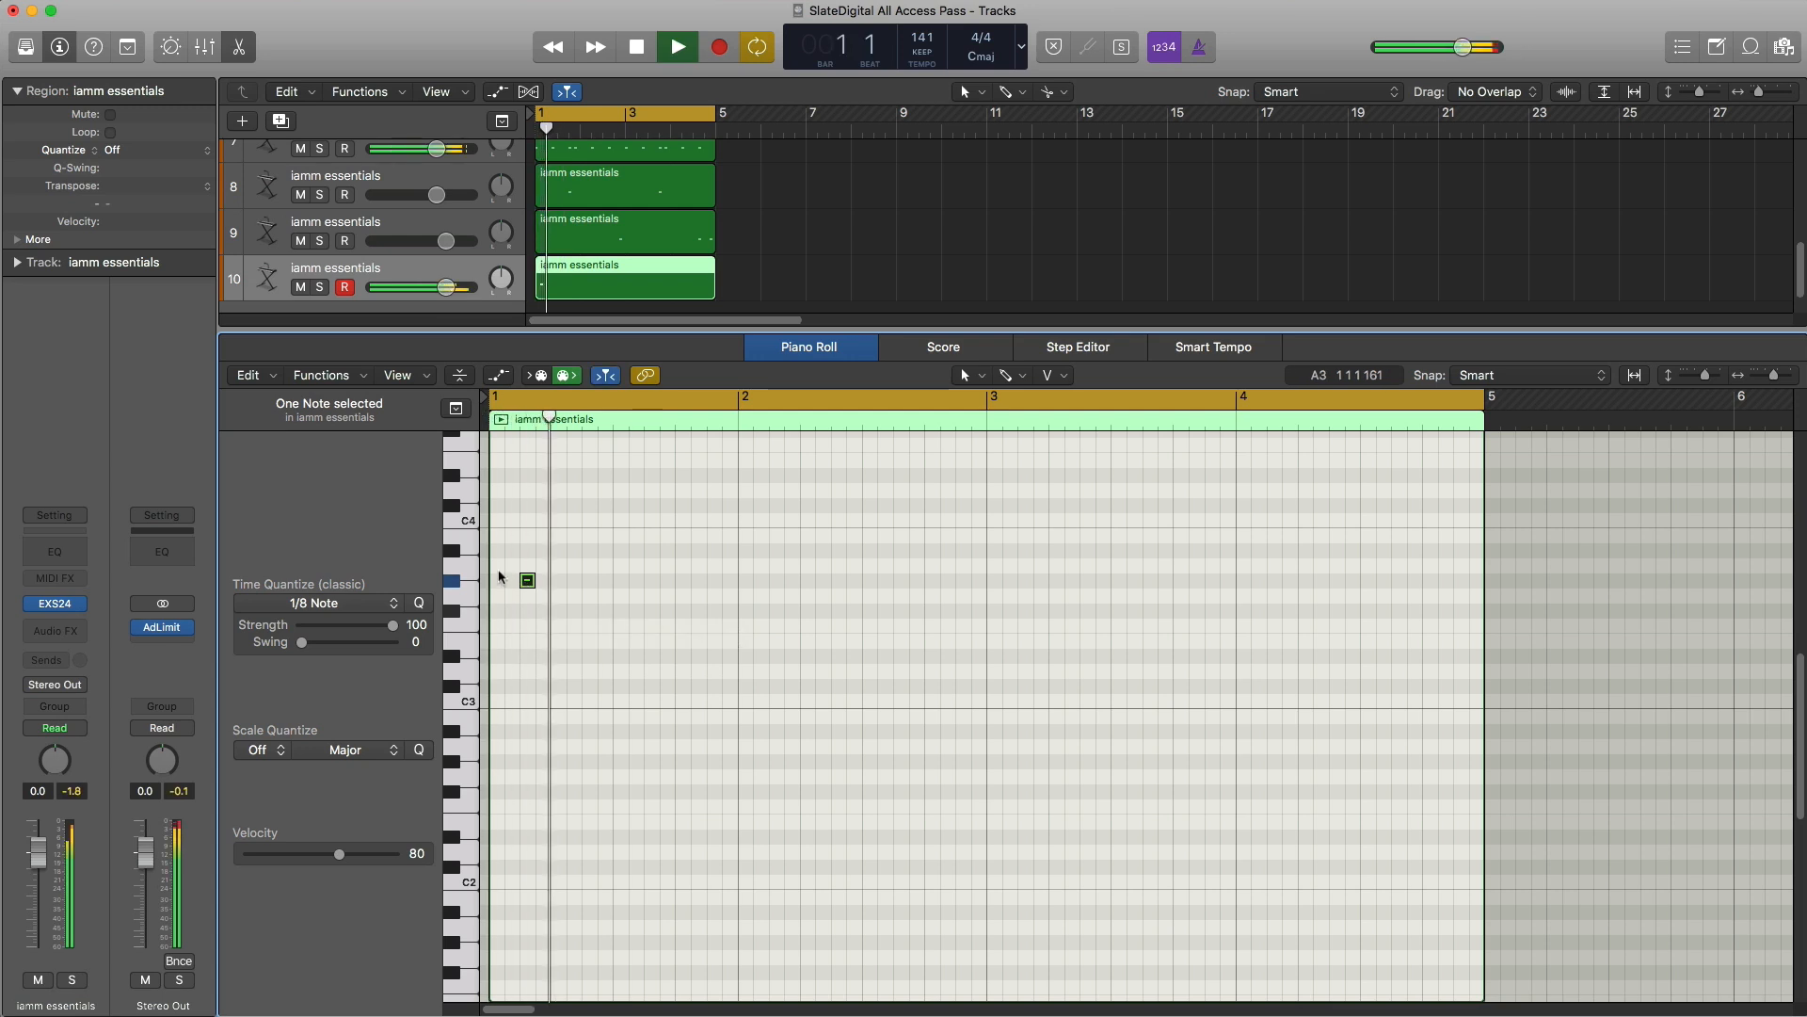
pyautogui.press('space')
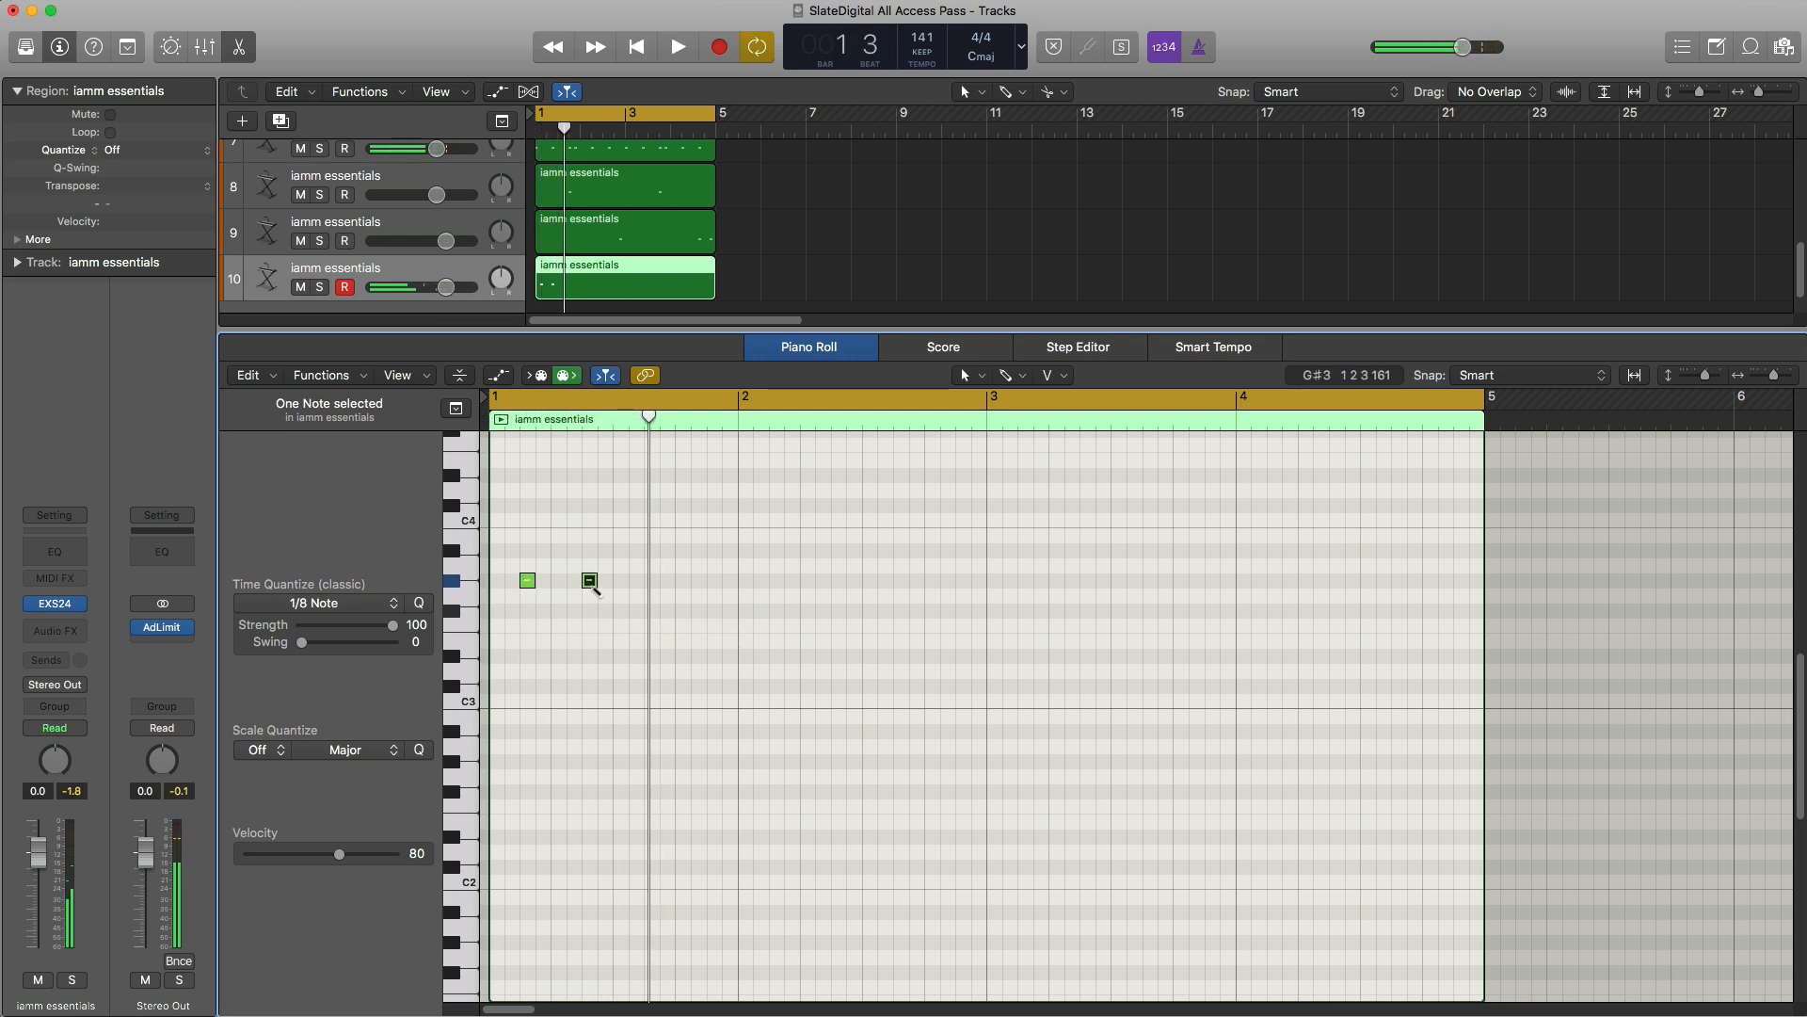
pyautogui.press('space')
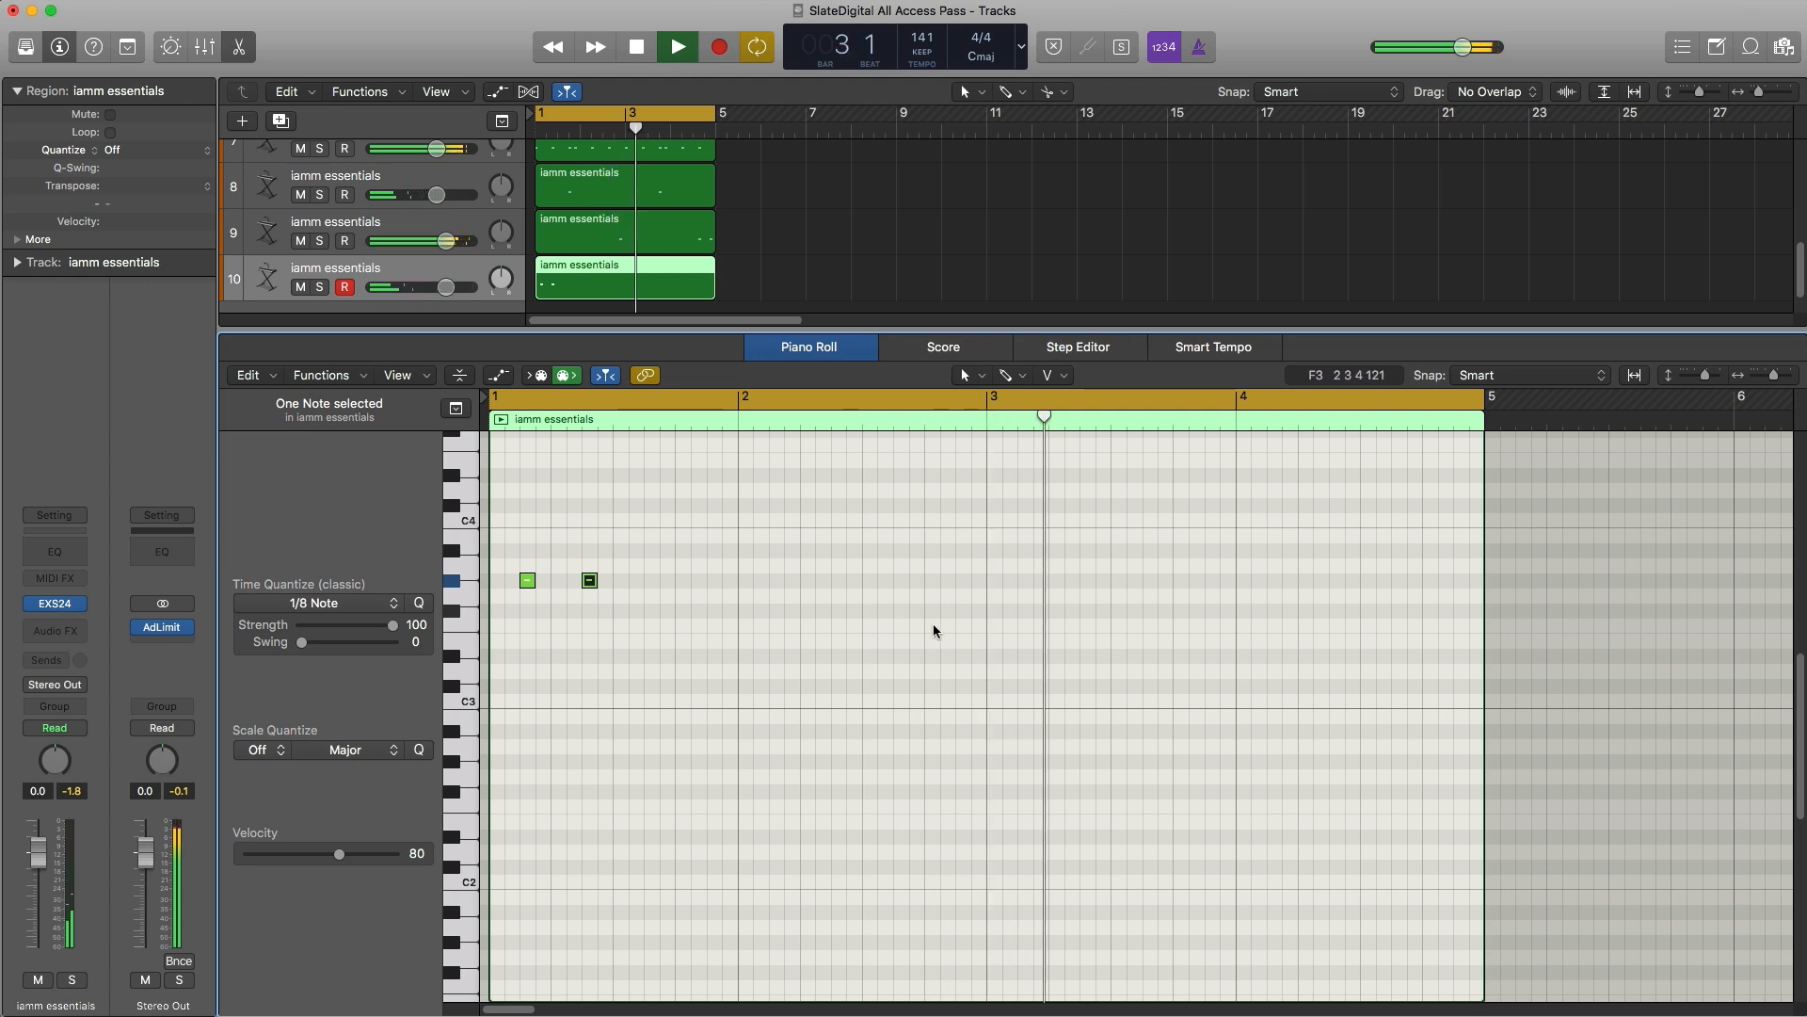
# Step: Add a short G#3 note in bar 2 halfway through beat 3, and repeat all three notes into bars 3 and 4 while listening
pyautogui.press('Return')
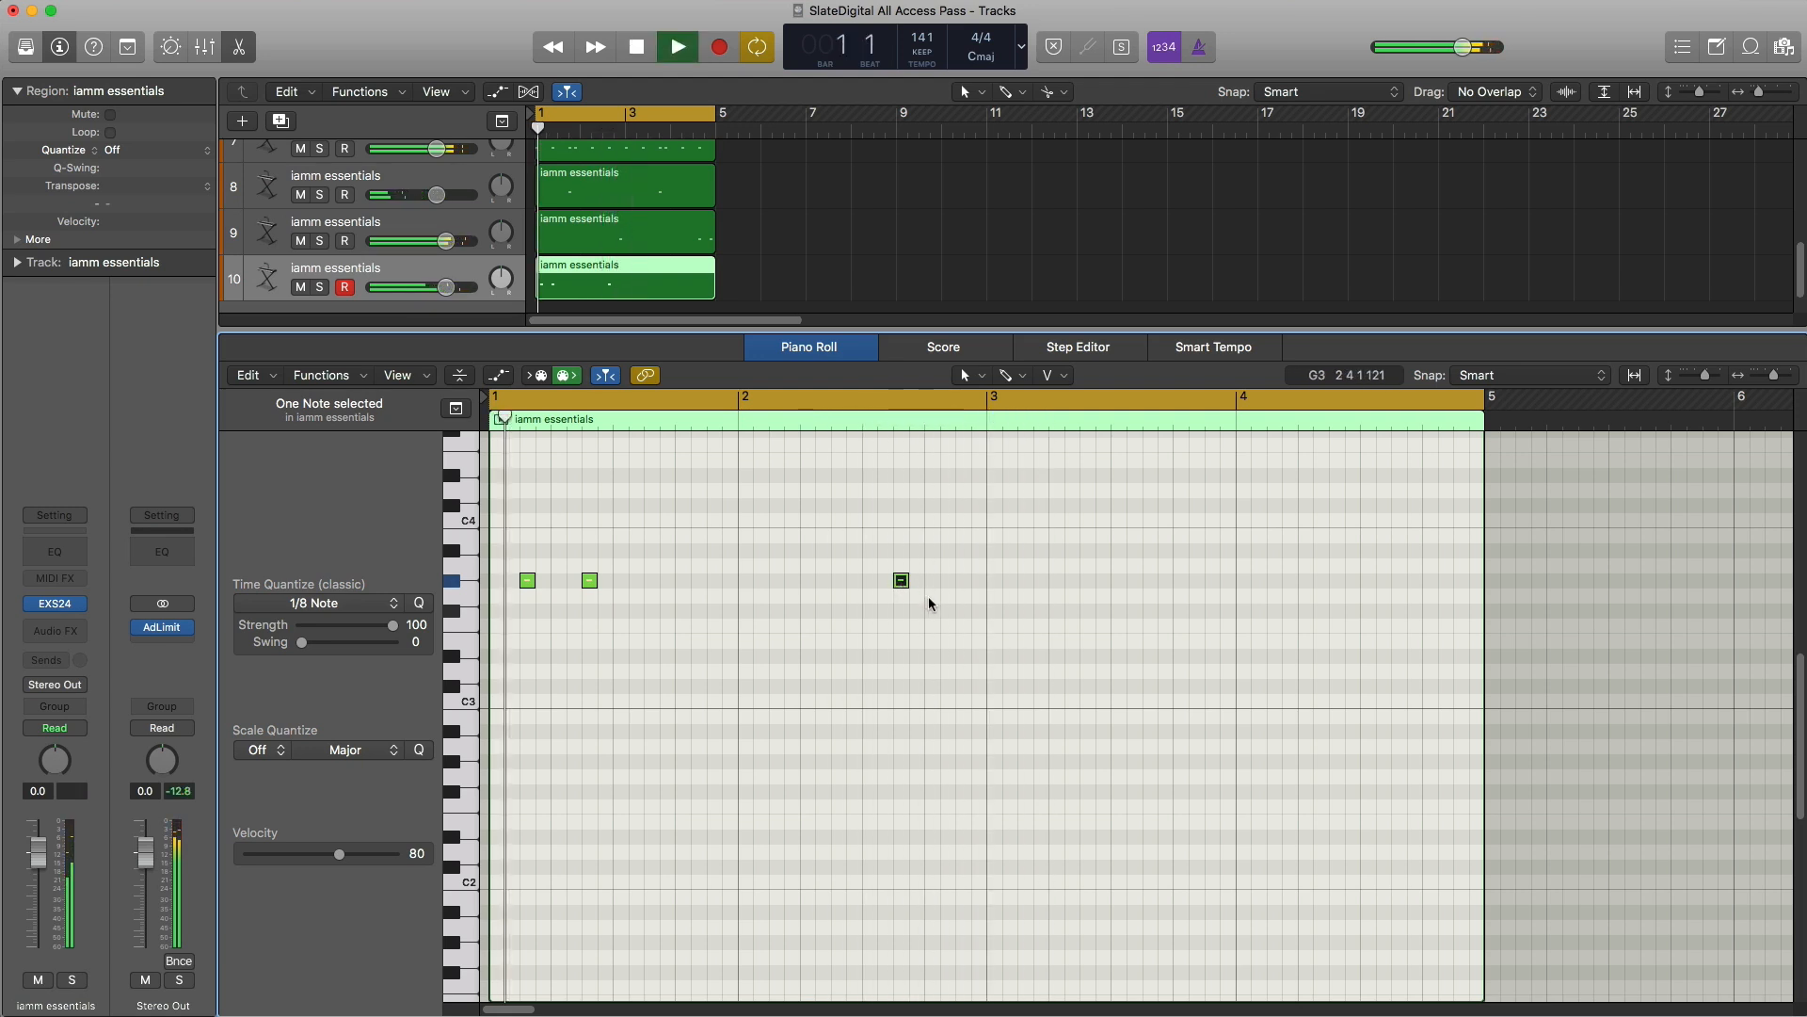
pyautogui.moveTo(929, 596); pyautogui.dragTo(506, 563)
pyautogui.press('super+r')
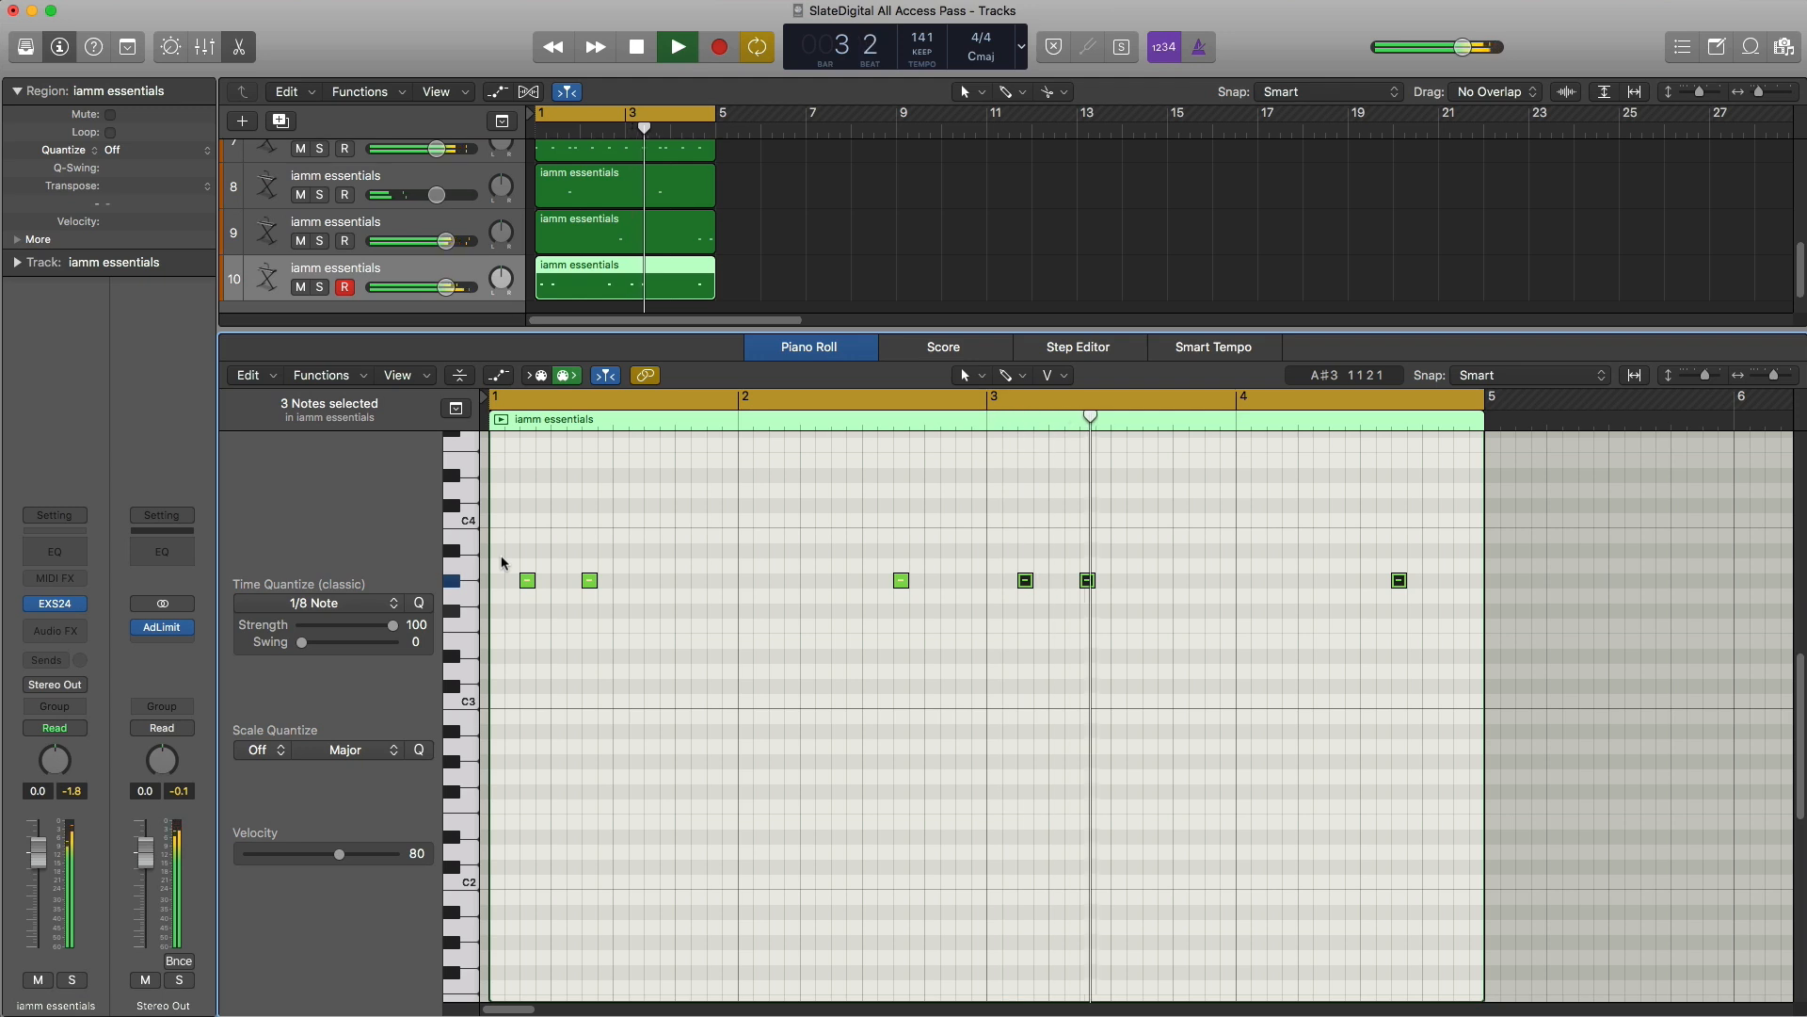
pyautogui.press('x')
pyautogui.press('x')
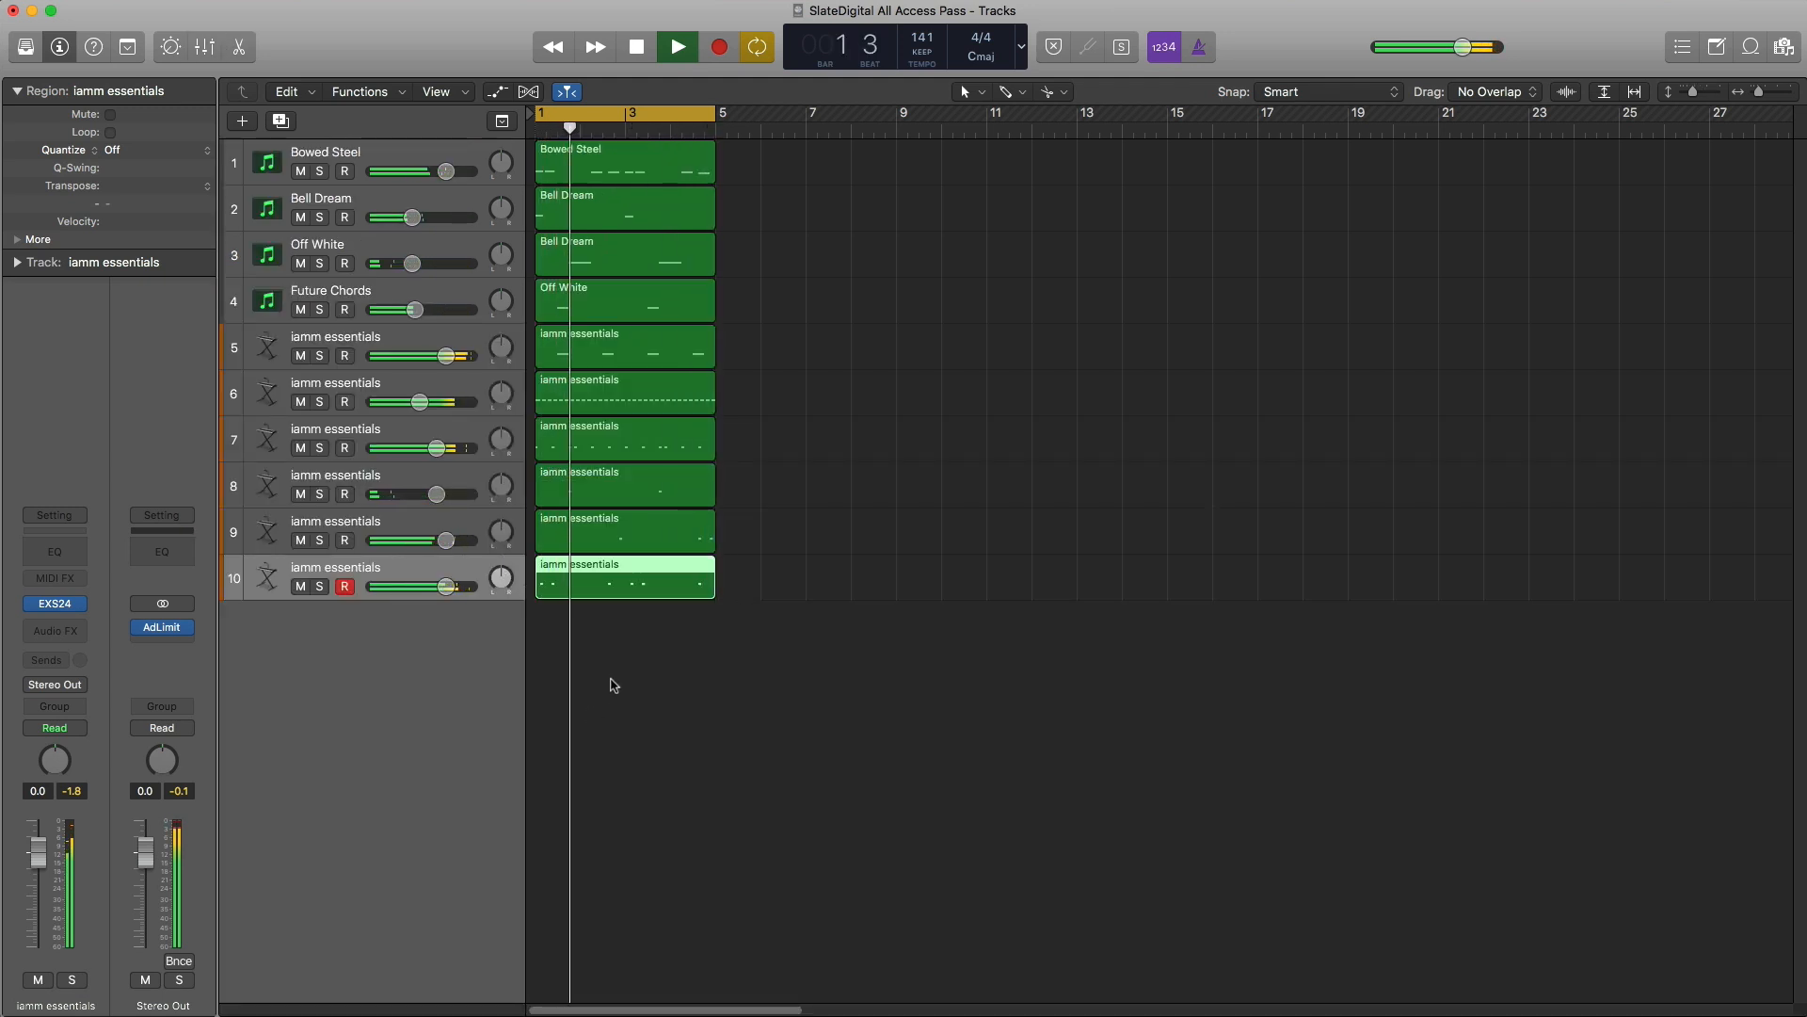
pyautogui.press('space')
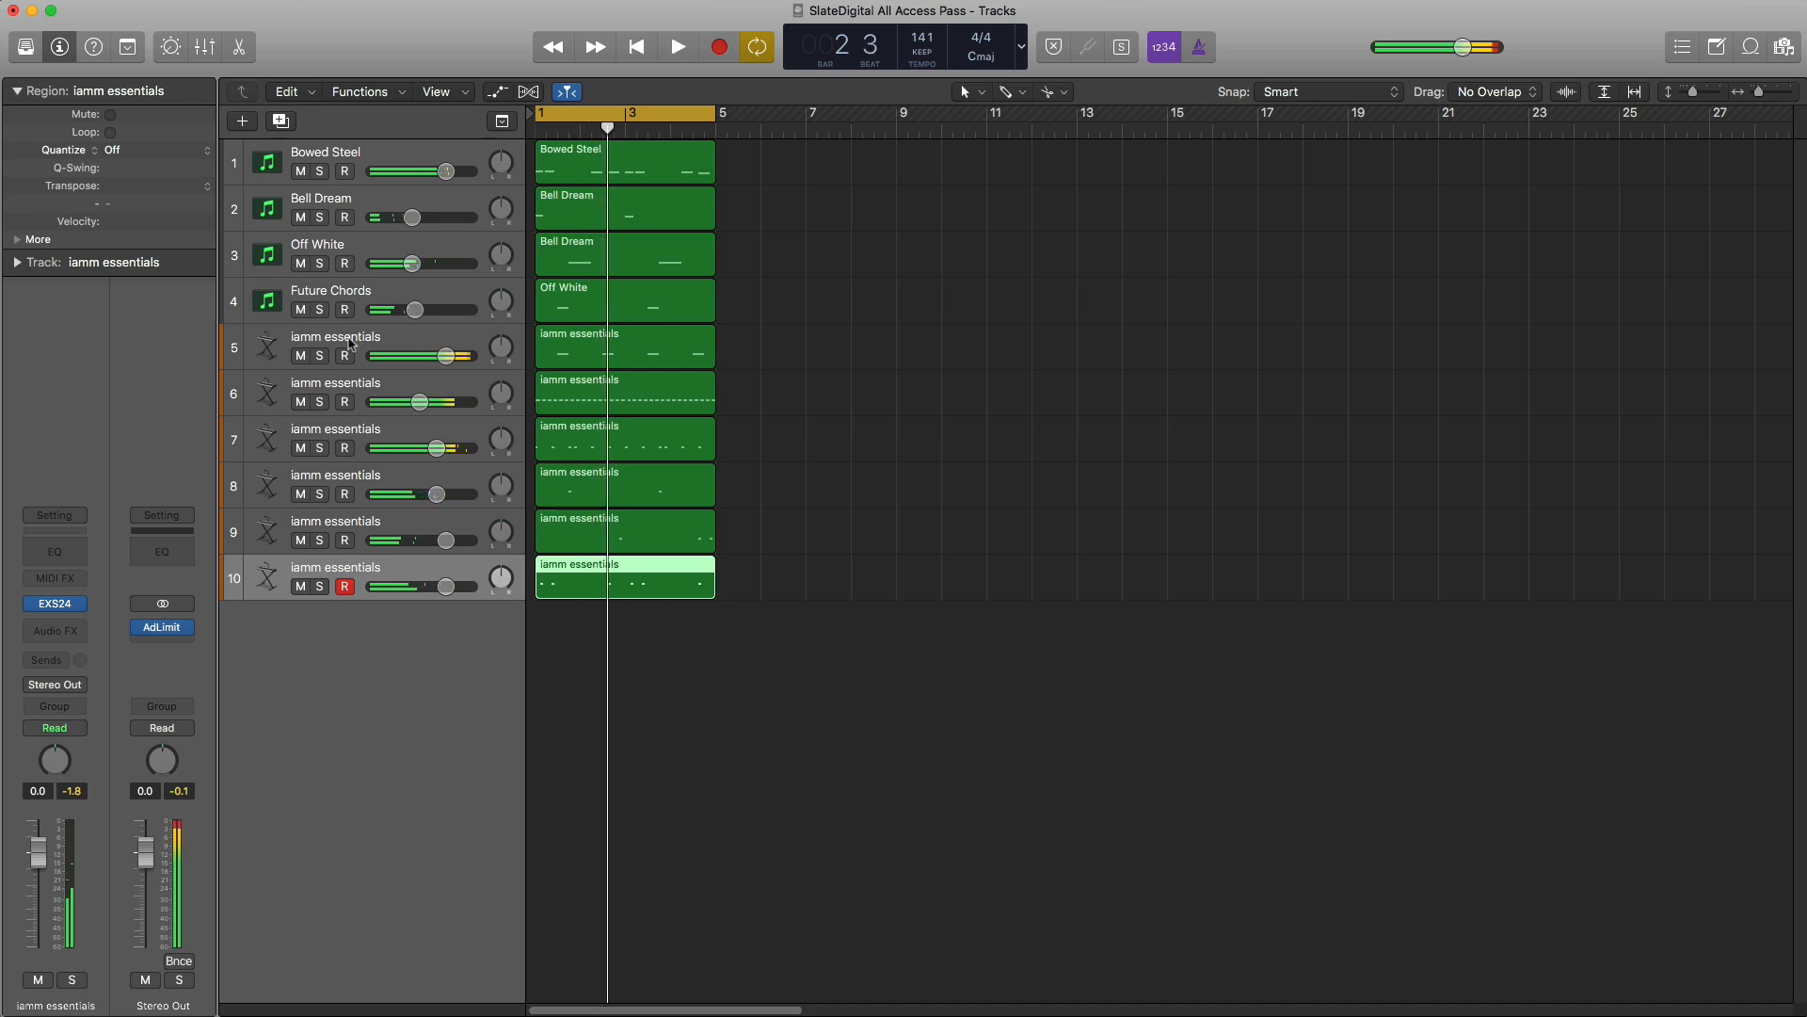
# Step: Create one new software instrument track and load ANA 2 on it in stereo
pyautogui.click(248, 127)
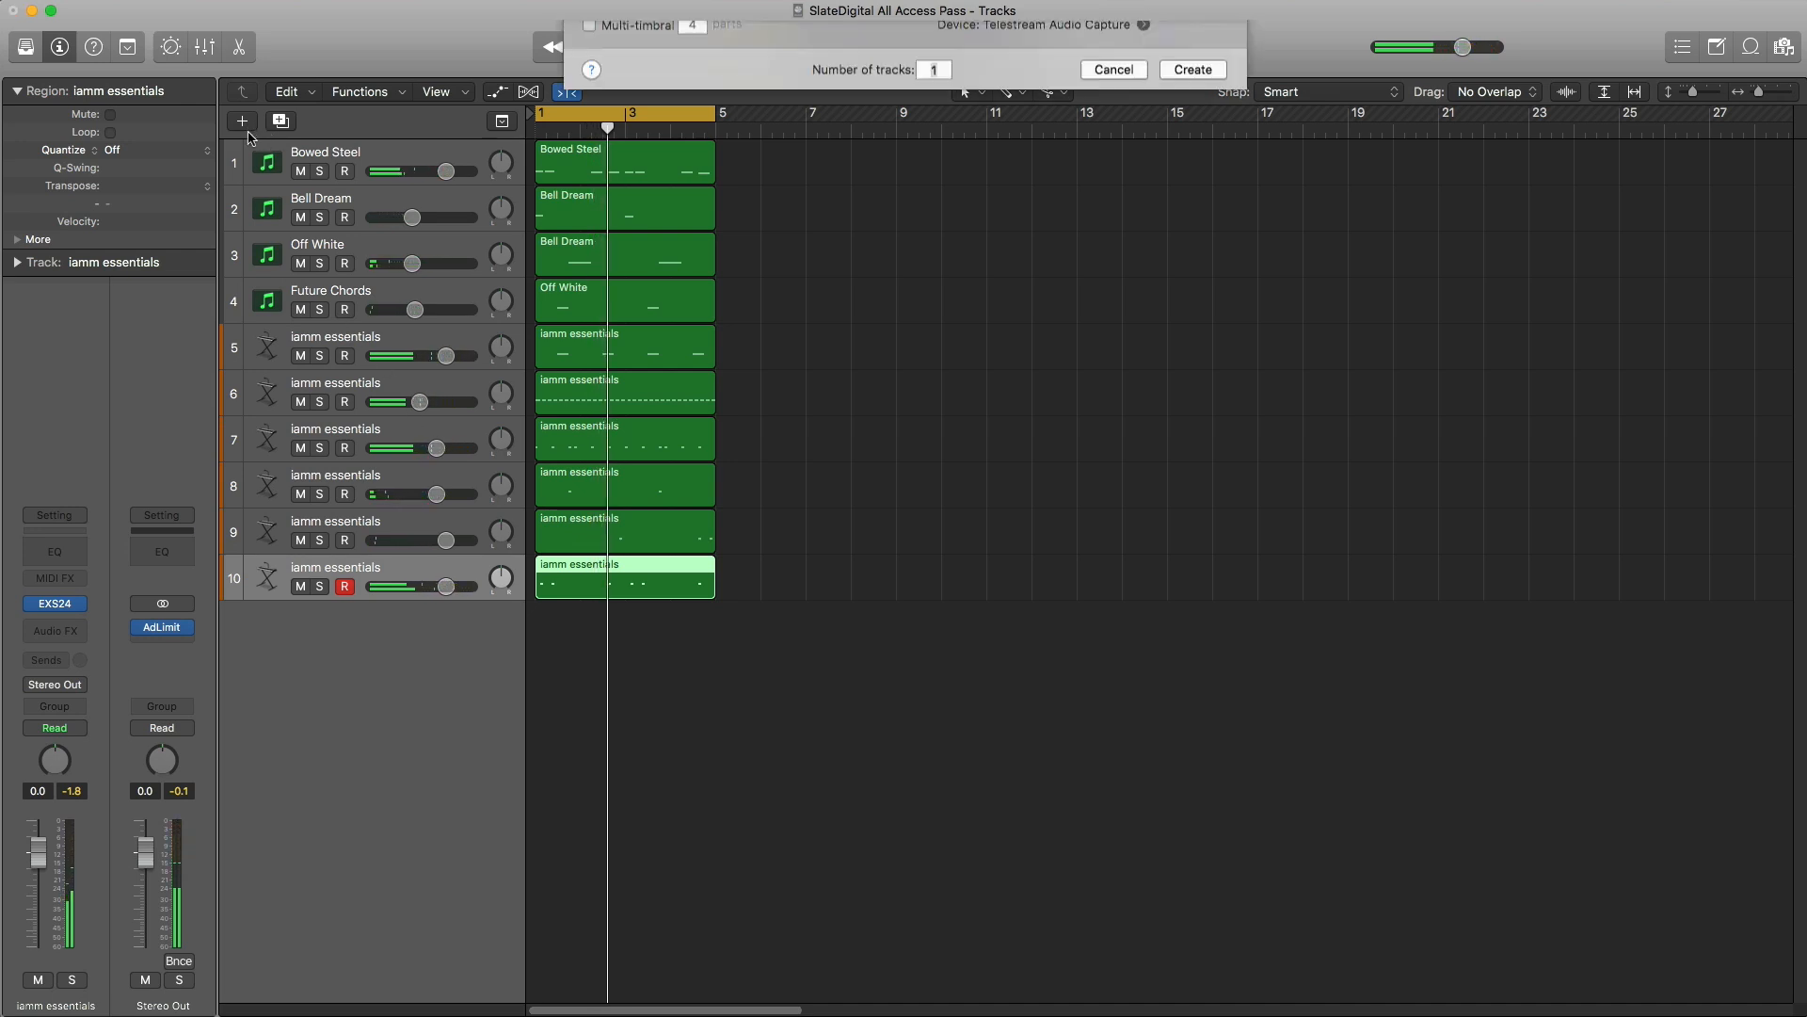
pyautogui.press('Return')
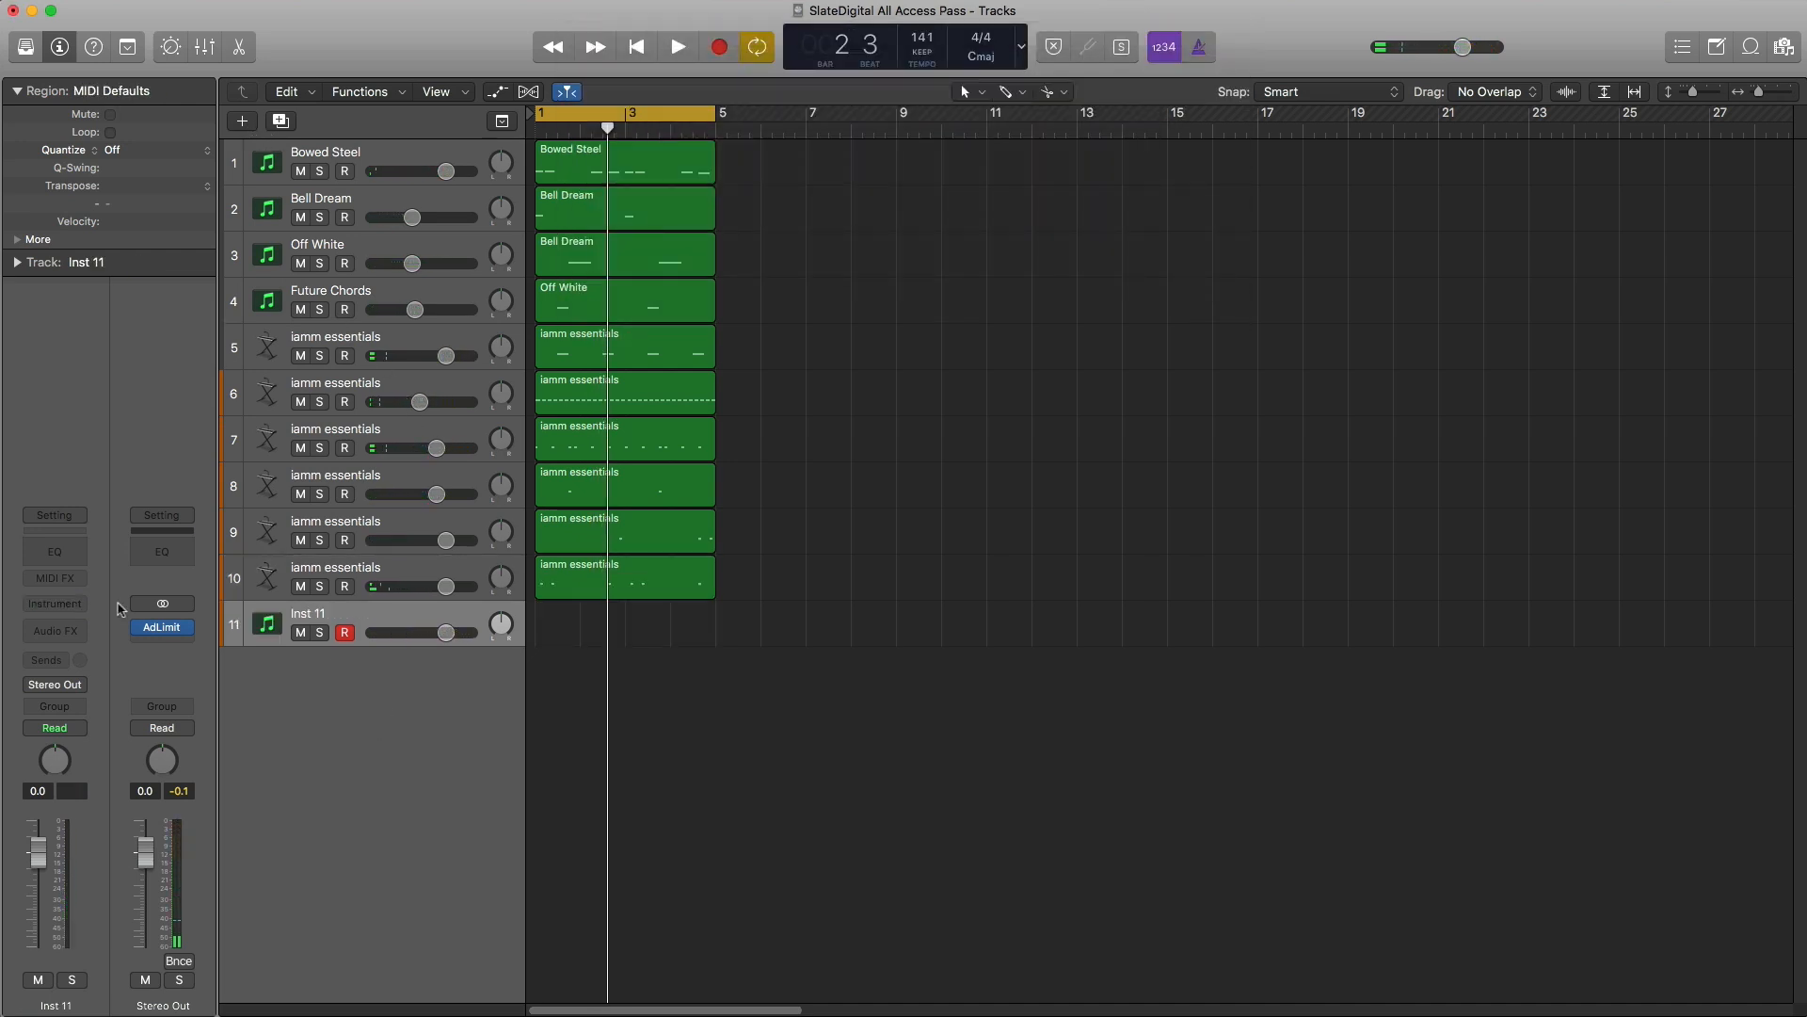
pyautogui.click(73, 613)
pyautogui.moveTo(214, 669)
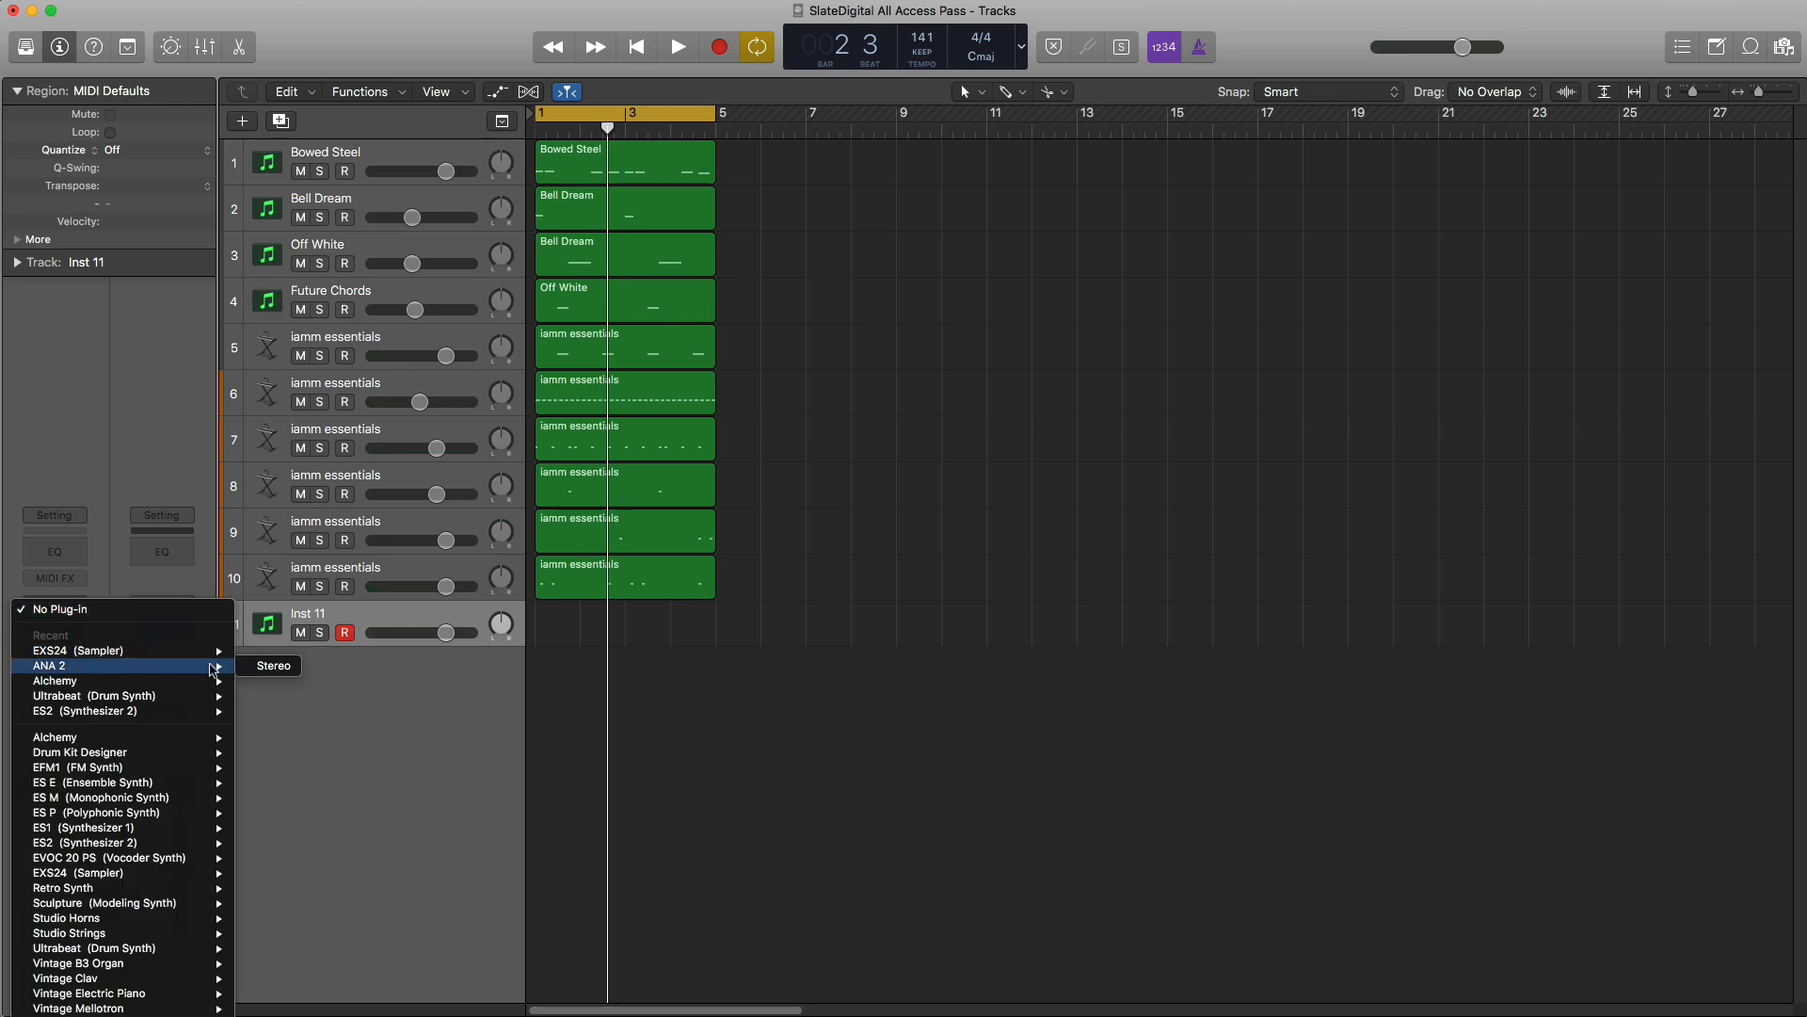
pyautogui.click(274, 666)
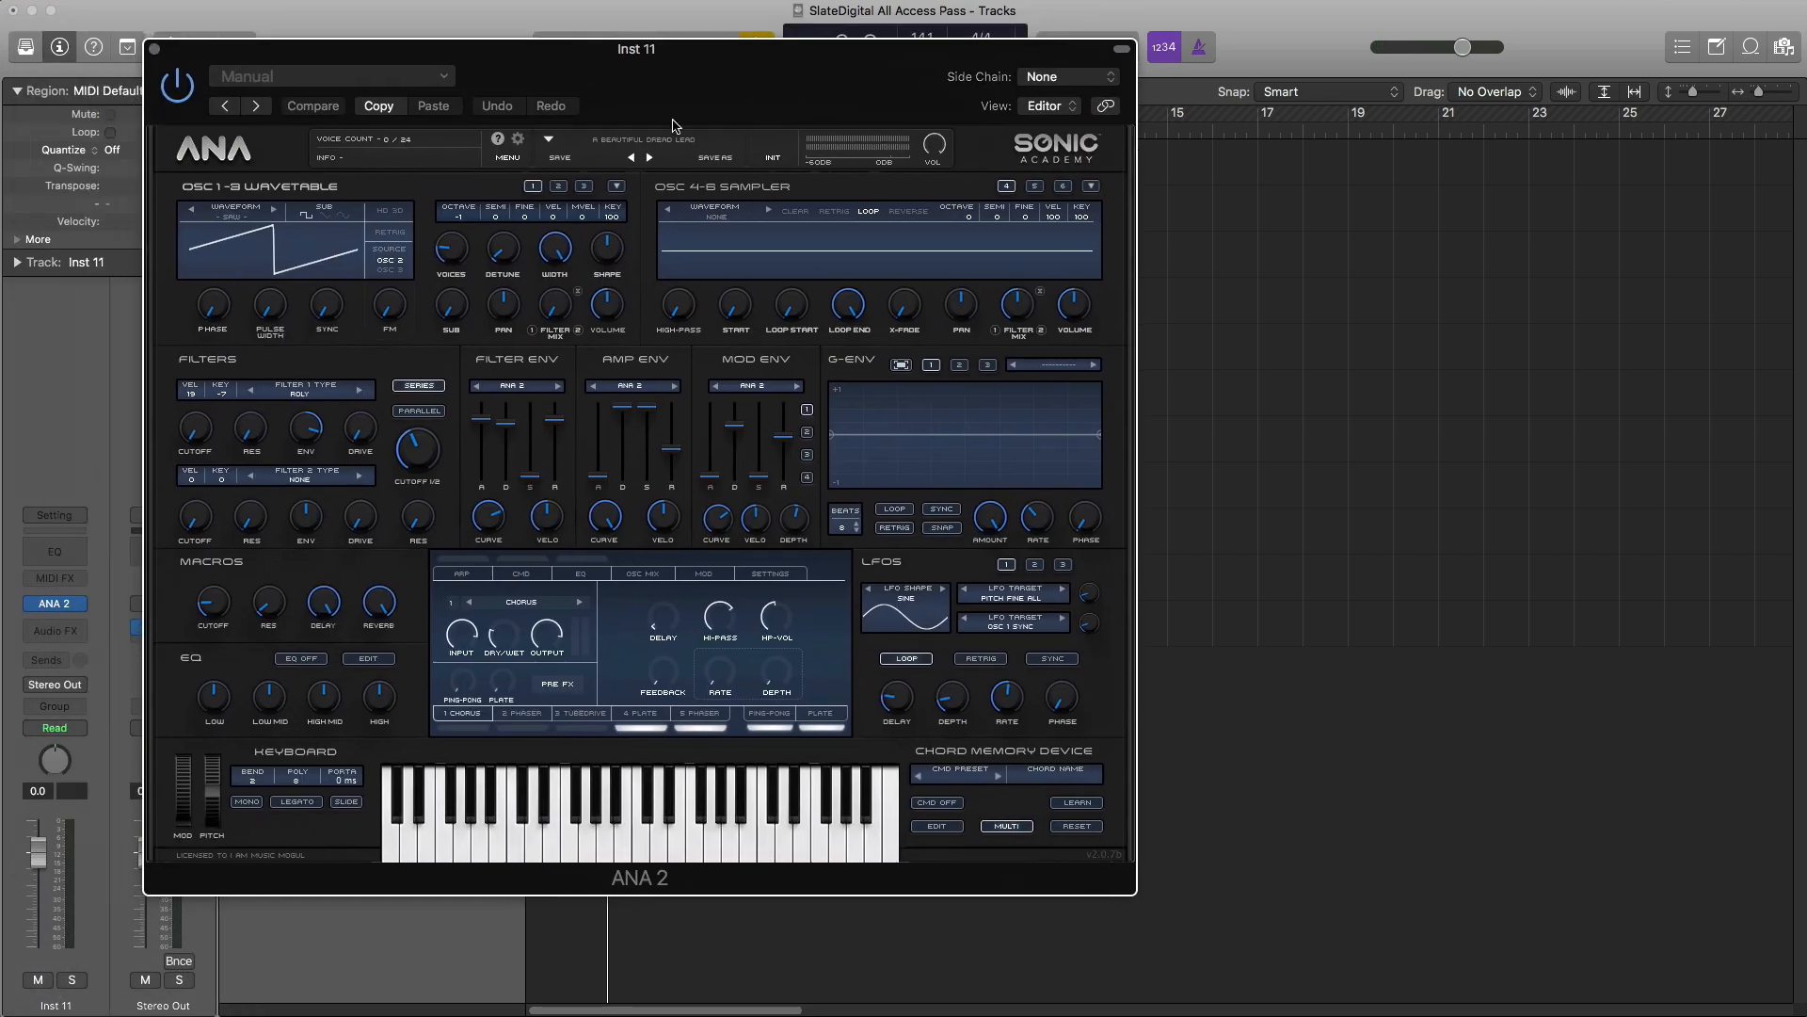
# Step: Filter ANA 2's preset browser to the Slate Digital Presets bank and sort the presets by category
pyautogui.click(664, 141)
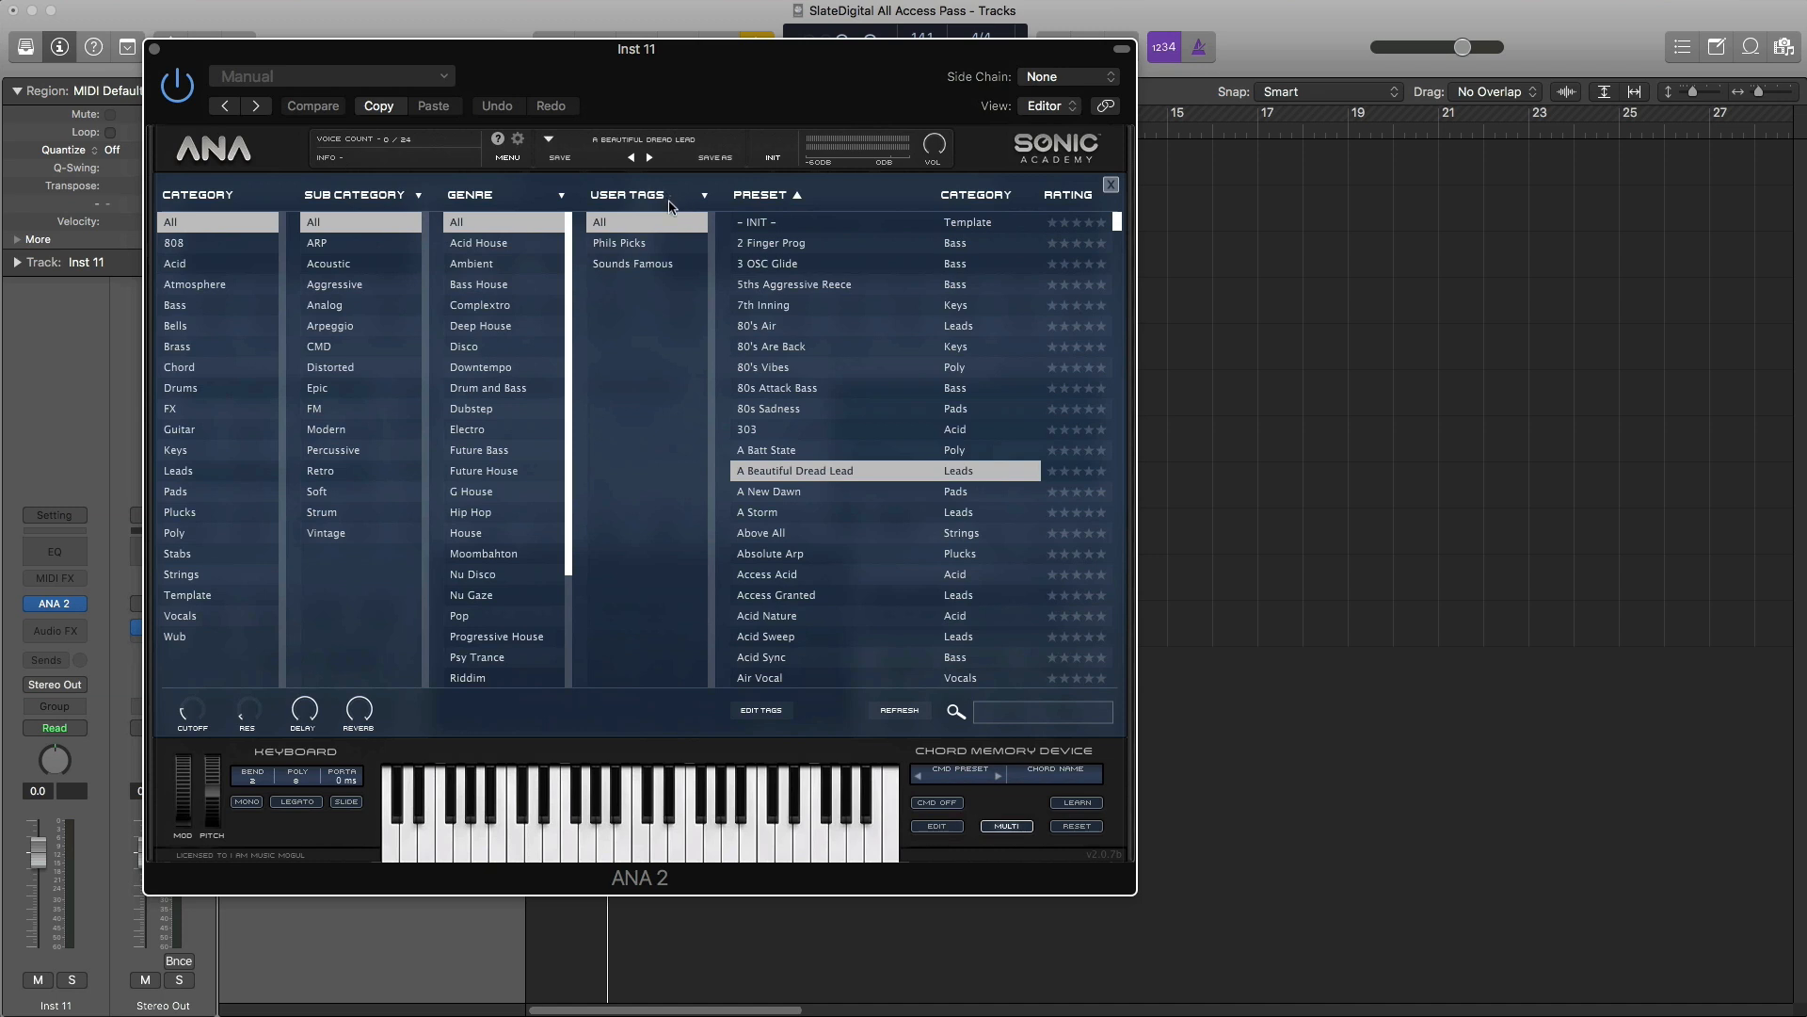
pyautogui.click(671, 206)
pyautogui.click(625, 219)
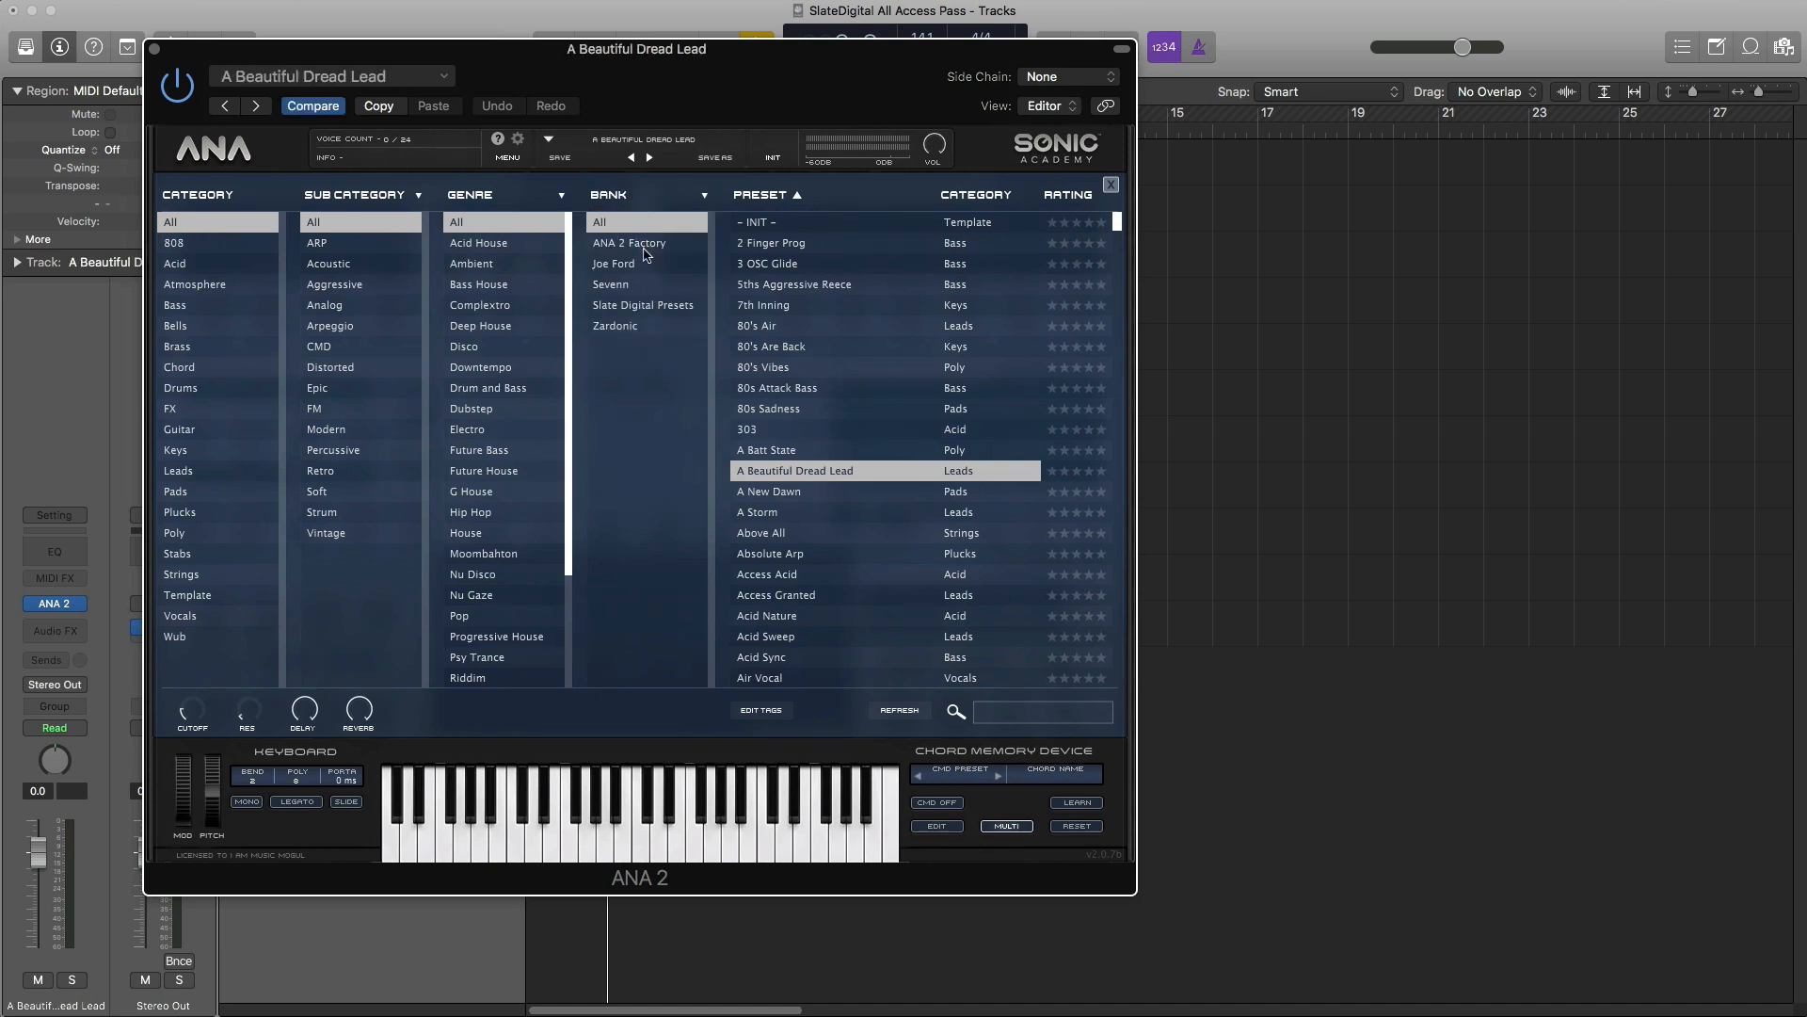
pyautogui.click(647, 311)
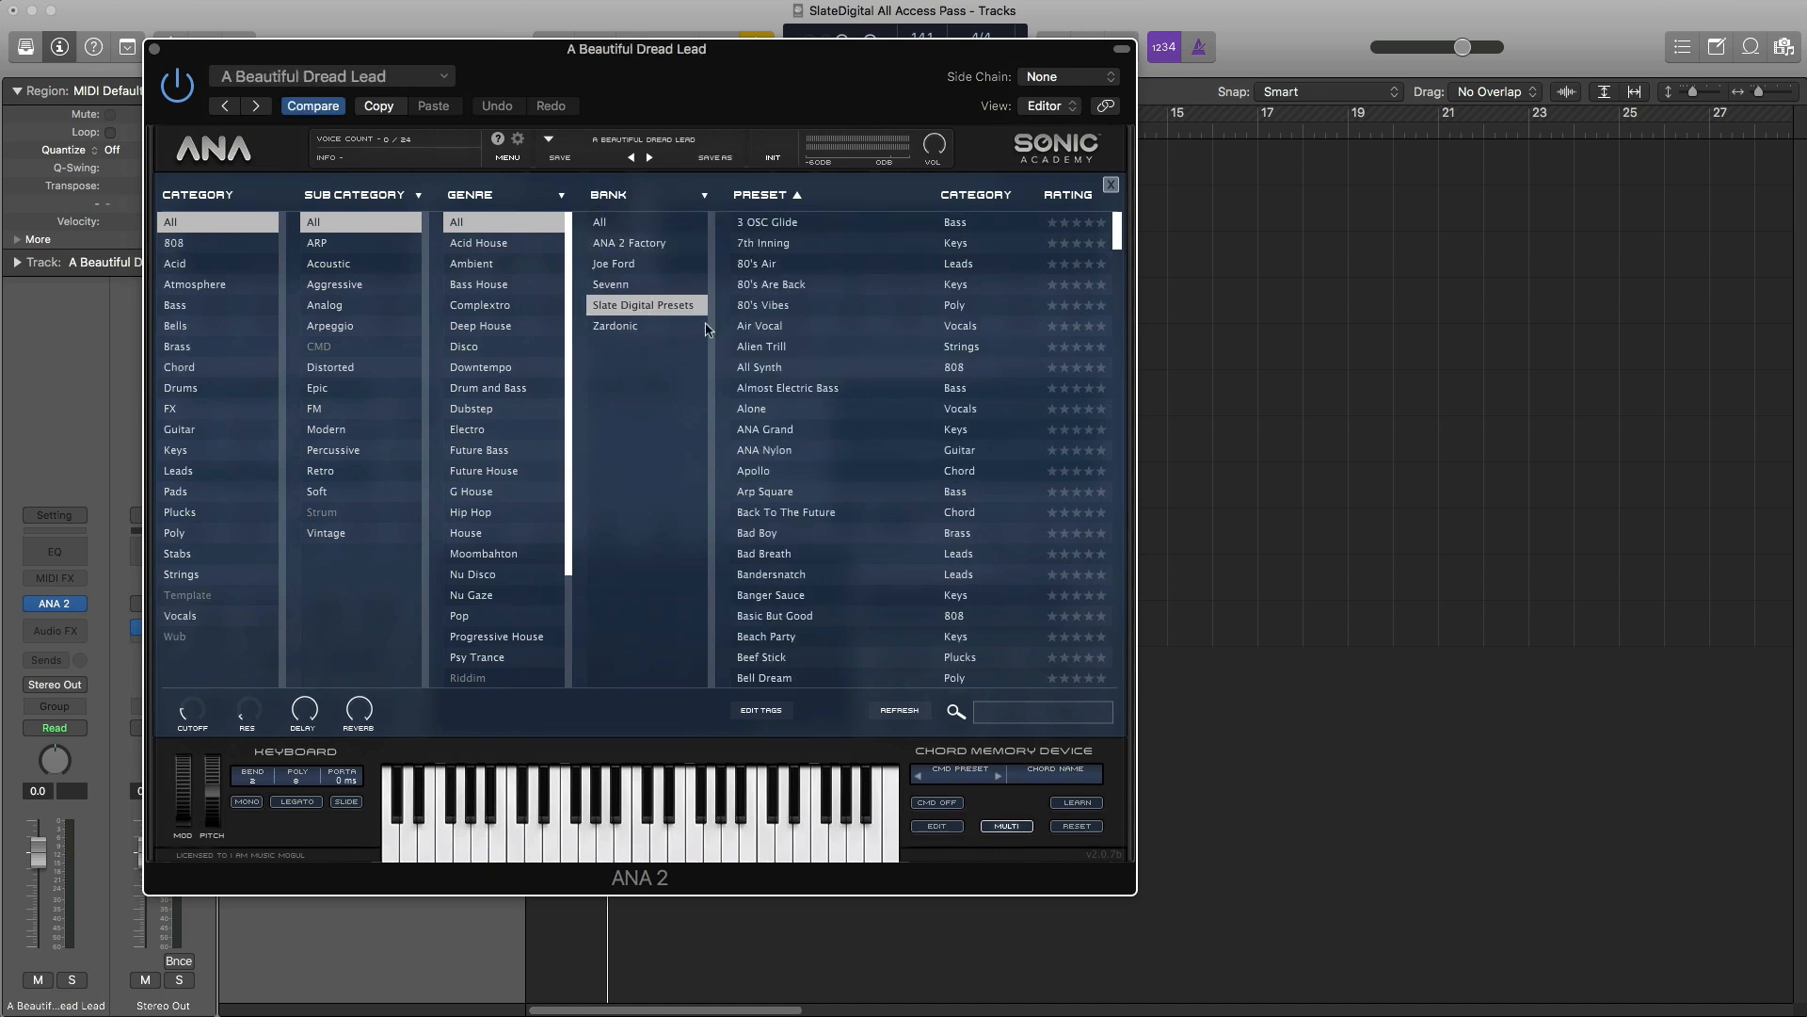
pyautogui.click(975, 196)
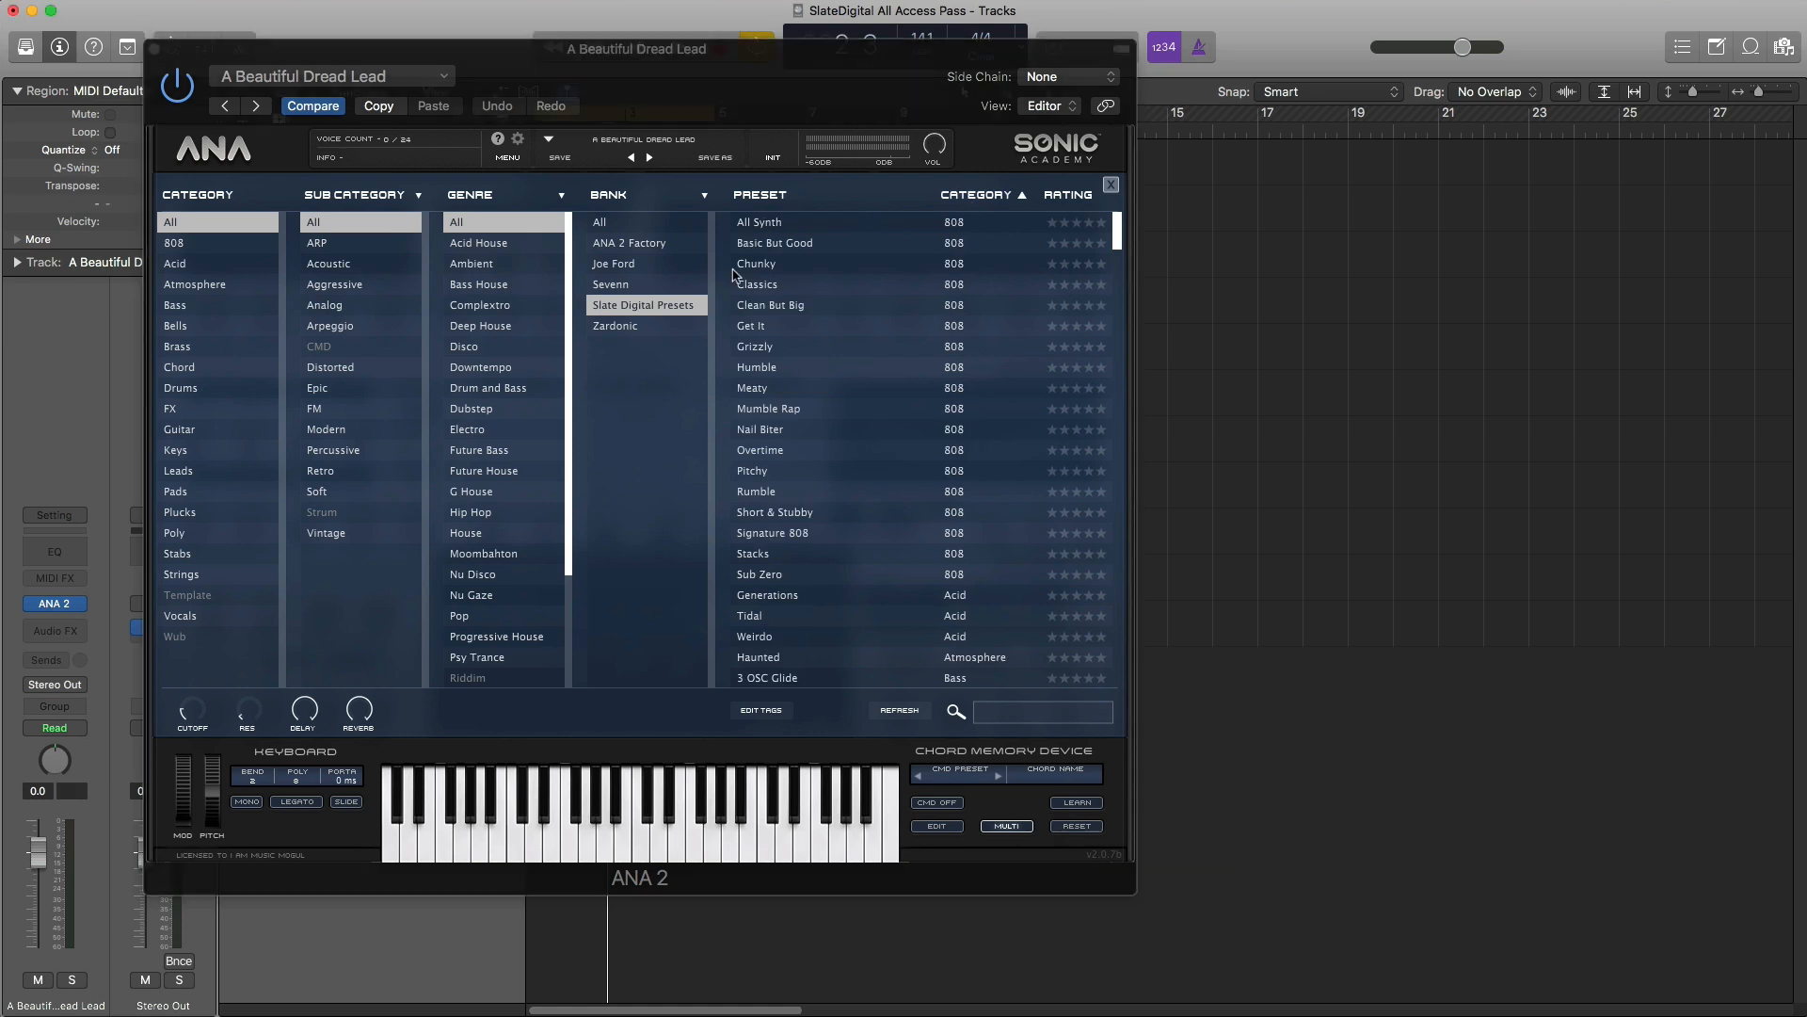
# Step: Audition the 808 presets All Synth and Basic But Good
pyautogui.click(808, 232)
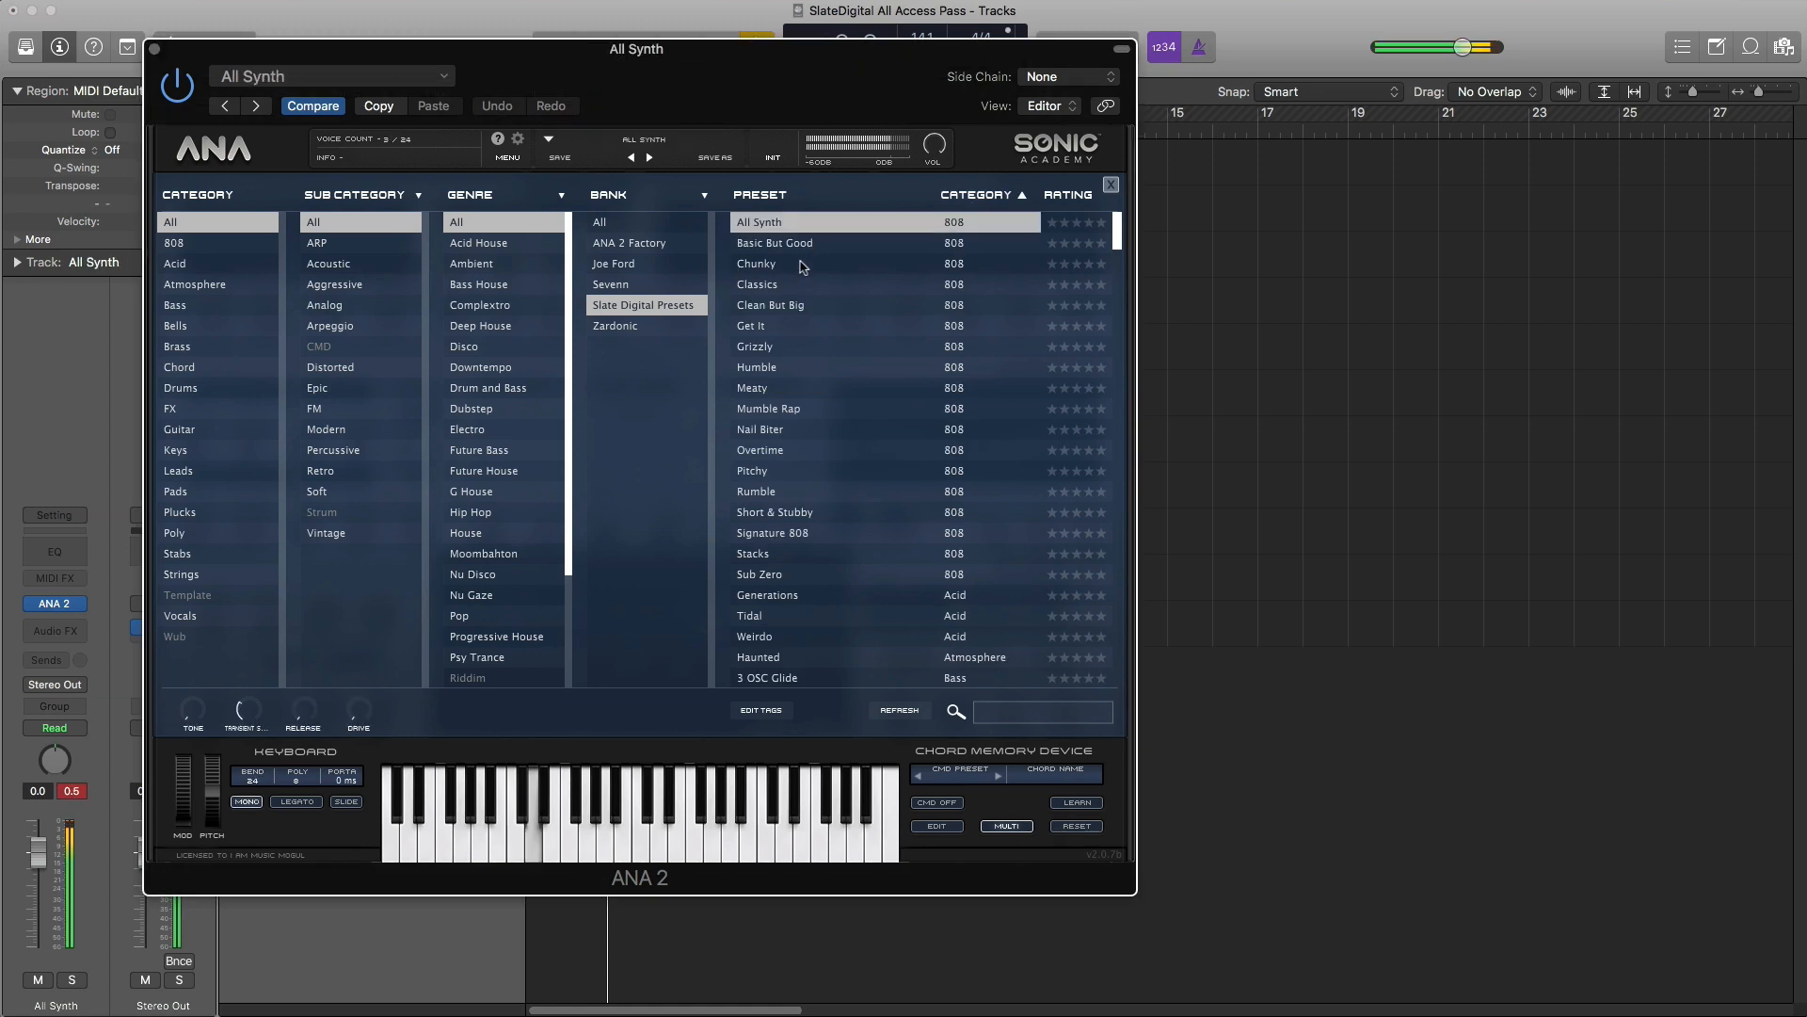
pyautogui.click(800, 251)
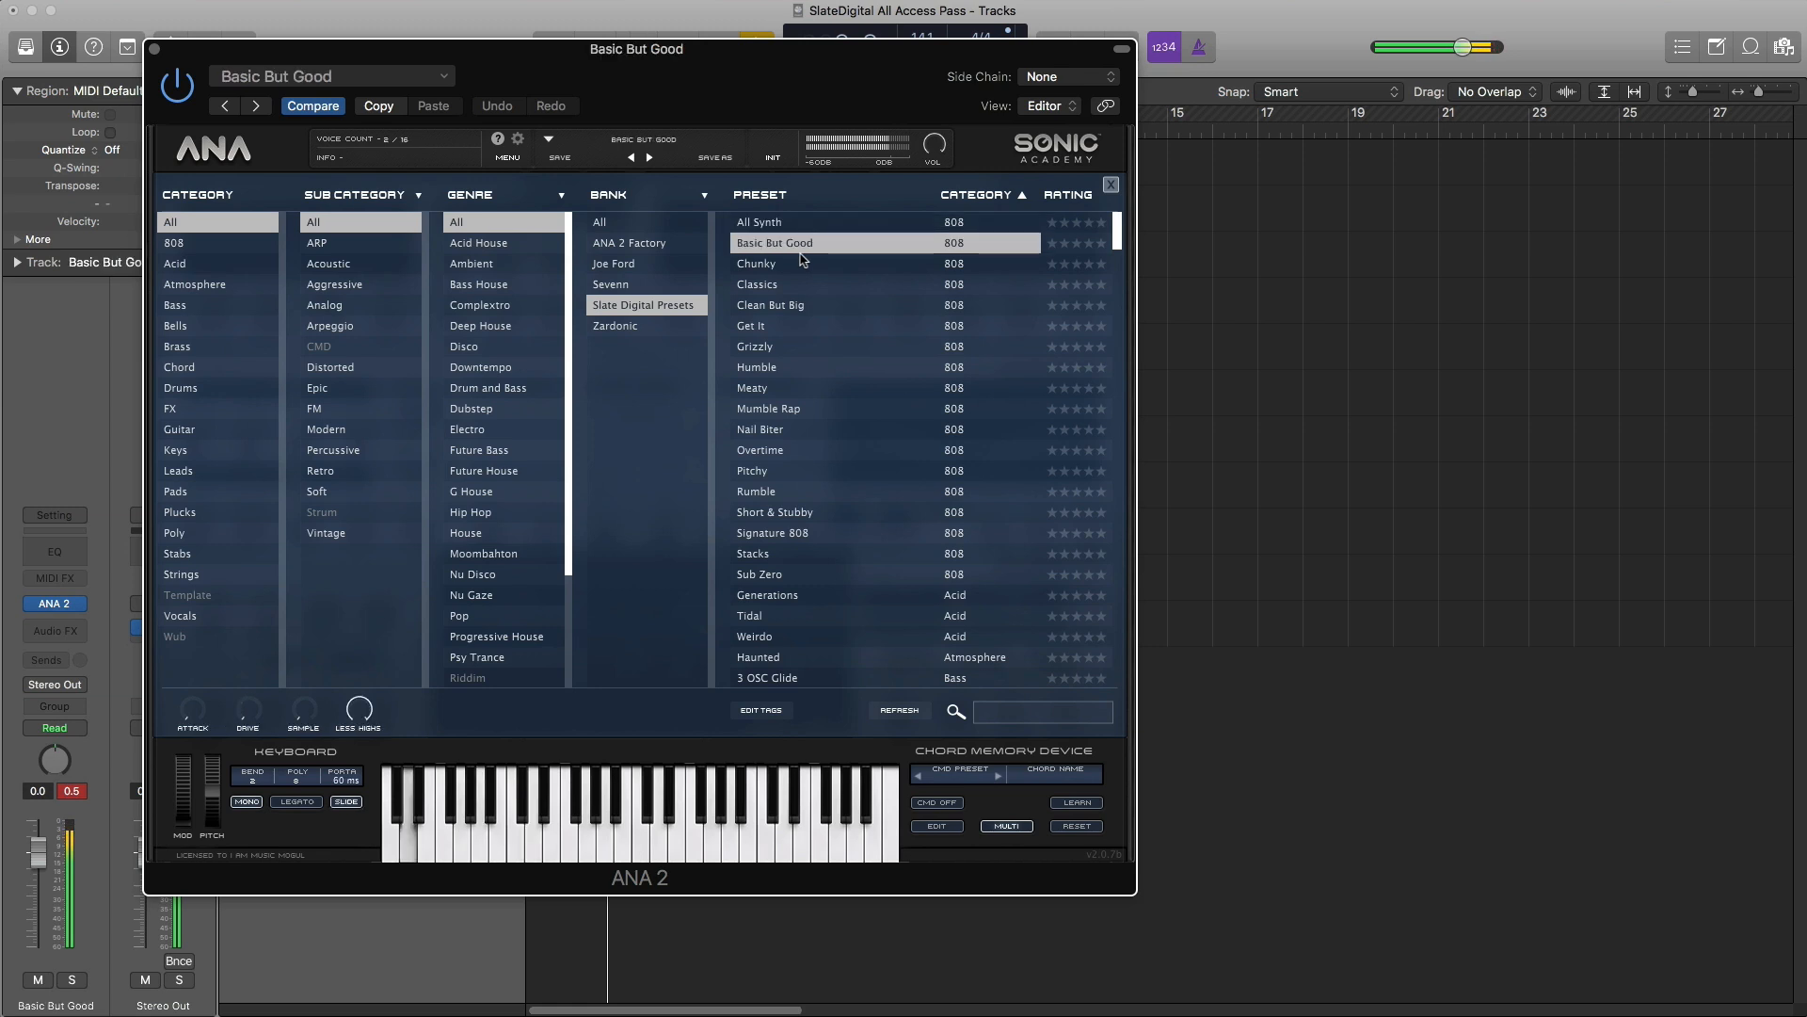
# Step: Audition the 808 presets Chunky, Classics and Clean But Big, and load Get It on the track
pyautogui.click(803, 259)
pyautogui.press('Down')
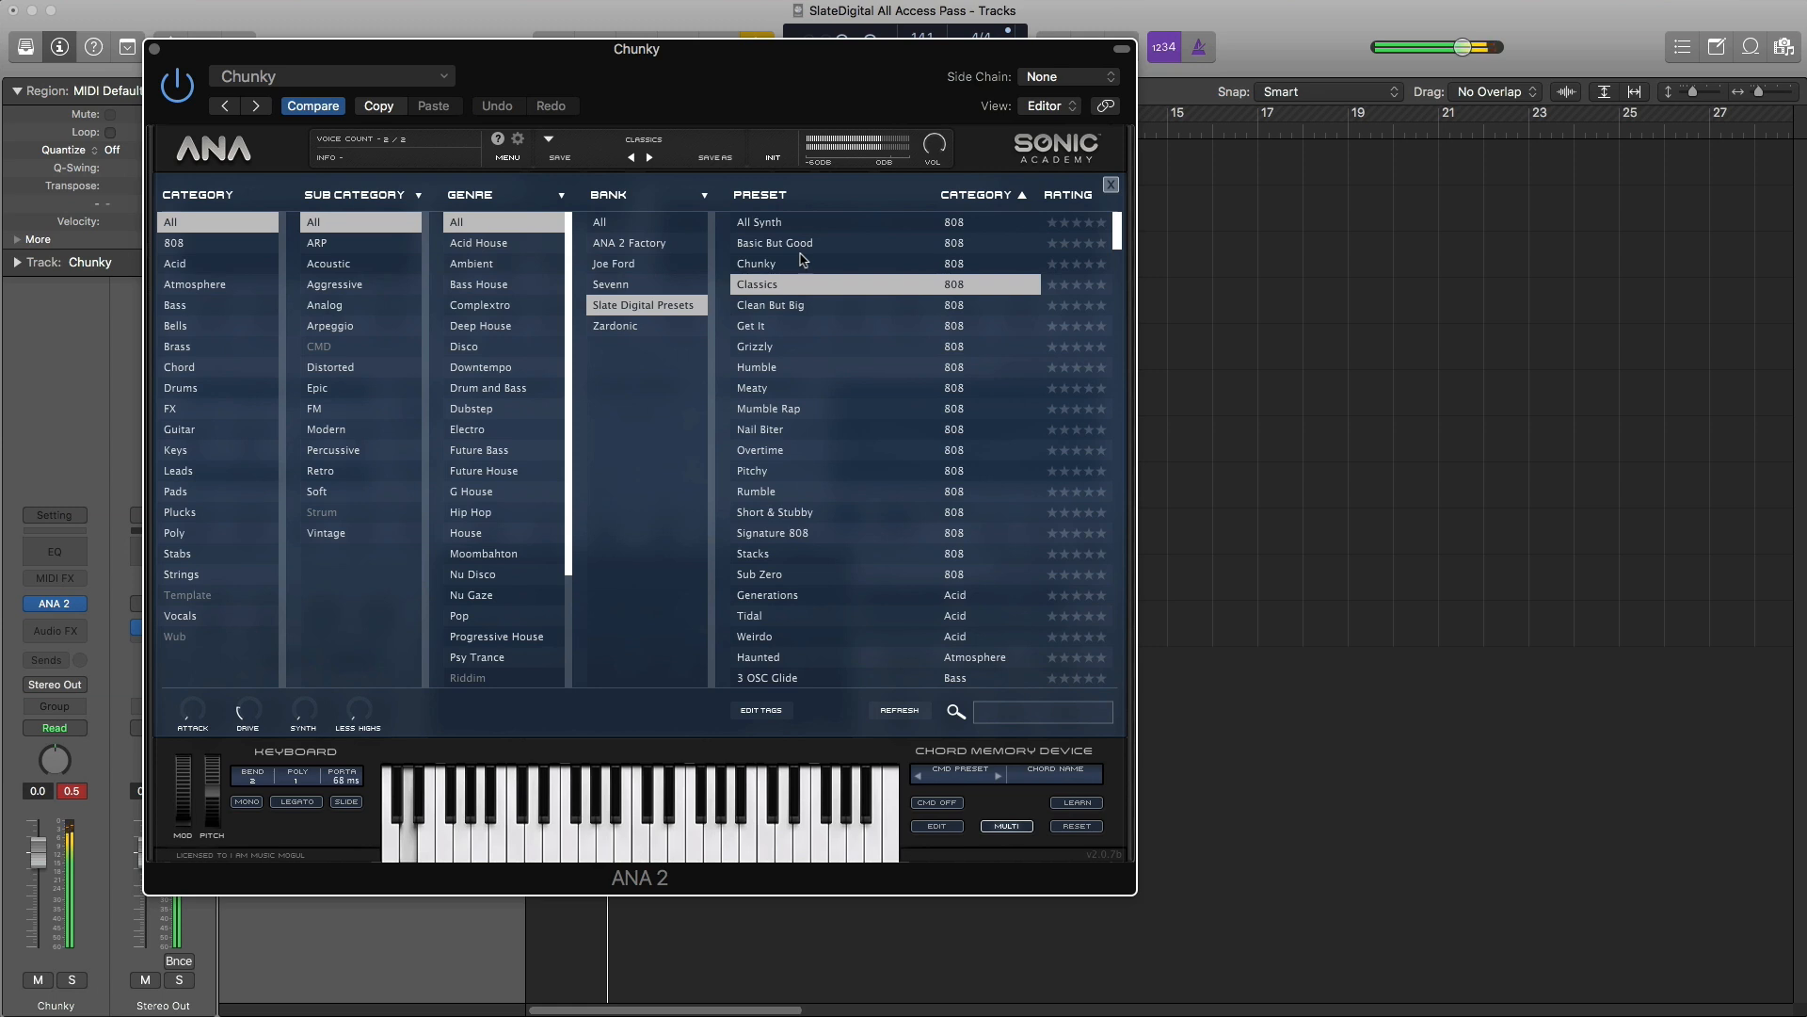
pyautogui.press('Down')
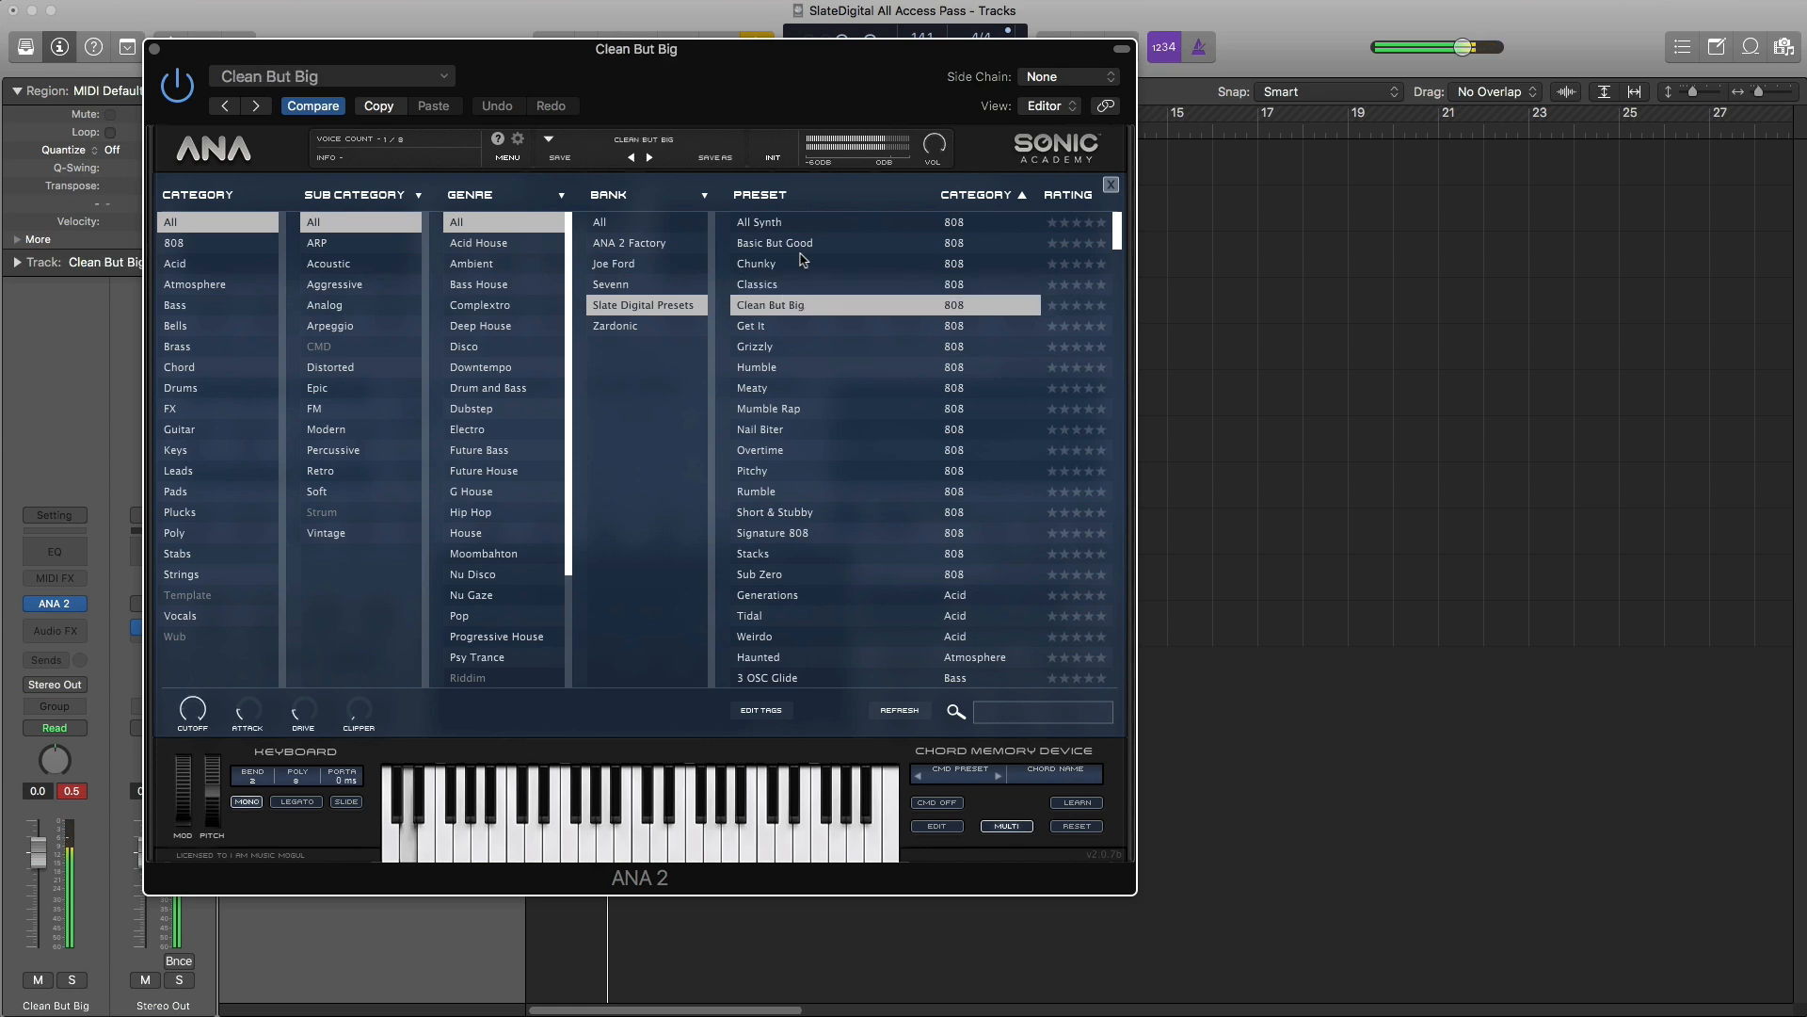
pyautogui.press('Down')
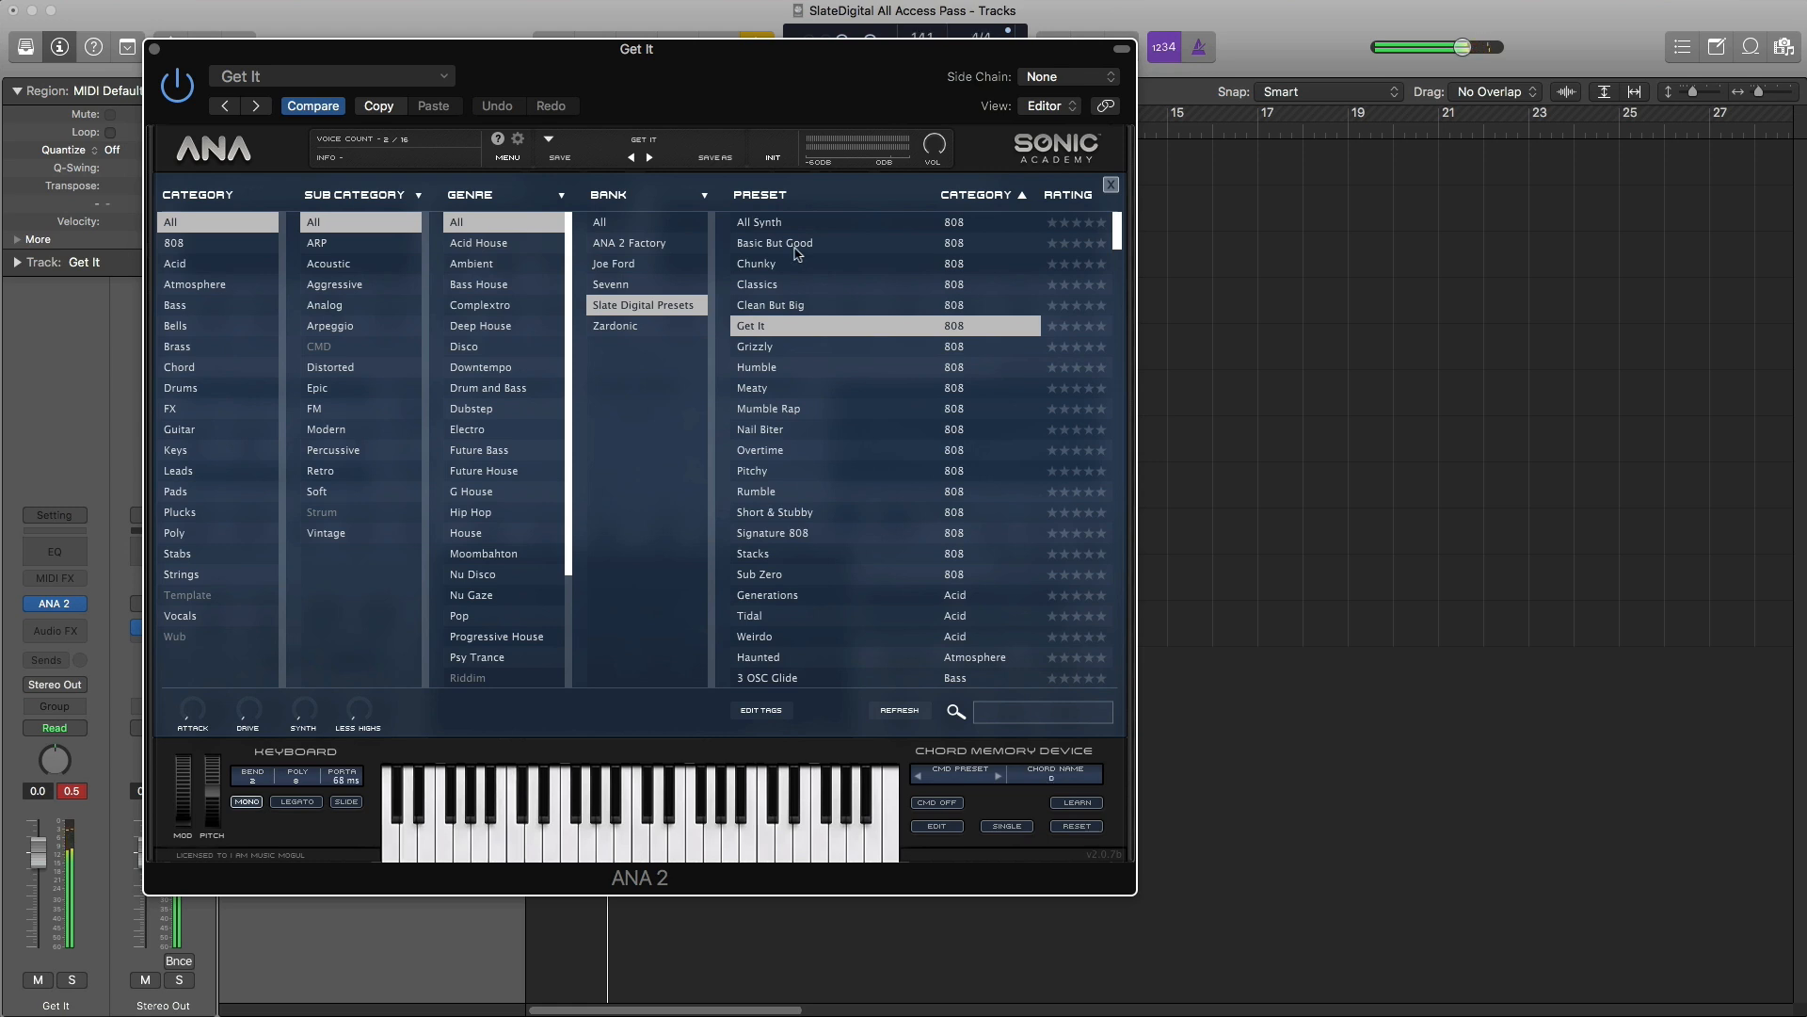
pyautogui.click(155, 49)
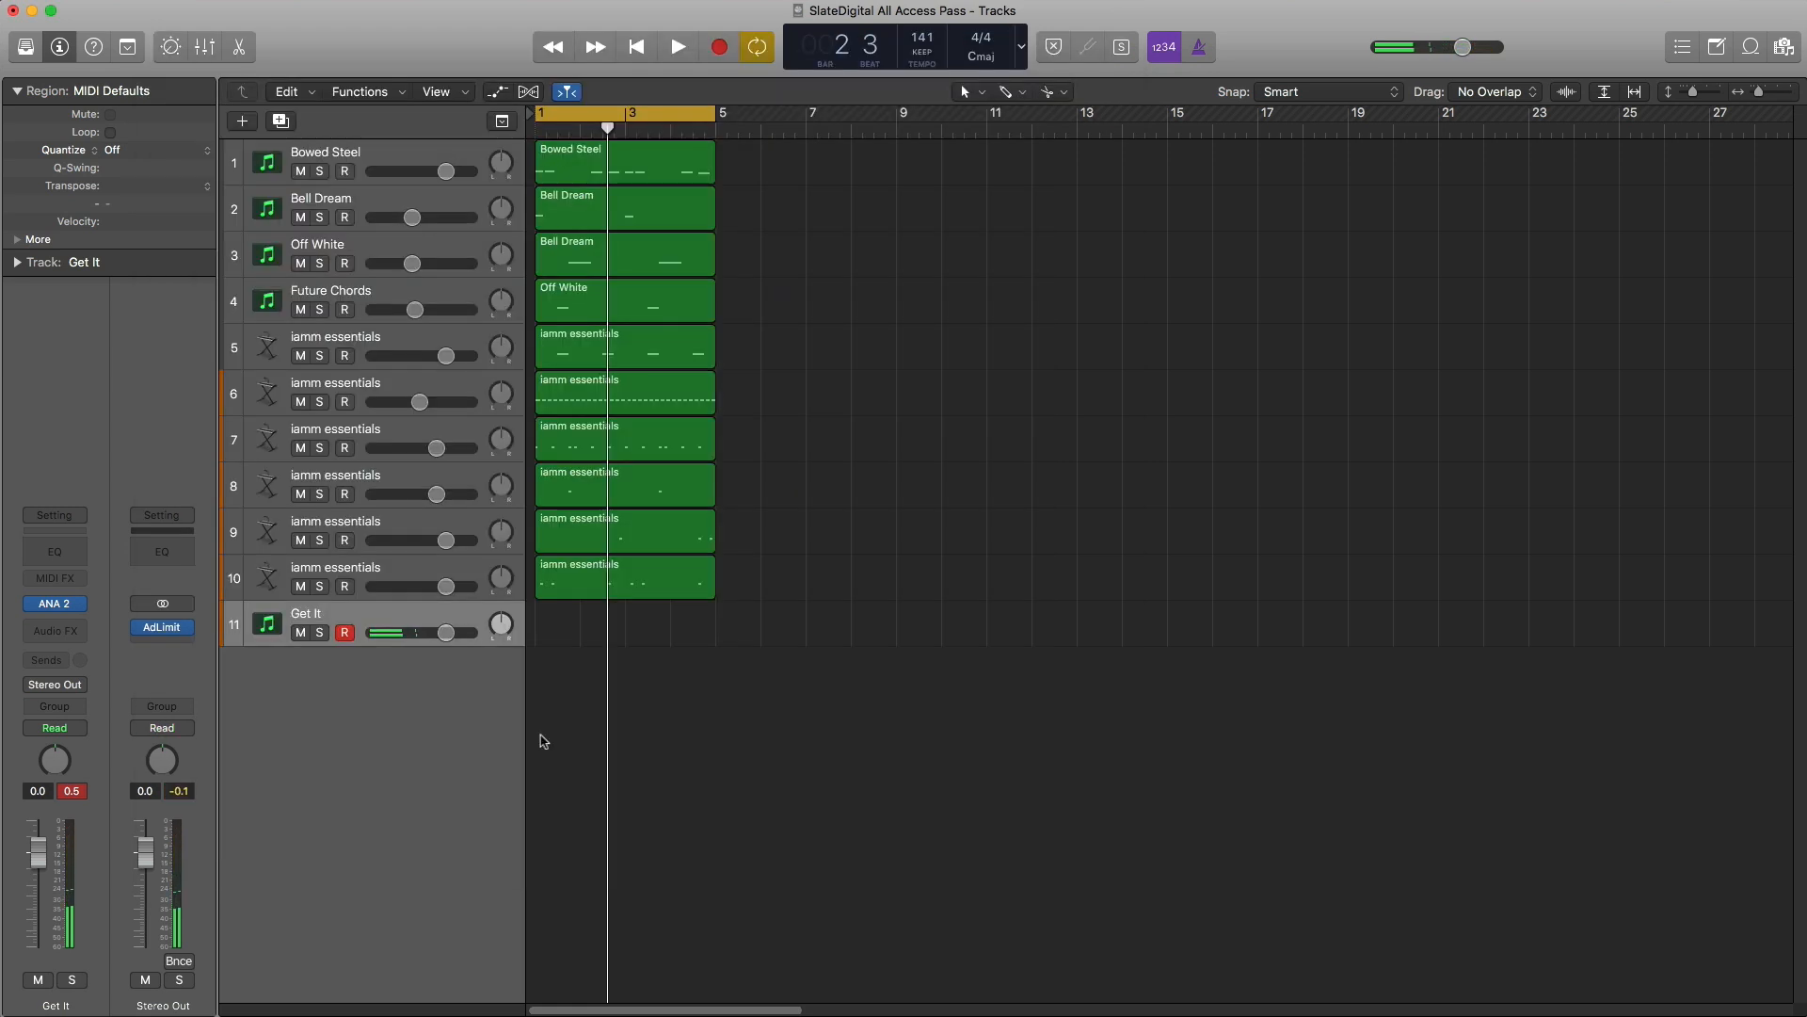
# Step: Create a four-bar MIDI region from bar 1 on the Get It track and open it for note editing
pyautogui.moveTo(572, 637); pyautogui.dragTo(716, 637)
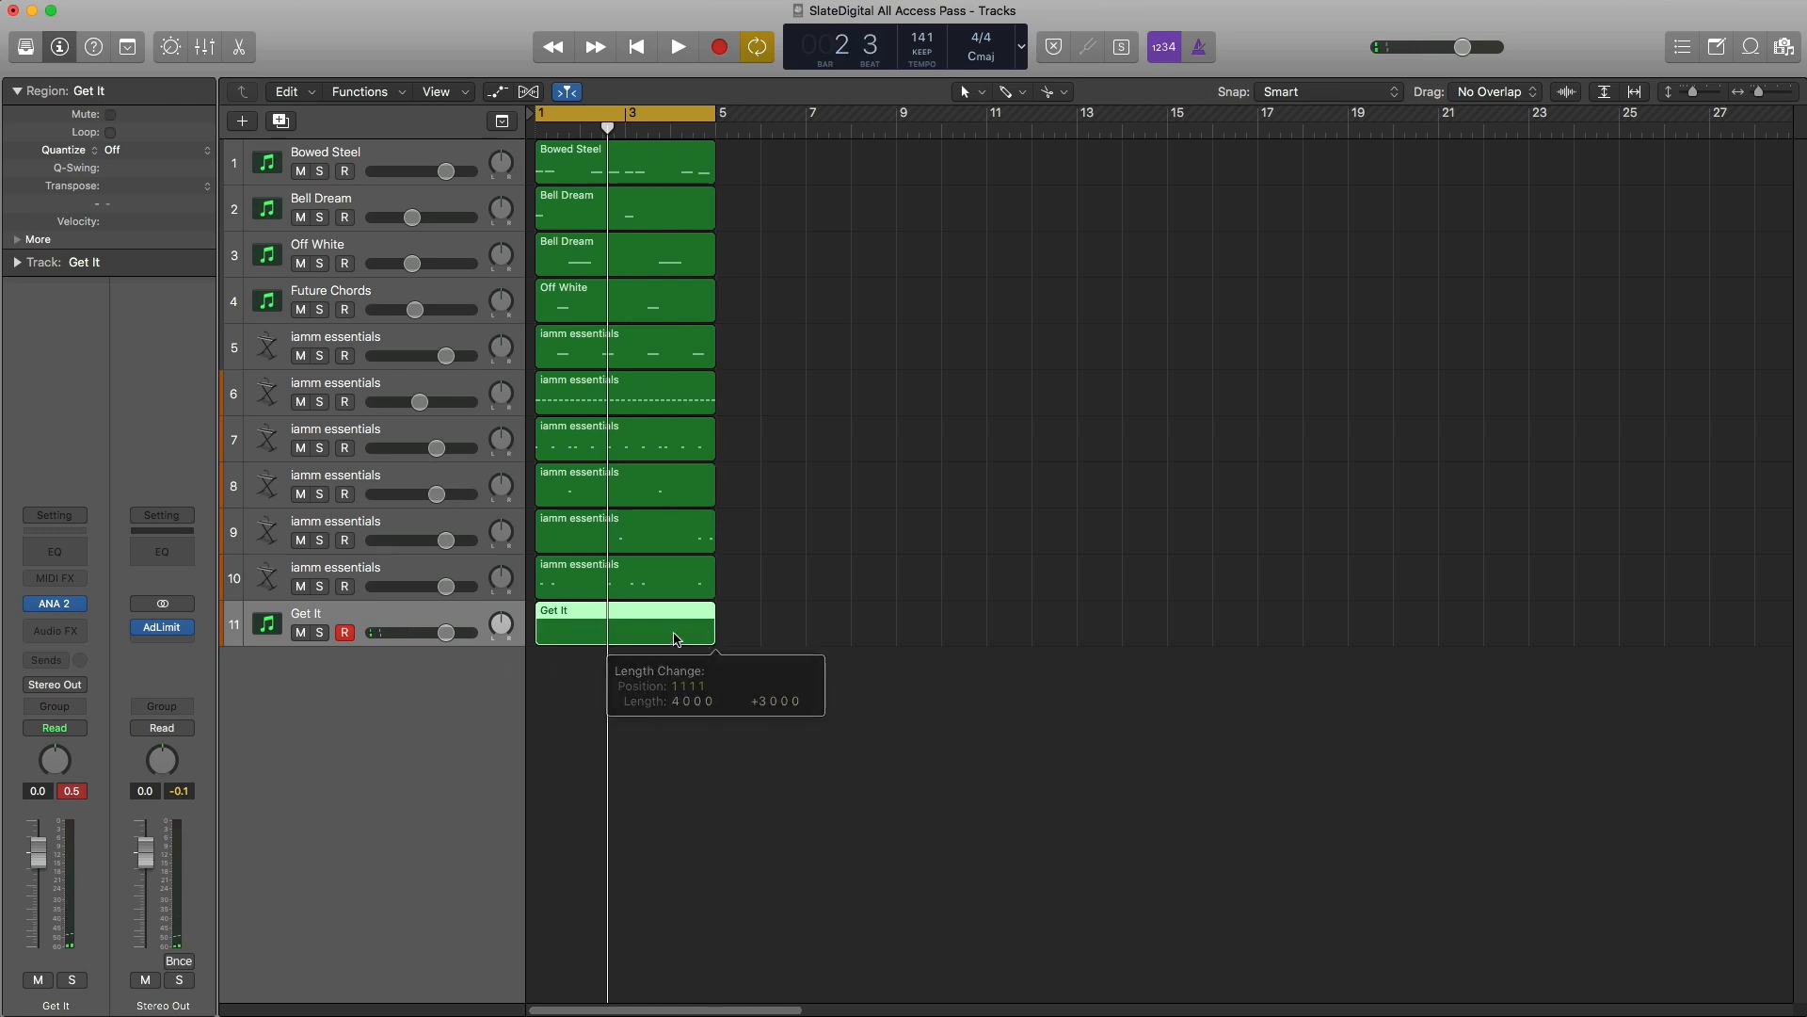
pyautogui.doubleClick(663, 635)
pyautogui.press('space')
pyautogui.press('Return')
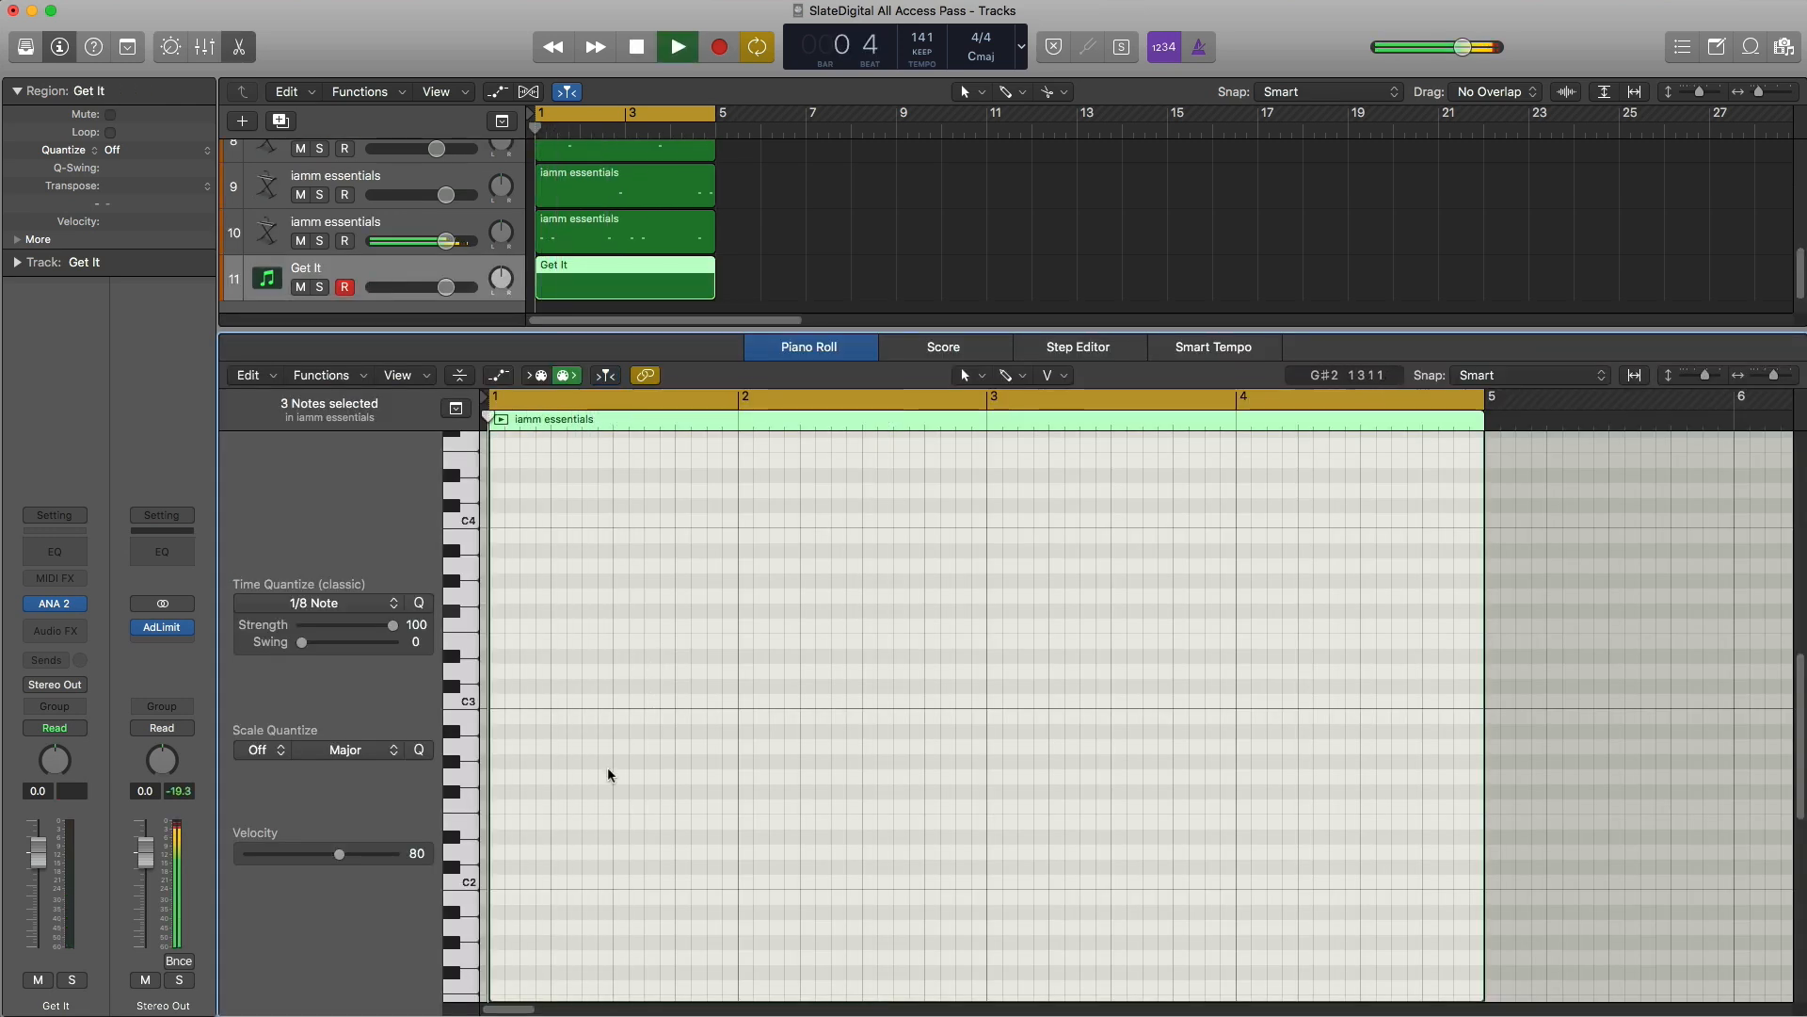
pyautogui.press('space')
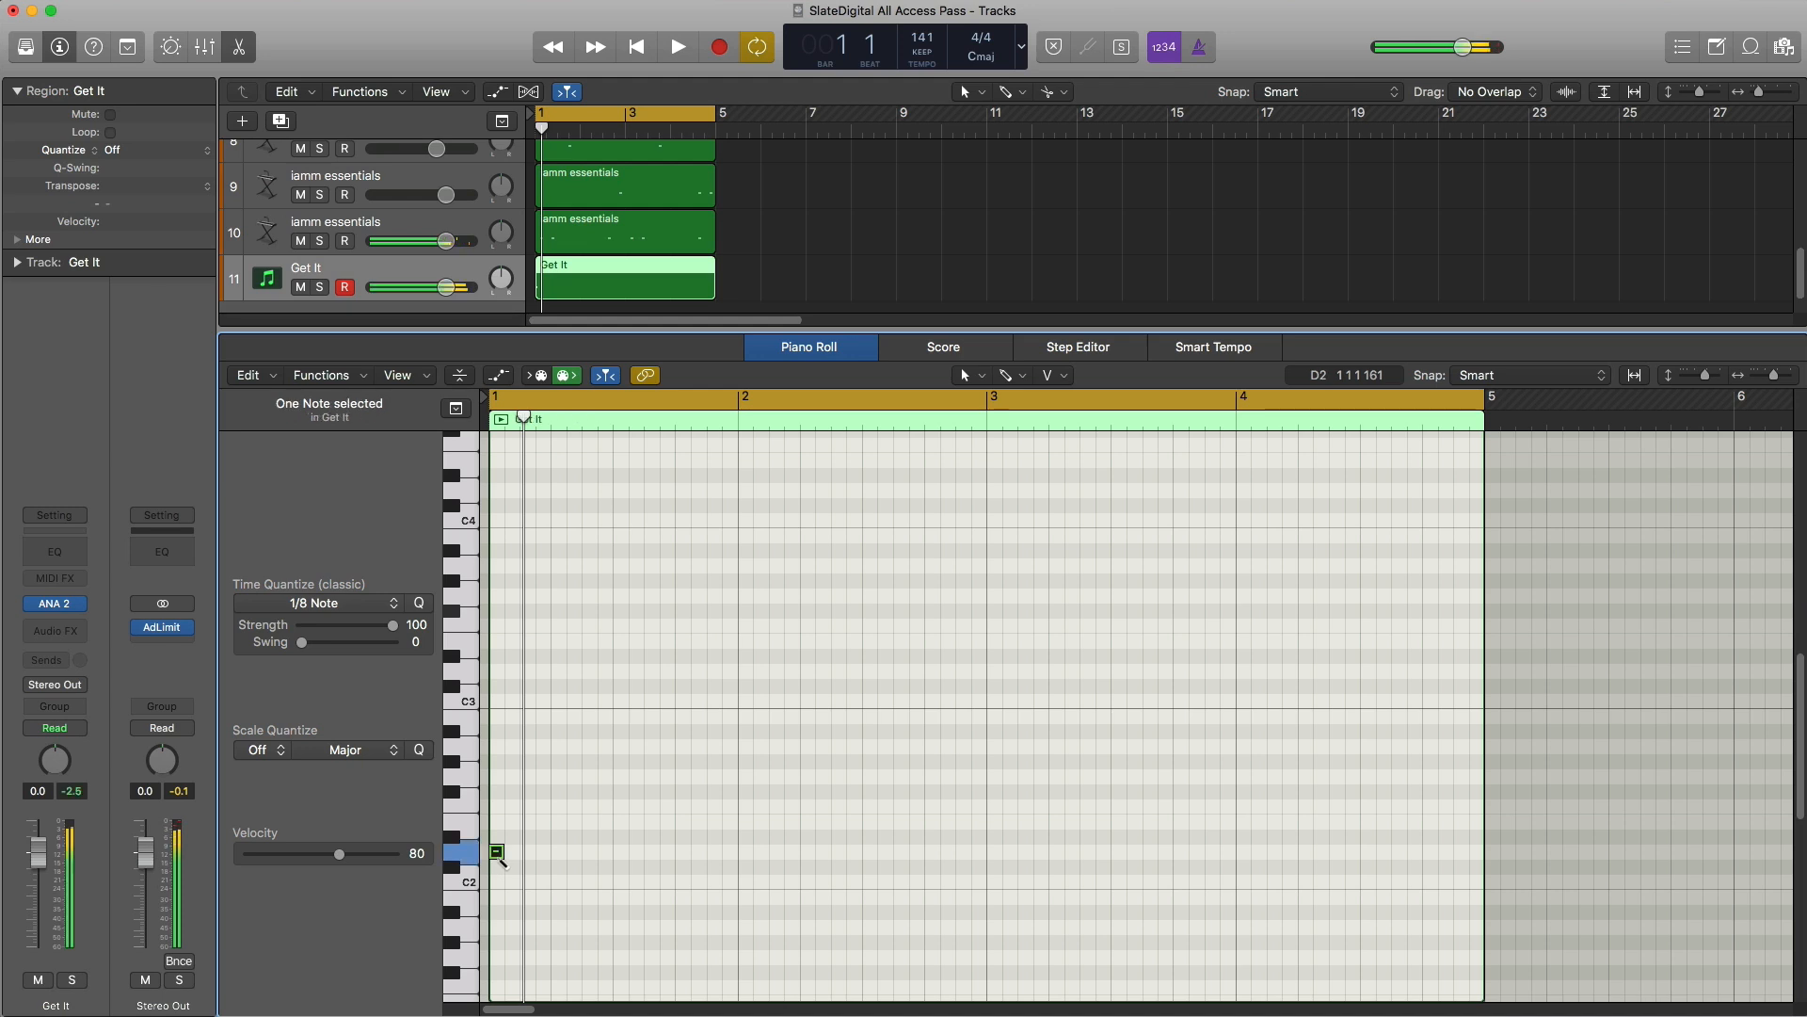
# Step: Draw a two-beat D2 note at the start of bar 1 and transpose it down an octave to D1
pyautogui.moveTo(498, 852); pyautogui.dragTo(627, 893)
pyautogui.click(562, 793)
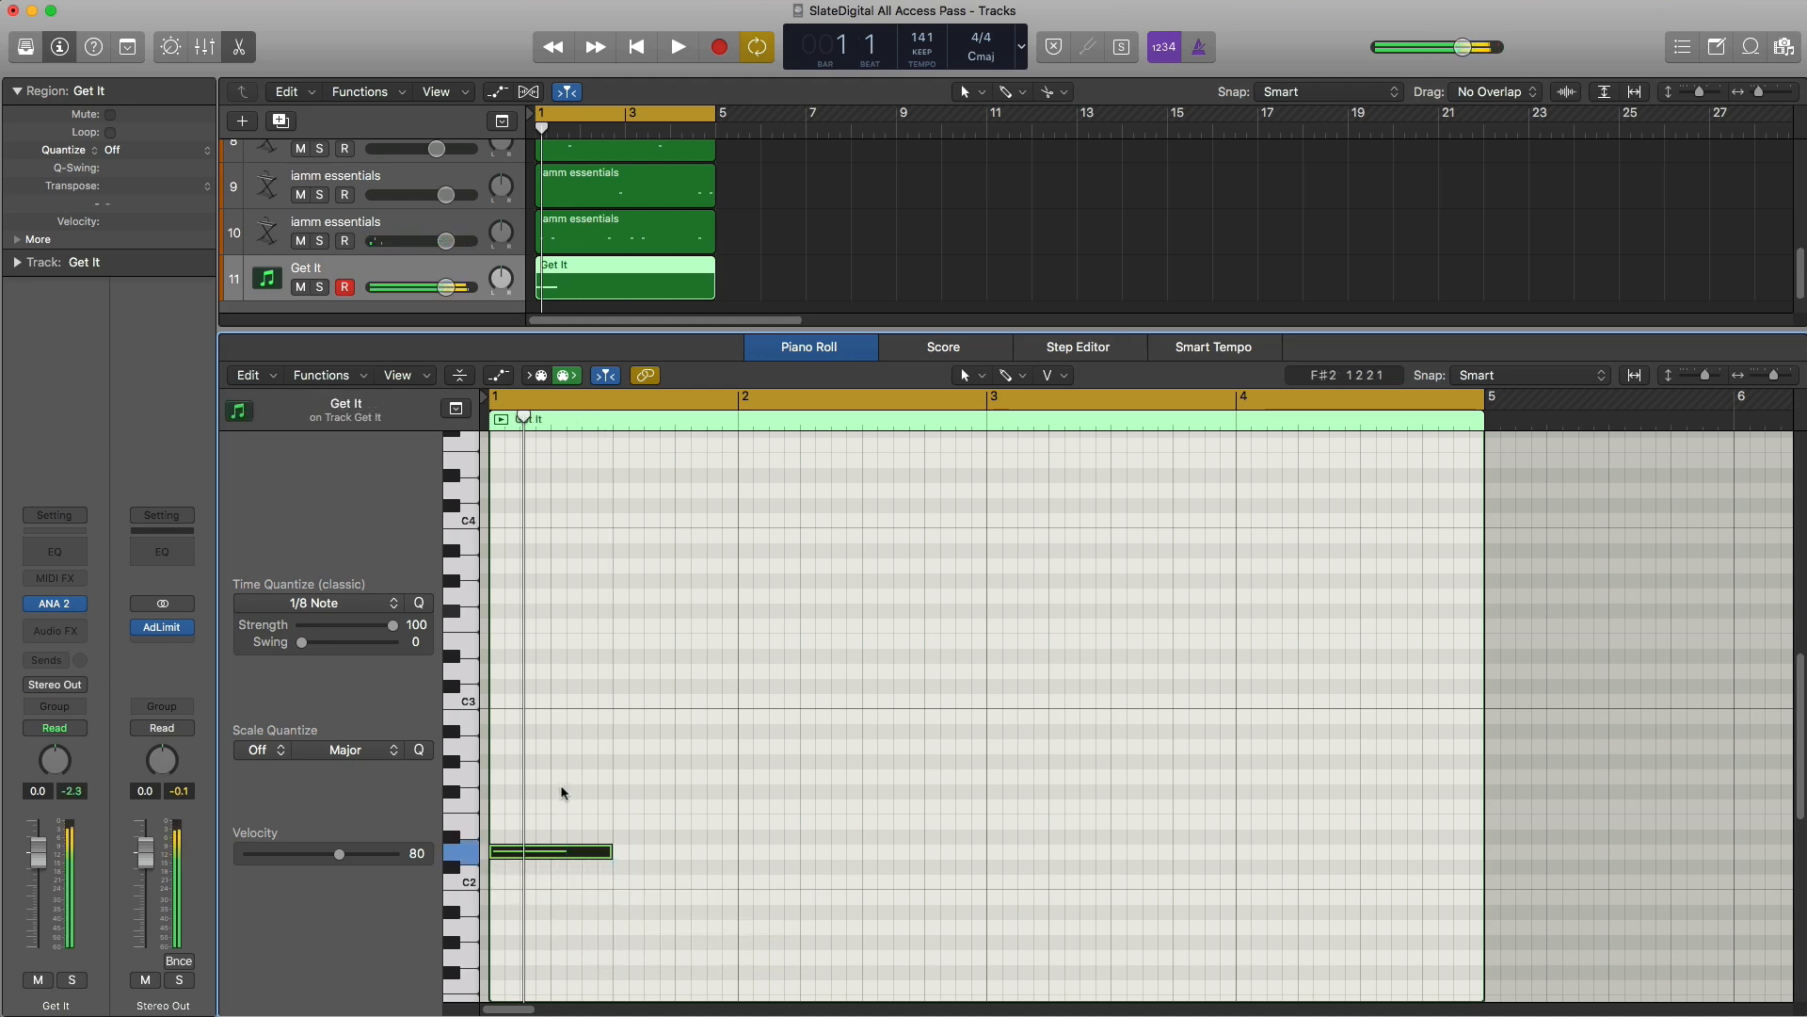
pyautogui.press('space')
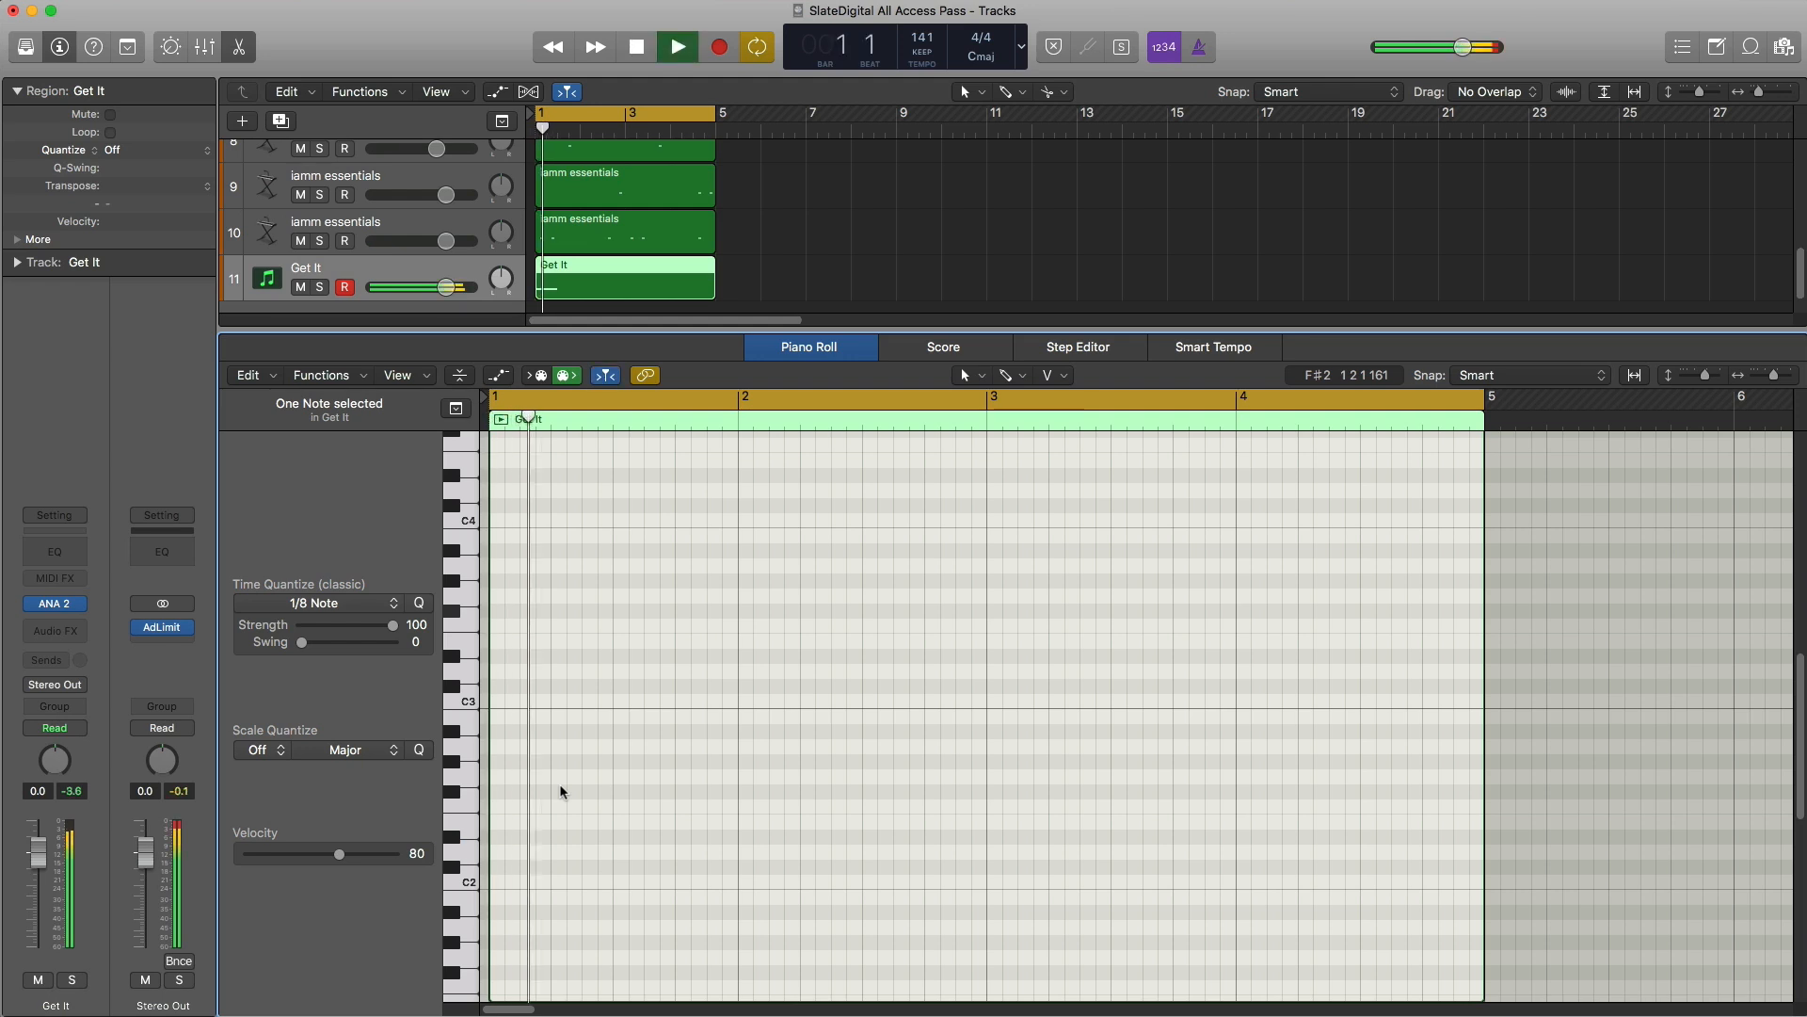
pyautogui.scroll(-5, 719, 638)
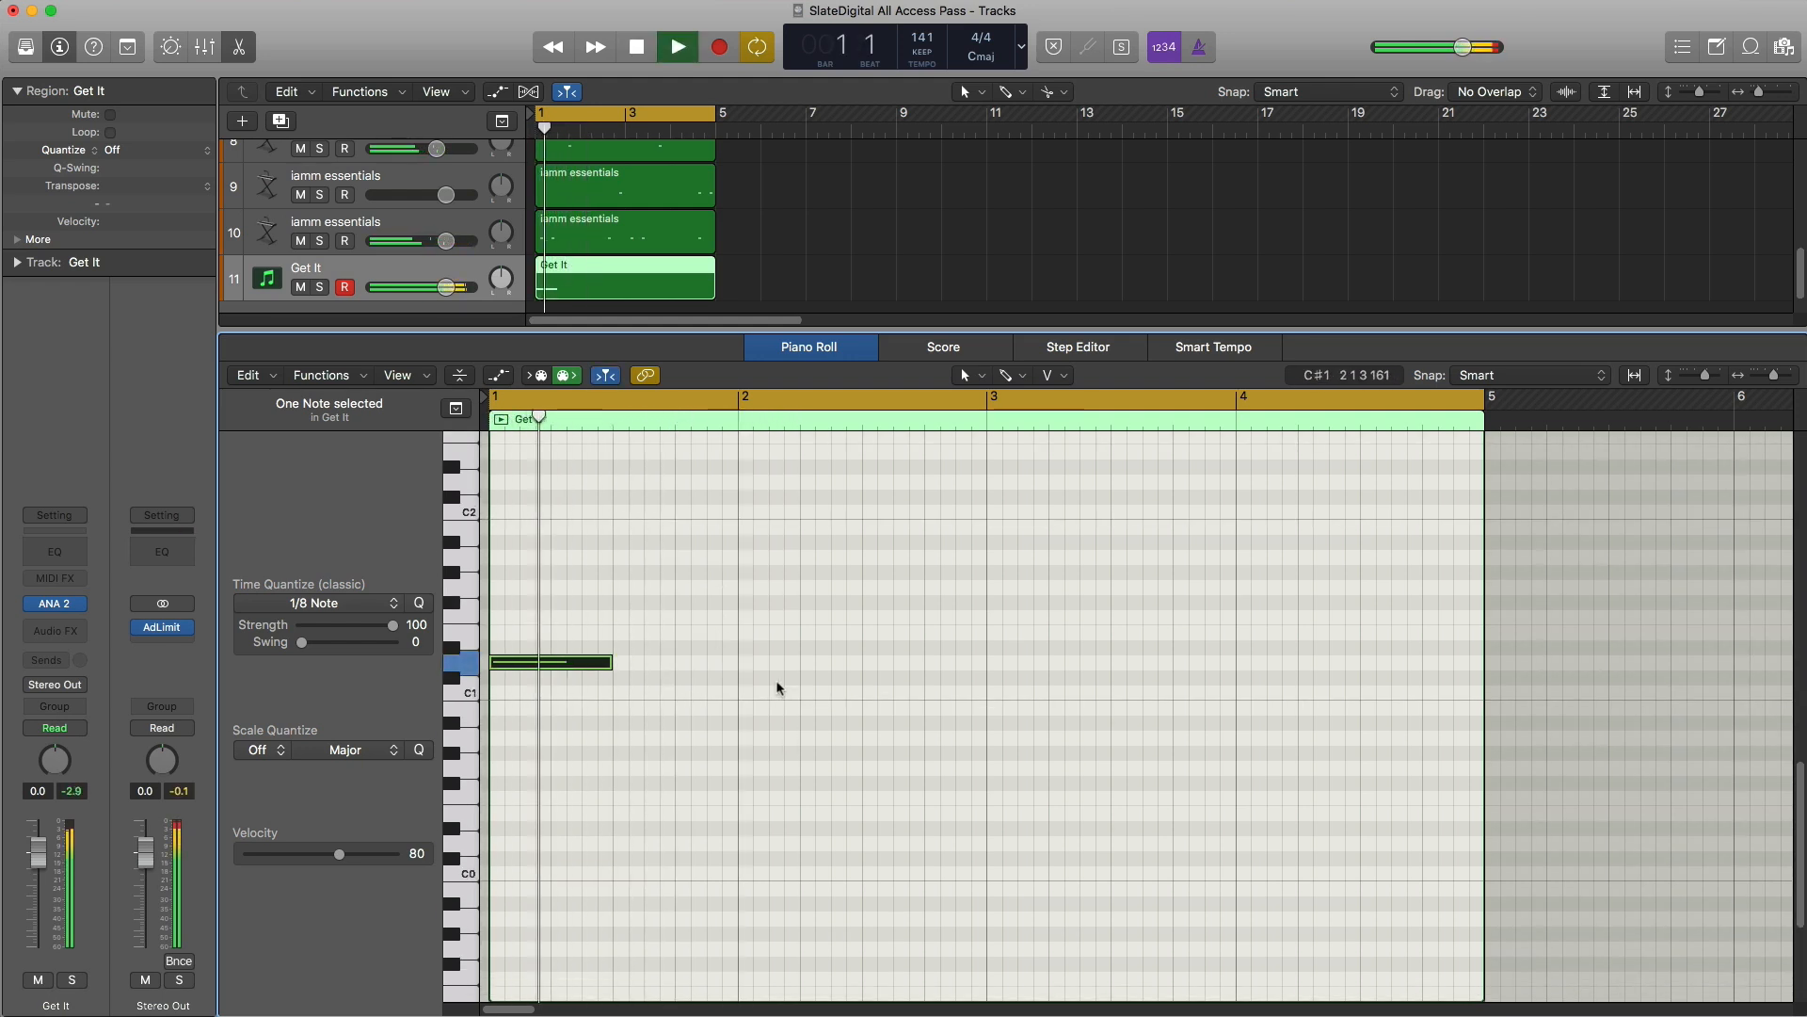
# Step: Add an E1 note at bar 2 beat 2 and an A#0 note halfway through beat 3, each trimmed to one and a half beats
pyautogui.keyDown('super'); pyautogui.click(802, 633); pyautogui.keyUp('super')
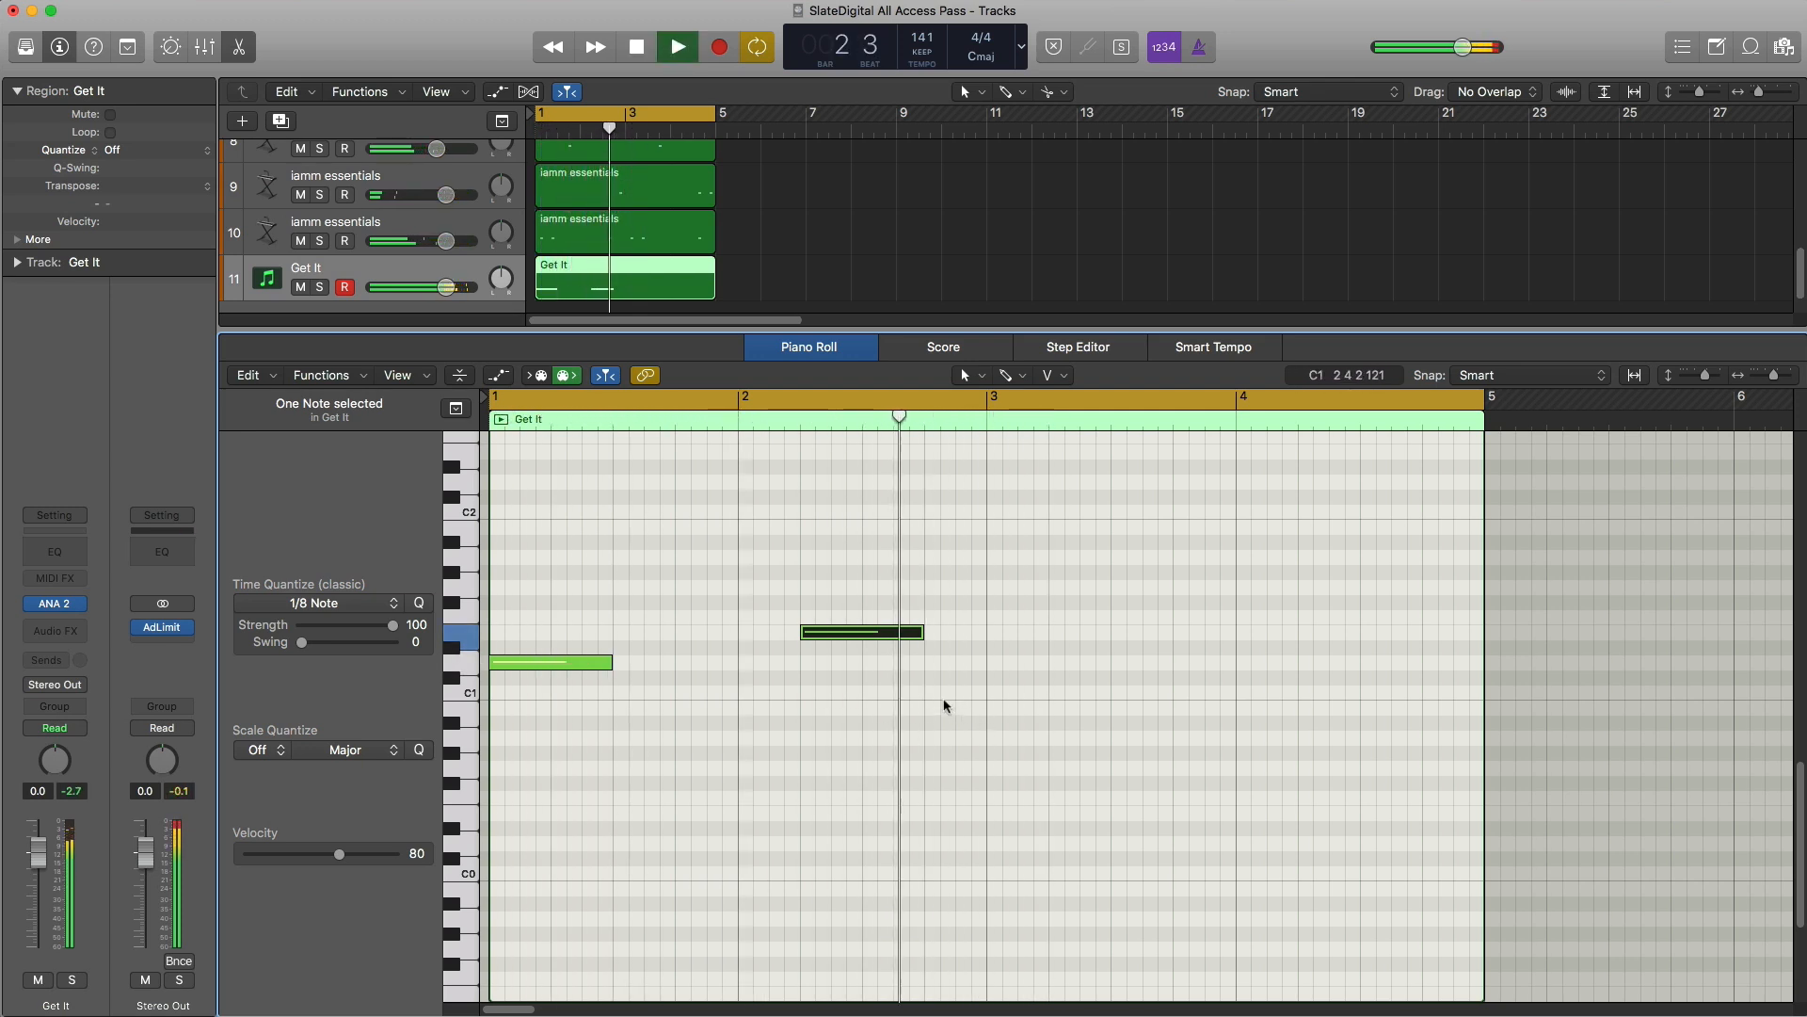
pyautogui.press('space')
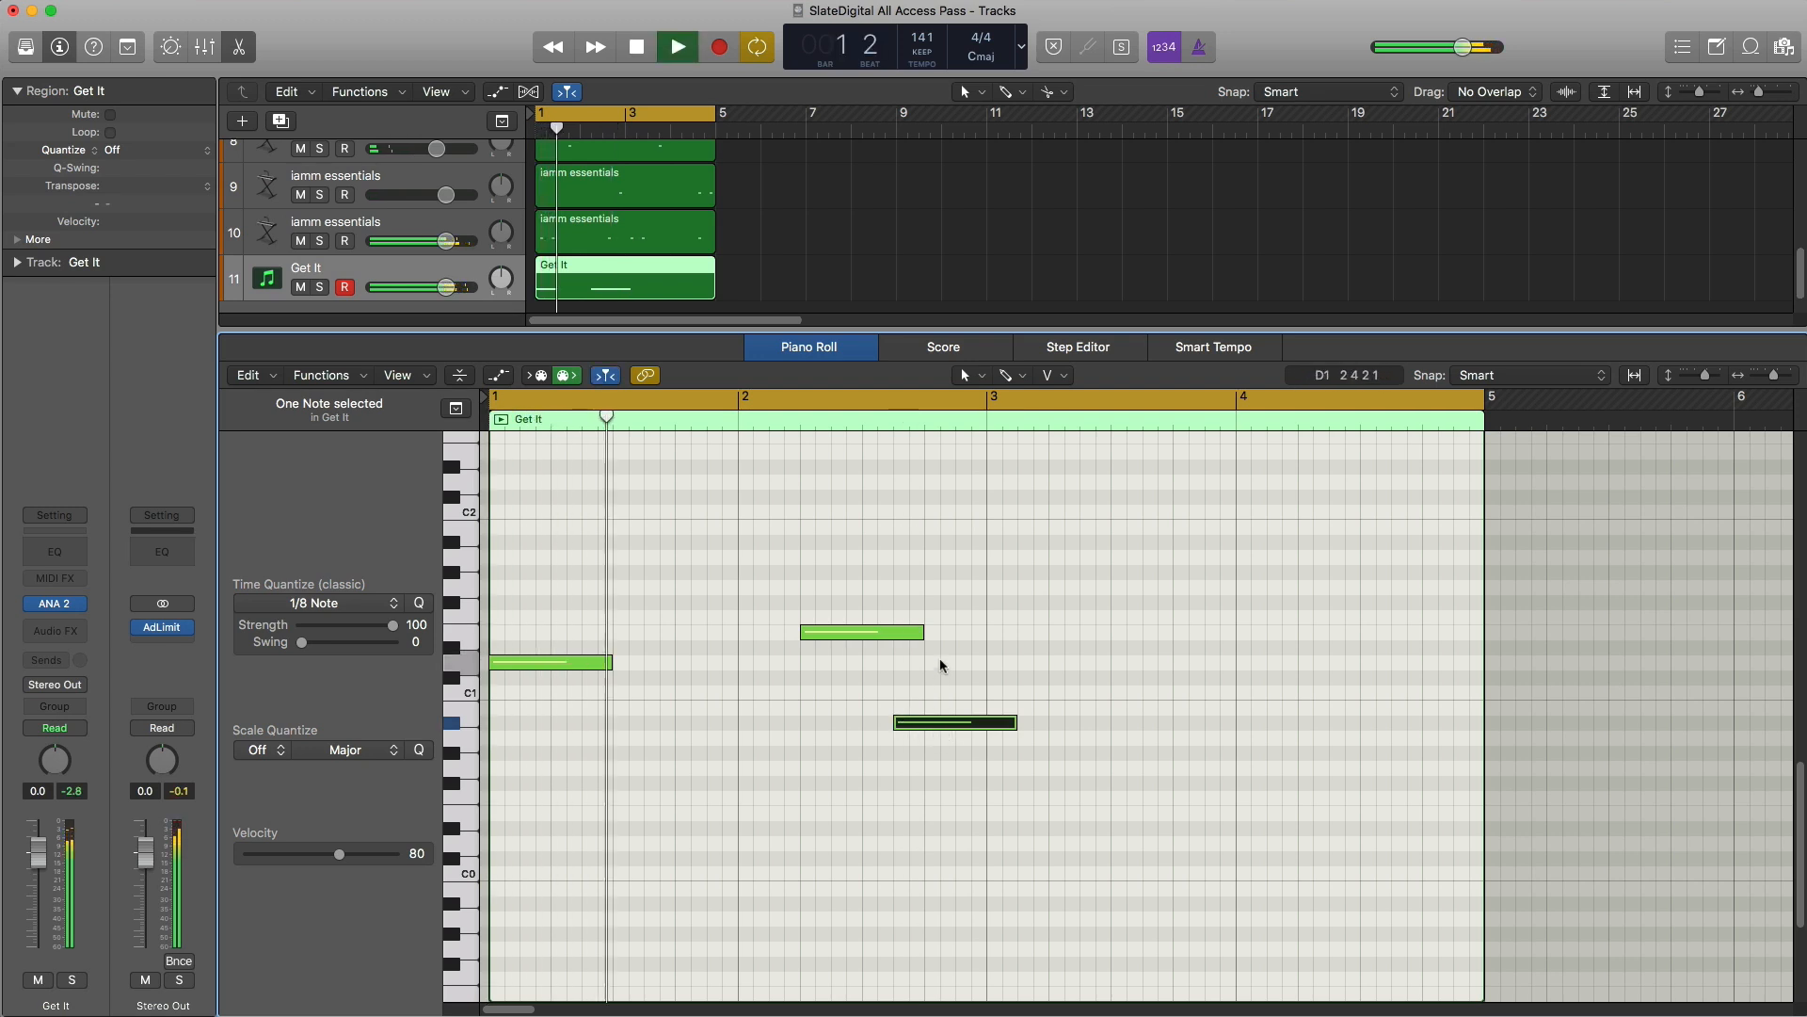
pyautogui.moveTo(921, 633); pyautogui.dragTo(891, 635)
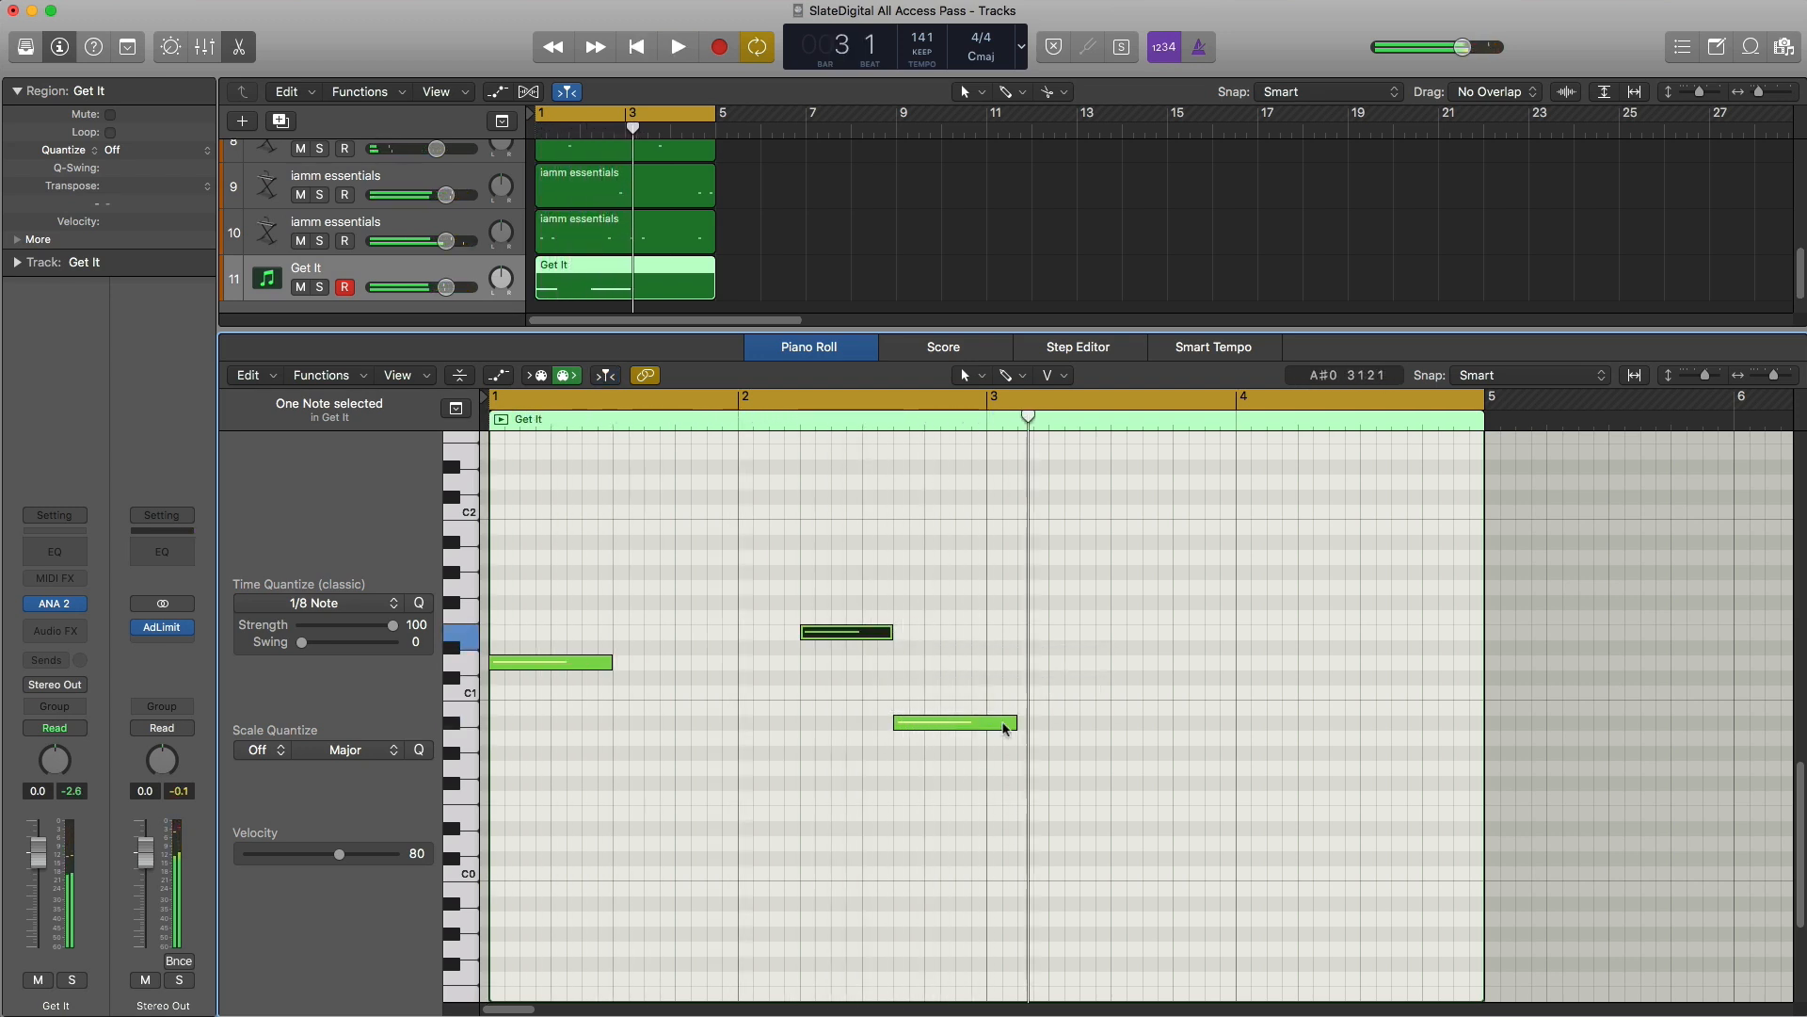
pyautogui.moveTo(1010, 730); pyautogui.dragTo(986, 730)
pyautogui.press('space')
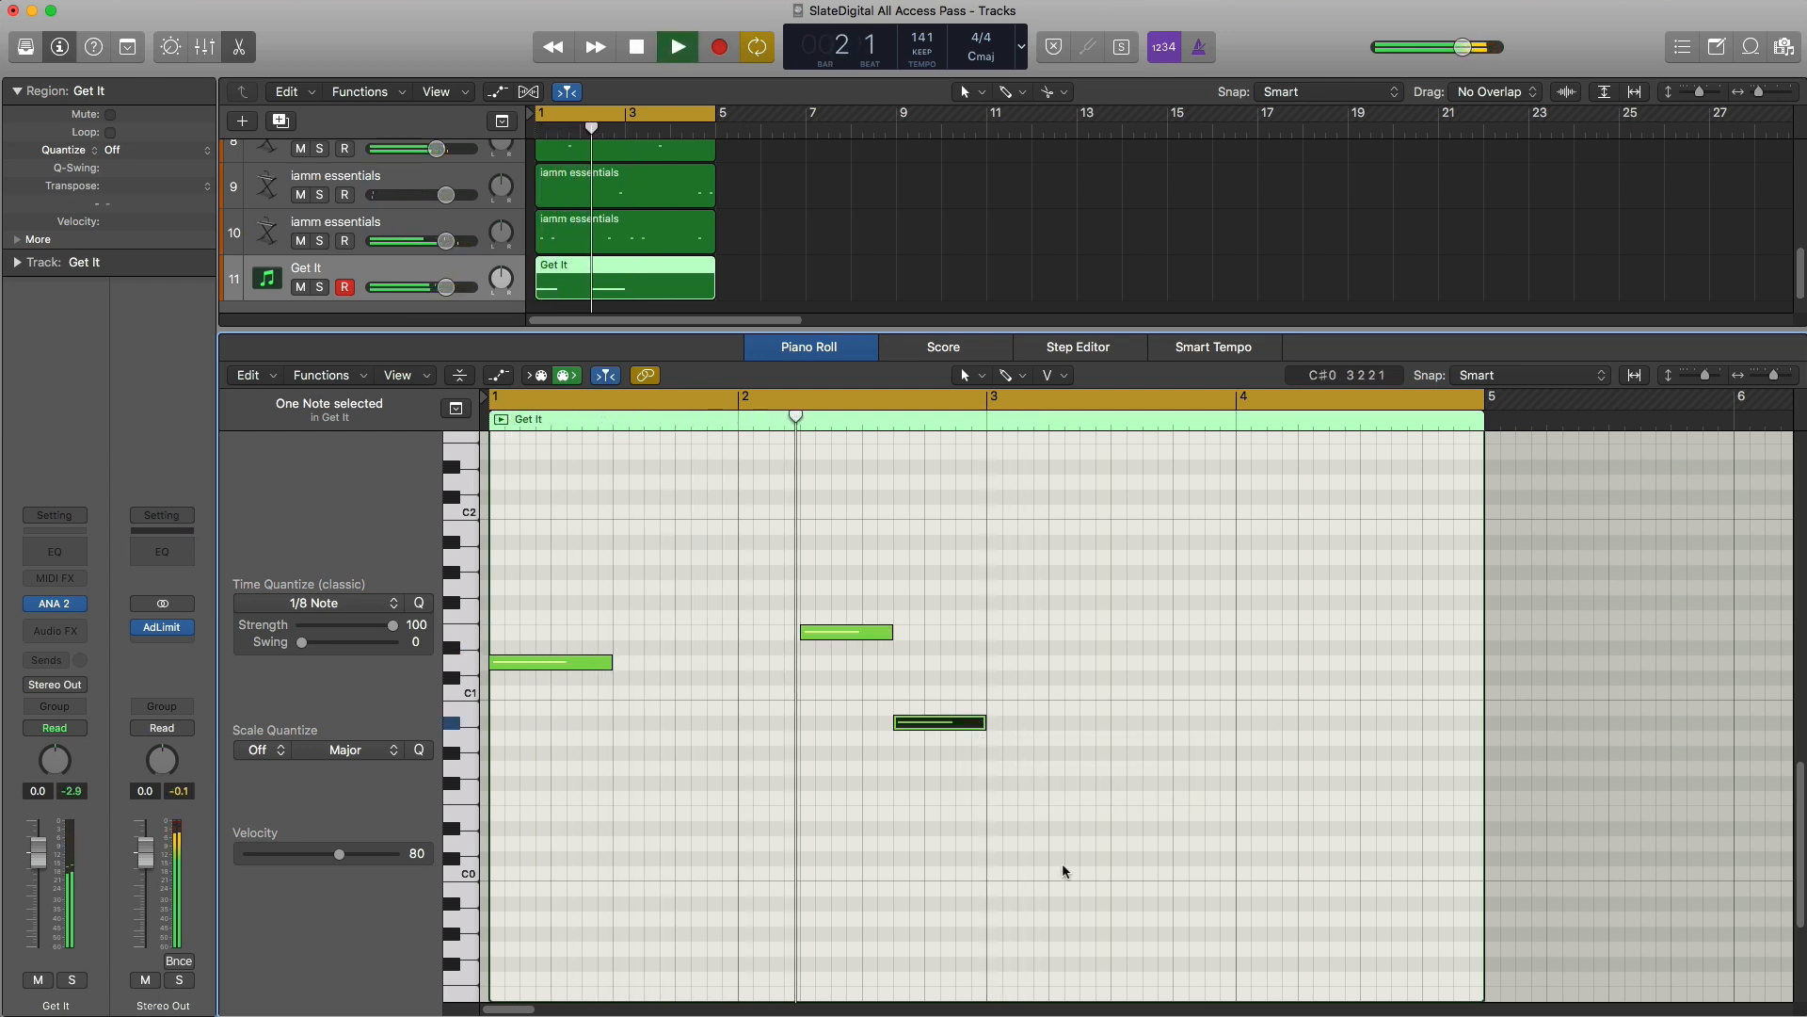
# Step: Add a G0 note under two beats long at the start of bar 3 while listening to the loop
pyautogui.press('space')
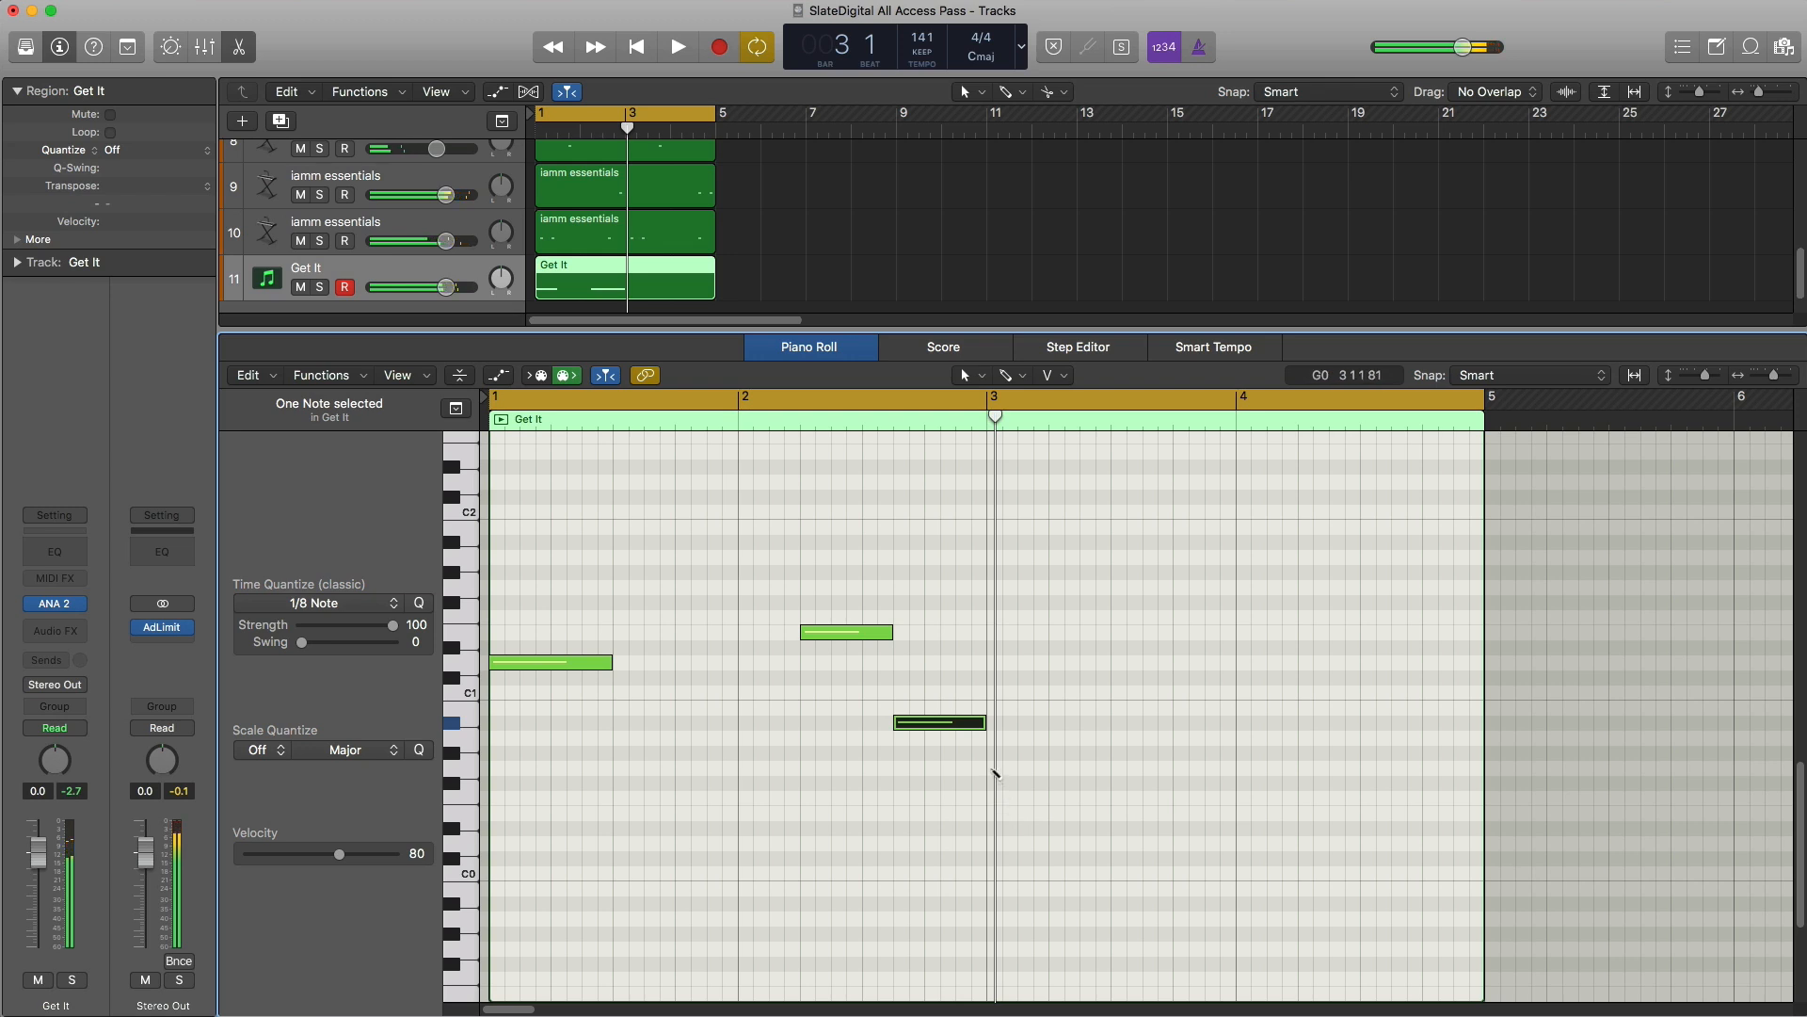
pyautogui.press('space')
pyautogui.moveTo(1073, 771); pyautogui.dragTo(1082, 770)
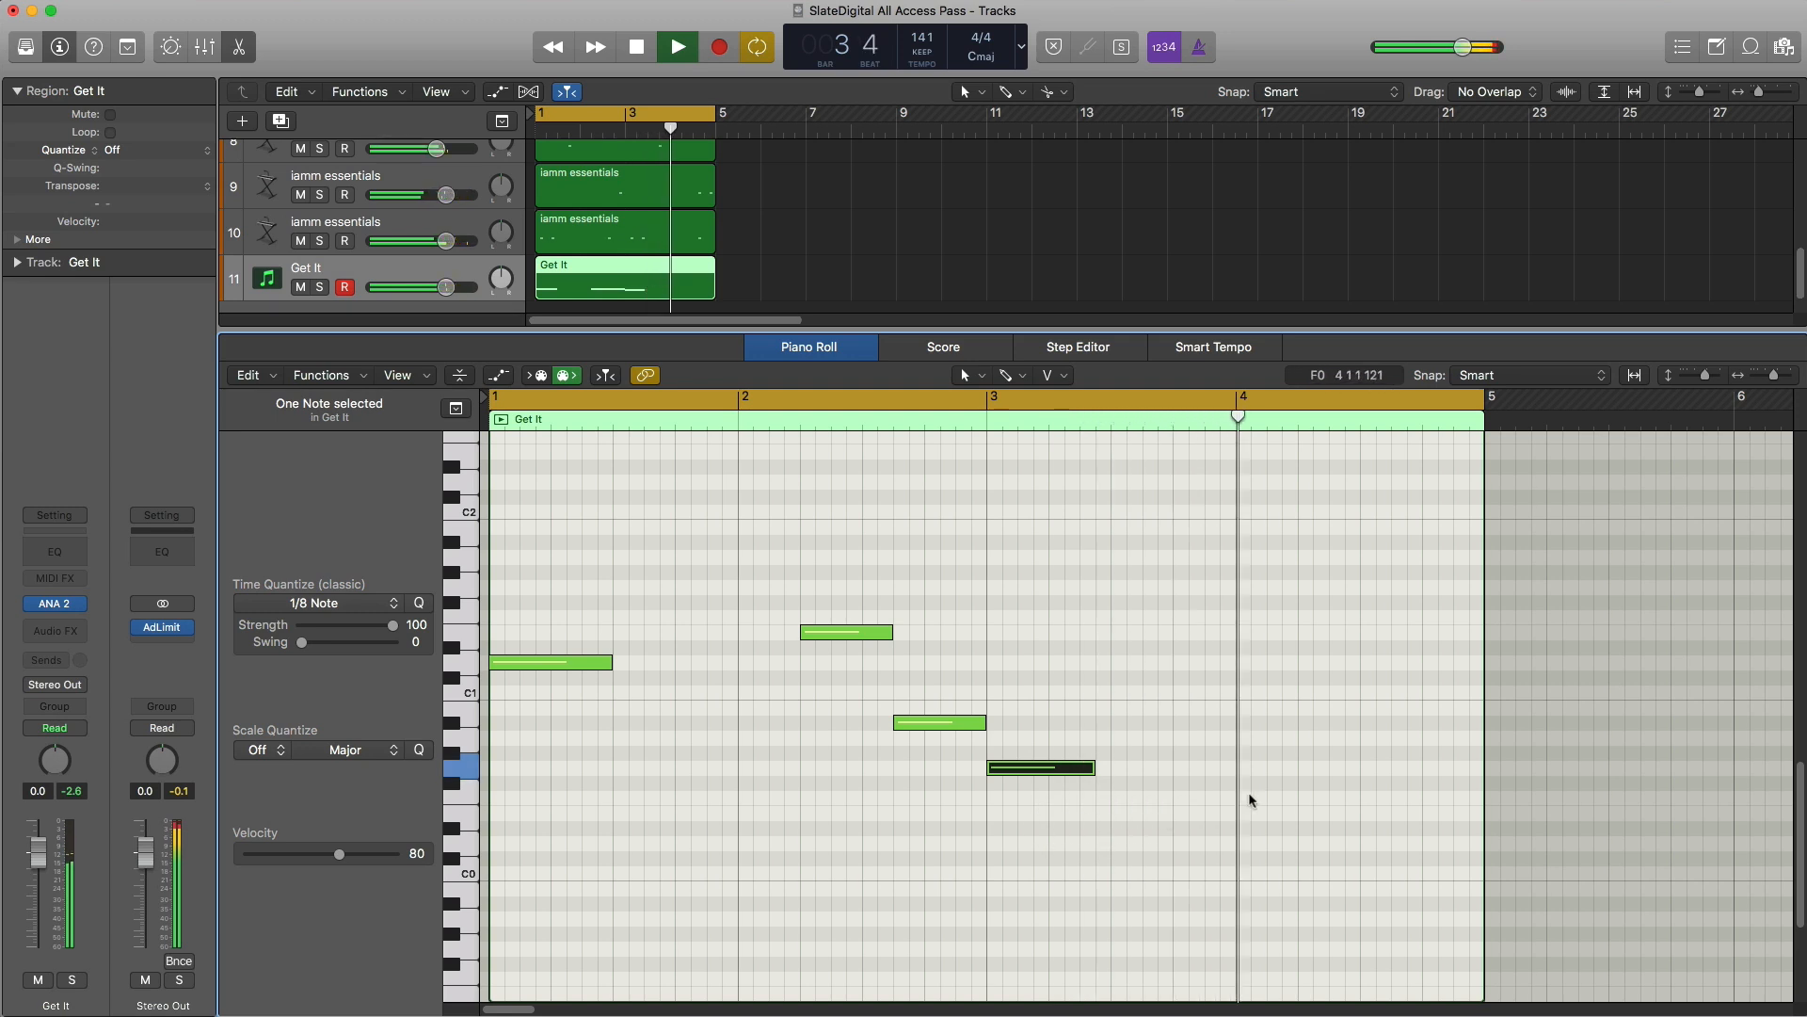
# Step: Add two G0 notes in bar 4, at beat 2 and halfway through beat 3, each shortened to about one beat
pyautogui.press('space')
pyautogui.keyDown('super'); pyautogui.click(1307, 768); pyautogui.keyUp('super')
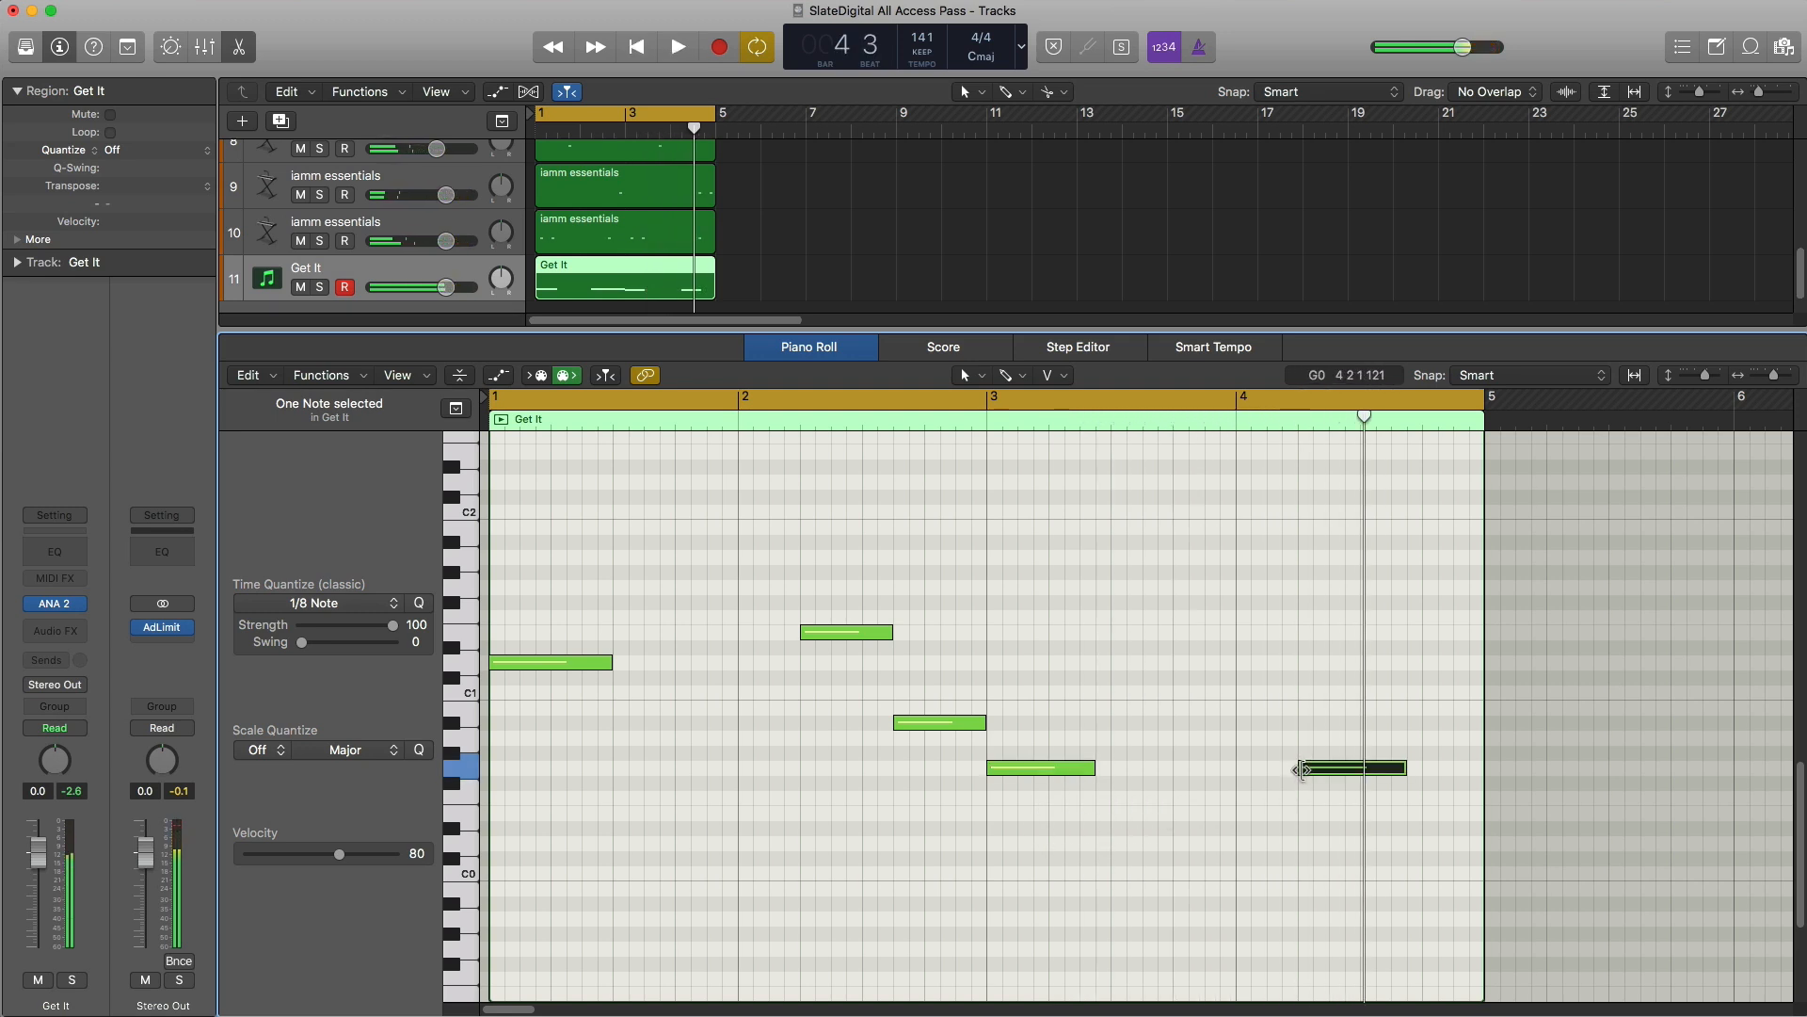
pyautogui.moveTo(1402, 769); pyautogui.dragTo(1366, 769)
pyautogui.press('space')
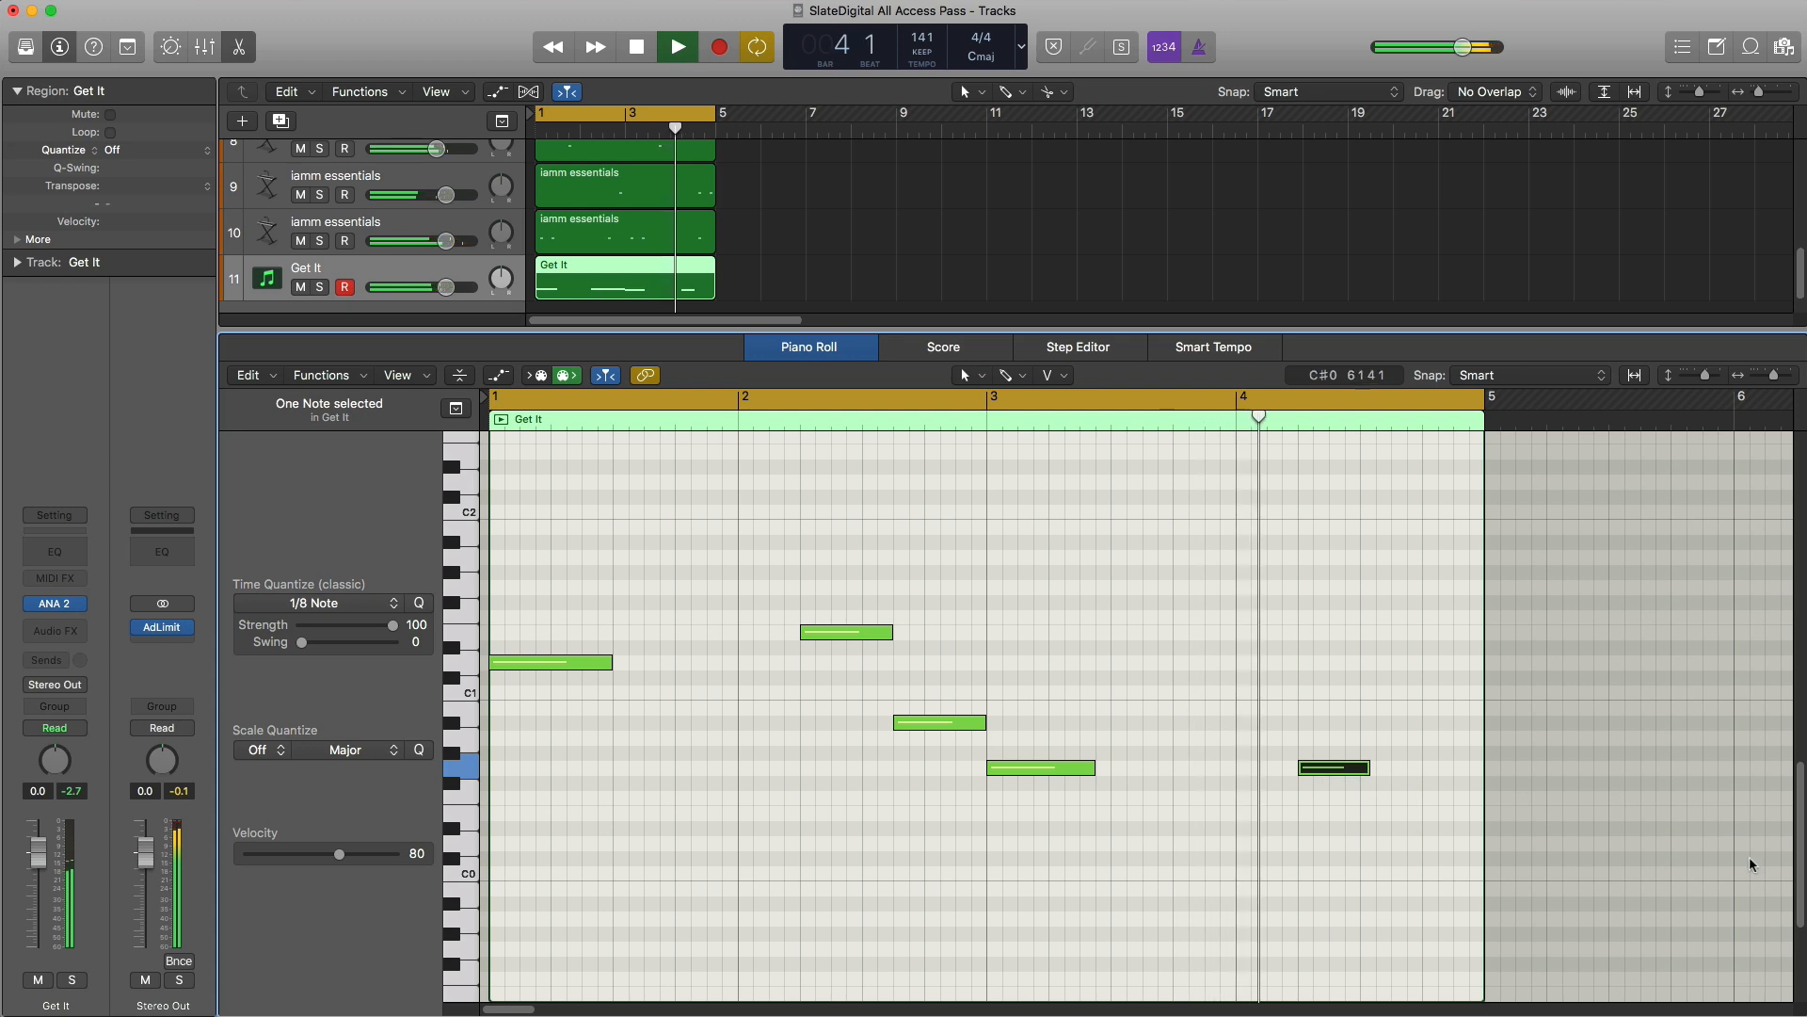
pyautogui.keyDown('super'); pyautogui.click(1394, 767); pyautogui.keyUp('super')
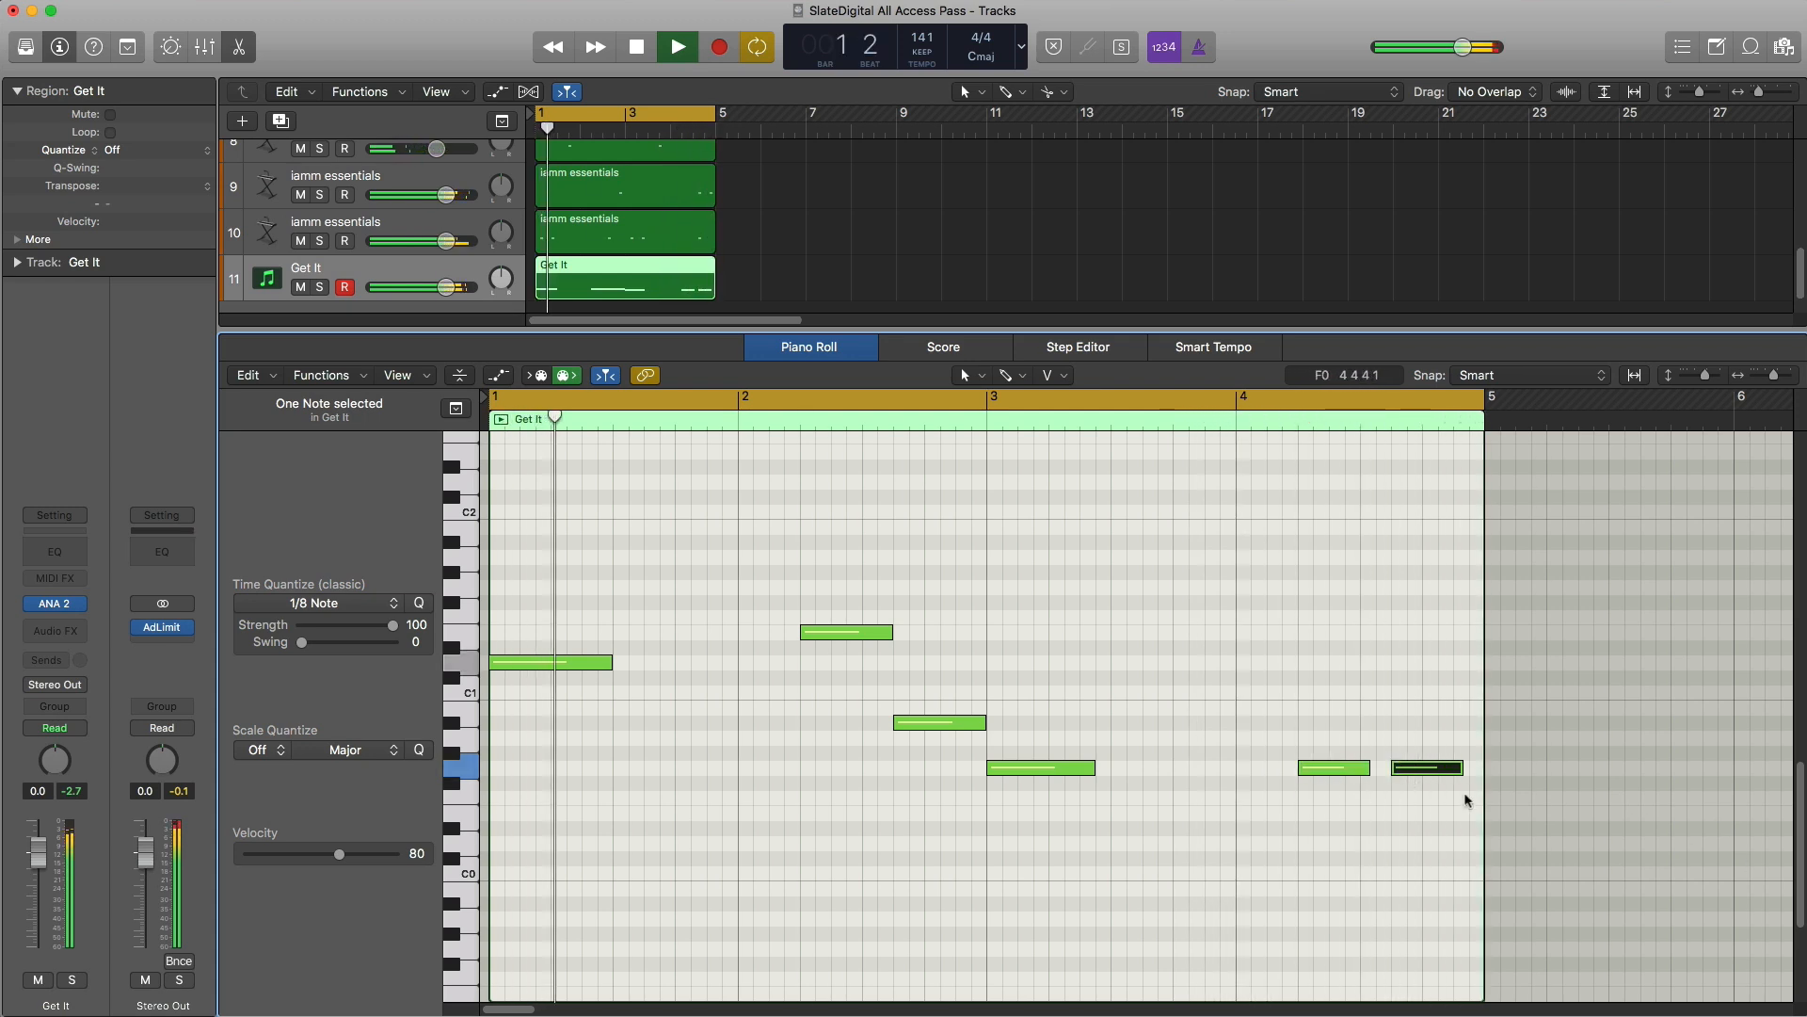
pyautogui.press('space')
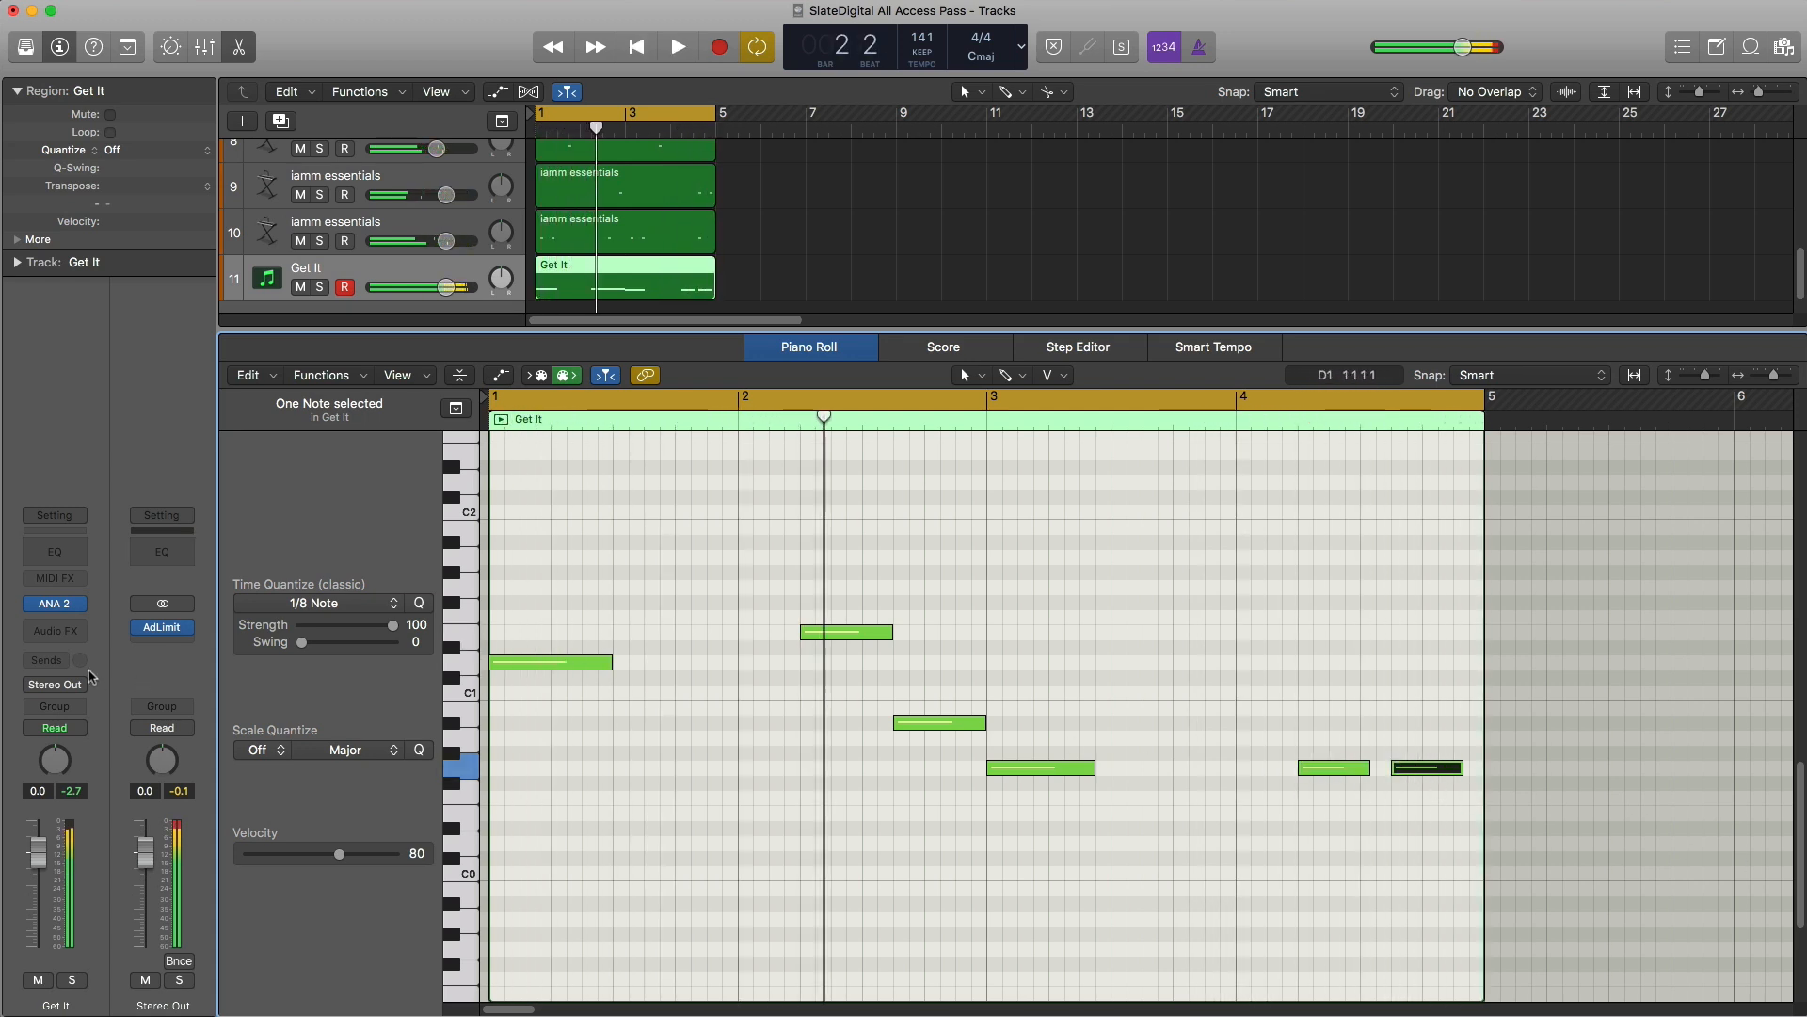
# Step: Reopen ANA 2's preset browser, sort the presets by category and load the 808 preset Clean But Big
pyautogui.press('v')
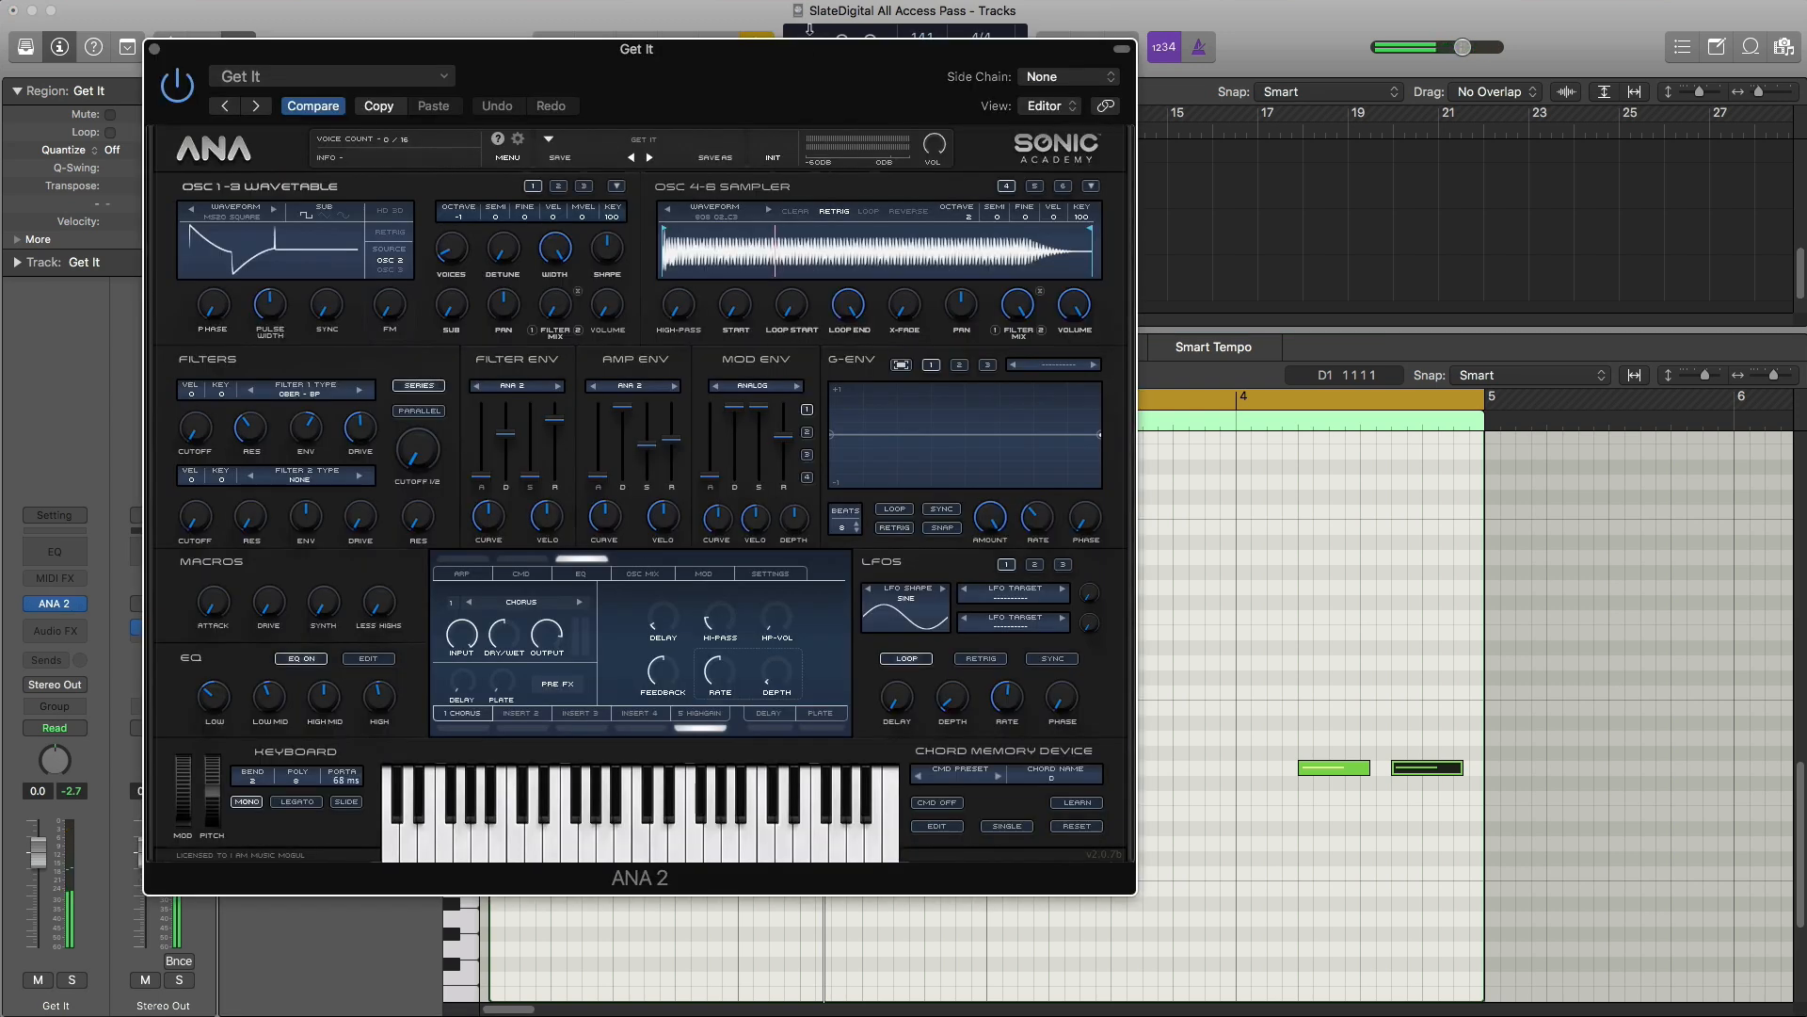
pyautogui.click(631, 144)
pyautogui.scroll(3, 850, 382)
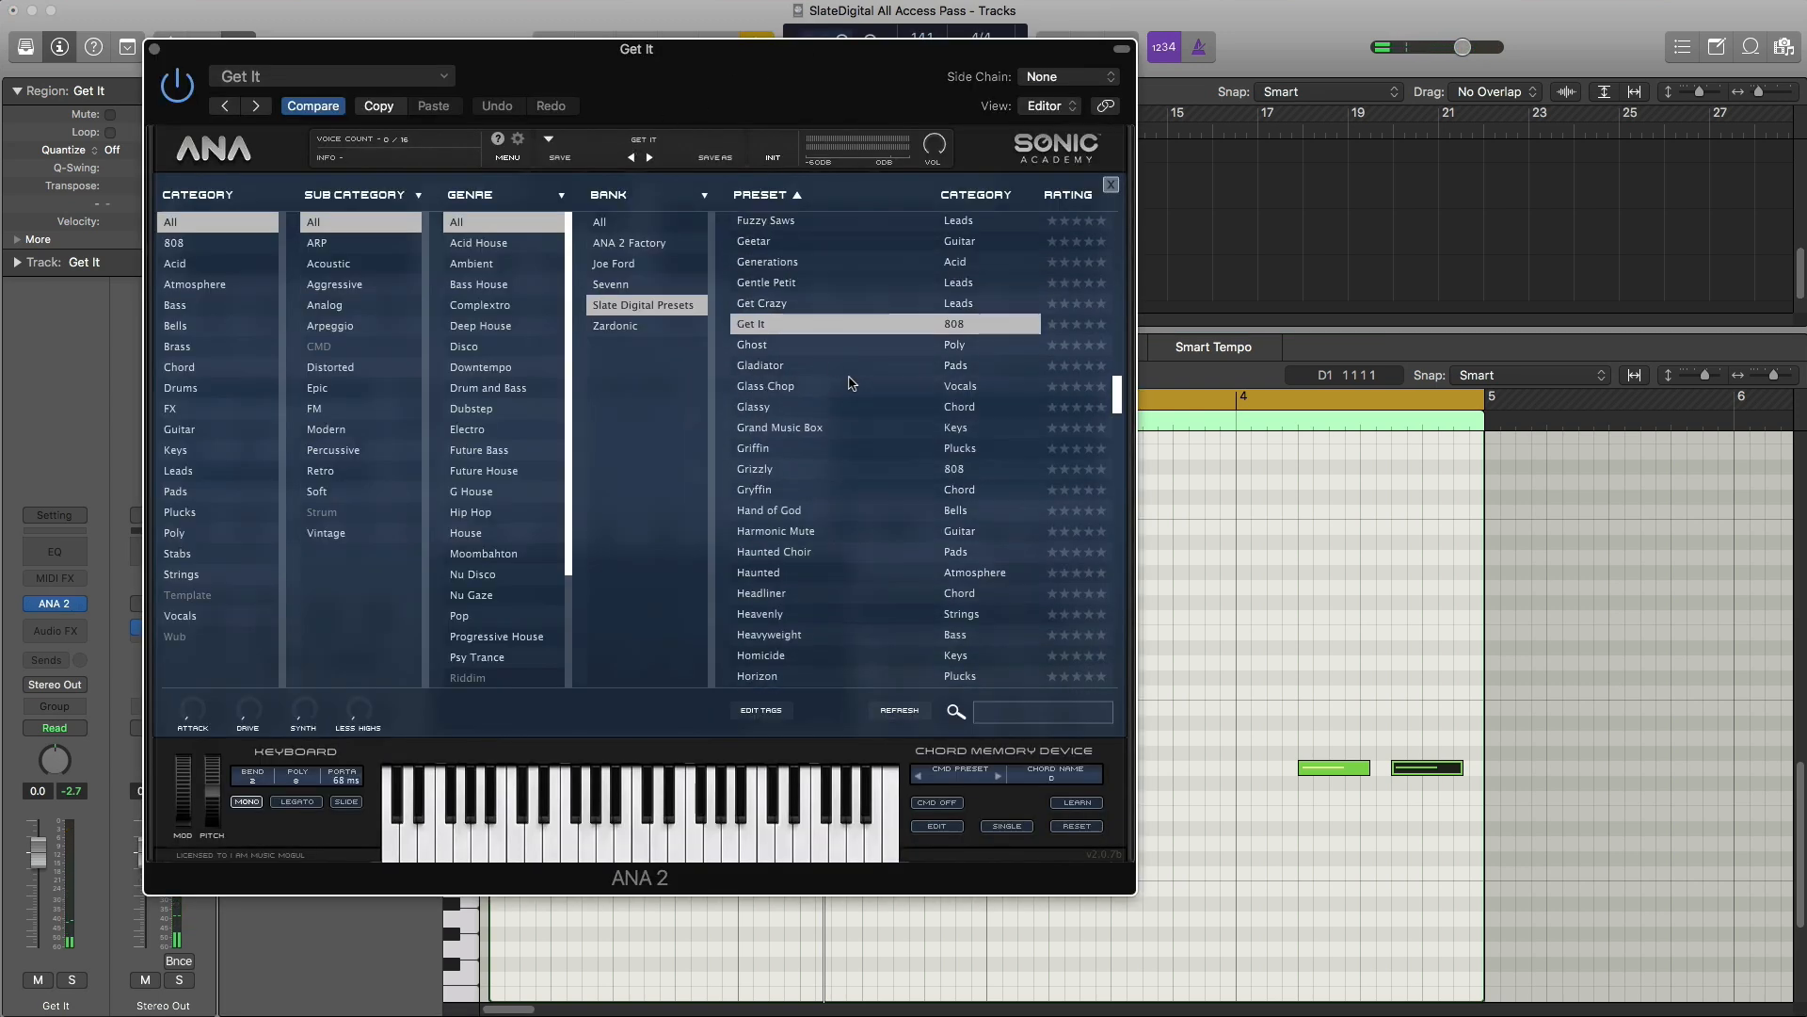
pyautogui.click(970, 198)
pyautogui.click(807, 307)
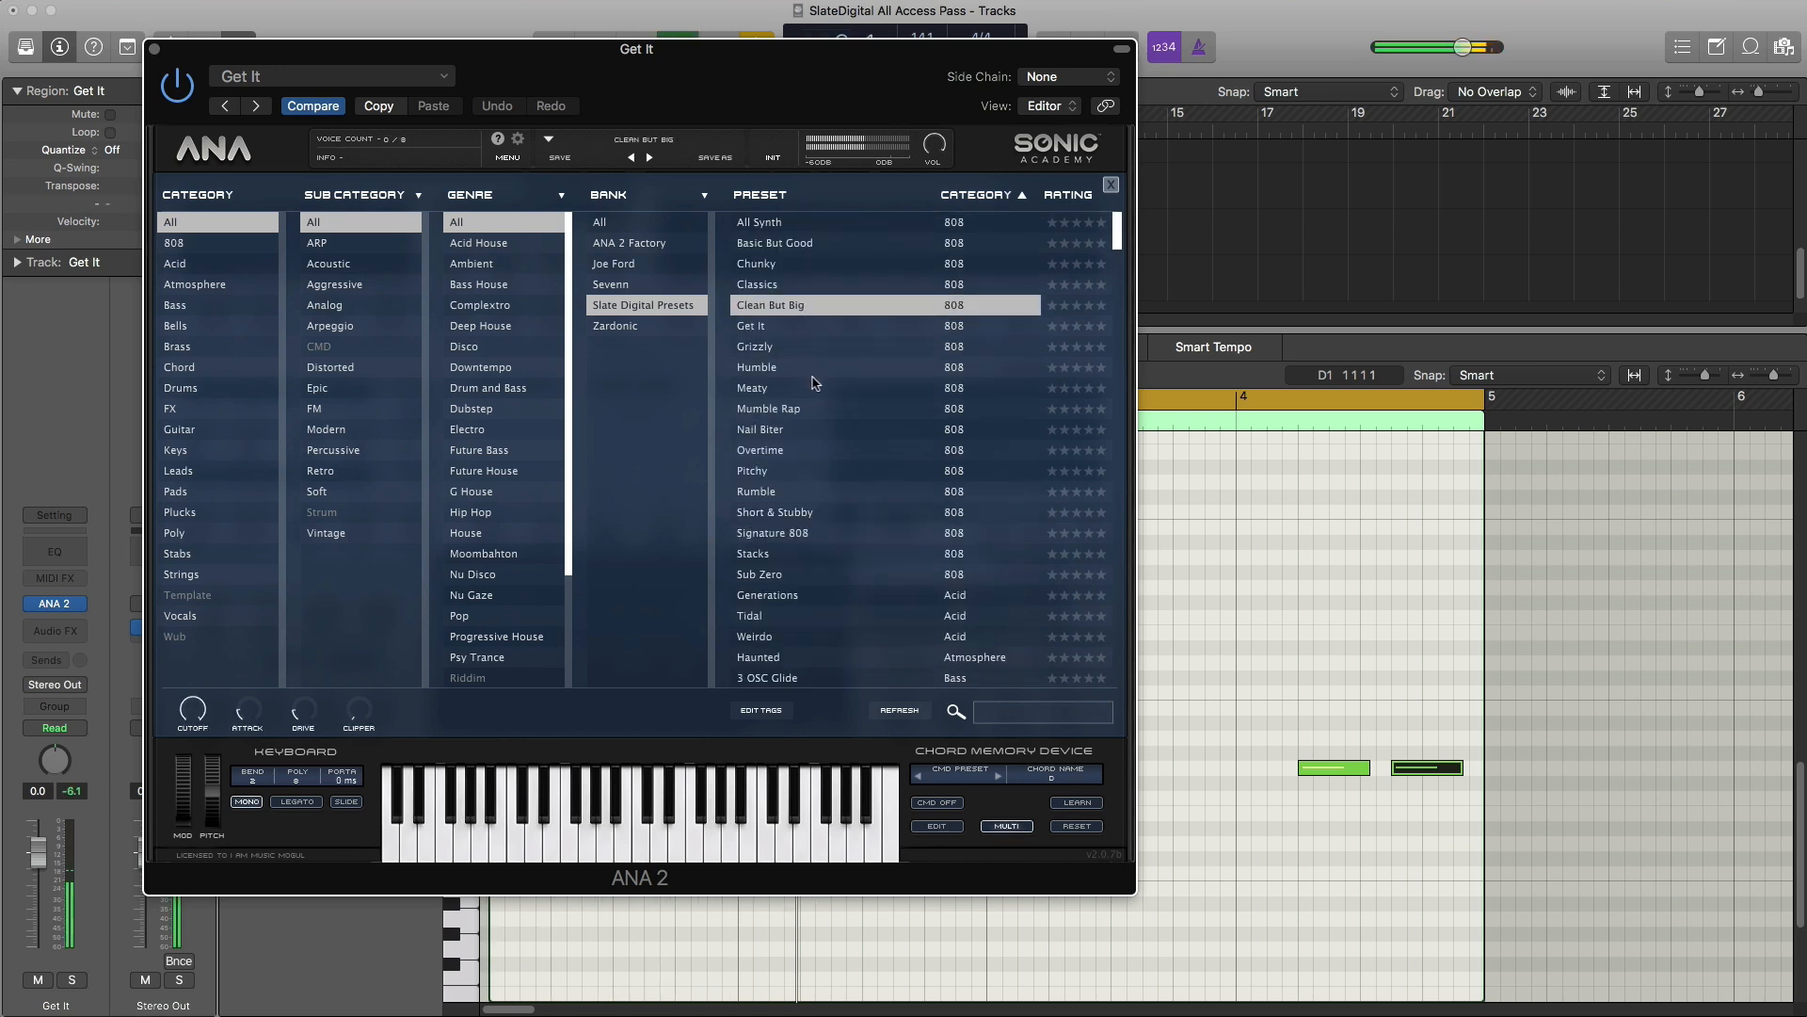
# Step: Transpose all the 808 notes up one octave and lengthen them together until the bar 4 beat 2 note lasts one and a half beats
pyautogui.click(1318, 701)
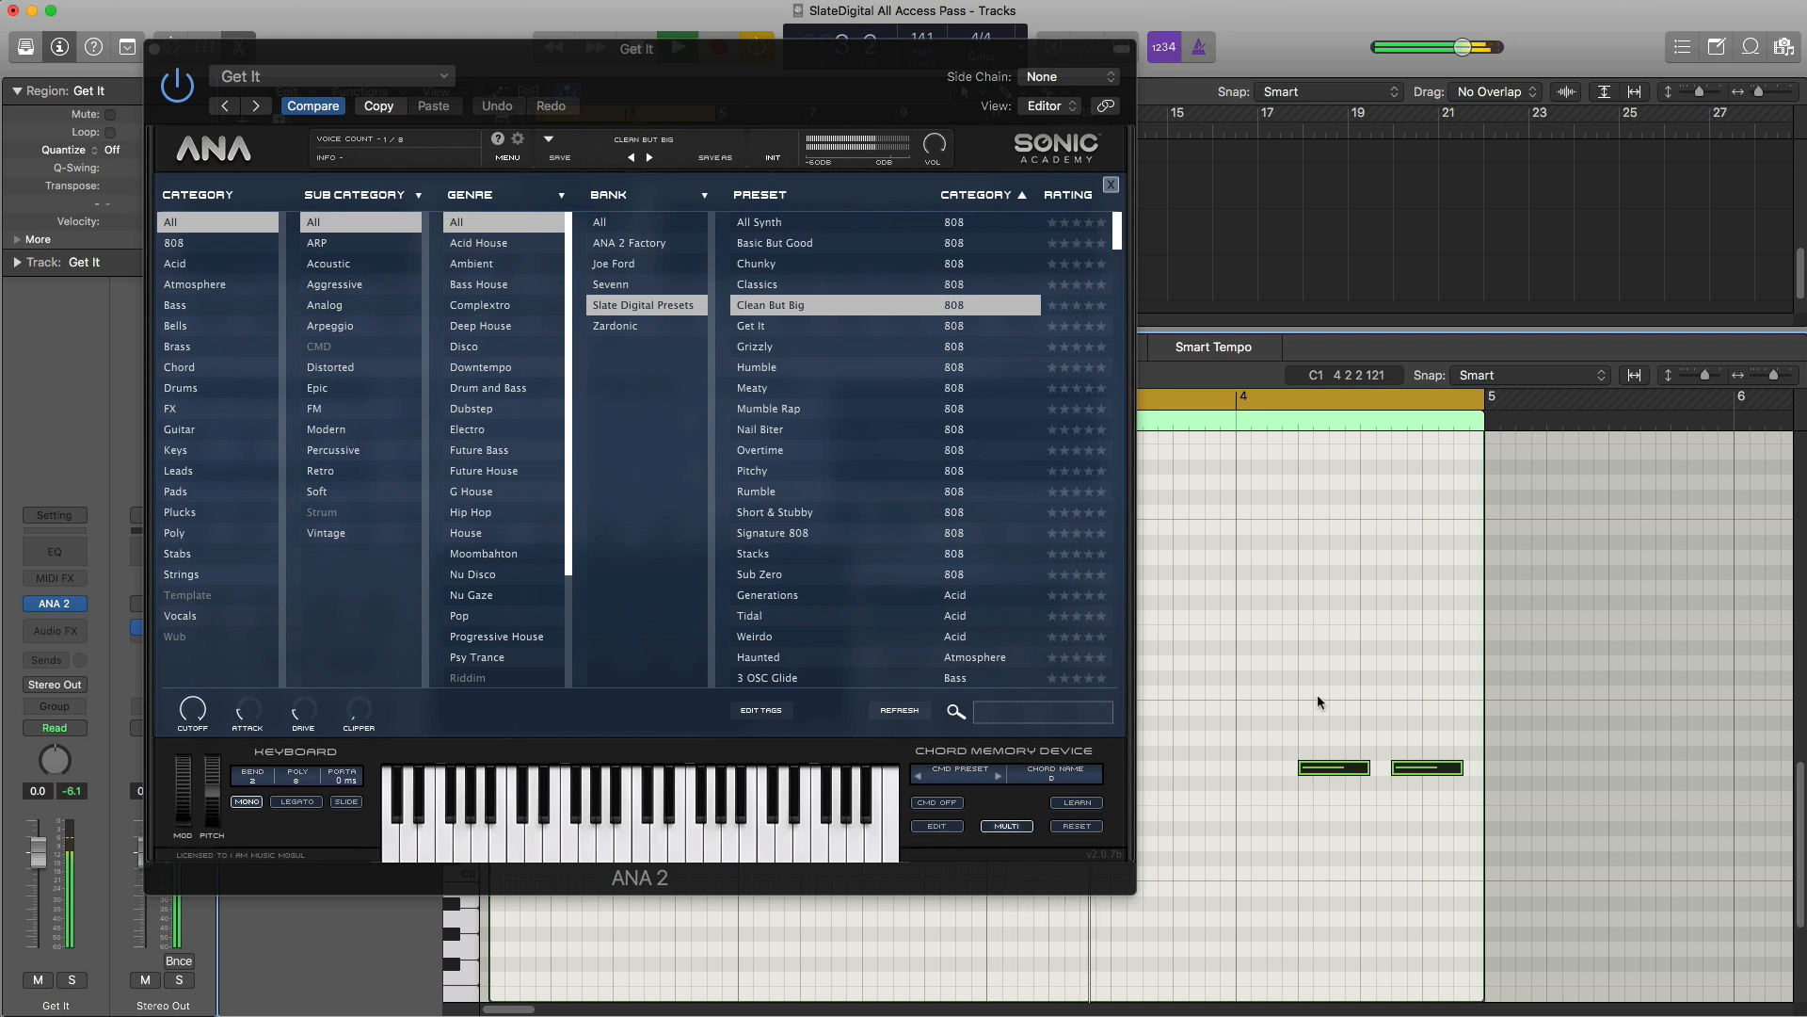
pyautogui.hotkey('alt', 'shift', 'Up')
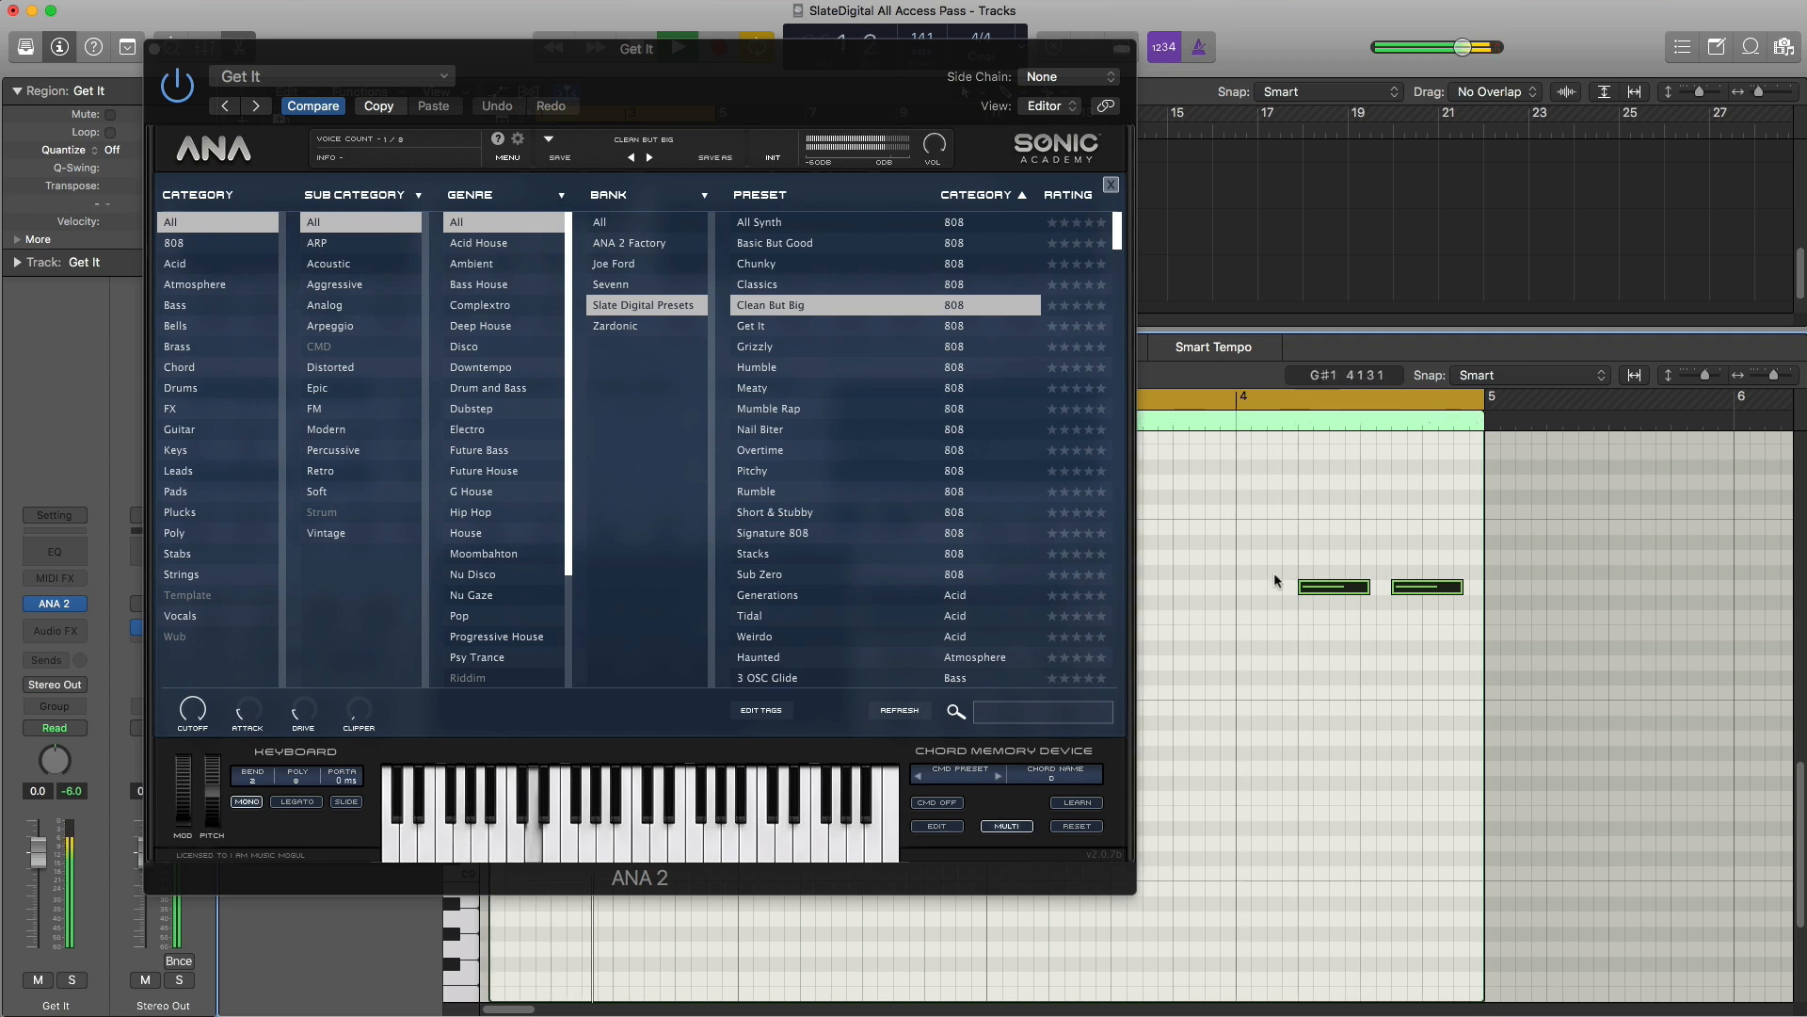
pyautogui.moveTo(1362, 591); pyautogui.dragTo(1390, 592)
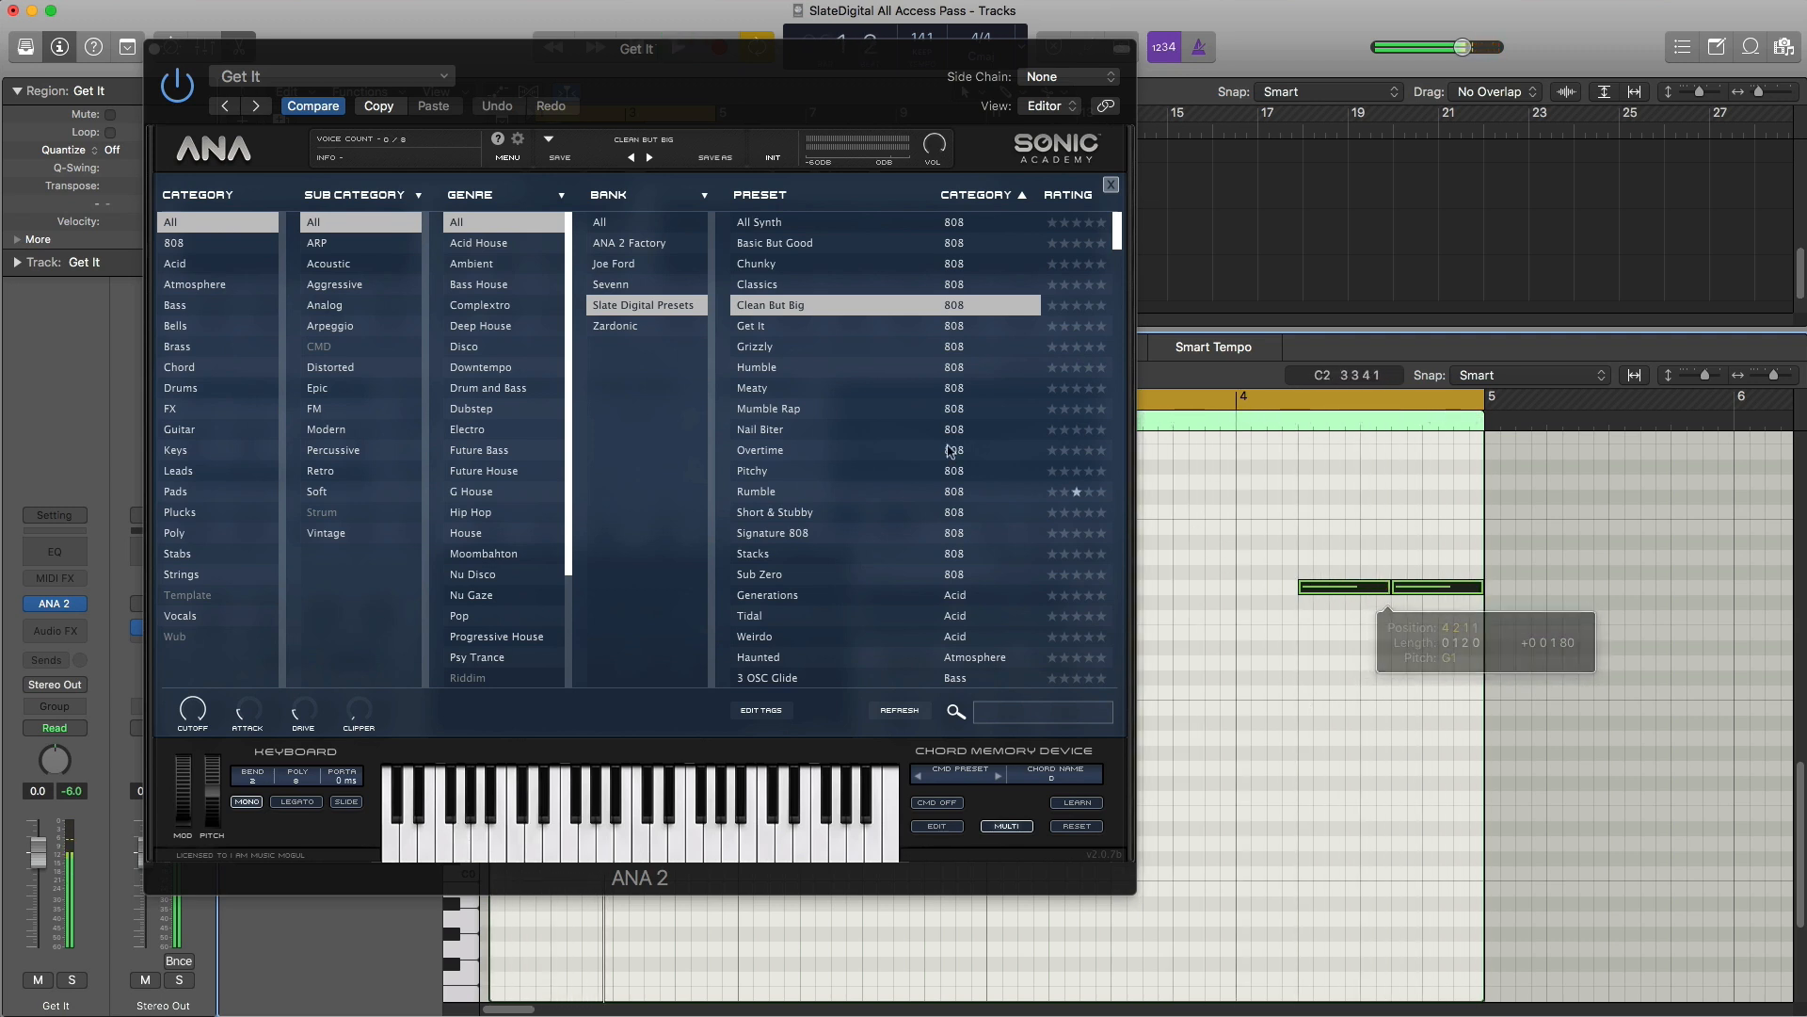
# Step: Audition the 808 presets Humble, Meaty and Mumble Rap, reload Clean But Big, and return to the full track view
pyautogui.click(822, 366)
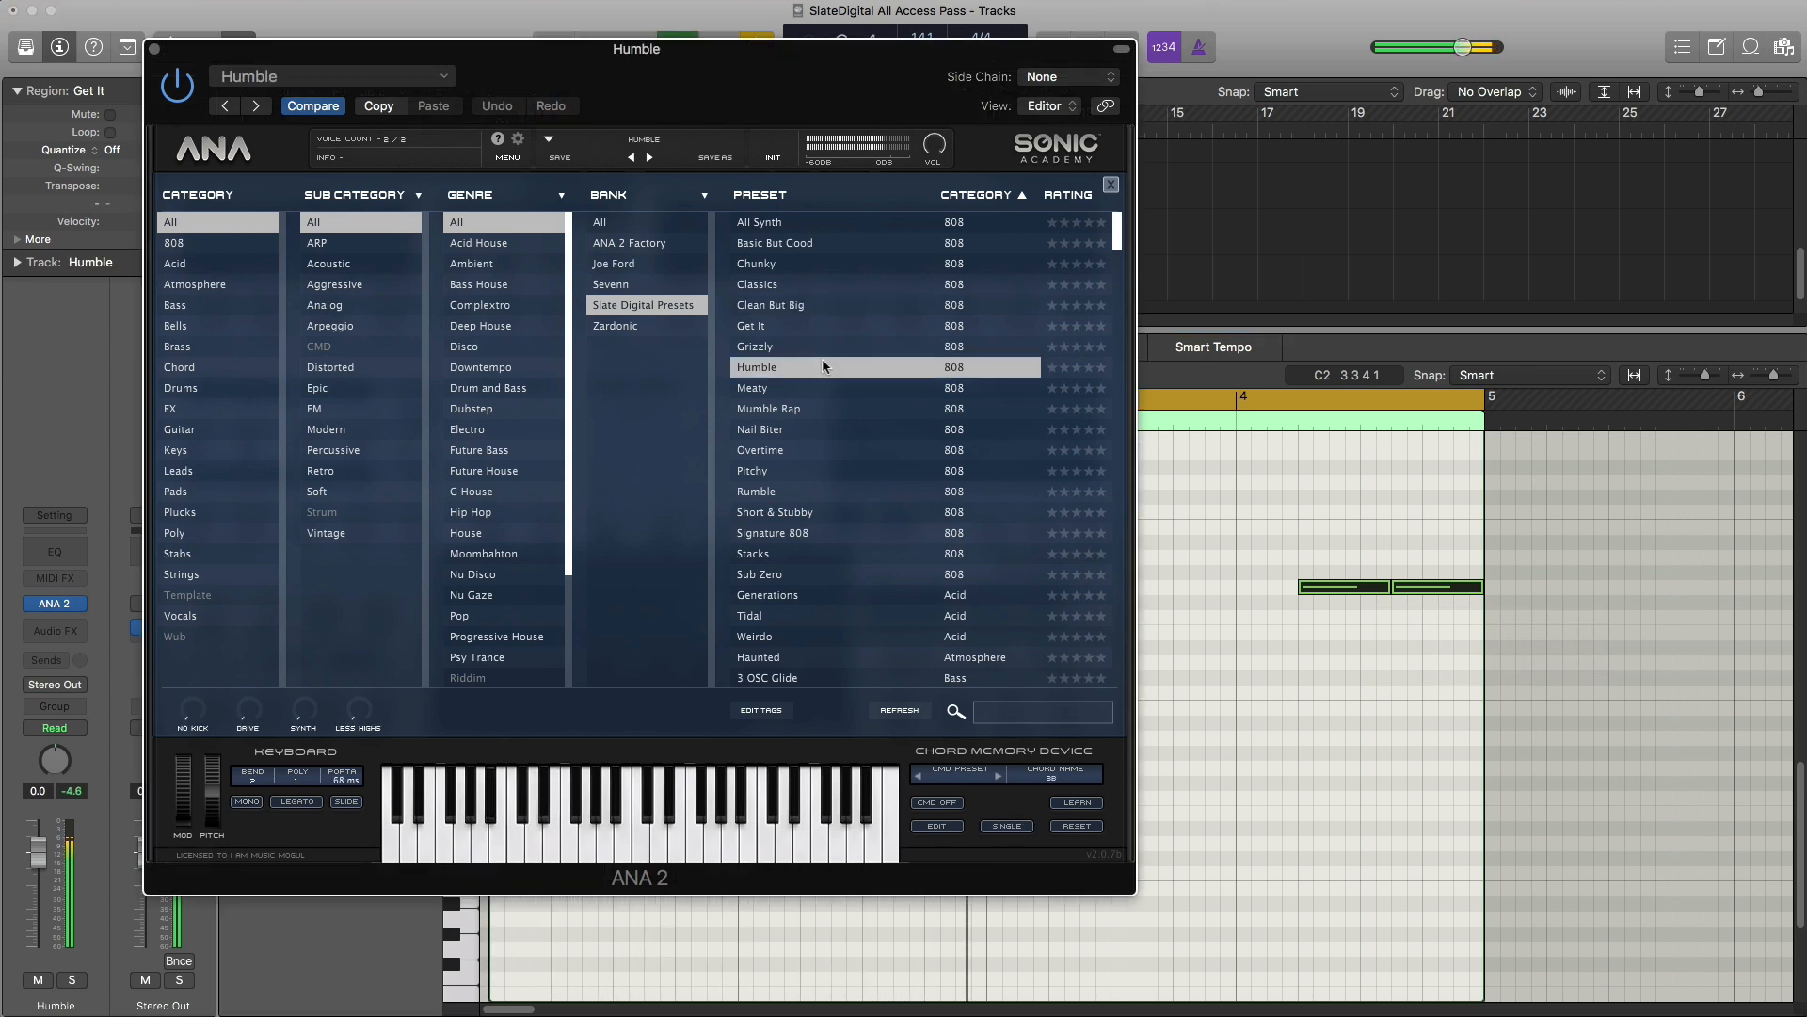
pyautogui.click(796, 391)
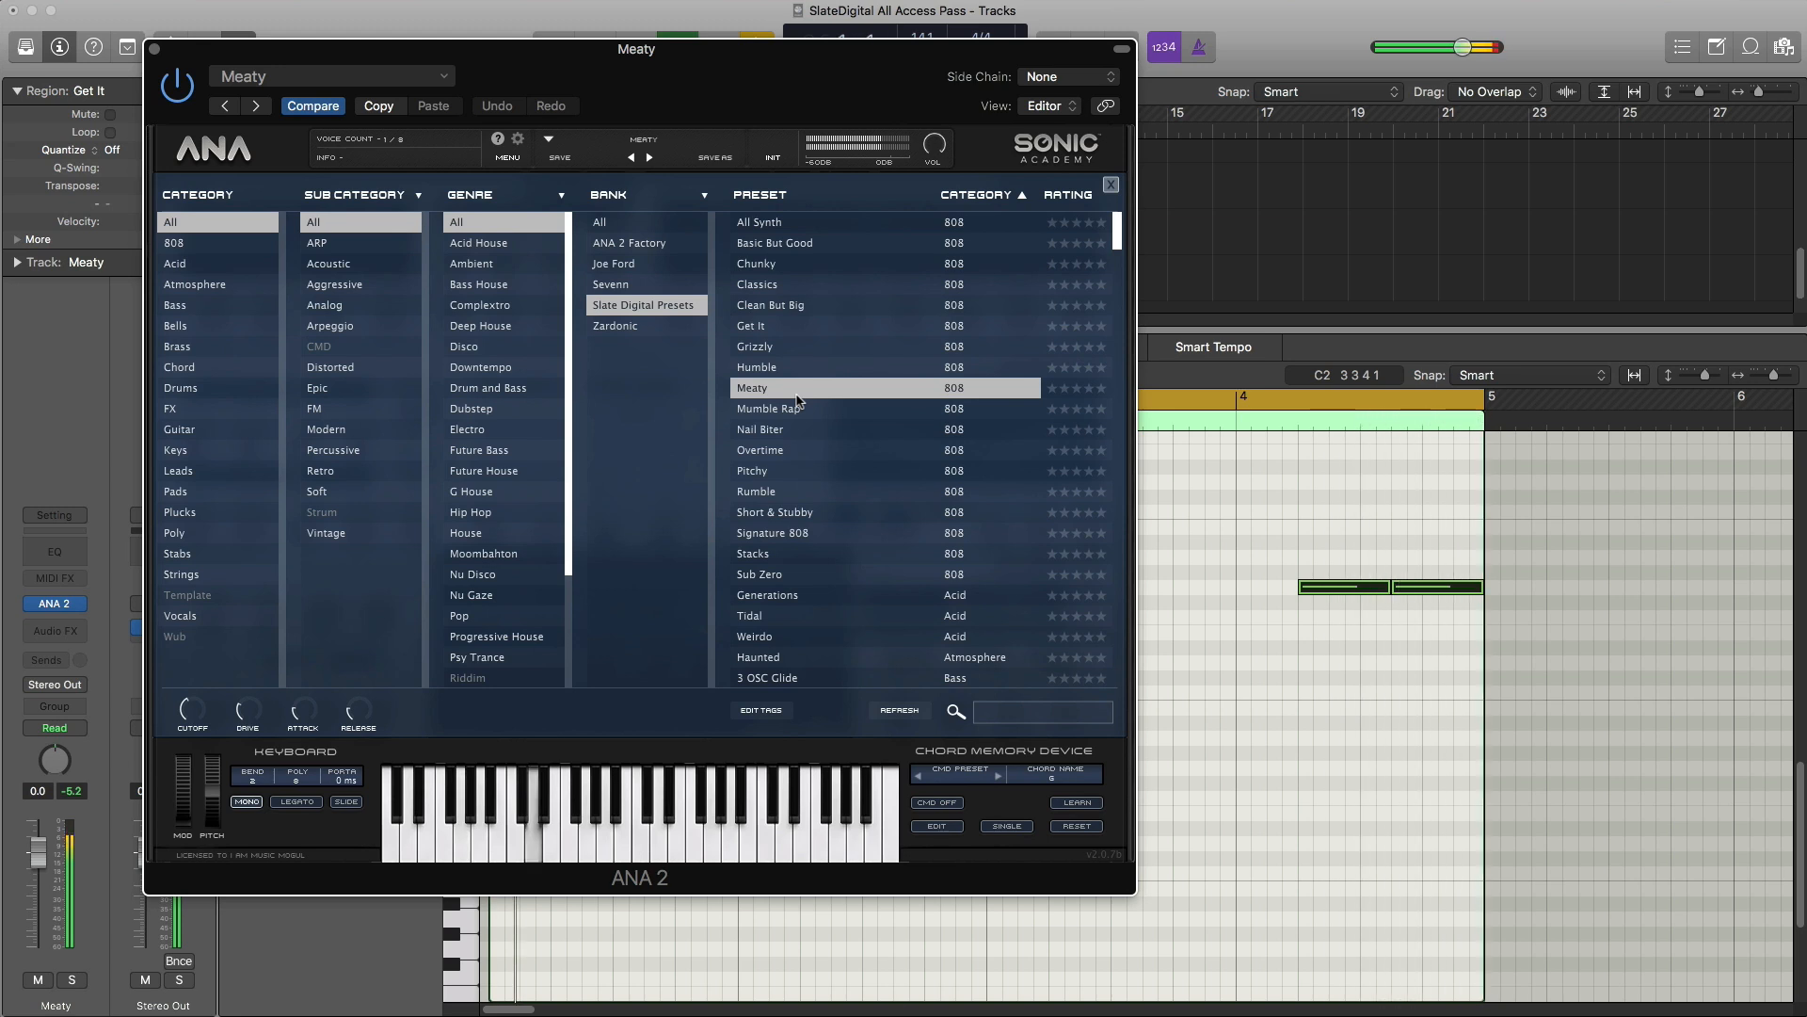
pyautogui.click(792, 407)
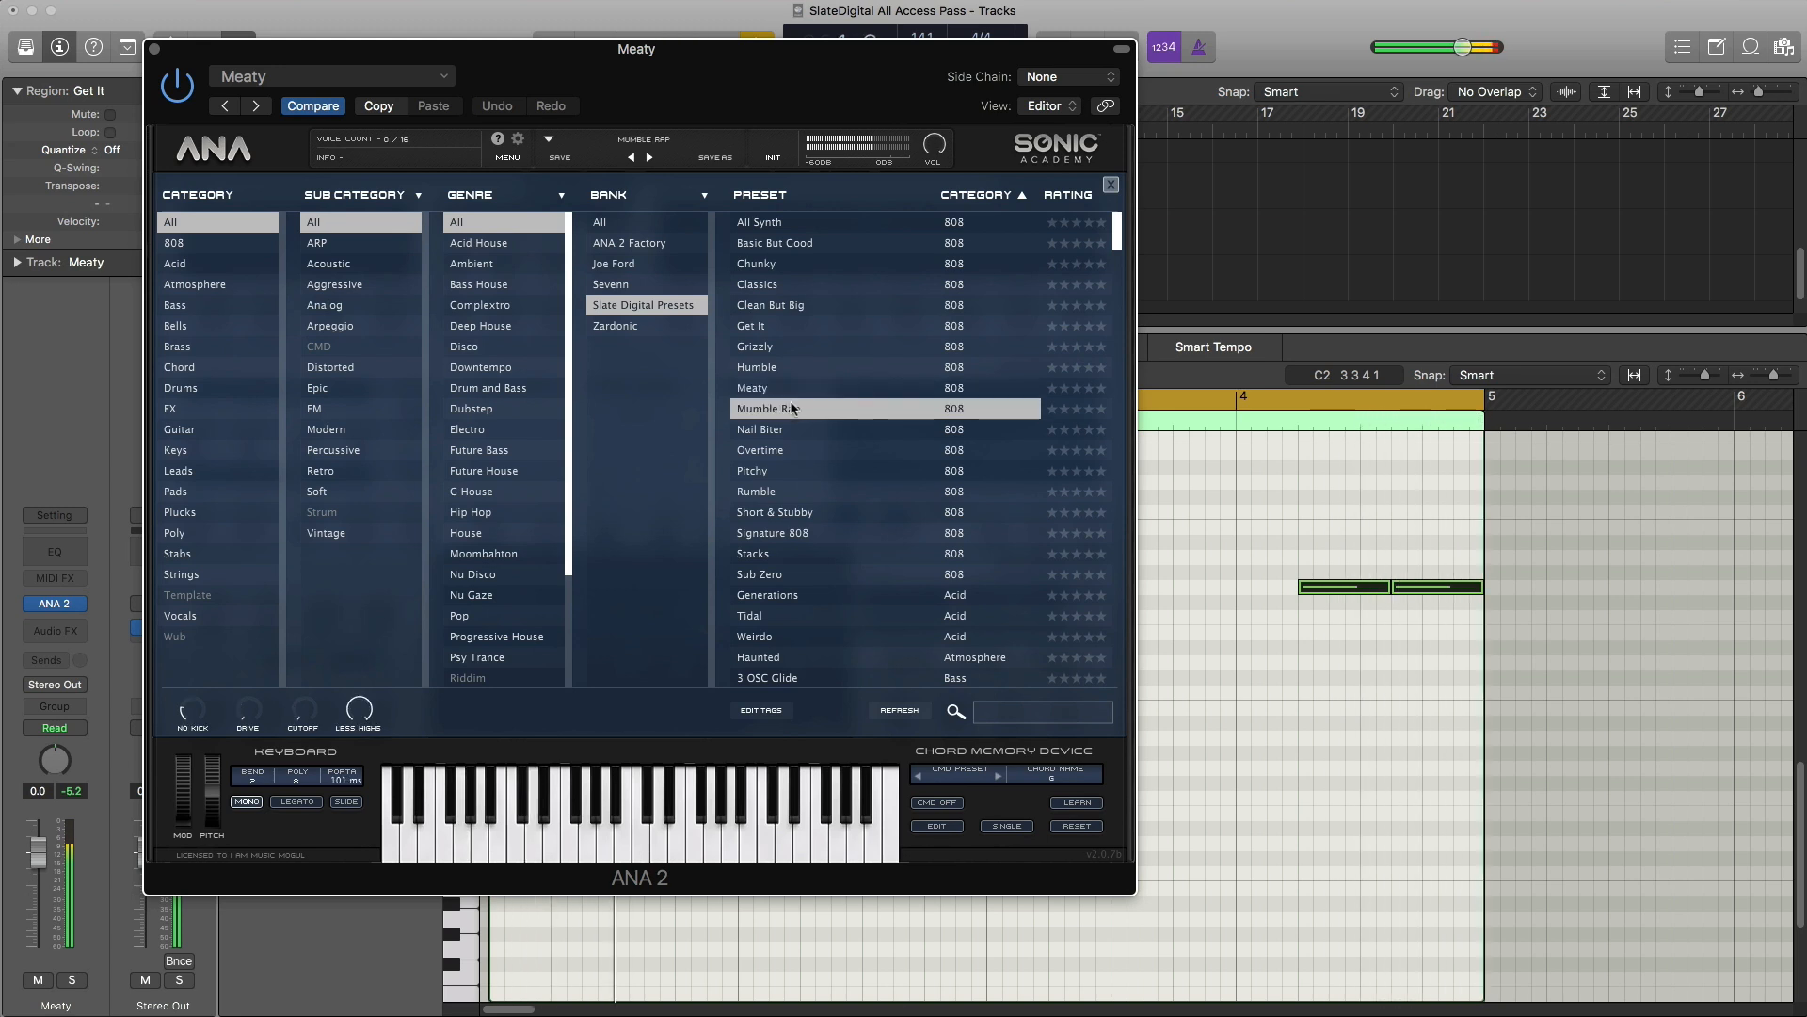
pyautogui.click(761, 308)
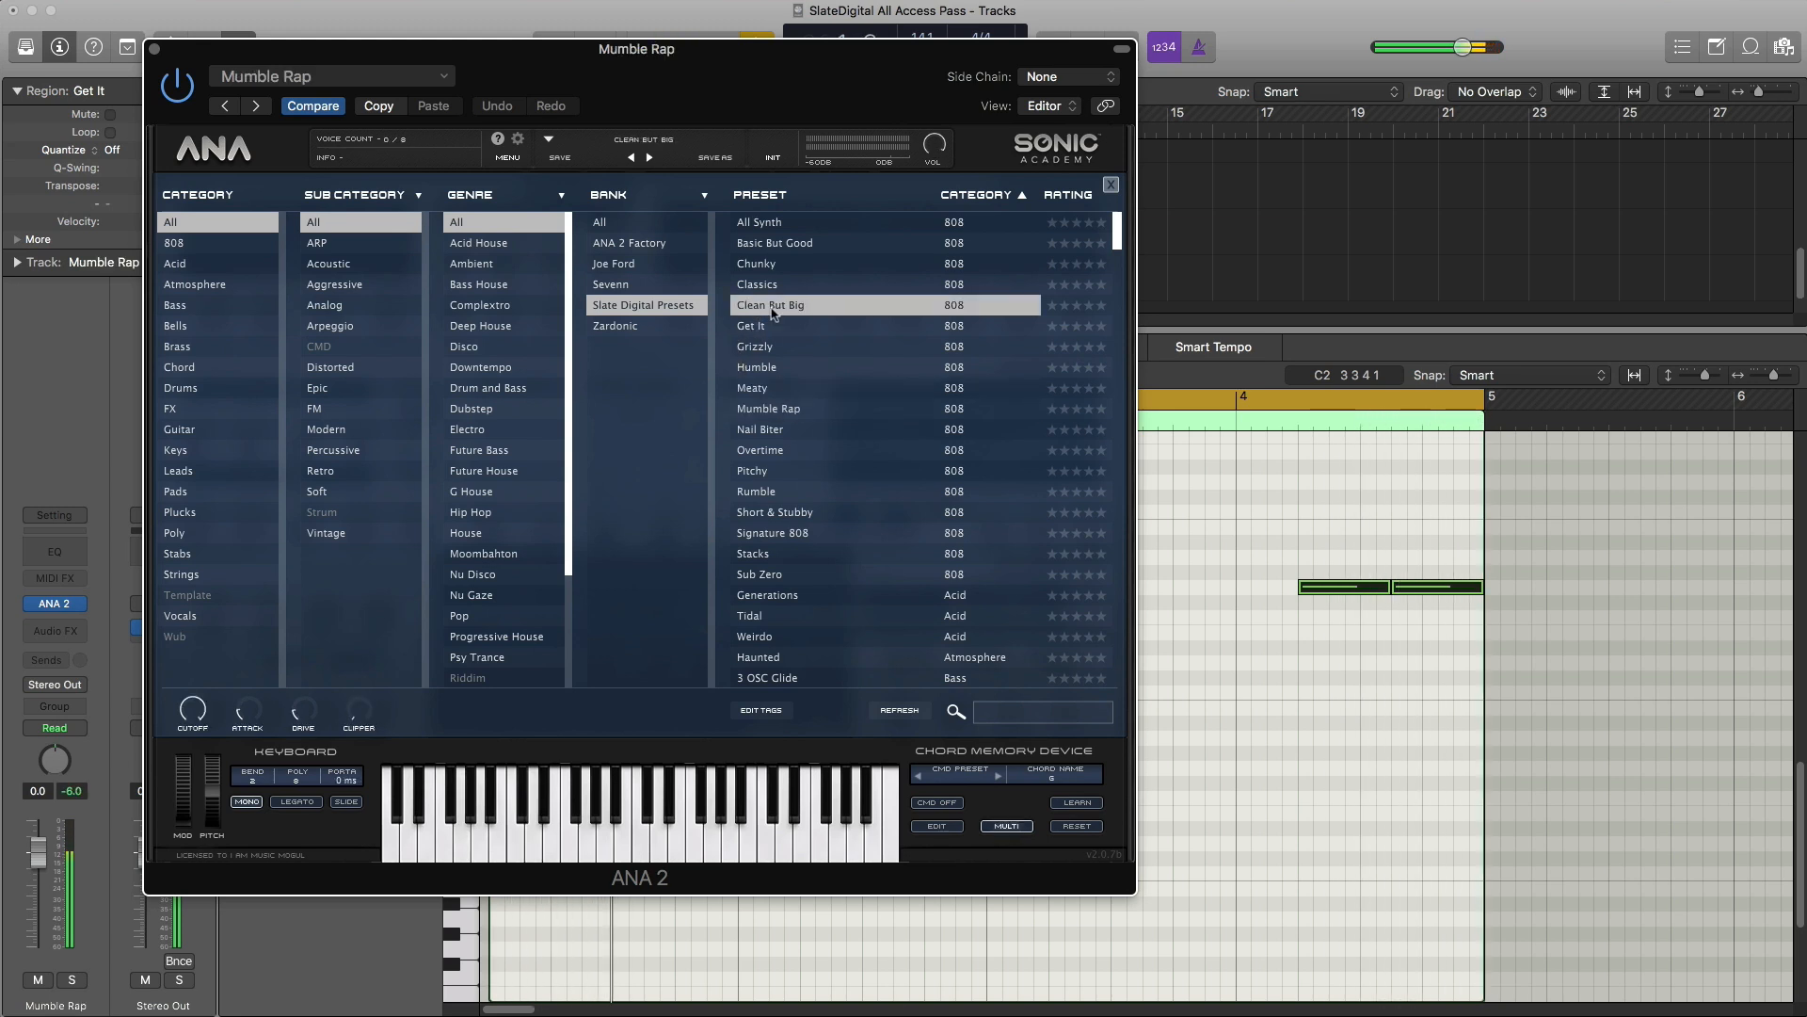
pyautogui.click(155, 49)
pyautogui.press('e')
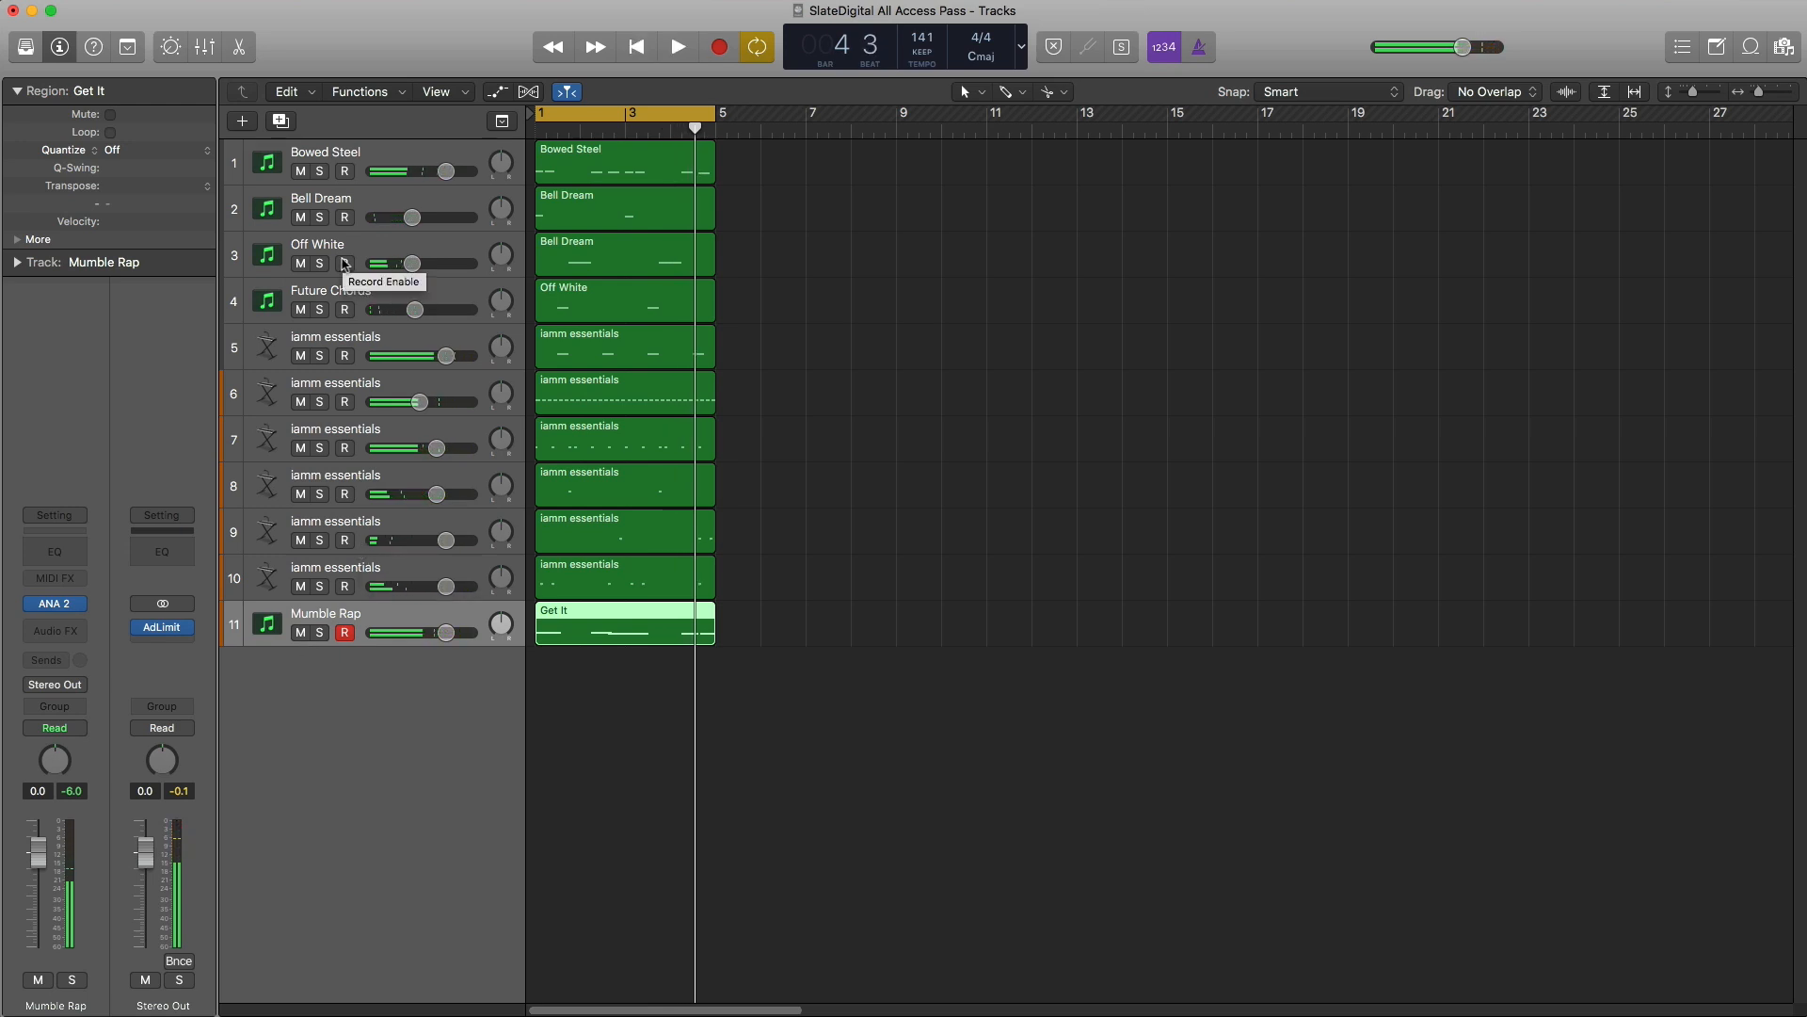
# Step: Duplicate the Off White track on track 3 with its settings and create an empty four-bar region on the copy
pyautogui.click(372, 246)
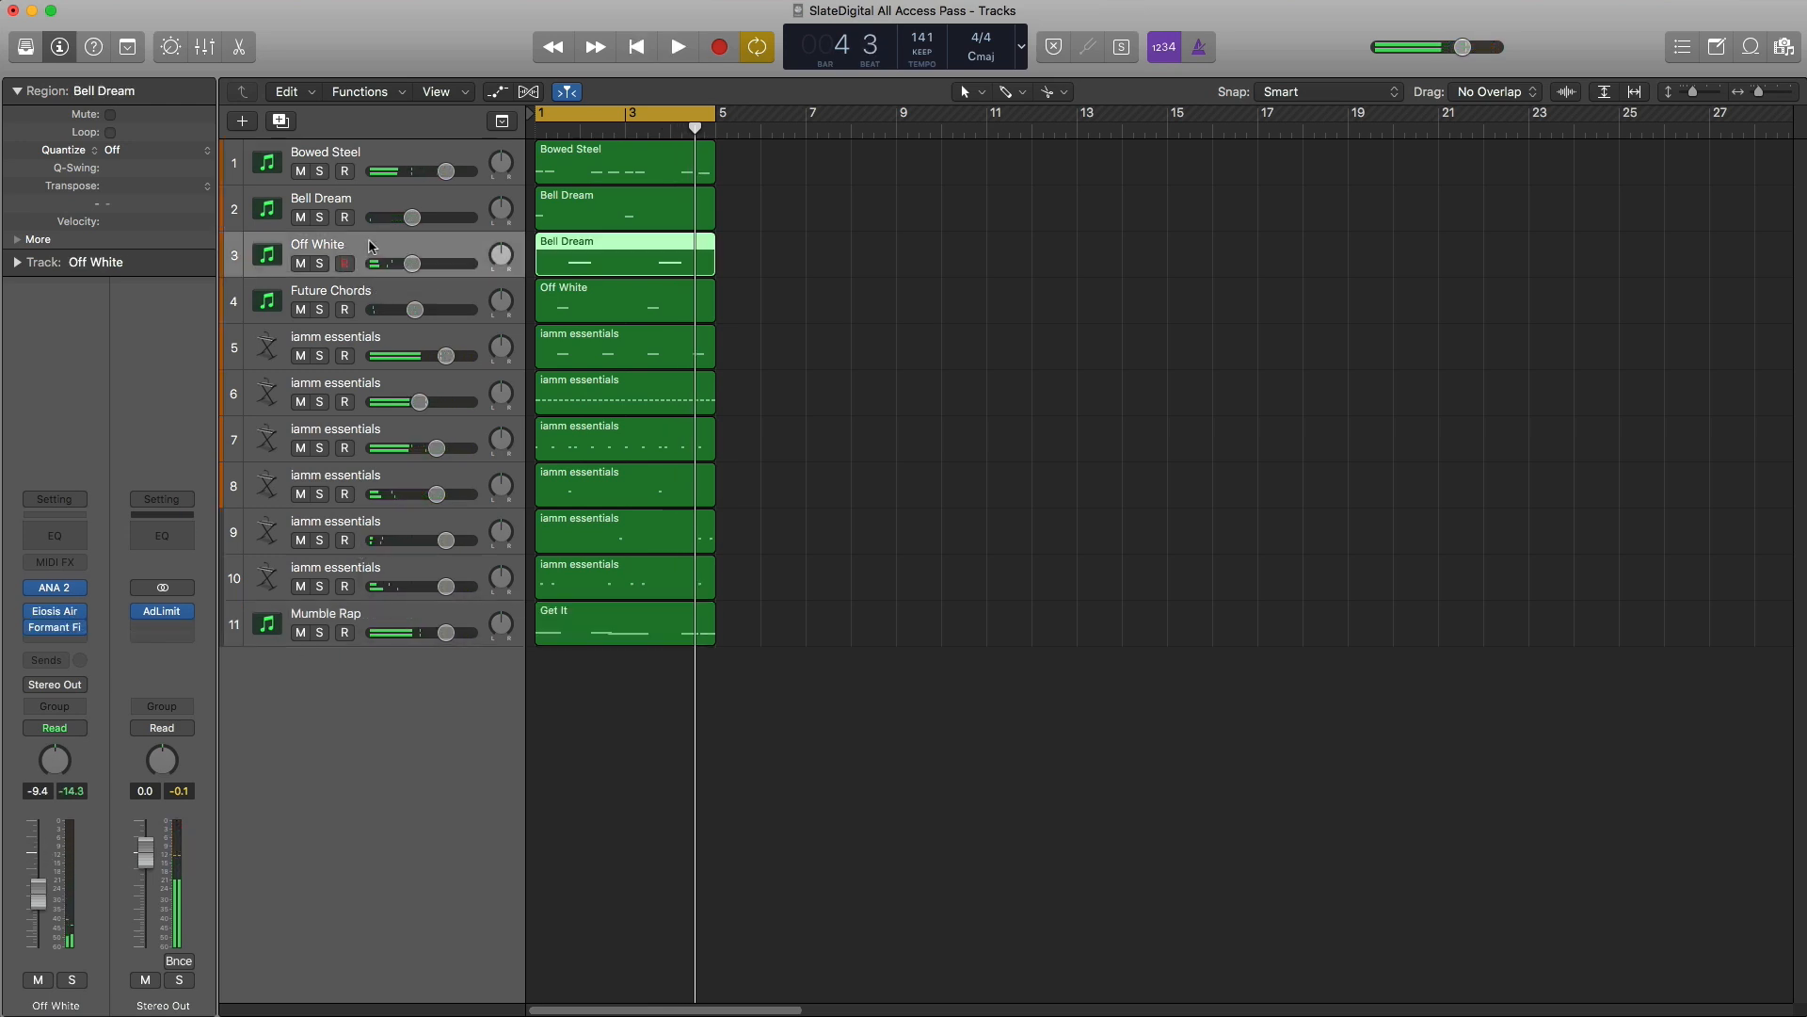
pyautogui.click(280, 122)
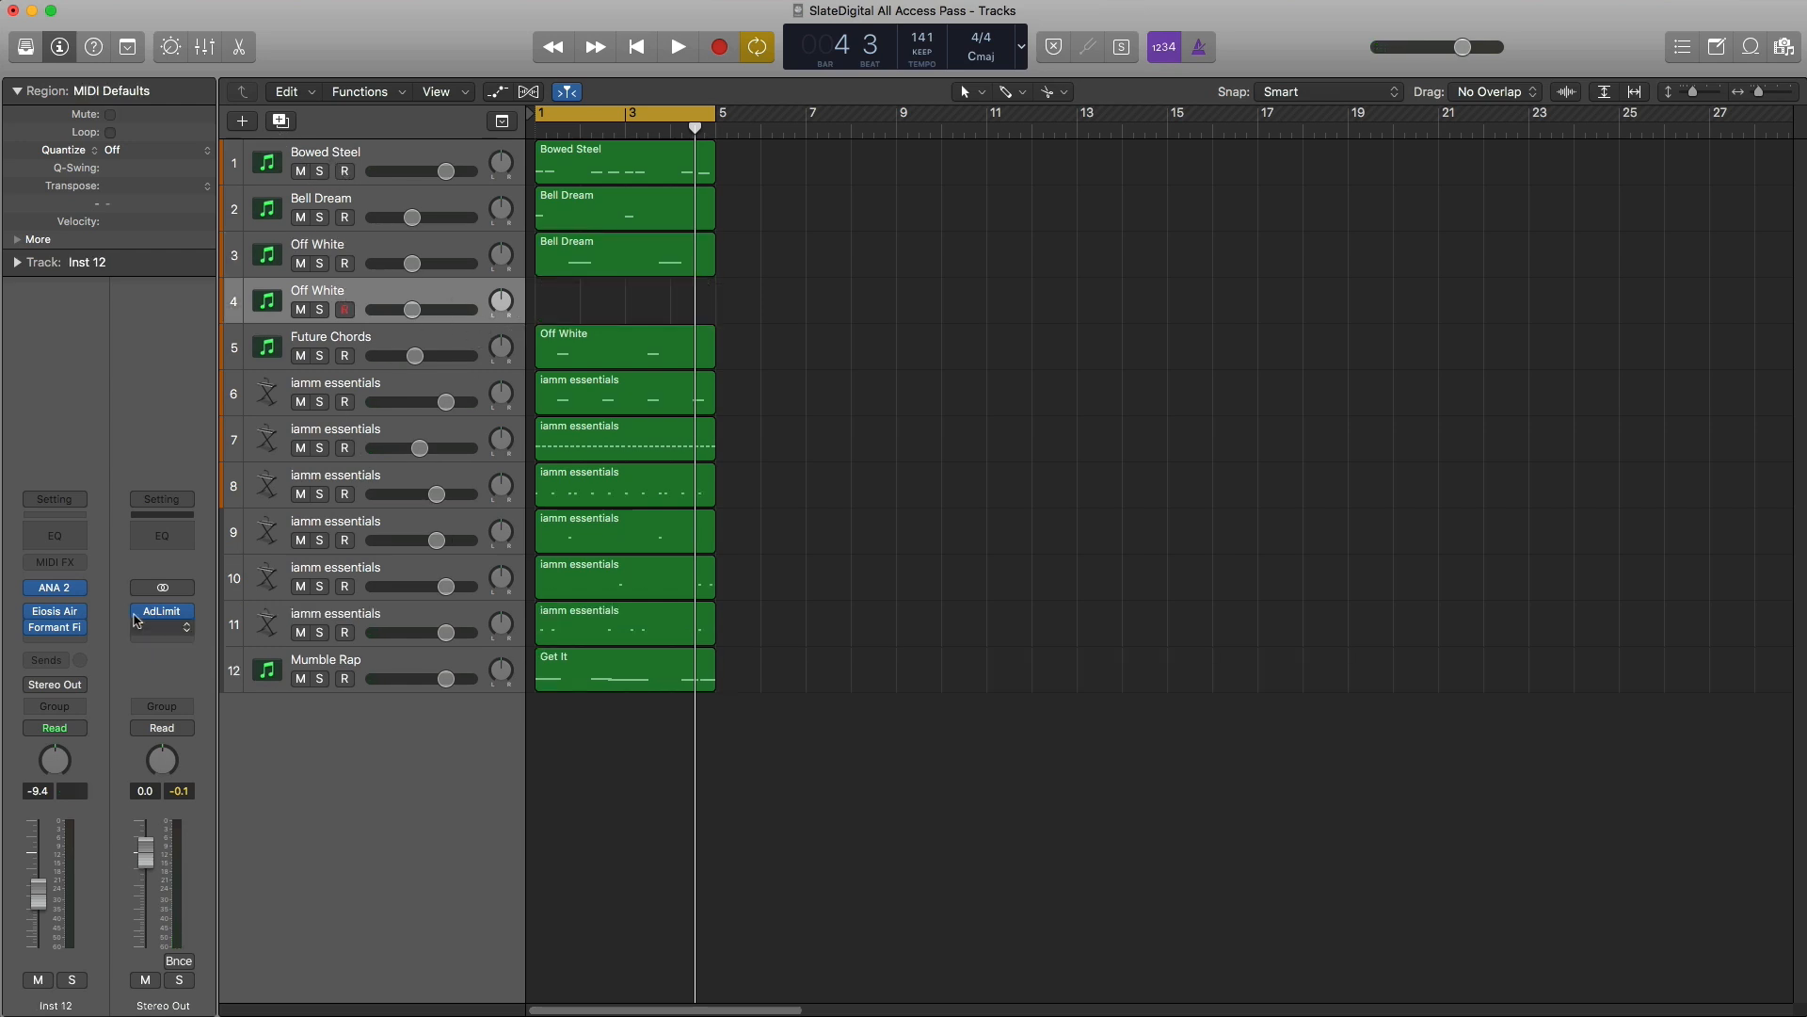
pyautogui.moveTo(575, 313); pyautogui.dragTo(715, 310)
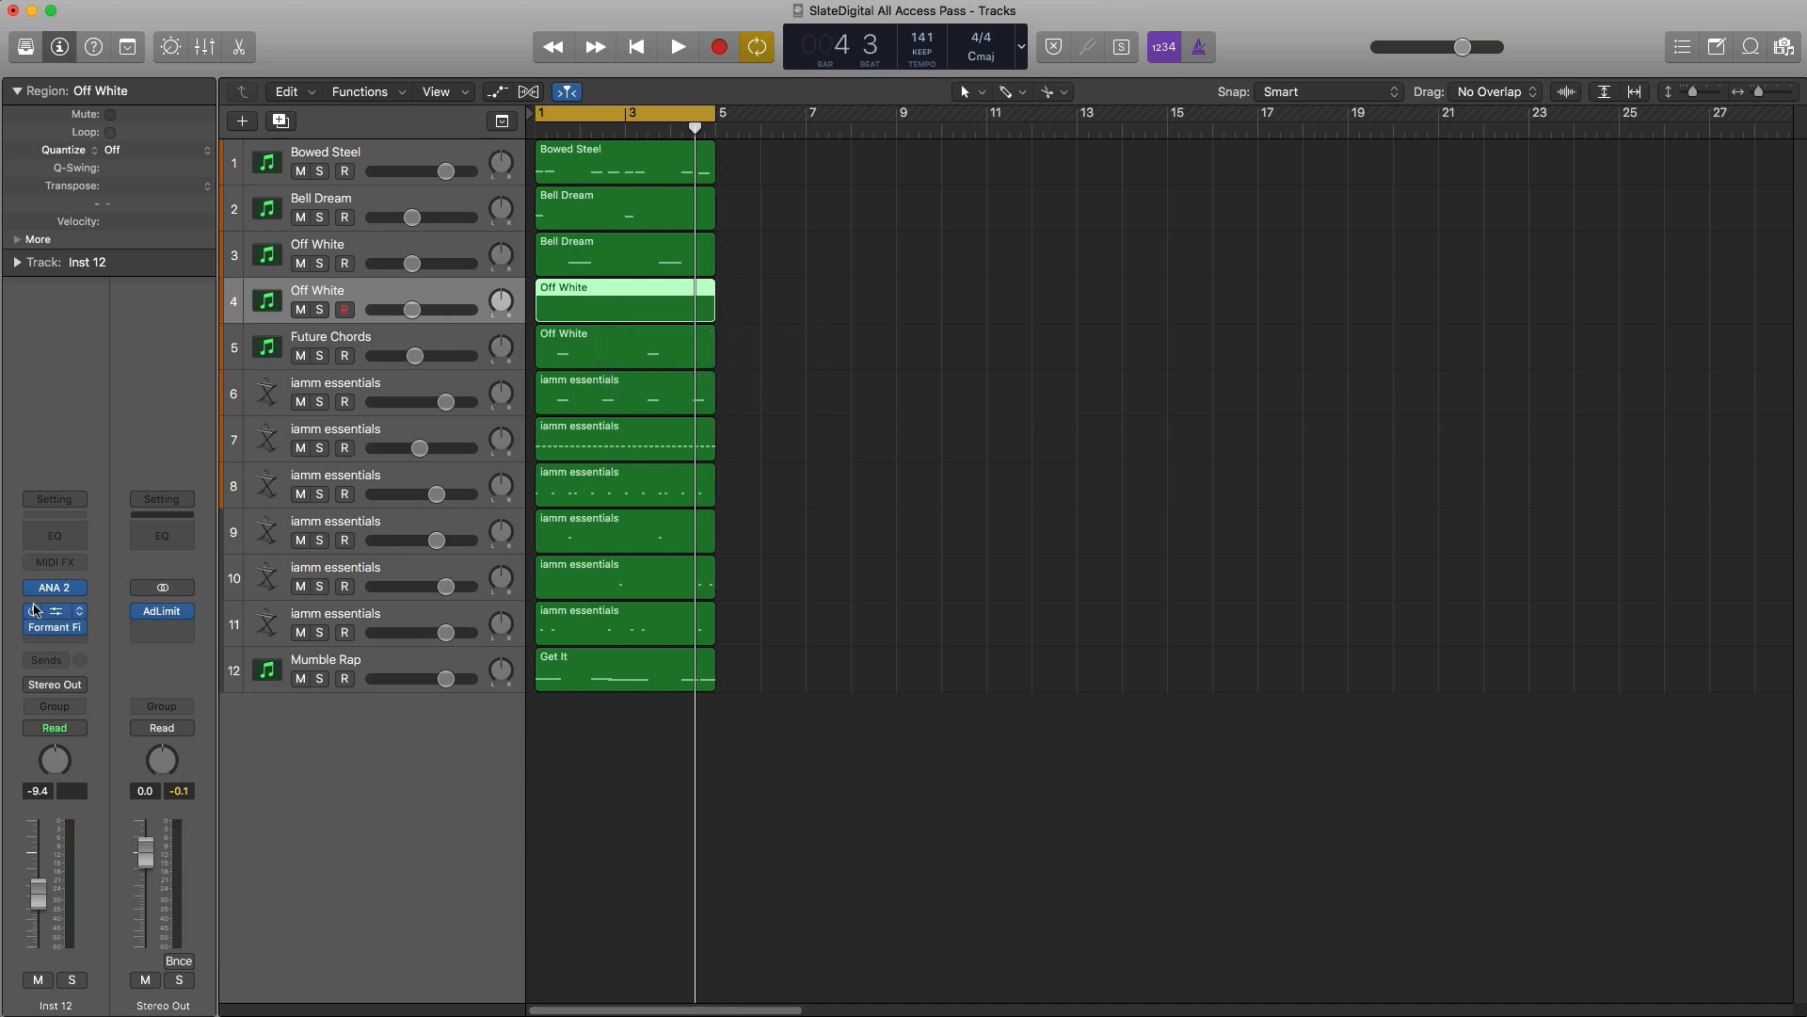
# Step: Open ANA 2's preset browser on track 4, filter it to the Slate Digital Presets bank and sort by category to reach the pads
pyautogui.click(64, 591)
pyautogui.moveTo(511, 78); pyautogui.dragTo(871, 132)
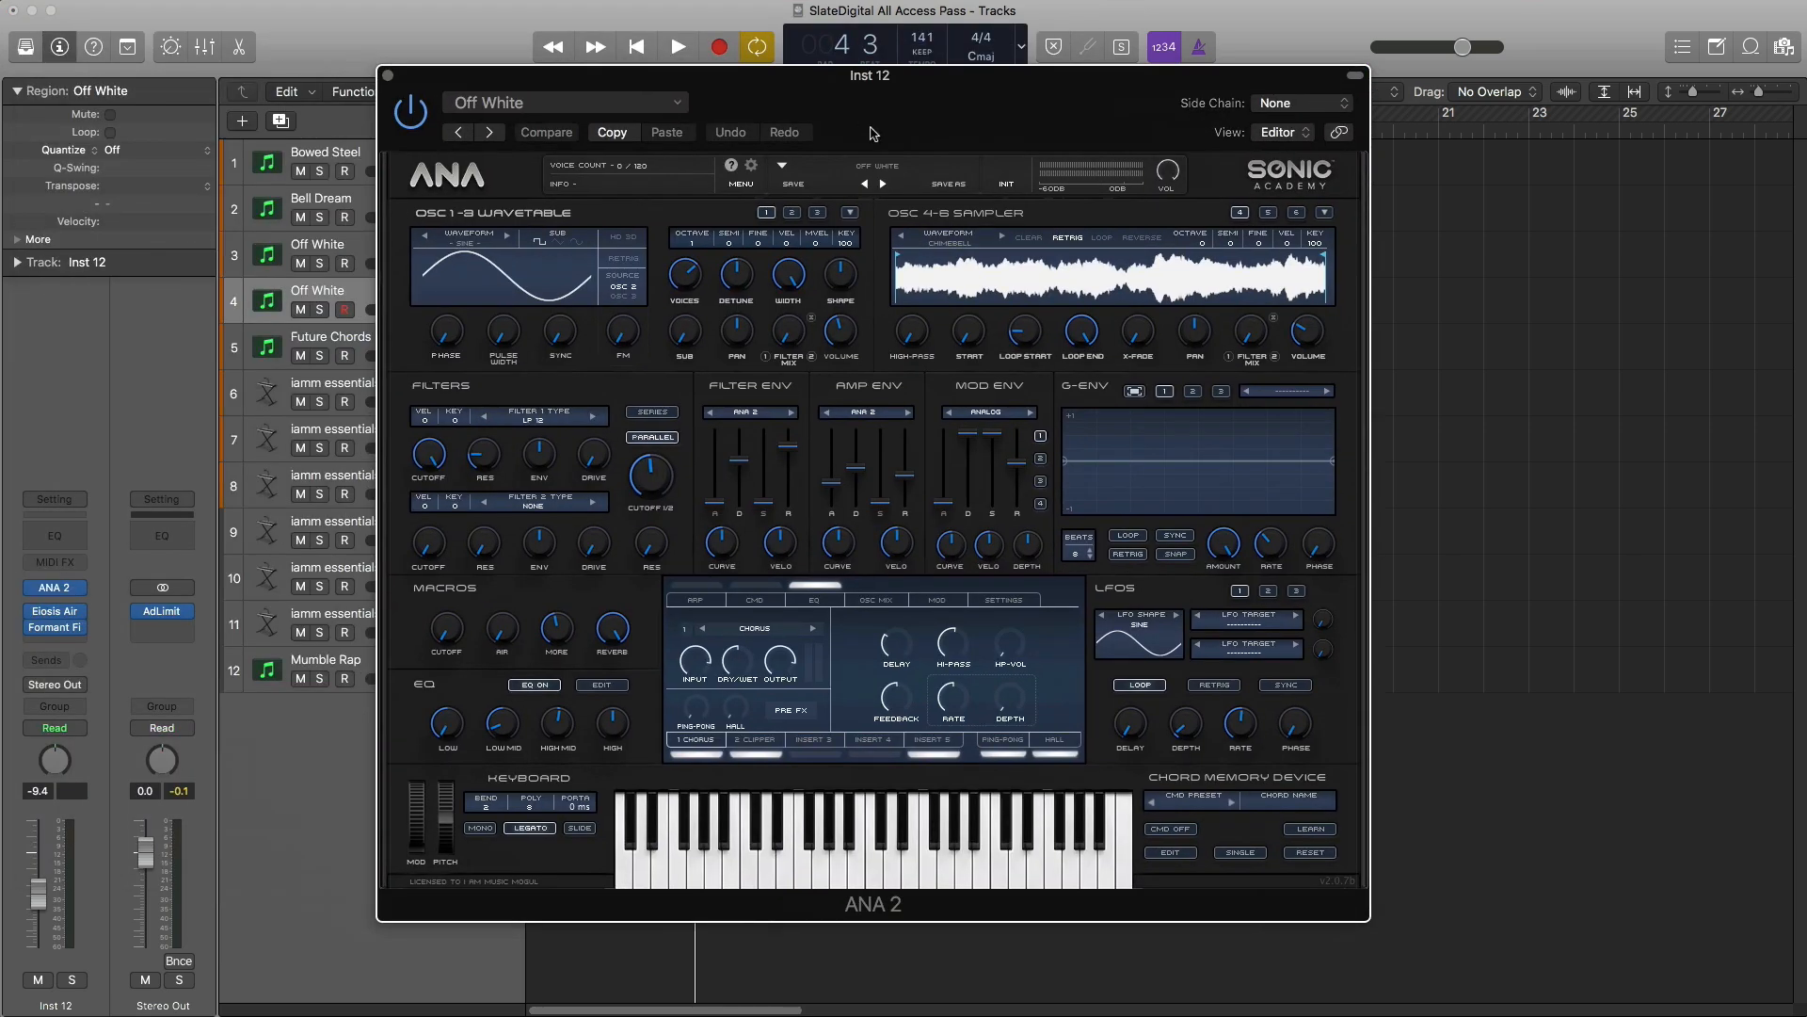
pyautogui.click(899, 181)
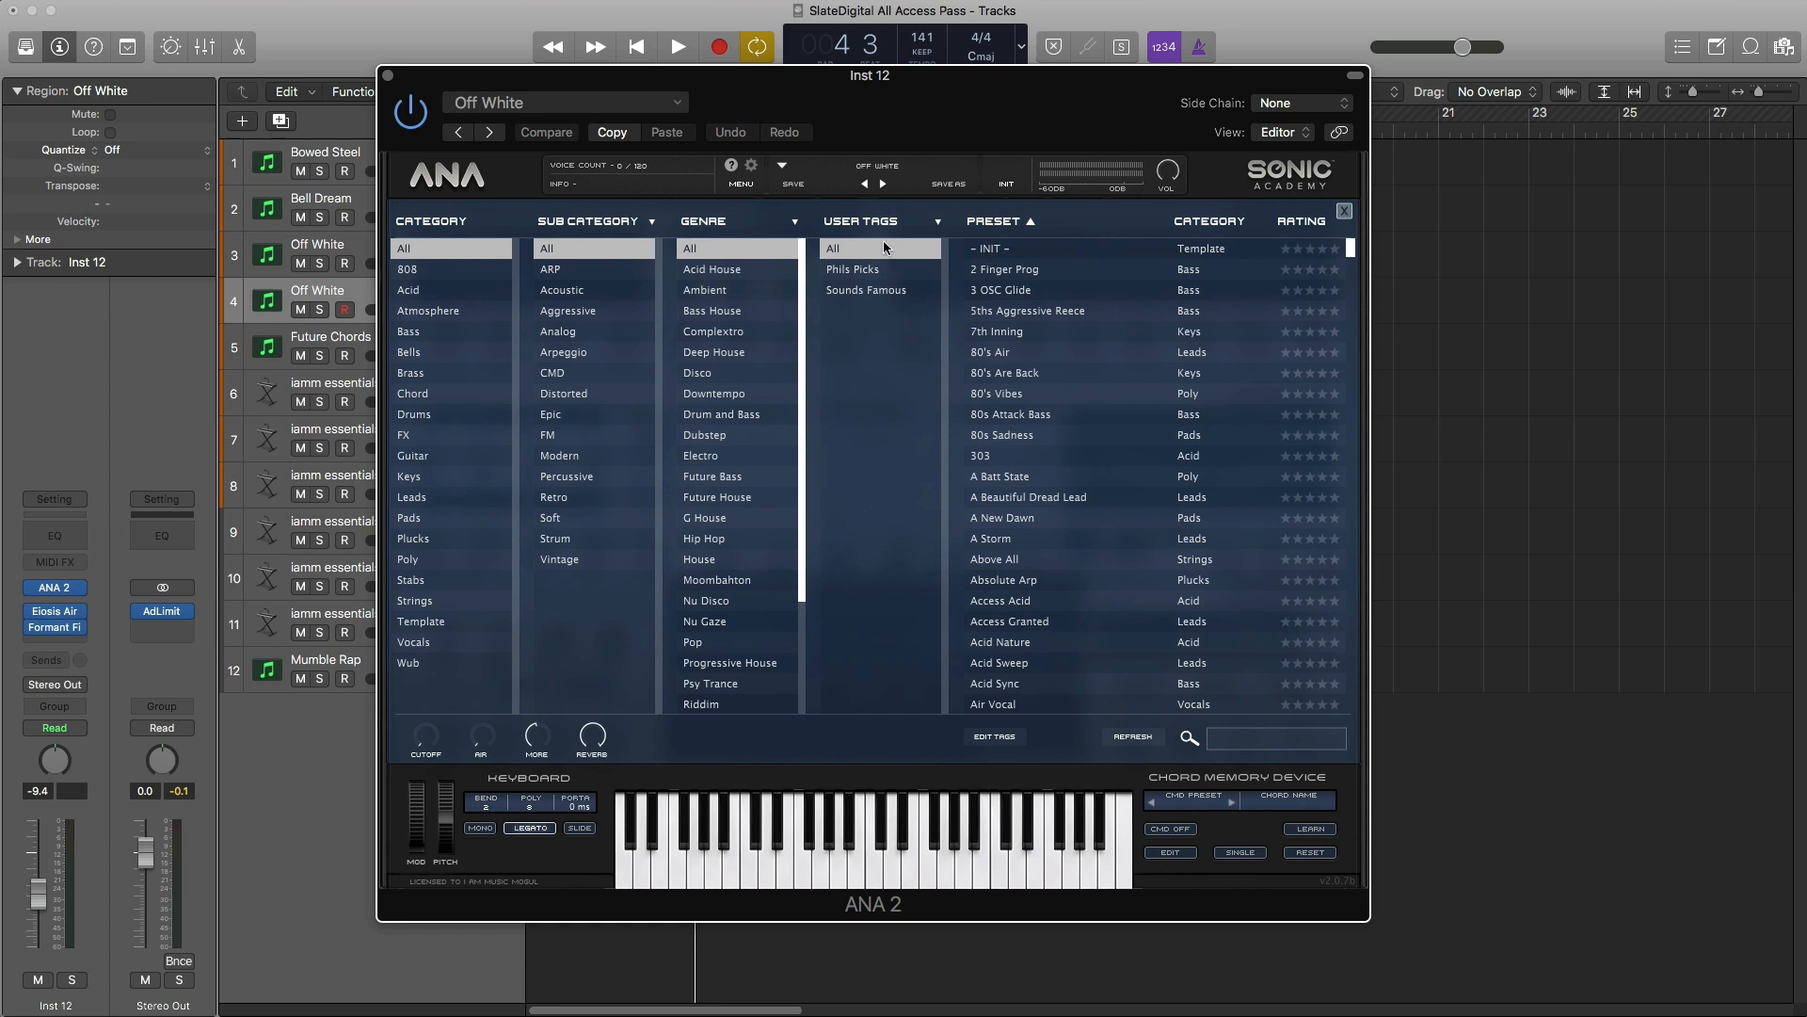
pyautogui.click(885, 222)
pyautogui.click(889, 270)
pyautogui.click(938, 330)
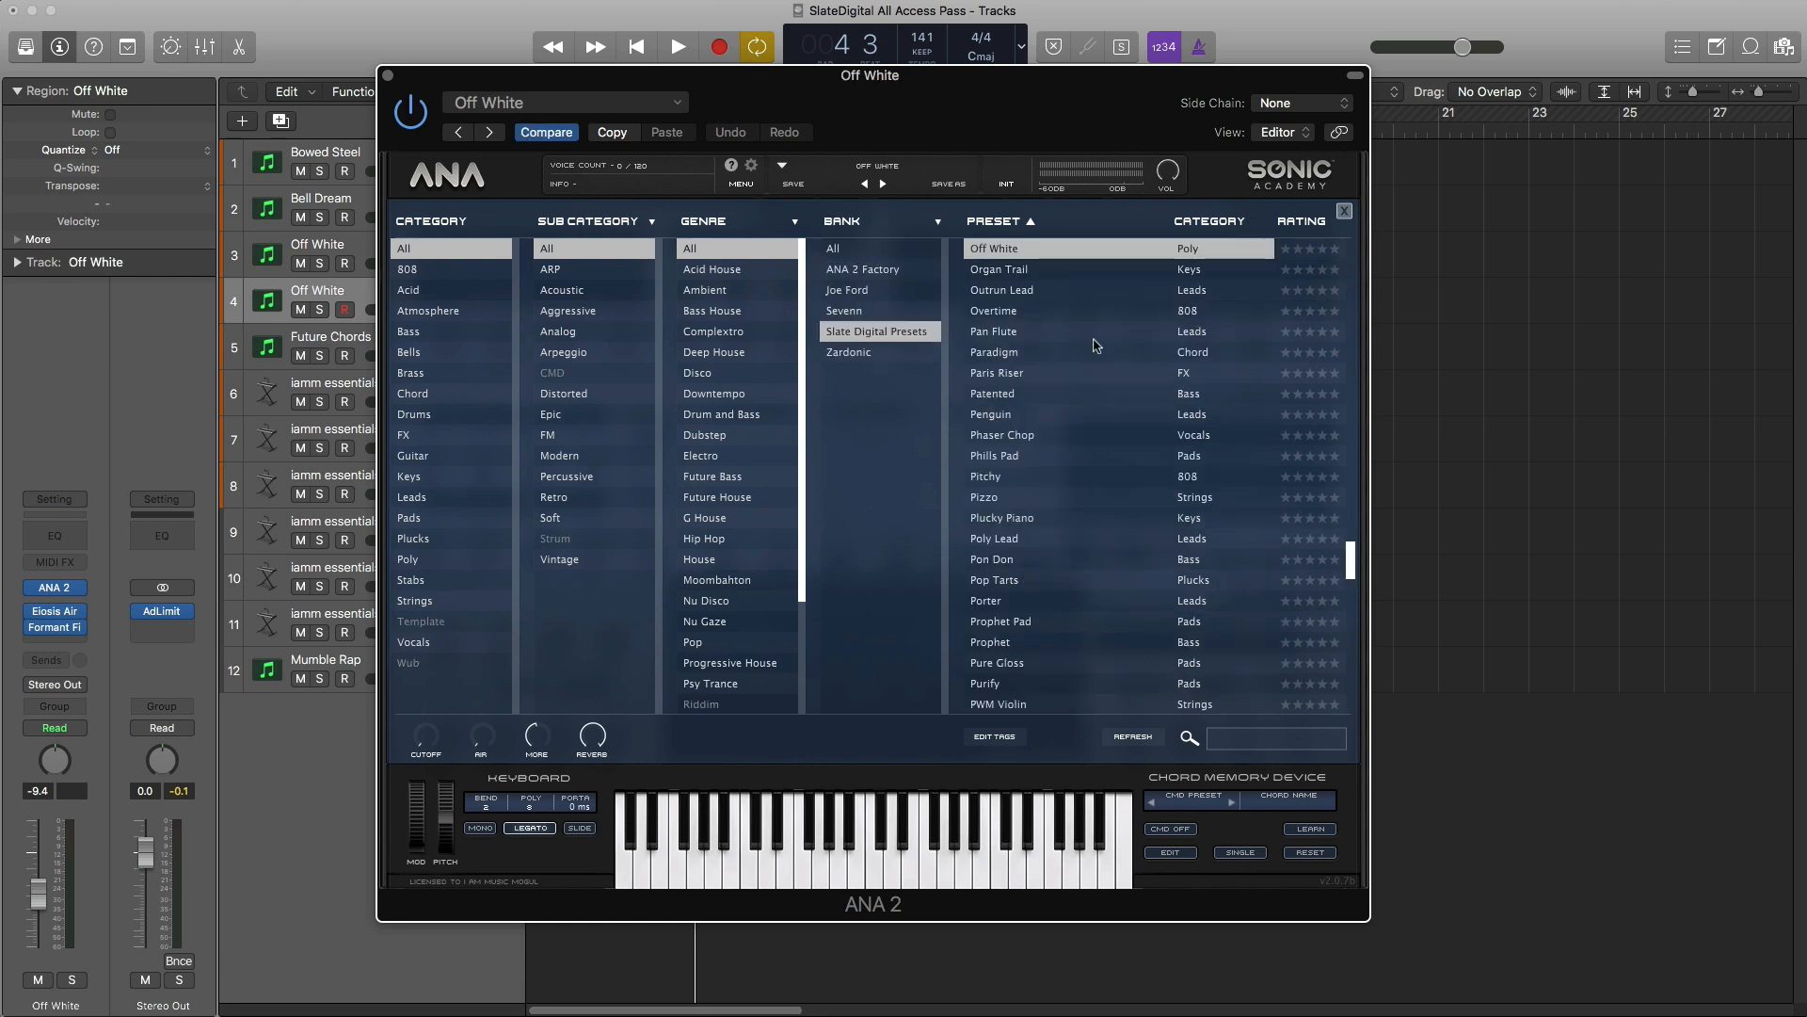
pyautogui.click(1096, 374)
pyautogui.click(1208, 222)
pyautogui.scroll(-10, 1212, 414)
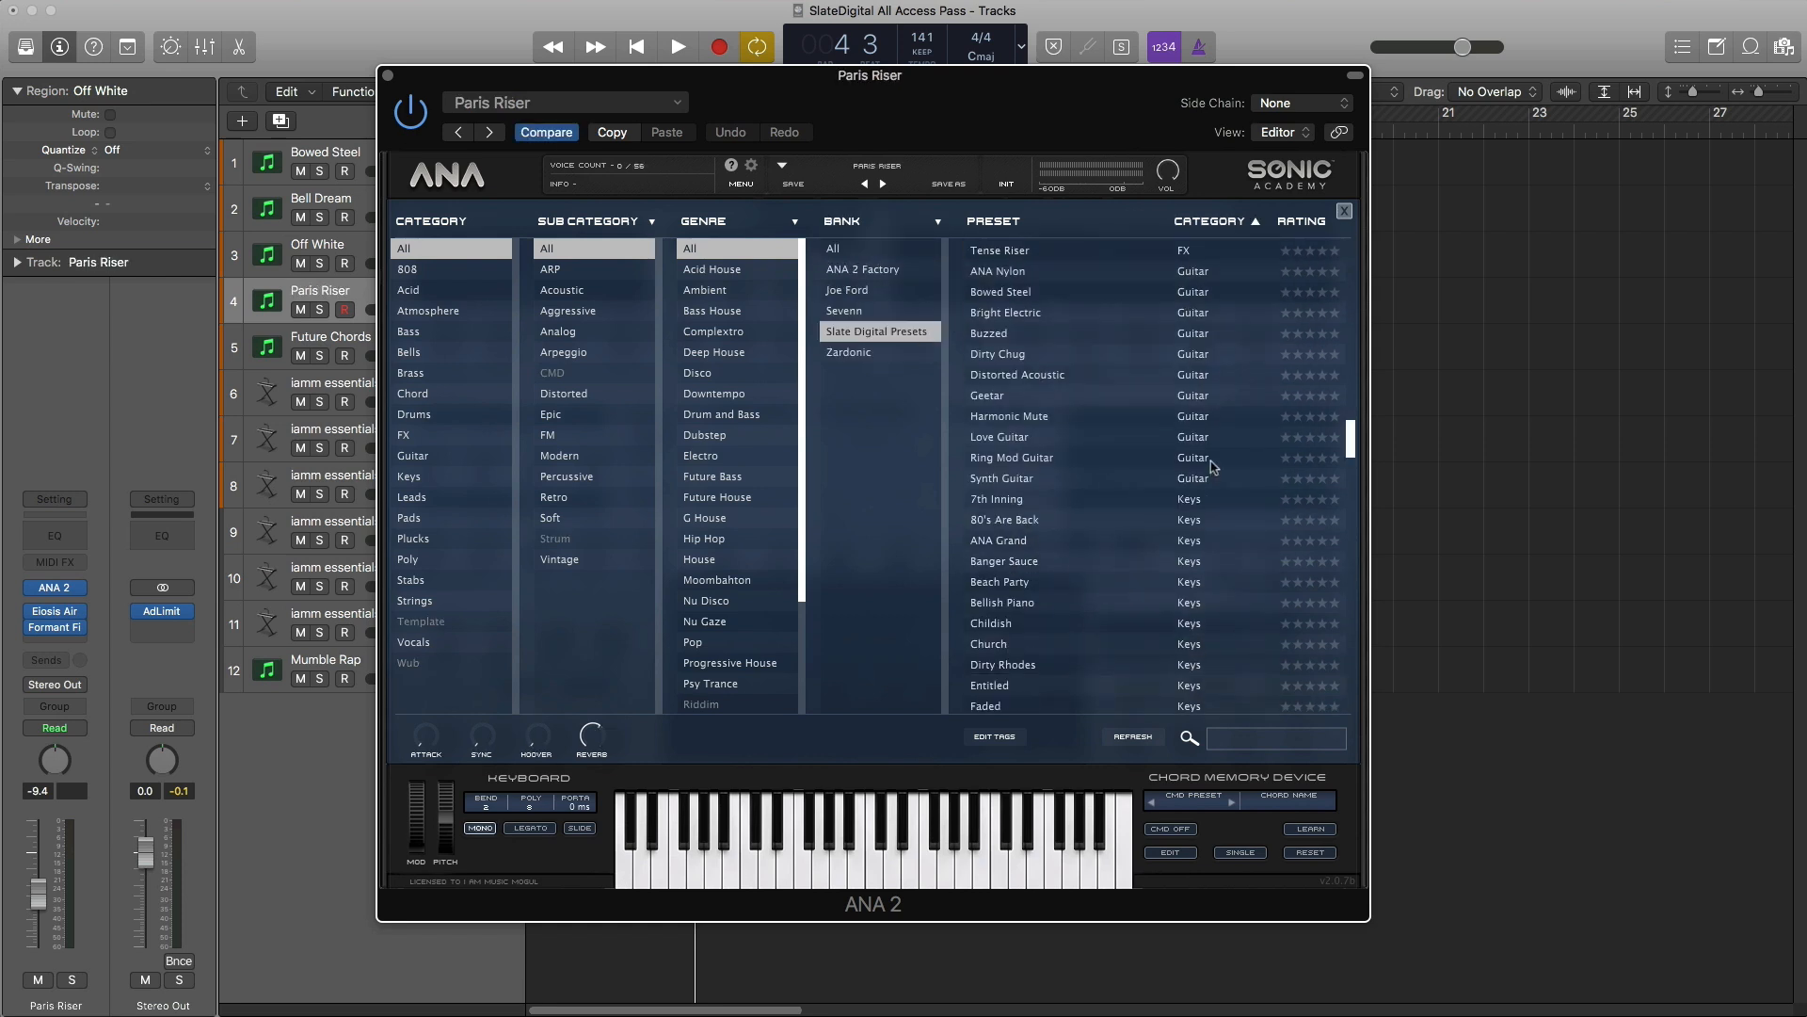
pyautogui.scroll(-15, 1214, 468)
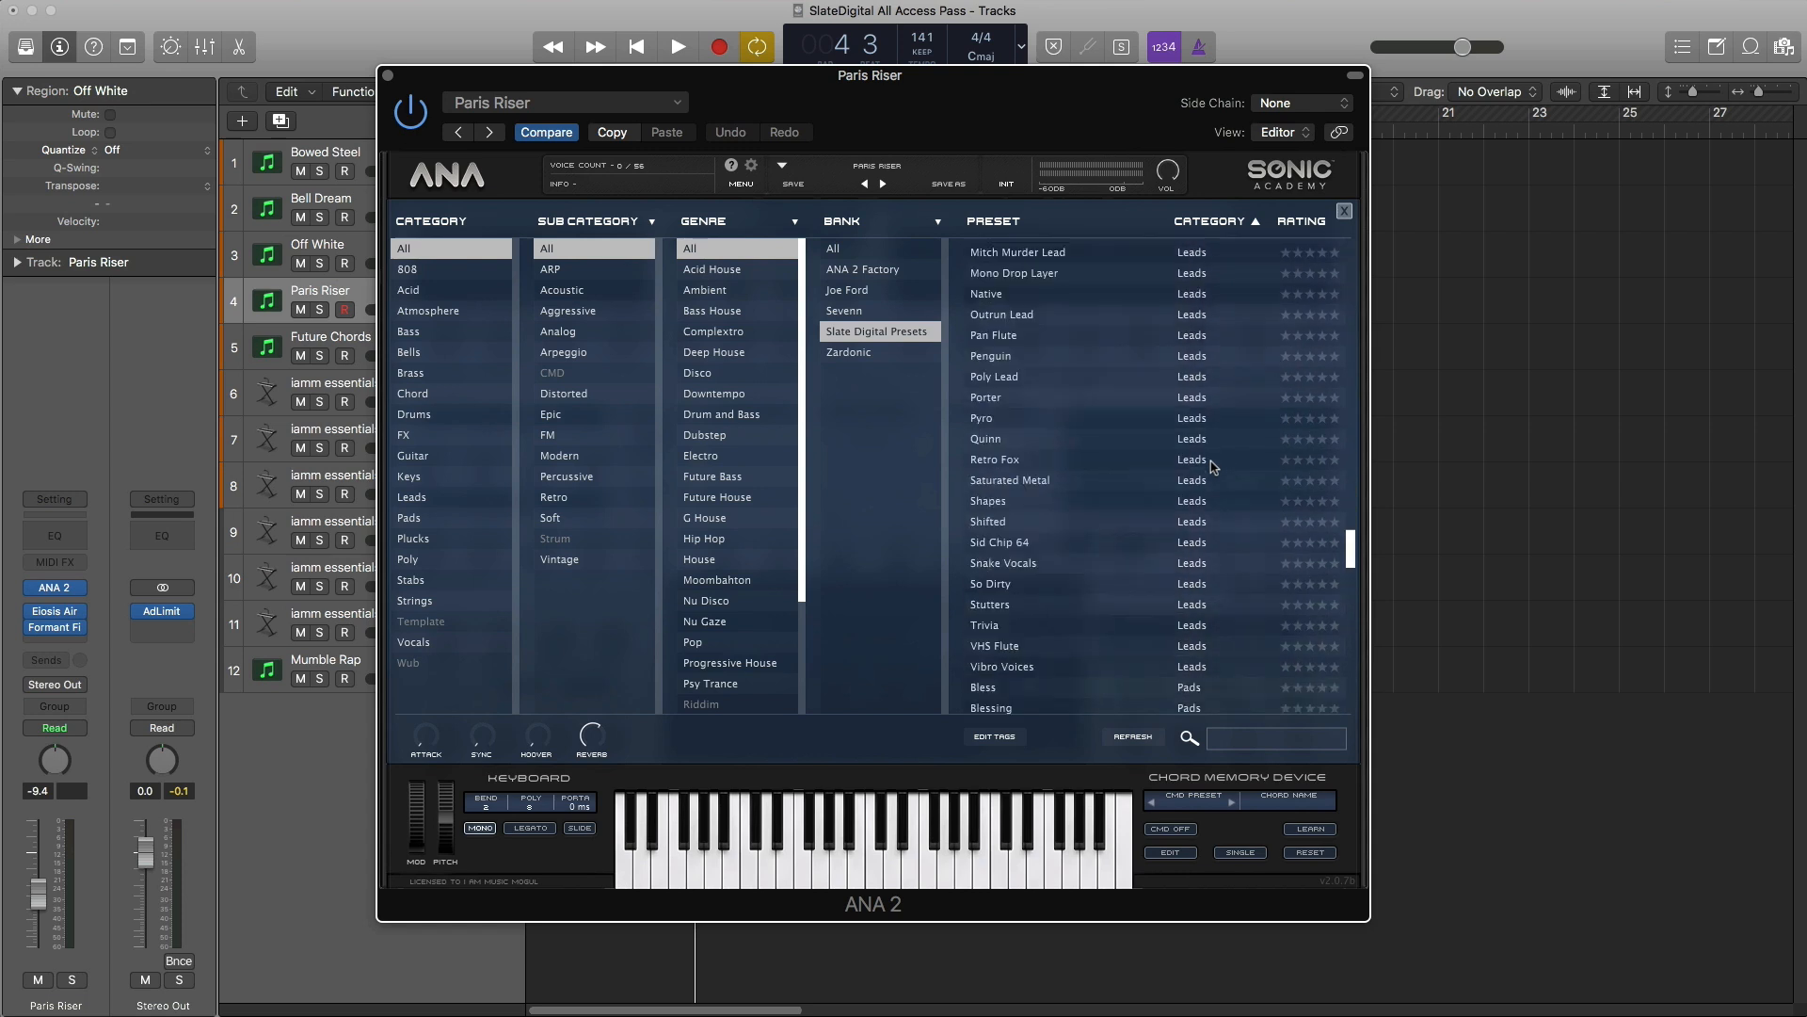
# Step: Audition the pad presets from Blessing through JX3P Pad, leave JX3P Pad loaded, and close the synth window
pyautogui.click(1043, 367)
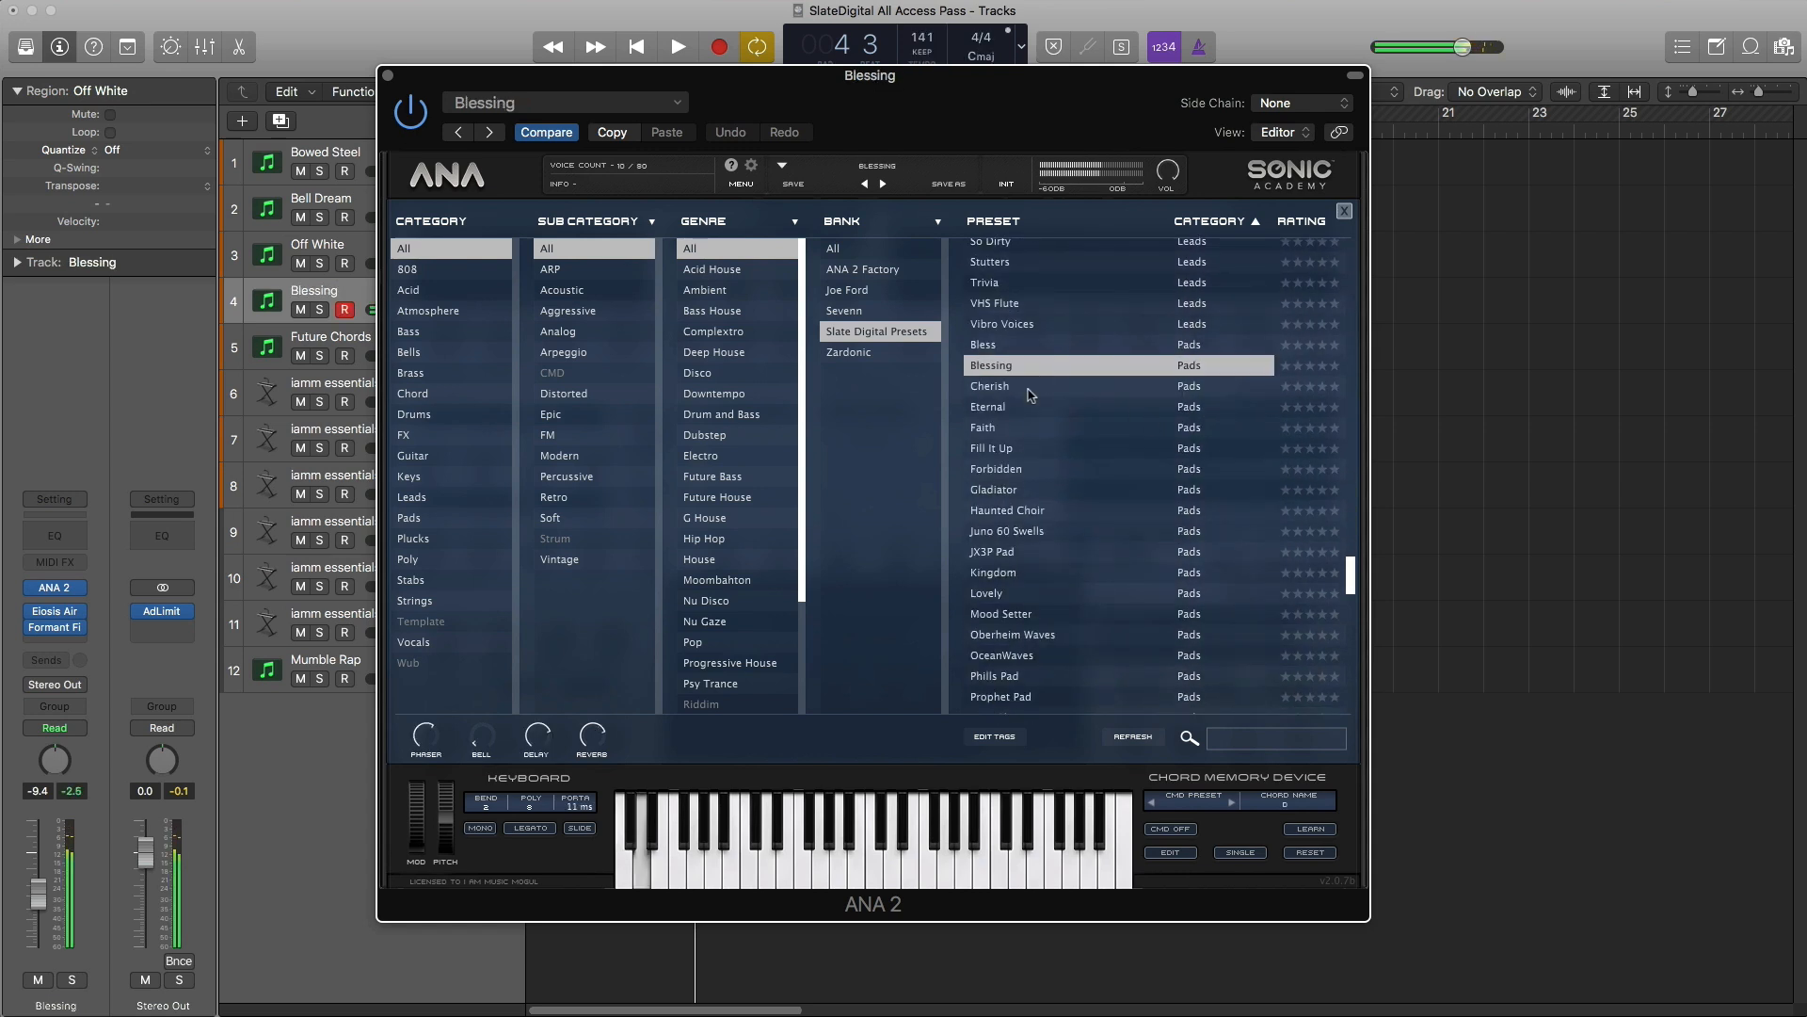
pyautogui.click(1022, 388)
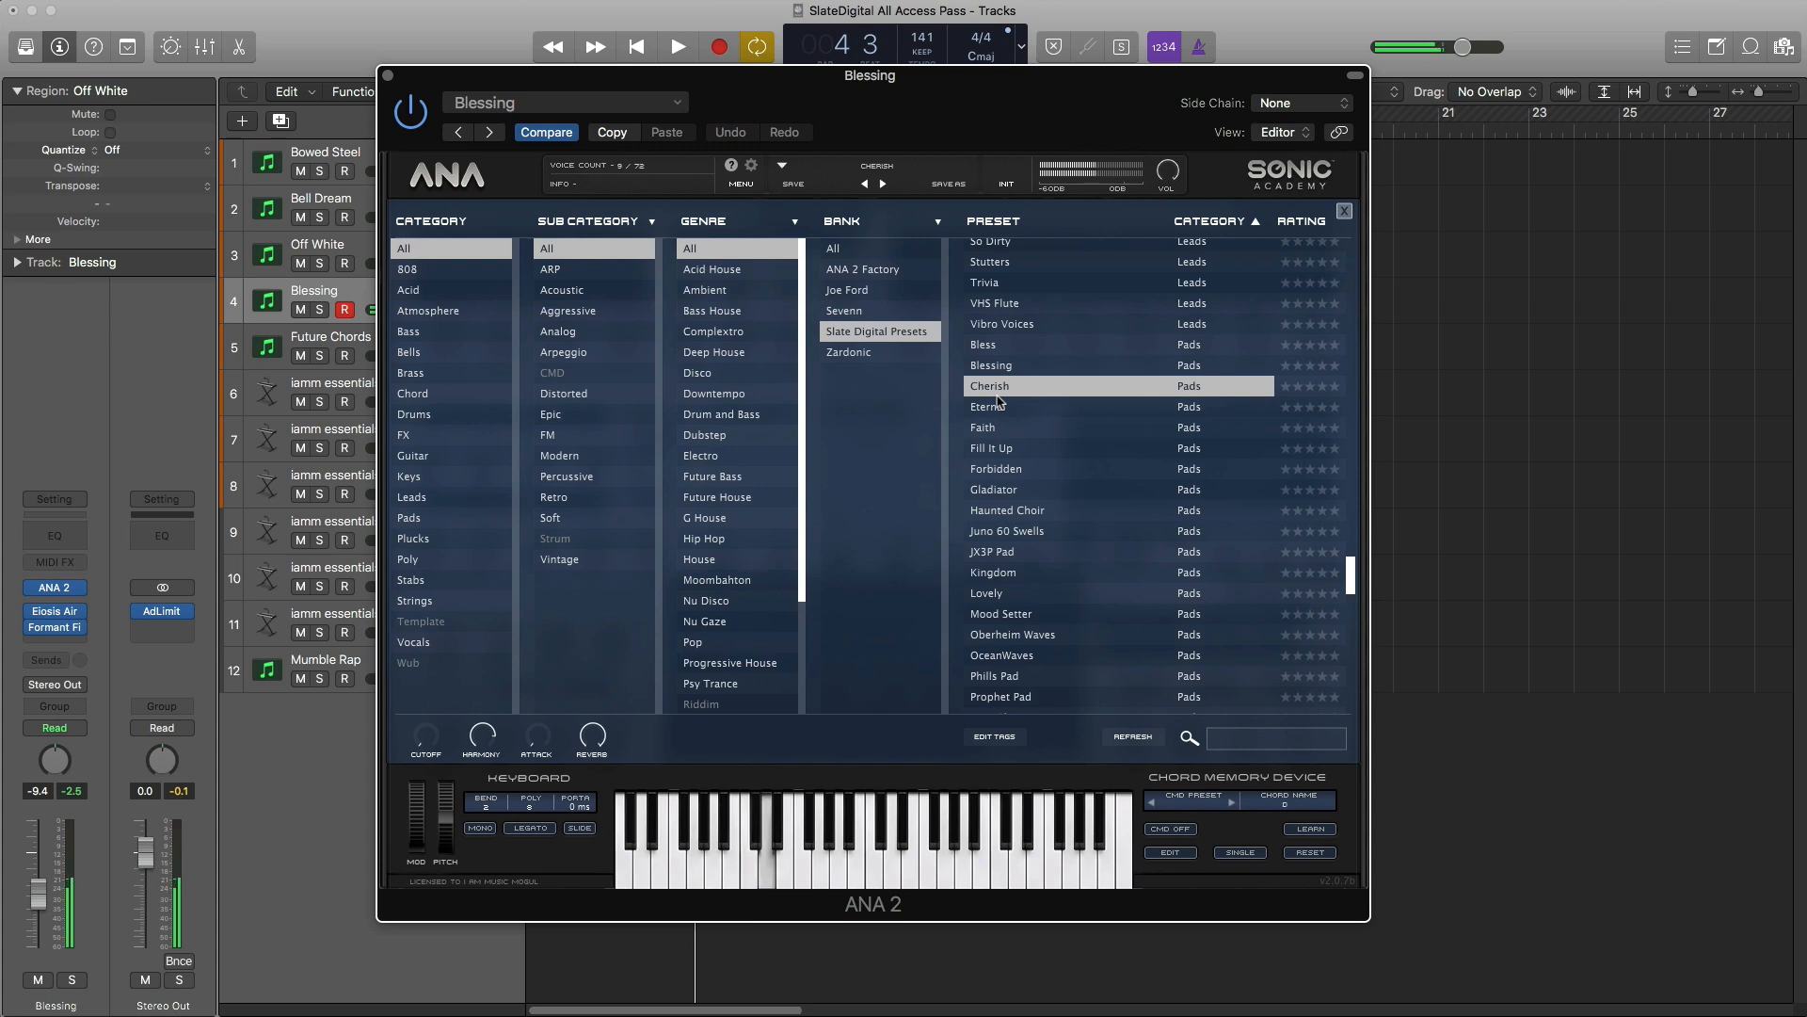
pyautogui.click(984, 449)
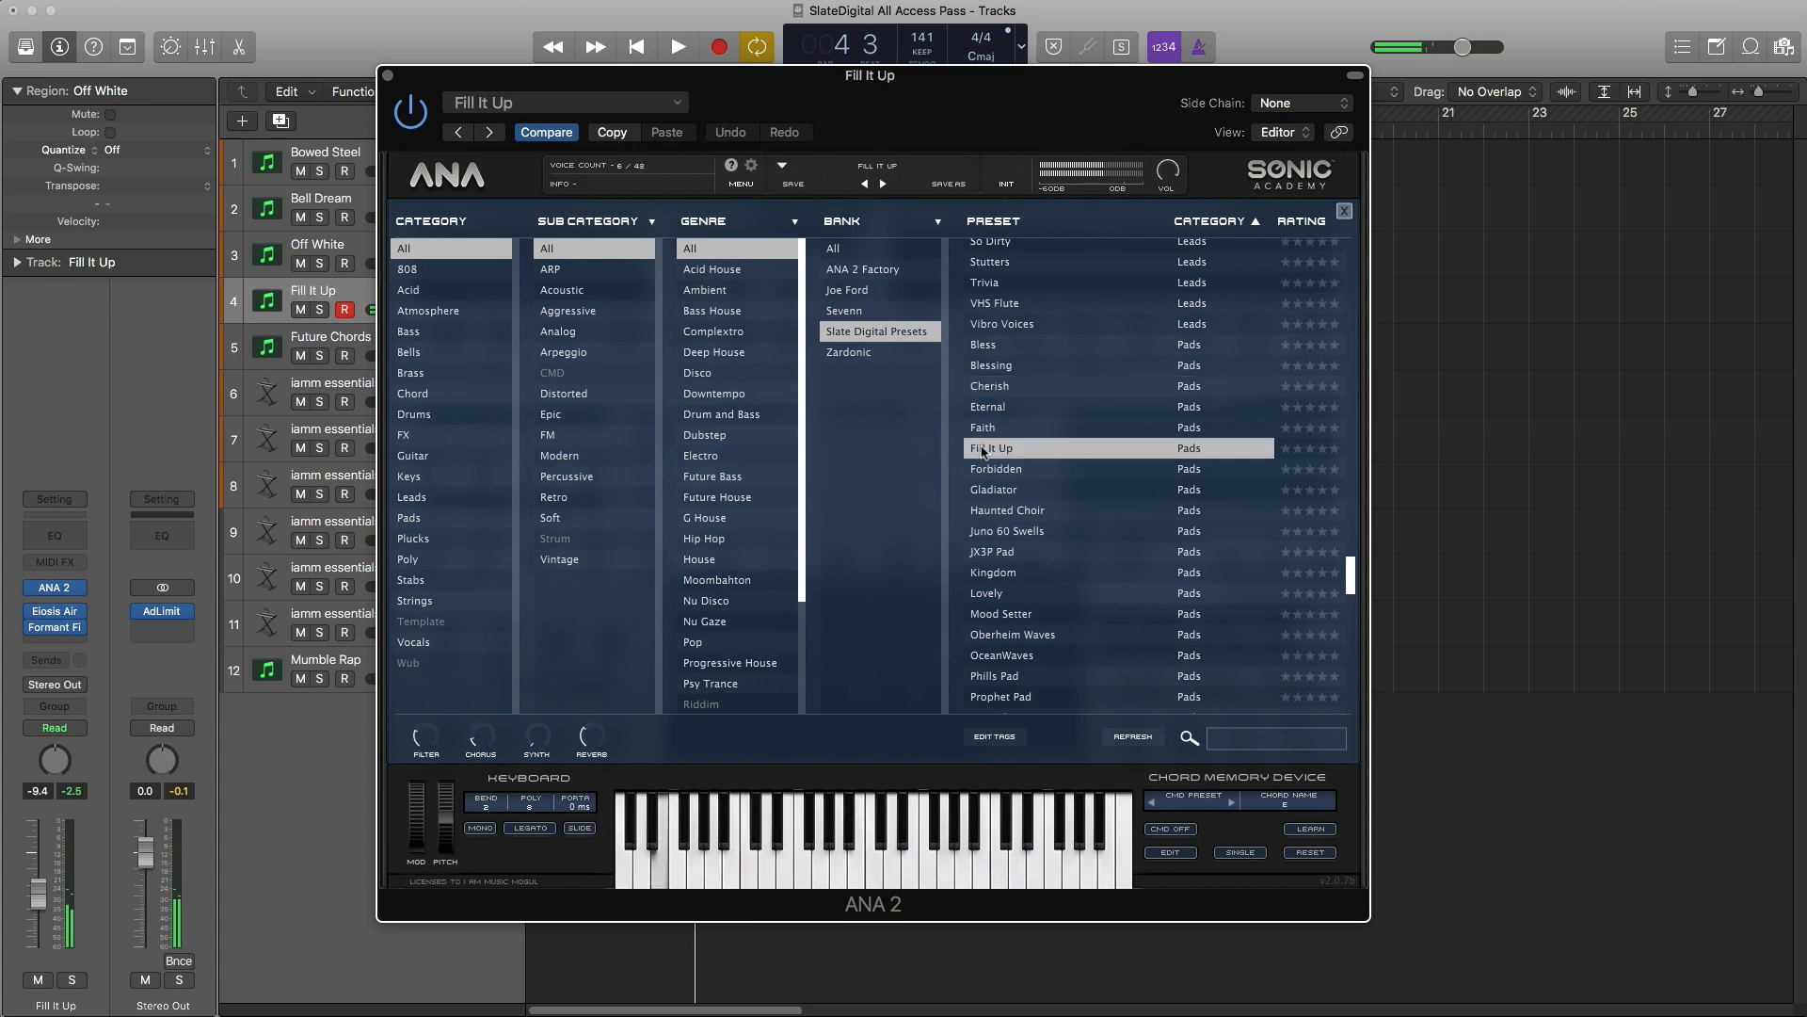
pyautogui.click(990, 469)
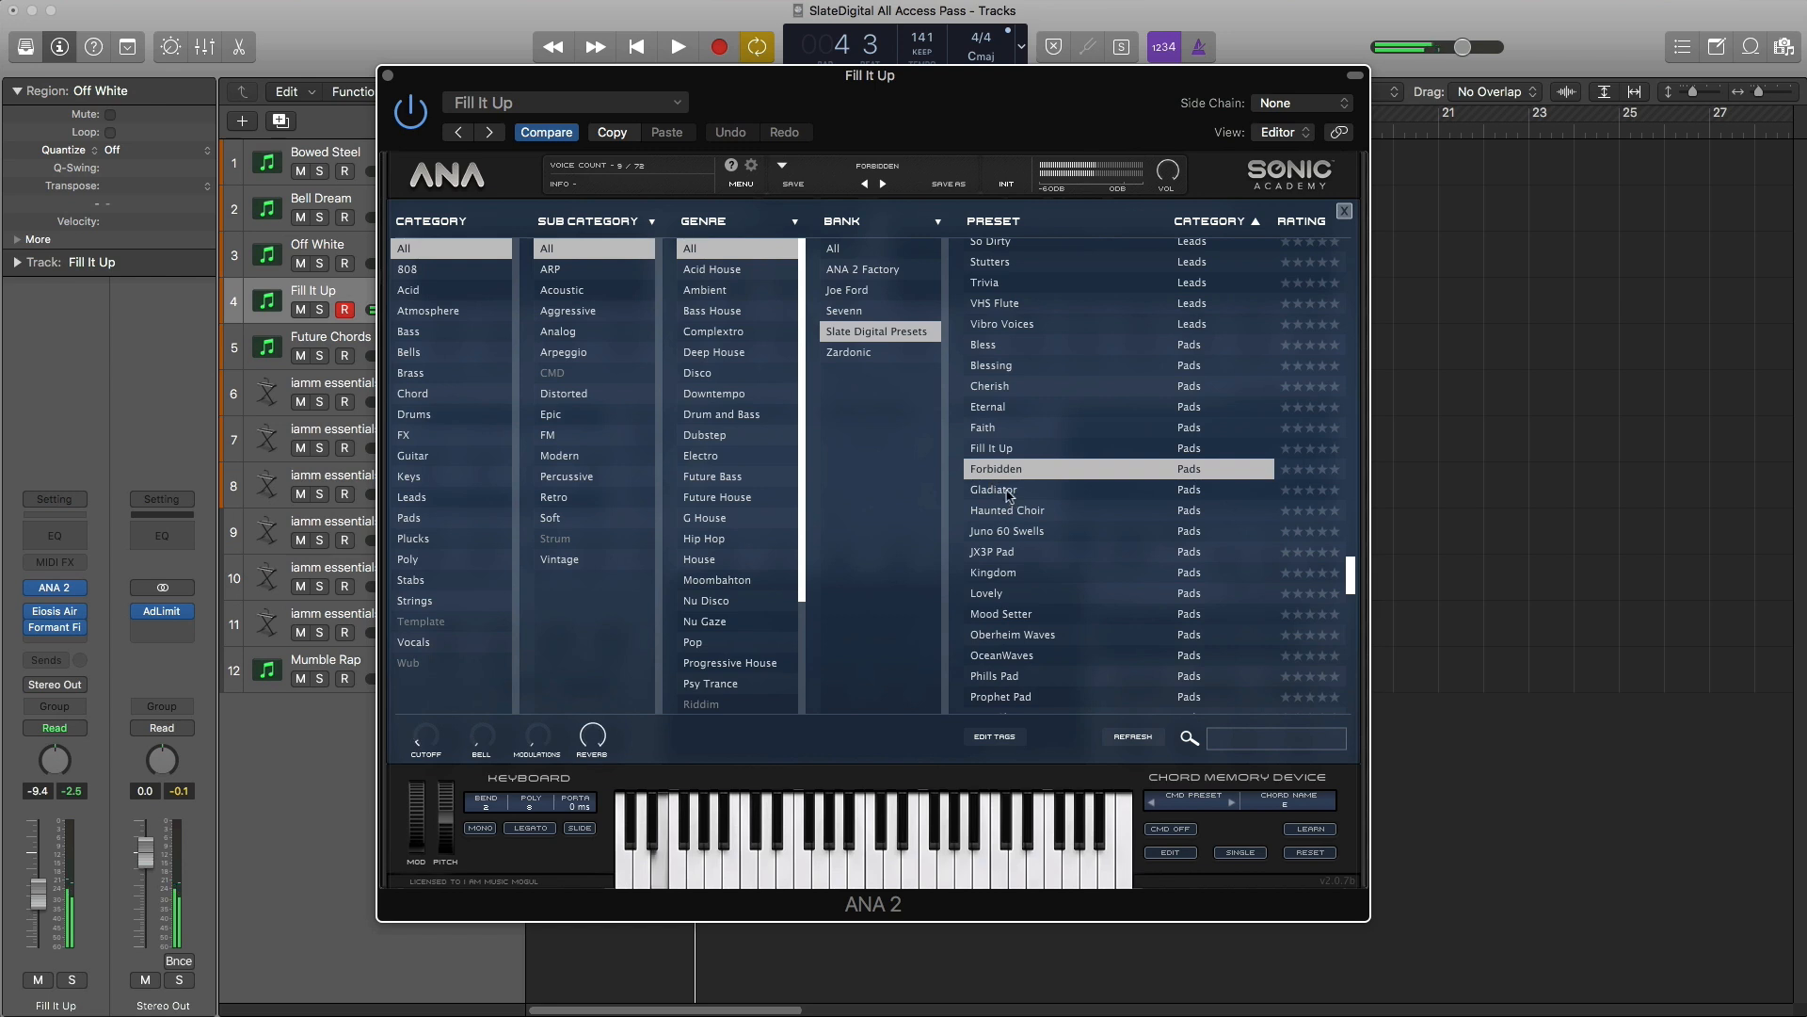
pyautogui.click(1007, 493)
pyautogui.press('Down')
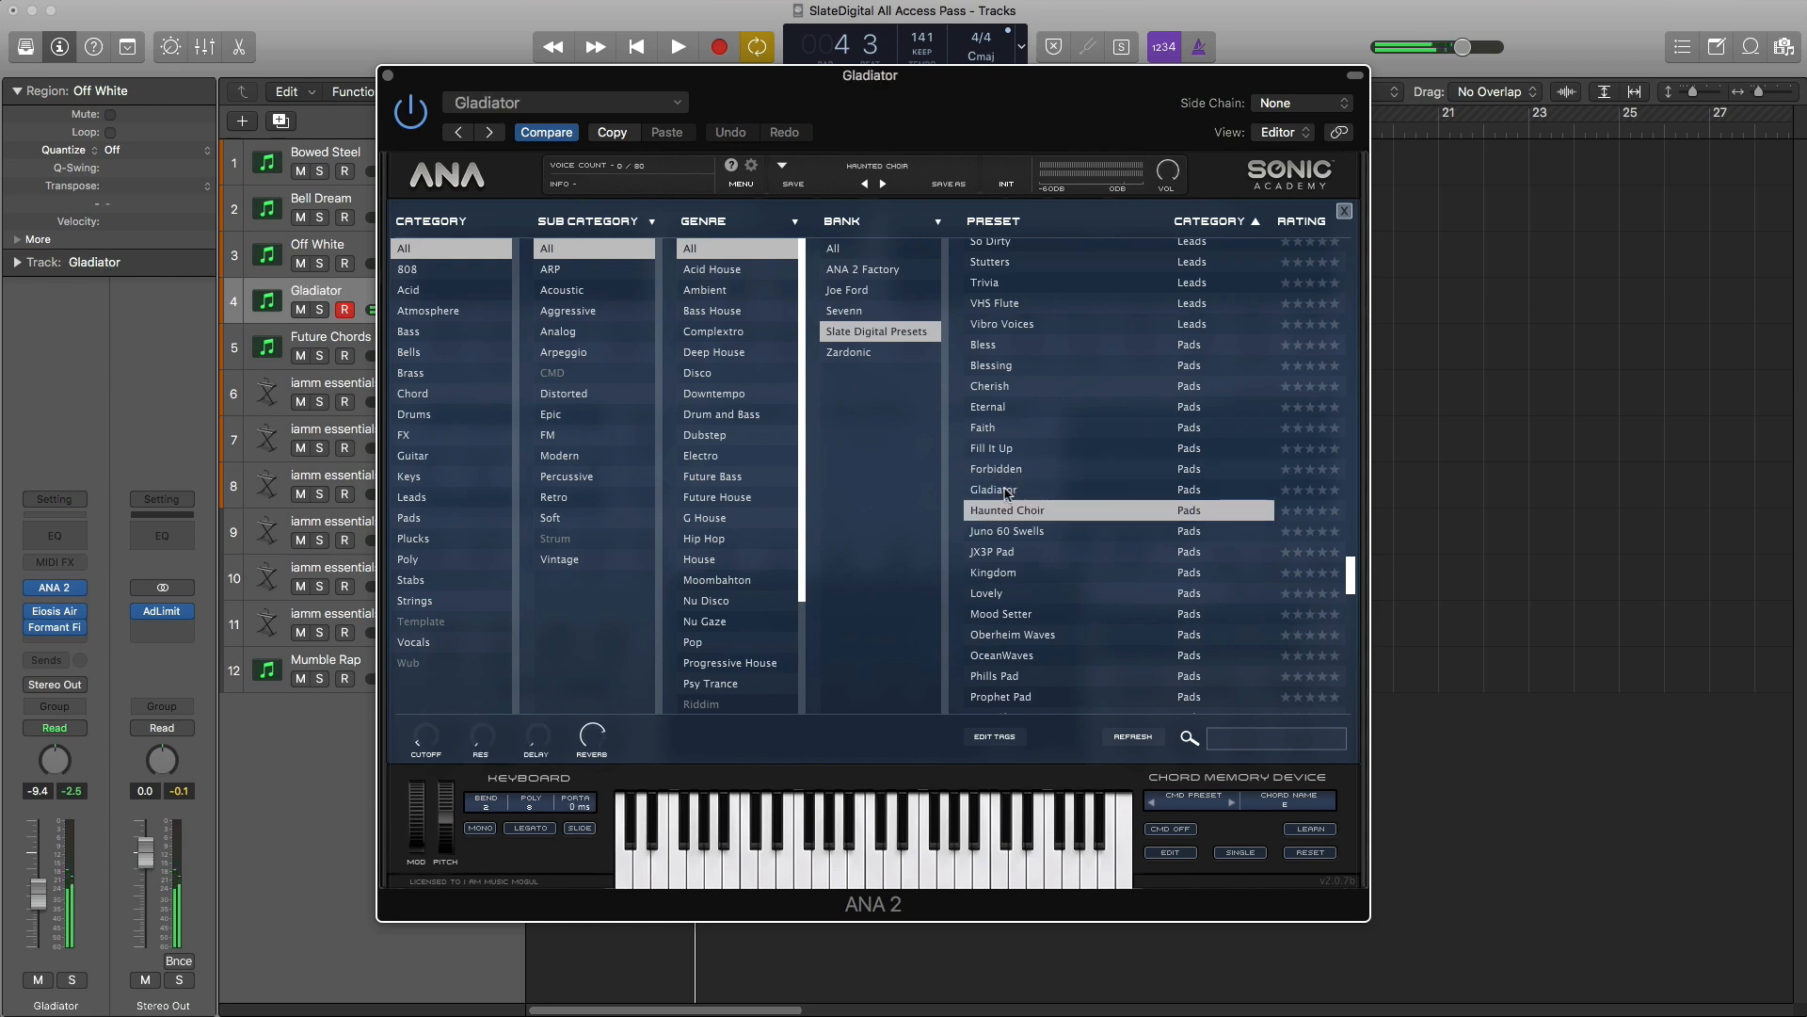
pyautogui.press('Down')
pyautogui.press('Down')
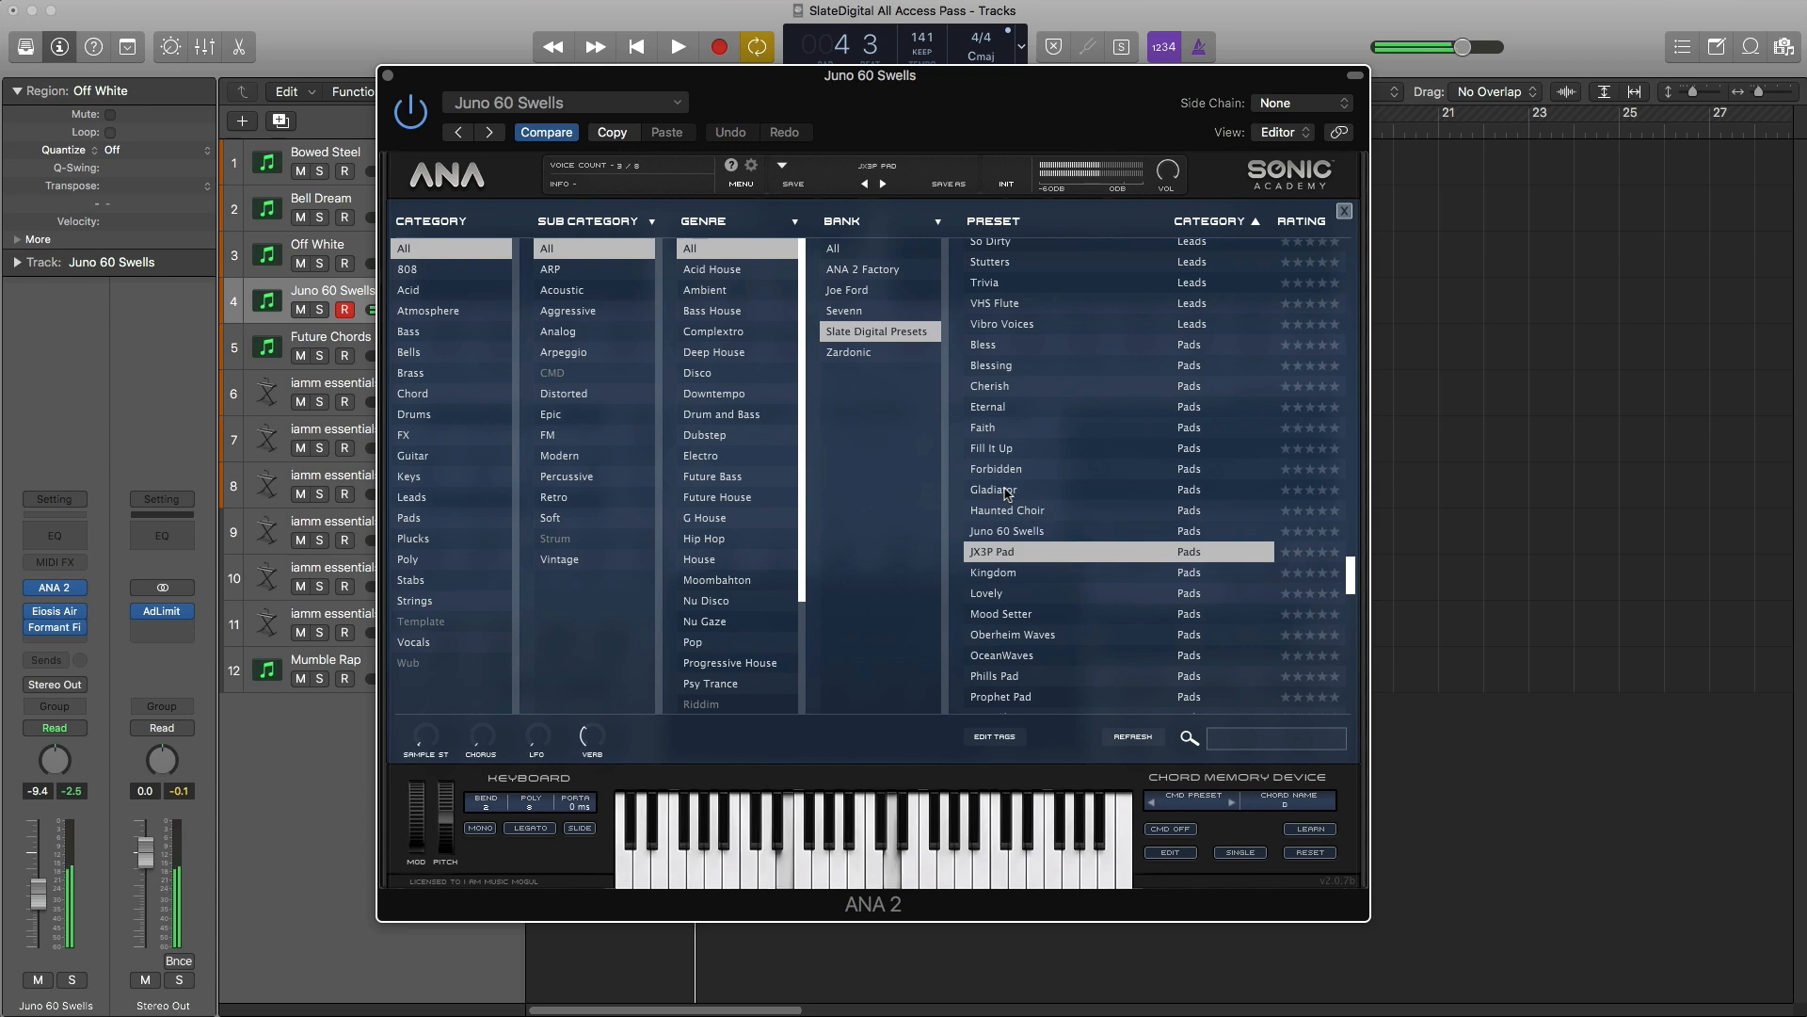
pyautogui.click(387, 75)
# Step: Add a D4 note at bar 1 and an A3 note at bar 3 to track 4's region, each one and a half beats long
pyautogui.press('p')
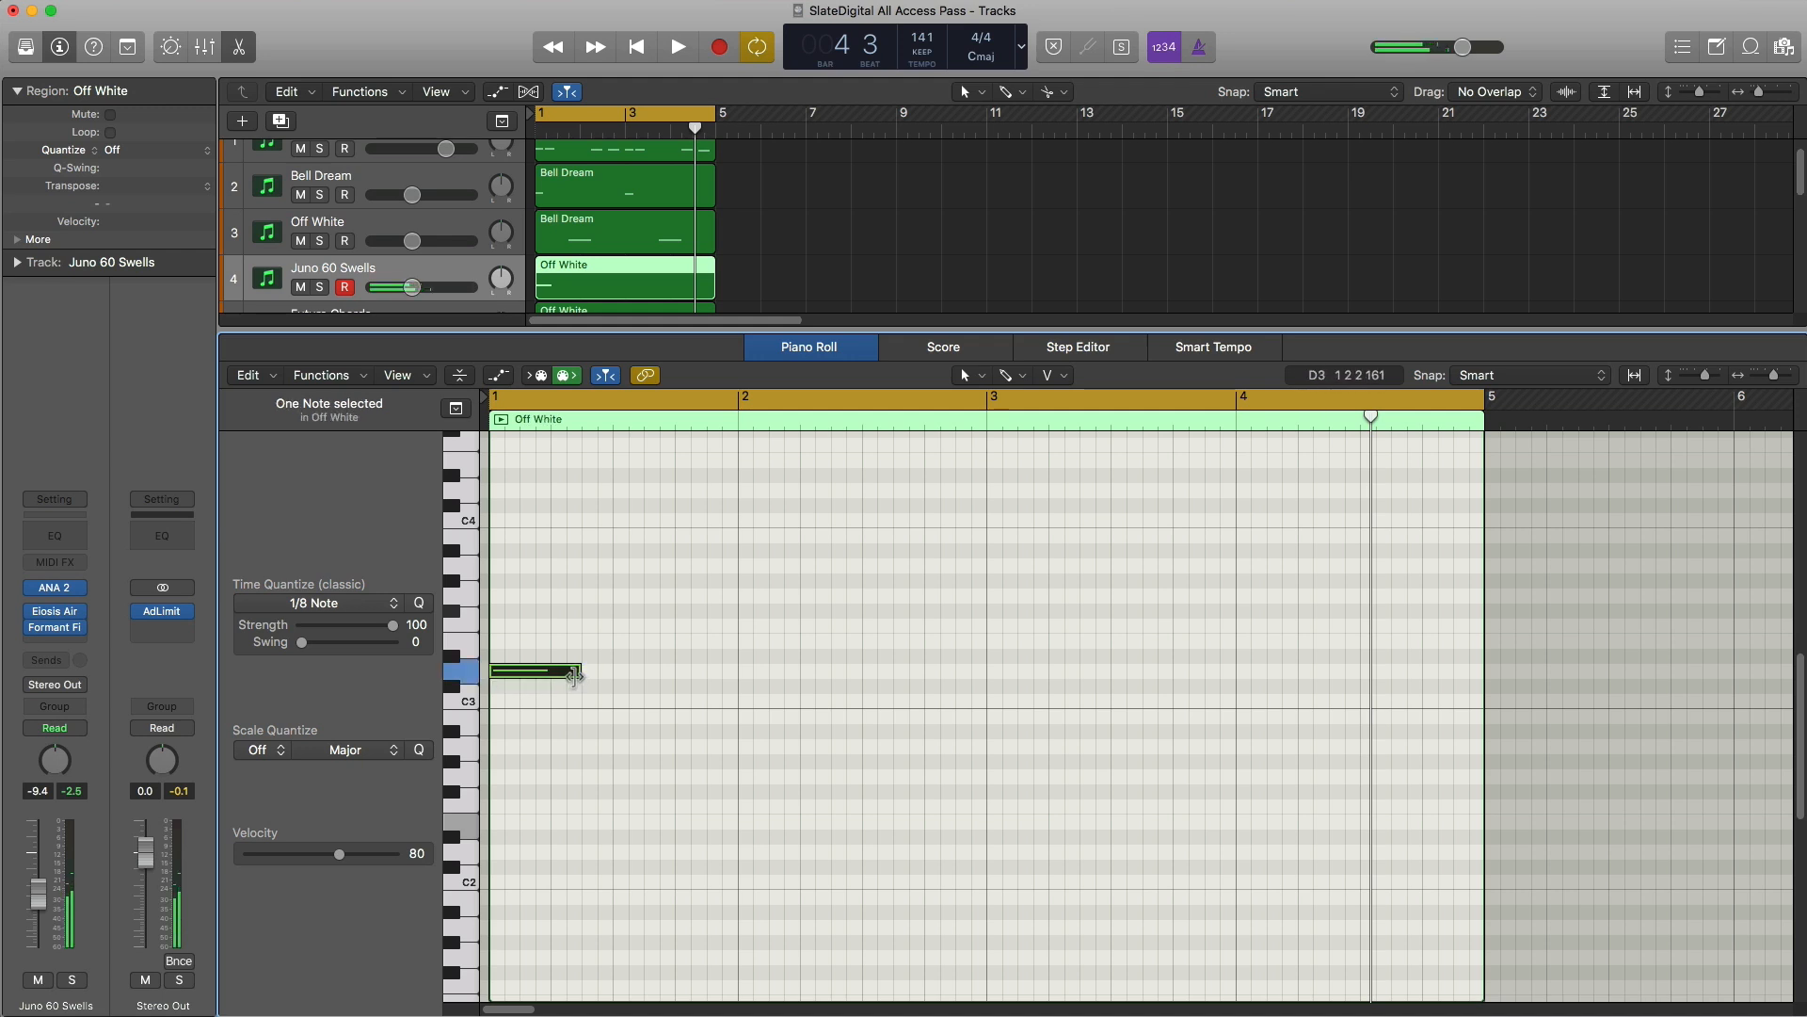
pyautogui.click(574, 675)
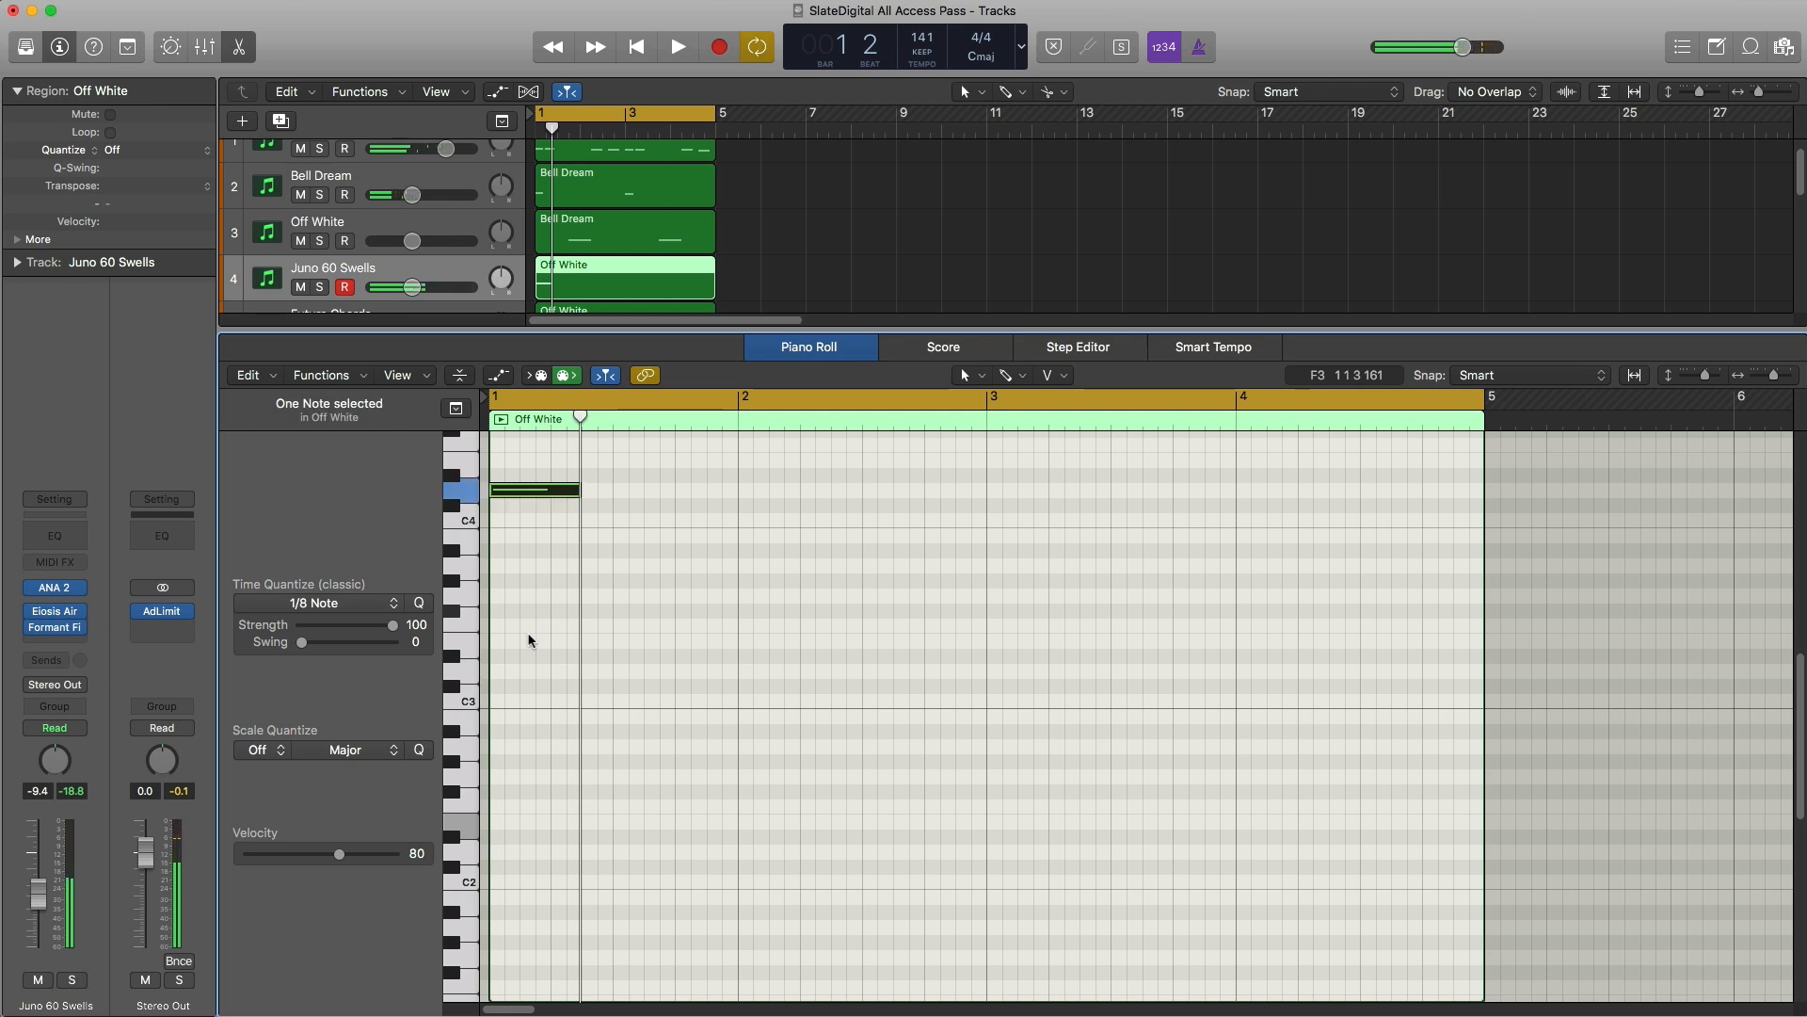
pyautogui.press('space')
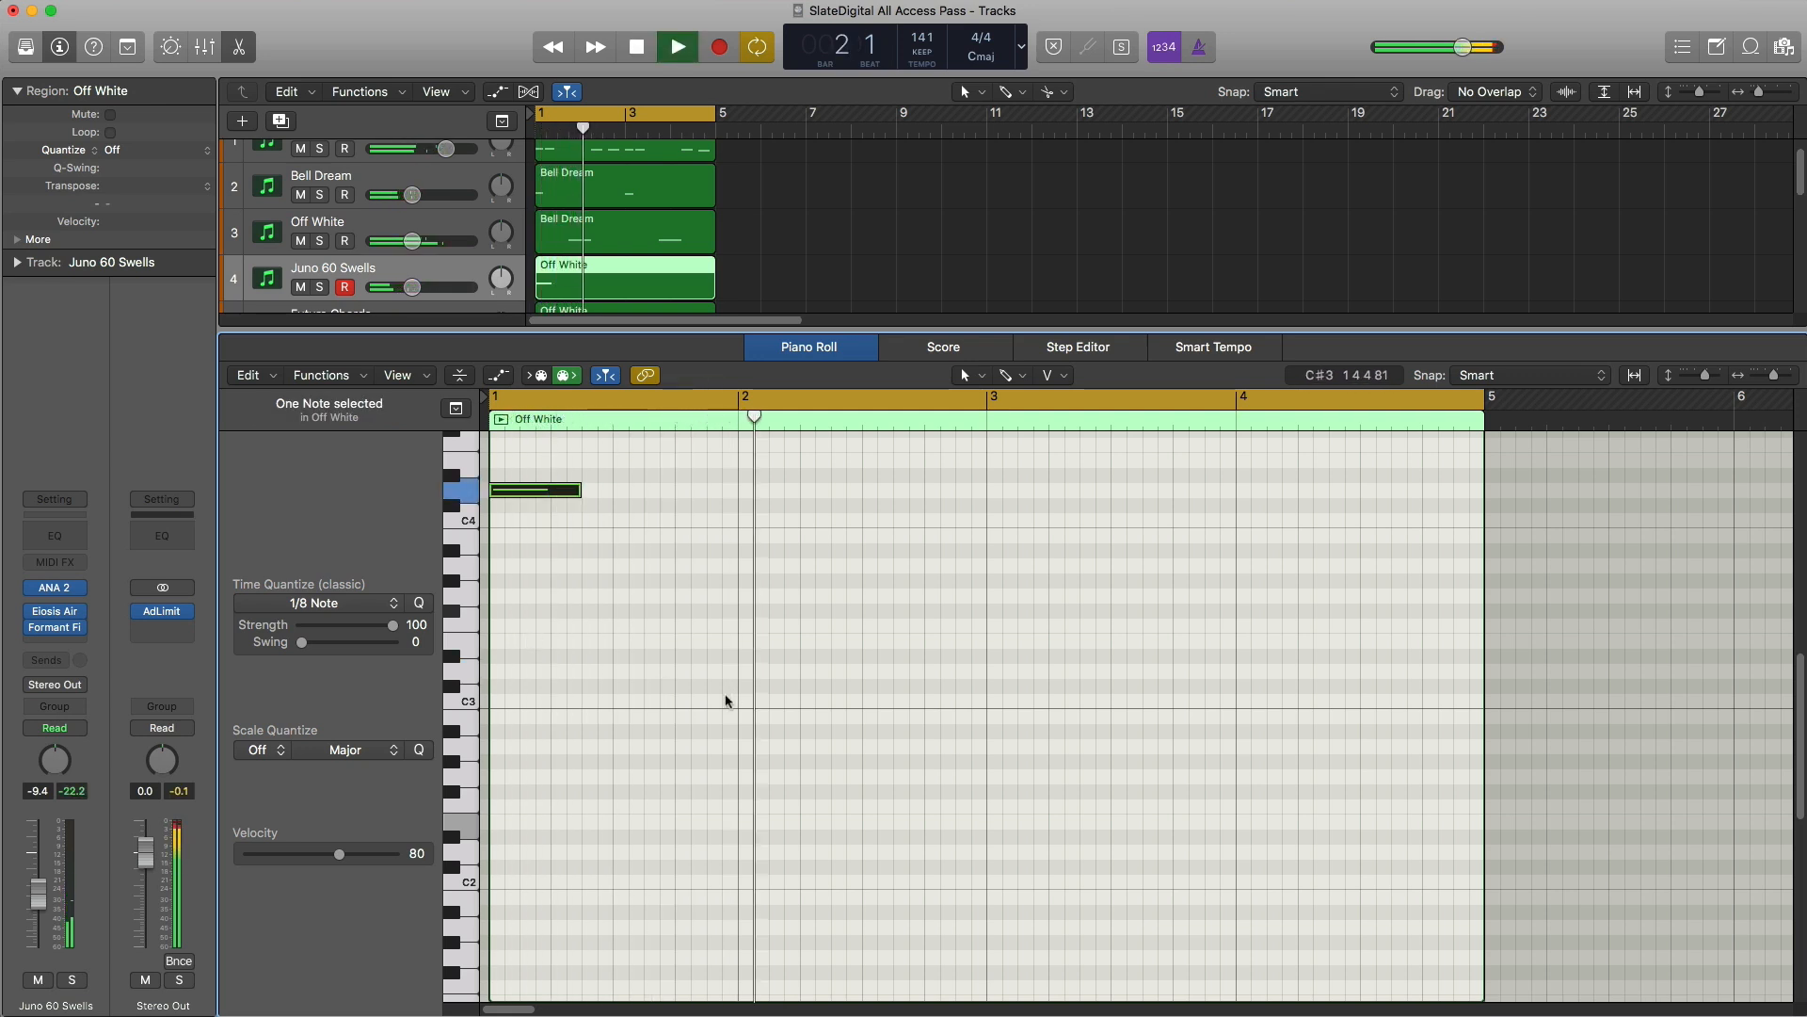
pyautogui.keyDown('super'); pyautogui.click(998, 566); pyautogui.keyUp('super')
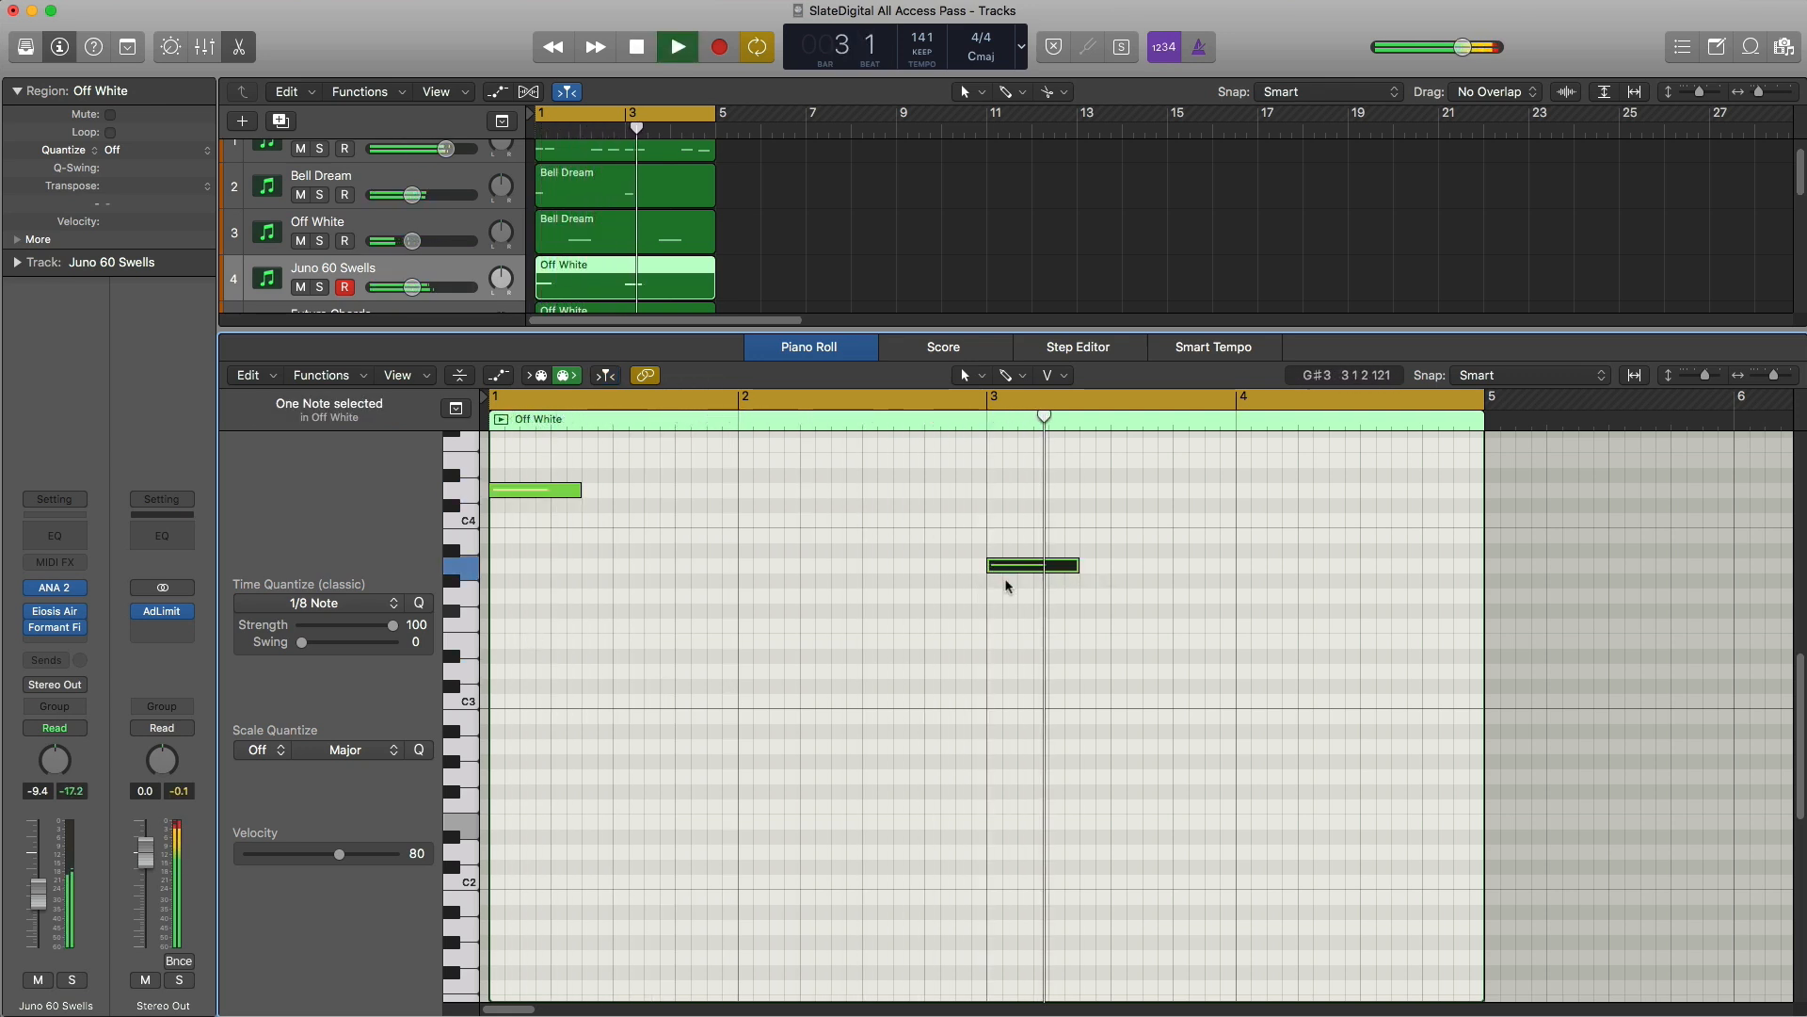
pyautogui.press('space')
pyautogui.press('space')
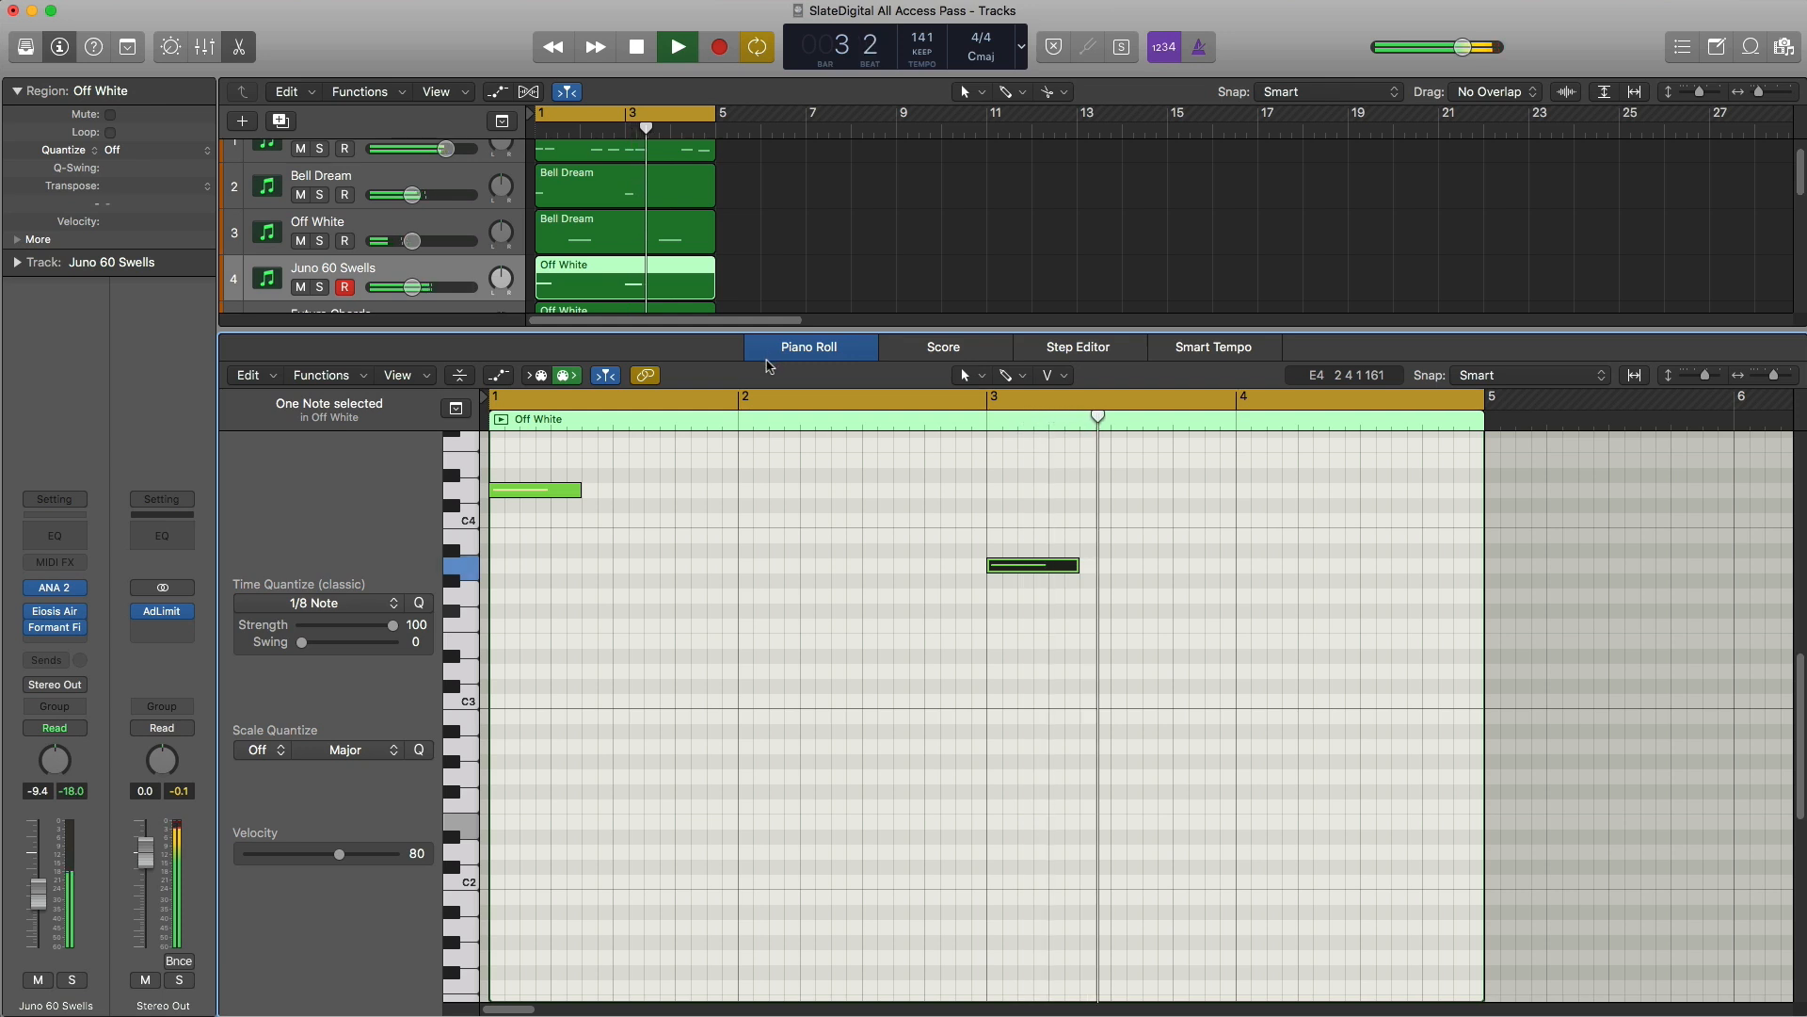
# Step: Return to the full track view and lower the Juno 60 Swells track's volume to -10.6 dB
pyautogui.press('x')
pyautogui.press('x')
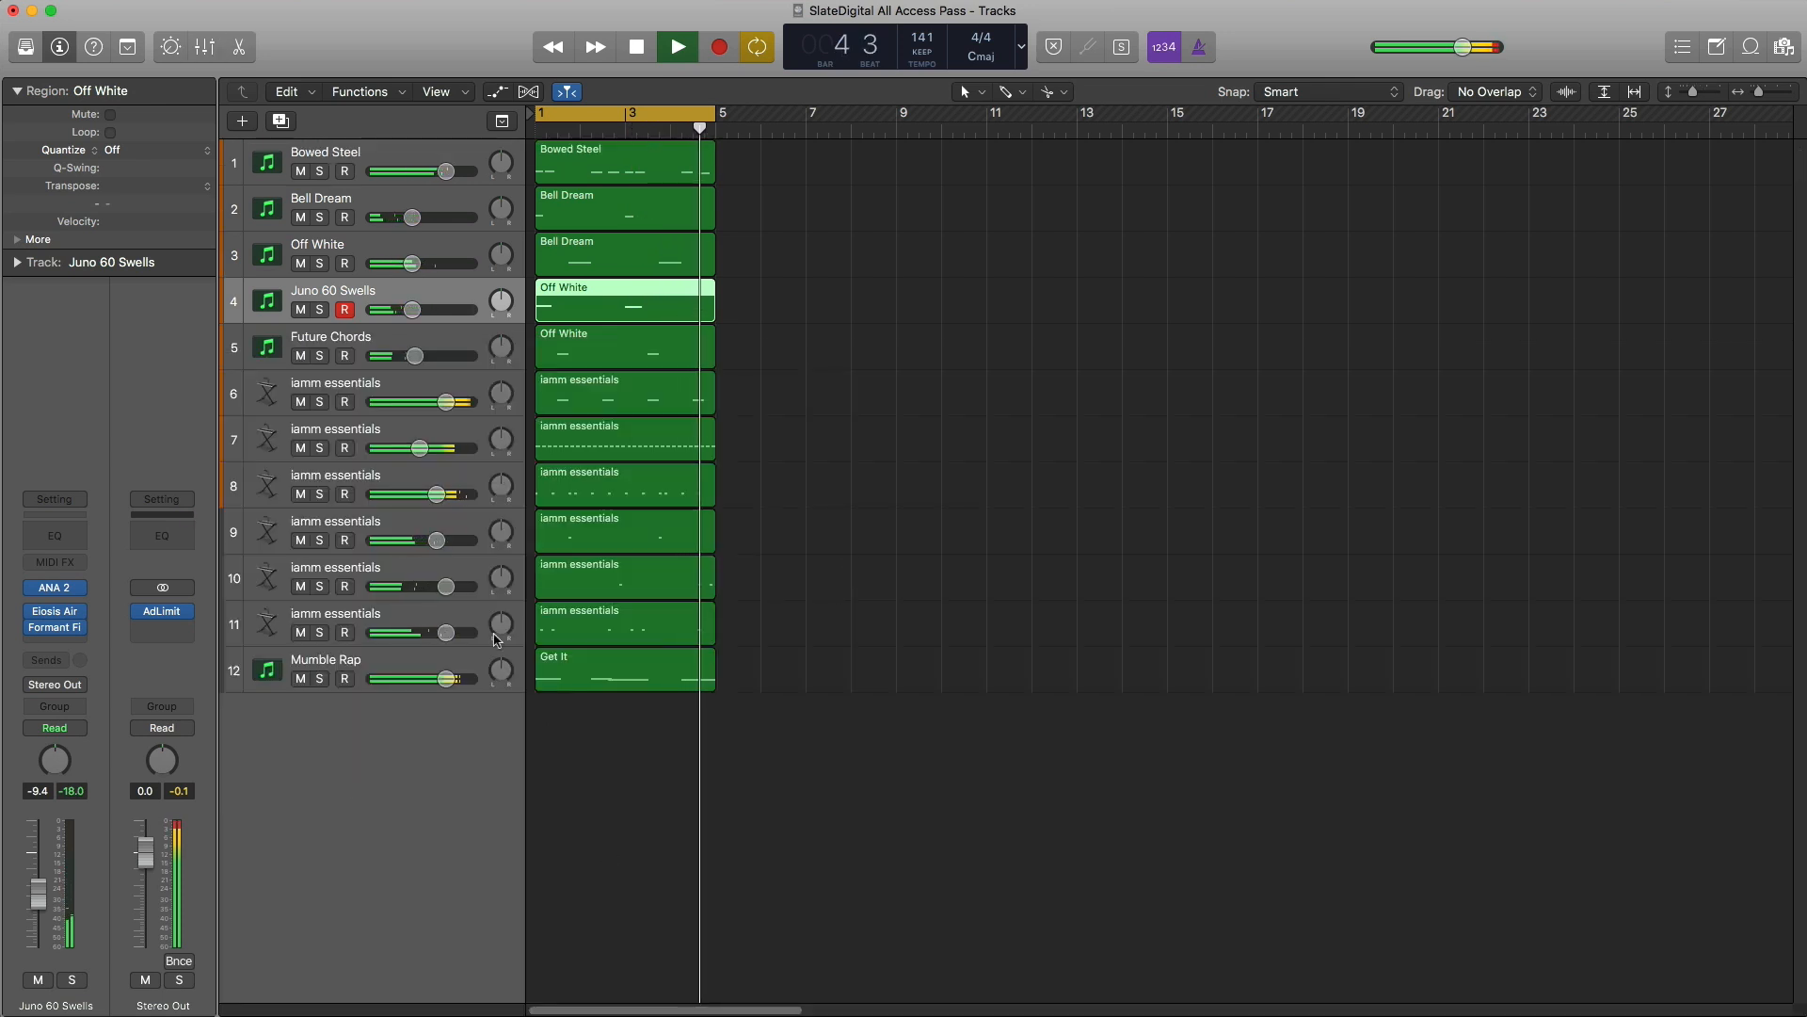
pyautogui.moveTo(412, 310); pyautogui.dragTo(409, 309)
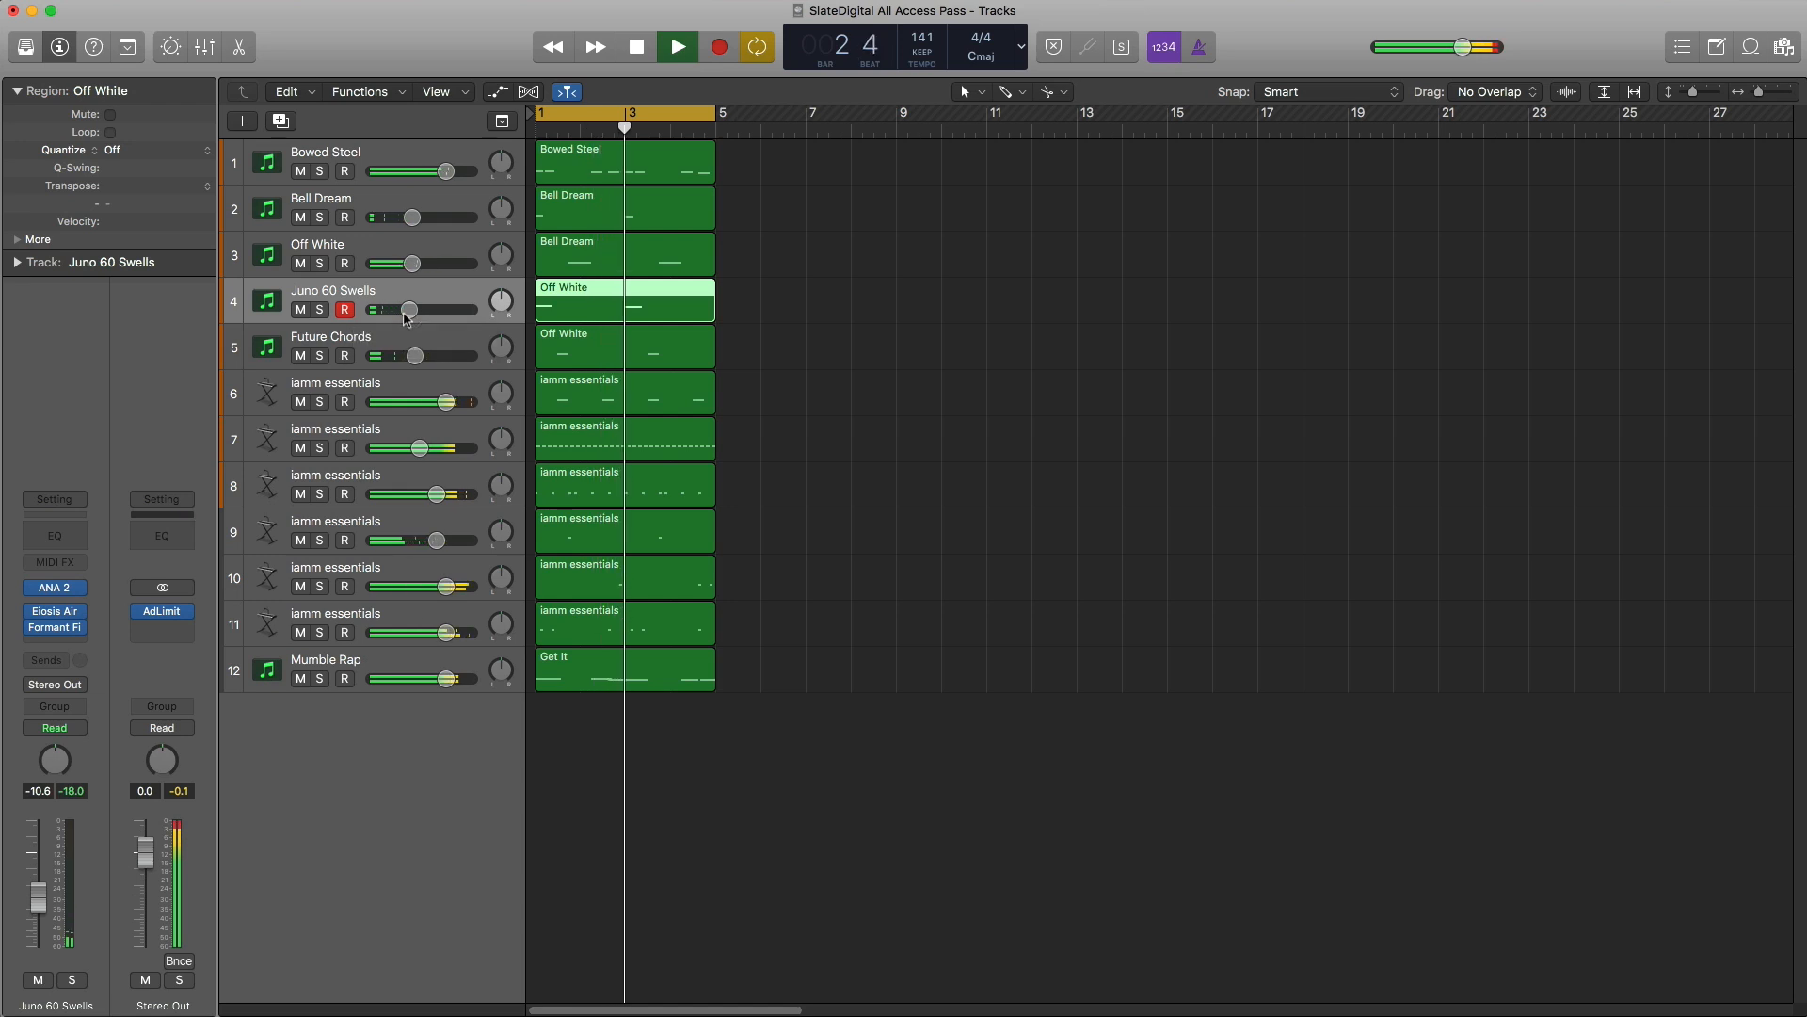
# Step: Shorten both notes in the Juno 60 Swells region to one beat and close the piano roll
pyautogui.press('p')
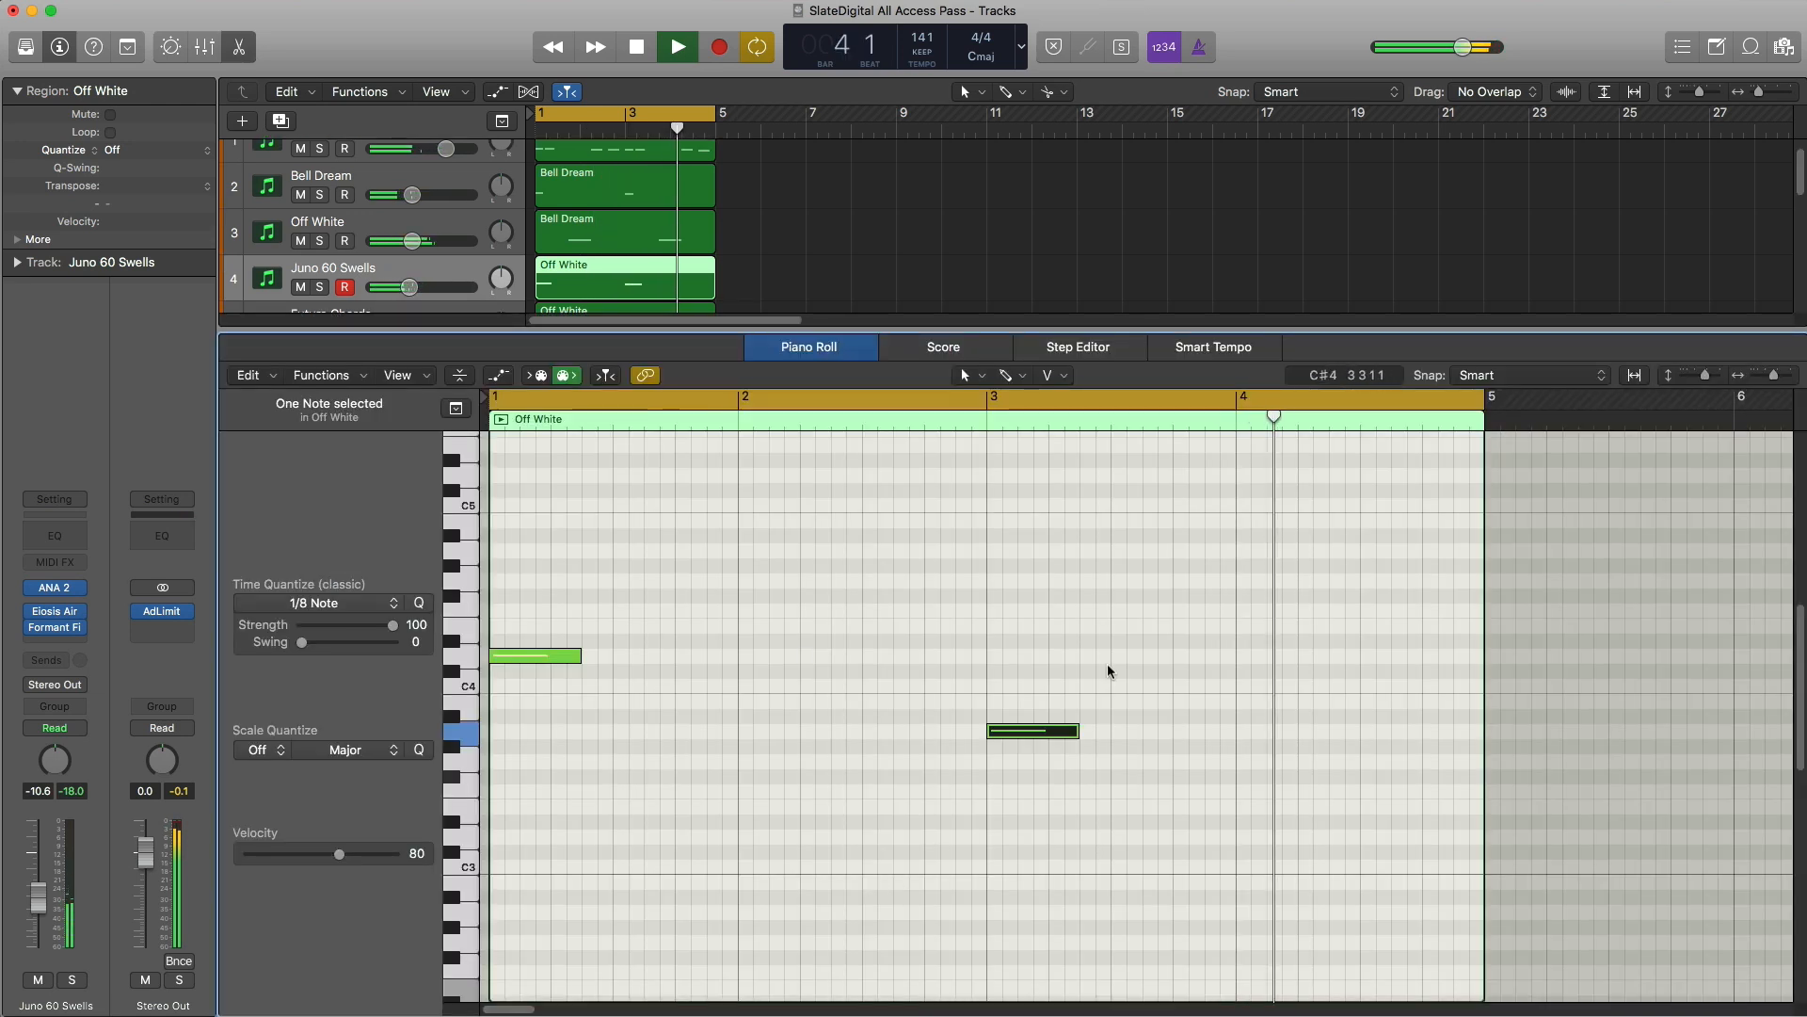
pyautogui.moveTo(1072, 736); pyautogui.dragTo(1041, 736)
pyautogui.press('space')
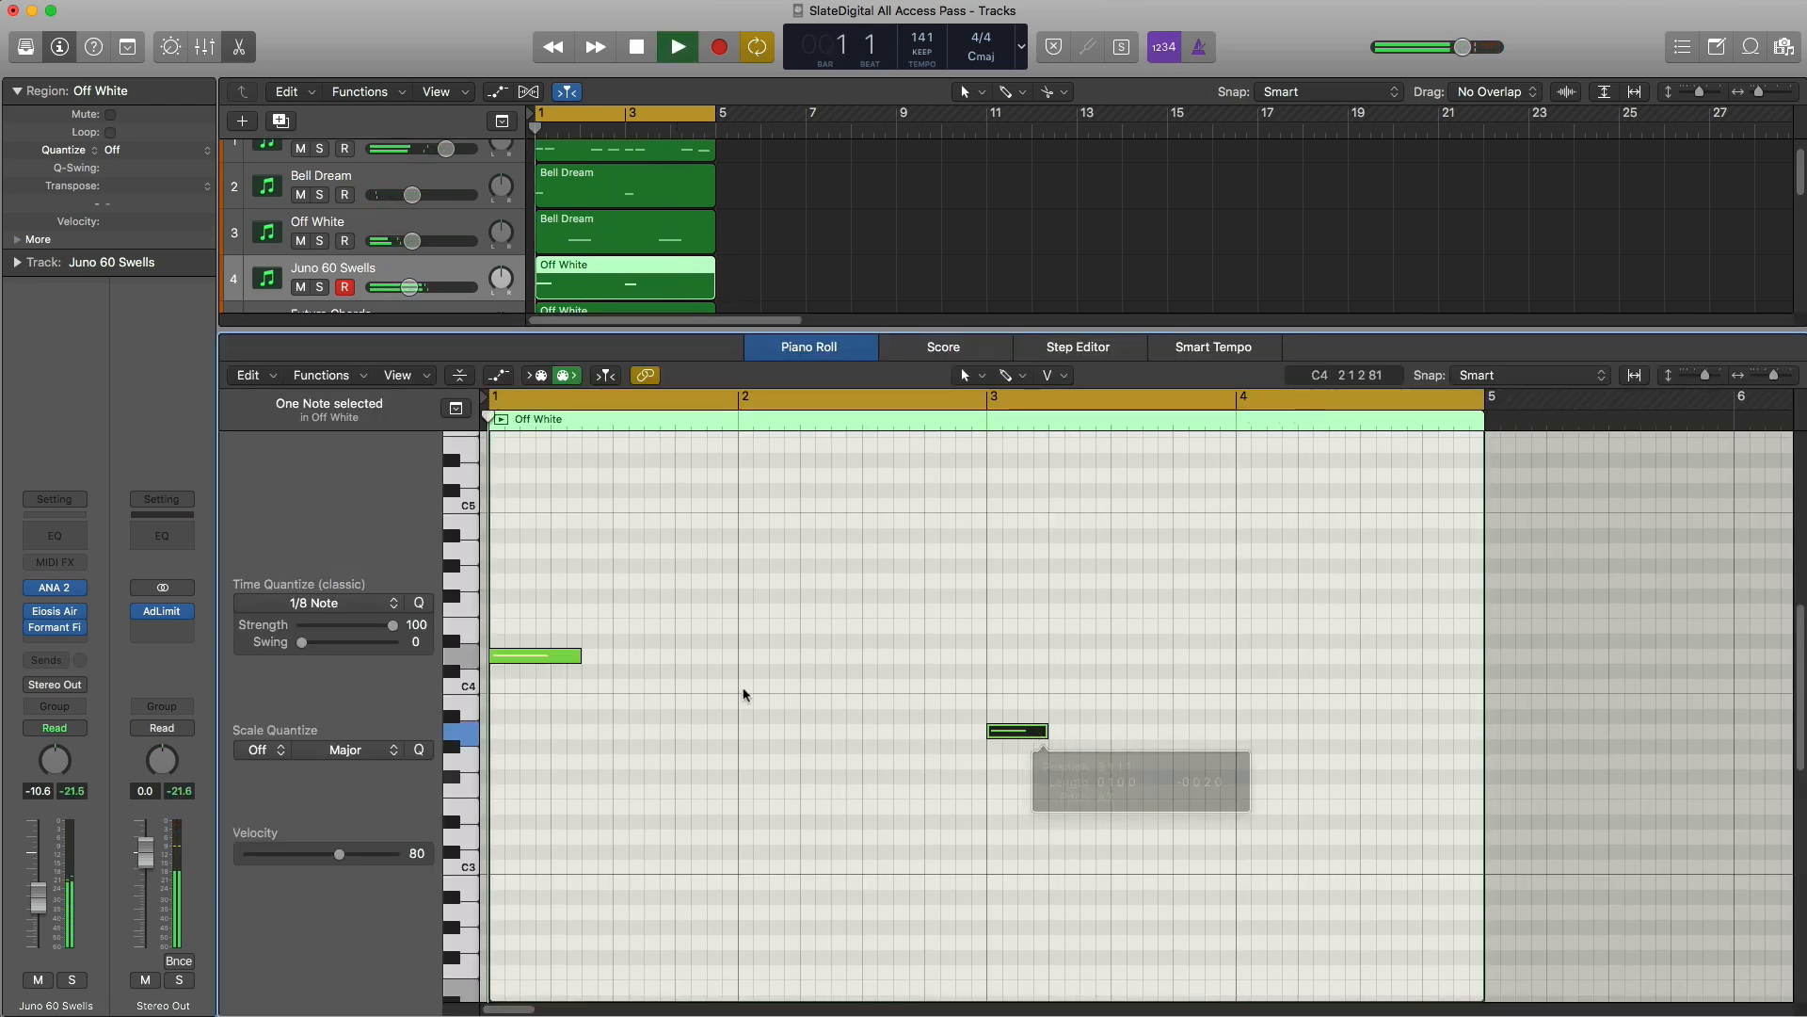
pyautogui.moveTo(574, 659); pyautogui.dragTo(550, 659)
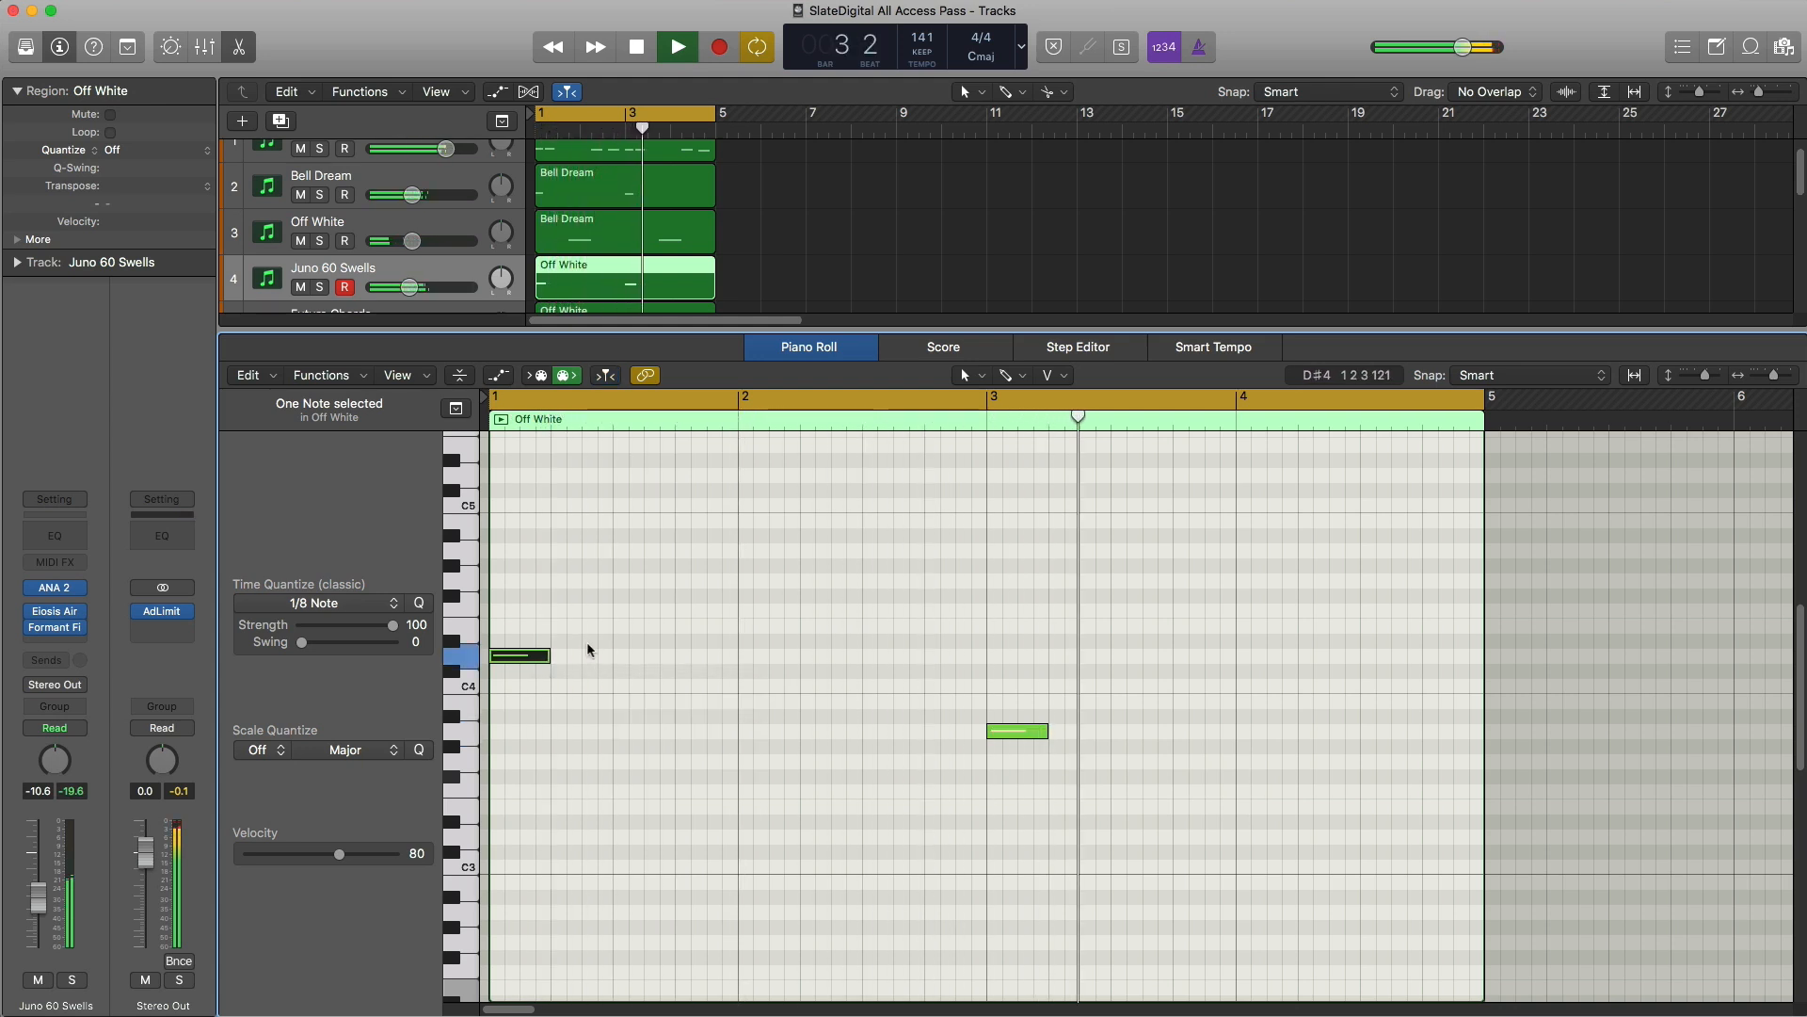
pyautogui.press('p')
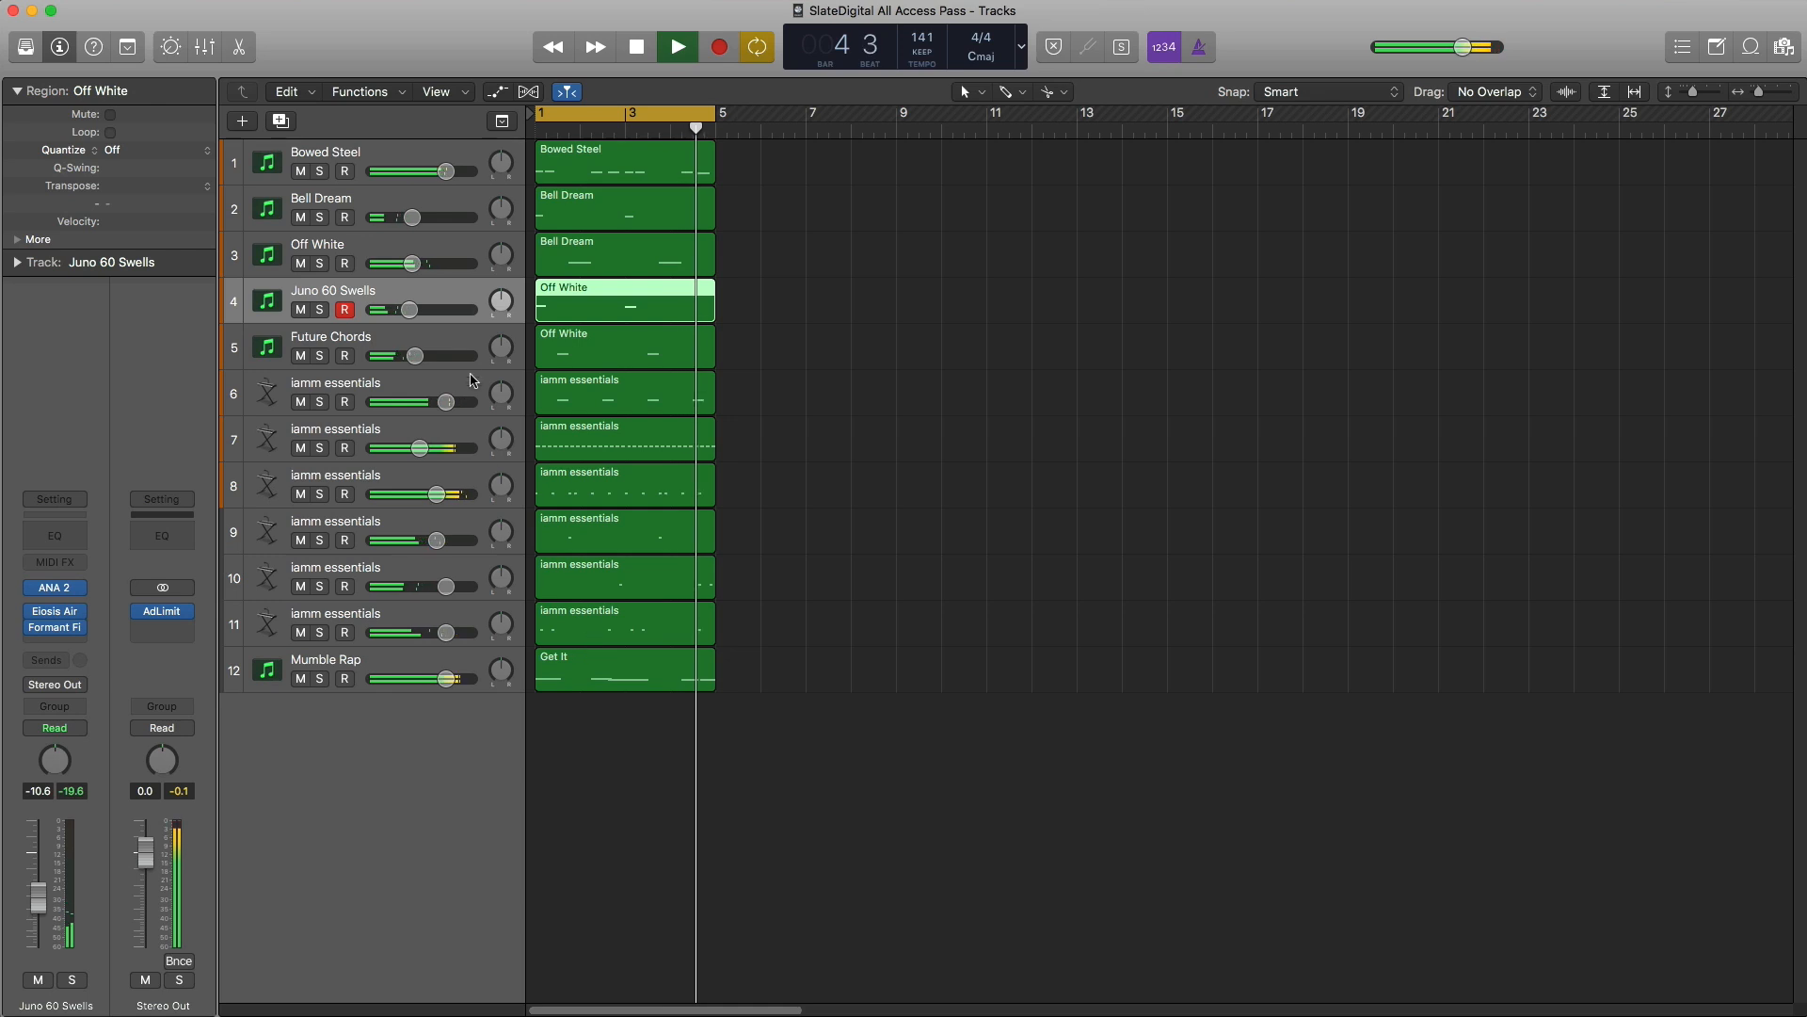
# Step: Solo the five melodic tracks from Bowed Steel to Future Chords and play the loop
pyautogui.press('space')
pyautogui.click(354, 337)
pyautogui.keyDown('shift'); pyautogui.click(352, 157); pyautogui.keyUp('shift')
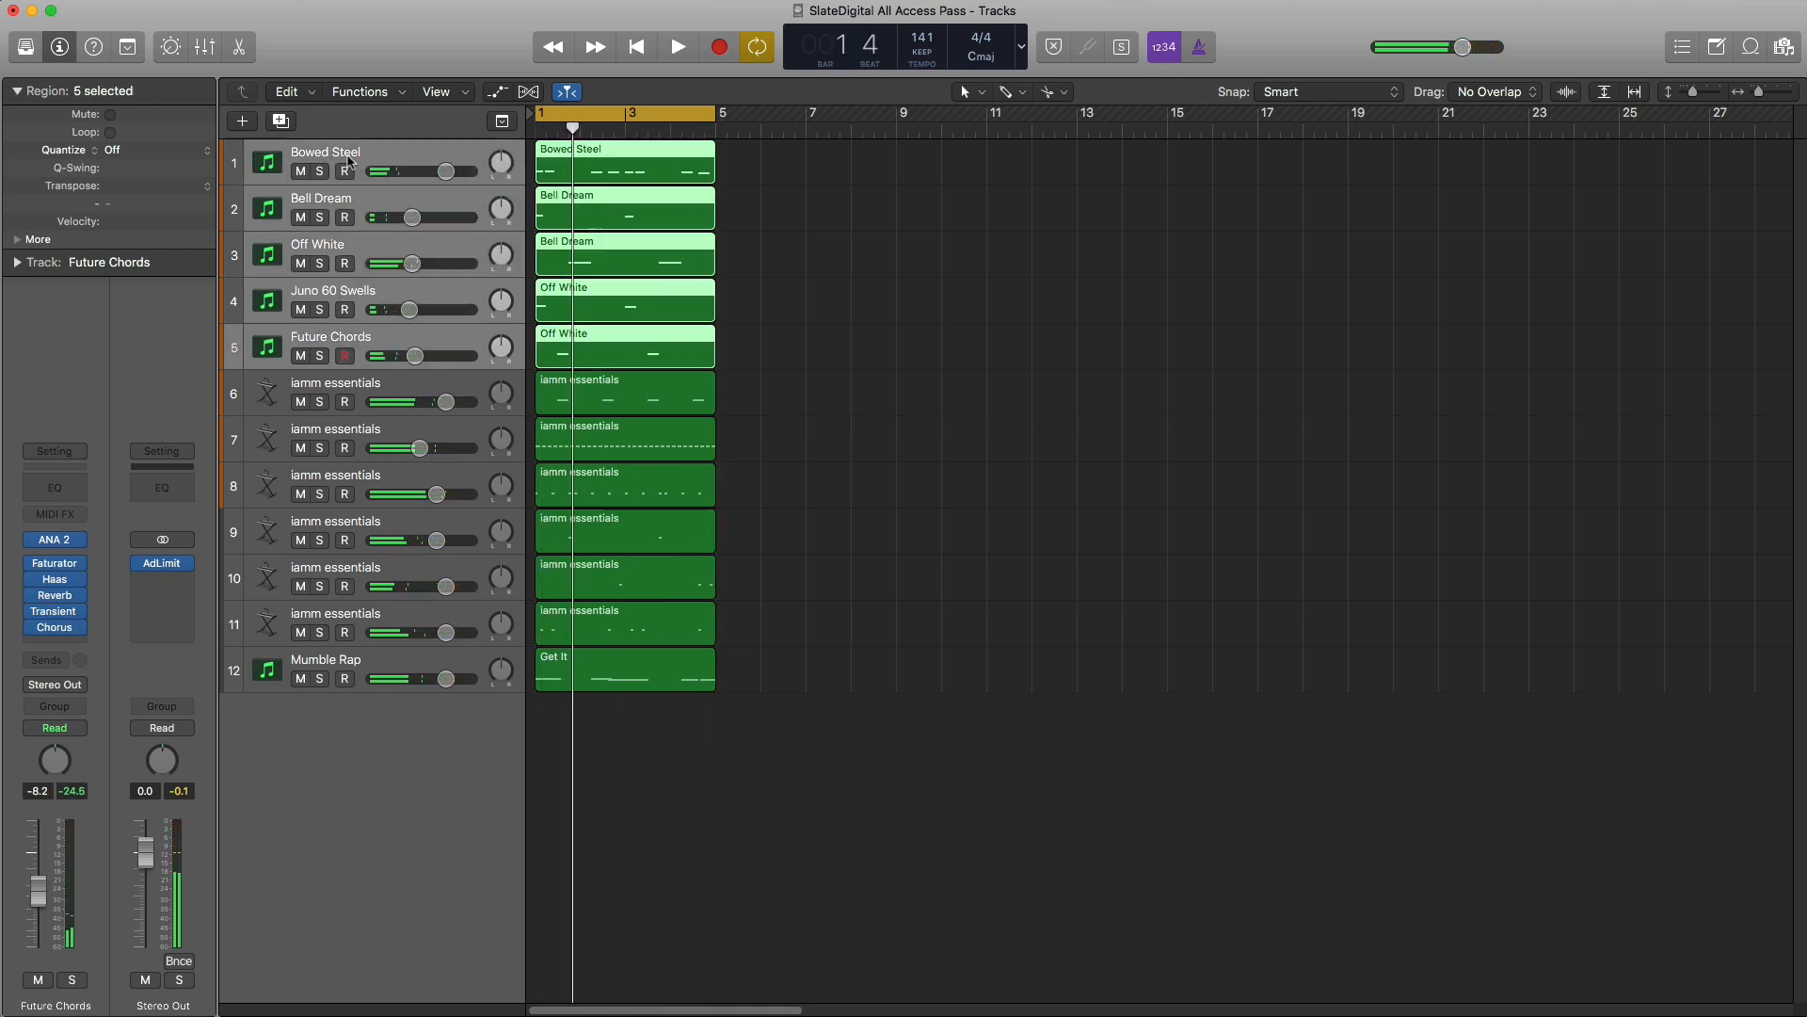
pyautogui.press('s')
pyautogui.press('space')
# Step: Start the drums and 808 at bar 5 and extend the arrangement to bar 25, keeping Bowed Steel as the only melodic track in bars 13–20
pyautogui.moveTo(791, 710); pyautogui.dragTo(779, 405)
pyautogui.moveTo(775, 346); pyautogui.dragTo(805, 168)
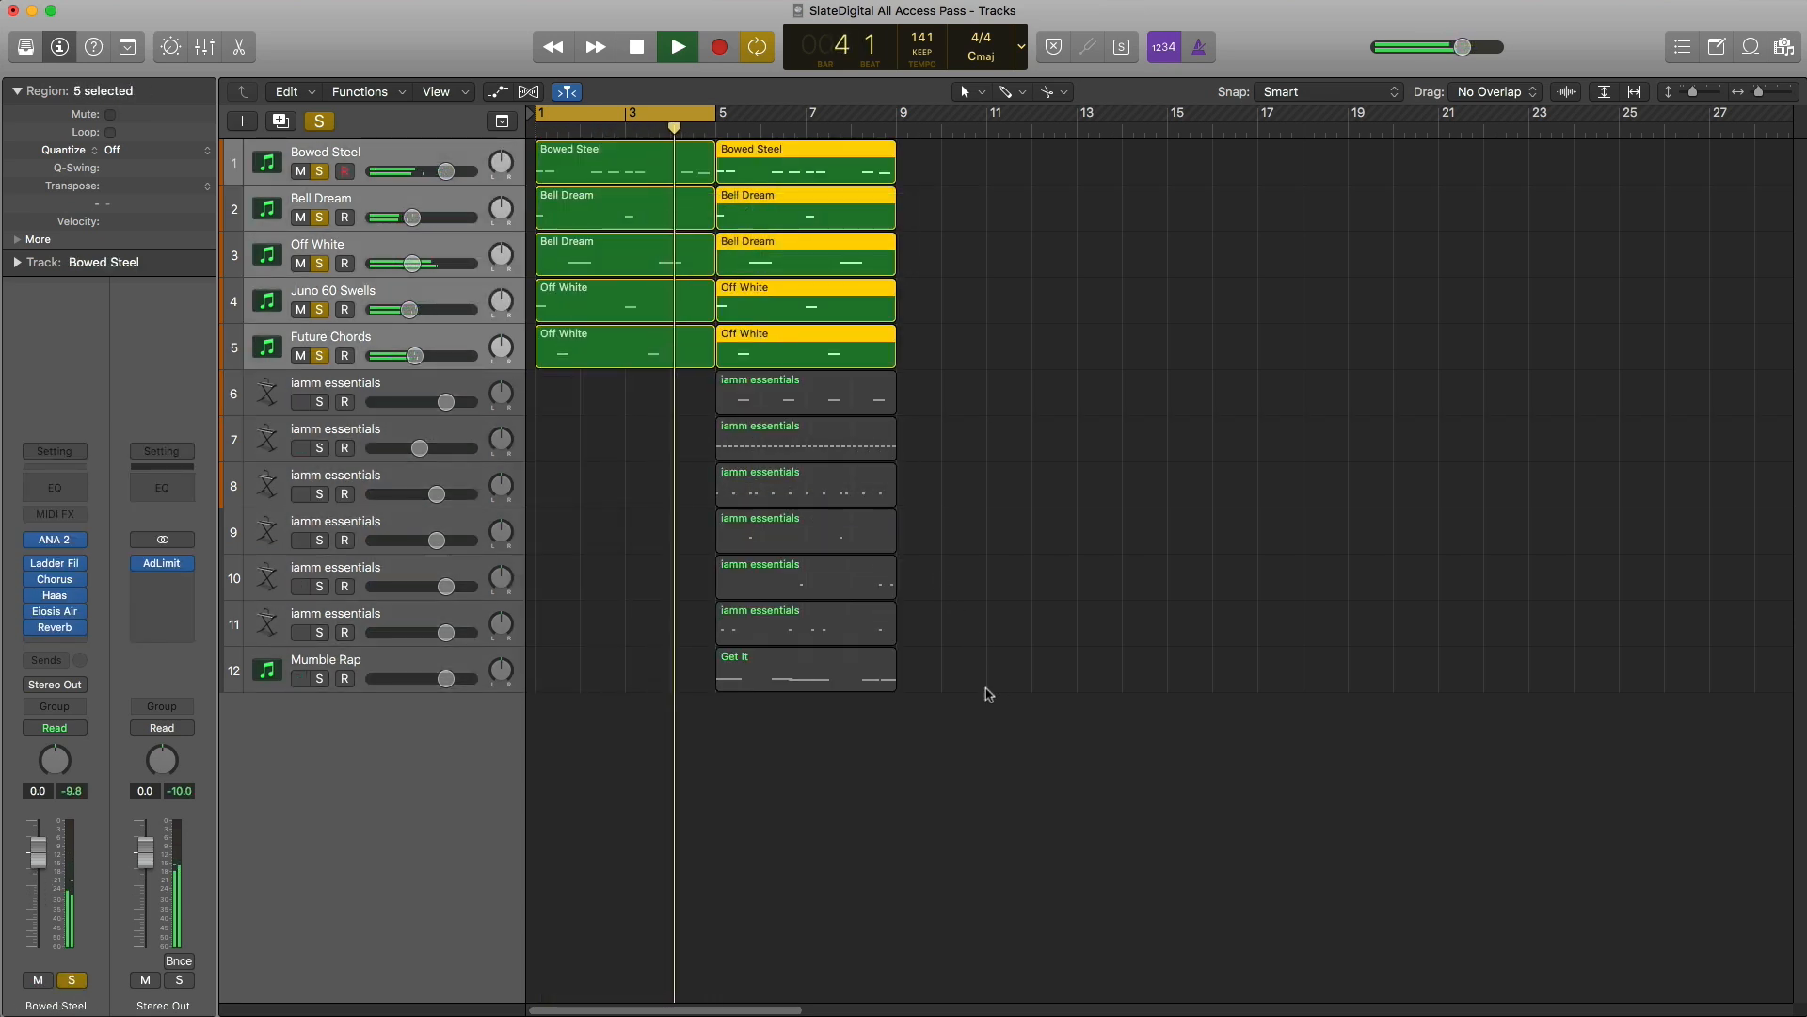
pyautogui.moveTo(981, 697); pyautogui.dragTo(976, 403)
pyautogui.moveTo(948, 342)
pyautogui.mouseDown()
pyautogui.moveTo(765, 183)
pyautogui.moveTo(946, 183)
pyautogui.mouseUp()
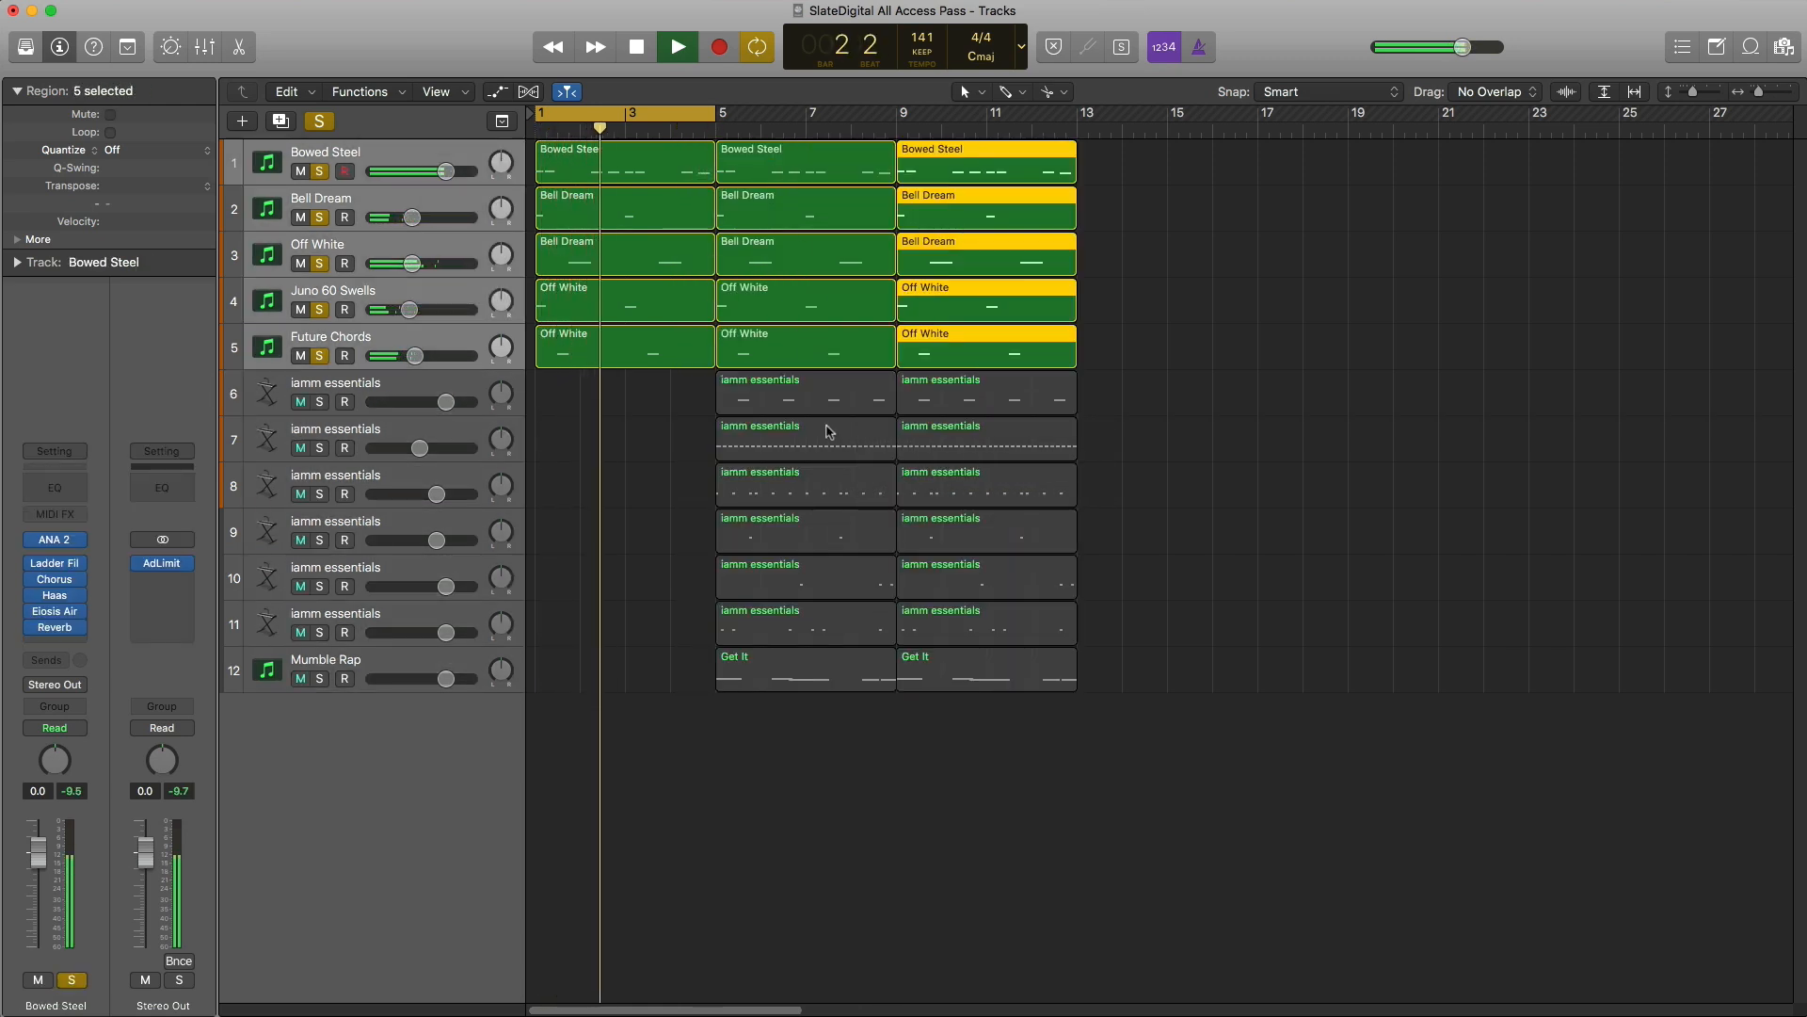
pyautogui.moveTo(670, 399); pyautogui.dragTo(821, 746)
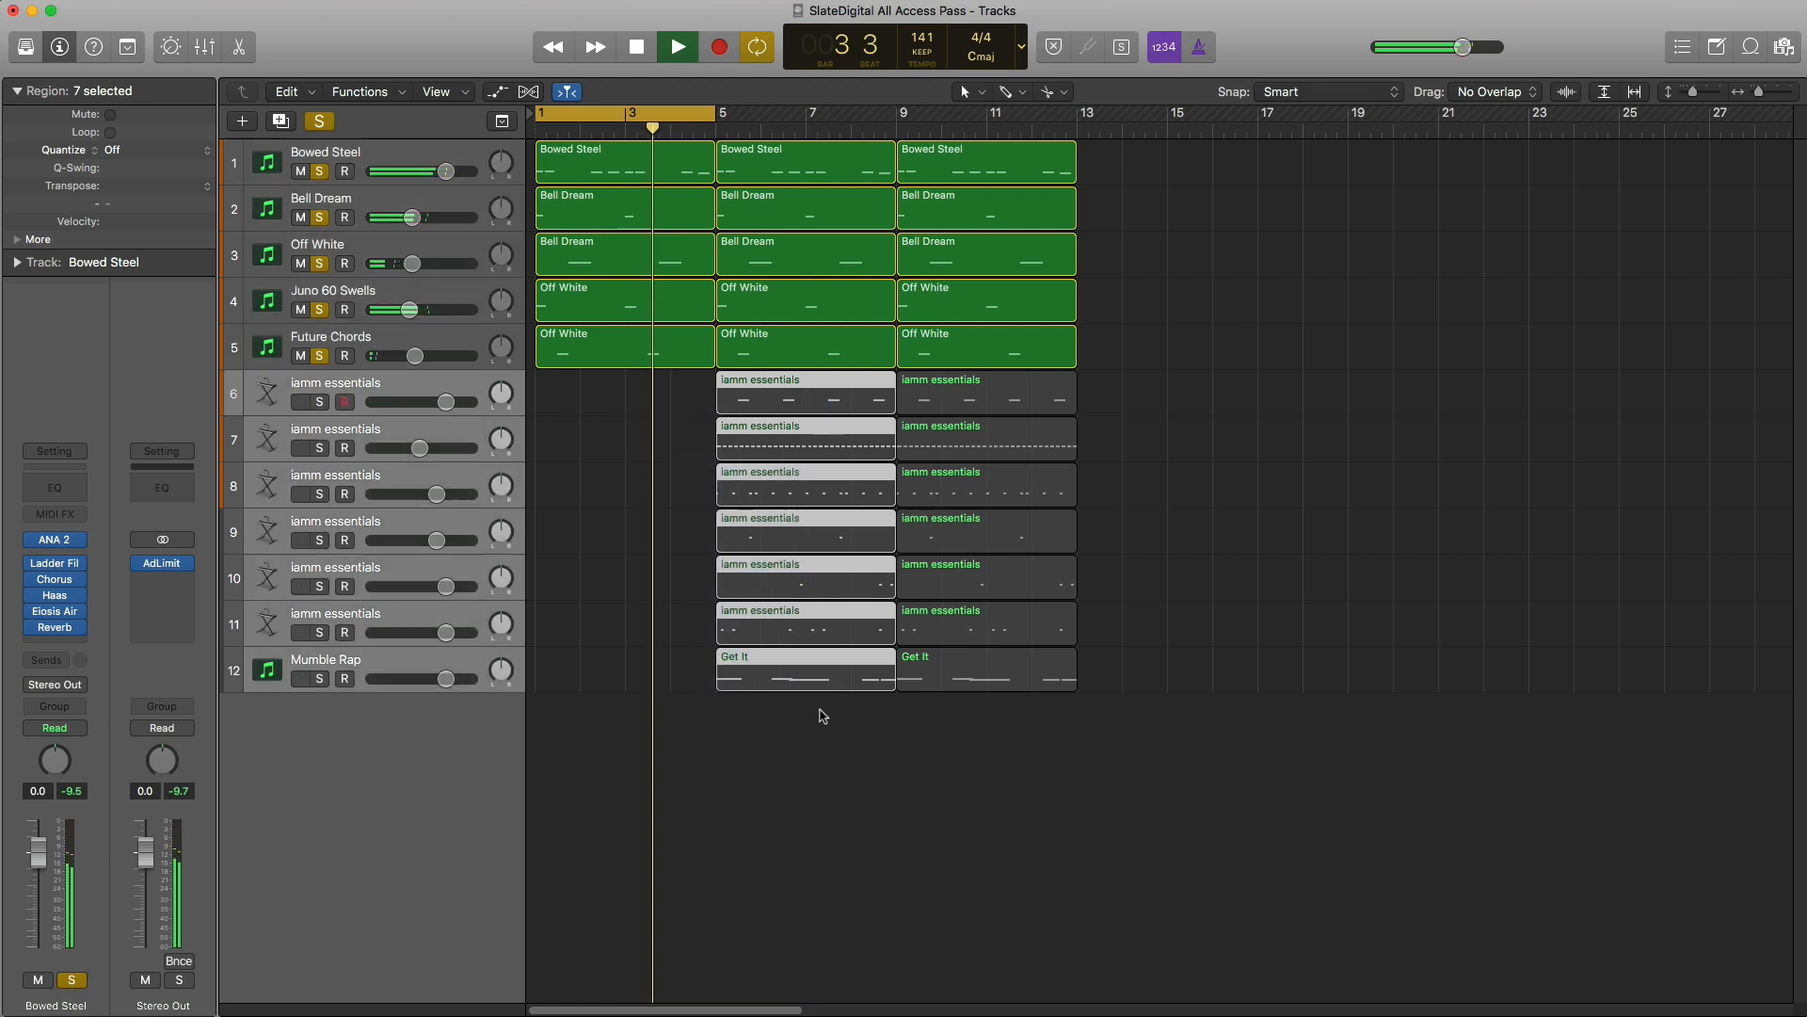
pyautogui.press('Delete')
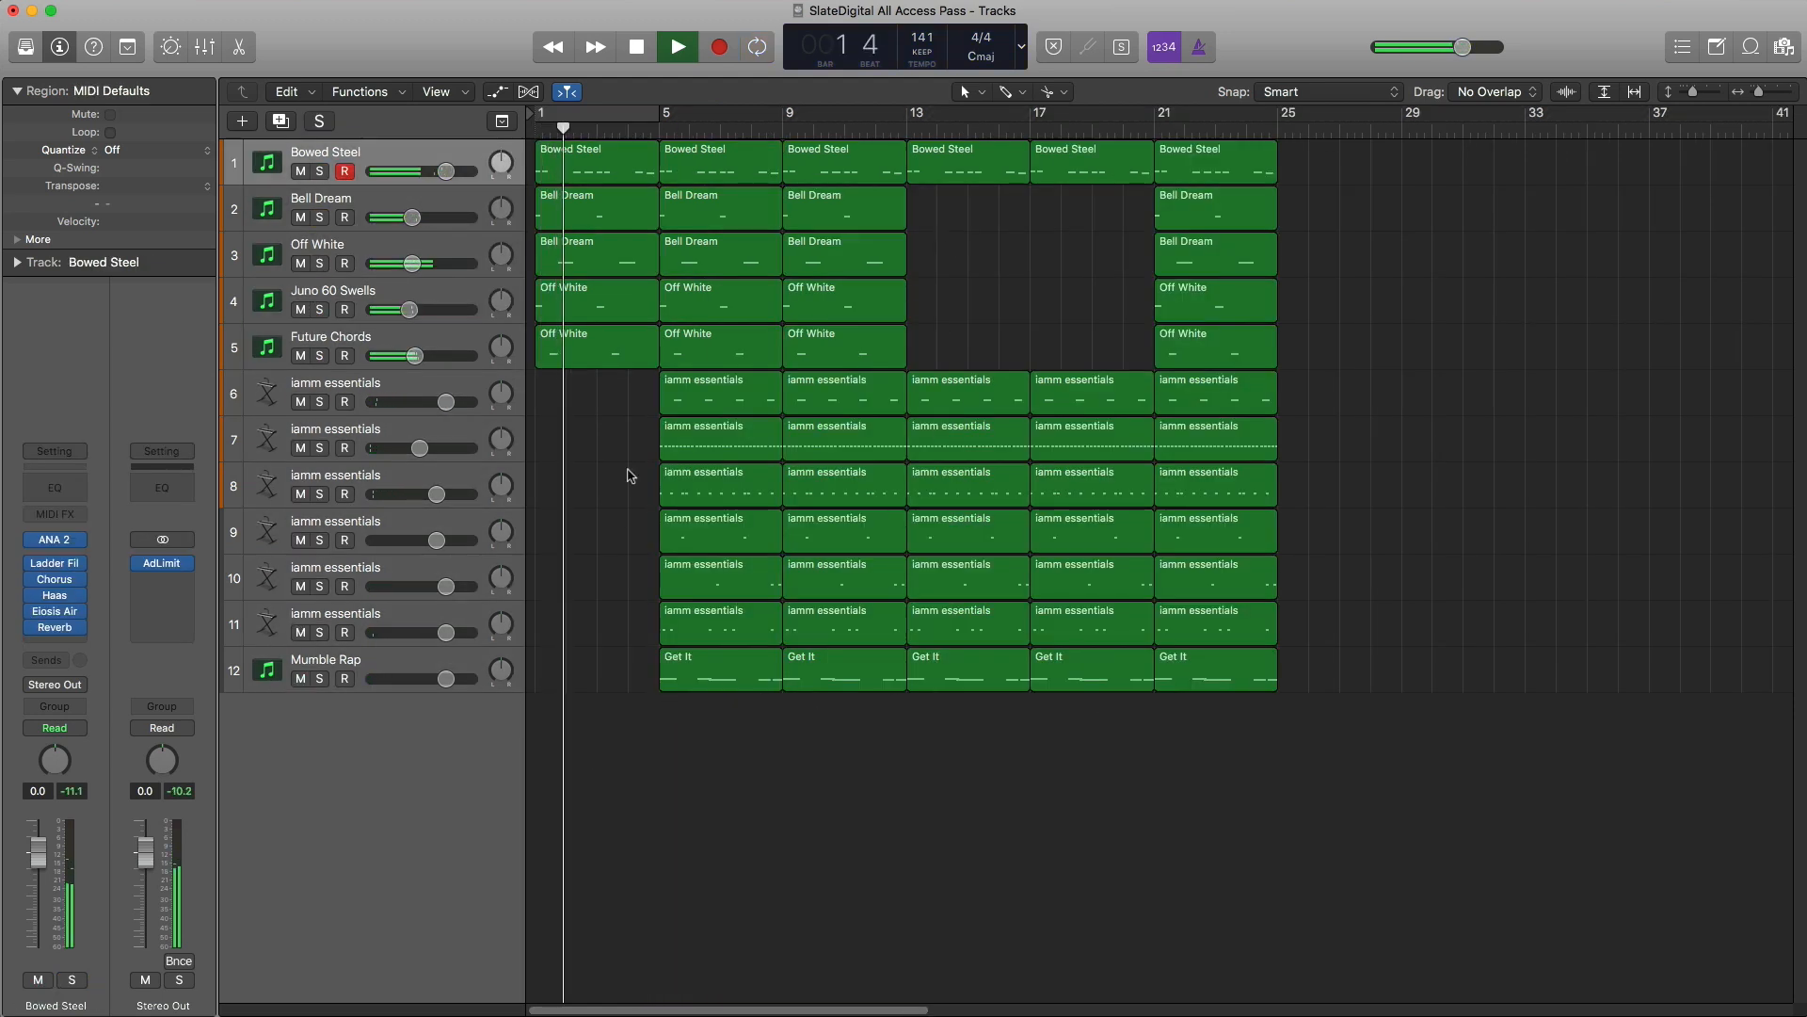
# Step: Delete the bar 5 regions on drum tracks 8 and 10 and on the 808 track
pyautogui.click(706, 400)
pyautogui.click(699, 492)
pyautogui.press('Delete')
pyautogui.click(703, 584)
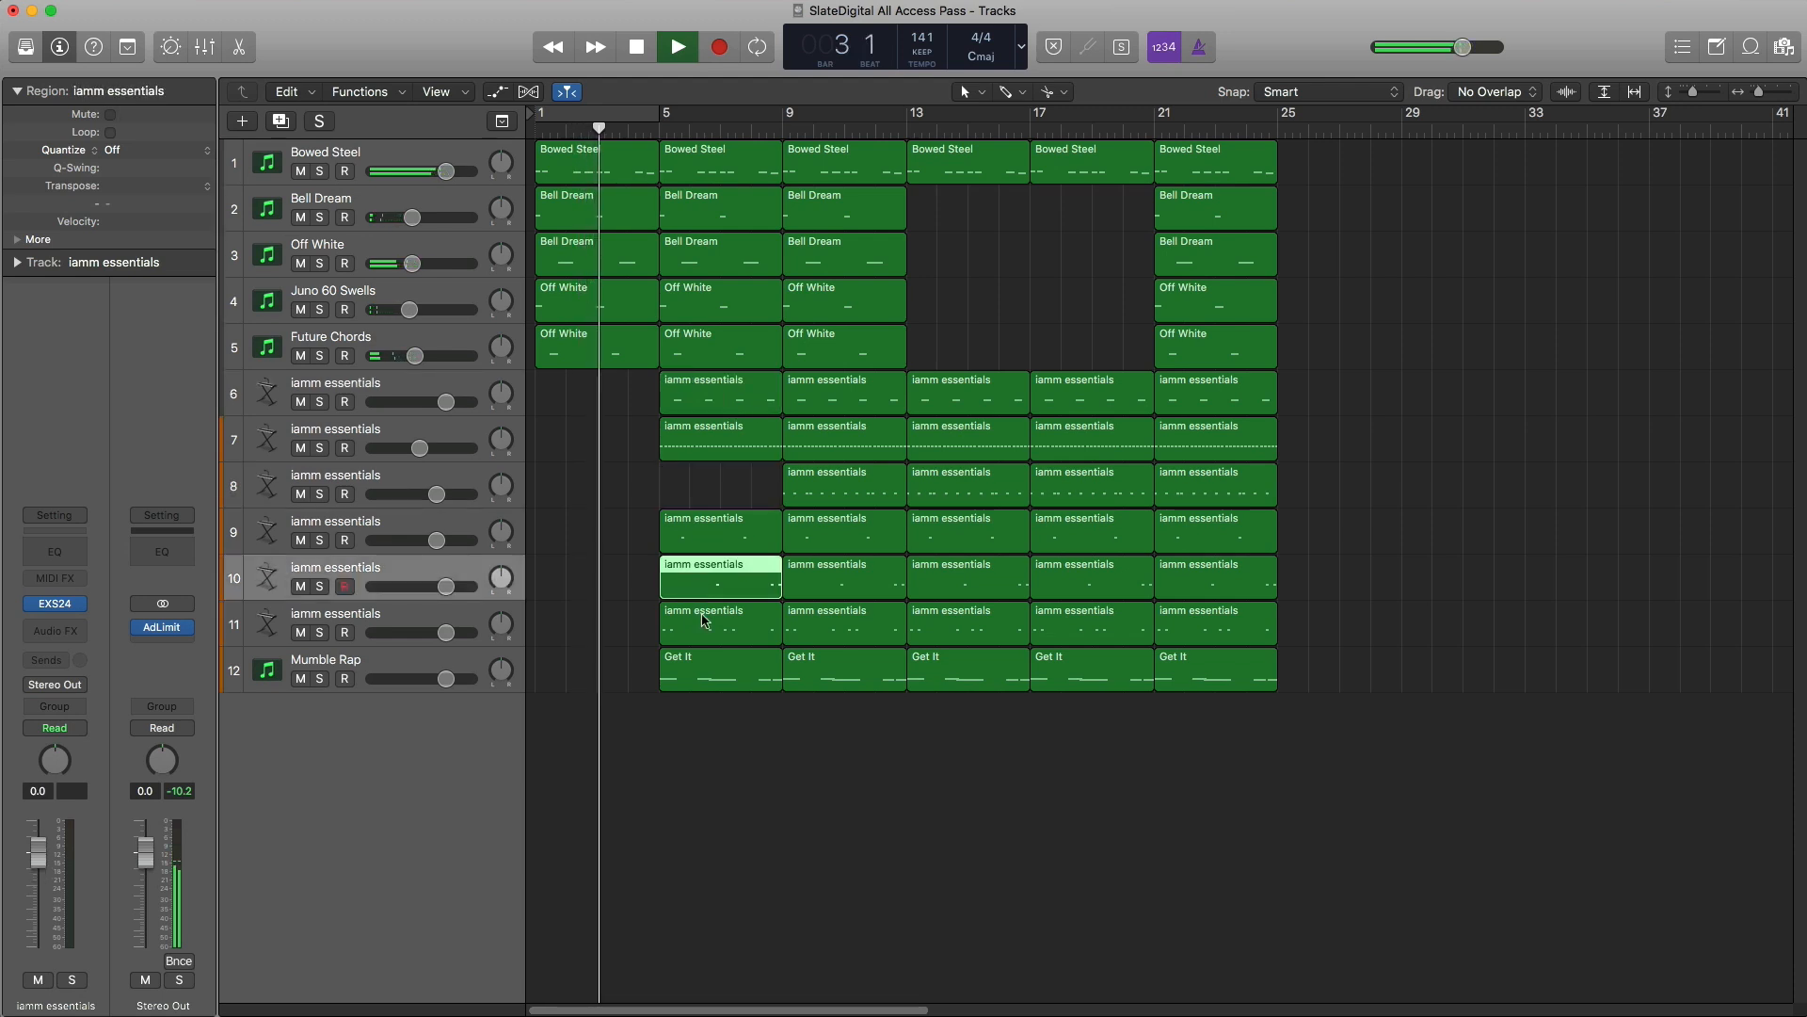
pyautogui.press('Delete')
pyautogui.click(716, 683)
pyautogui.press('Delete')
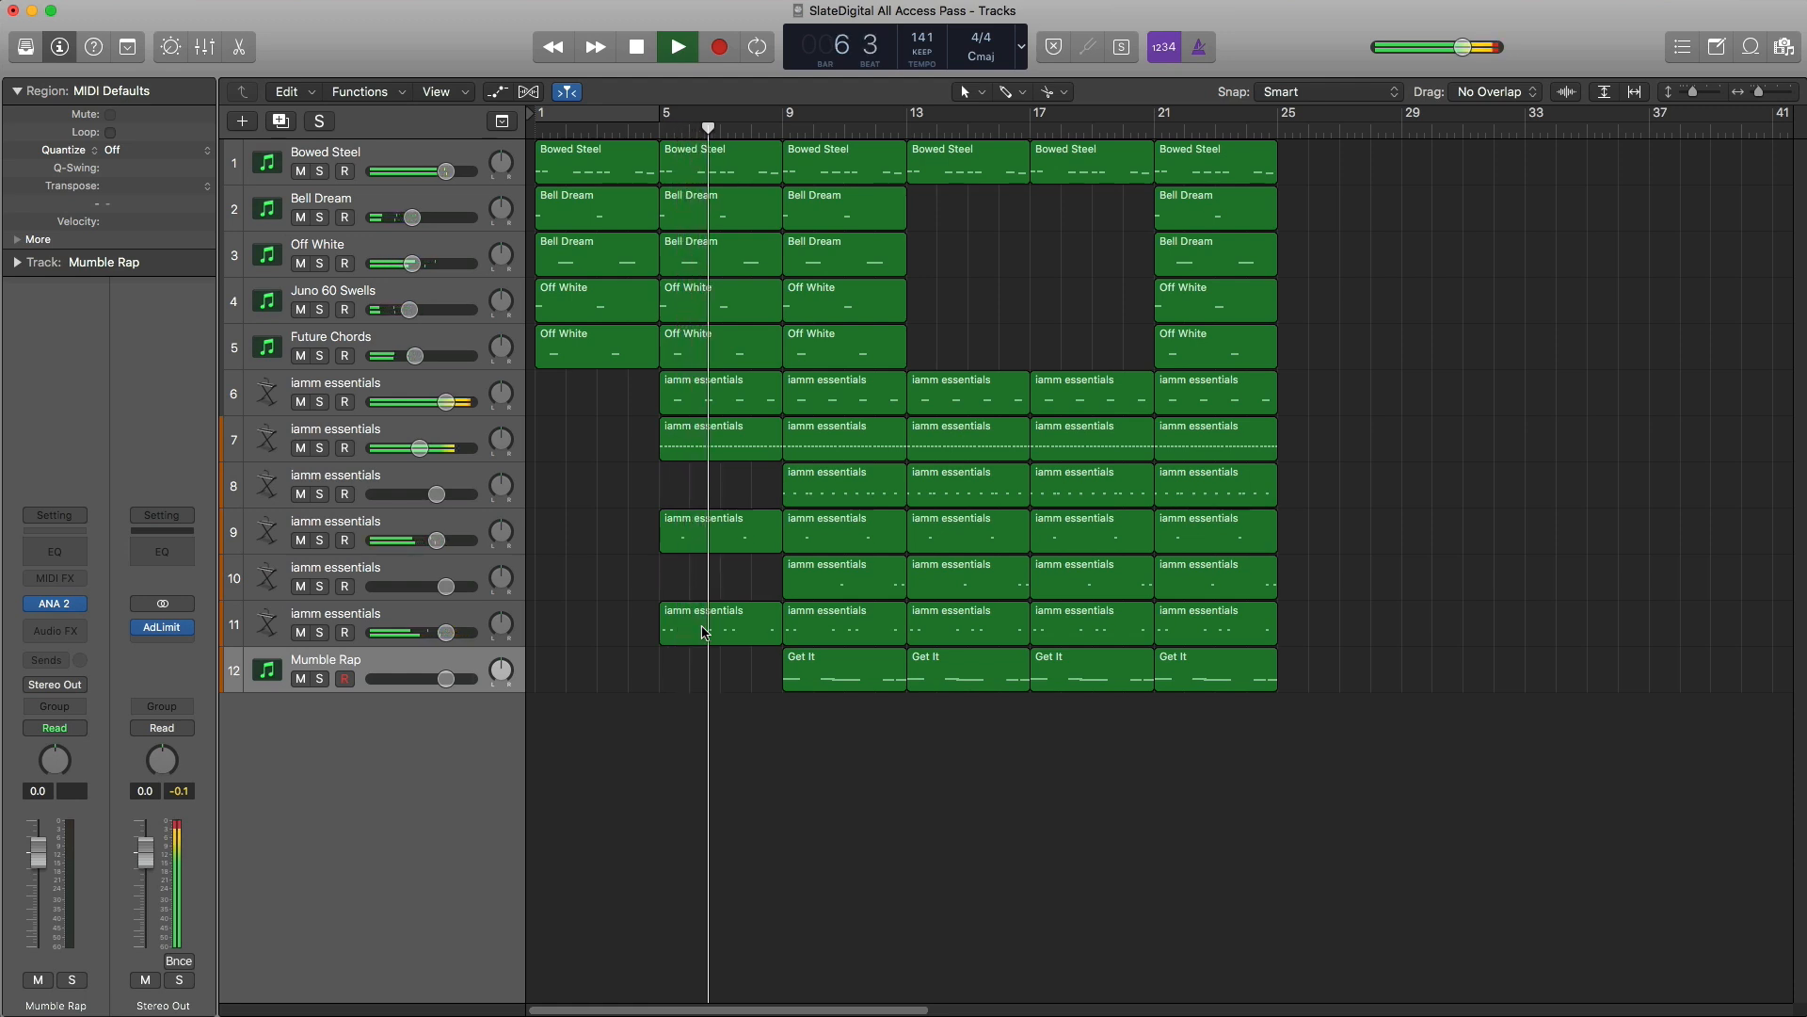
pyautogui.click(758, 441)
pyautogui.moveTo(753, 403); pyautogui.dragTo(734, 210)
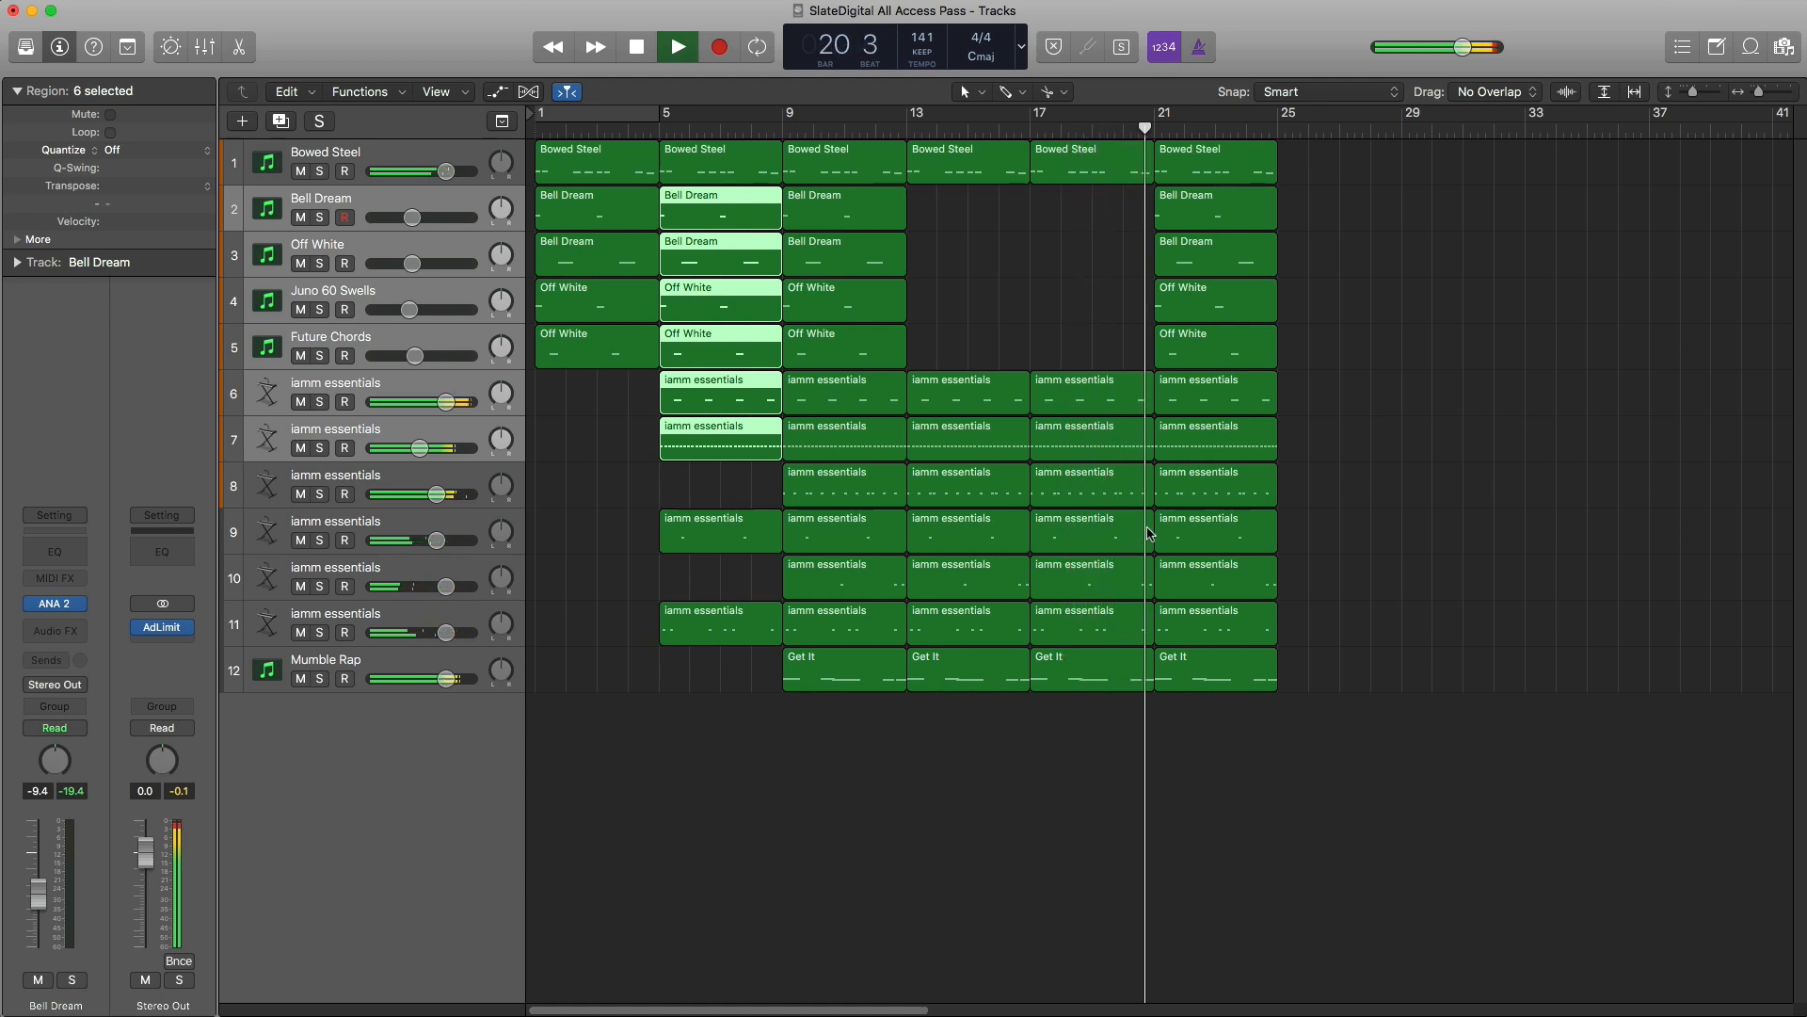
# Step: Repeat the full bar 21 section at bar 25, and copy the five melodic regions to bar 29 as an outro
pyautogui.moveTo(1328, 678); pyautogui.dragTo(1209, 181)
pyautogui.press('super+r')
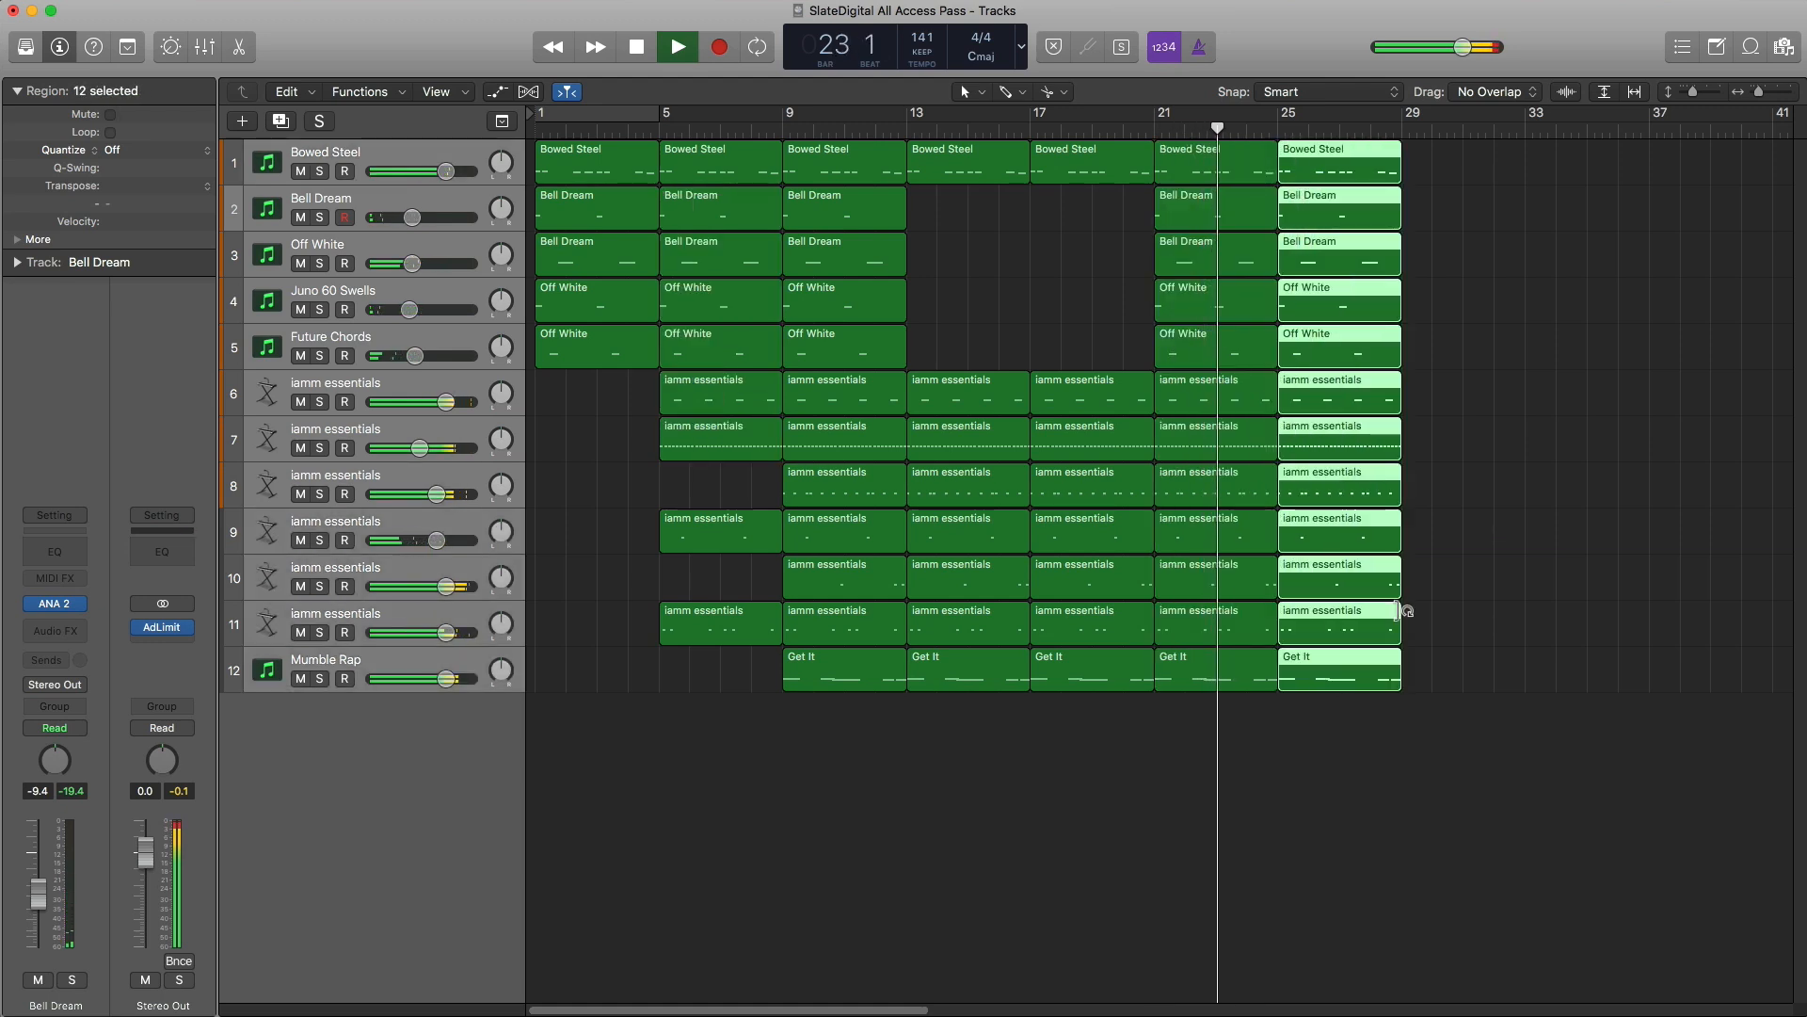
pyautogui.click(646, 219)
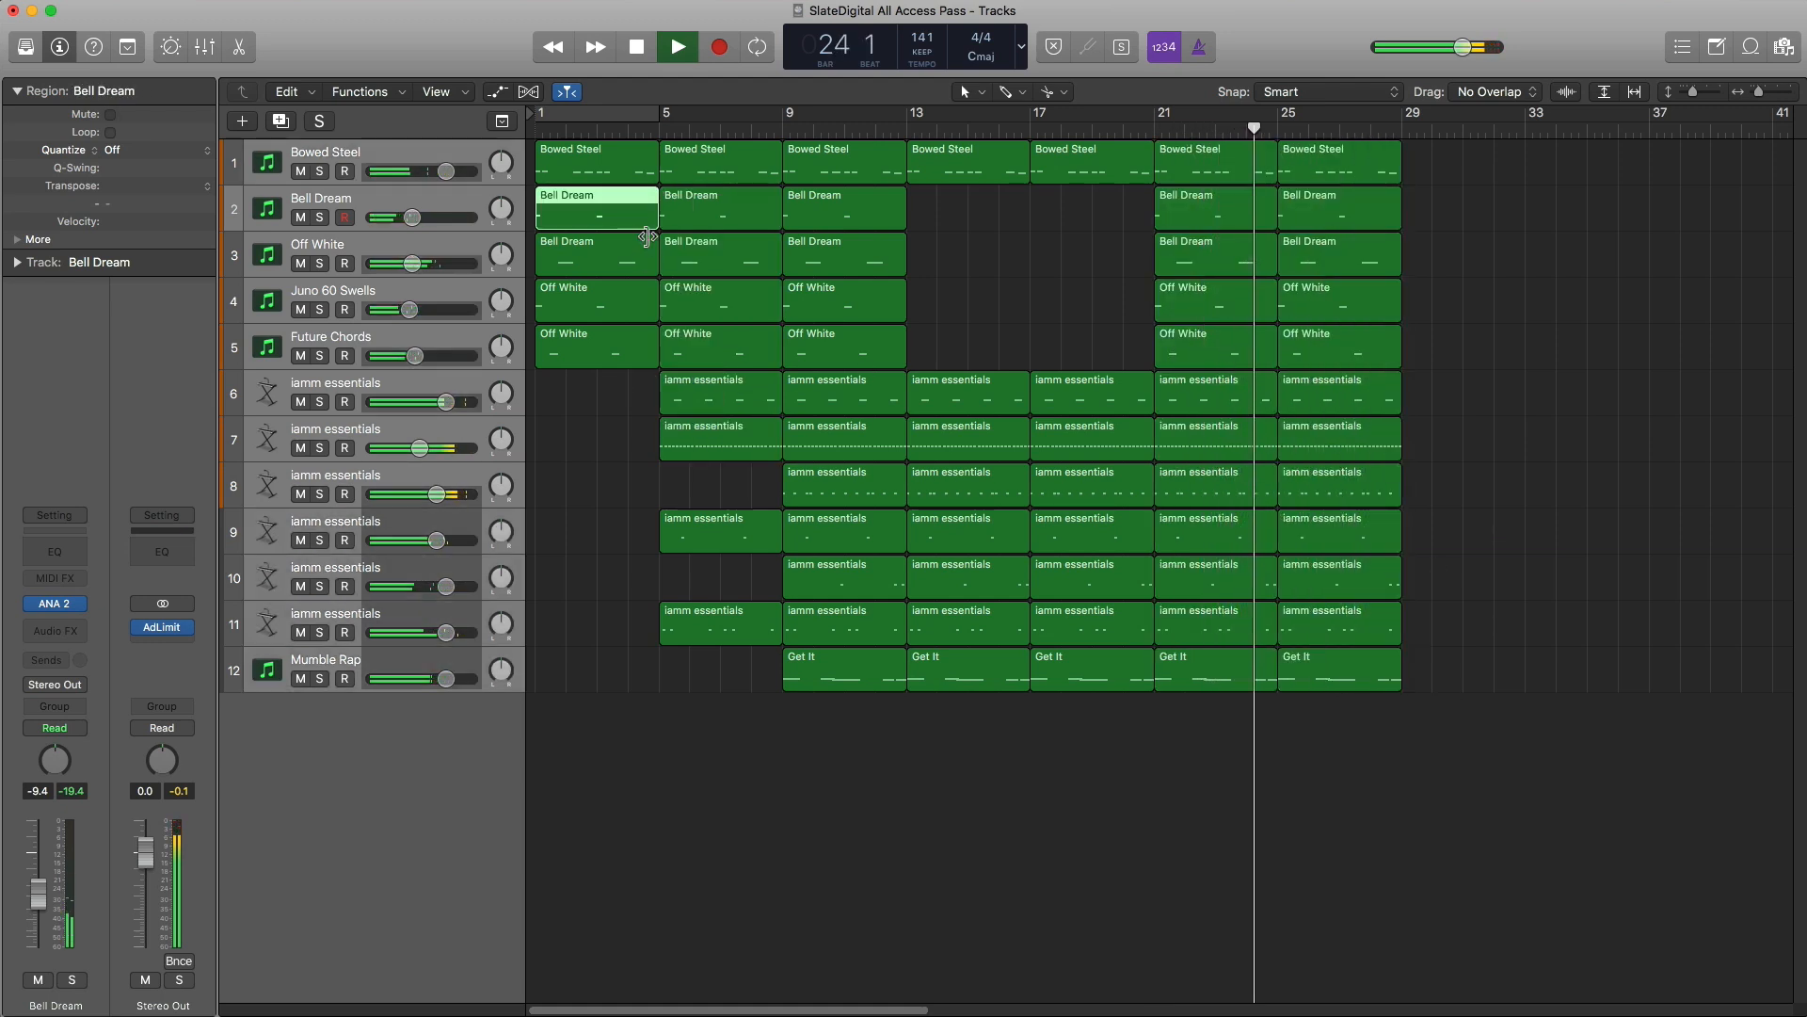
pyautogui.moveTo(565, 415); pyautogui.dragTo(1440, 183)
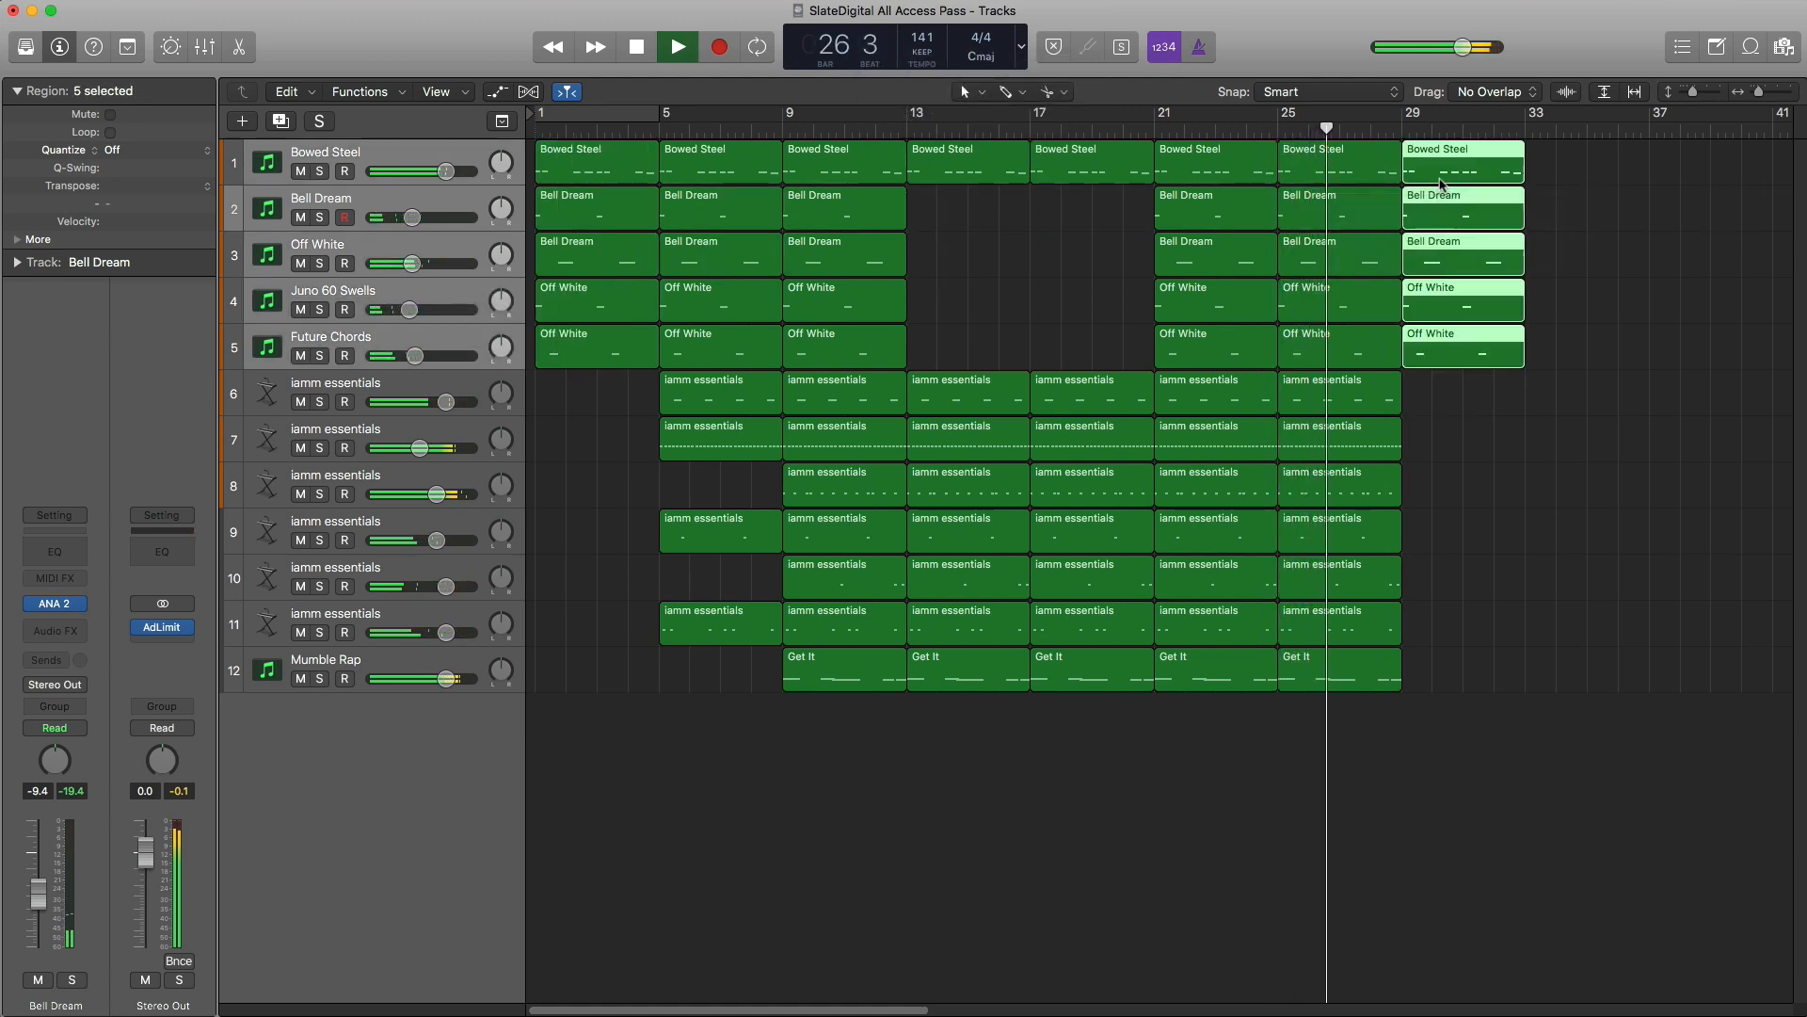
pyautogui.press('super+Left')
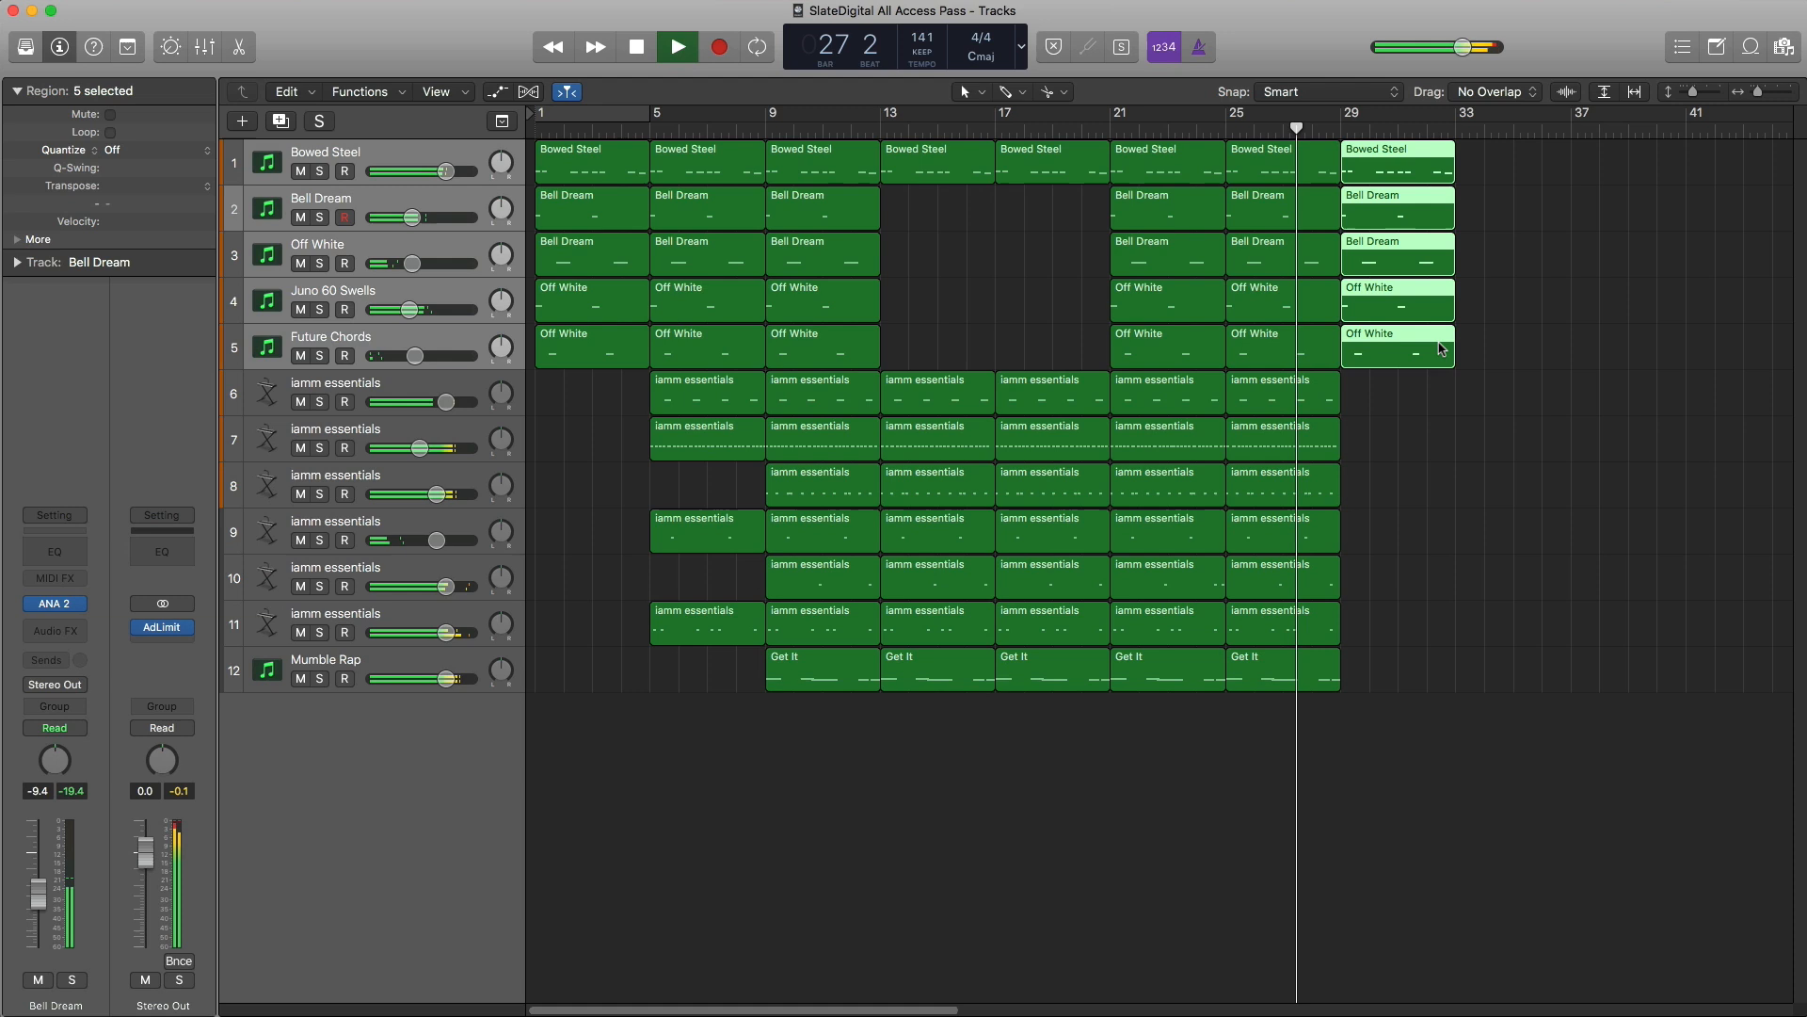
pyautogui.click(1470, 516)
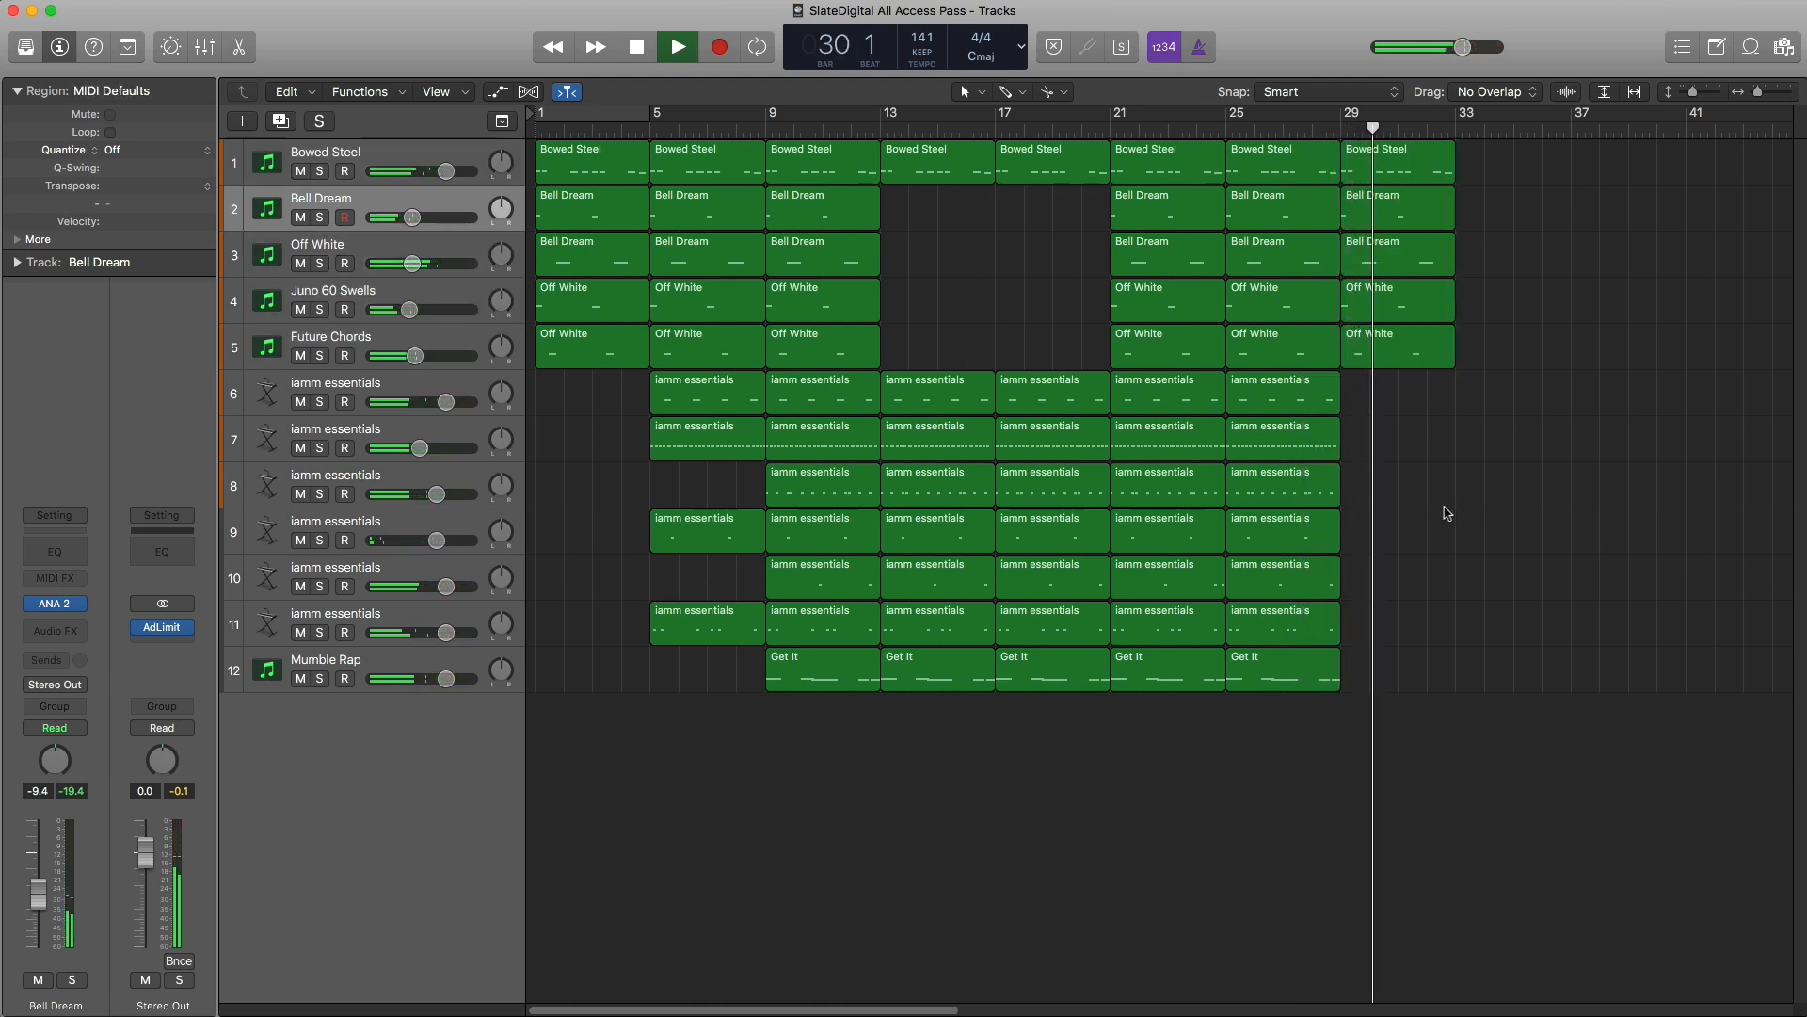
# Step: Repeat the five melodic regions from bar 29 at bar 33 to lengthen the outro
pyautogui.moveTo(1460, 452); pyautogui.dragTo(1393, 174)
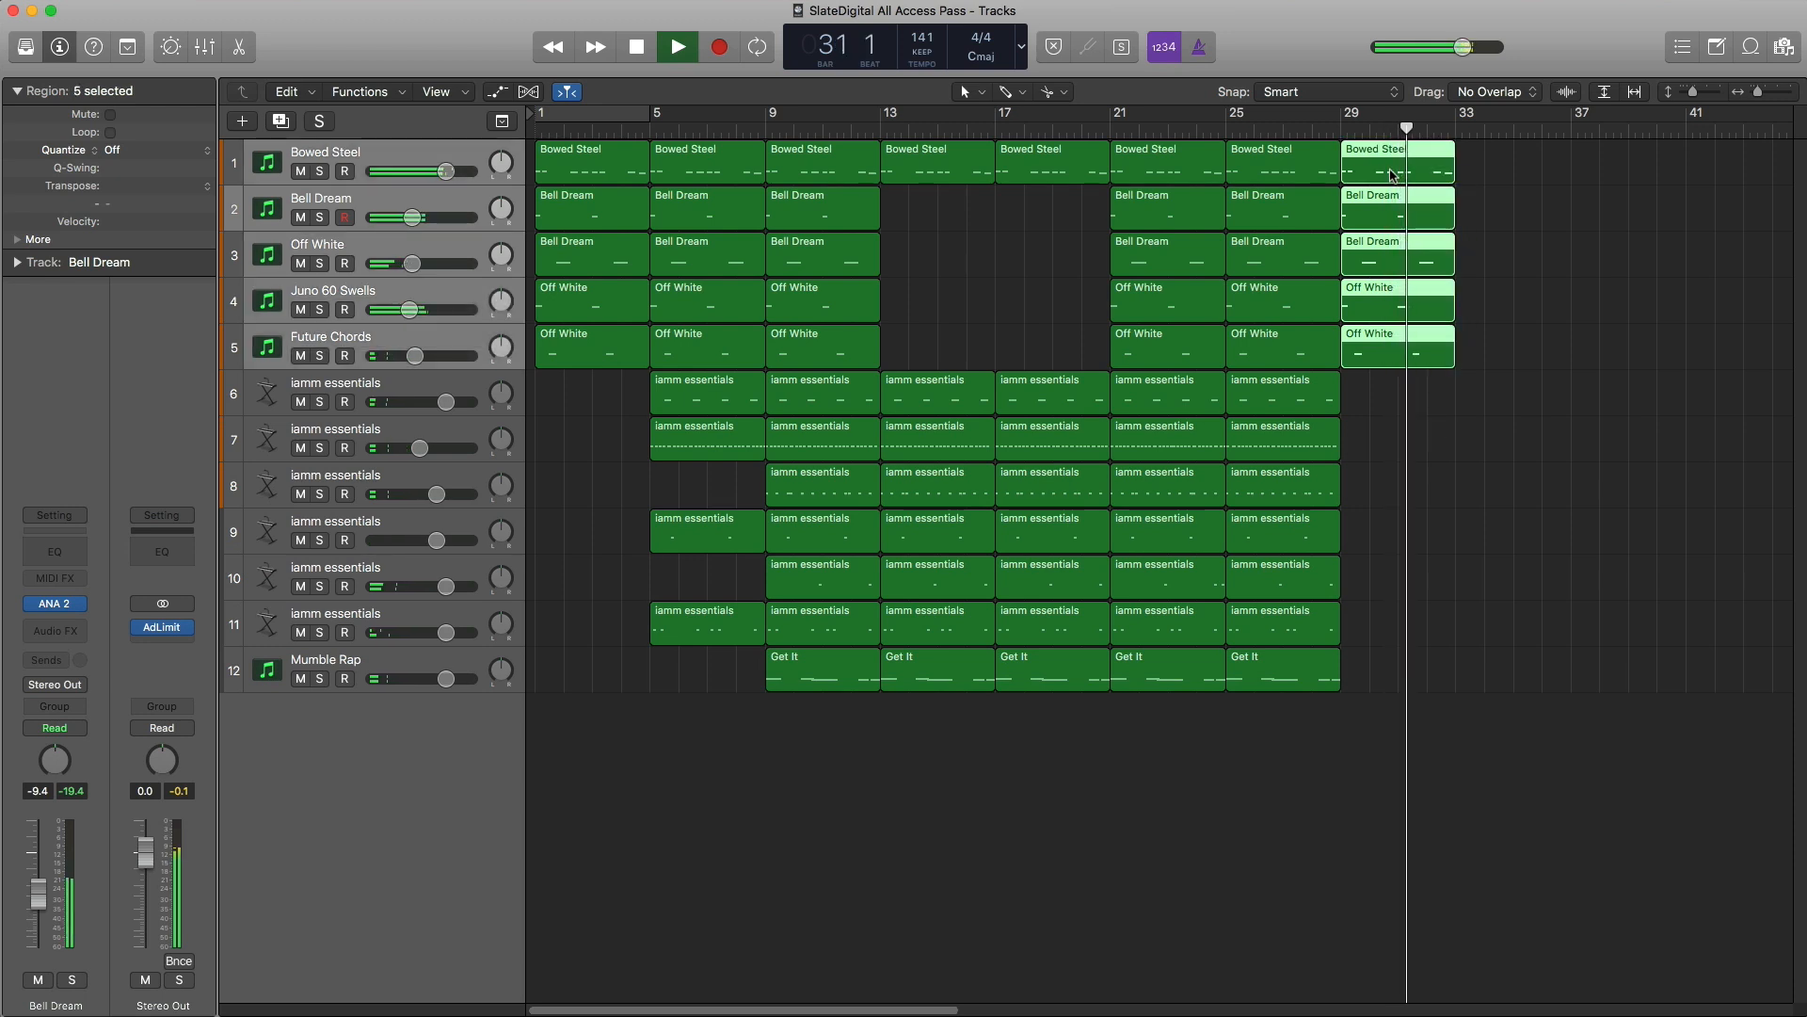
pyautogui.press('super+r')
pyautogui.moveTo(1597, 372); pyautogui.dragTo(1545, 302)
pyautogui.click(1594, 386)
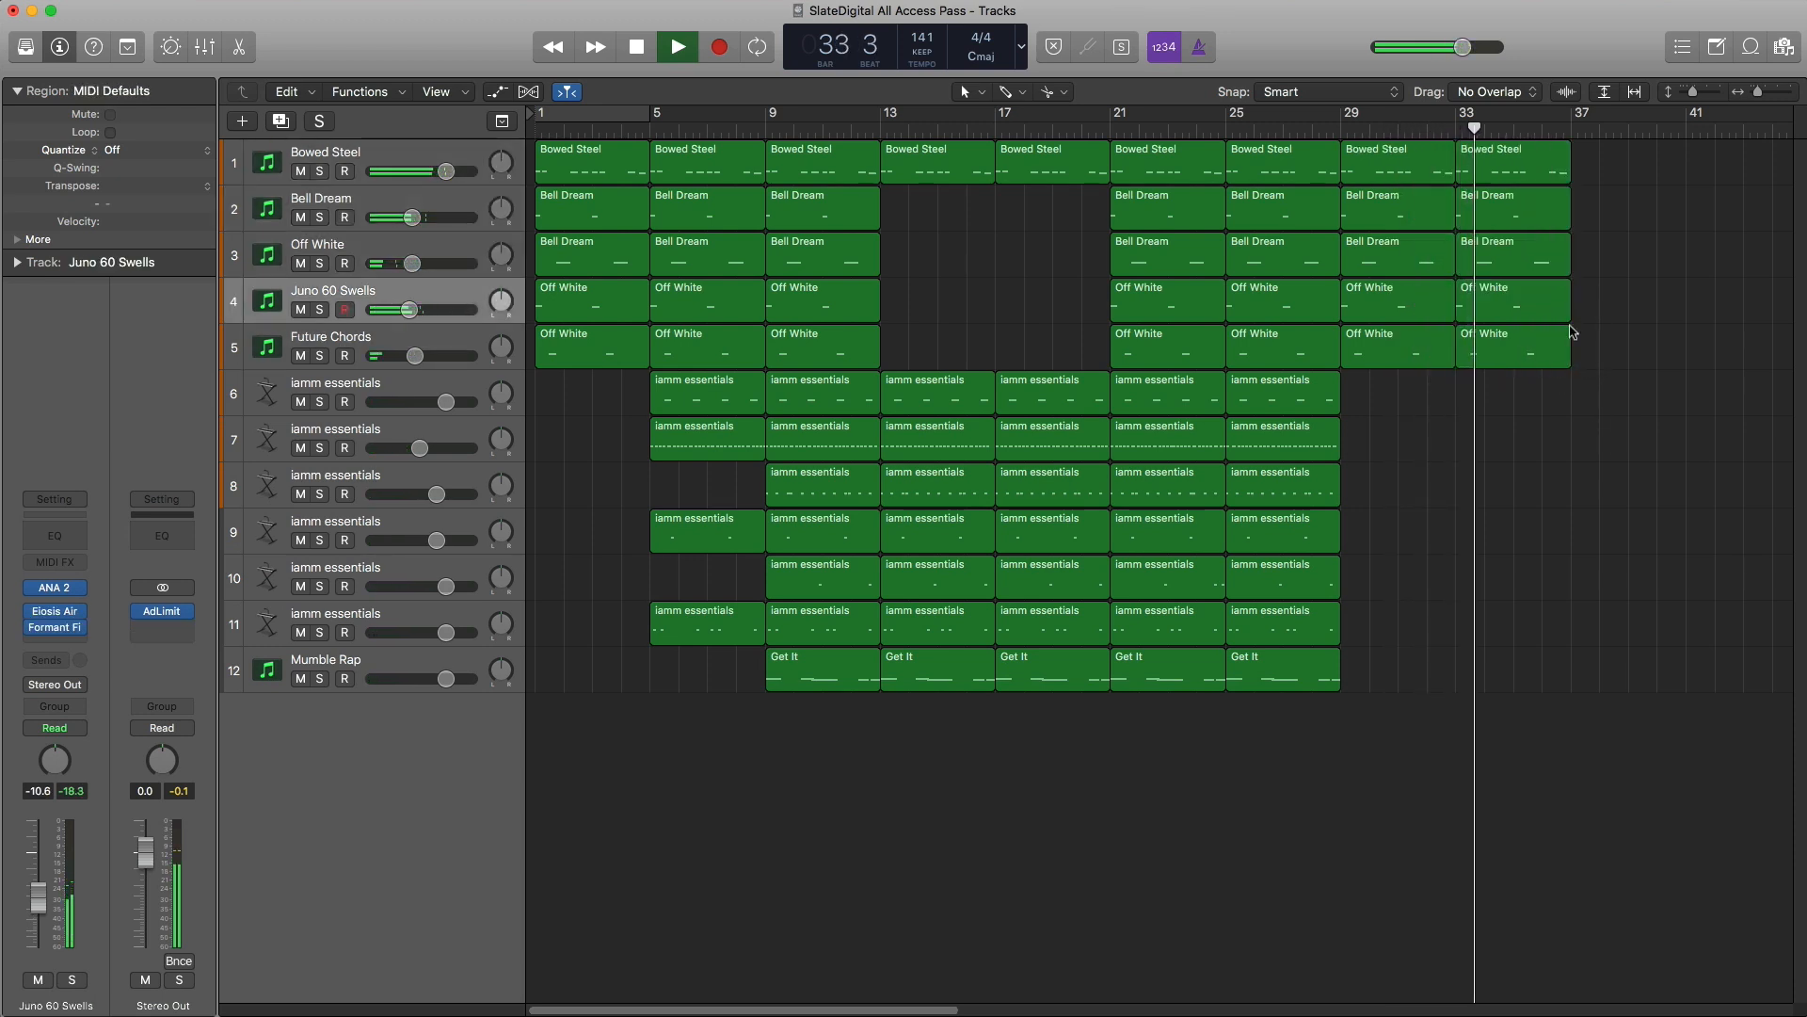
# Step: Repeat the Bowed Steel region at bar 37 and shorten the copy to about one bar as the ending
pyautogui.click(1507, 172)
pyautogui.press('super+r')
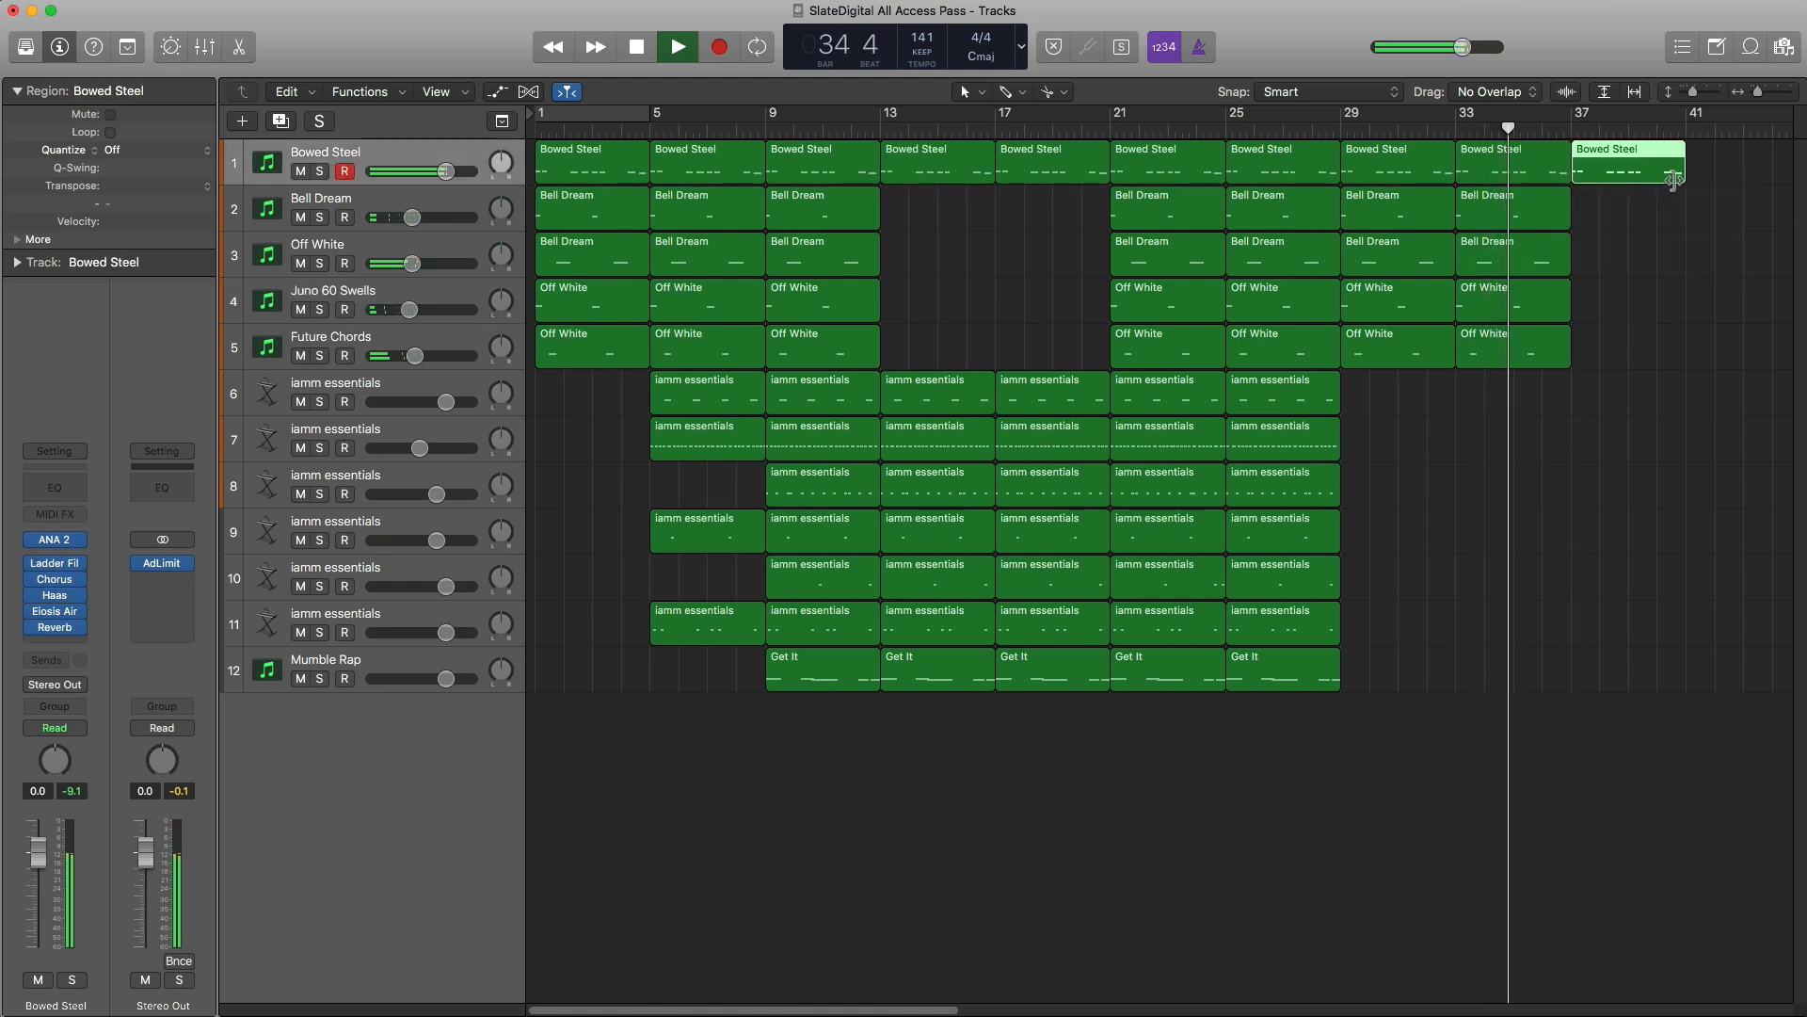
pyautogui.moveTo(1683, 176); pyautogui.dragTo(1595, 177)
pyautogui.click(1606, 252)
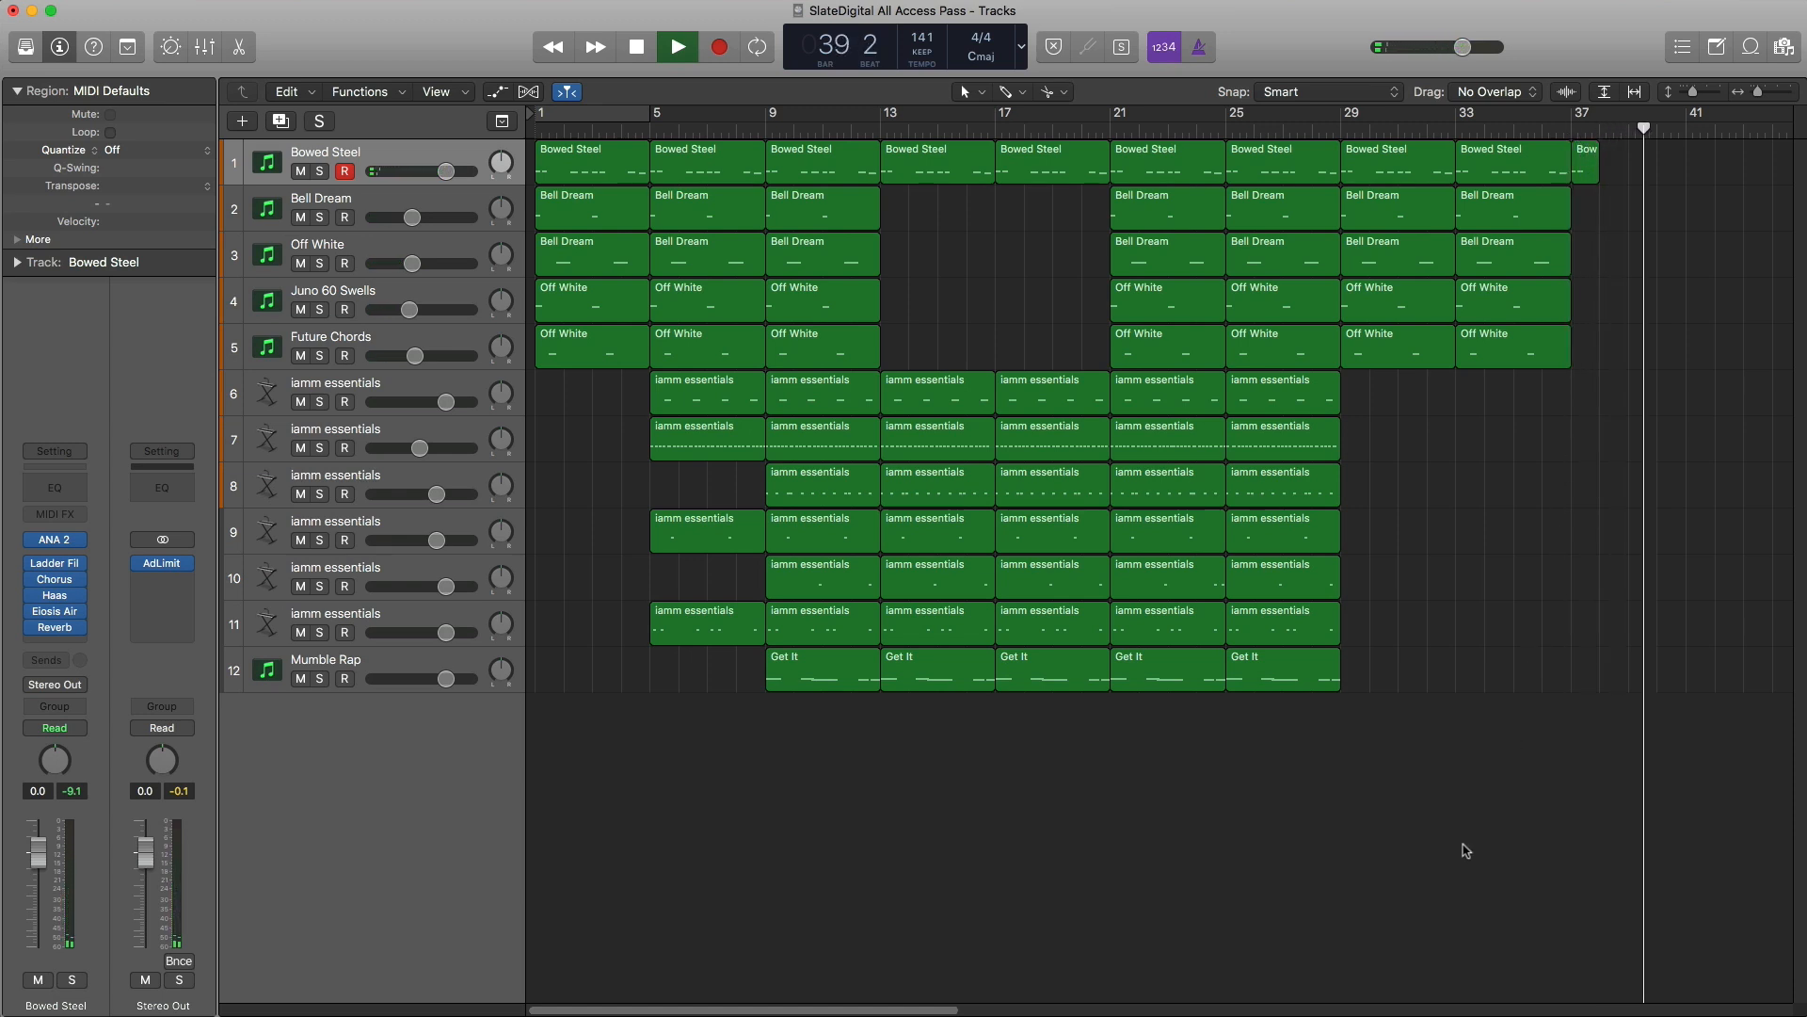
# Step: Stop playback at the start of the project and look over the tracks' channel strips and effects in the mixer
pyautogui.press('space')
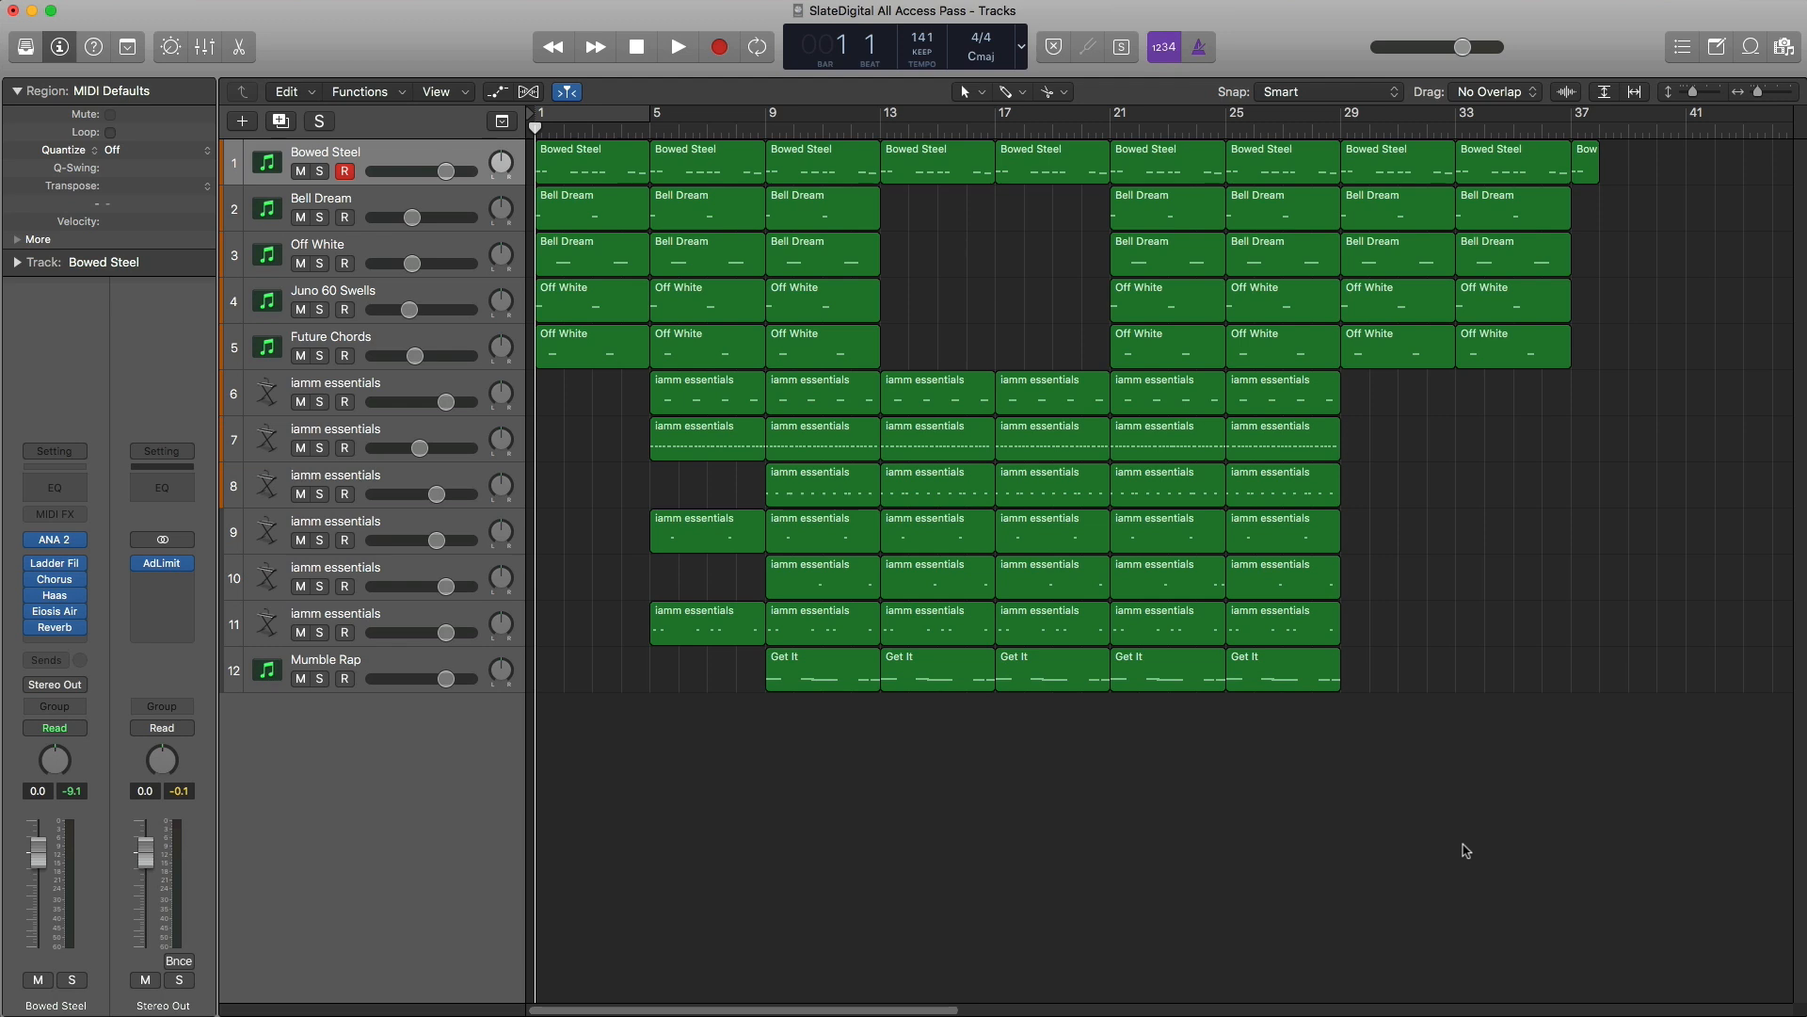
pyautogui.press('x')
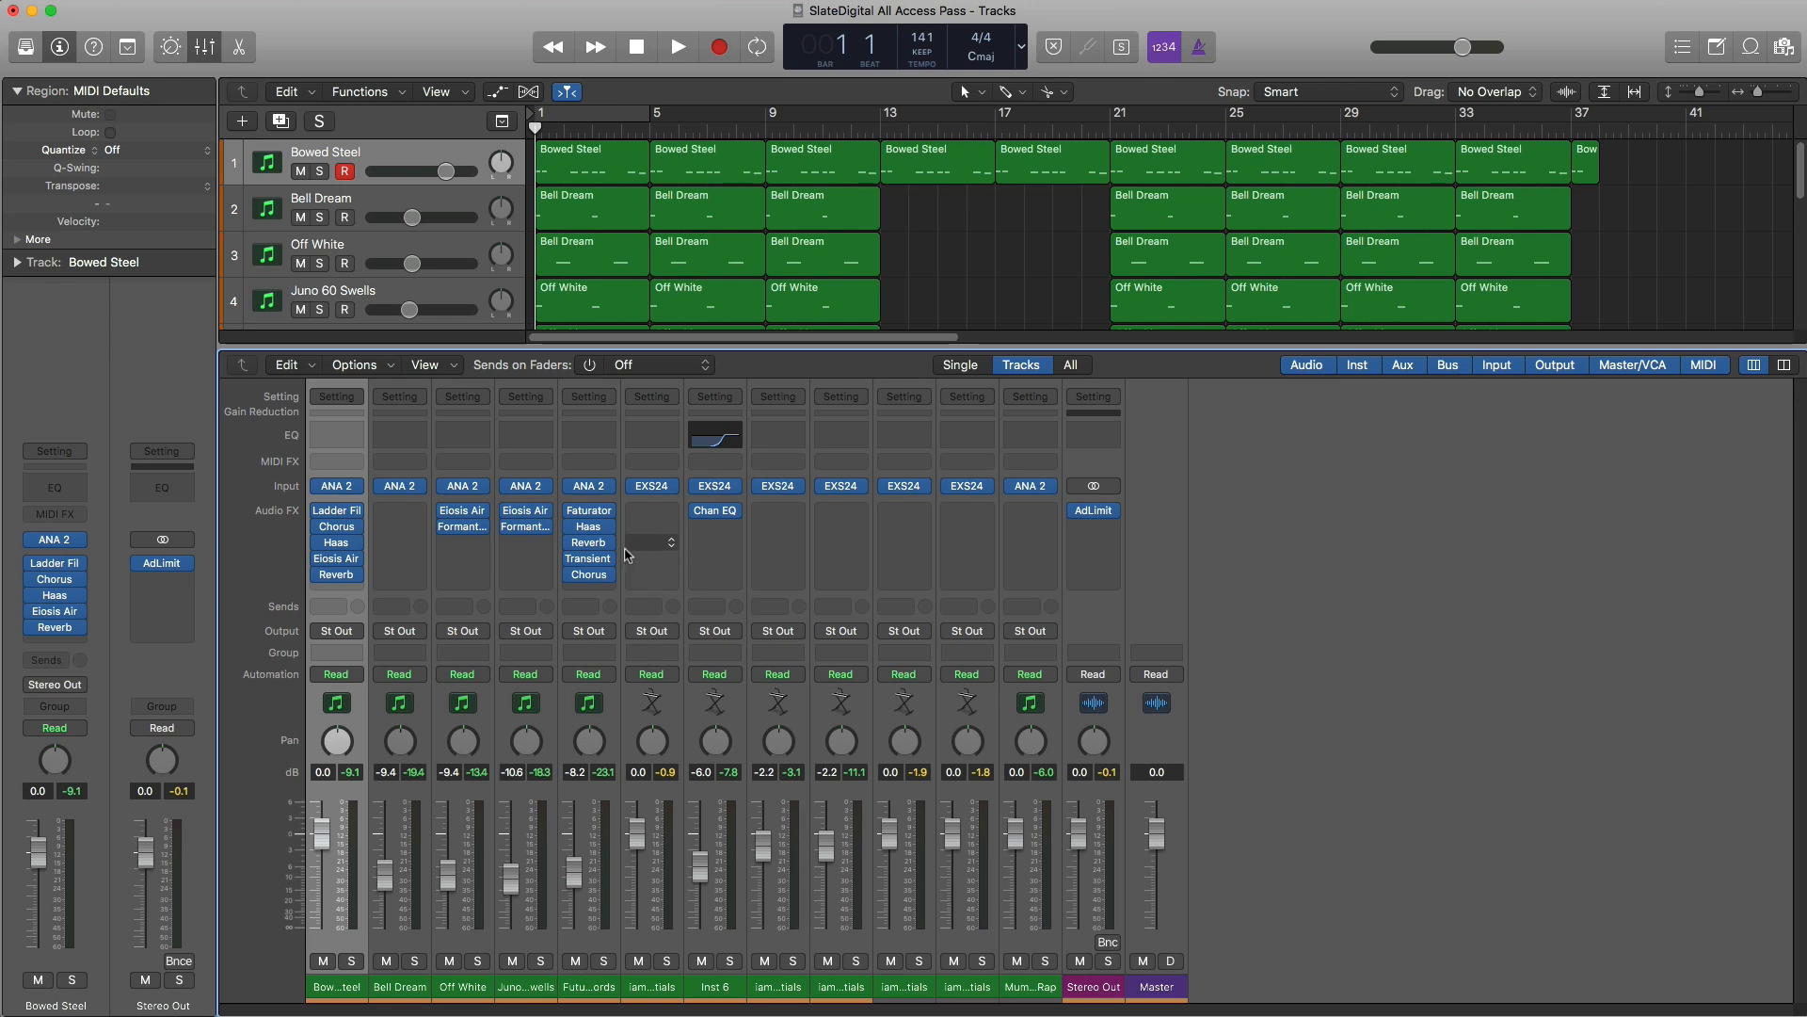
pyautogui.press('x')
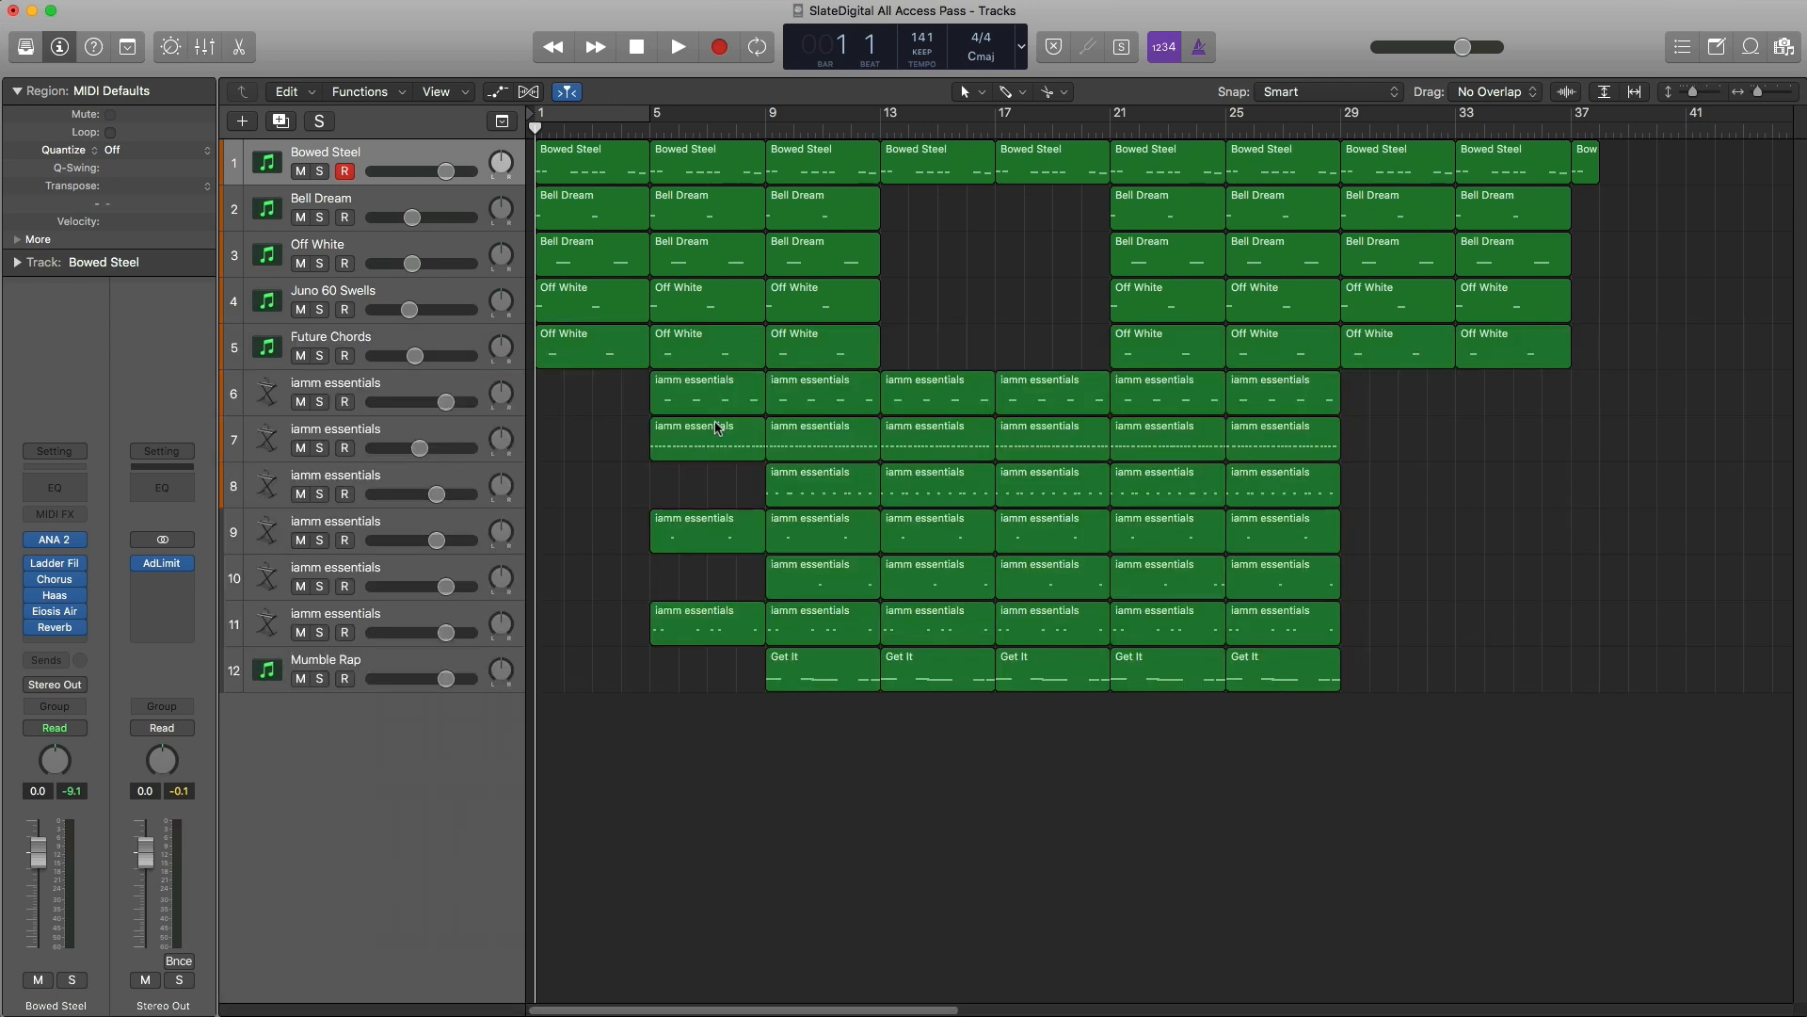